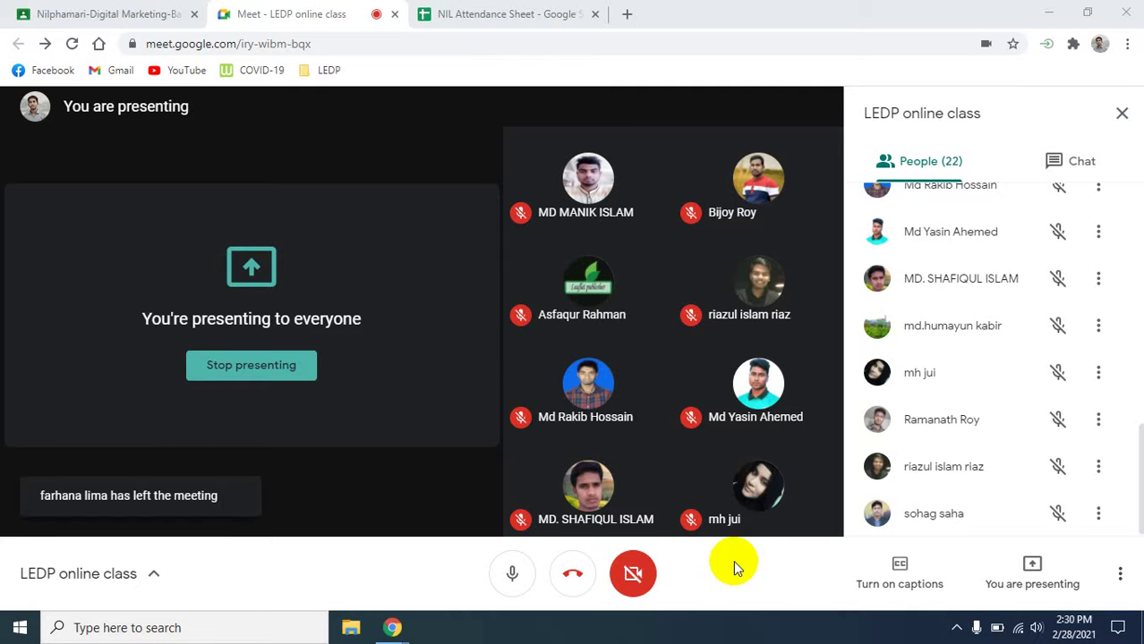
# Step: Open a new blank tab and close the NIL Attendance Sheet tab
pyautogui.click(399, 351)
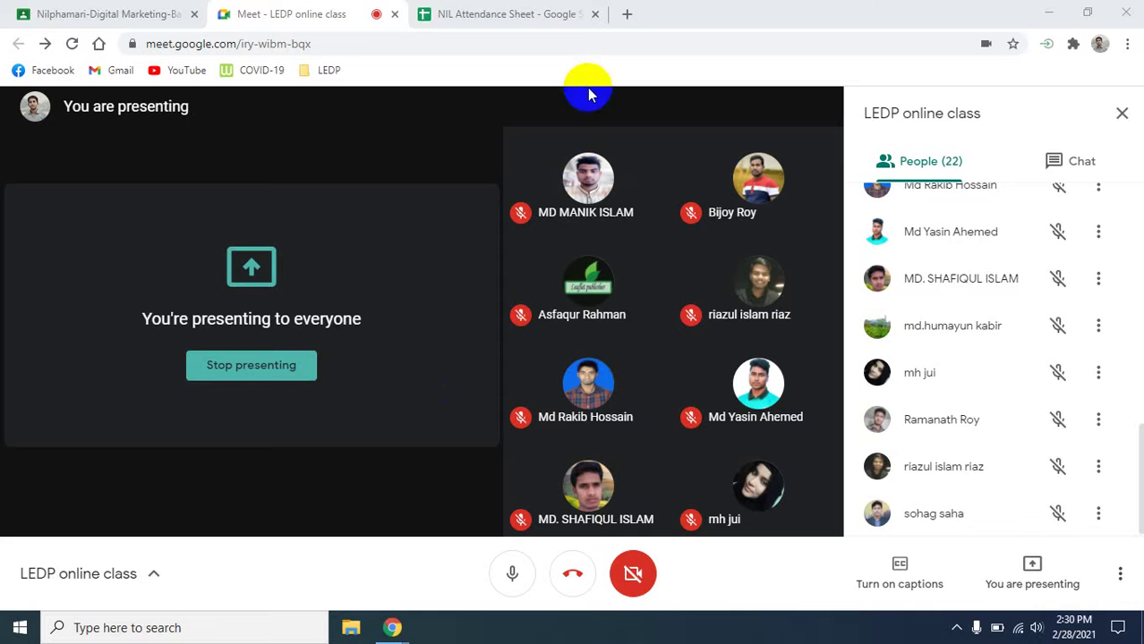
pyautogui.click(625, 16)
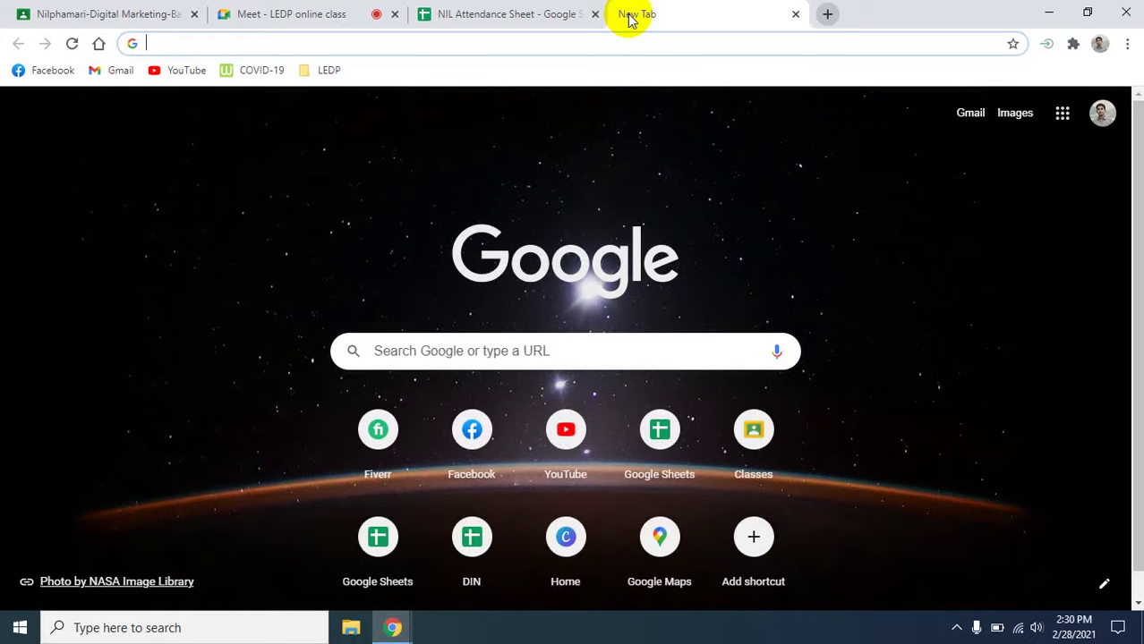
pyautogui.click(543, 9)
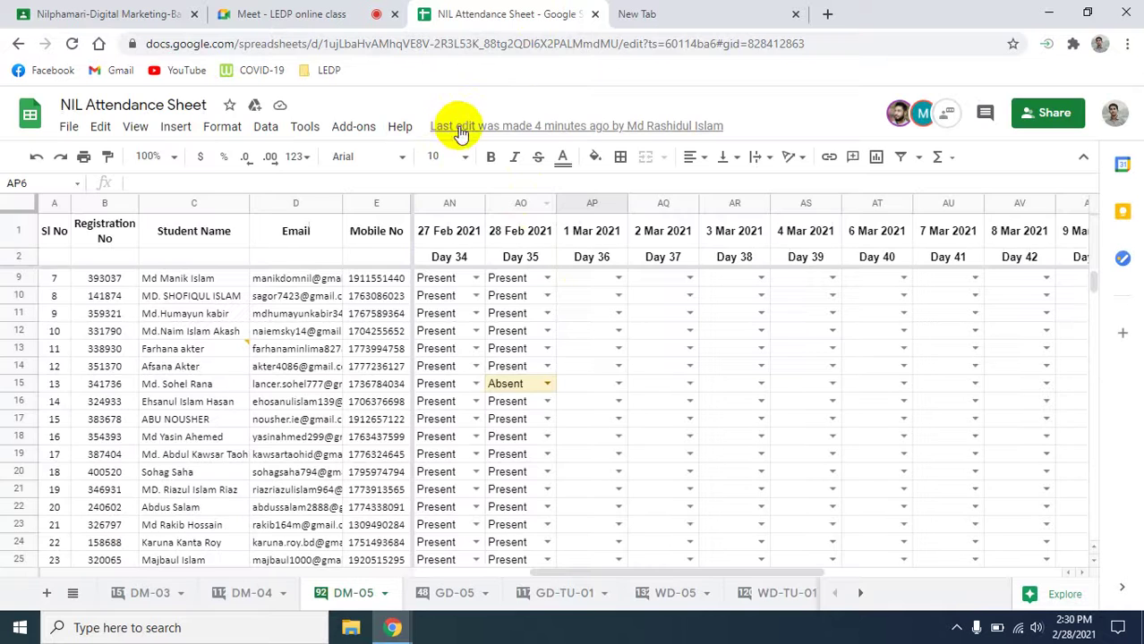
pyautogui.click(595, 14)
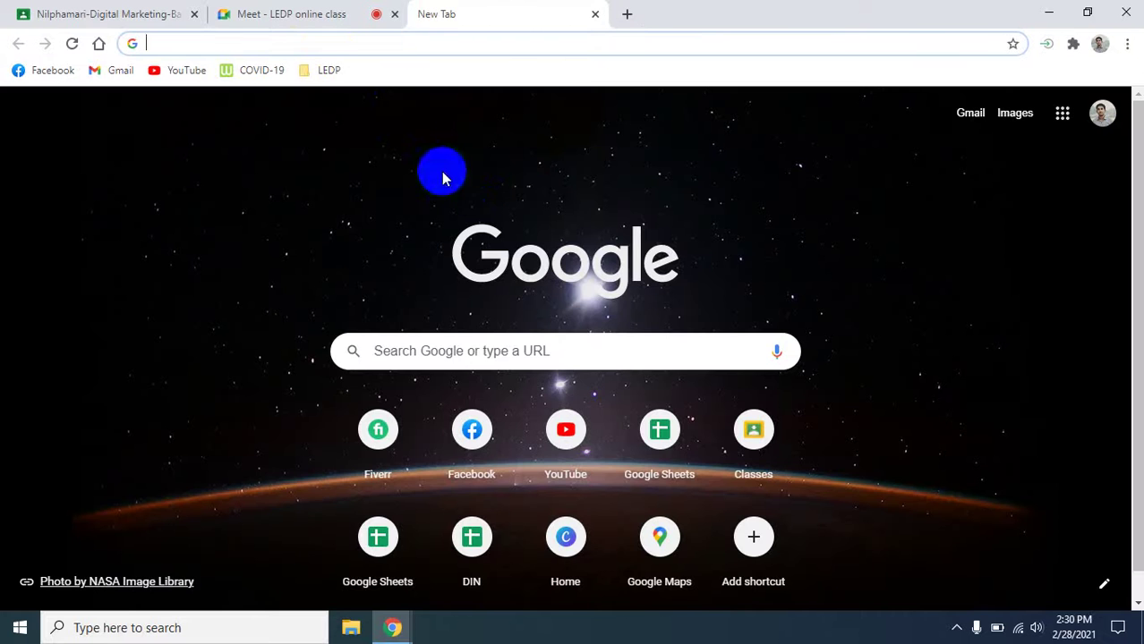
# Step: Return briefly to the meeting presentation, then switch to the new Google start page tab
pyautogui.click(298, 13)
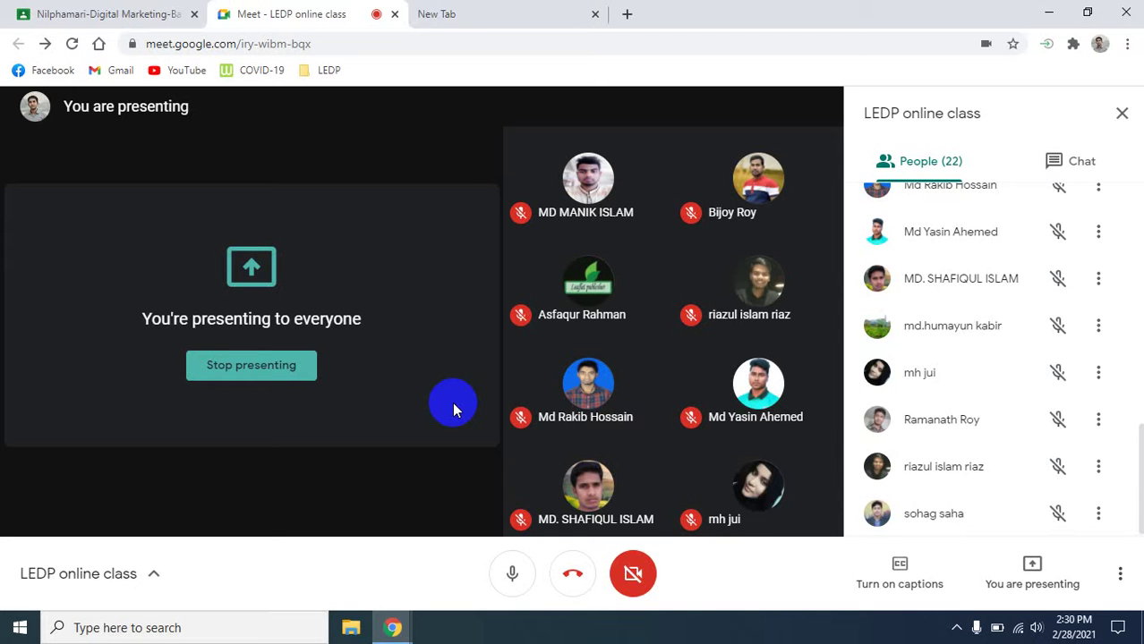
pyautogui.moveTo(581, 424)
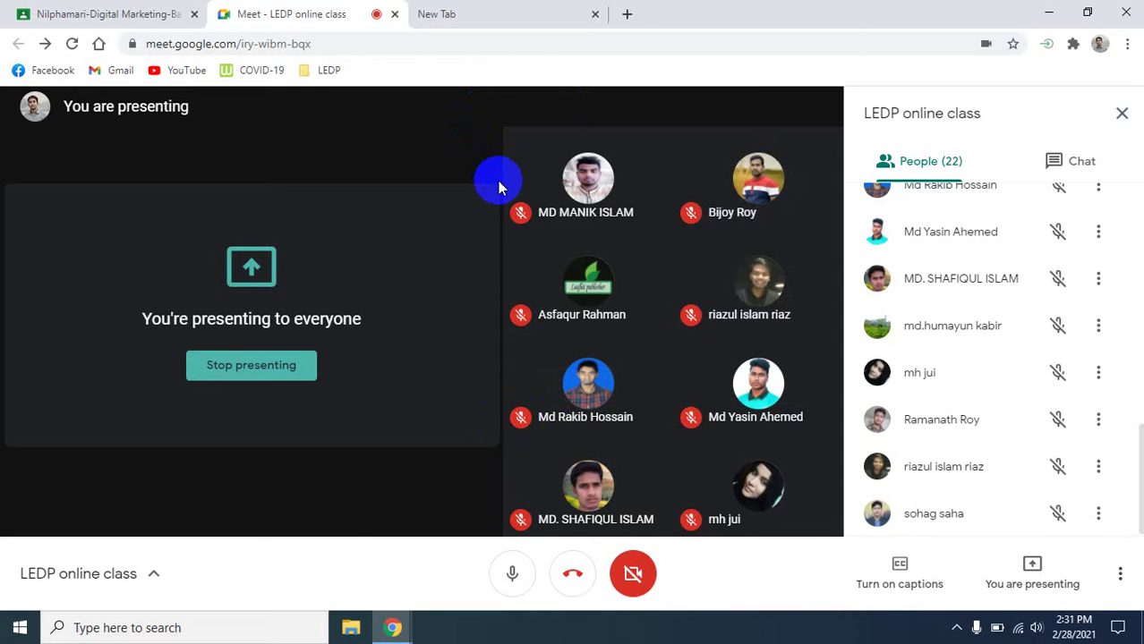
pyautogui.click(484, 12)
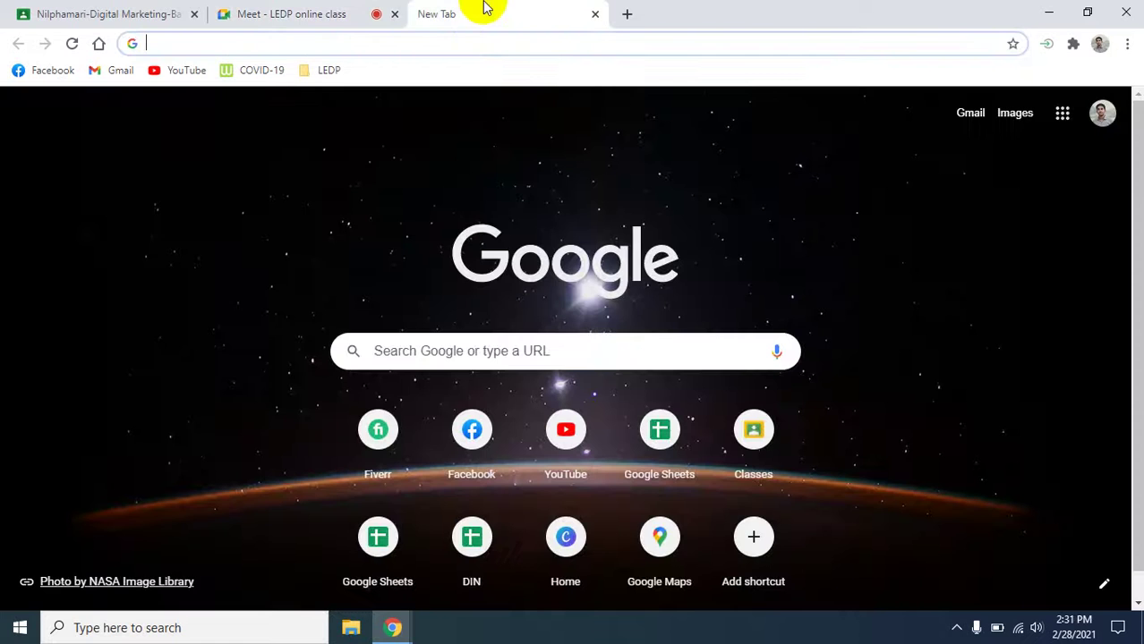
# Step: Search Google for 'Image submission site' from the address bar
pyautogui.click(409, 44)
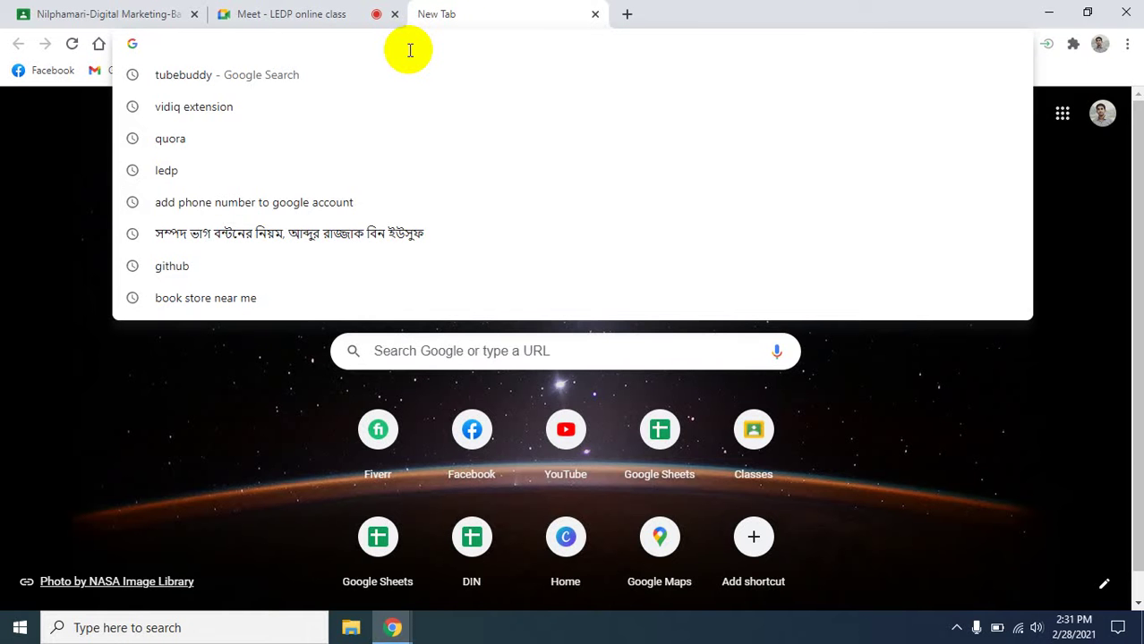
pyautogui.write('Image ')
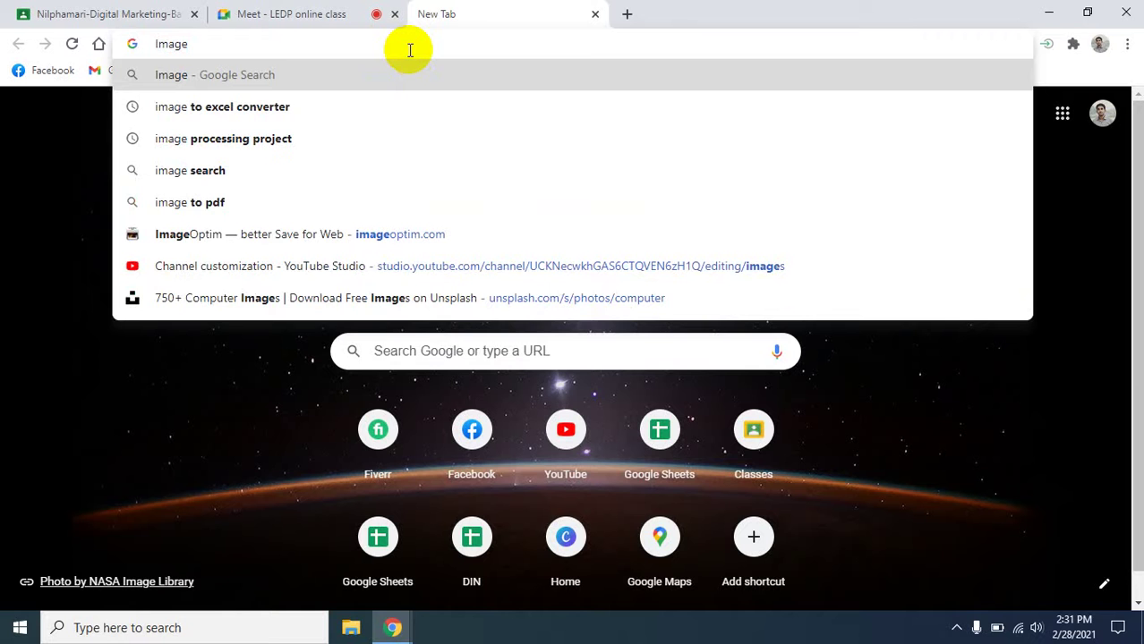
pyautogui.write('sub')
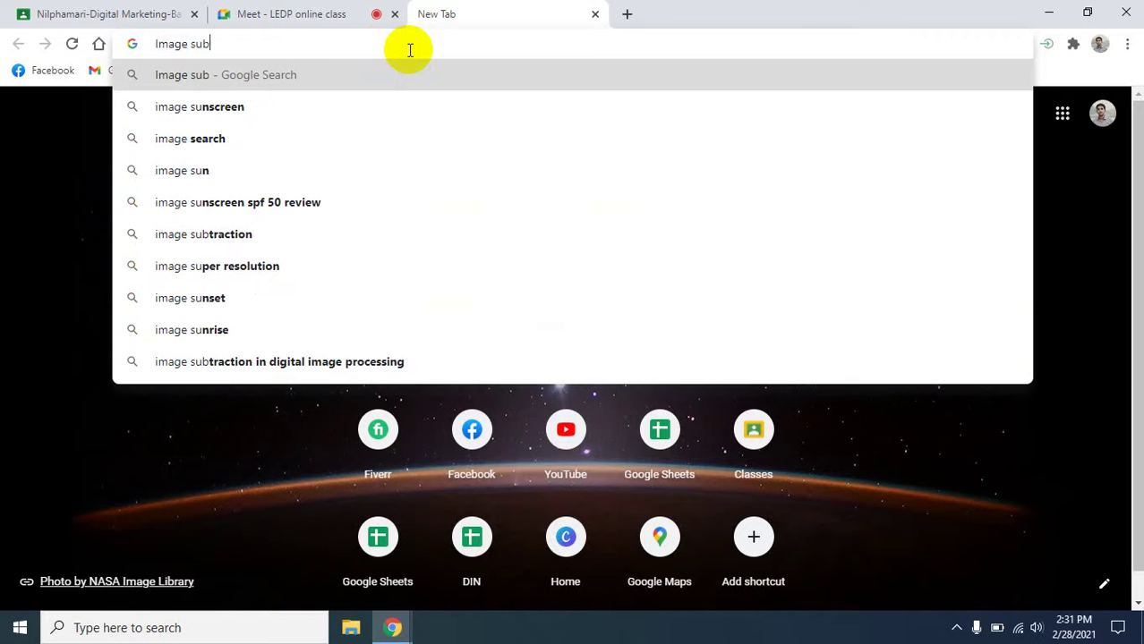
pyautogui.write('mi')
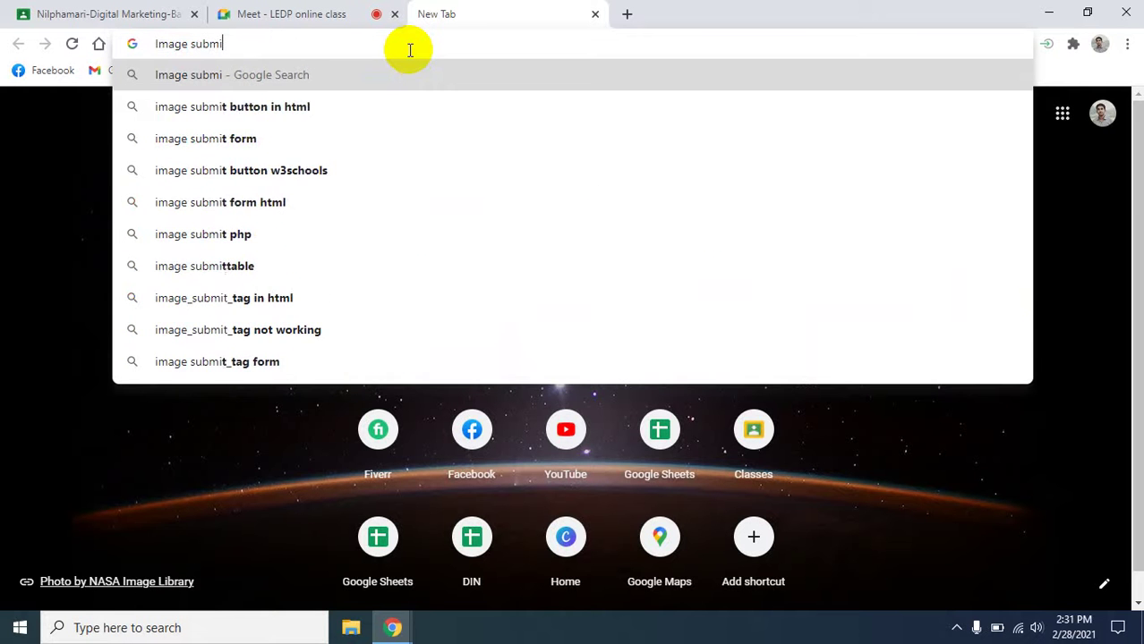
pyautogui.write('ssion ')
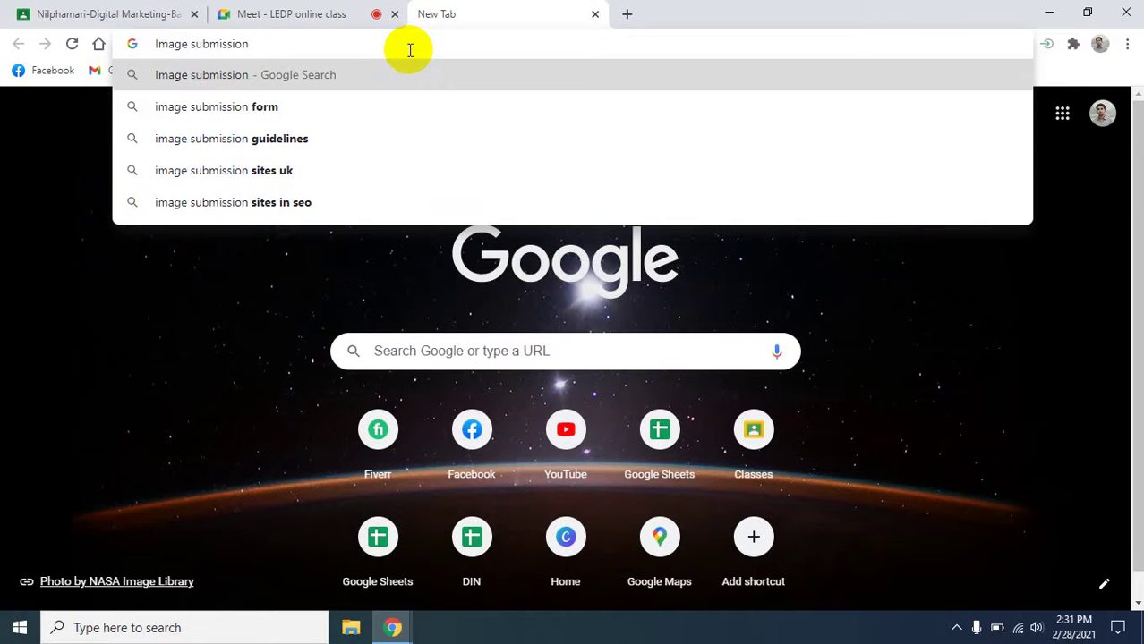
pyautogui.write('site')
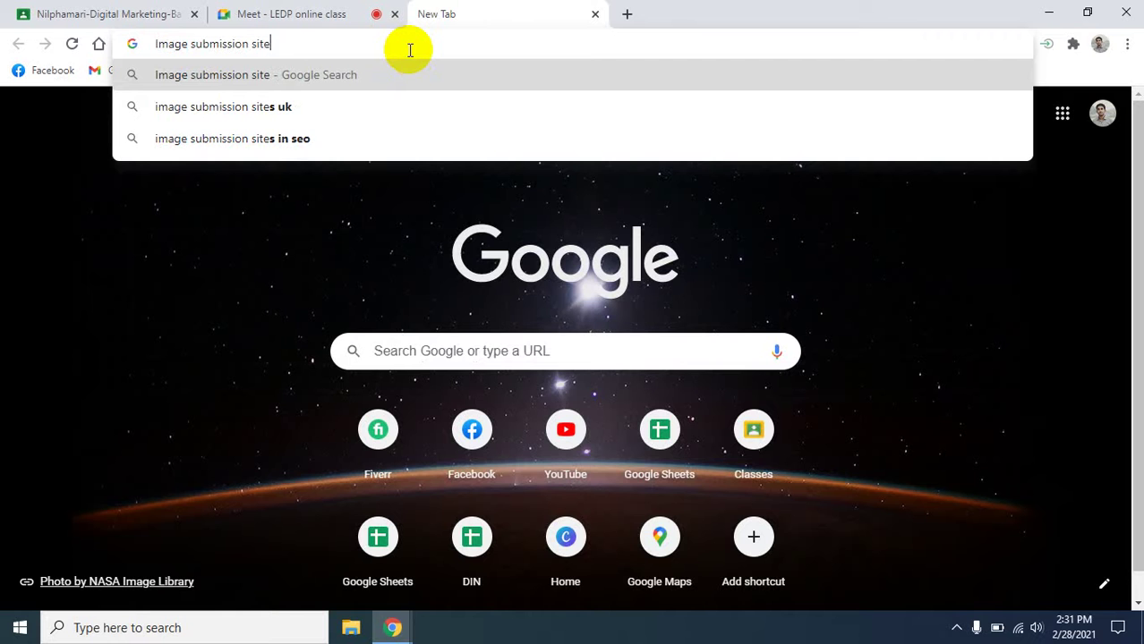
pyautogui.press('Return')
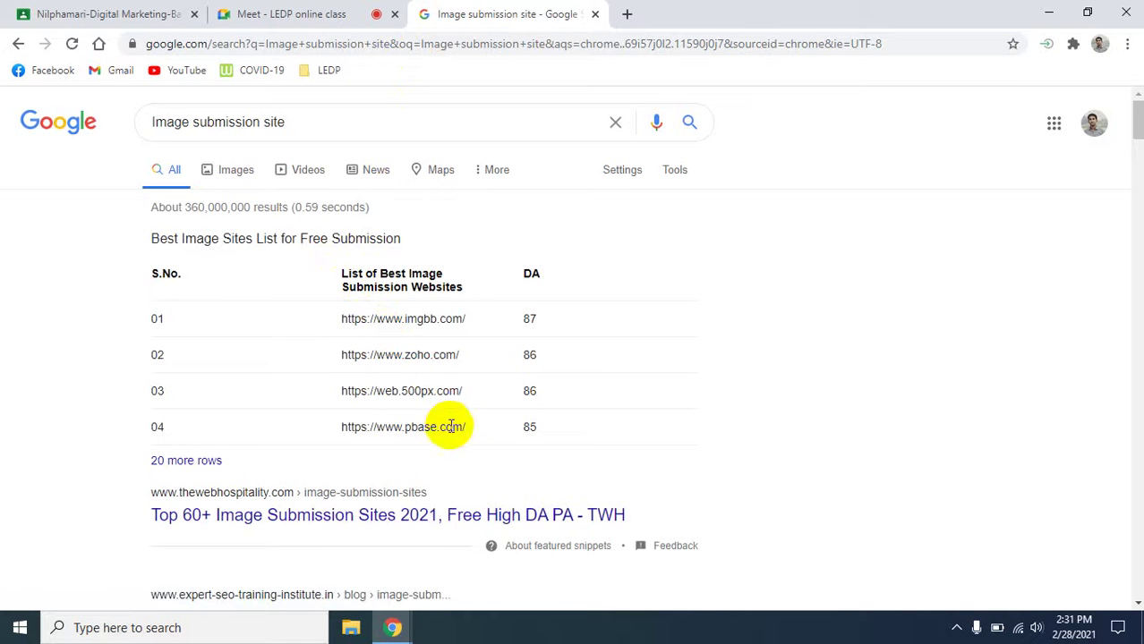
# Step: Open the Top 60+ Image Submission Sites article in a new tab and view it
pyautogui.scroll(-1, 452, 430)
pyautogui.scroll(1, 456, 438)
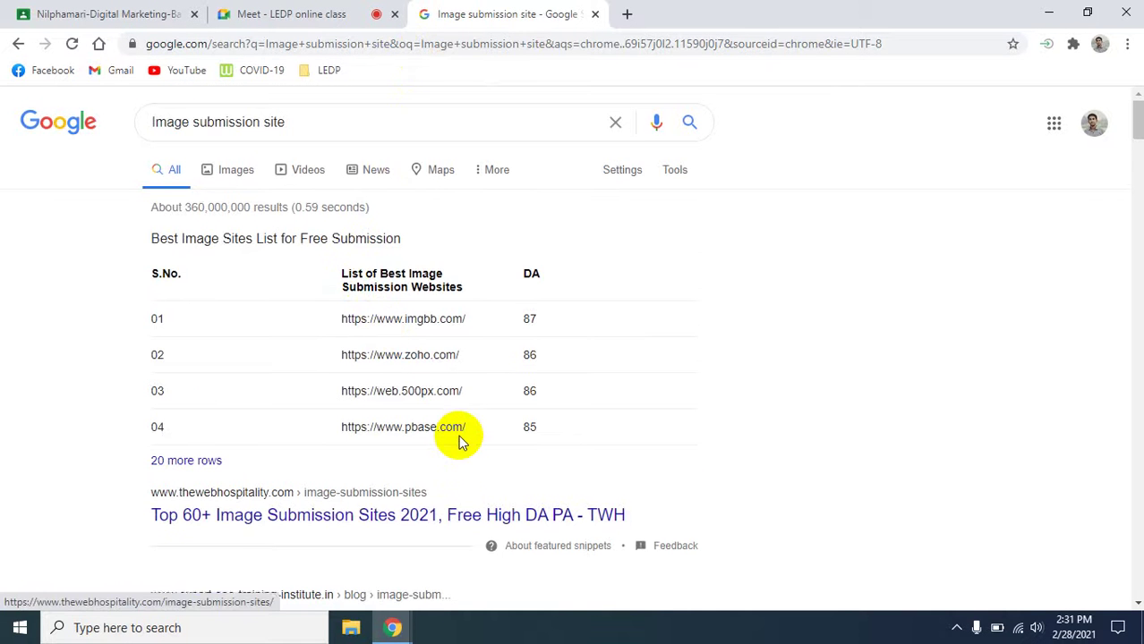
pyautogui.rightClick(349, 516)
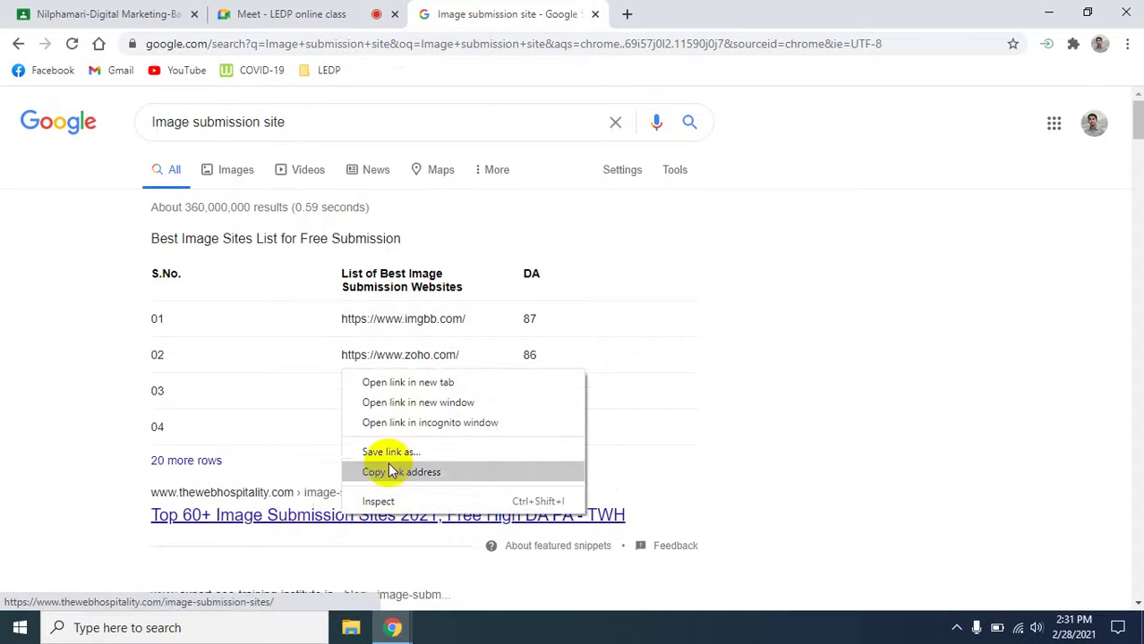
pyautogui.click(403, 383)
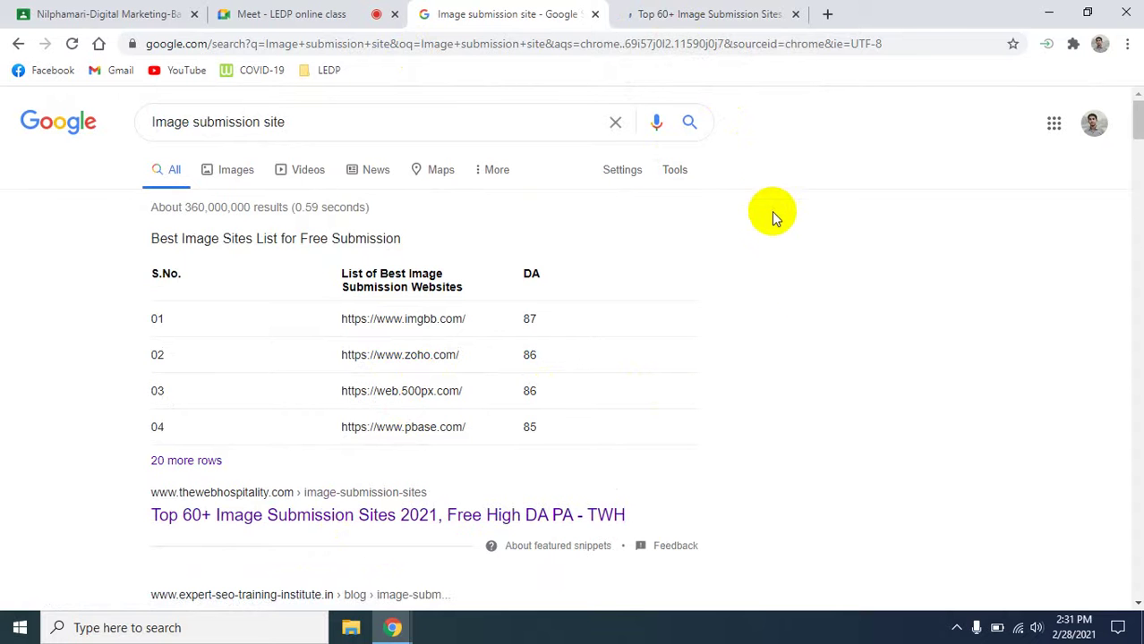
pyautogui.click(618, 11)
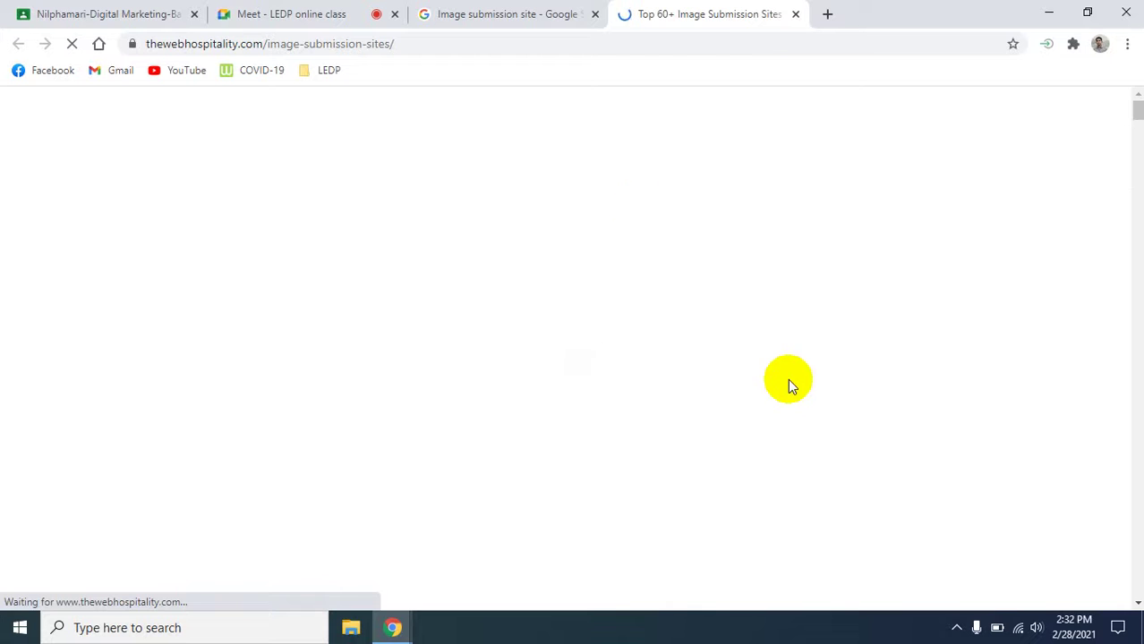
# Step: Open the 150+ Image Submission Sites list in a new tab, then view The Web Hospitality article
pyautogui.click(501, 14)
pyautogui.scroll(-3, 371, 478)
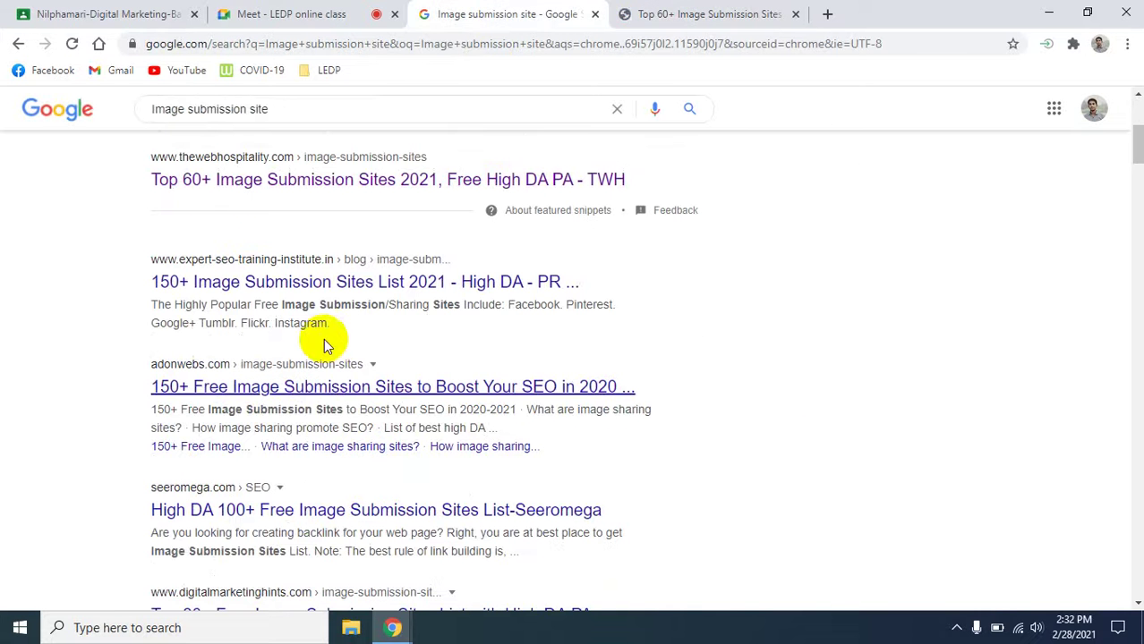
pyautogui.rightClick(299, 283)
pyautogui.click(344, 294)
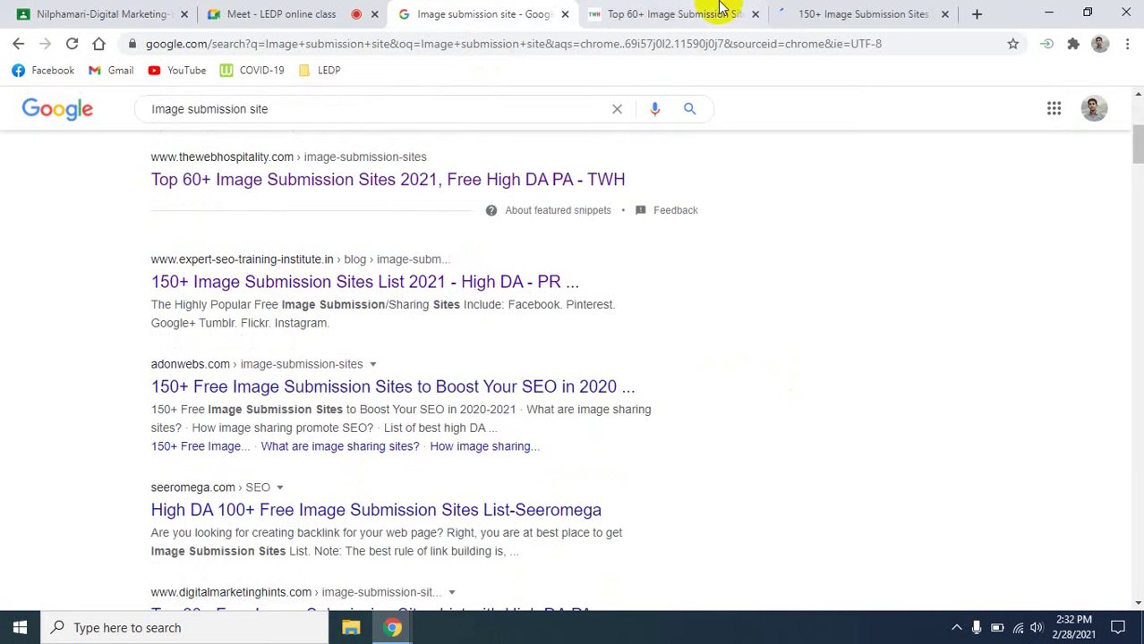
pyautogui.click(662, 12)
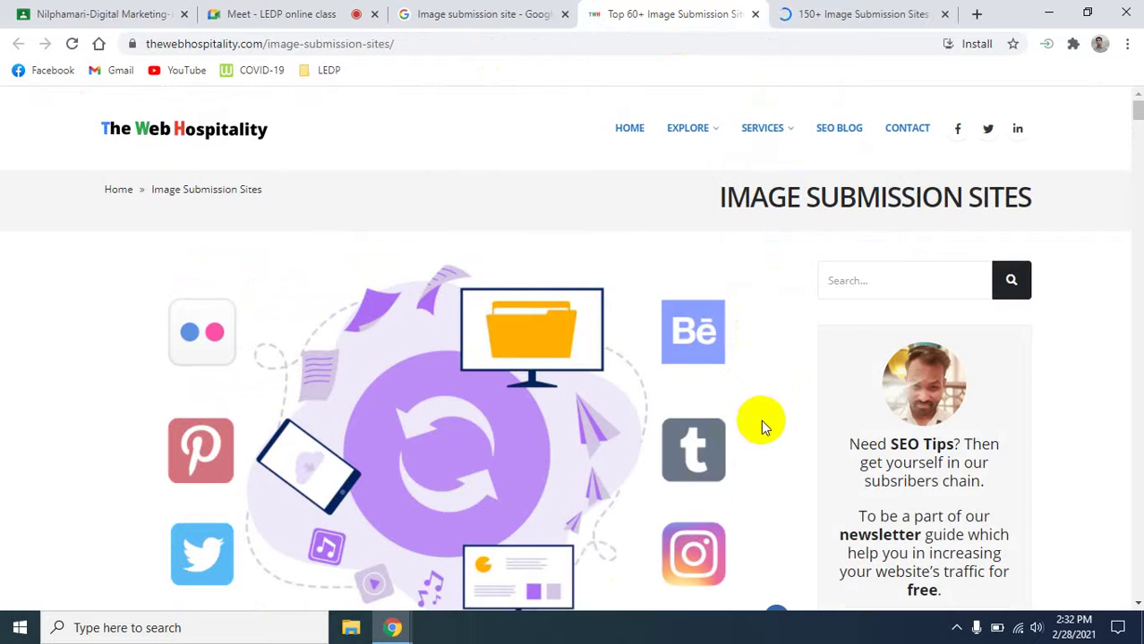
# Step: Scroll The Web Hospitality article down to the Top 10 Image Sharing Sites List 2021 table
pyautogui.scroll(-5, 760, 421)
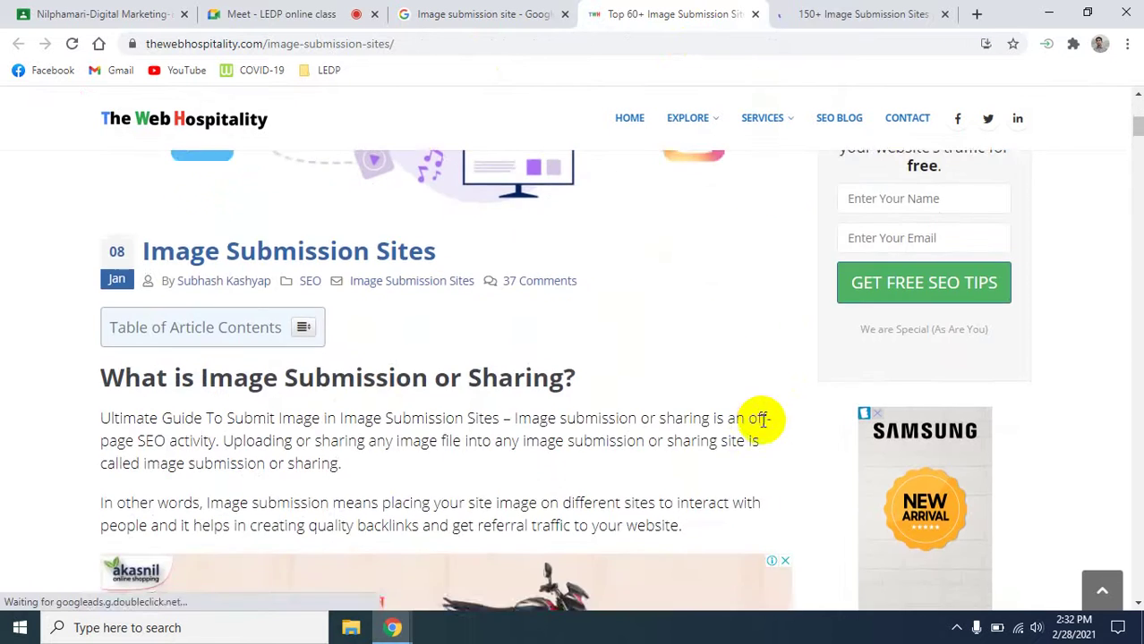
pyautogui.scroll(-6, 760, 421)
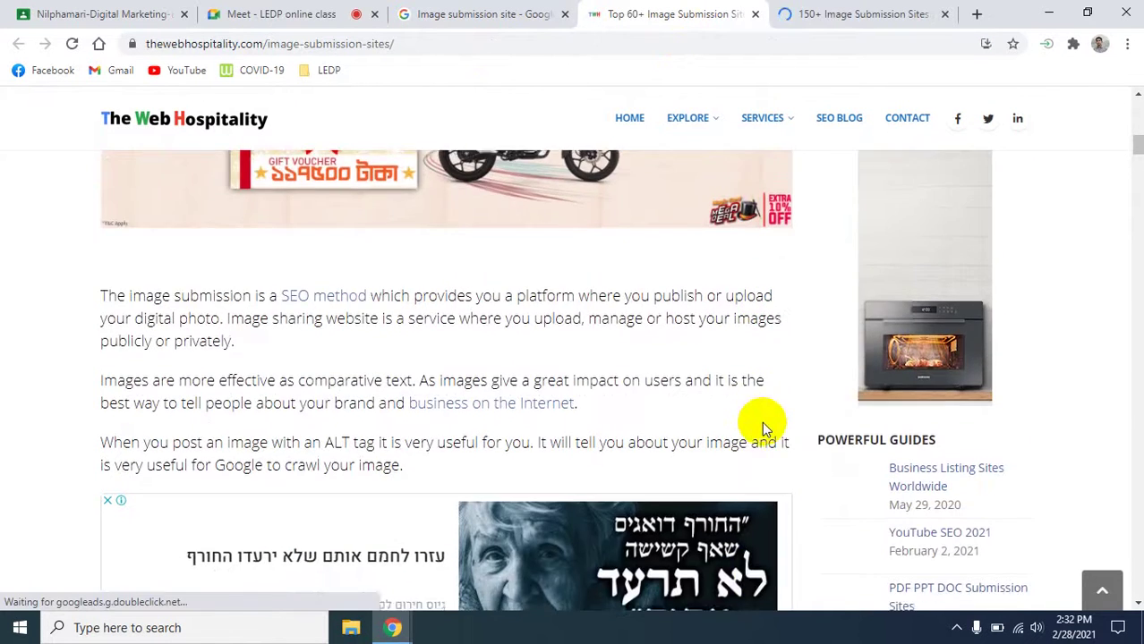
pyautogui.scroll(-8, 761, 428)
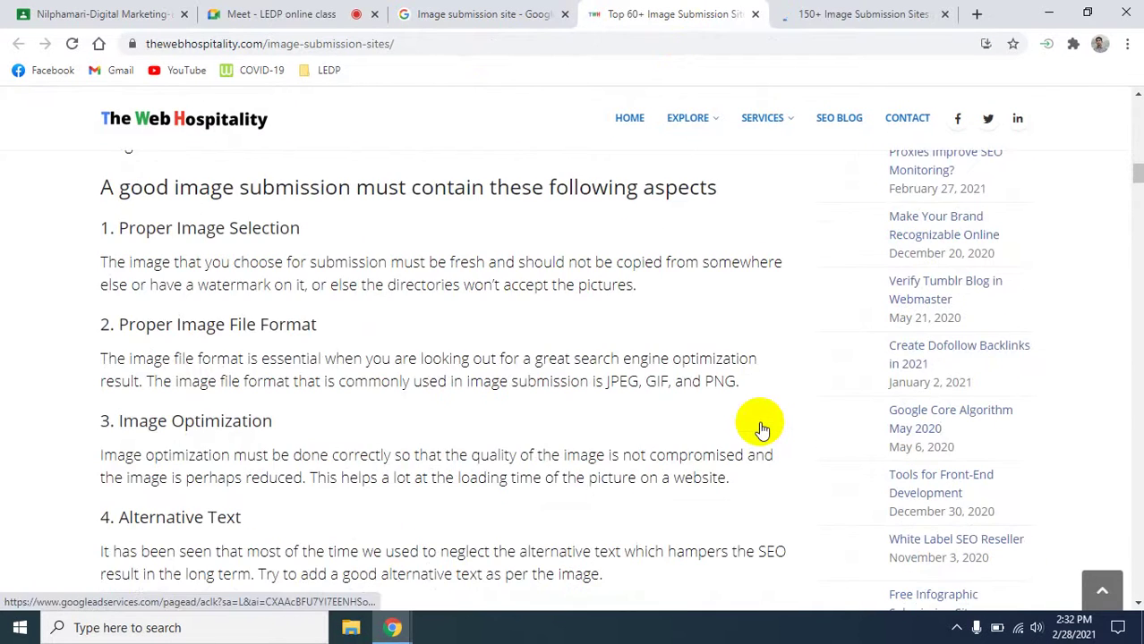
pyautogui.scroll(-10, 761, 428)
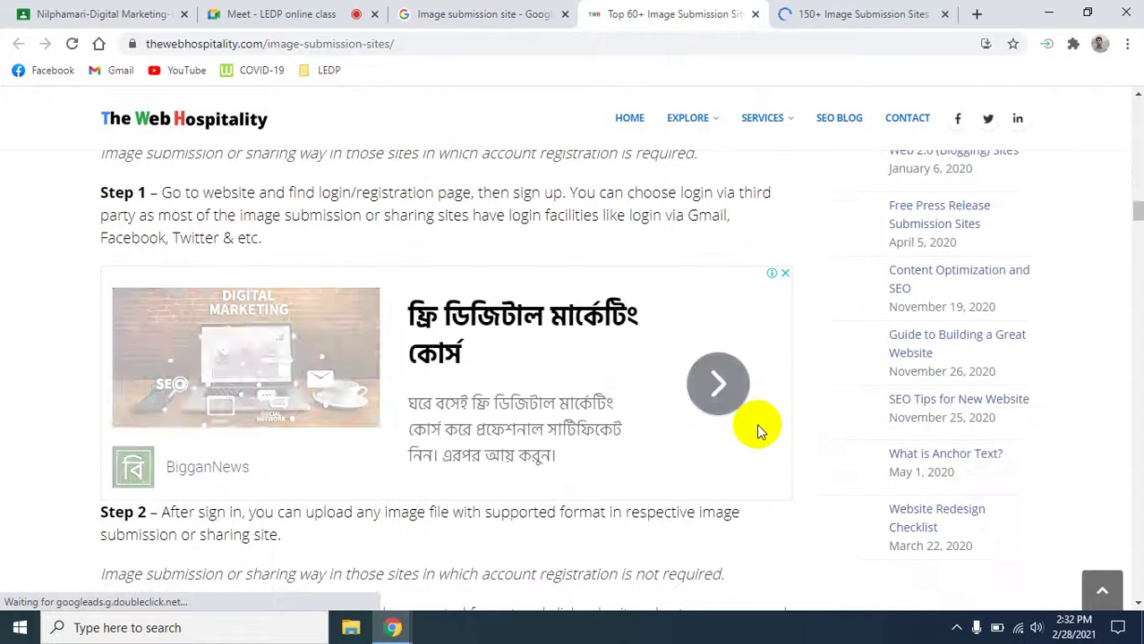
pyautogui.scroll(-5, 756, 424)
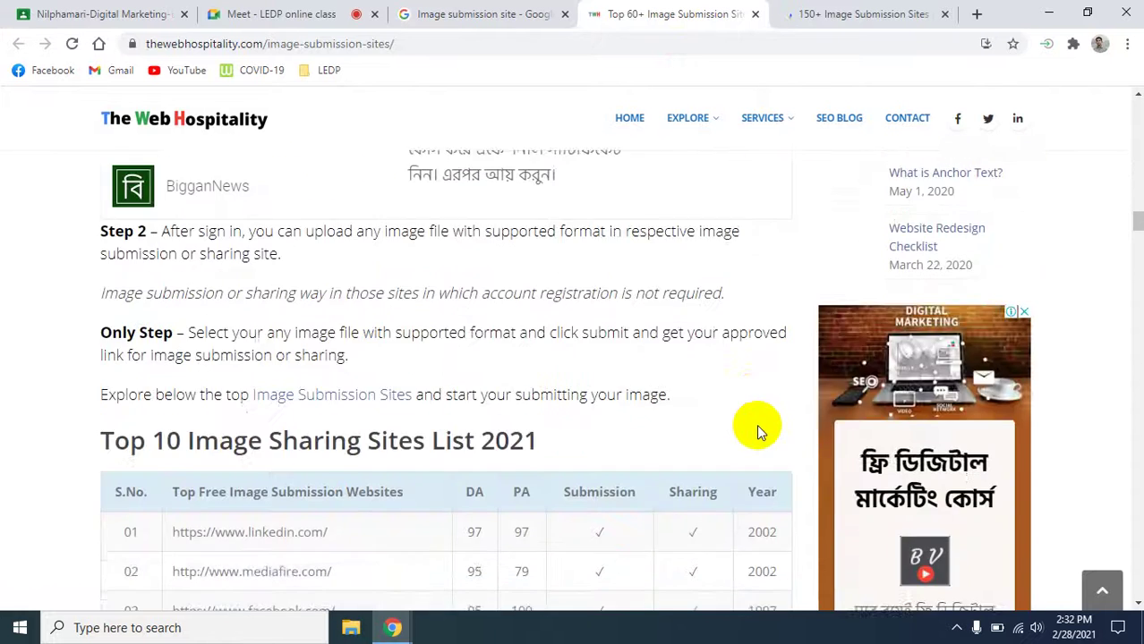
pyautogui.scroll(-3, 756, 424)
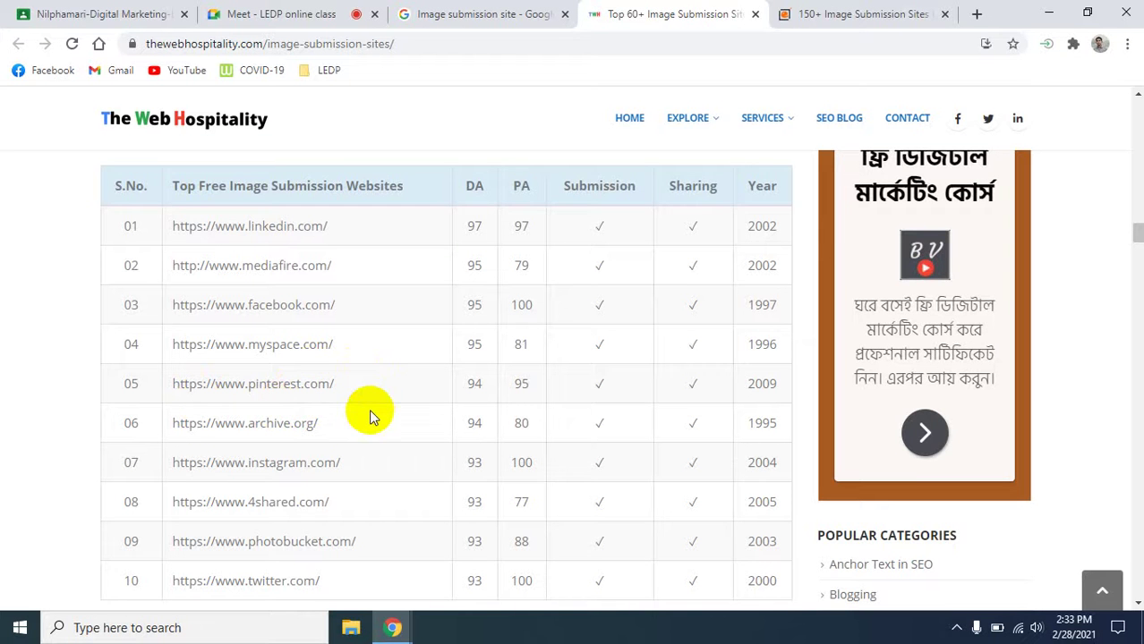
# Step: Scroll down to the High DA Image Submission Sites List showing imgur.com in row 06
pyautogui.scroll(-1, 369, 416)
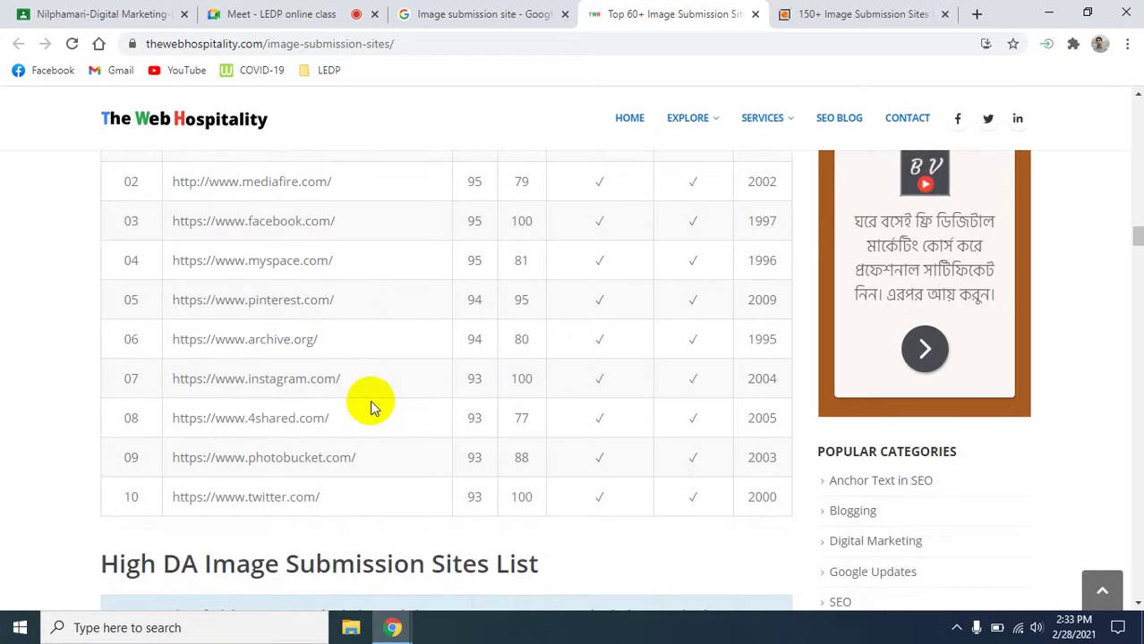
pyautogui.scroll(2, 370, 404)
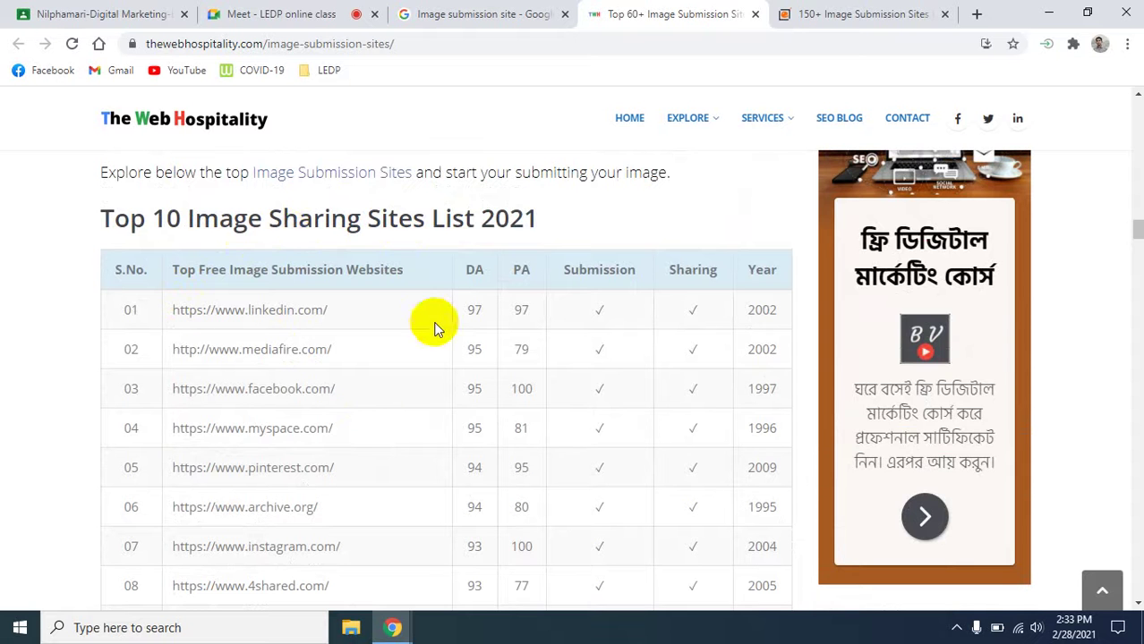
pyautogui.scroll(-5, 436, 335)
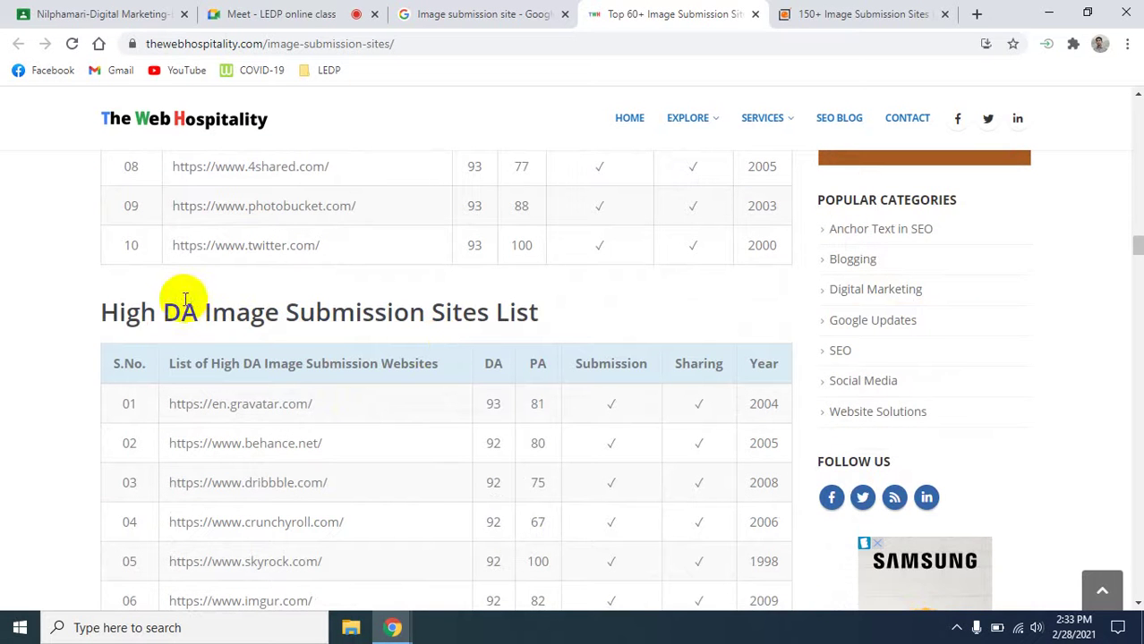
pyautogui.scroll(-1, 173, 291)
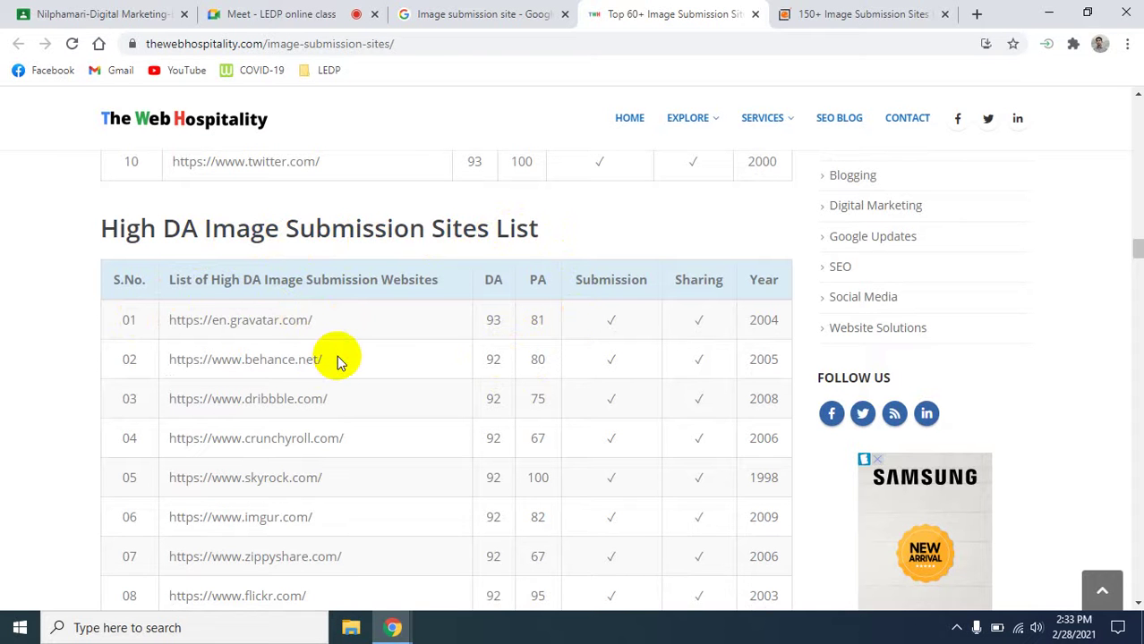
pyautogui.scroll(-2, 337, 358)
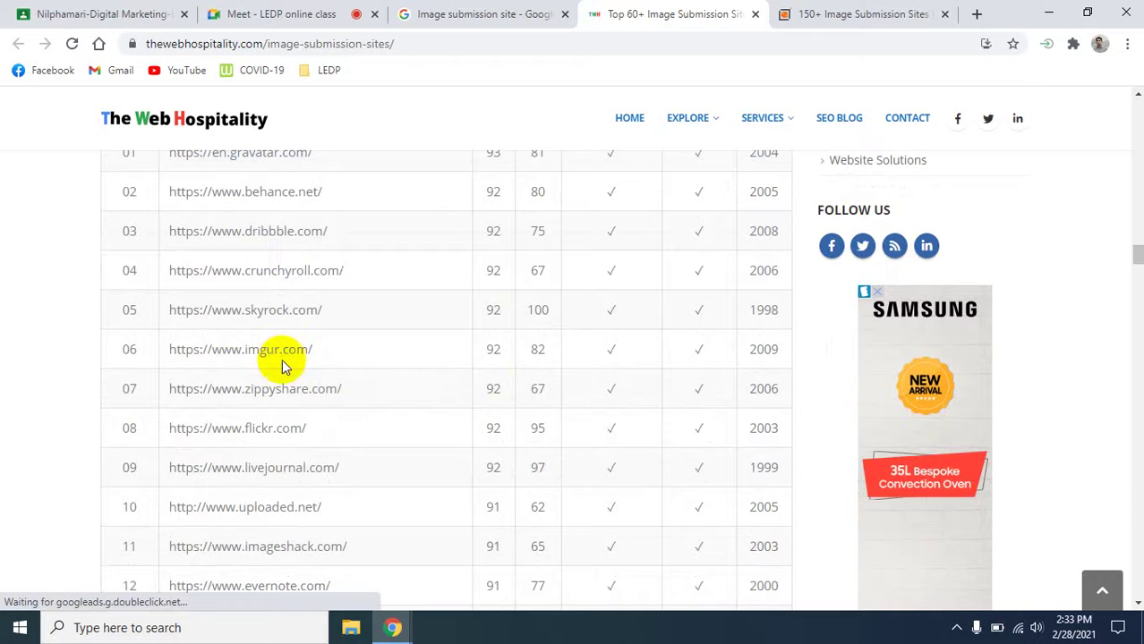
# Step: Select the imgur.com address text in row 06
pyautogui.click(243, 351)
pyautogui.moveTo(243, 351); pyautogui.dragTo(166, 351)
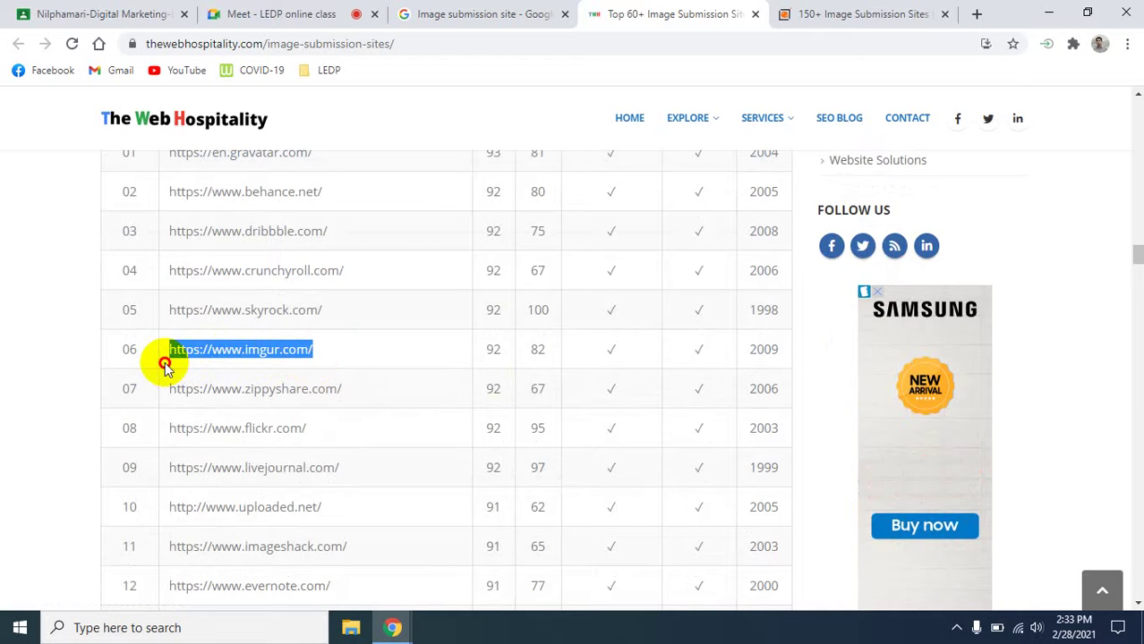
pyautogui.click(302, 349)
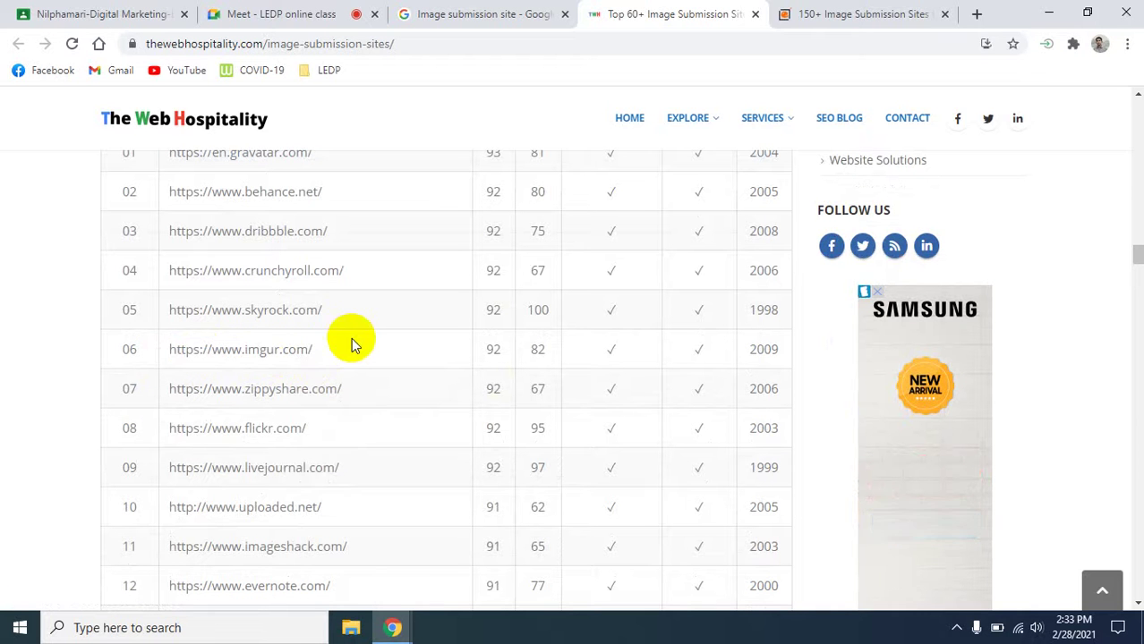
pyautogui.moveTo(327, 348); pyautogui.dragTo(172, 367)
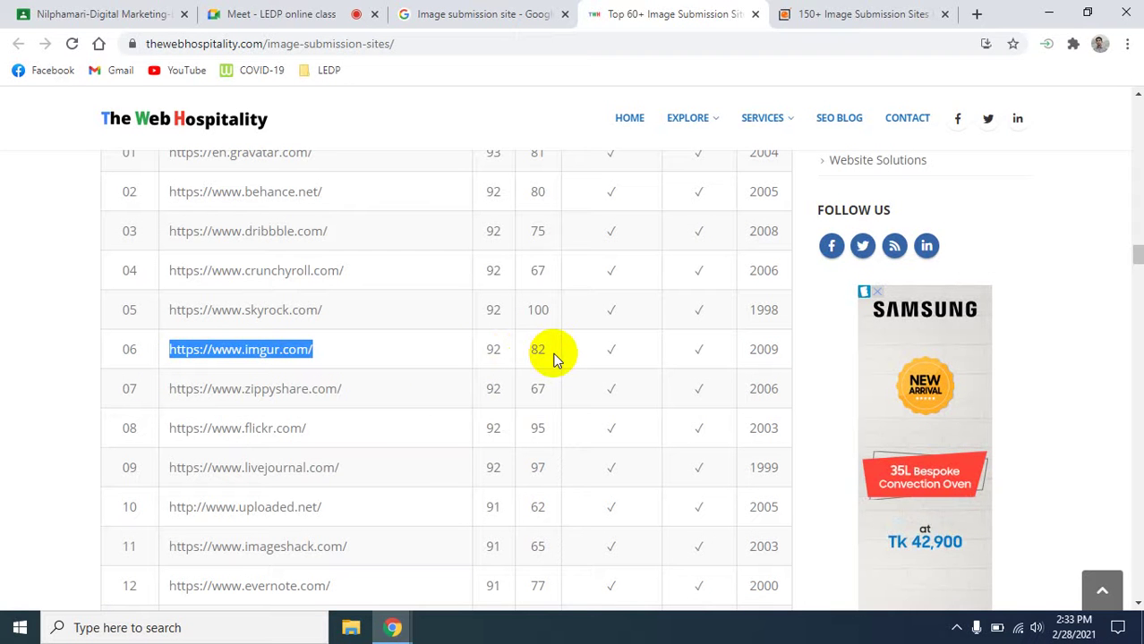
pyautogui.click(370, 358)
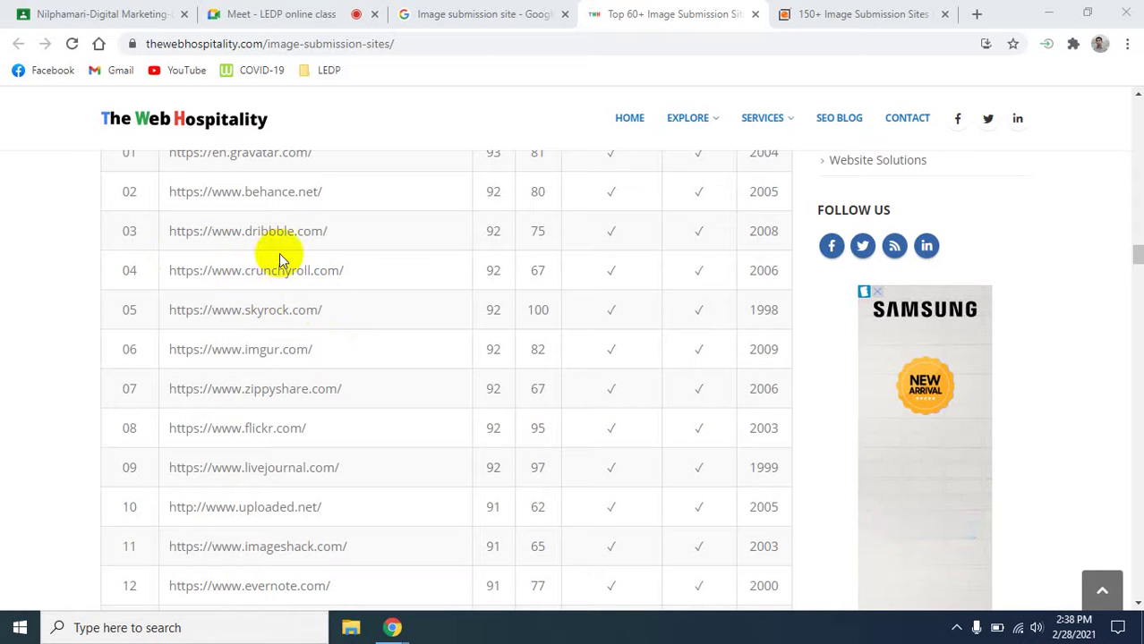
pyautogui.moveTo(318, 352); pyautogui.dragTo(168, 346)
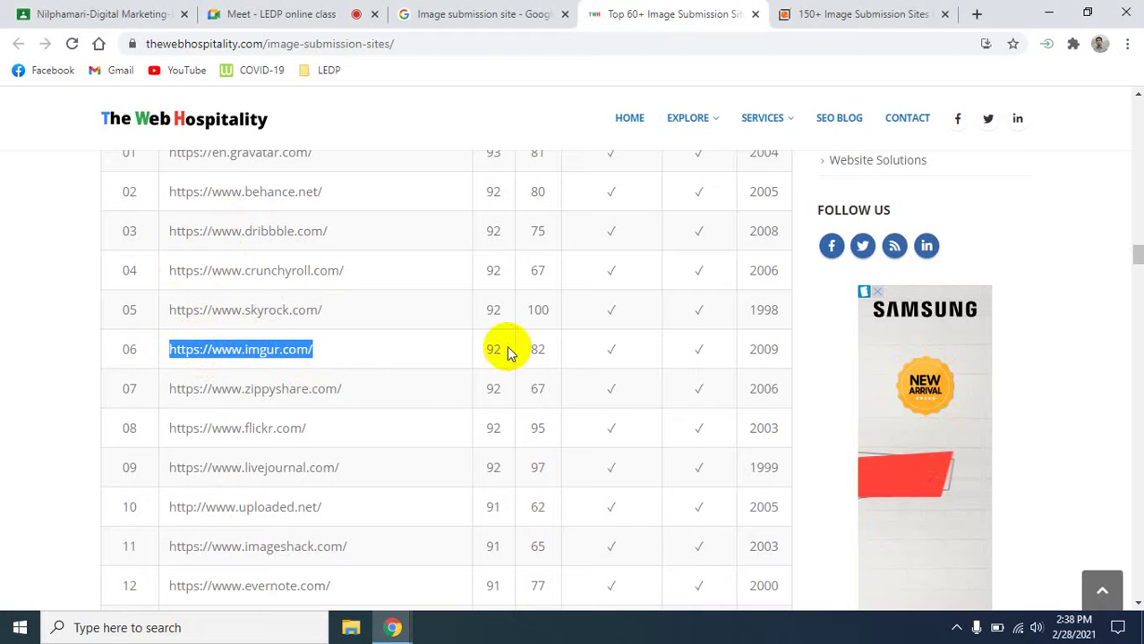
pyautogui.rightClick(277, 354)
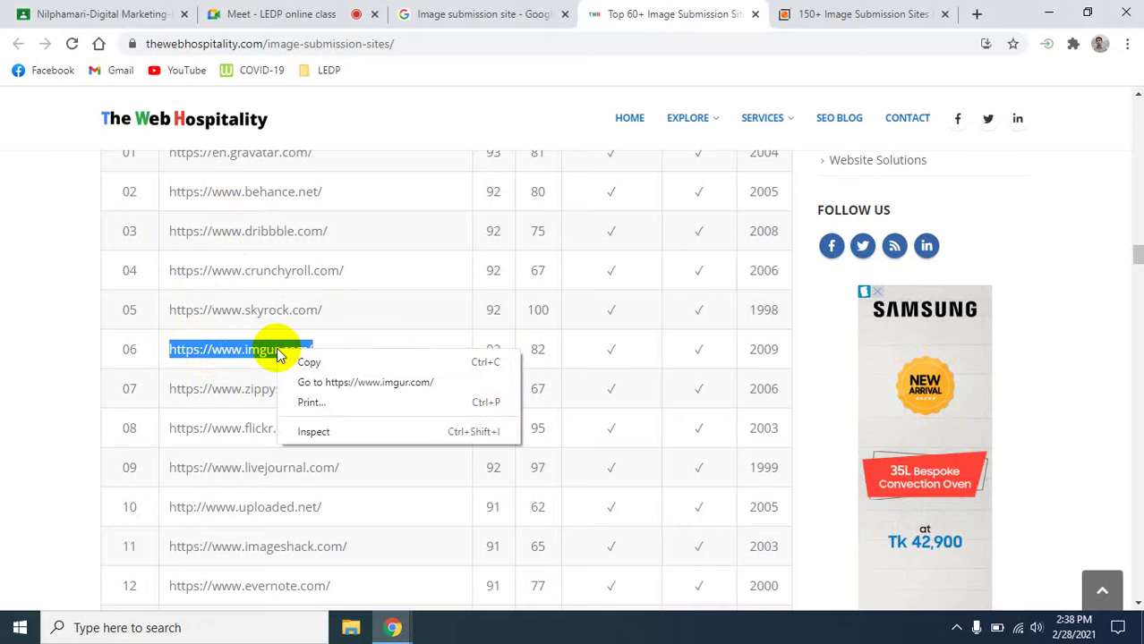
pyautogui.click(368, 382)
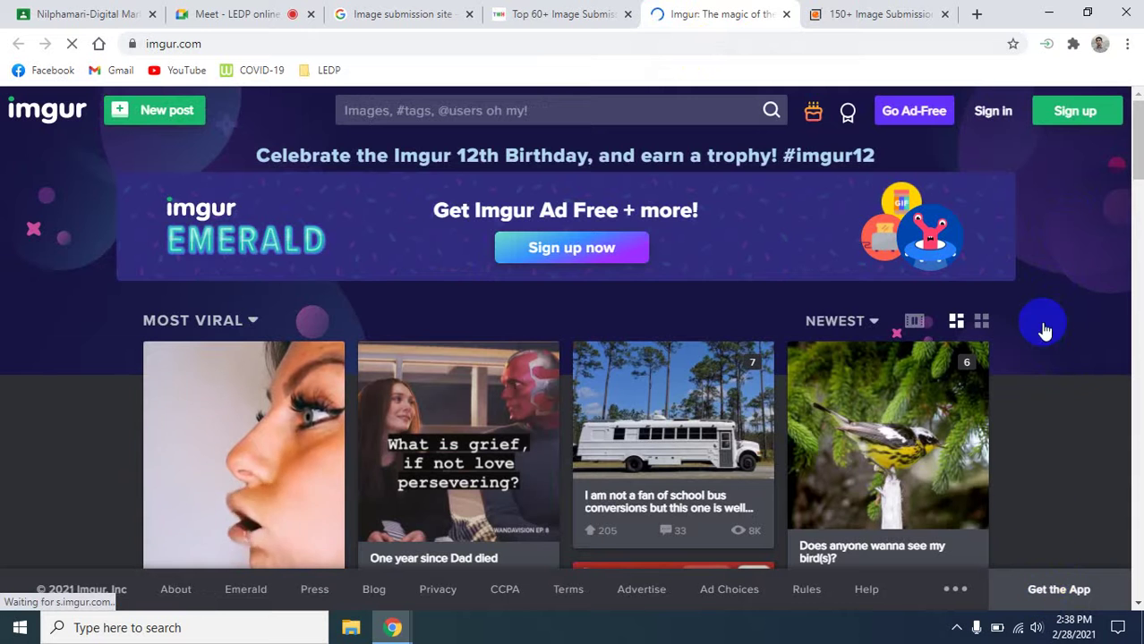
pyautogui.scroll(-1, 1045, 324)
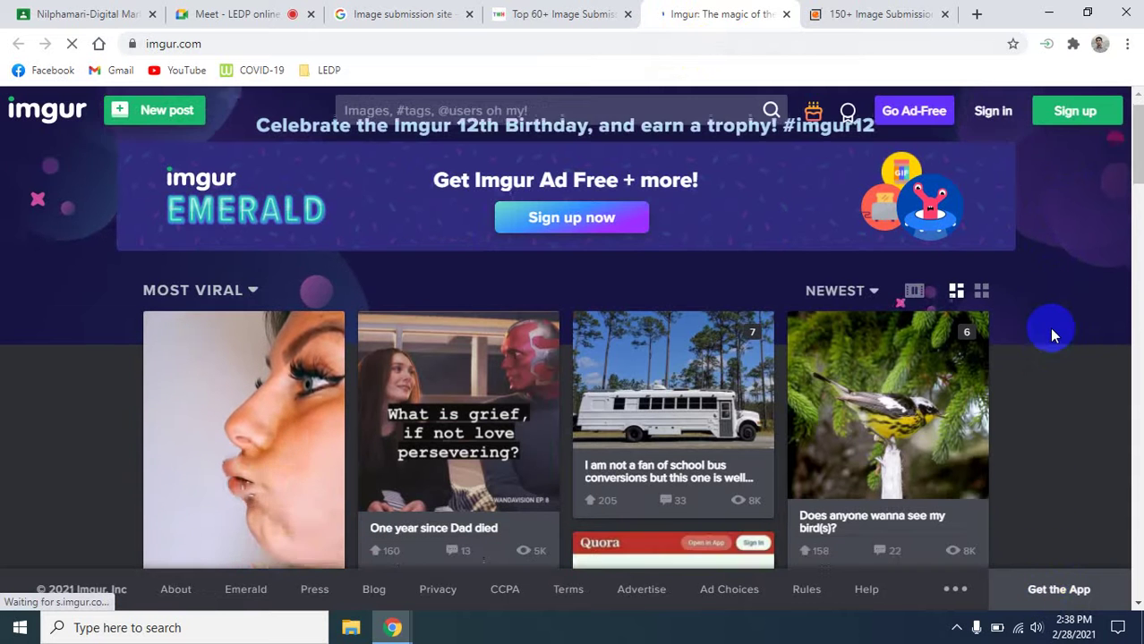
pyautogui.scroll(-1, 1051, 334)
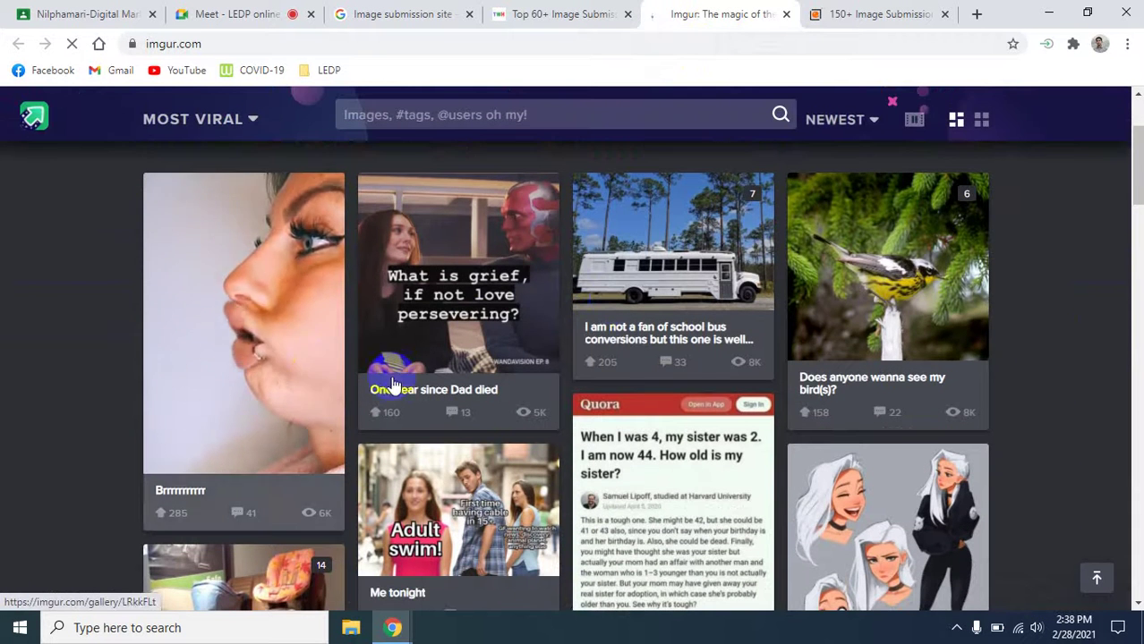
pyautogui.scroll(-4, 971, 338)
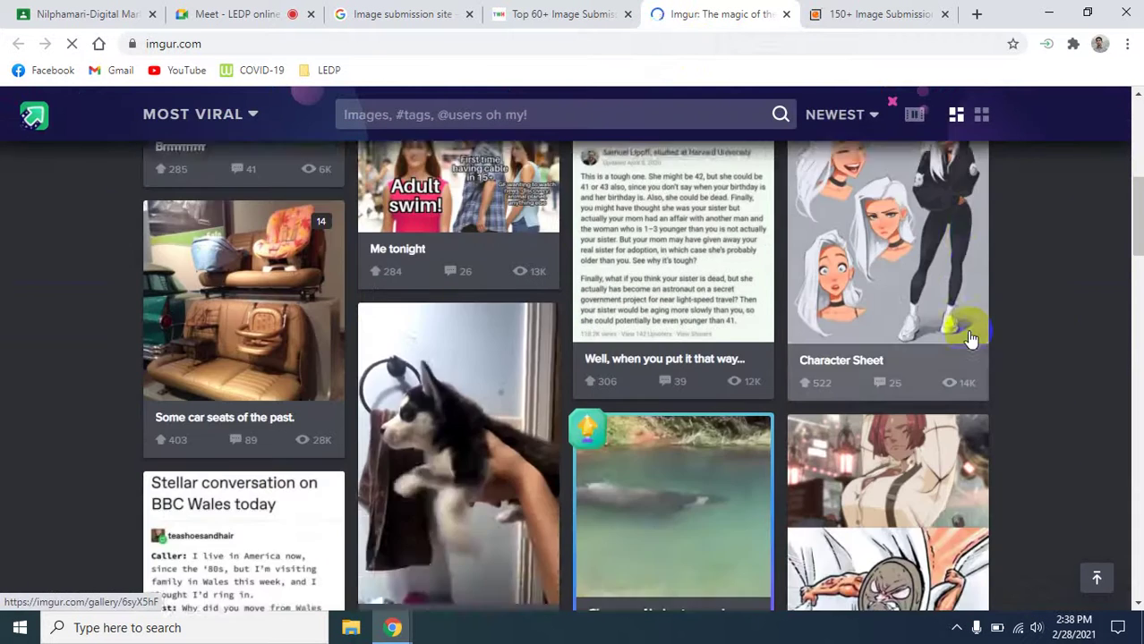
pyautogui.scroll(-4, 972, 336)
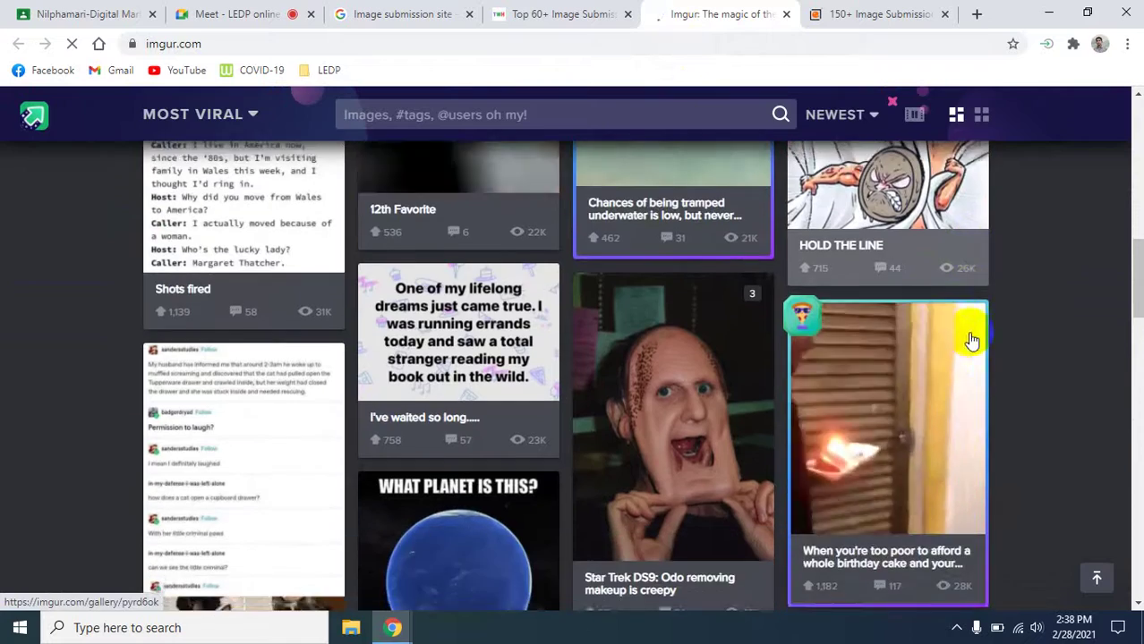
pyautogui.scroll(6, 1074, 324)
pyautogui.scroll(4, 1074, 324)
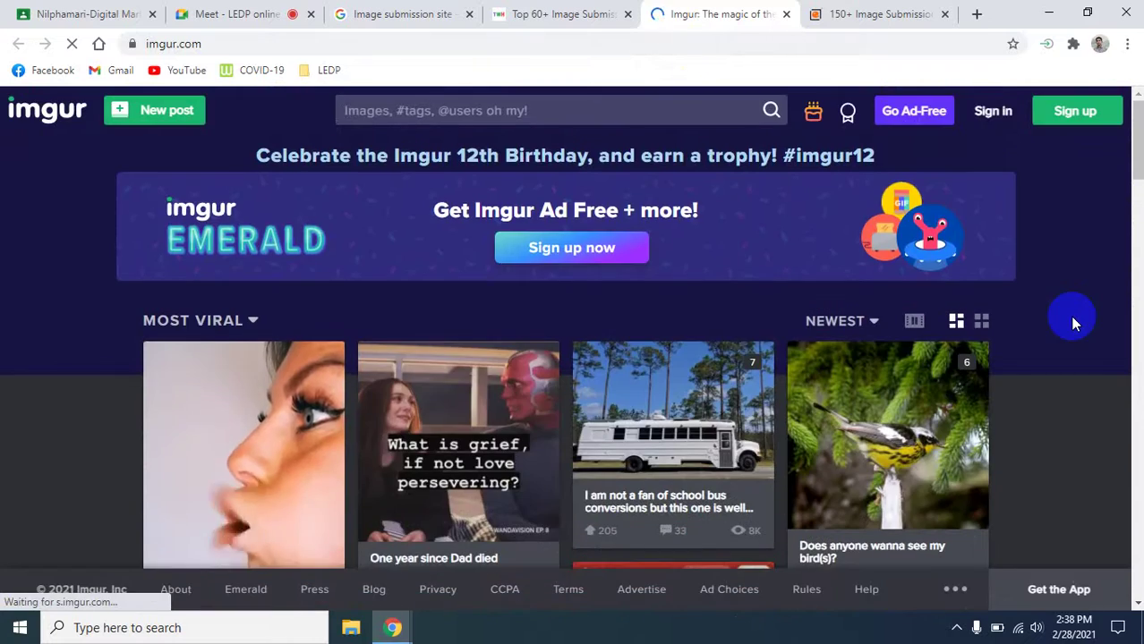
pyautogui.scroll(-2, 1074, 324)
pyautogui.scroll(-11, 1074, 324)
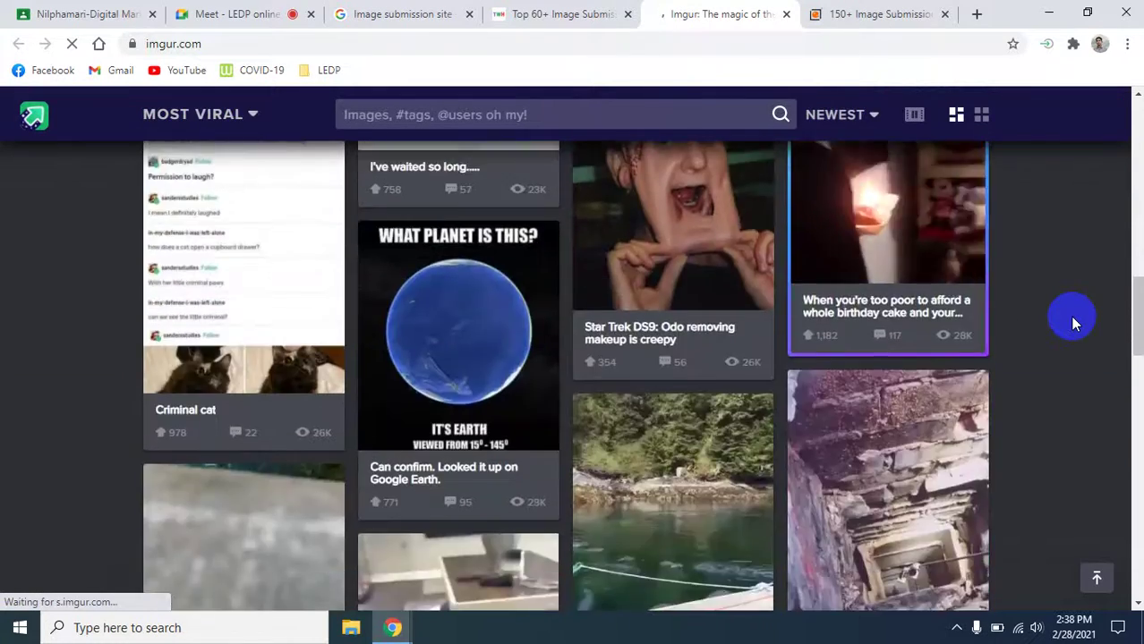
pyautogui.scroll(7, 1074, 324)
pyautogui.scroll(2, 1074, 323)
pyautogui.scroll(-10, 1074, 324)
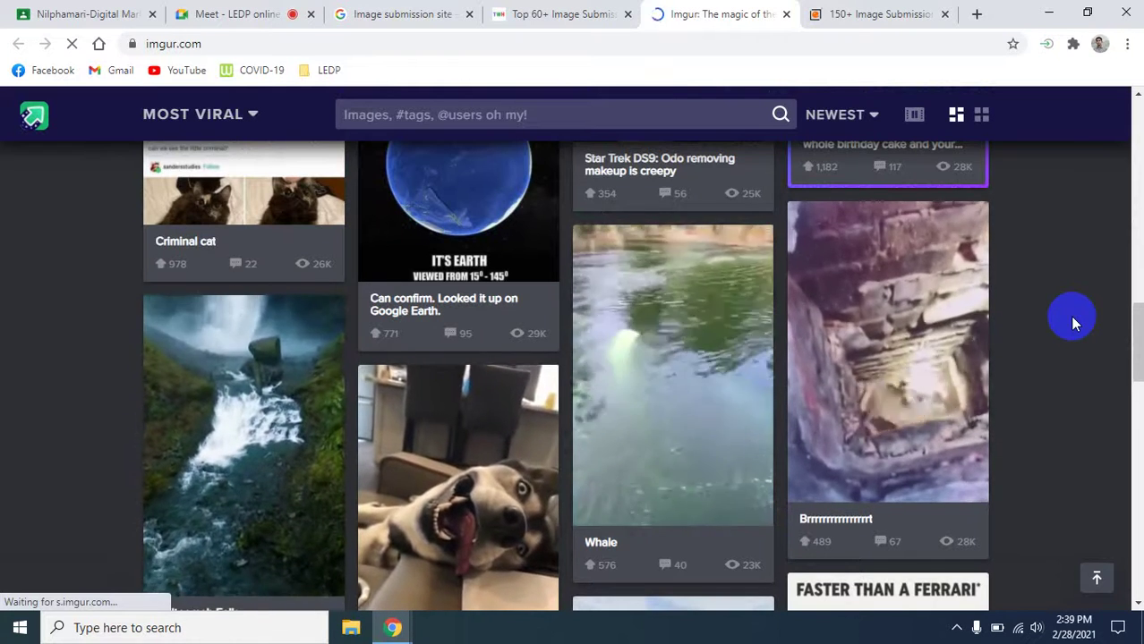
pyautogui.scroll(15, 1041, 234)
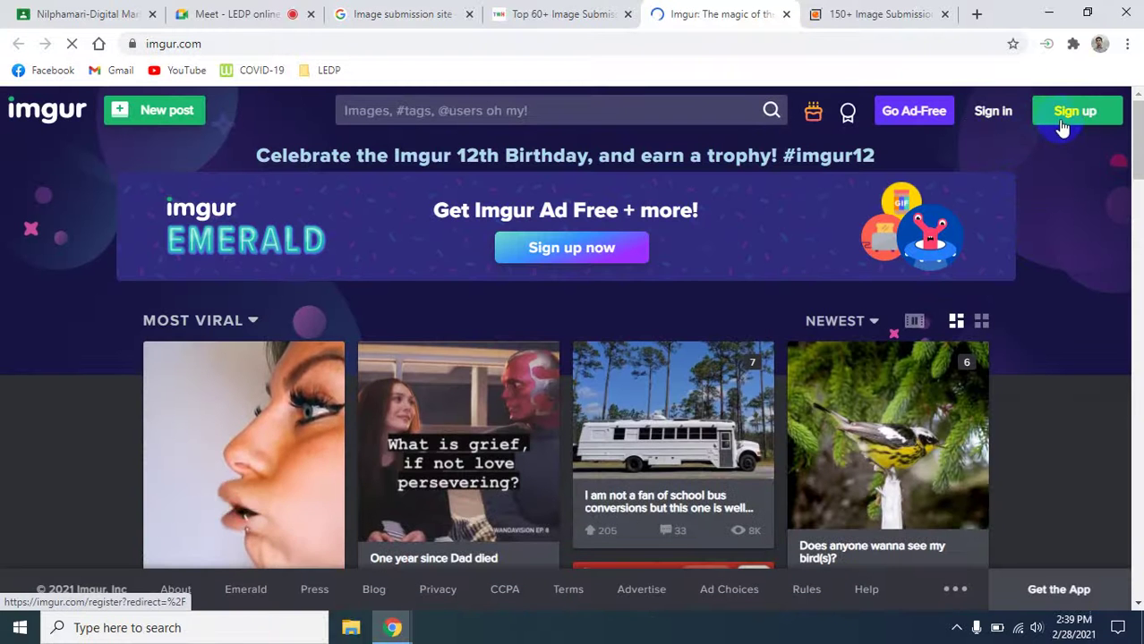
# Step: Open Imgur's sign-up page, switch to signing in, and choose to continue with Google
pyautogui.click(1061, 128)
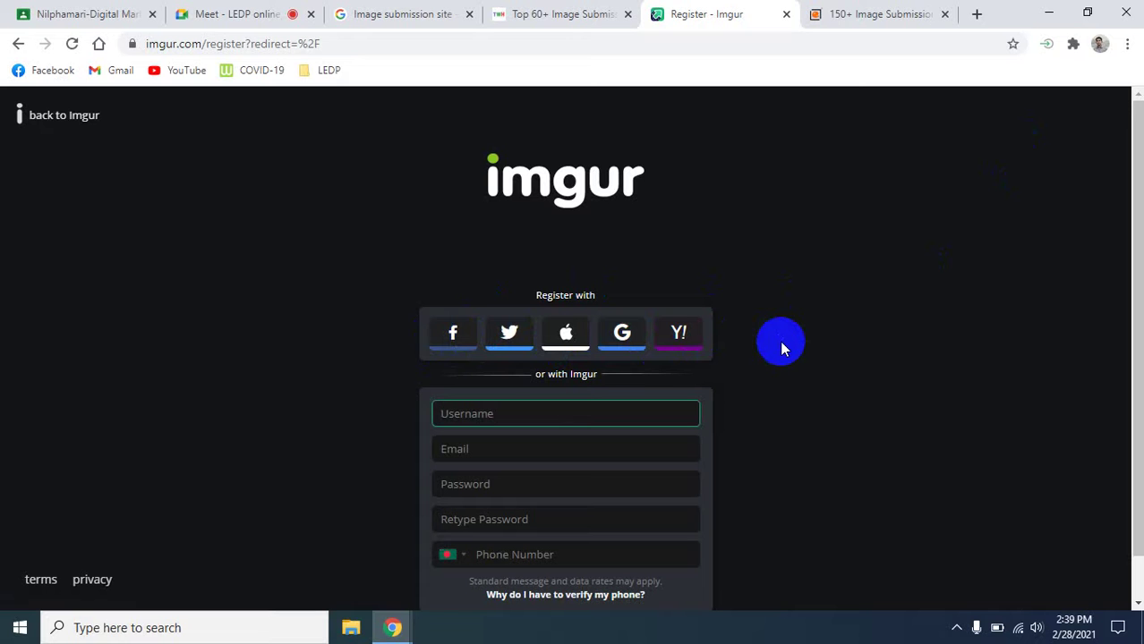
pyautogui.scroll(-1, 779, 340)
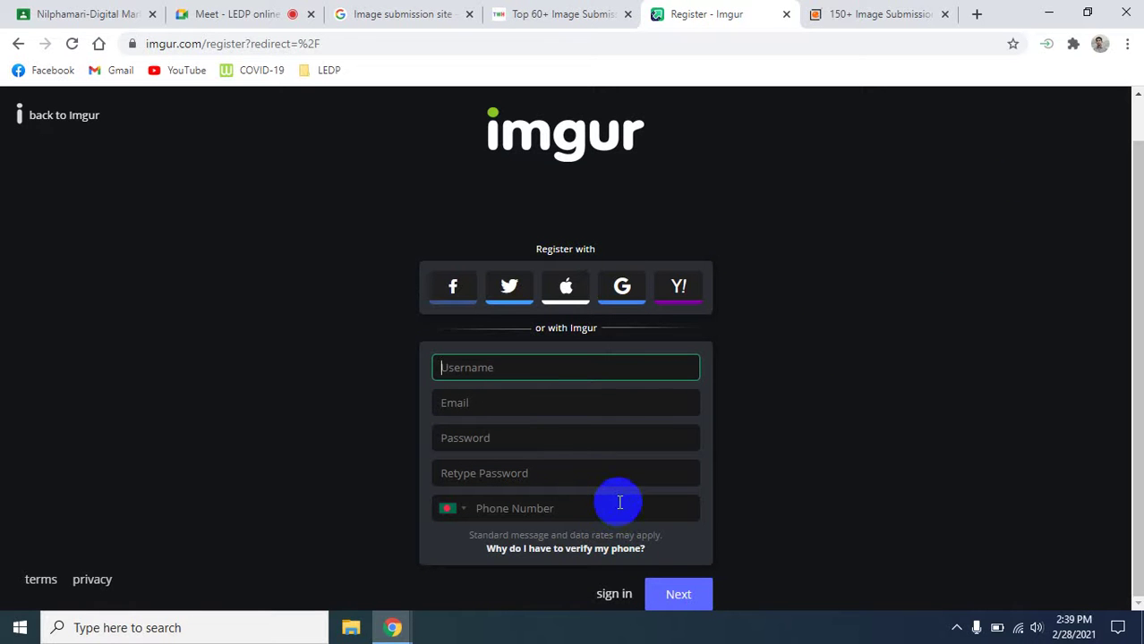
pyautogui.click(500, 407)
pyautogui.click(814, 408)
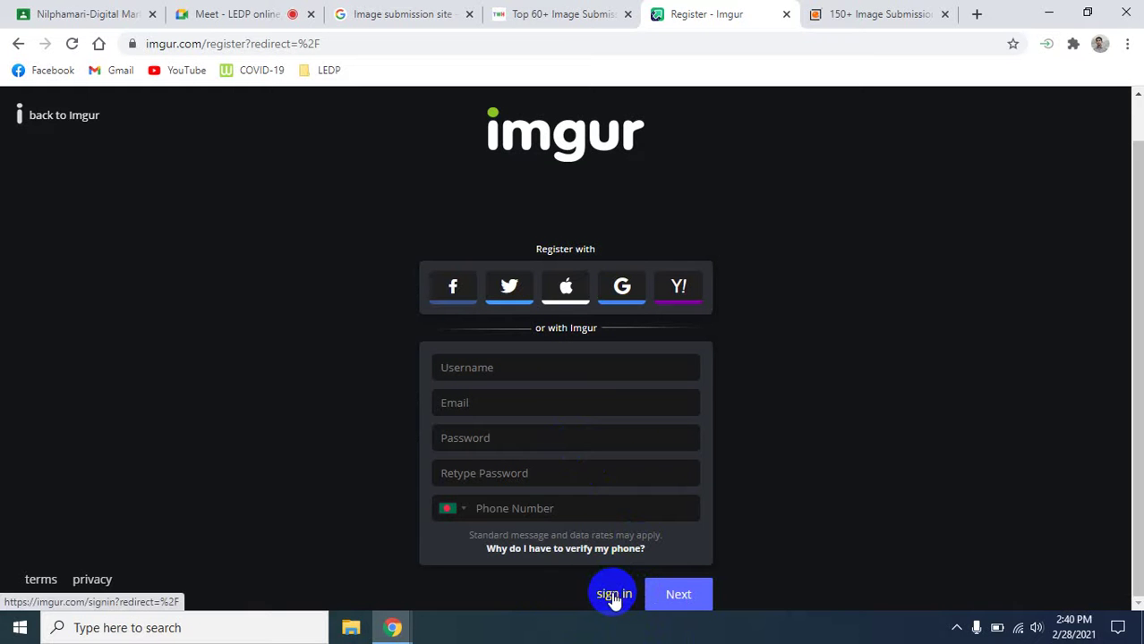
pyautogui.click(614, 595)
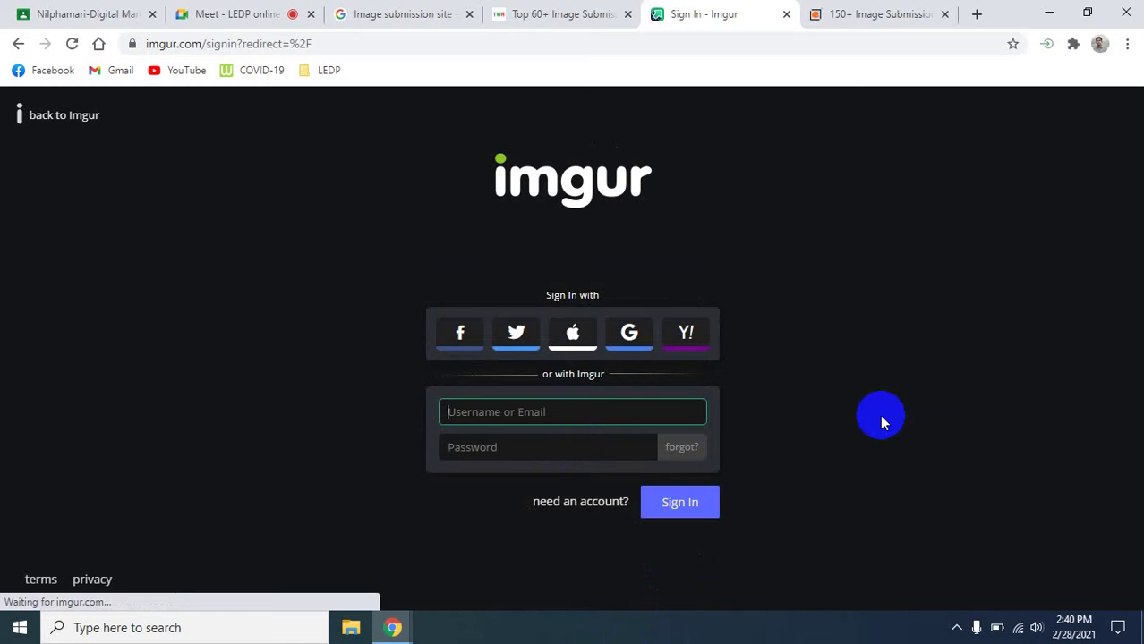
pyautogui.click(629, 333)
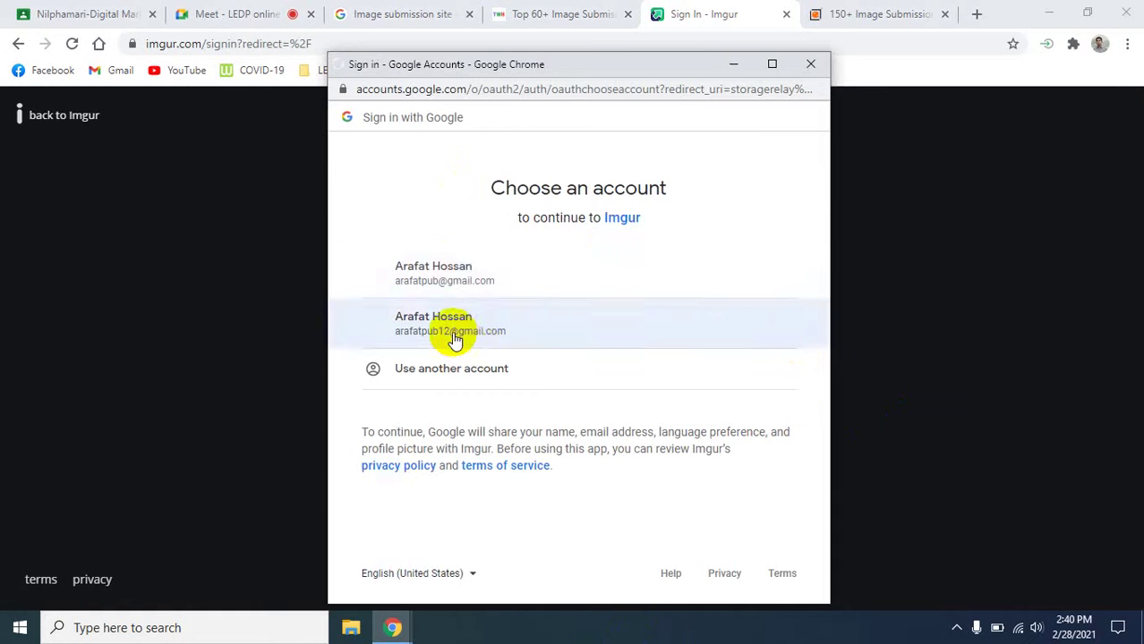
# Step: Continue with the second Google account, enter a username and phone number, and submit them
pyautogui.click(453, 333)
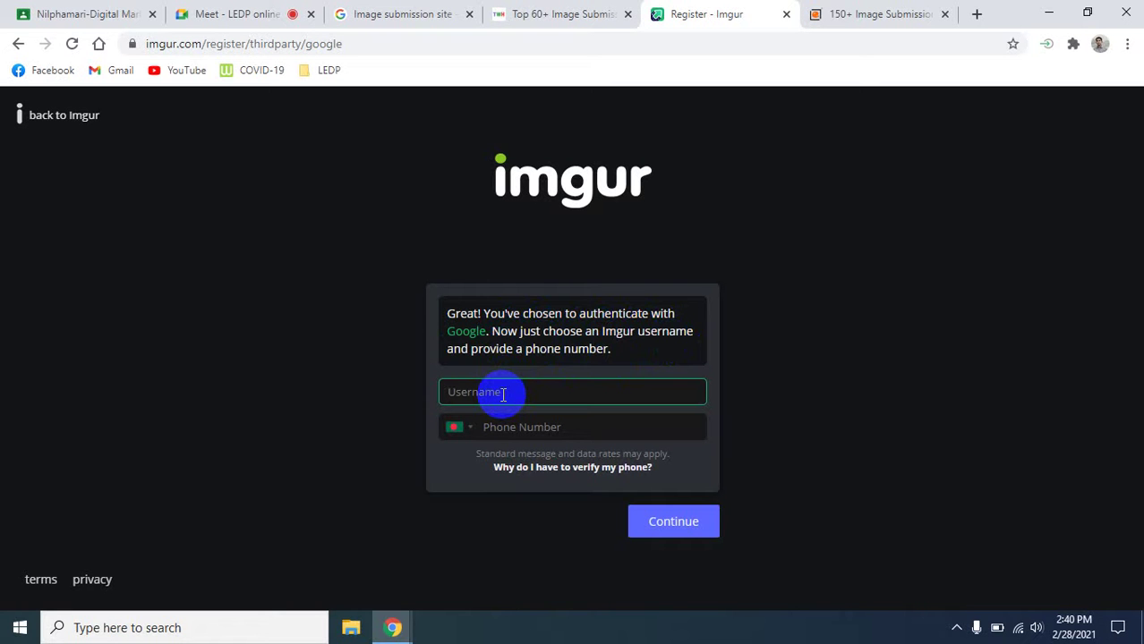
pyautogui.click(544, 428)
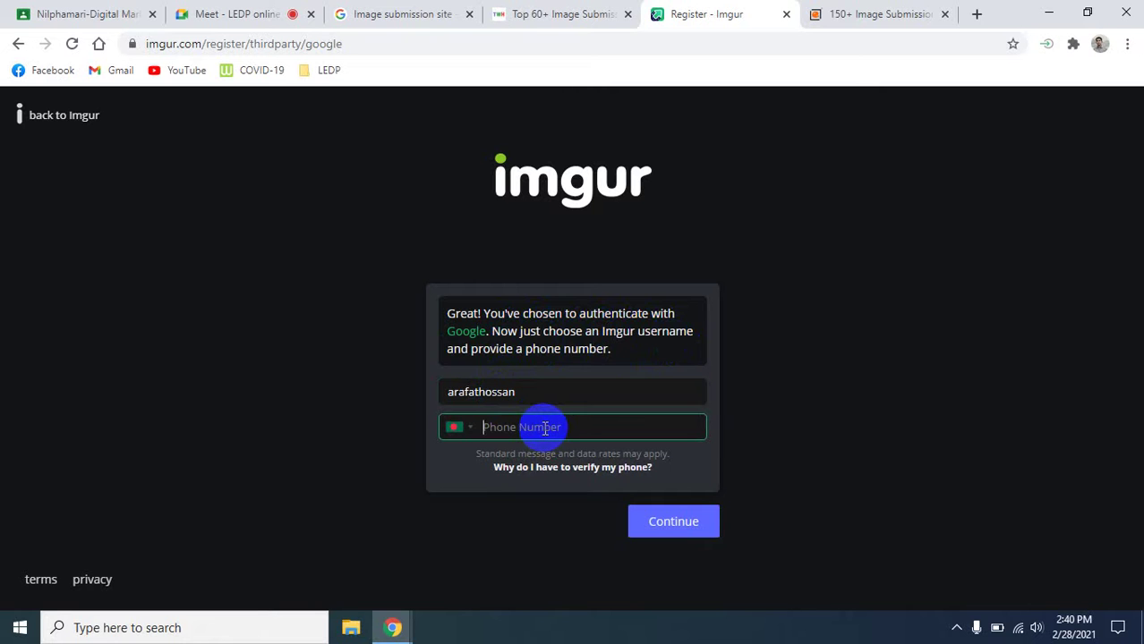
pyautogui.click(707, 523)
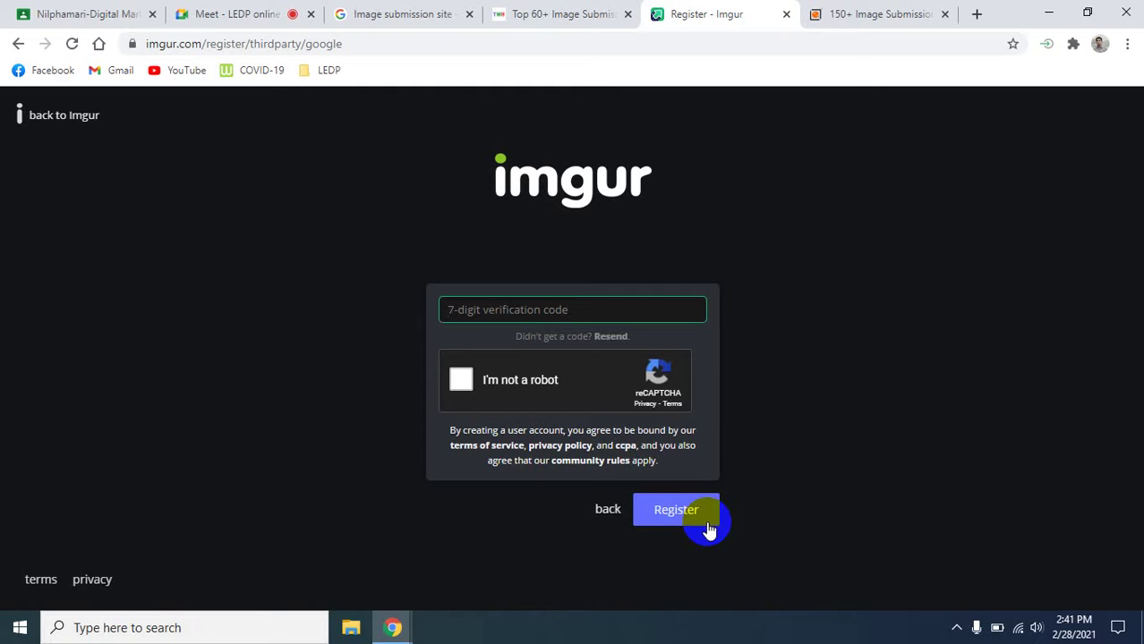
# Step: Enter the 7-digit phone verification code, pass the reCAPTCHA check, and register the account
pyautogui.click(474, 311)
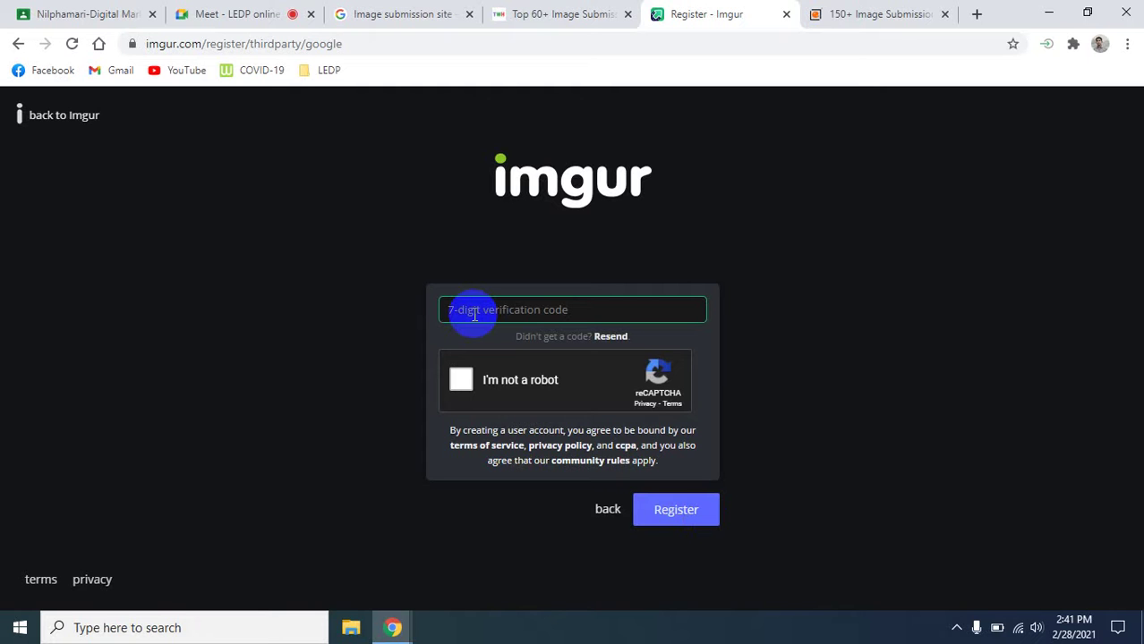
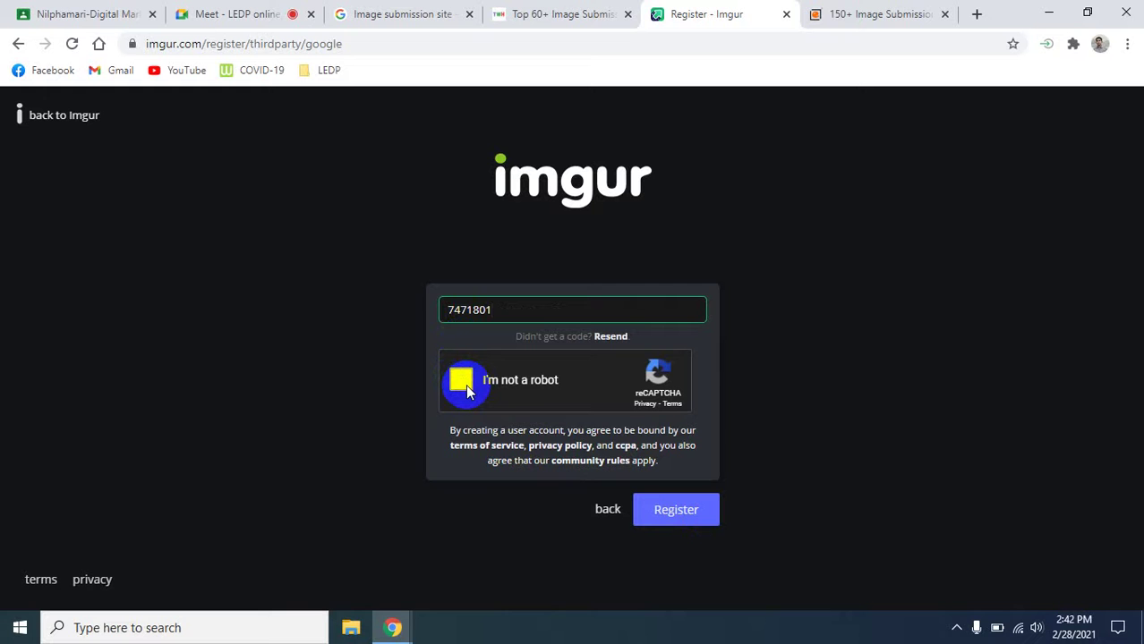
pyautogui.click(464, 386)
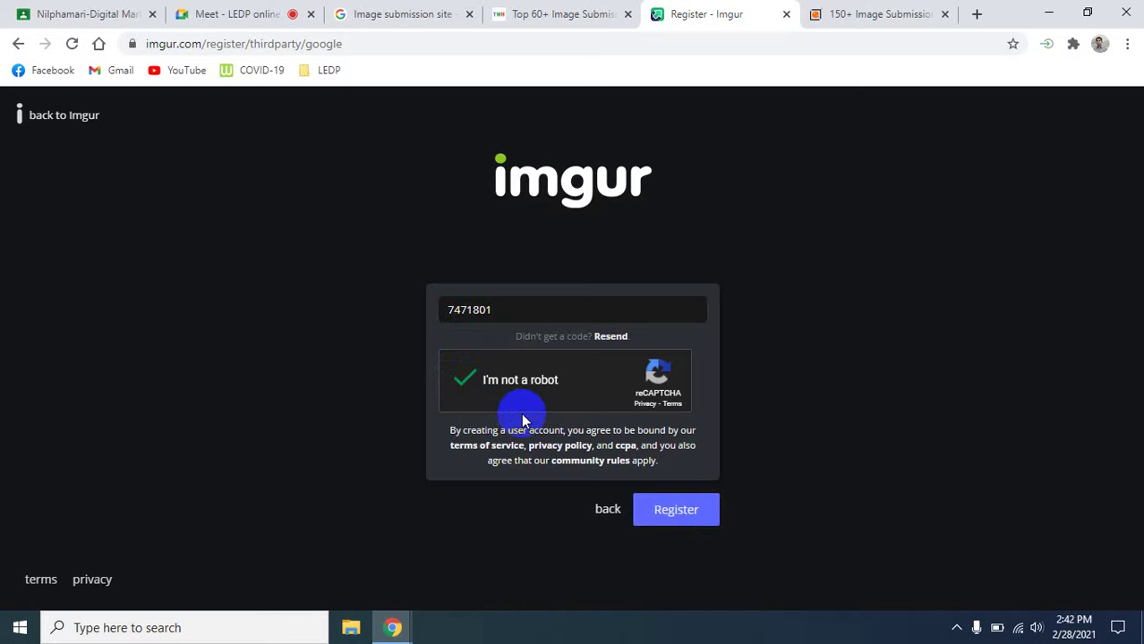
pyautogui.click(686, 515)
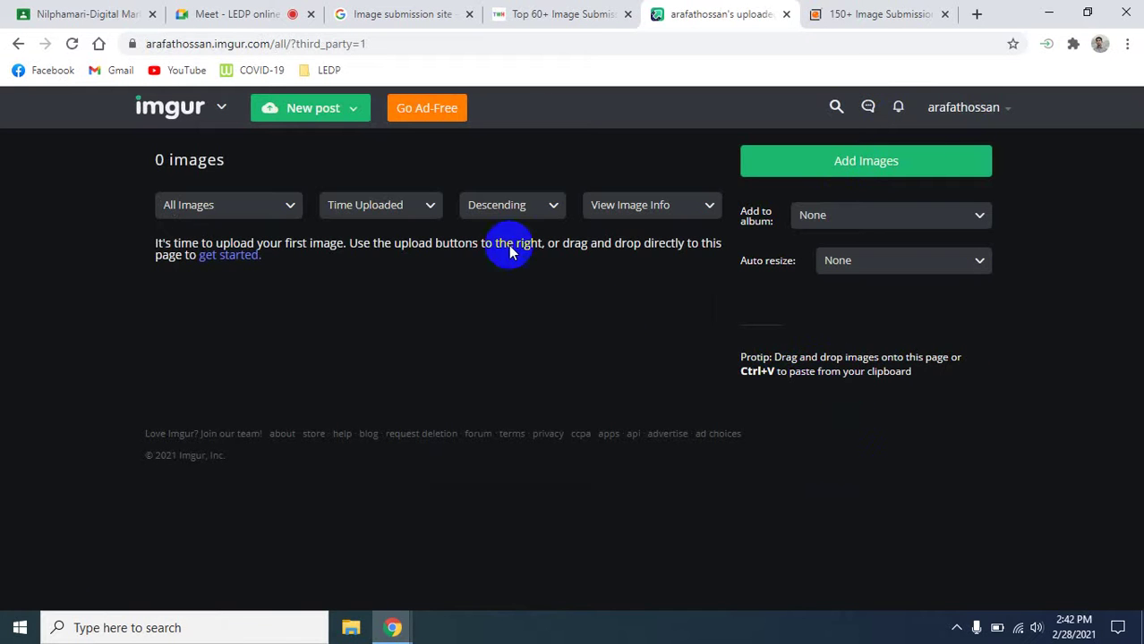
# Step: Visit the signed-in account's Imgur profile page
pyautogui.click(1008, 110)
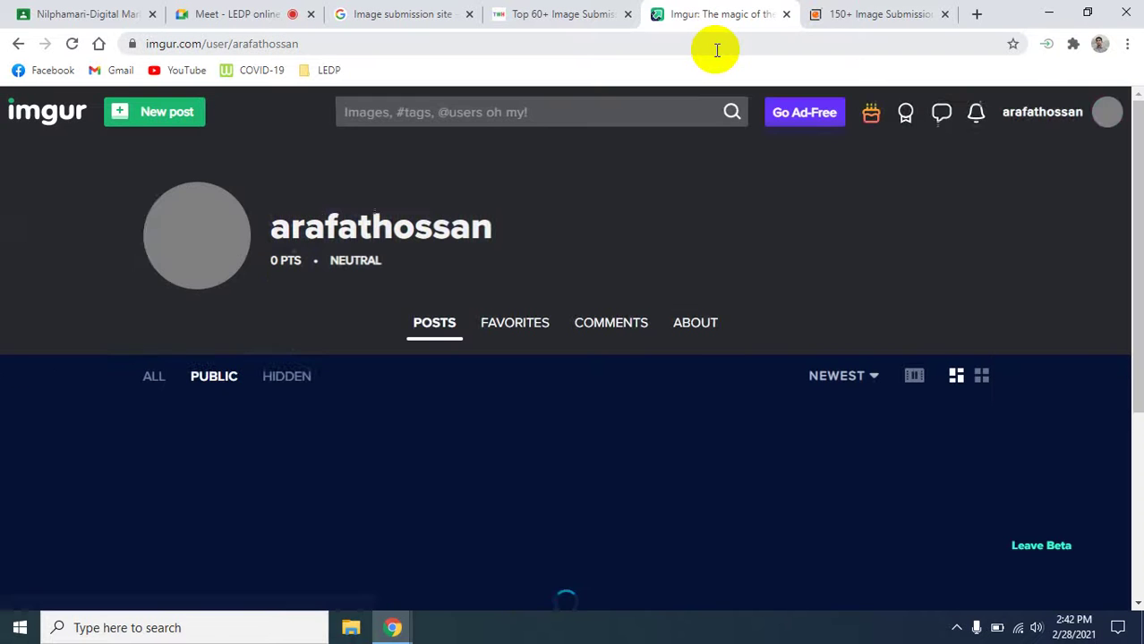
pyautogui.moveTo(190, 253)
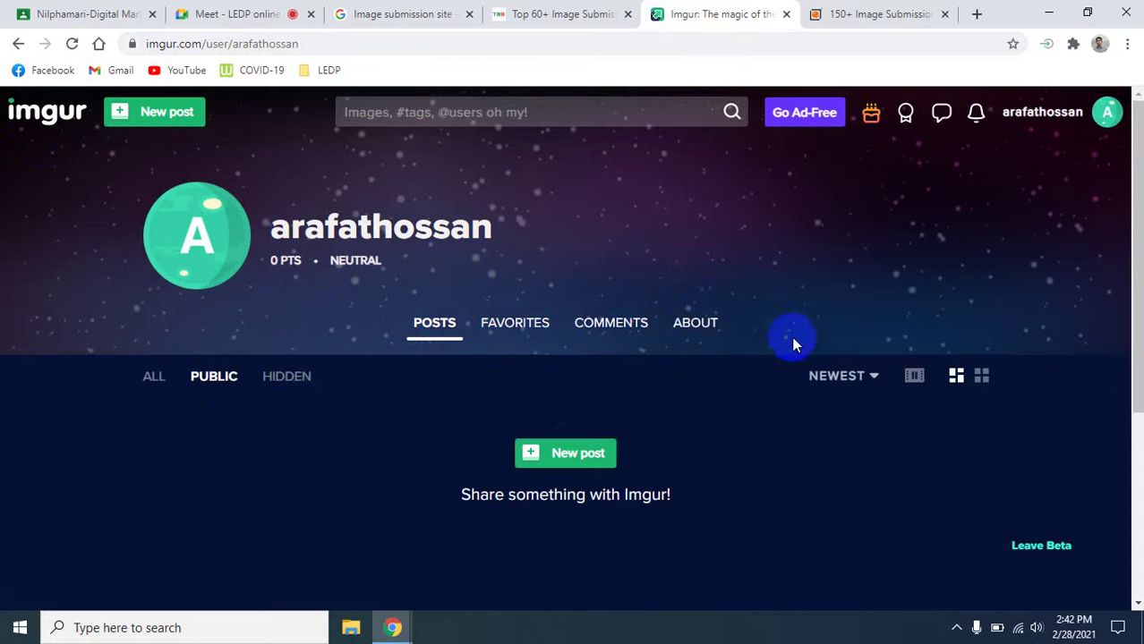
pyautogui.scroll(-3, 800, 349)
pyautogui.scroll(2, 802, 349)
# Step: Return to the Imgur home page and browse the Most Viral feed
pyautogui.click(40, 123)
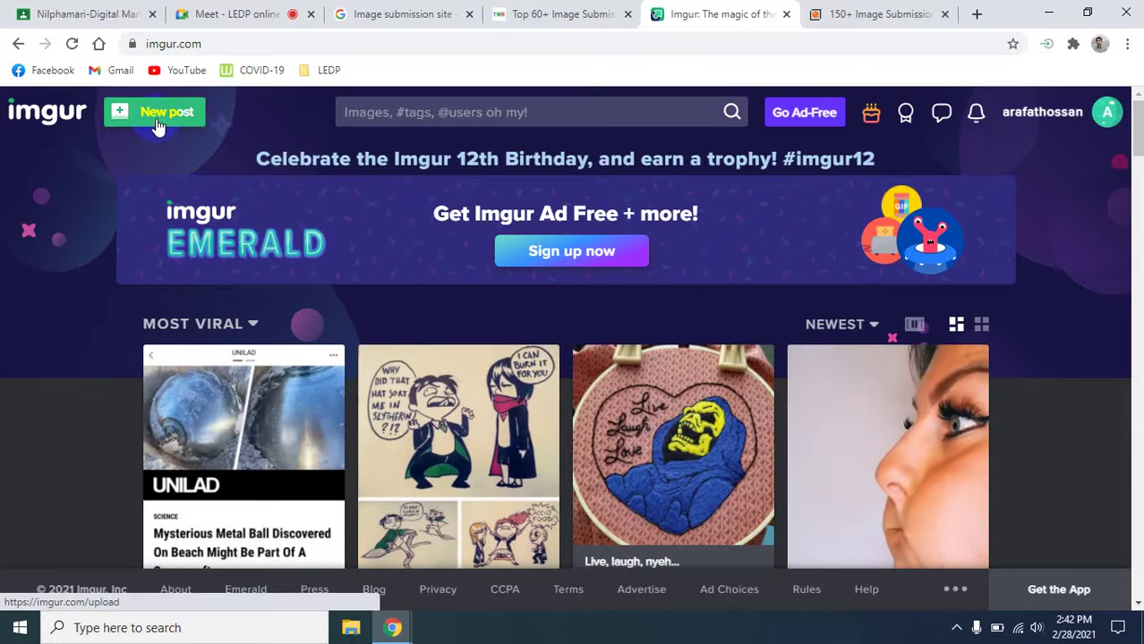
pyautogui.click(156, 126)
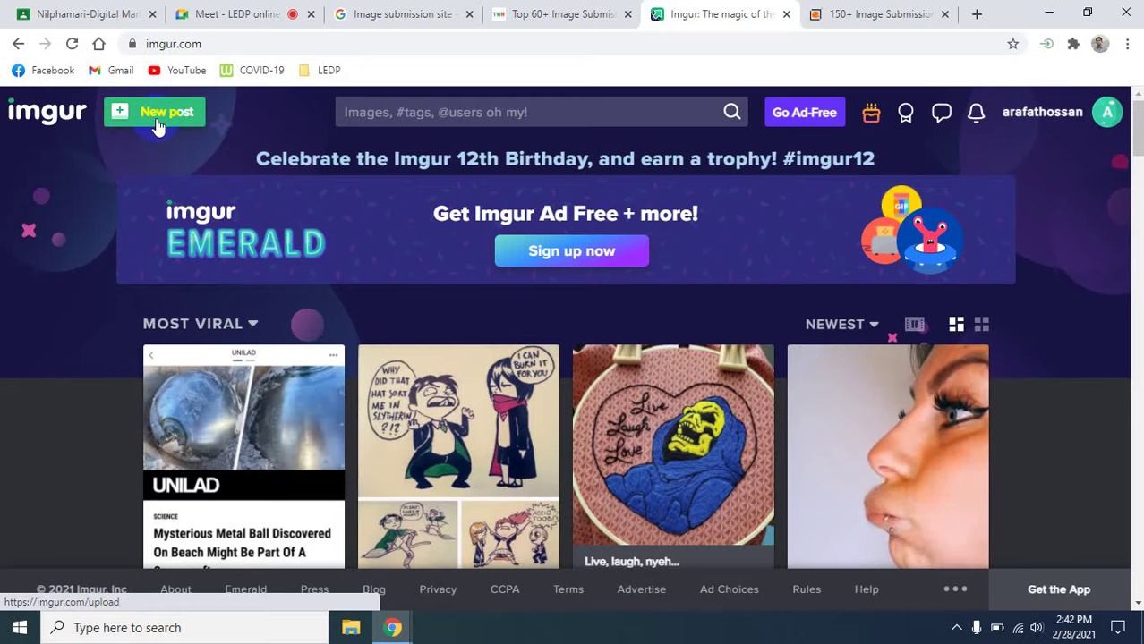
pyautogui.scroll(-4, 544, 301)
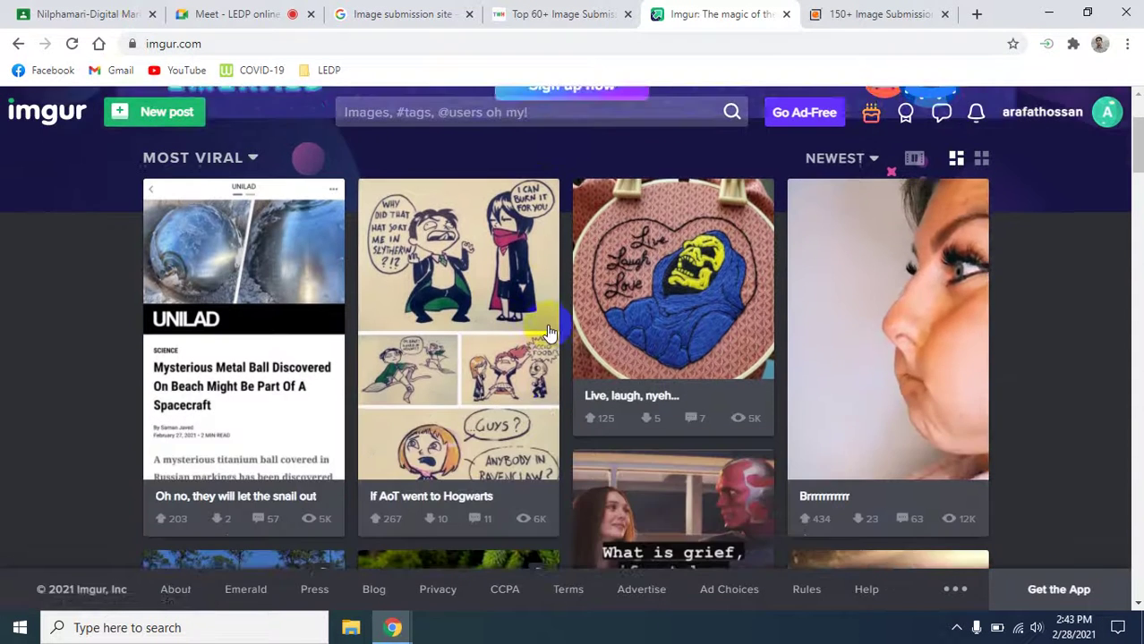
pyautogui.scroll(-2, 549, 332)
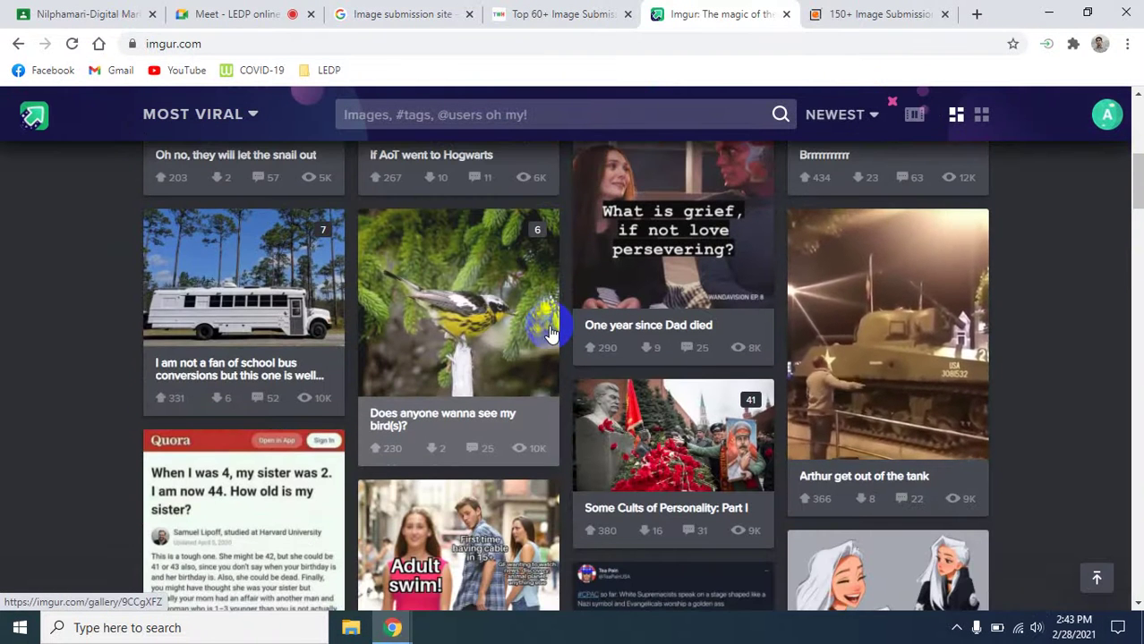
pyautogui.scroll(10, 600, 365)
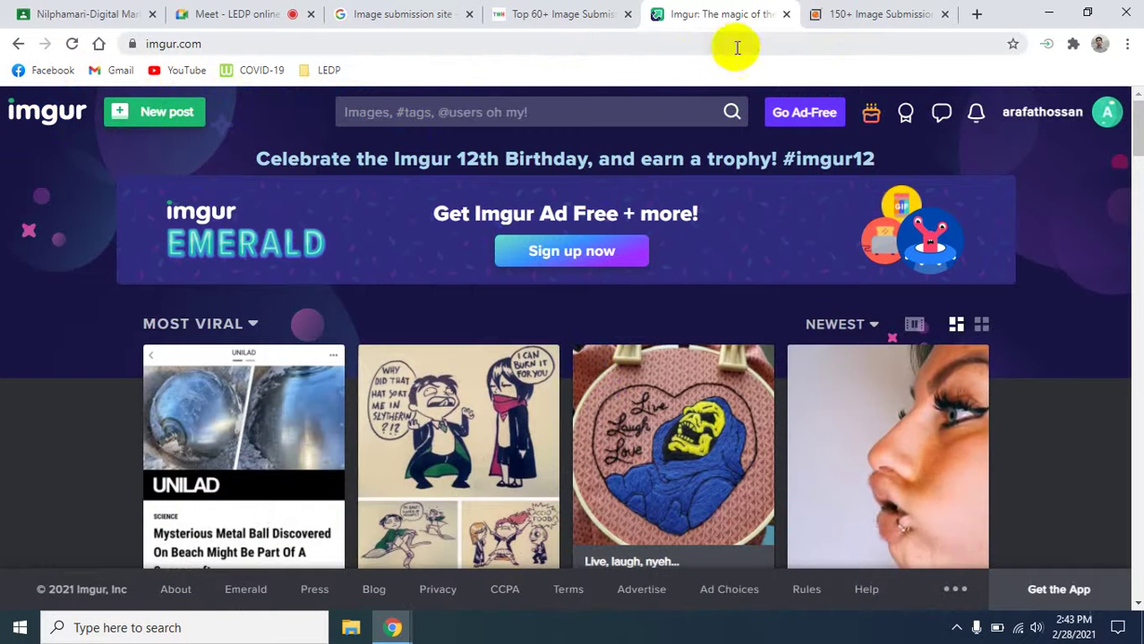
# Step: Search Google for pixabay in a new tab
pyautogui.click(977, 16)
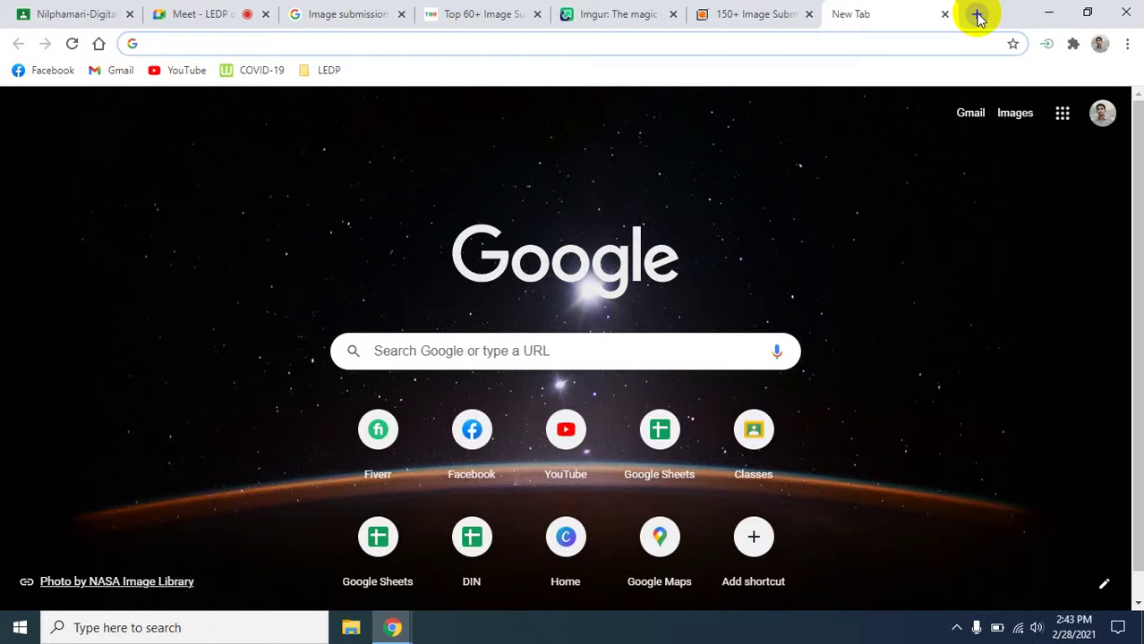
pyautogui.write('p')
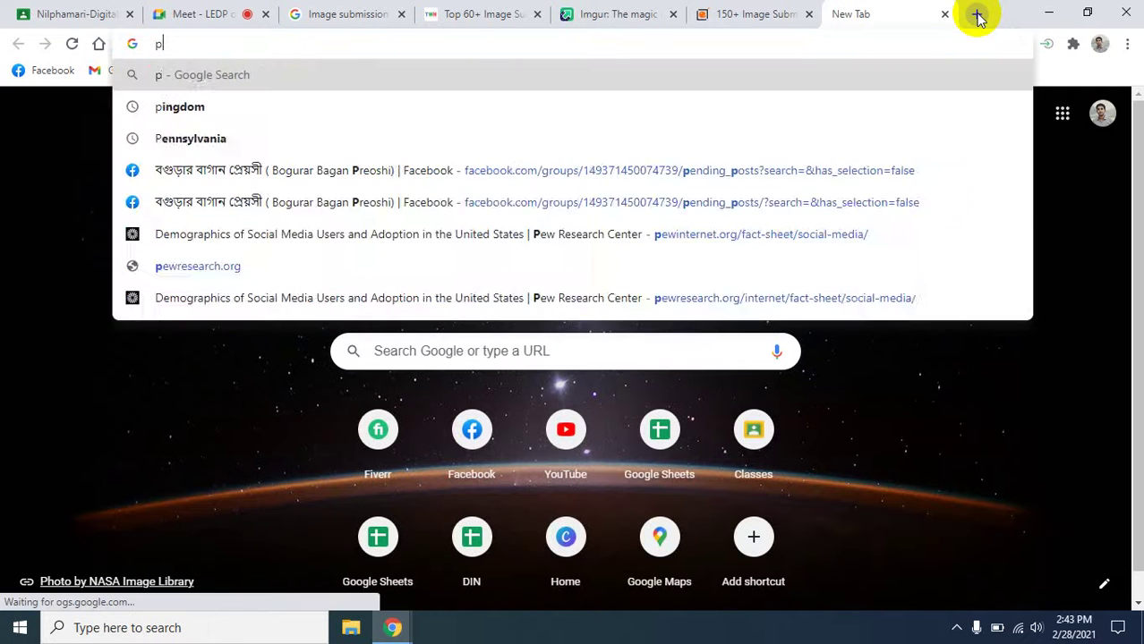
pyautogui.write('ixabay')
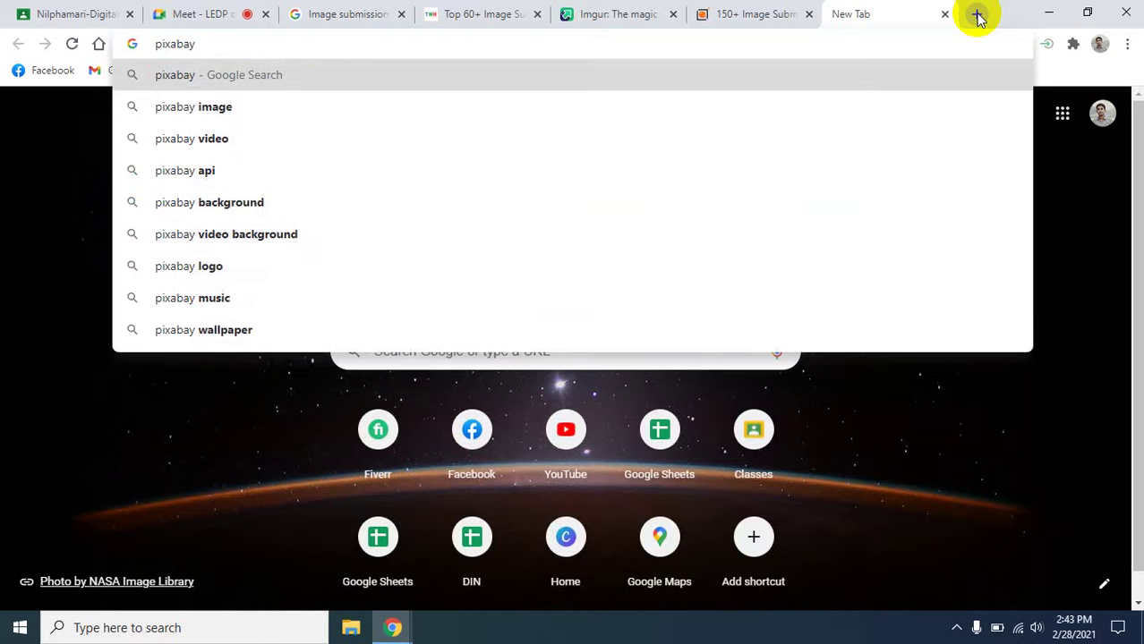
pyautogui.press('Return')
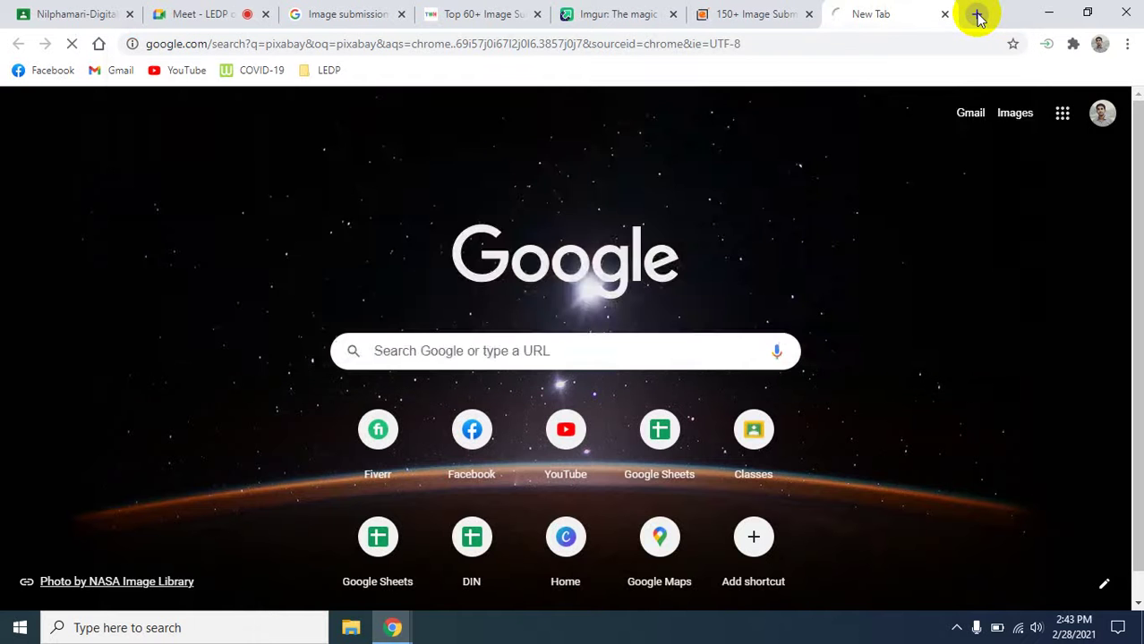
# Step: Check the Meet, image-site article and Imgur tabs, then return to the pixabay results
pyautogui.click(219, 11)
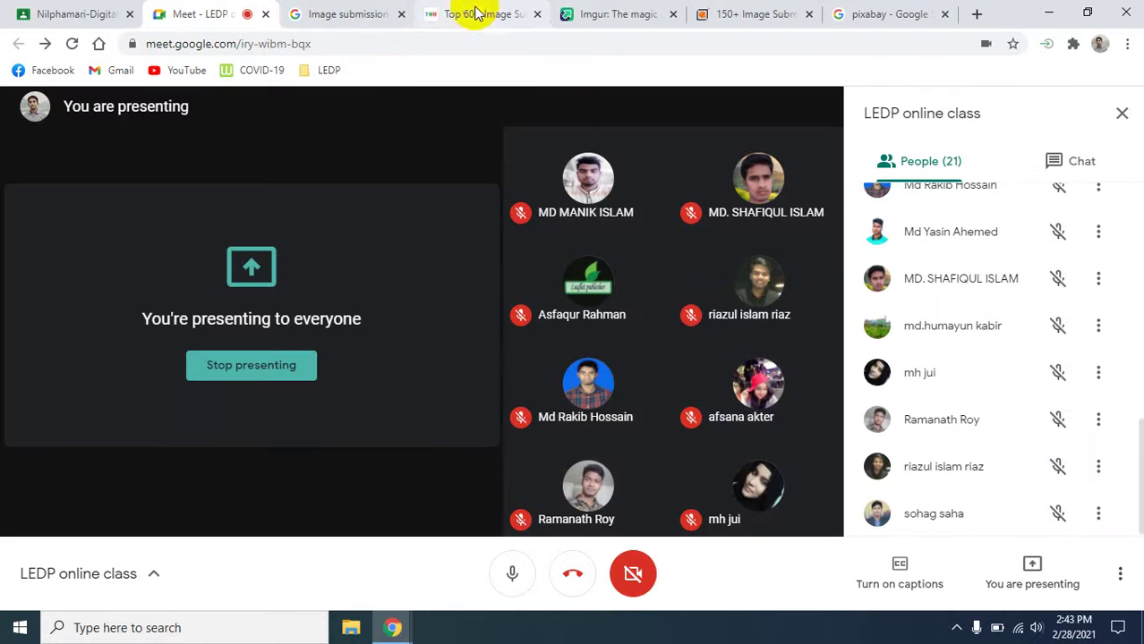
pyautogui.click(474, 14)
pyautogui.click(734, 9)
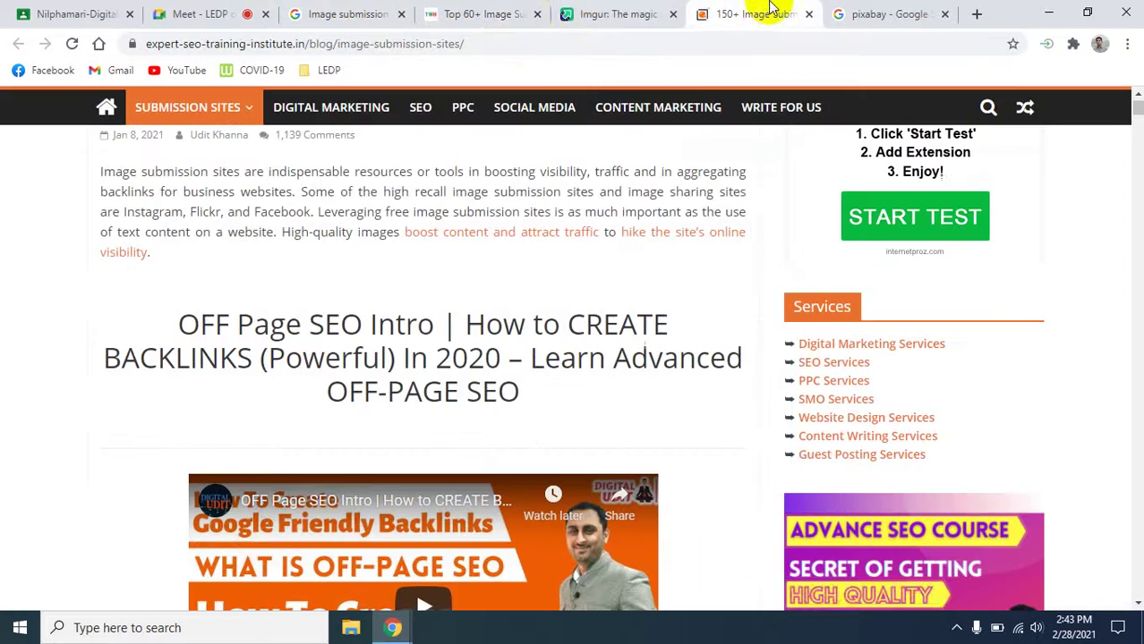
pyautogui.click(595, 14)
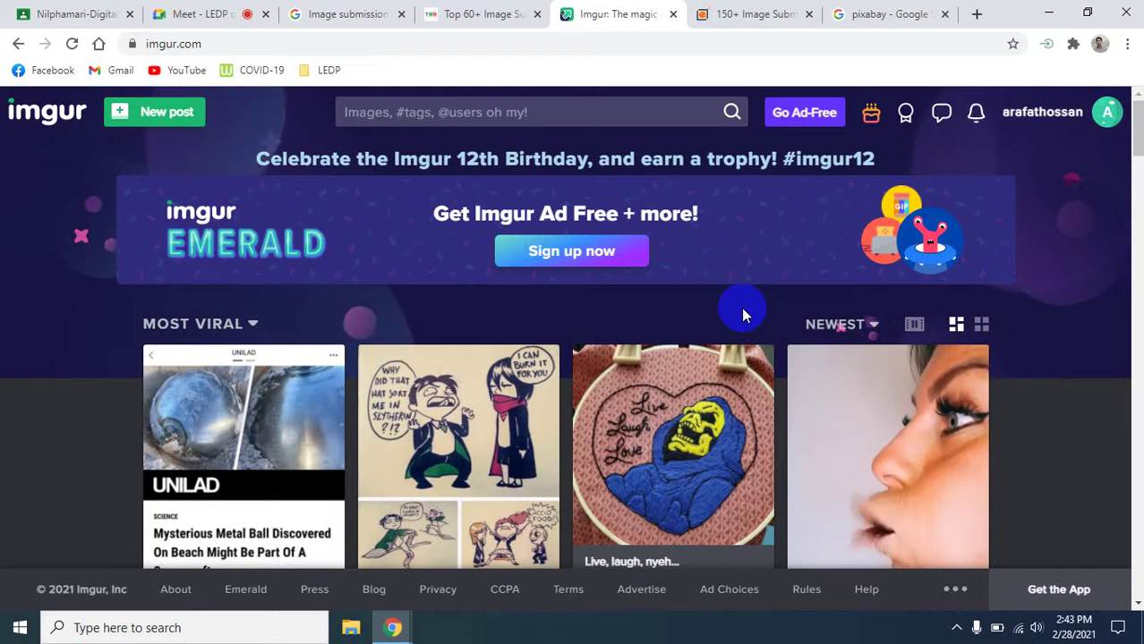
pyautogui.scroll(-3, 773, 391)
pyautogui.scroll(-3, 773, 390)
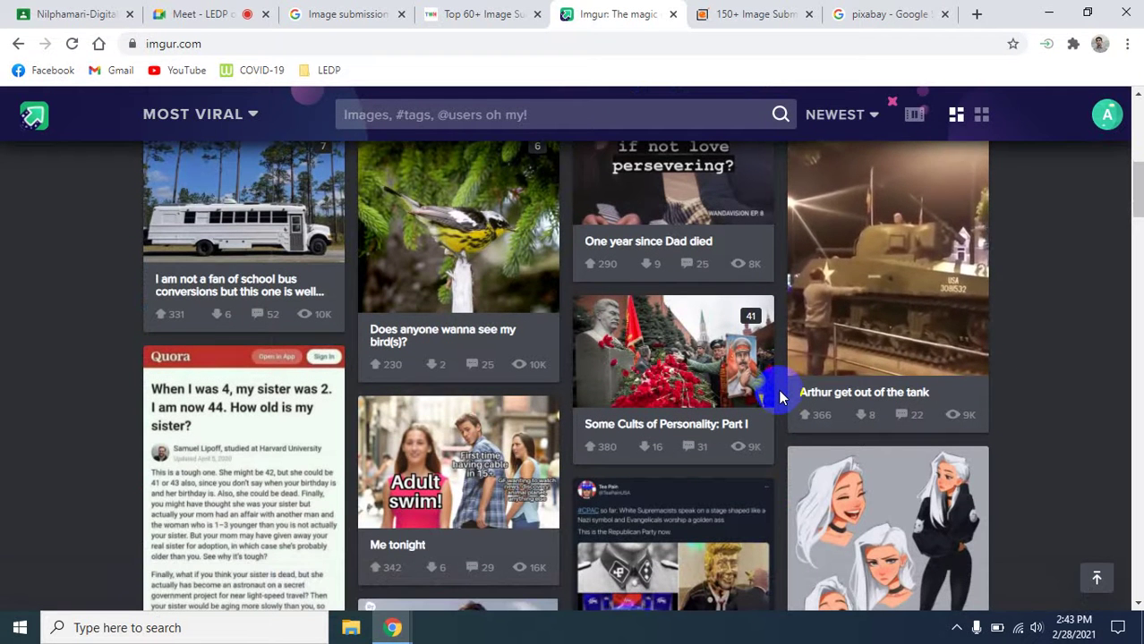
pyautogui.scroll(10, 778, 393)
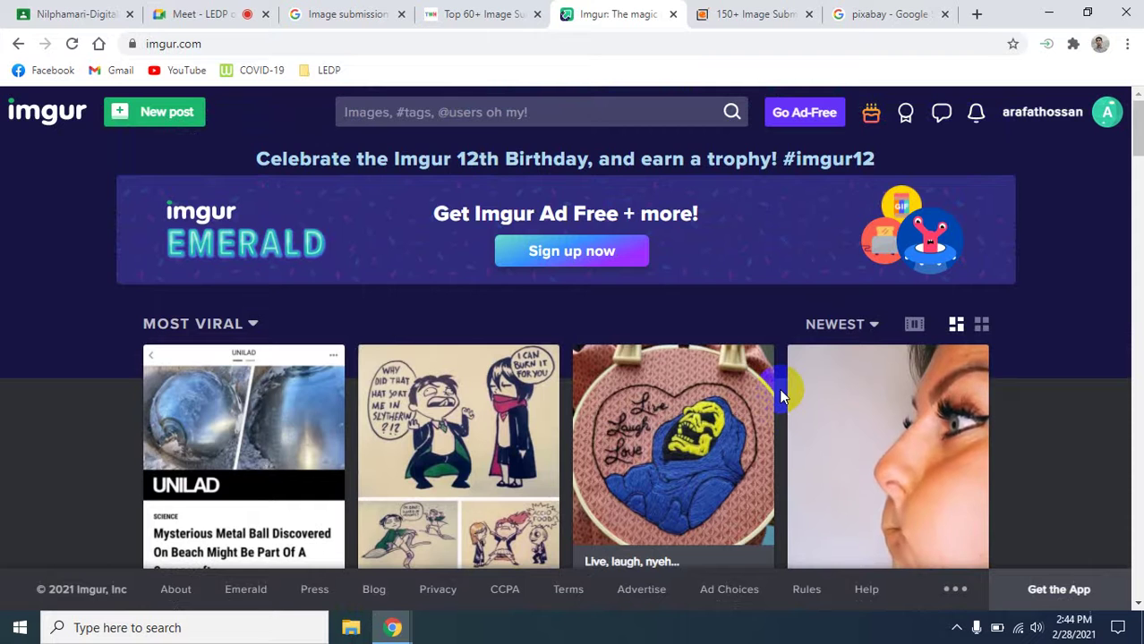
pyautogui.click(199, 13)
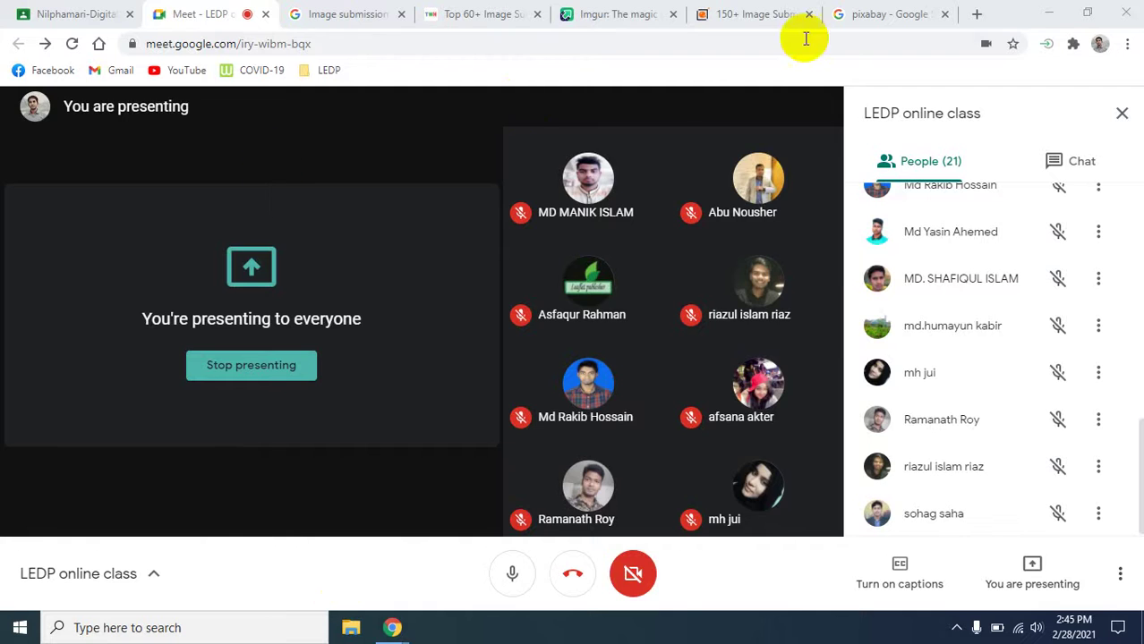
pyautogui.click(855, 13)
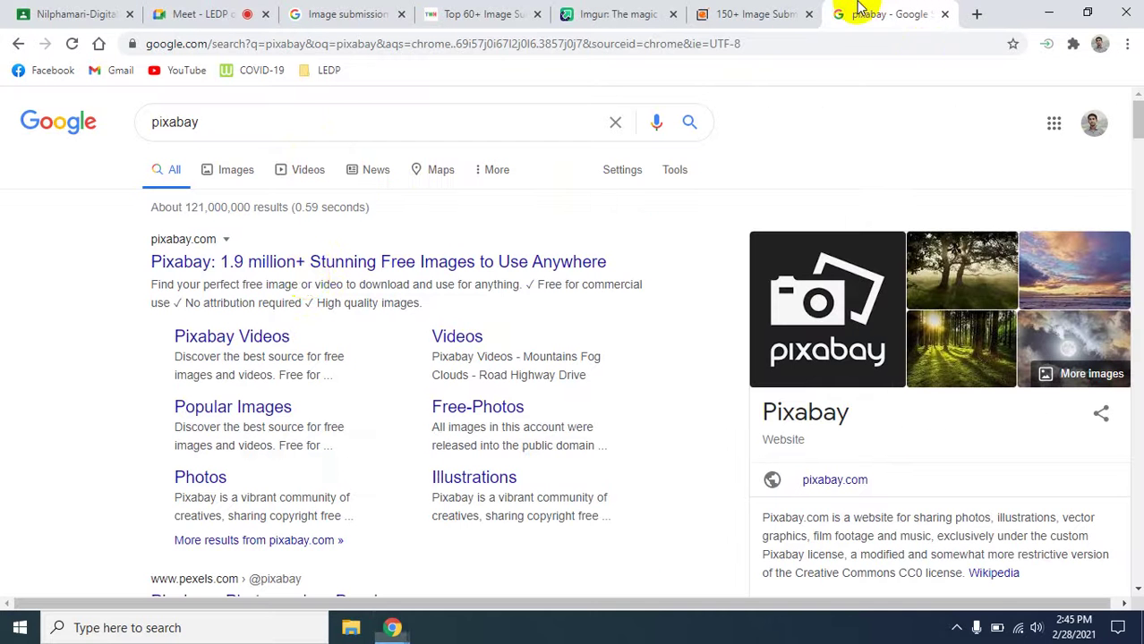
pyautogui.click(229, 179)
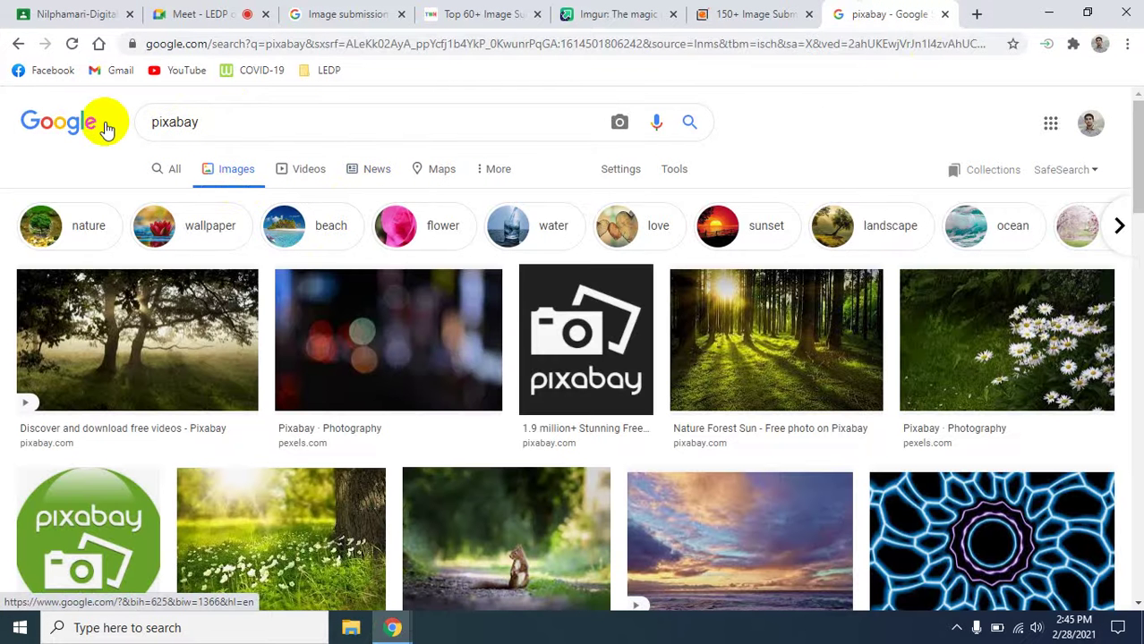
pyautogui.click(1019, 367)
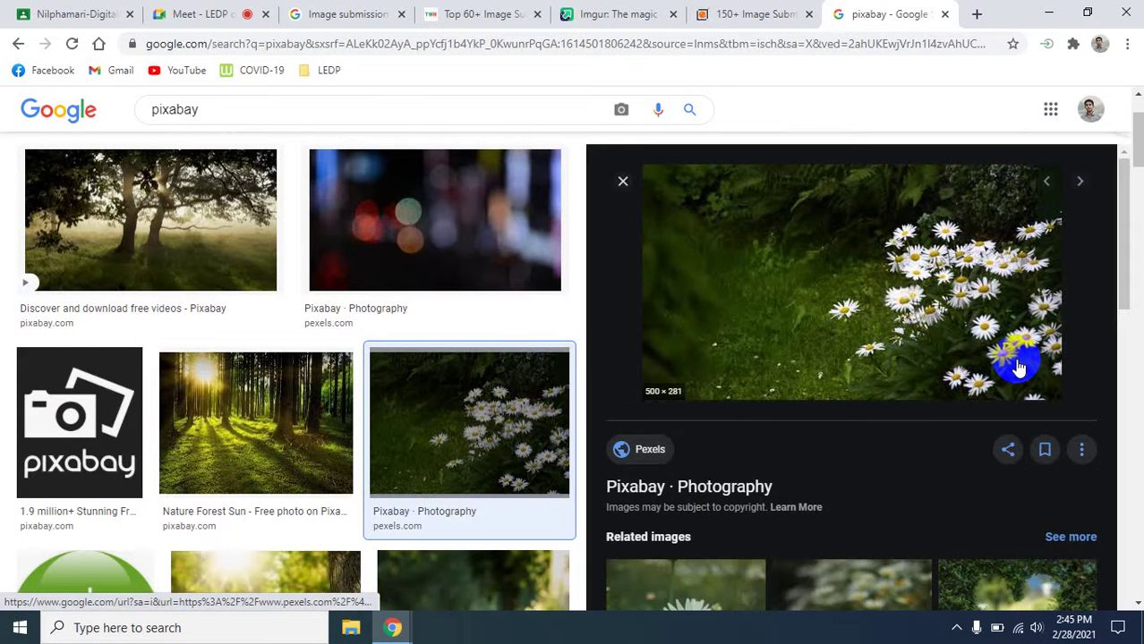
pyautogui.click(864, 286)
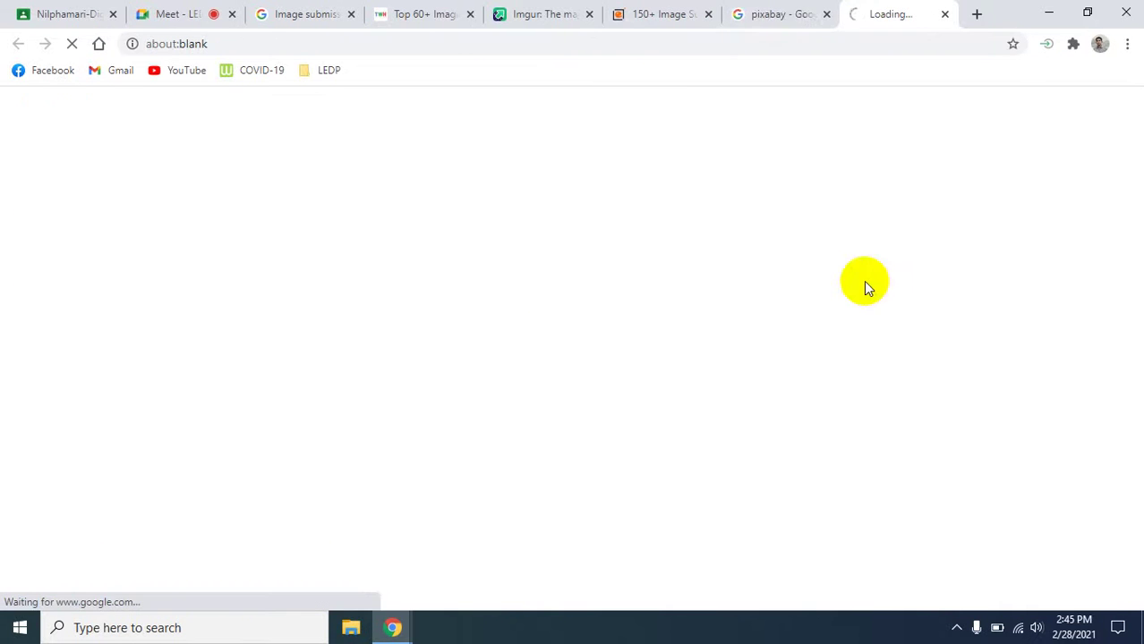
pyautogui.click(757, 13)
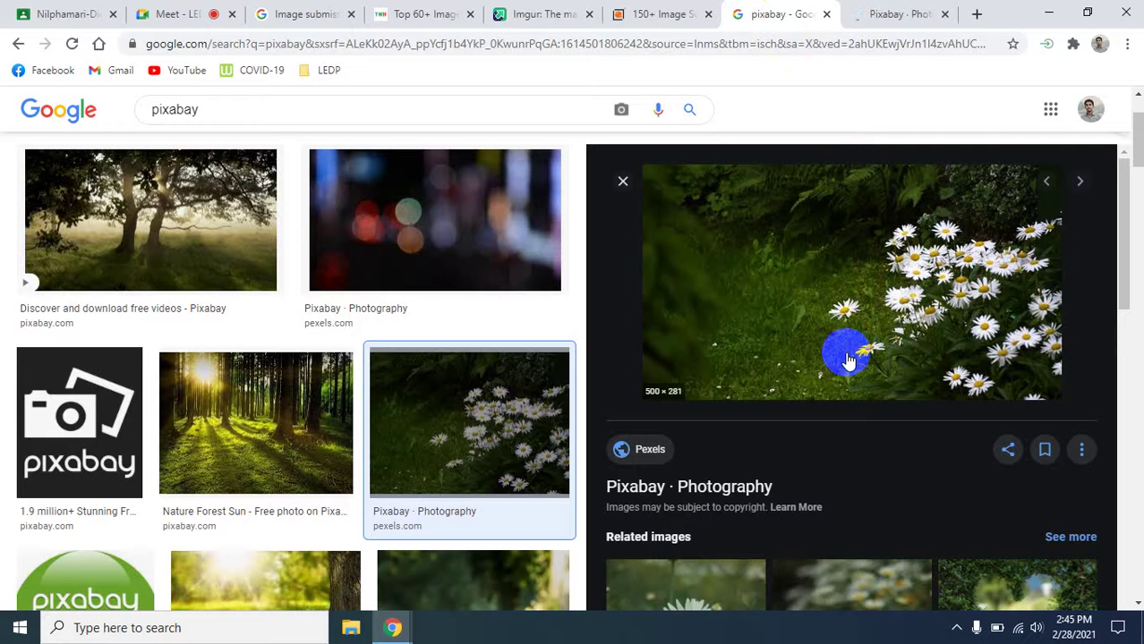
pyautogui.click(656, 491)
pyautogui.click(939, 14)
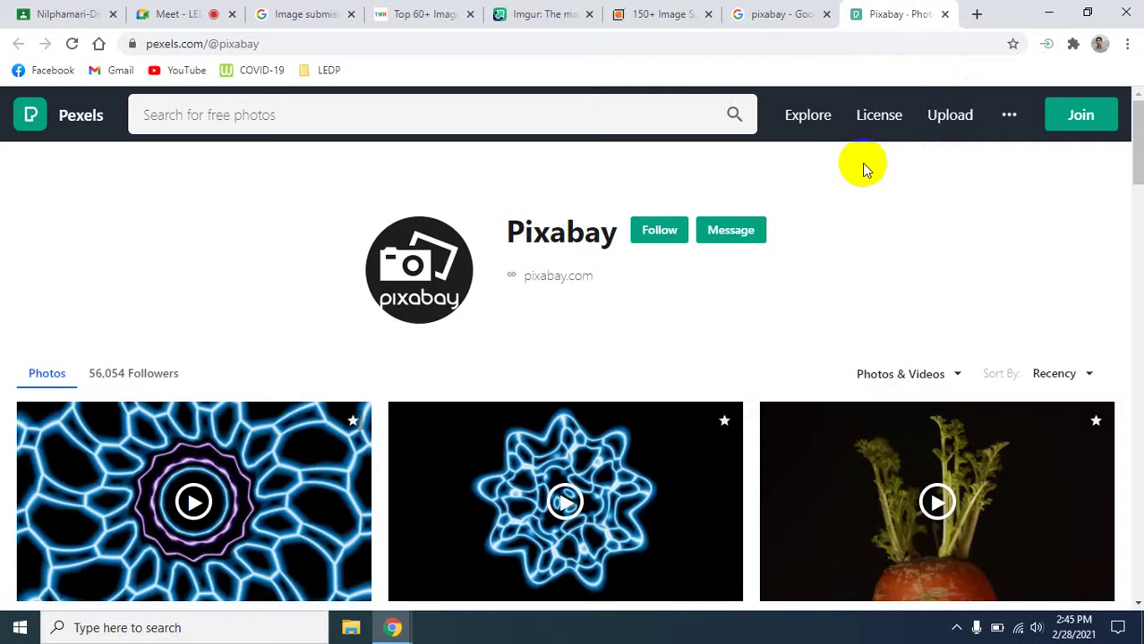
pyautogui.click(821, 18)
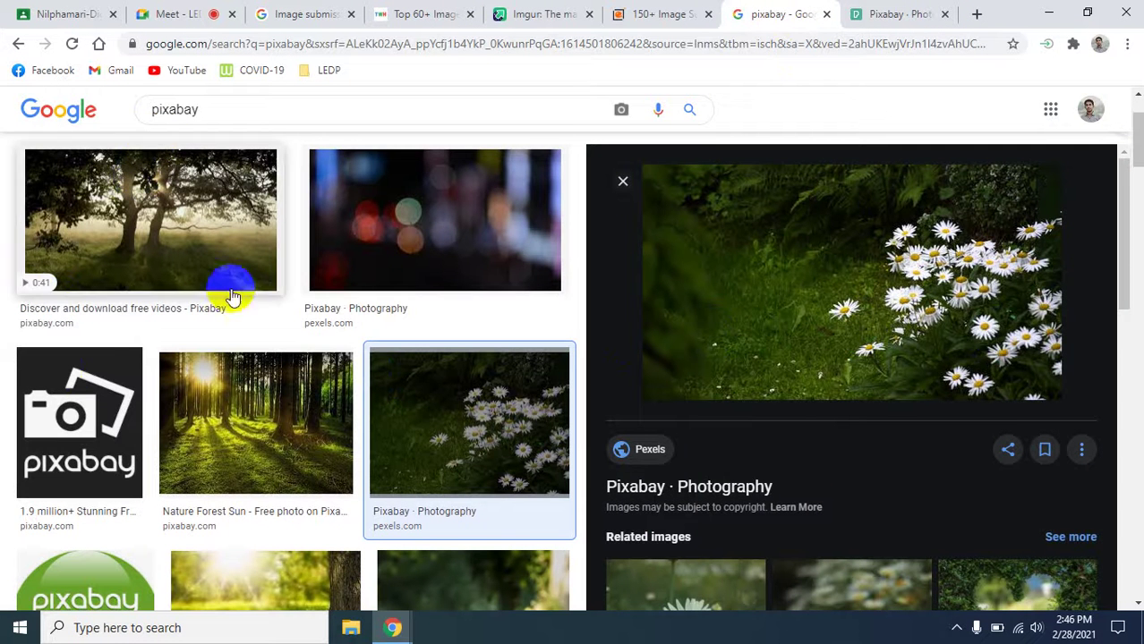
pyautogui.scroll(2, 955, 414)
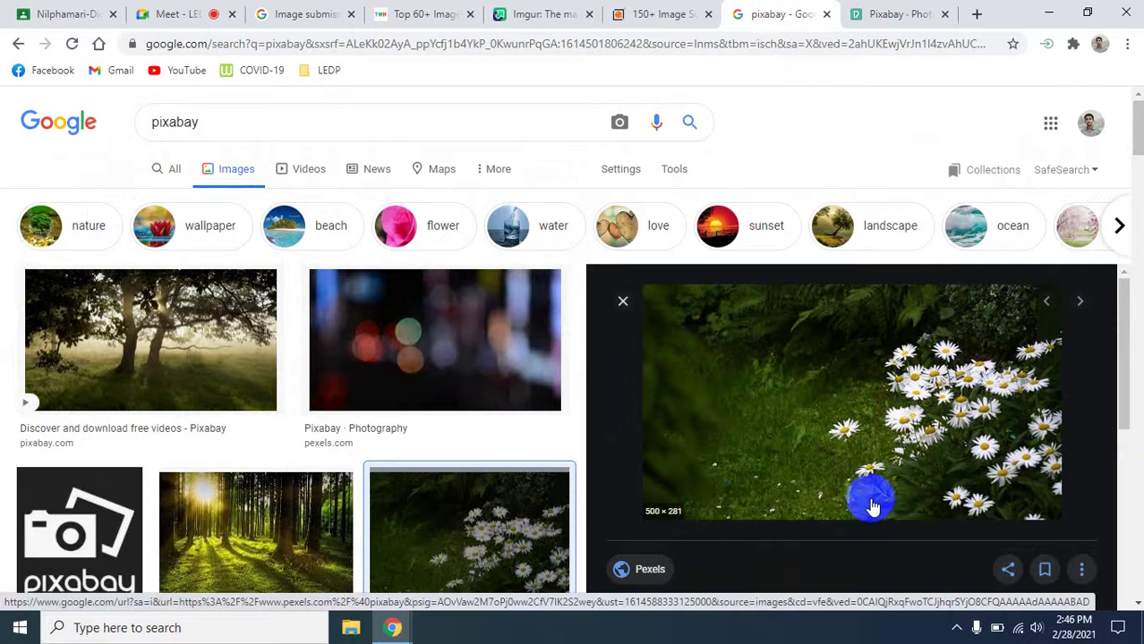
pyautogui.scroll(-3, 868, 504)
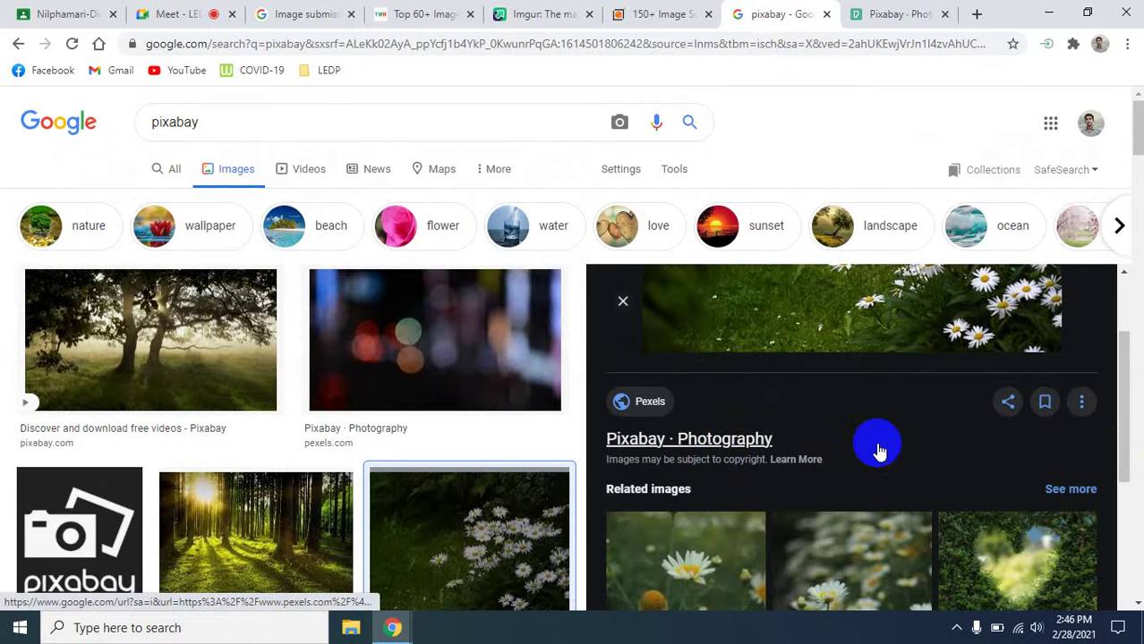
pyautogui.scroll(3, 877, 450)
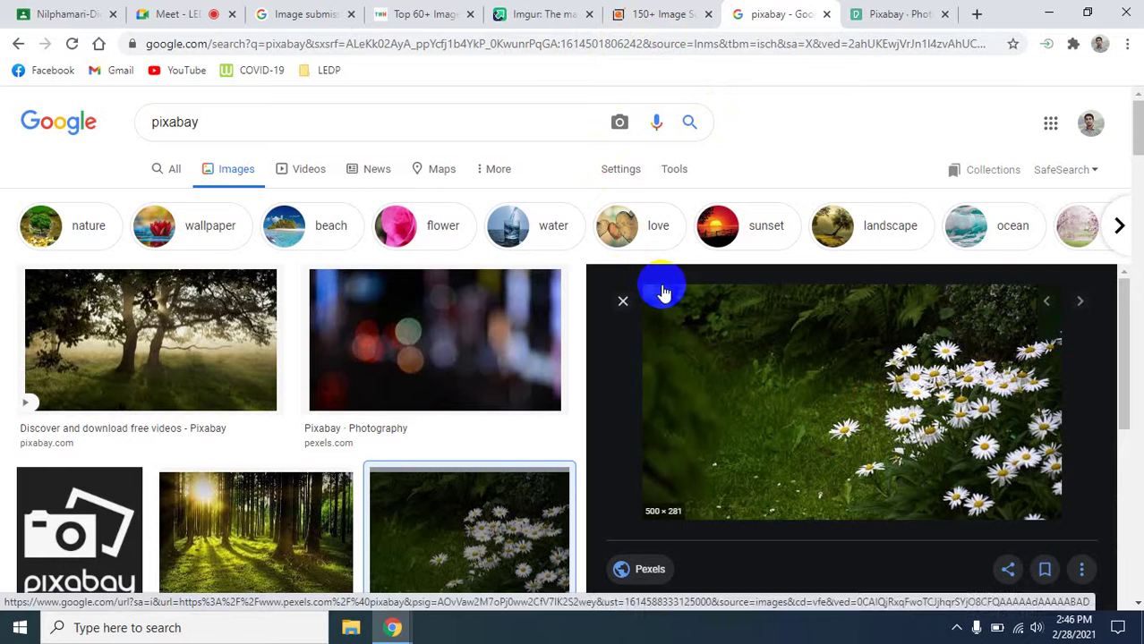
# Step: Scroll through the Imgur feed, then minimize Chrome to reveal the desktop
pyautogui.click(537, 14)
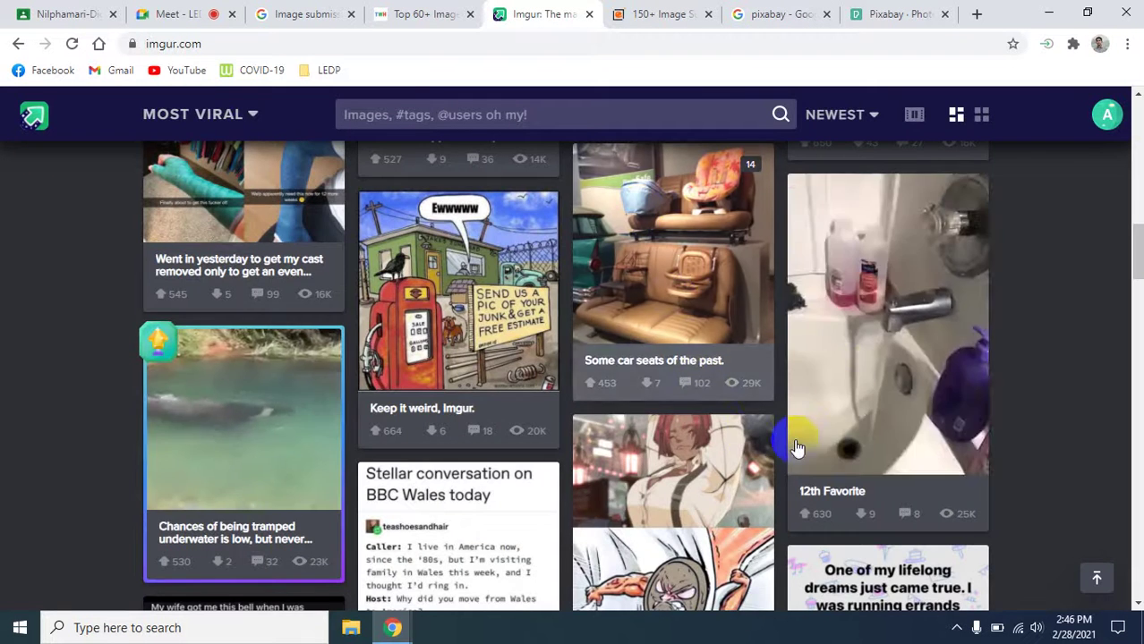
pyautogui.scroll(-5, 837, 383)
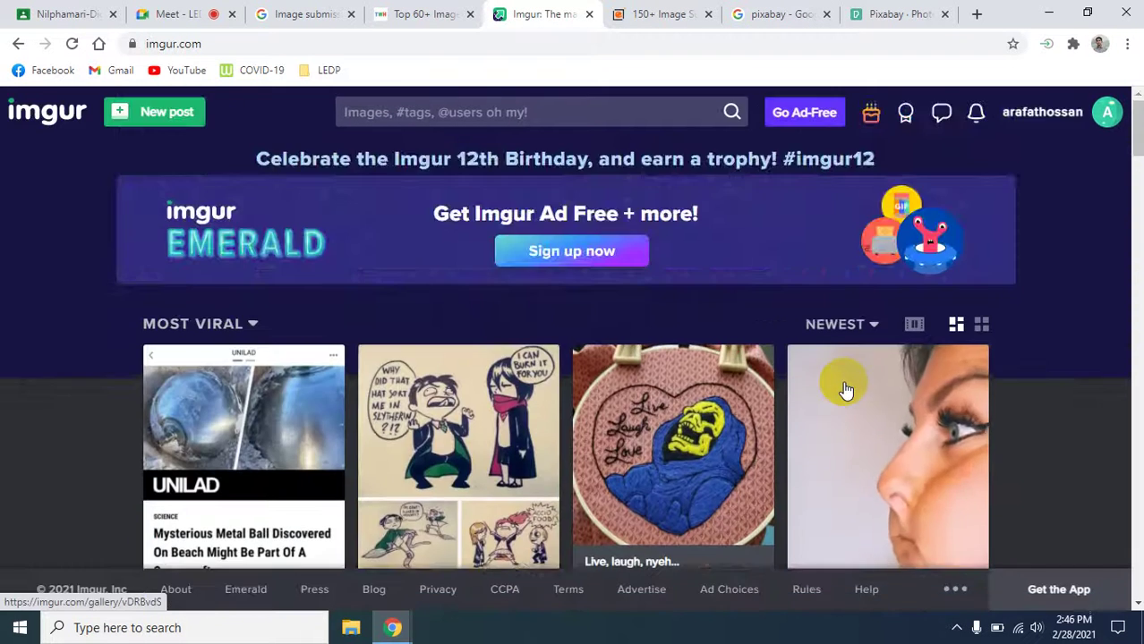
pyautogui.scroll(-5, 846, 391)
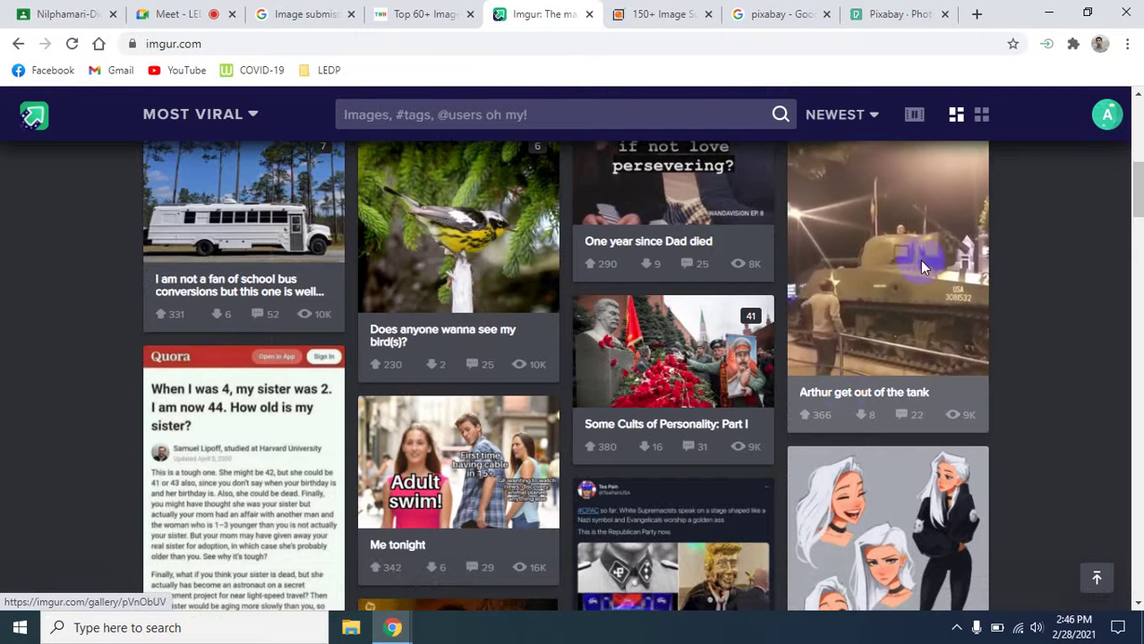
pyautogui.click(1048, 12)
pyautogui.rightClick(448, 221)
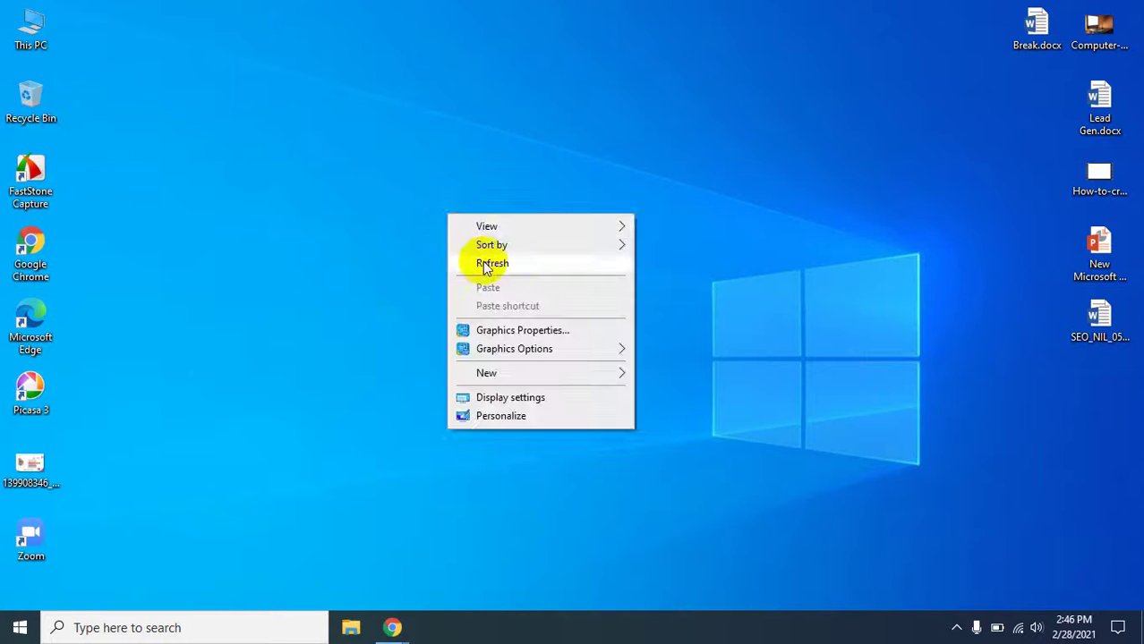
pyautogui.click(487, 263)
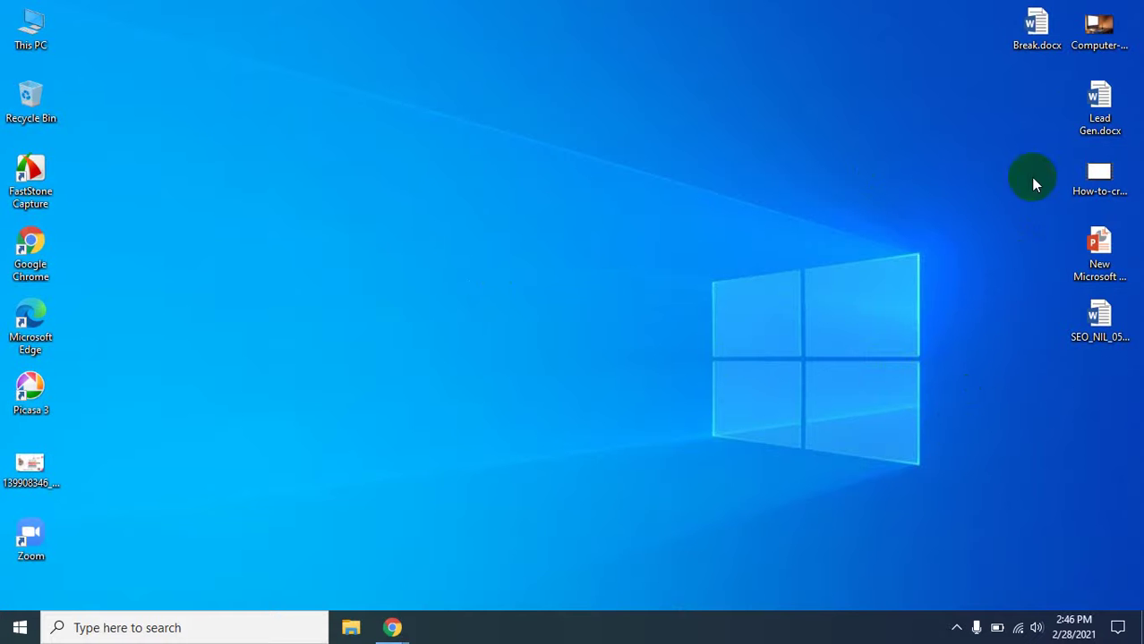
pyautogui.click(1101, 37)
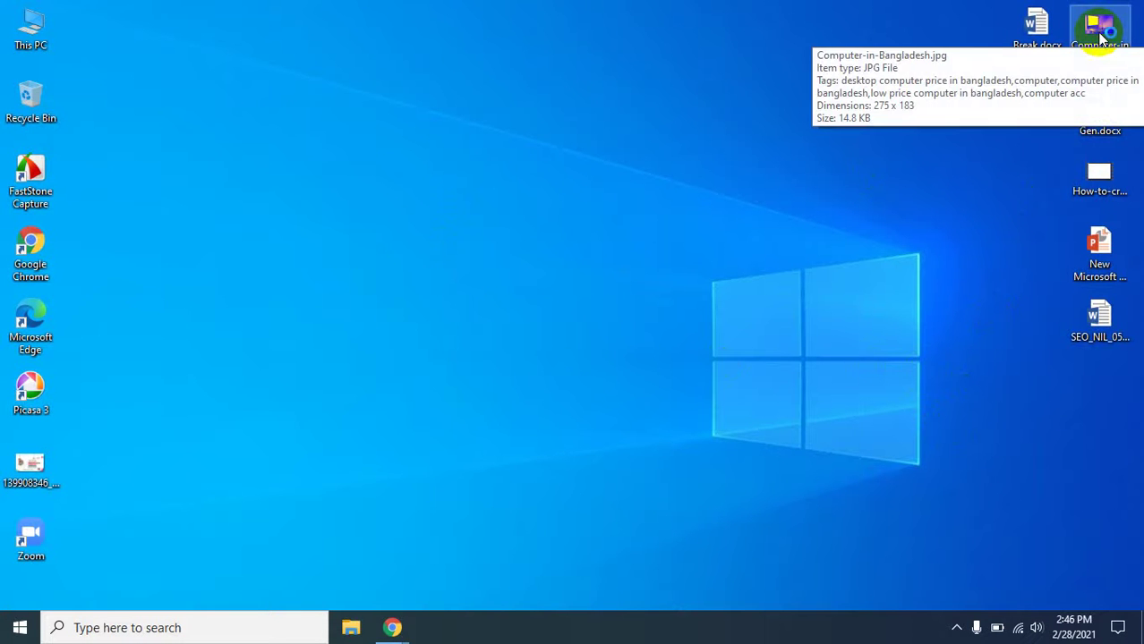
pyautogui.doubleClick(1102, 37)
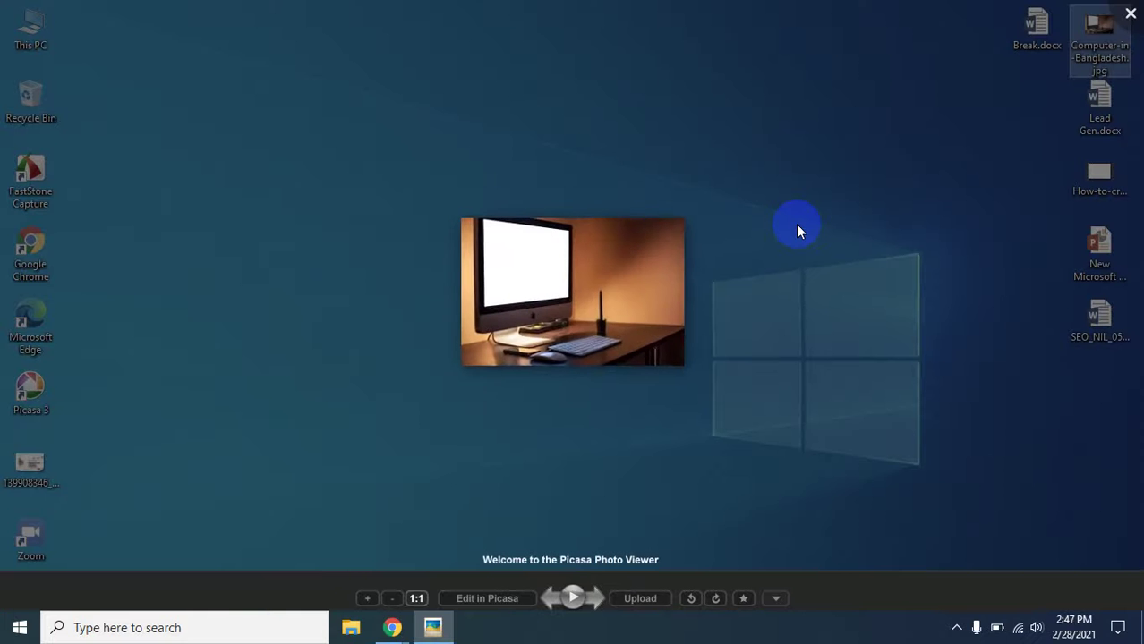
pyautogui.rightClick(576, 266)
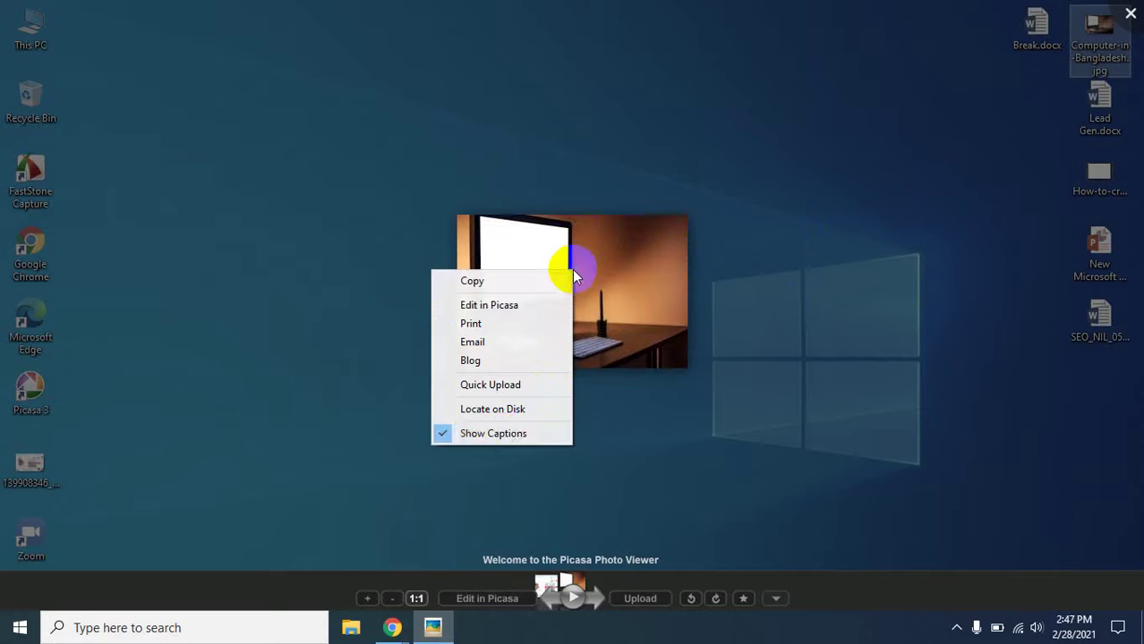
pyautogui.click(758, 375)
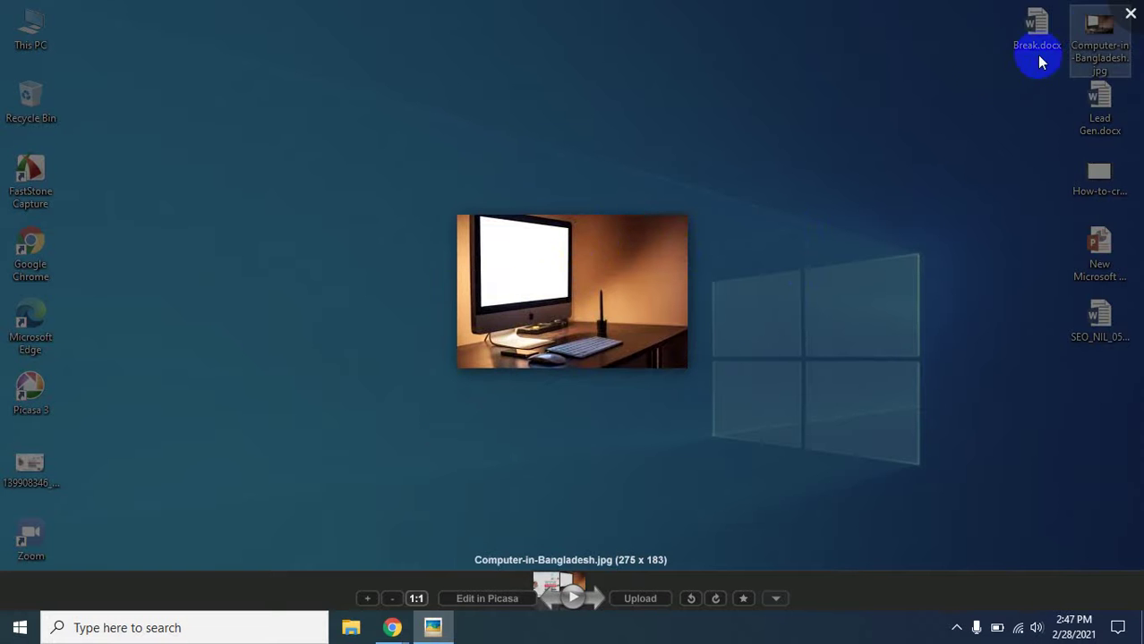
pyautogui.click(1132, 14)
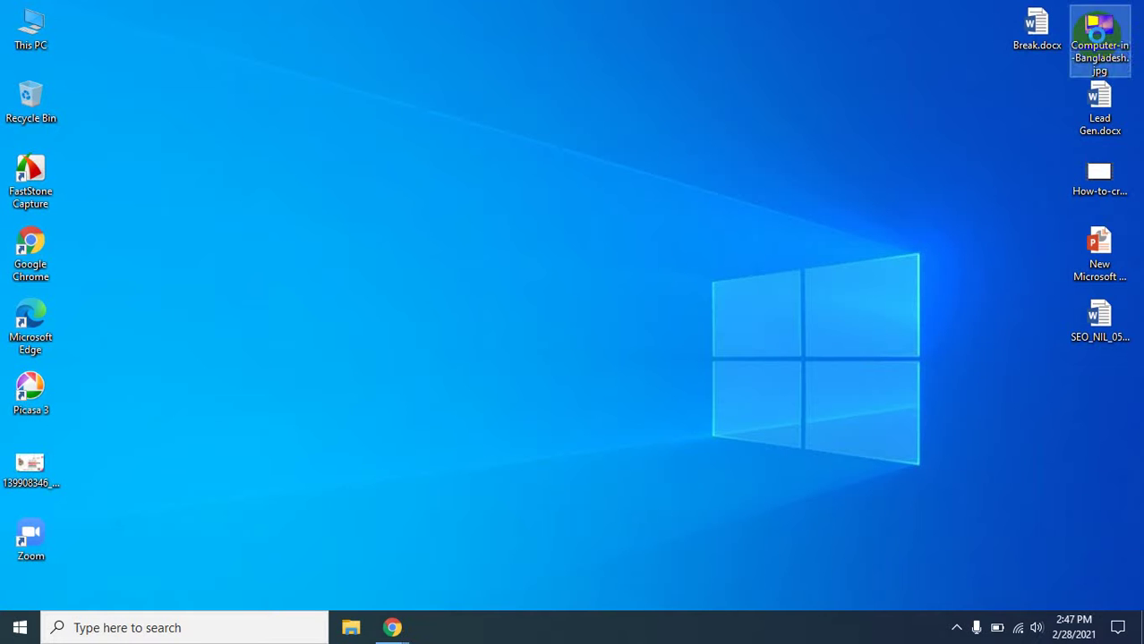
pyautogui.rightClick(1094, 36)
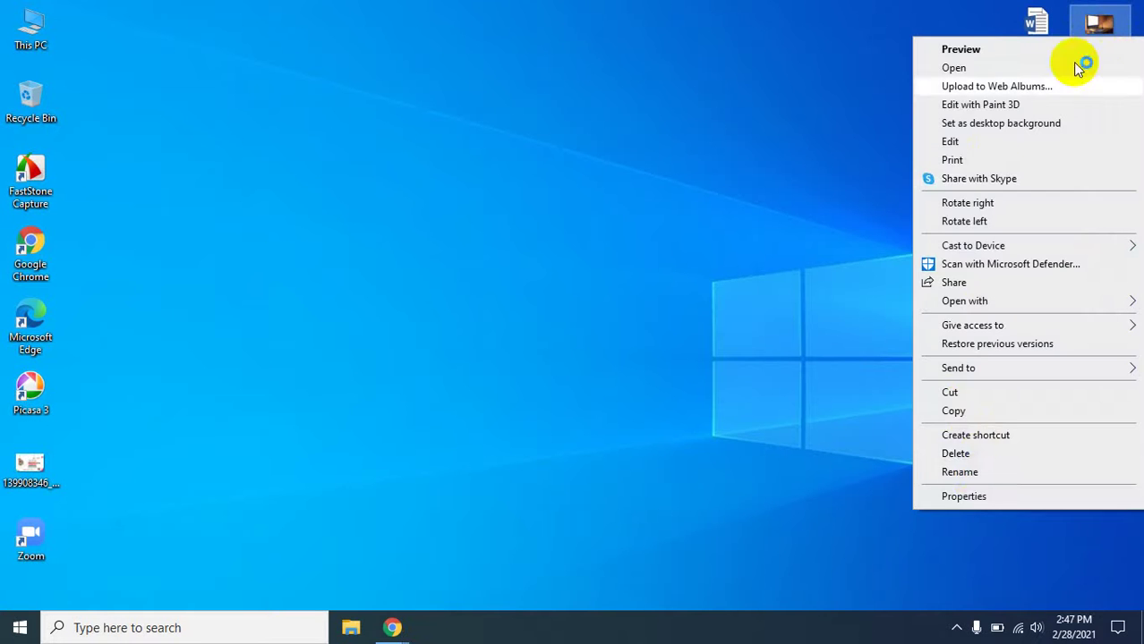
pyautogui.click(971, 499)
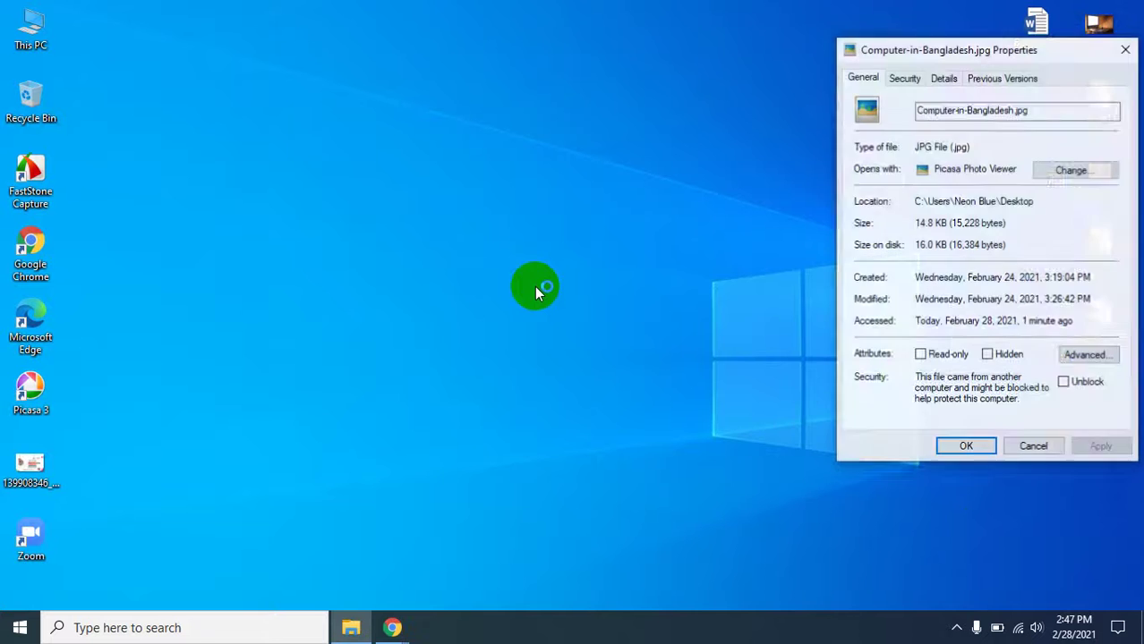
pyautogui.click(937, 119)
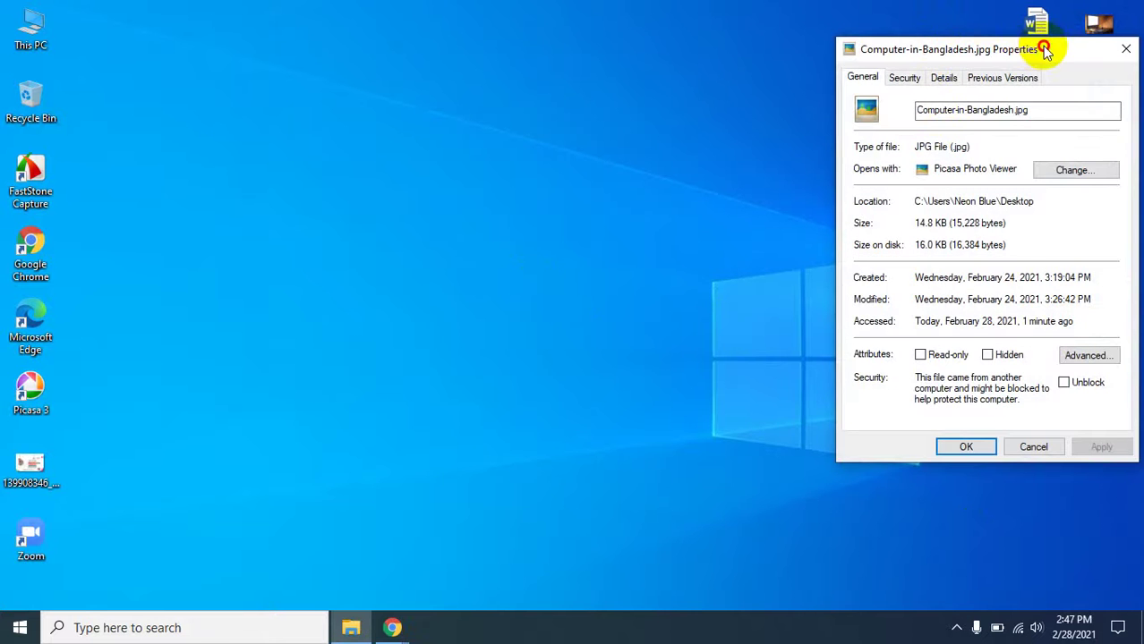
pyautogui.moveTo(1042, 45); pyautogui.dragTo(746, 55)
pyautogui.click(621, 92)
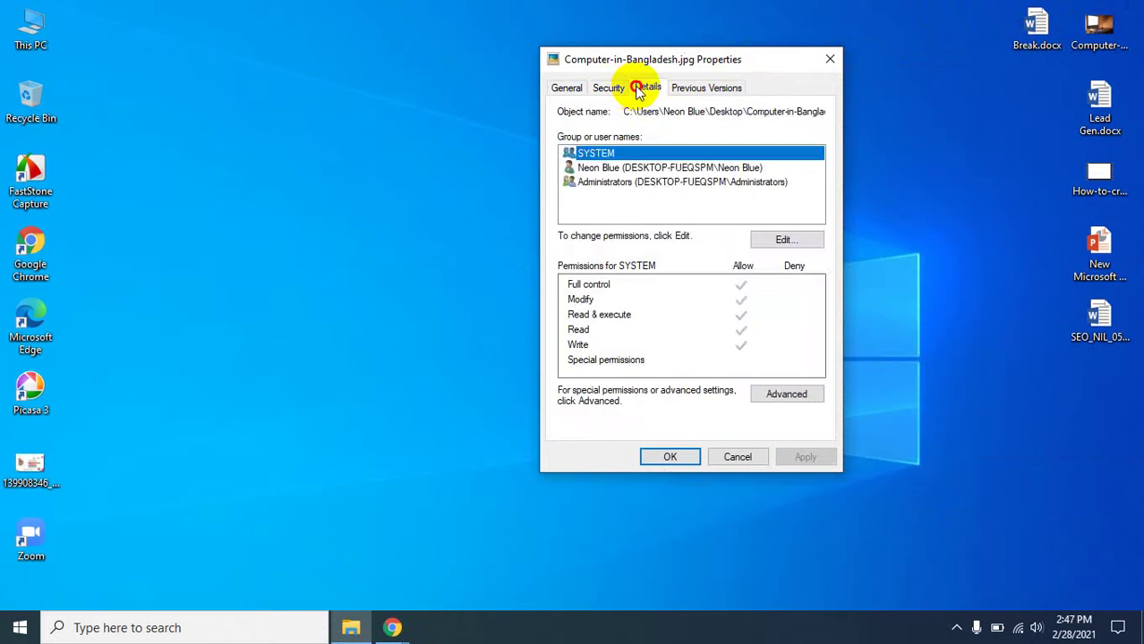
pyautogui.click(641, 89)
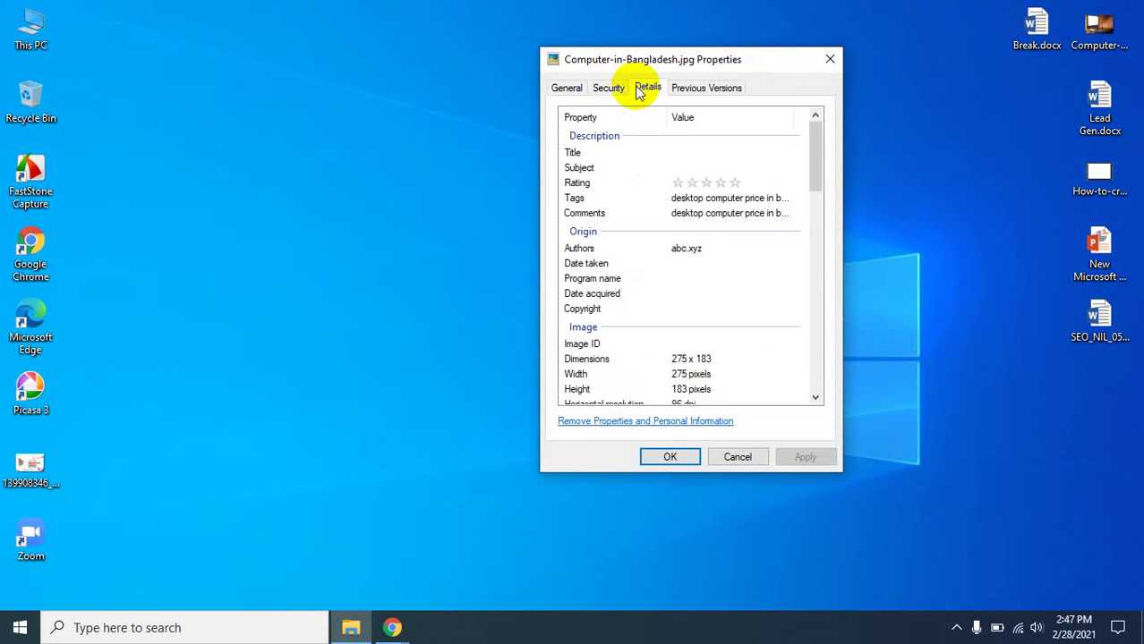
pyautogui.click(697, 152)
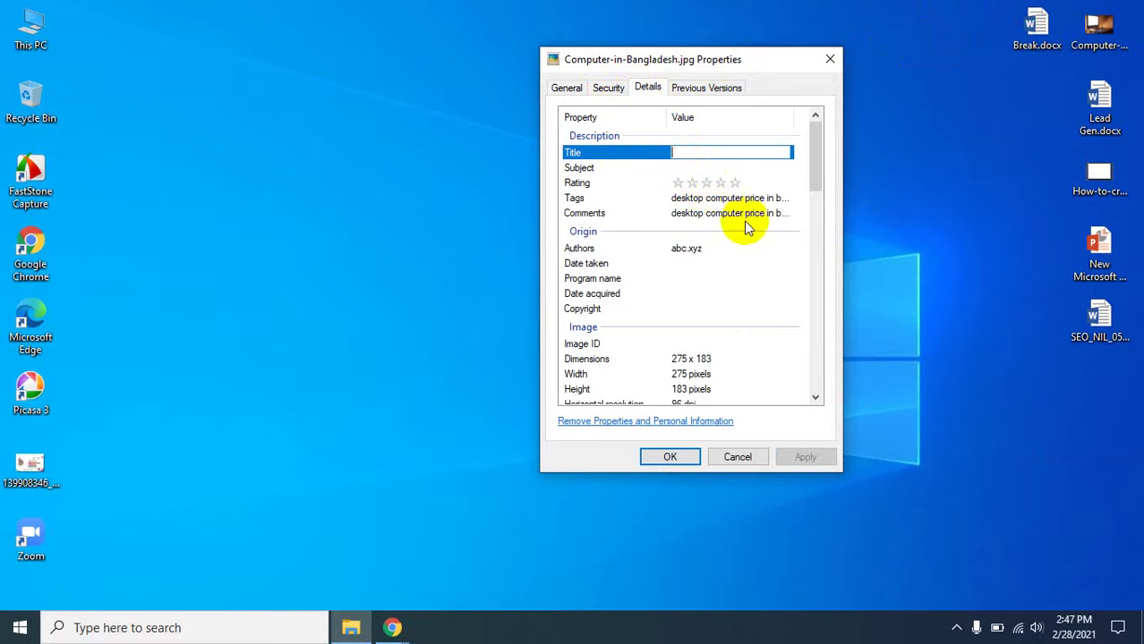
pyautogui.scroll(-6, 729, 306)
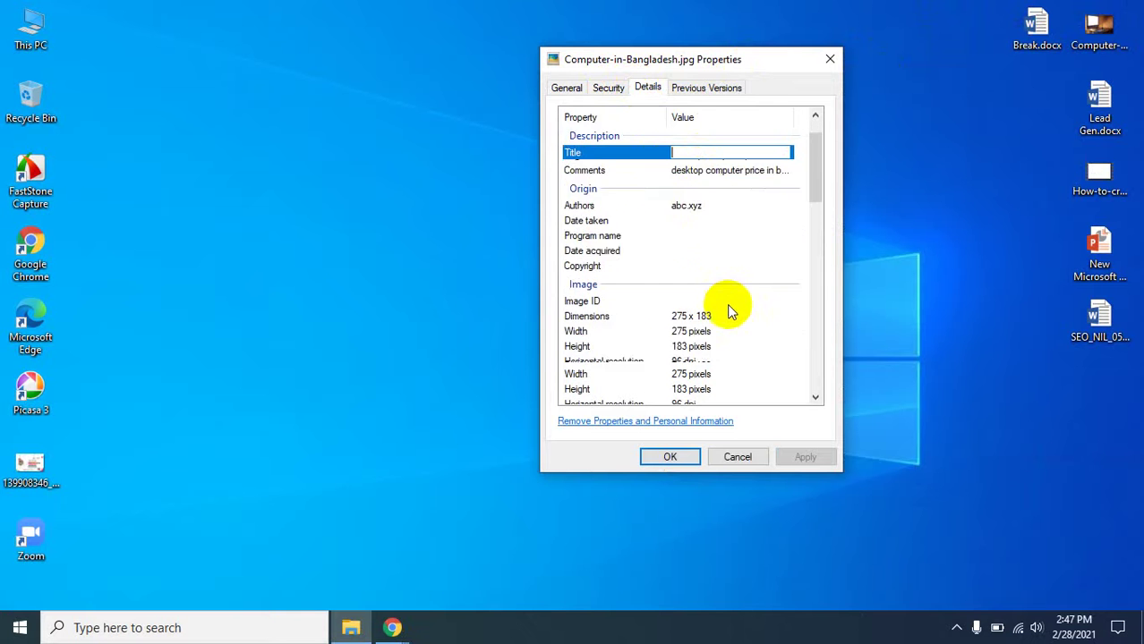
pyautogui.scroll(-10, 728, 307)
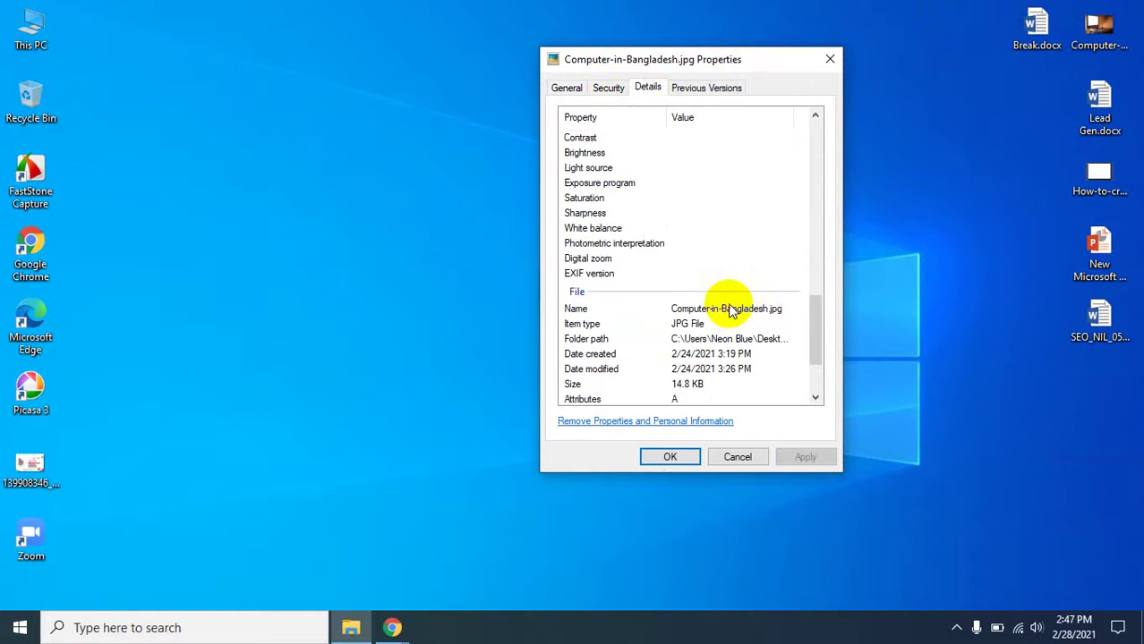
pyautogui.scroll(7, 727, 305)
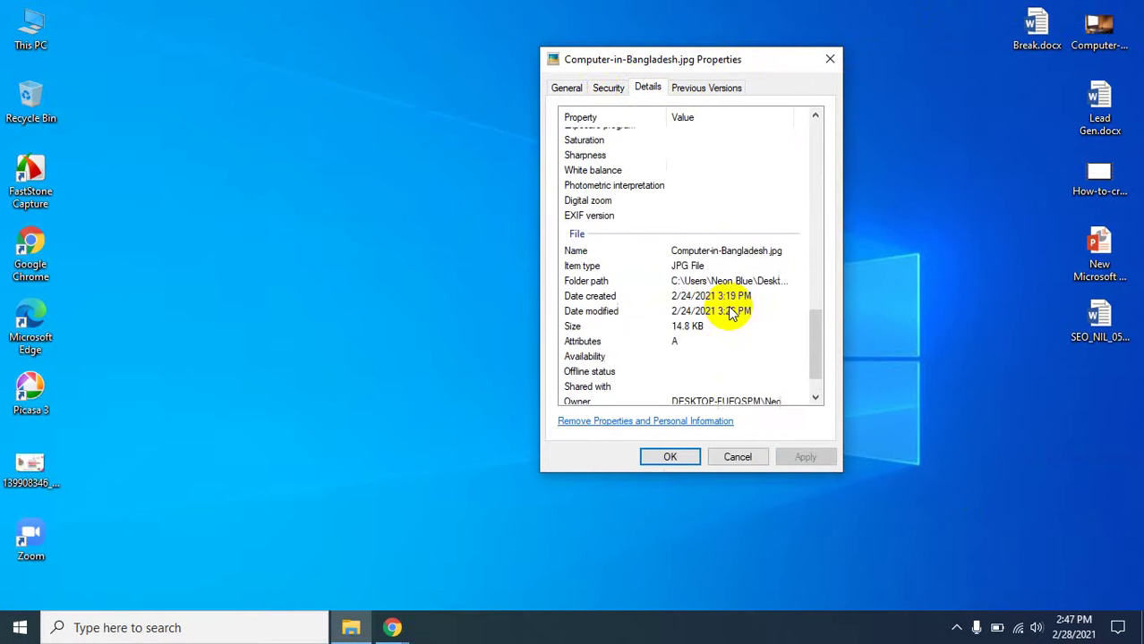
pyautogui.scroll(-8, 728, 305)
pyautogui.scroll(15, 727, 307)
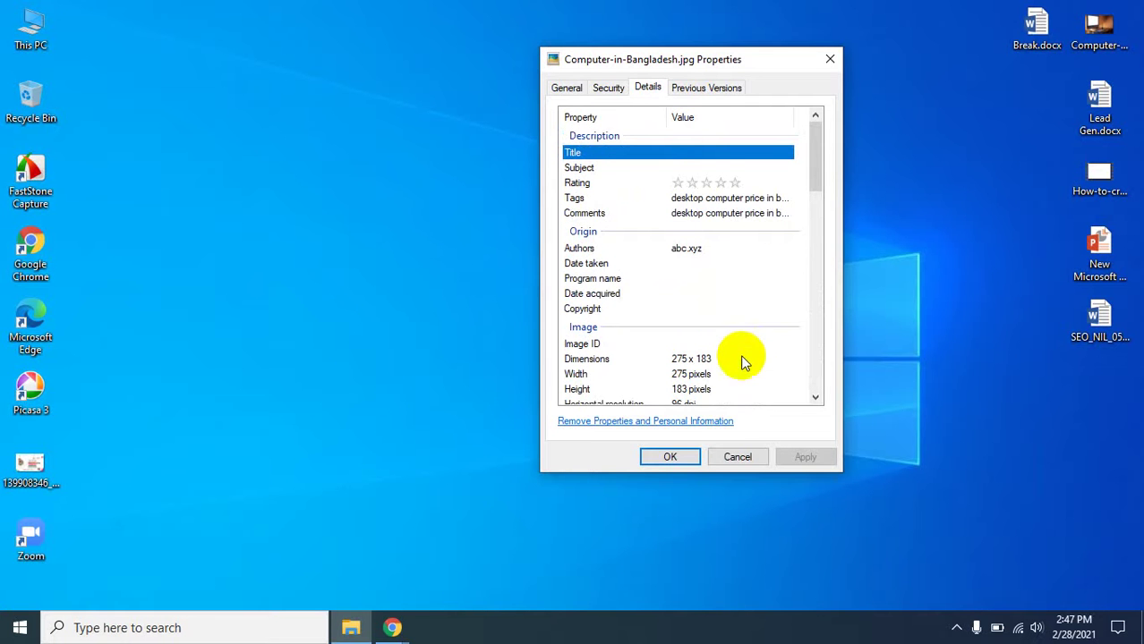
pyautogui.click(692, 458)
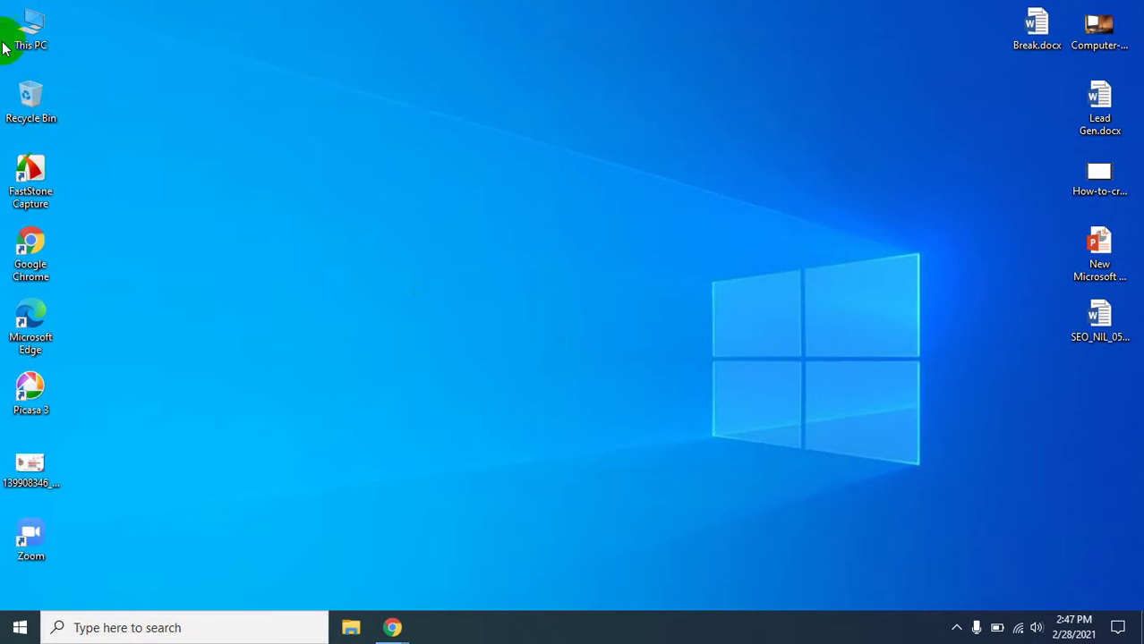
# Step: Browse This PC to the Downloads folder and preview Online.png, then close it
pyautogui.doubleClick(27, 27)
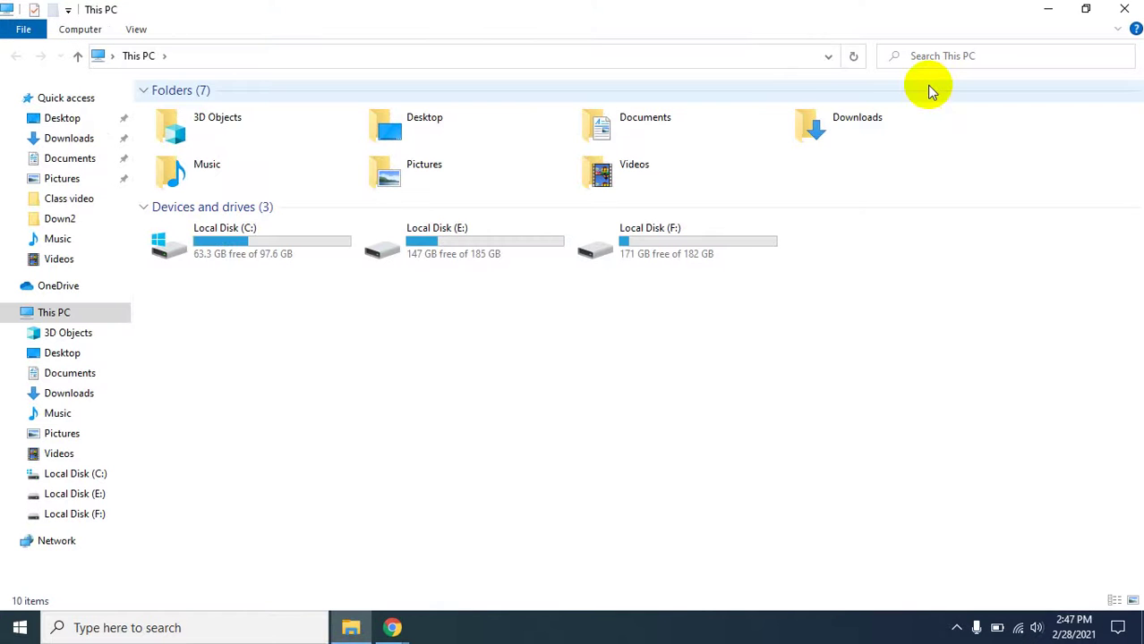
pyautogui.doubleClick(865, 139)
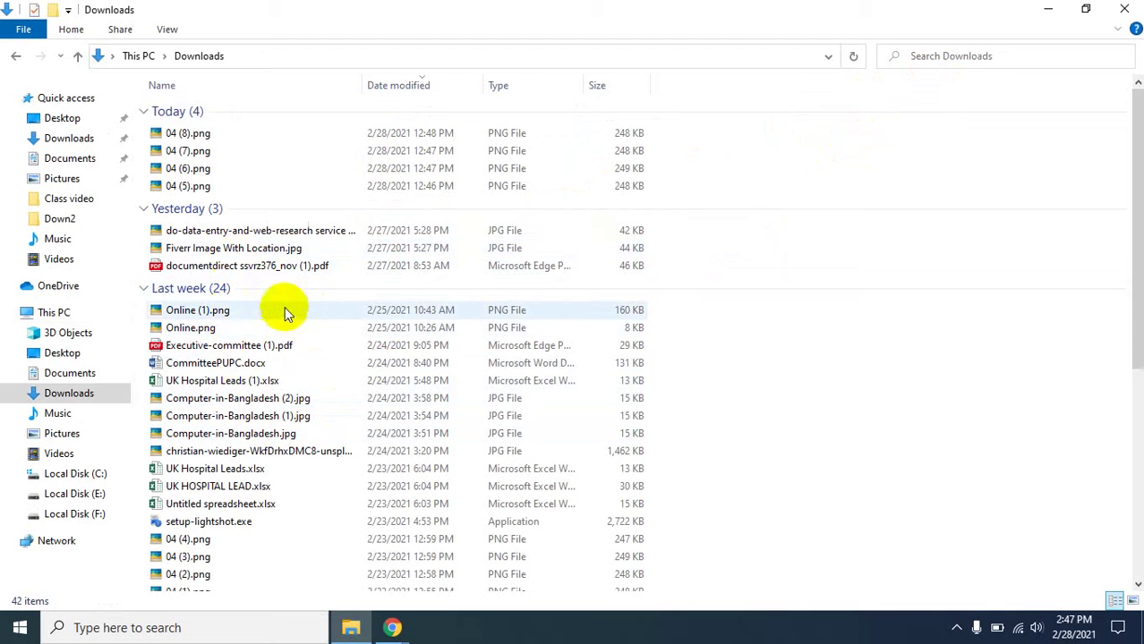
pyautogui.click(202, 331)
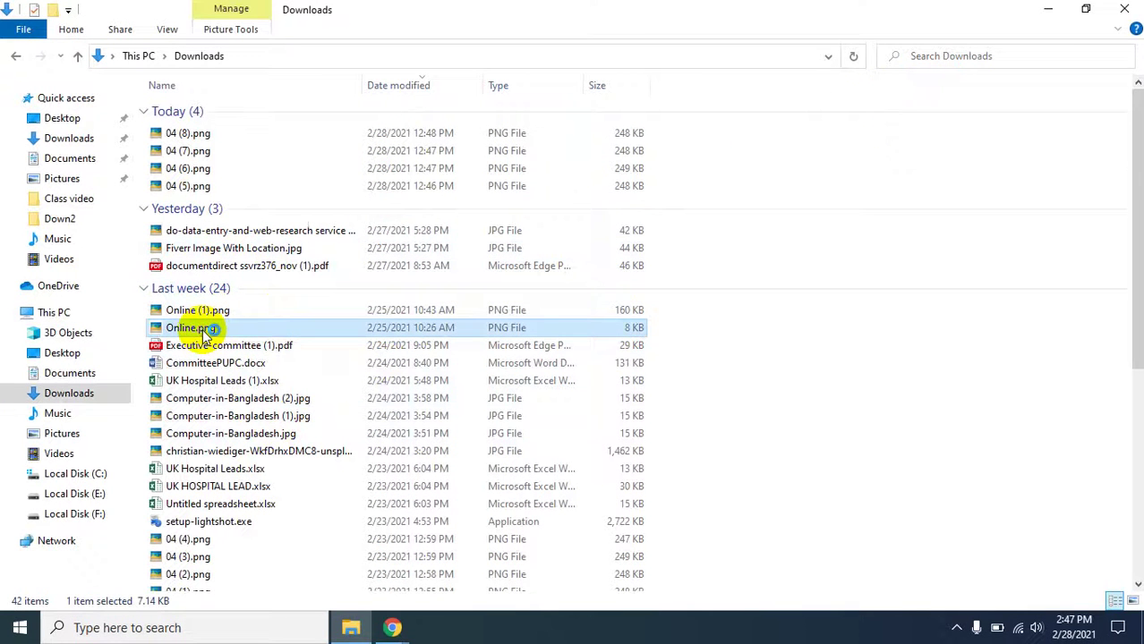
pyautogui.doubleClick(202, 329)
pyautogui.click(1129, 12)
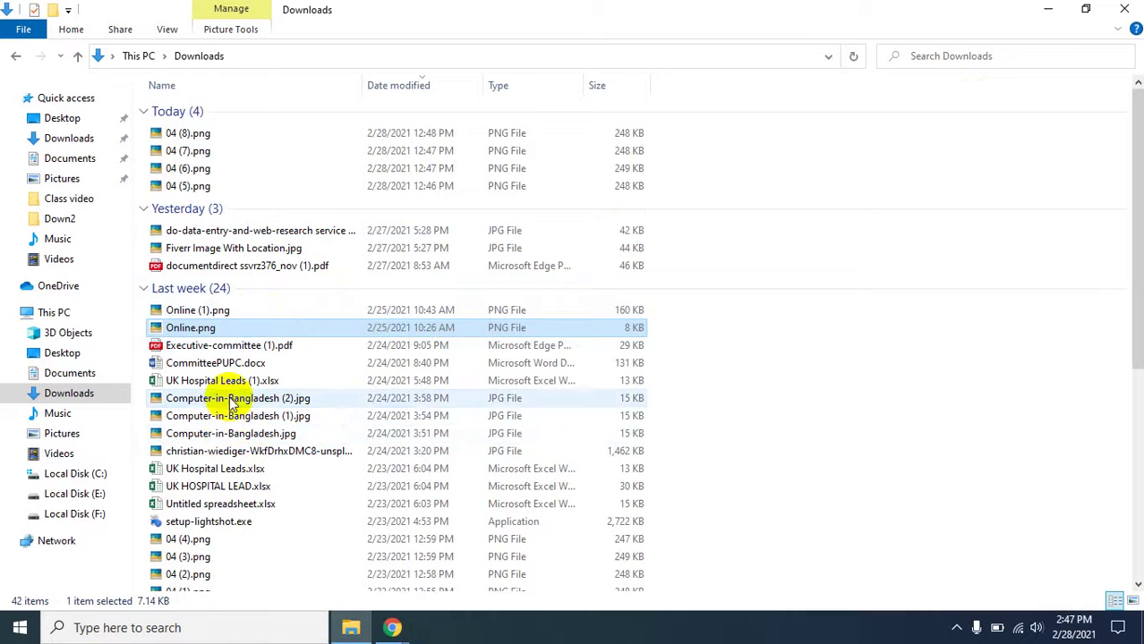
# Step: Preview Computer-in-Bangladesh (2).jpg in the photo viewer and close it
pyautogui.click(229, 400)
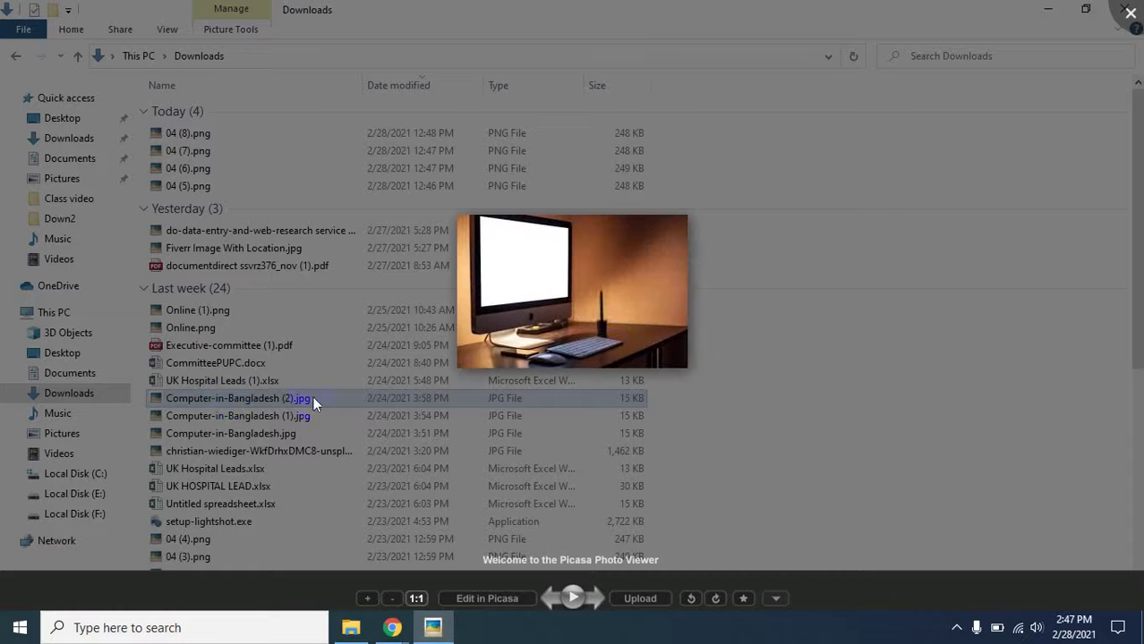
pyautogui.rightClick(621, 302)
pyautogui.click(976, 85)
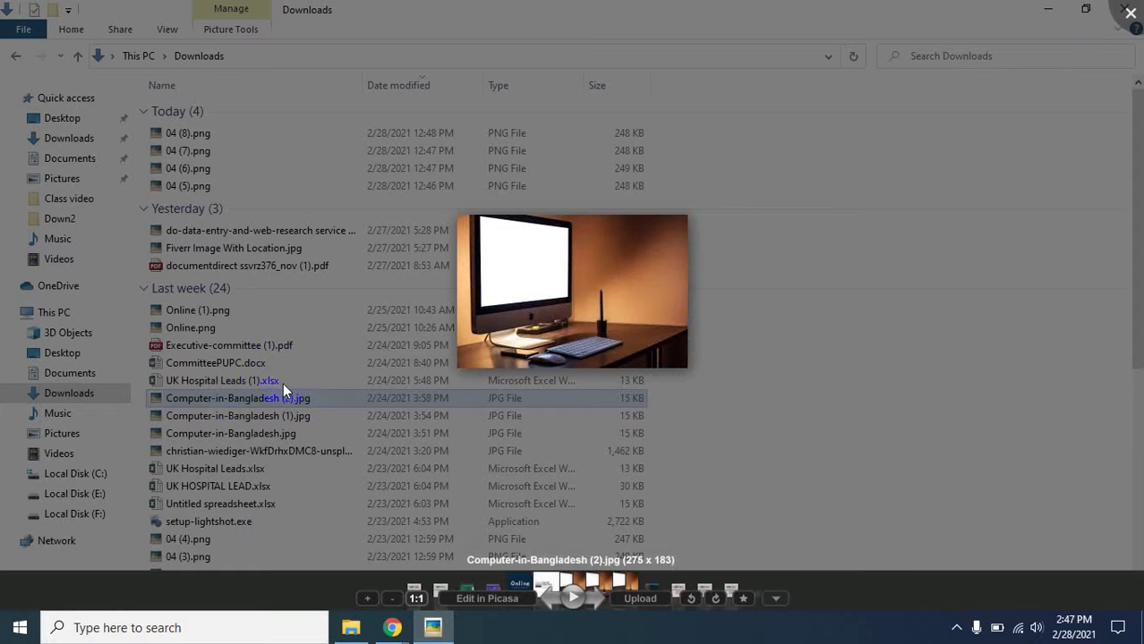
pyautogui.click(1126, 12)
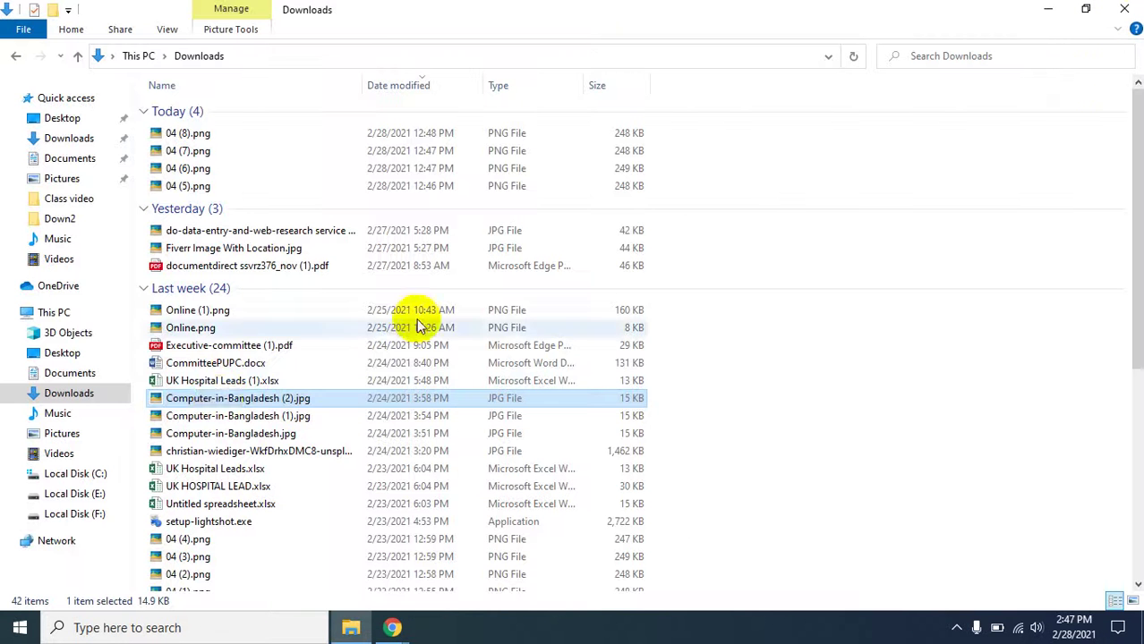
# Step: Inspect the Details tab of Computer-in-Bangladesh (2).jpg's Properties, closing without changes
pyautogui.rightClick(221, 404)
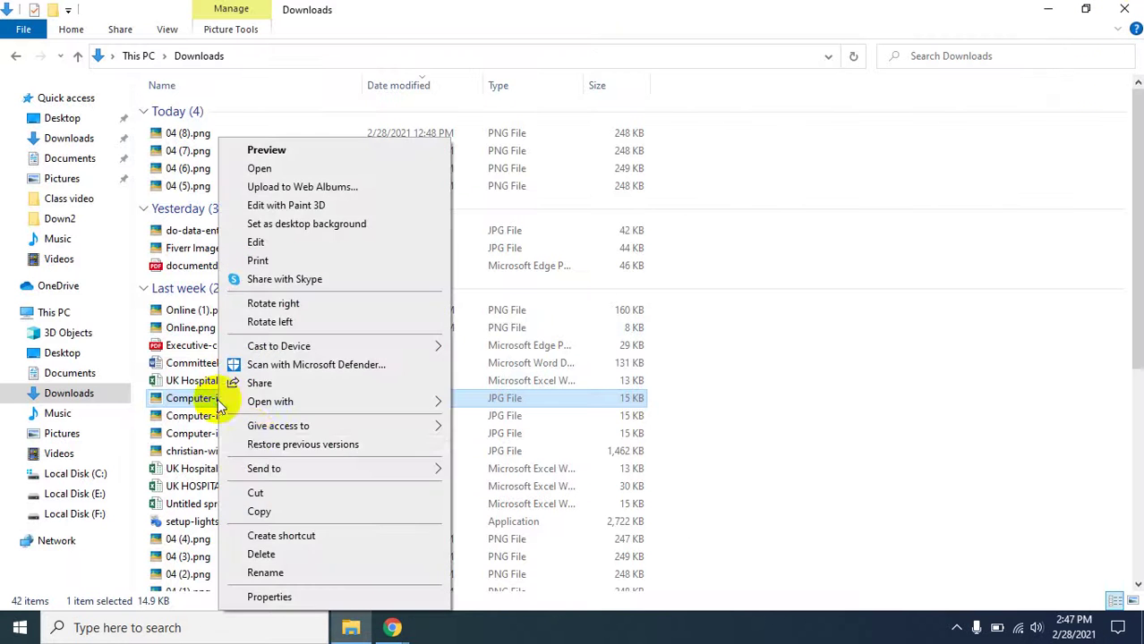
pyautogui.click(268, 597)
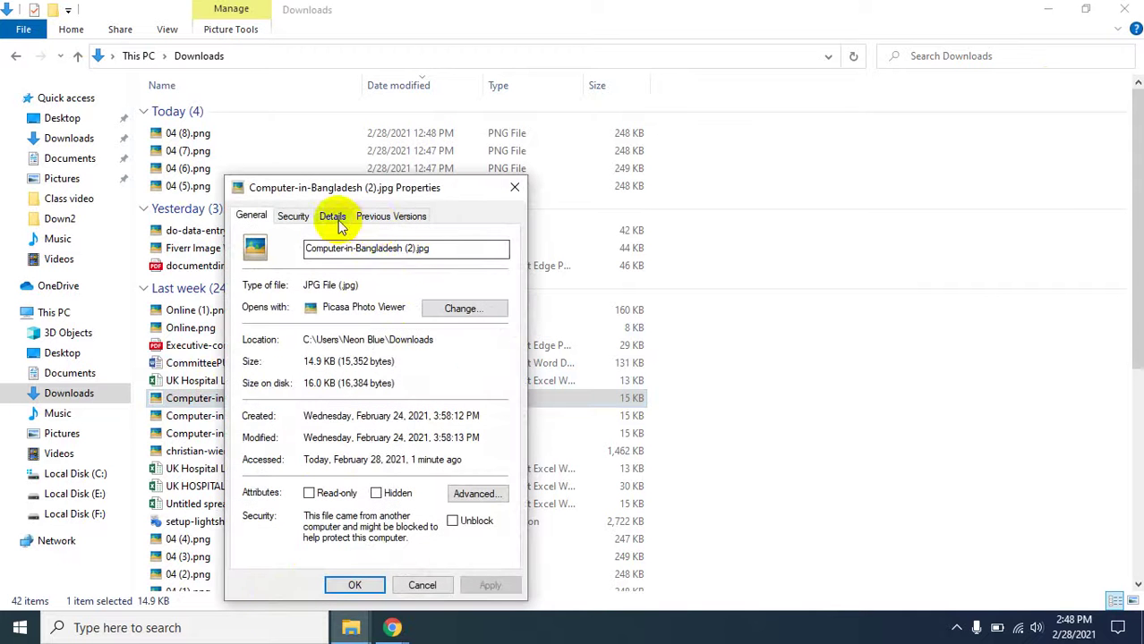
pyautogui.click(333, 216)
pyautogui.scroll(-15, 427, 401)
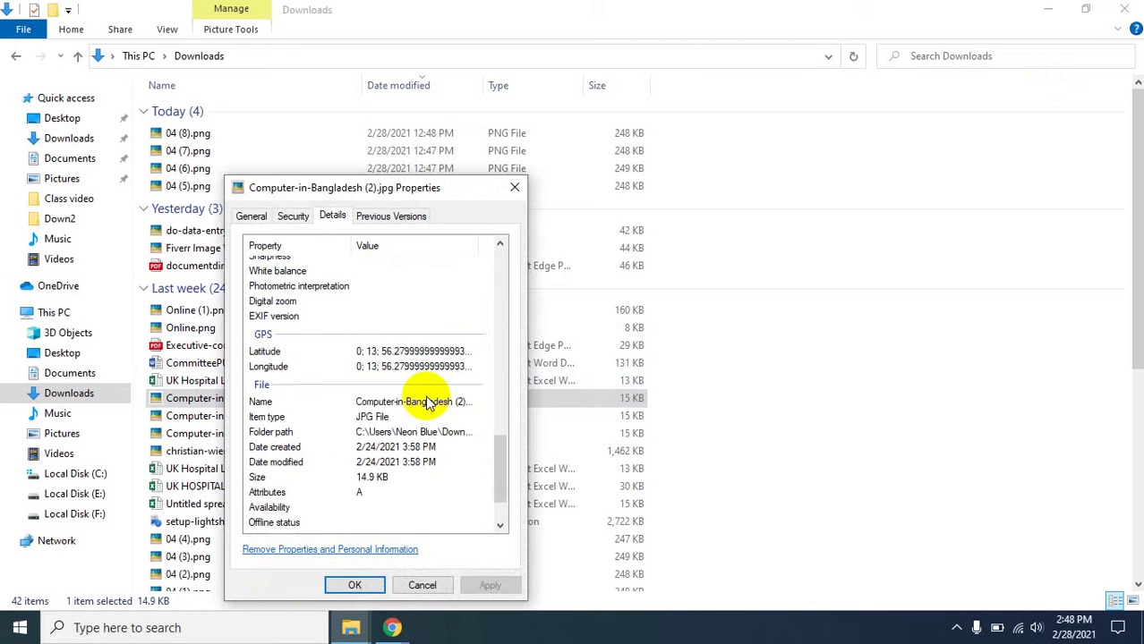
pyautogui.scroll(15, 427, 401)
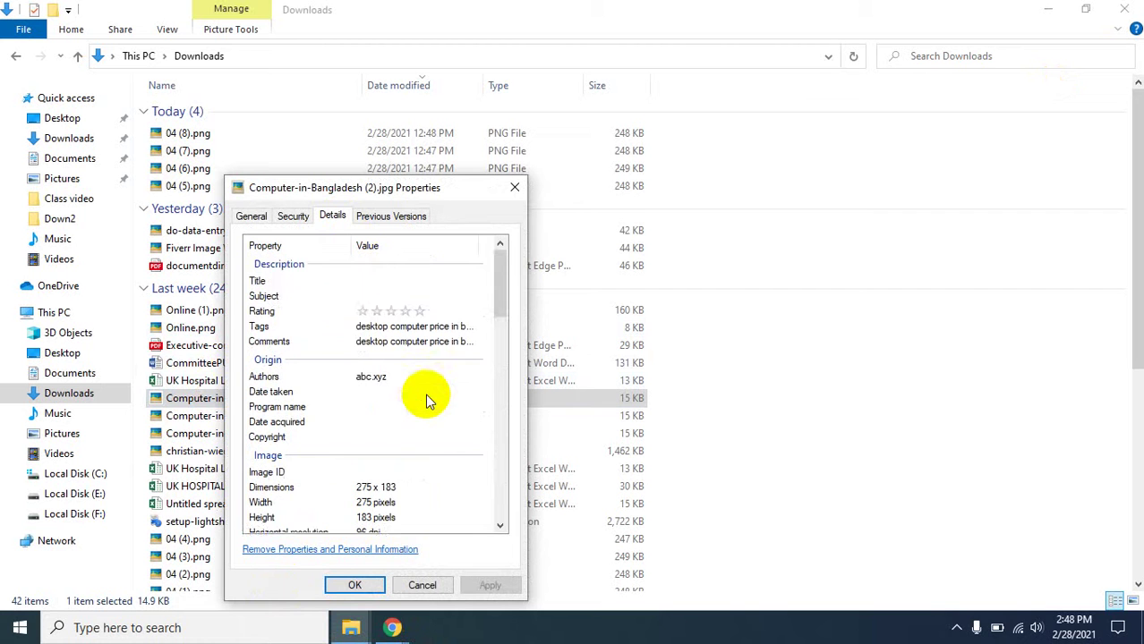
pyautogui.click(366, 280)
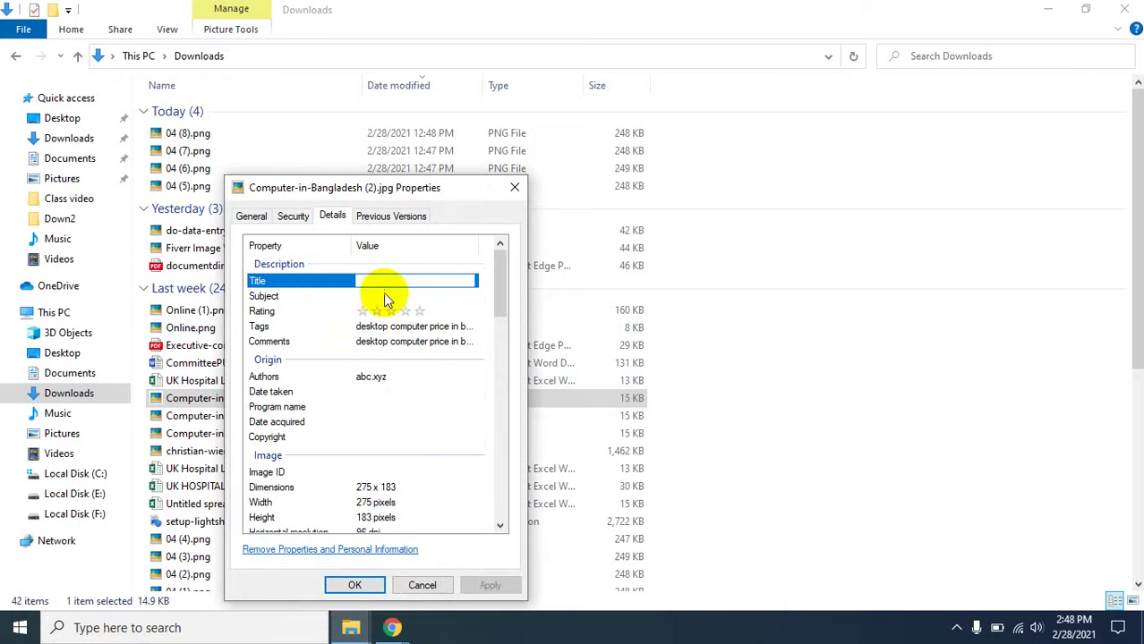
pyautogui.click(383, 298)
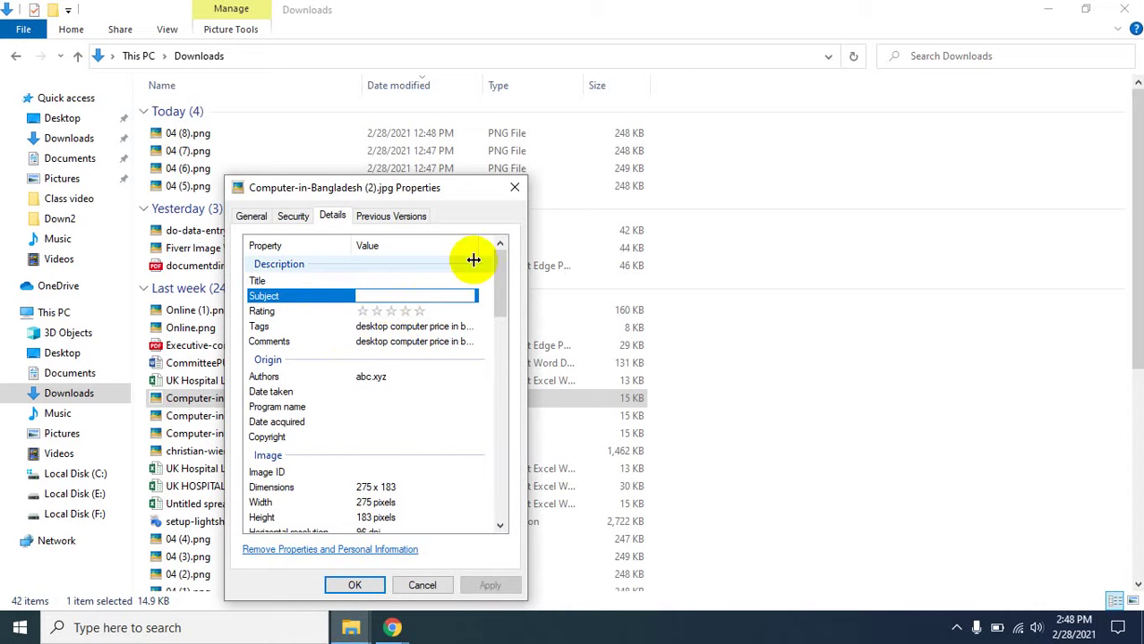
pyautogui.click(515, 188)
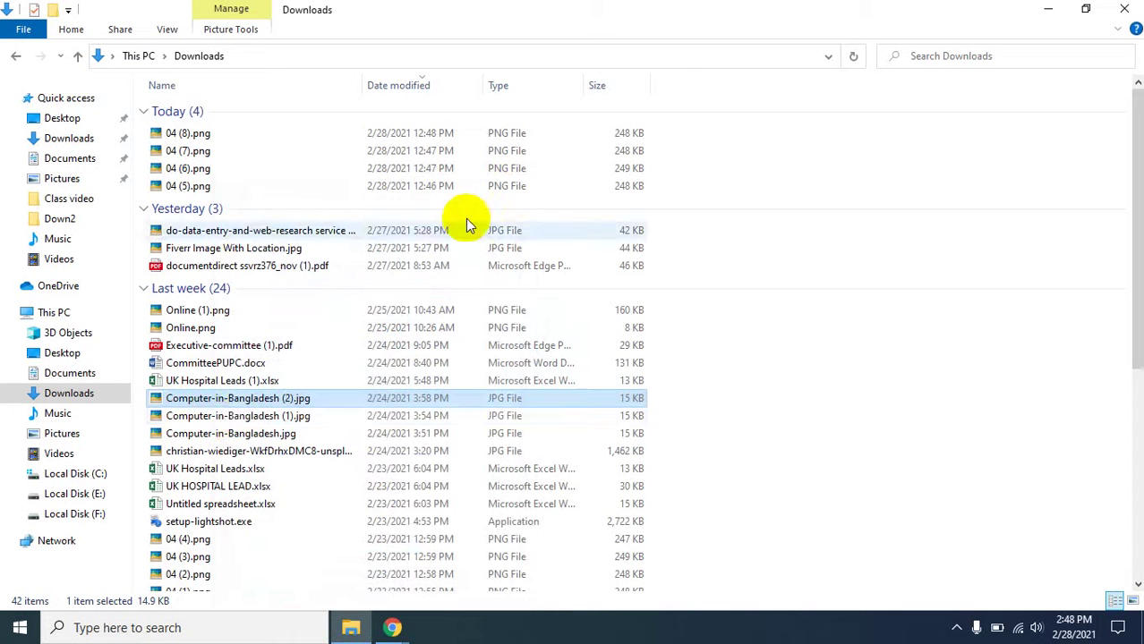
# Step: Copy Computer-in-Bangladesh (2).jpg and paste it onto the desktop
pyautogui.rightClick(209, 400)
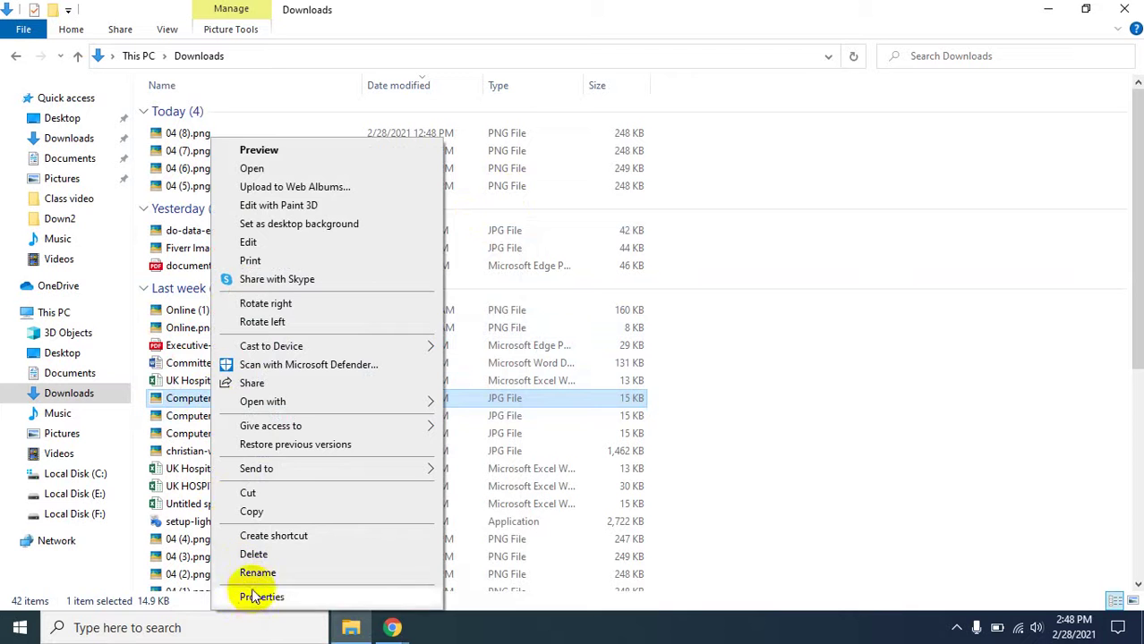
pyautogui.click(253, 511)
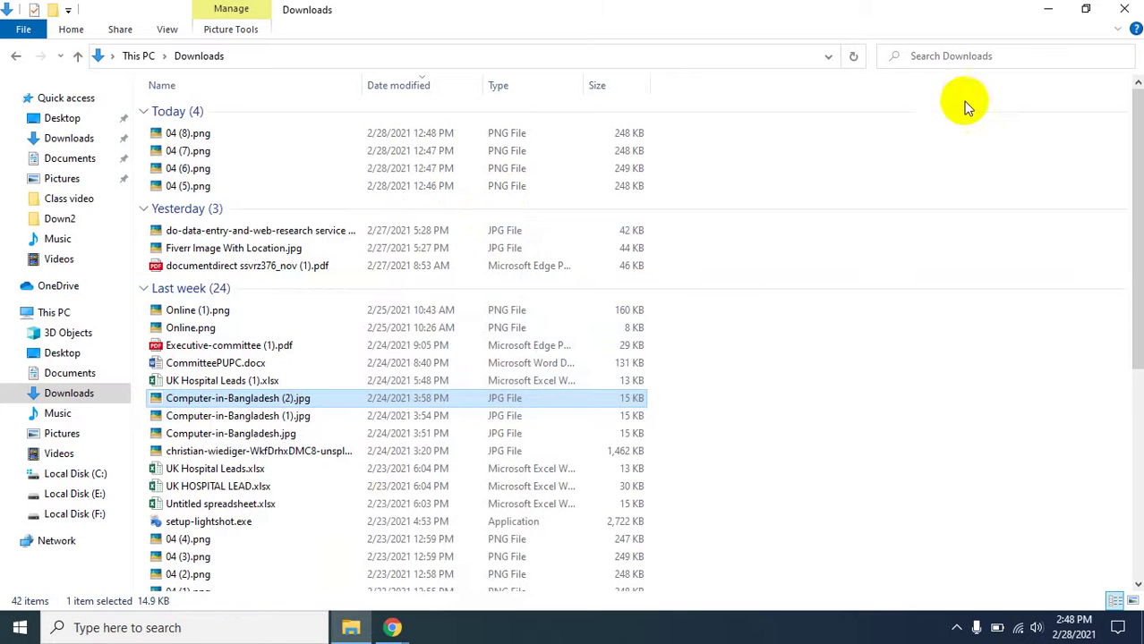
pyautogui.click(1048, 9)
pyautogui.rightClick(476, 196)
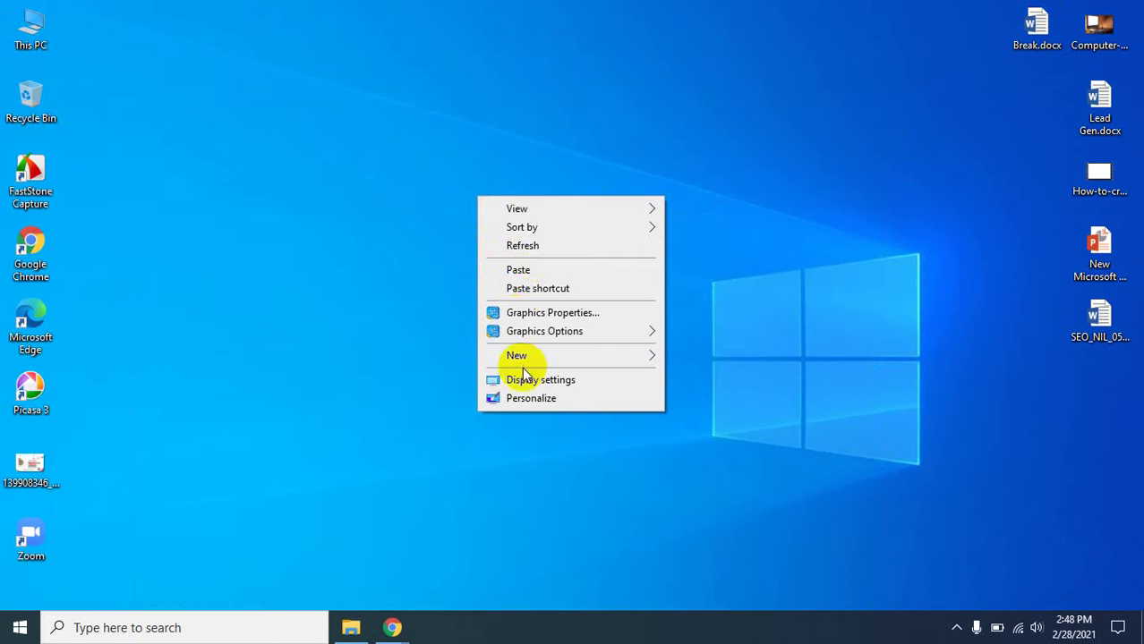
pyautogui.click(518, 269)
# Step: Try appending .jpg to the pasted photo's name, declining the suggested (3) name
pyautogui.click(468, 213)
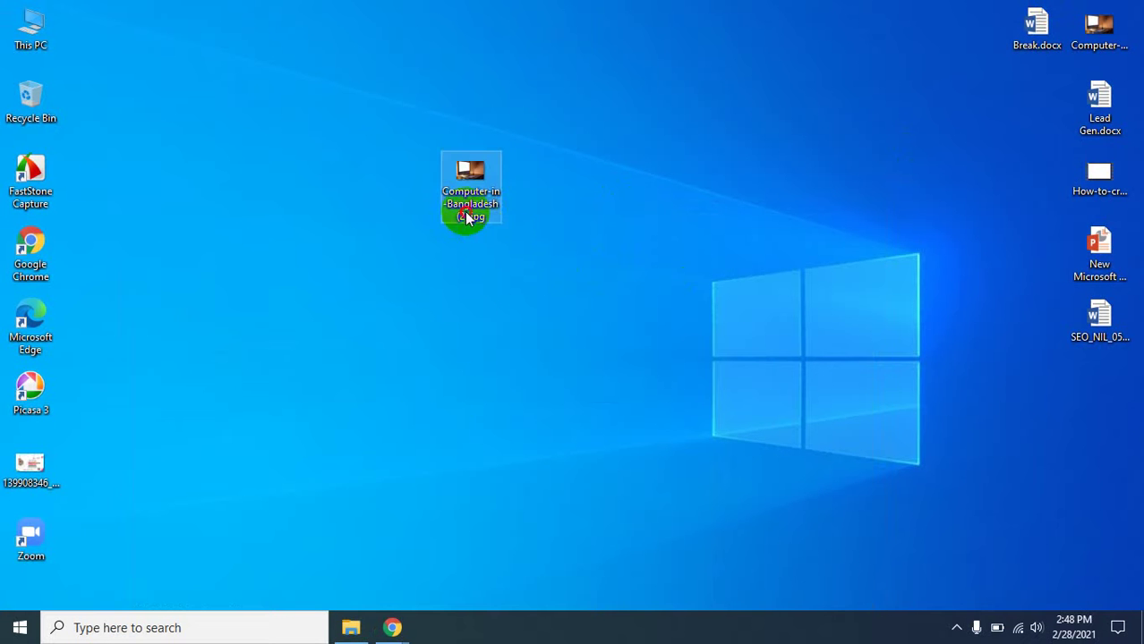
pyautogui.click(497, 217)
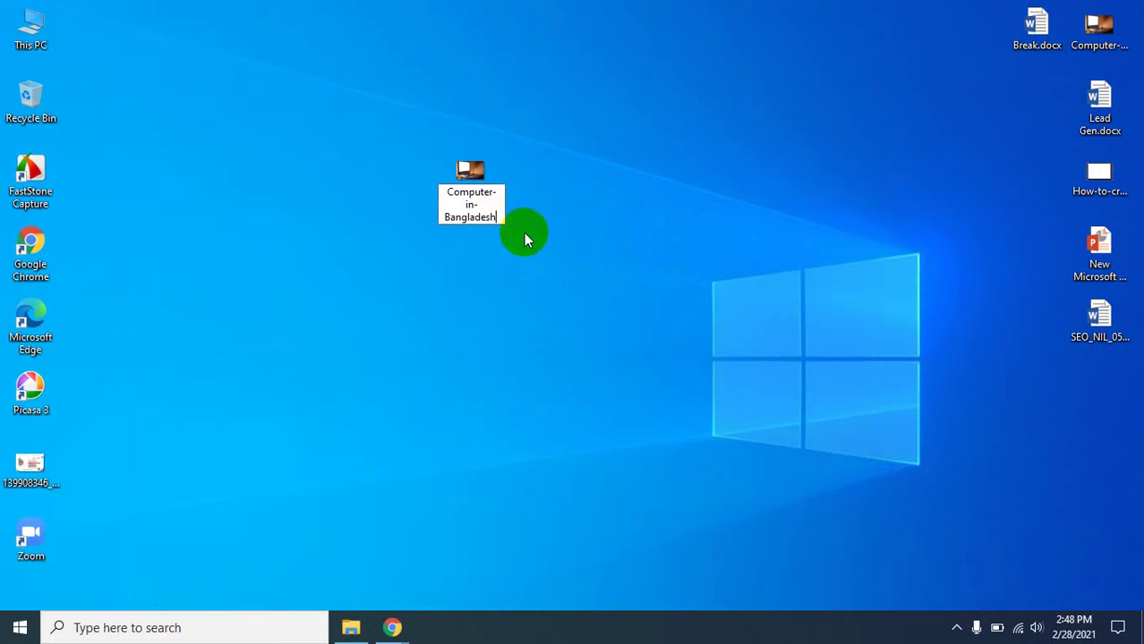
pyautogui.write('.jpg')
pyautogui.press('Return')
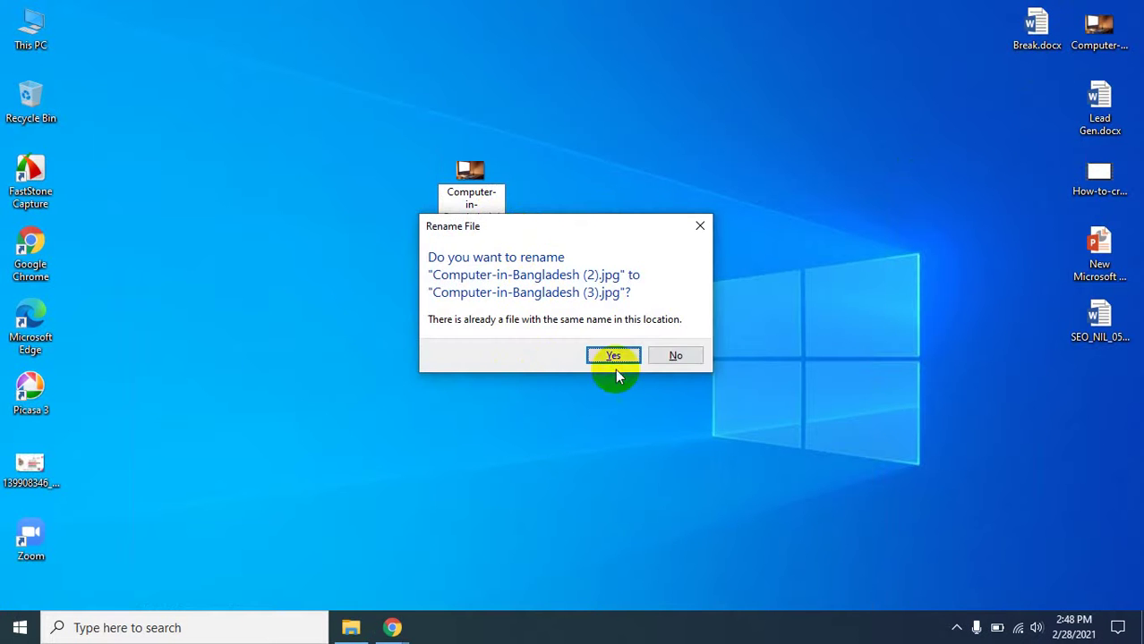
pyautogui.click(664, 360)
pyautogui.click(492, 224)
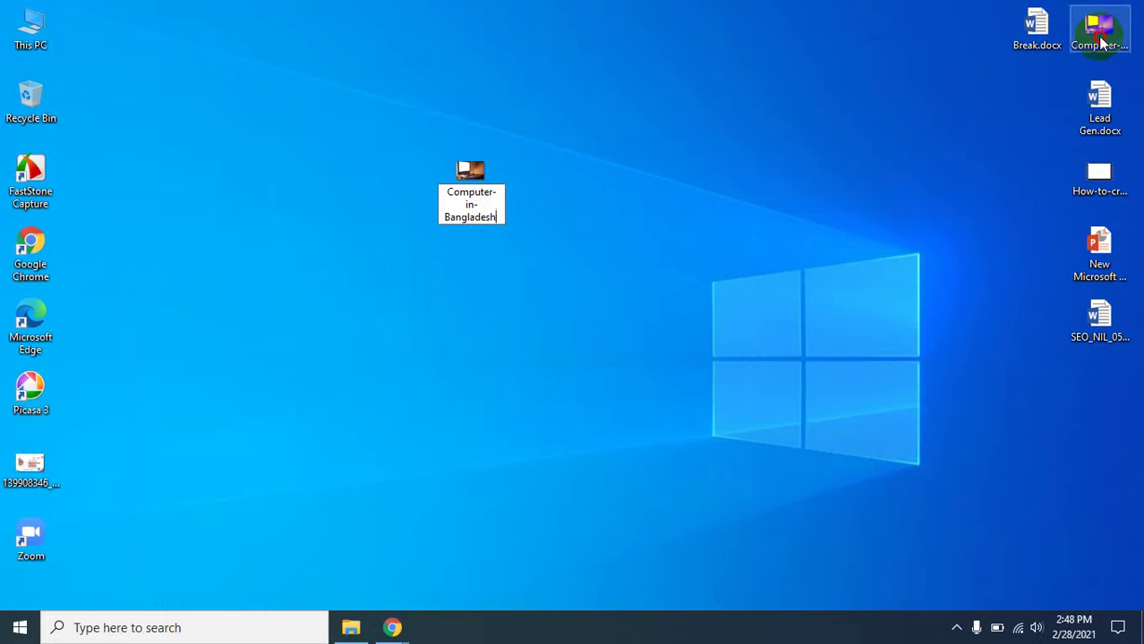
# Step: Move the old top-right icon away and rename the pasted copy Computer-in-Bangladesh.jpg
pyautogui.click(1100, 40)
pyautogui.moveTo(1100, 41); pyautogui.dragTo(489, 189)
pyautogui.press('F2')
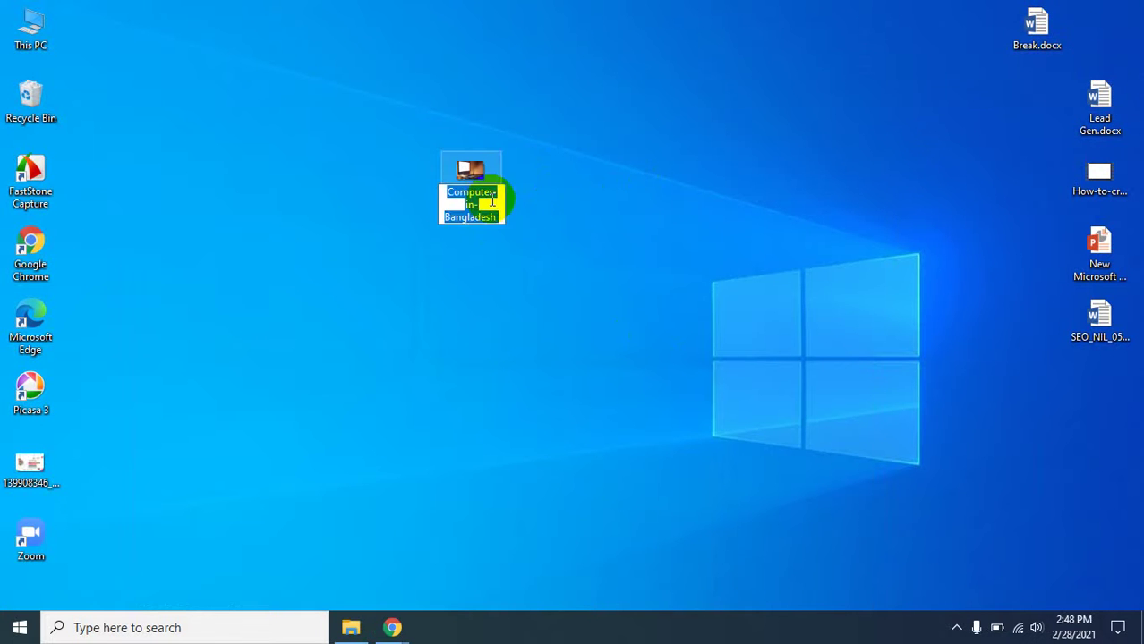
pyautogui.click(478, 217)
pyautogui.click(494, 217)
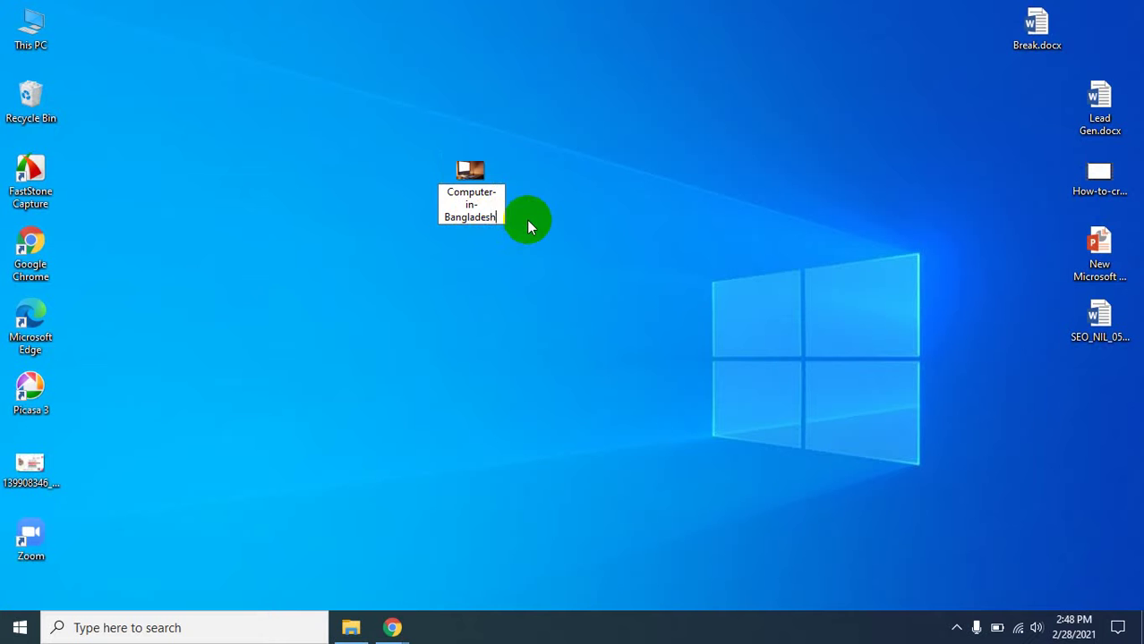
pyautogui.write('.jpg')
pyautogui.press('Return')
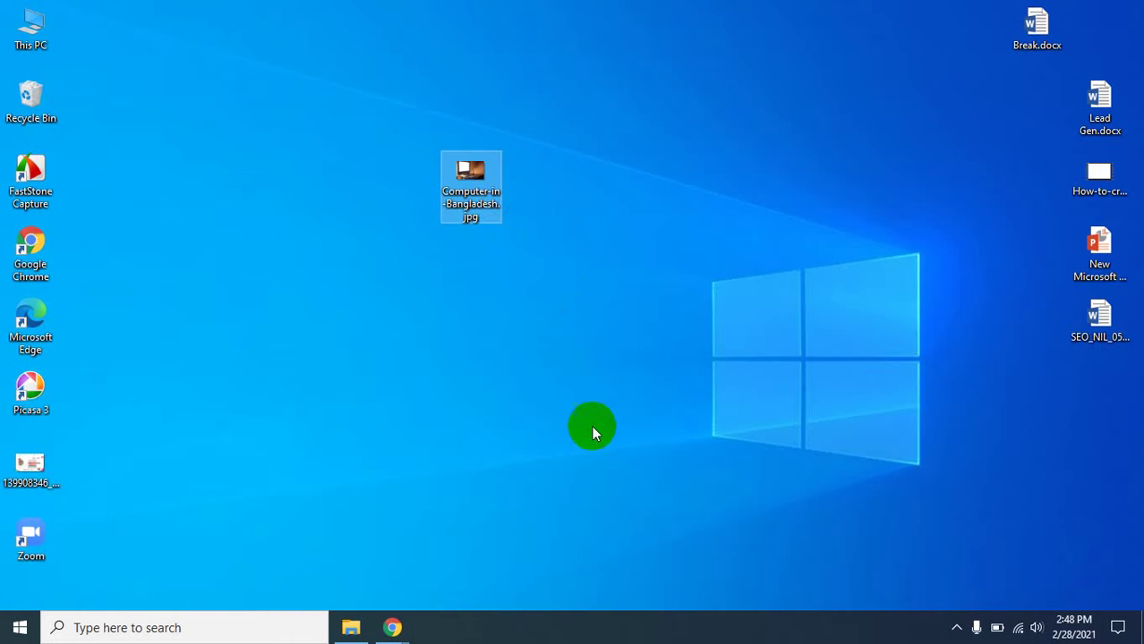
pyautogui.click(436, 477)
# Step: Start a new Imgur post and upload Computer-in-Bangladesh.jpg from the Desktop folder
pyautogui.moveTo(392, 627)
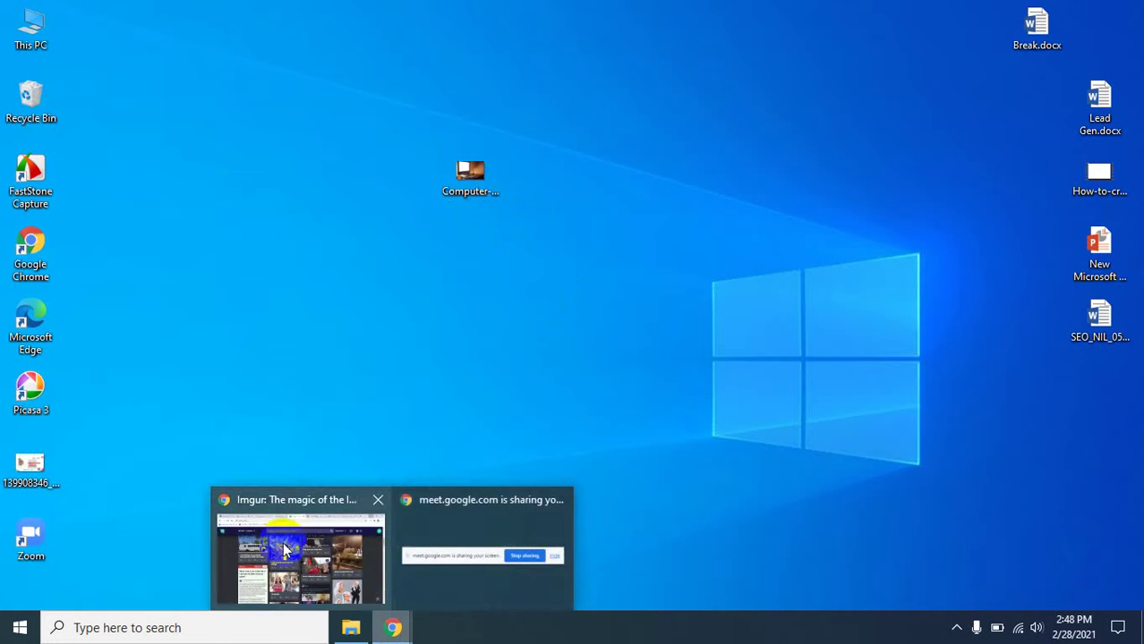
pyautogui.click(283, 542)
pyautogui.scroll(7, 463, 385)
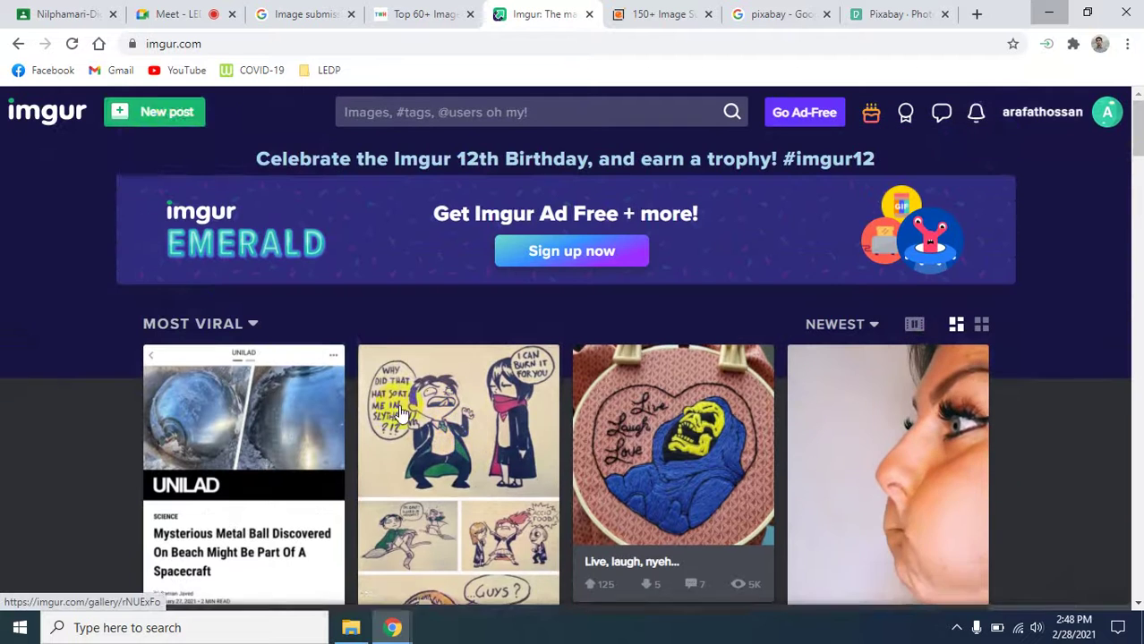
pyautogui.click(177, 119)
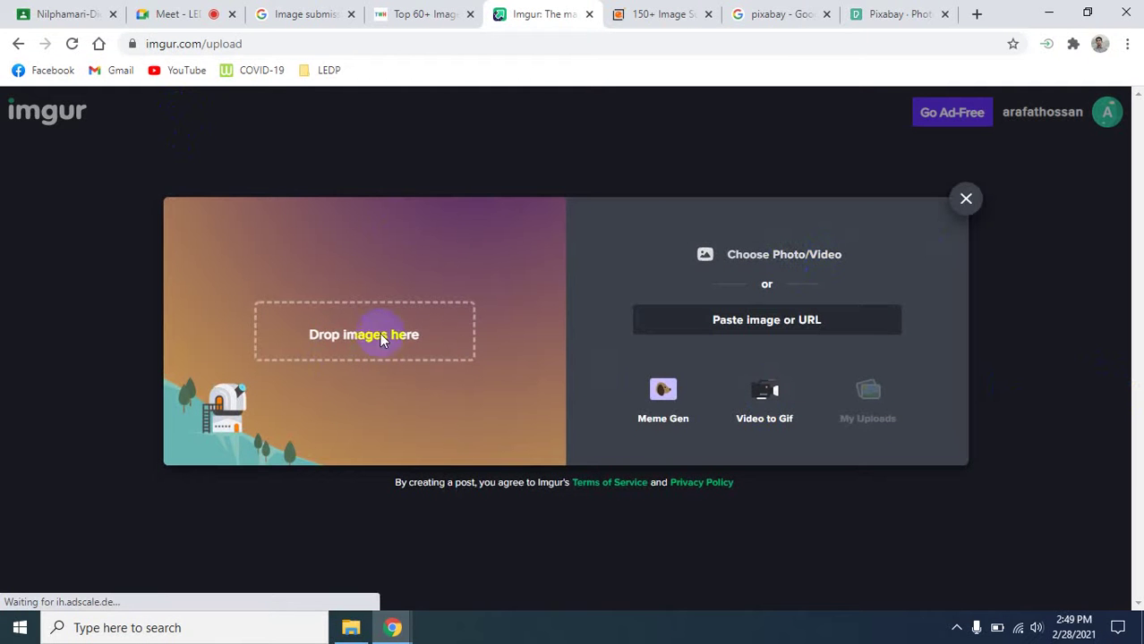
pyautogui.click(771, 263)
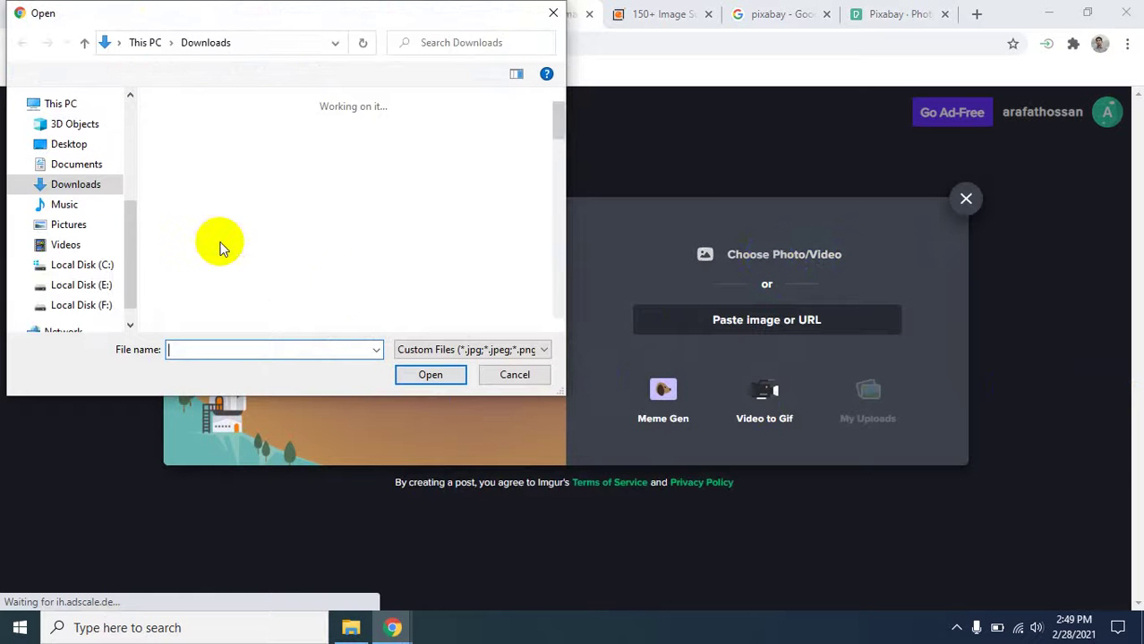
pyautogui.click(54, 144)
pyautogui.click(302, 184)
pyautogui.click(424, 376)
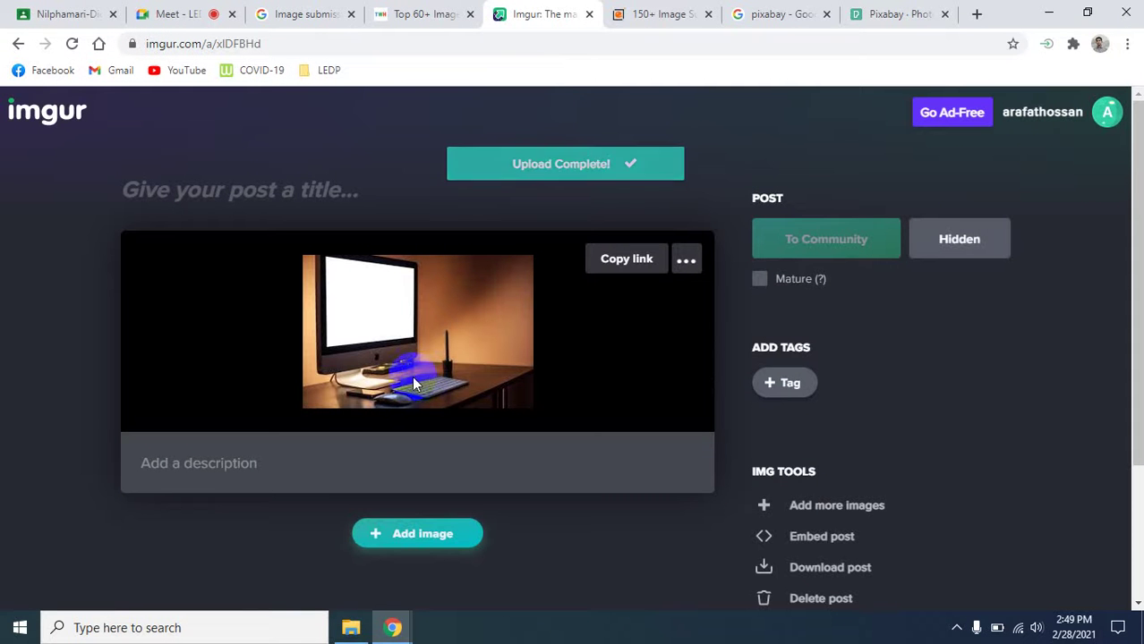
# Step: Open a new tab briefly, then return to the Imgur post editor
pyautogui.moveTo(439, 387)
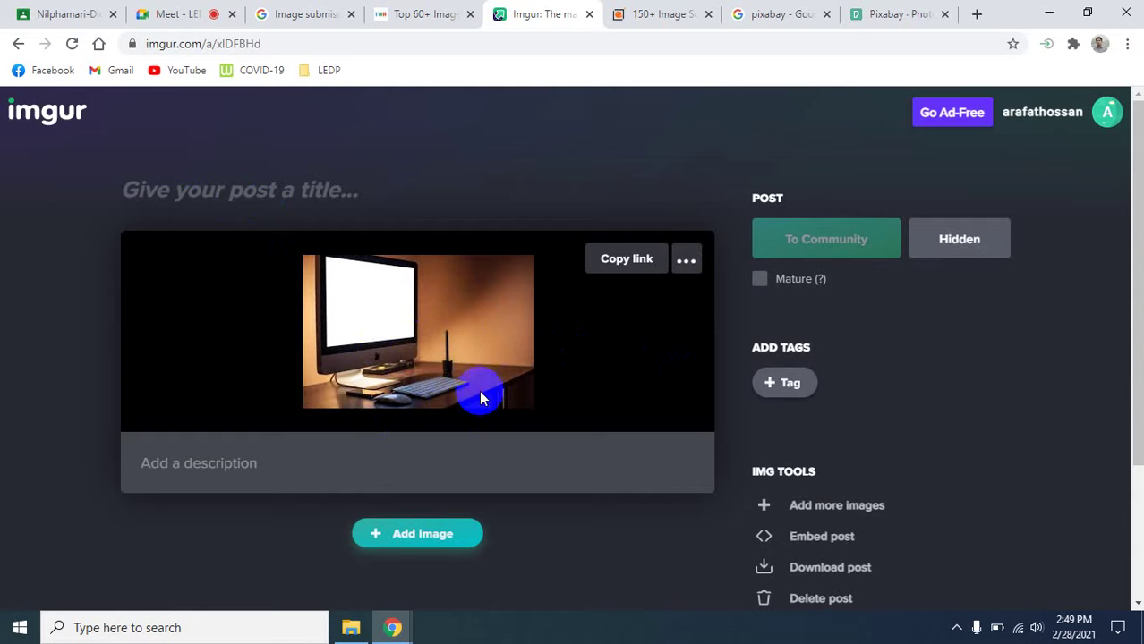
pyautogui.click(976, 13)
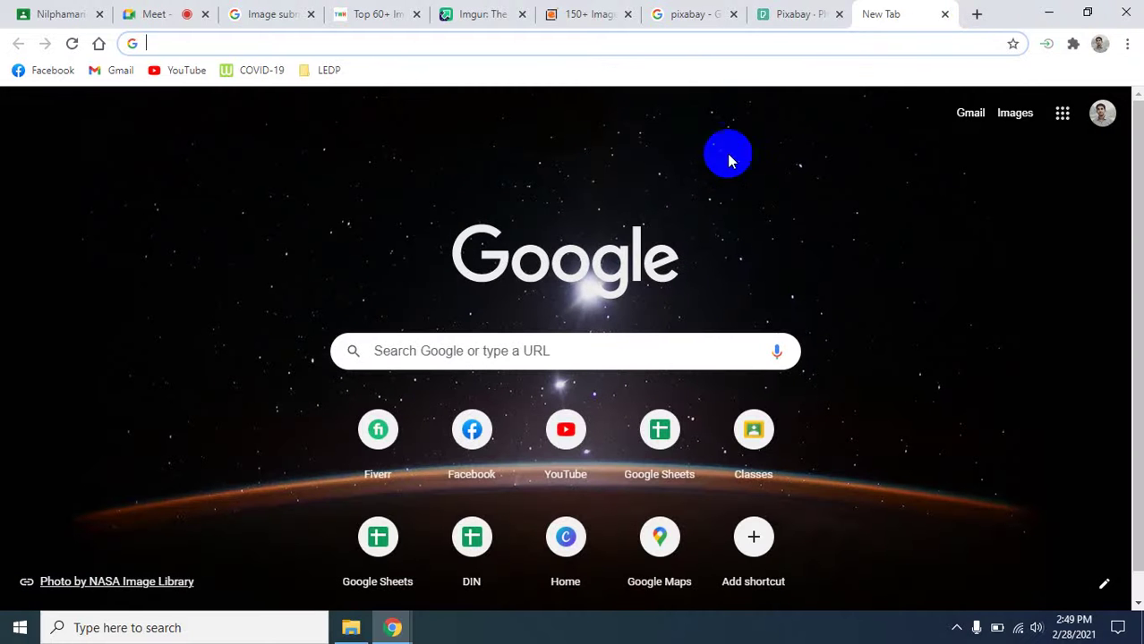
pyautogui.click(787, 15)
pyautogui.click(472, 11)
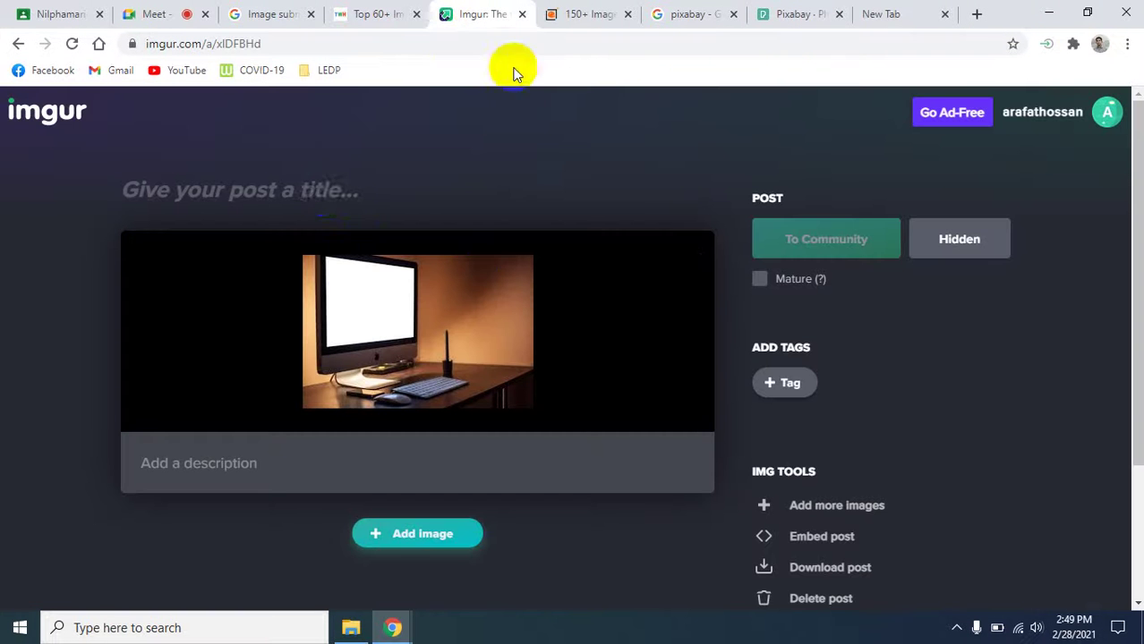
# Step: Title the post 'Computer in Bangladesh', click into the description, and open a blank tab
pyautogui.click(325, 190)
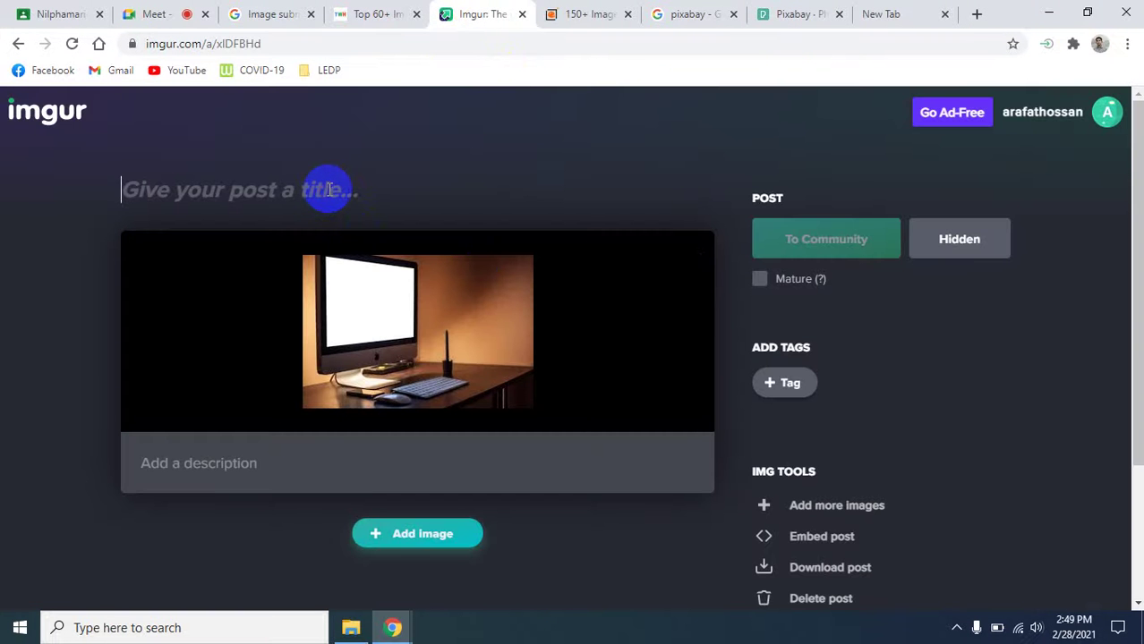
pyautogui.write('Compu')
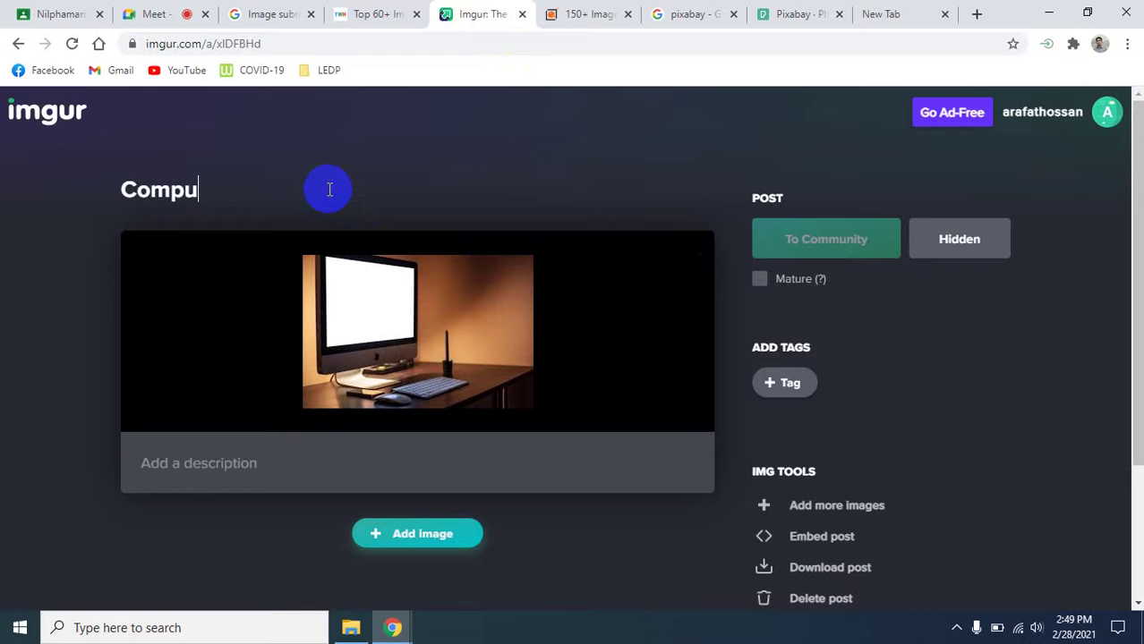
pyautogui.write('ter in ')
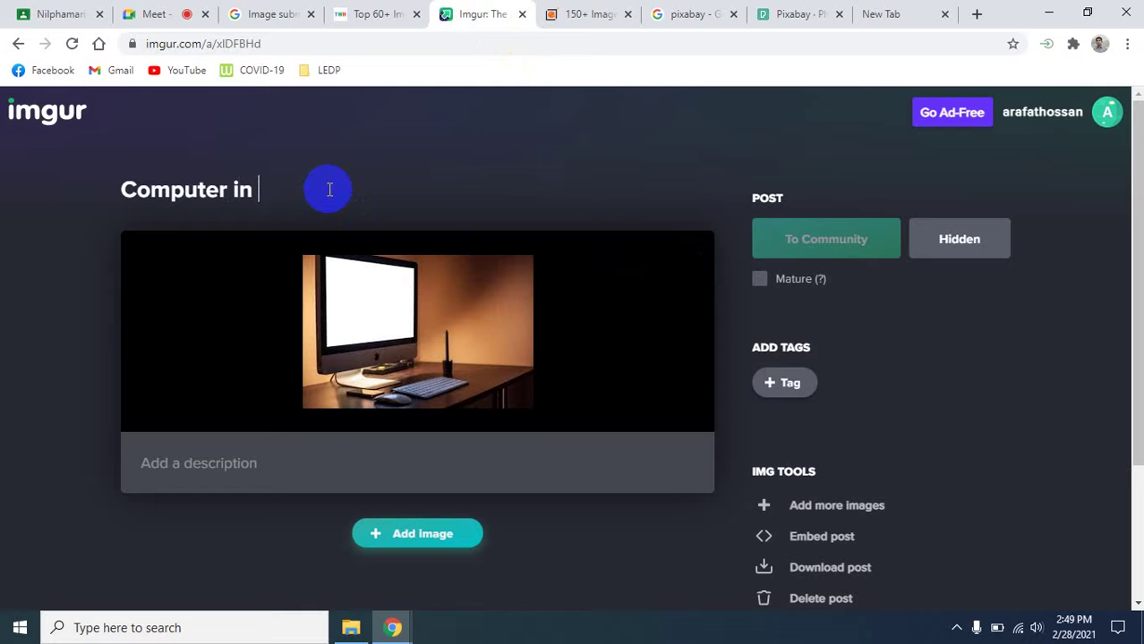
pyautogui.write('Bangladesh')
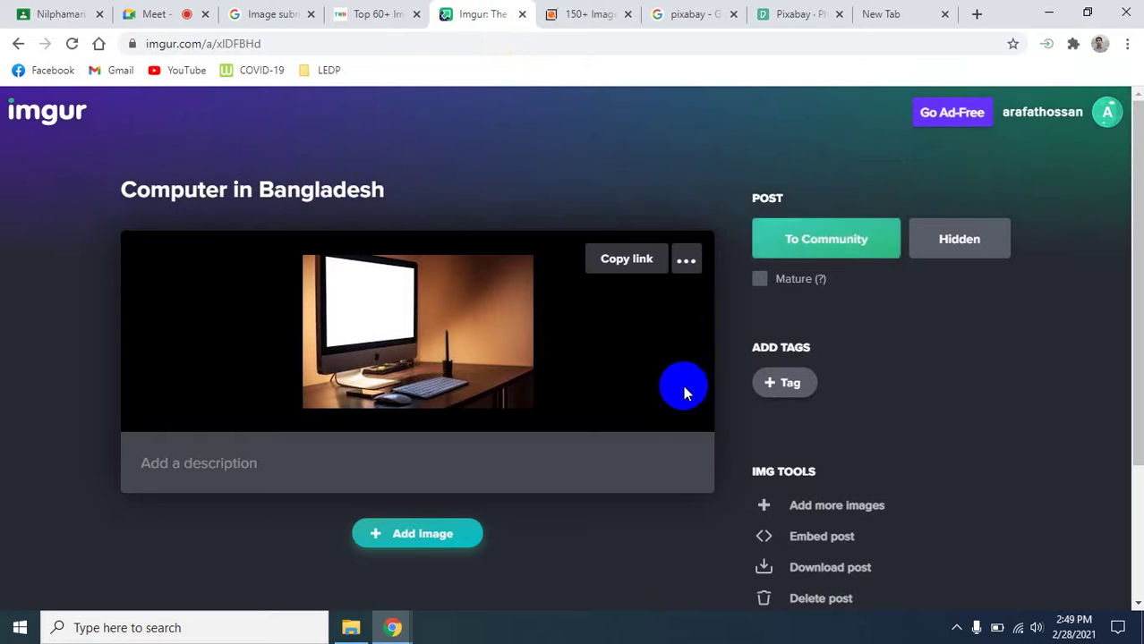
pyautogui.scroll(-1, 684, 388)
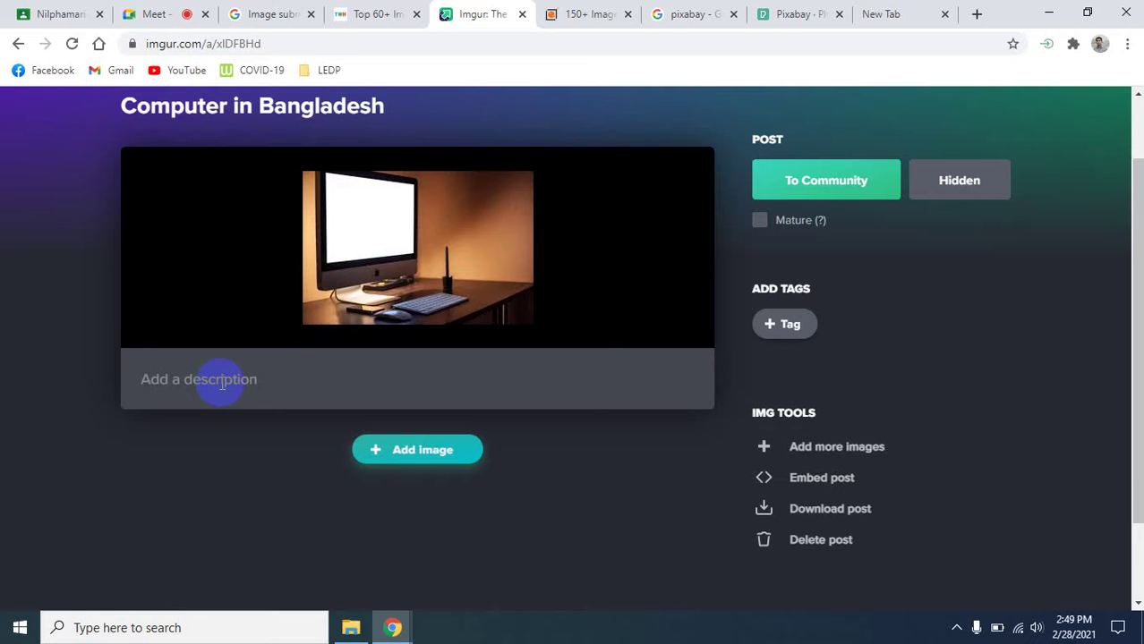
pyautogui.click(222, 383)
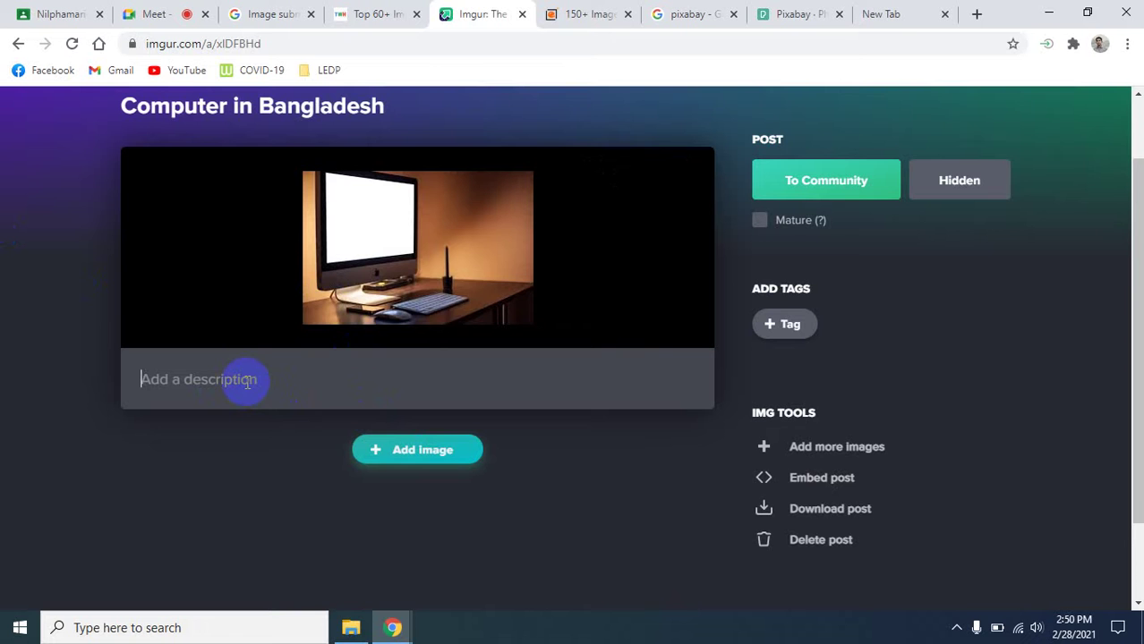
pyautogui.click(891, 16)
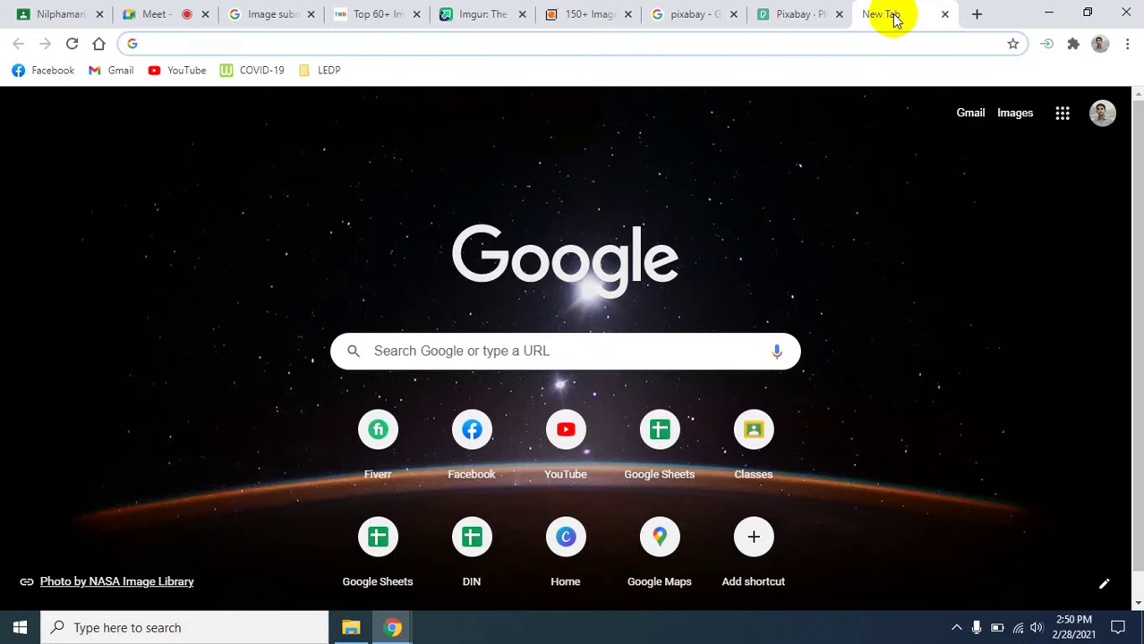
# Step: Load the csedoc.blogspot.com blog homepage and scroll through it
pyautogui.write('lo')
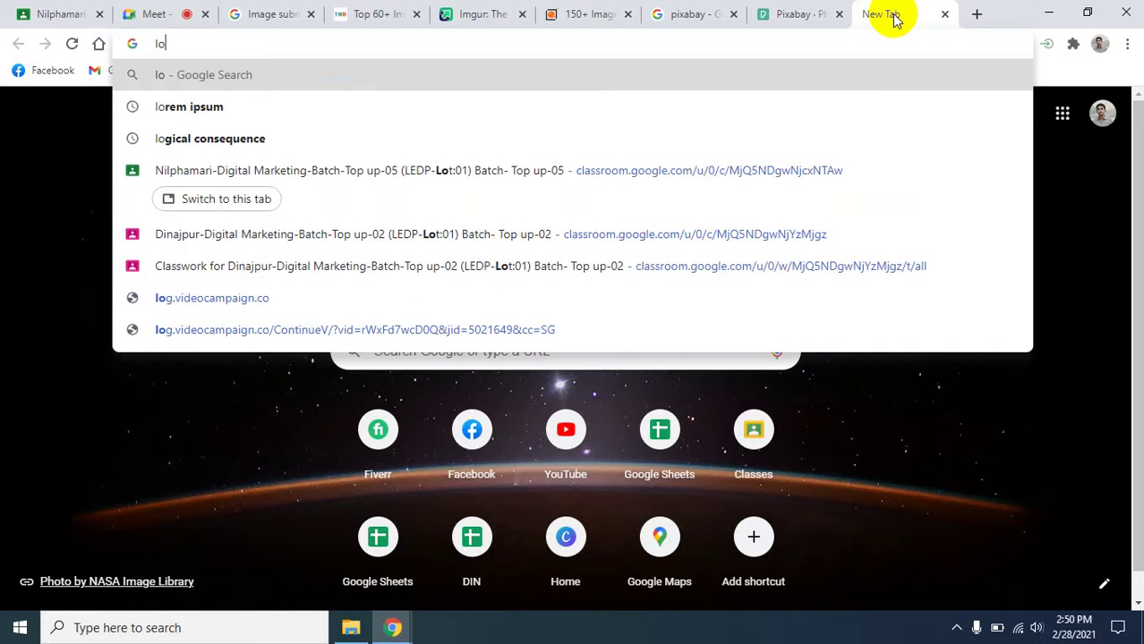
pyautogui.press('BackSpace')
pyautogui.press('BackSpace')
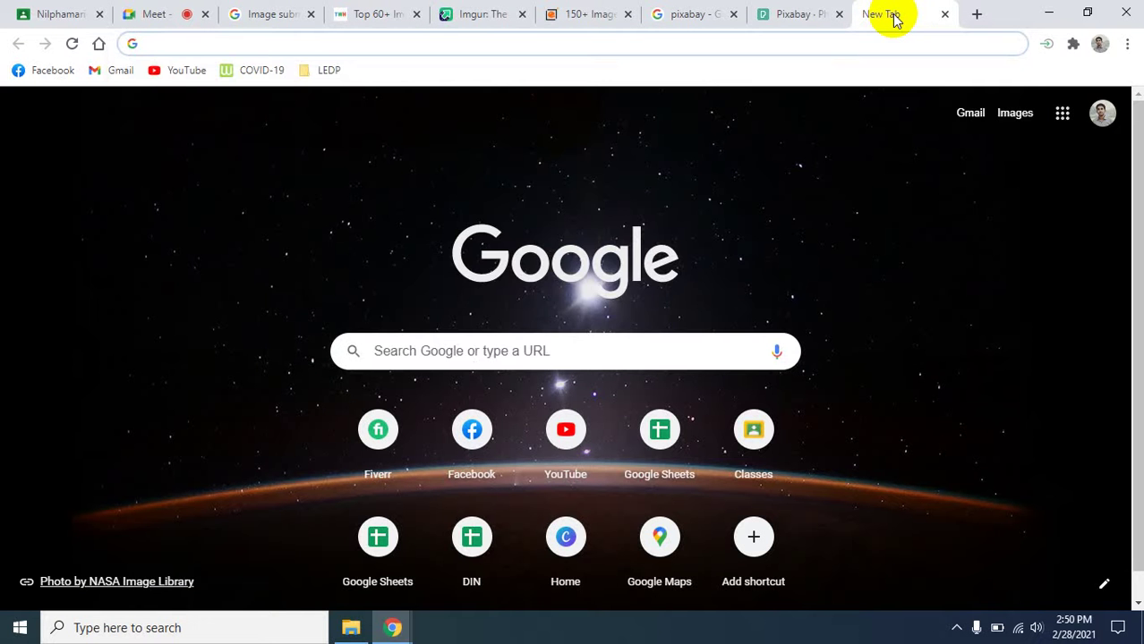
pyautogui.write('cse')
pyautogui.press('Right')
pyautogui.press('Return')
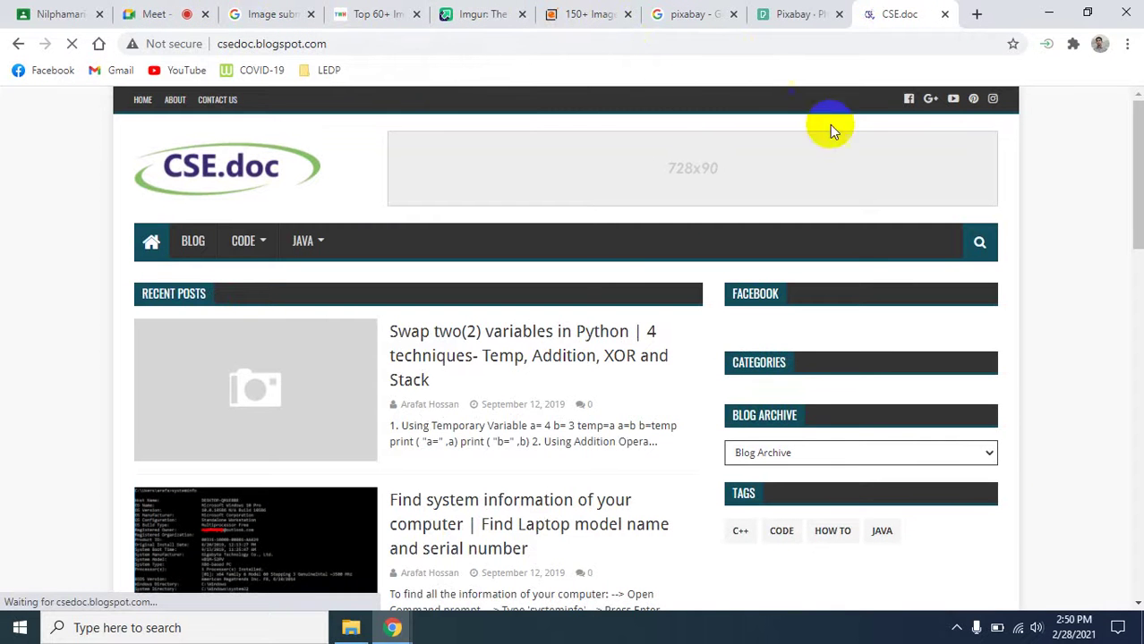
pyautogui.scroll(-2, 691, 449)
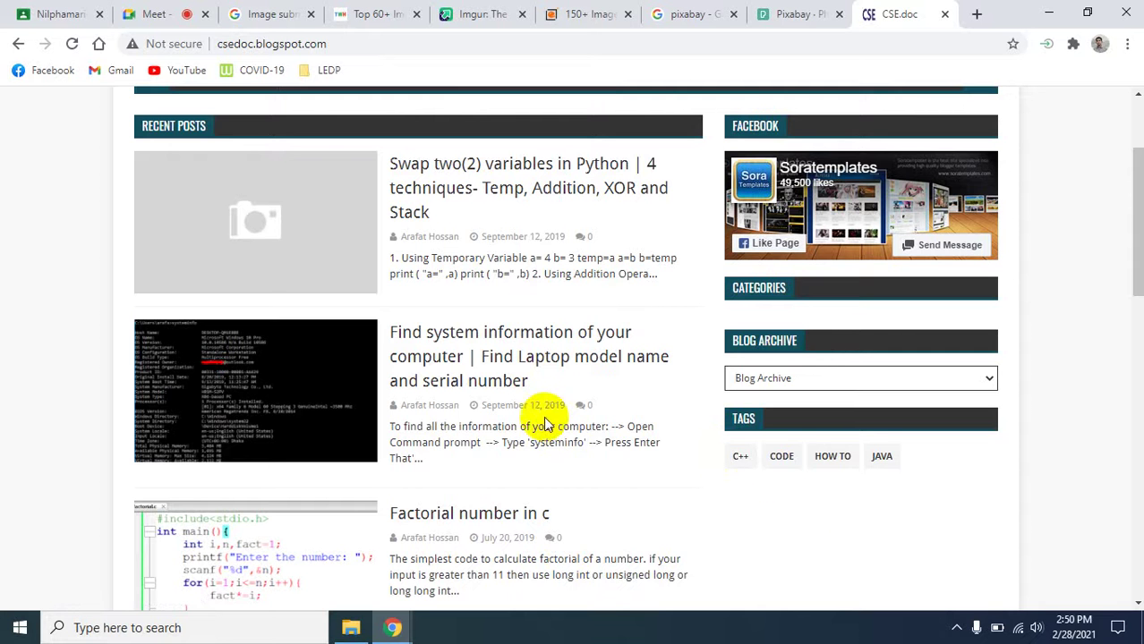
pyautogui.scroll(-1, 577, 433)
pyautogui.scroll(-3, 575, 433)
pyautogui.scroll(6, 575, 433)
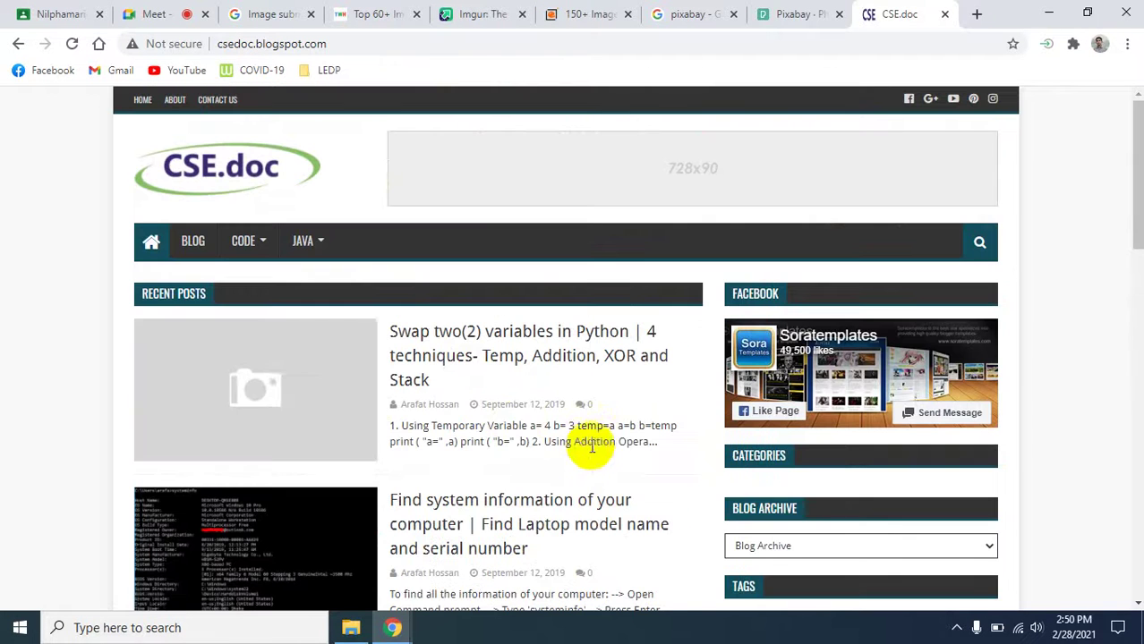
# Step: Open the 'How to Download videos from YouTube' post from the Blog label
pyautogui.click(190, 242)
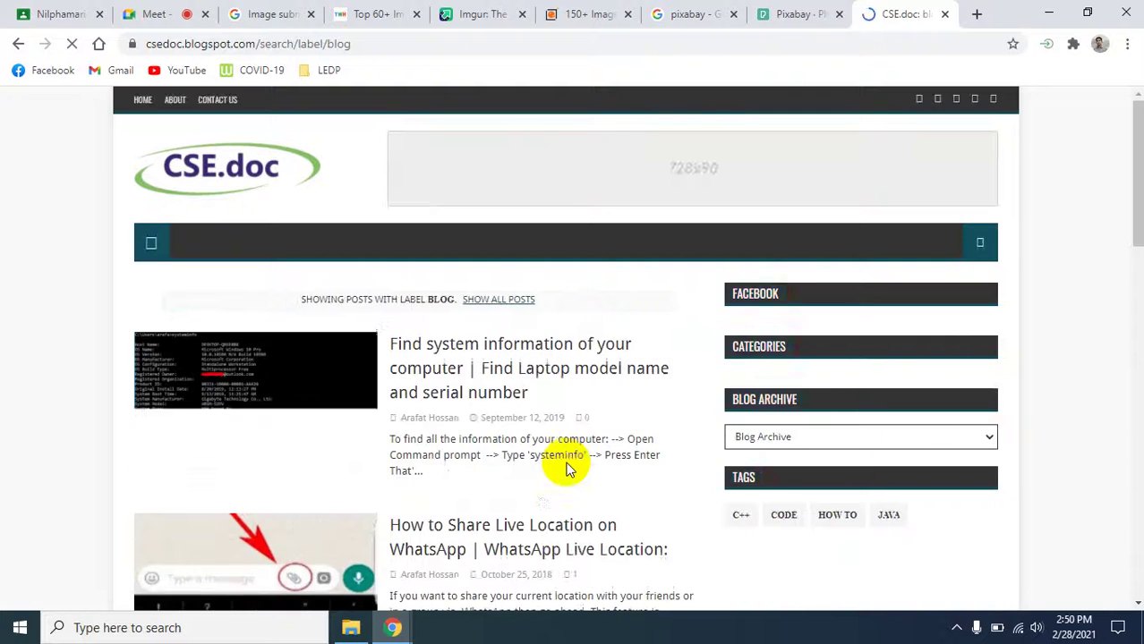
pyautogui.scroll(-1, 568, 468)
pyautogui.scroll(-12, 568, 468)
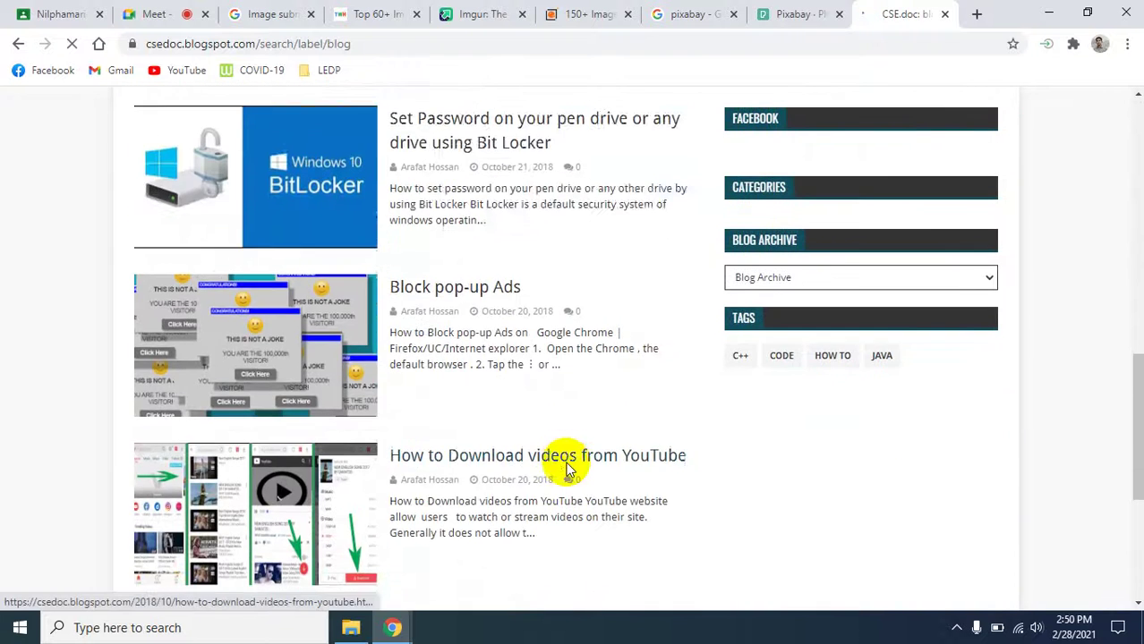
pyautogui.scroll(1, 566, 462)
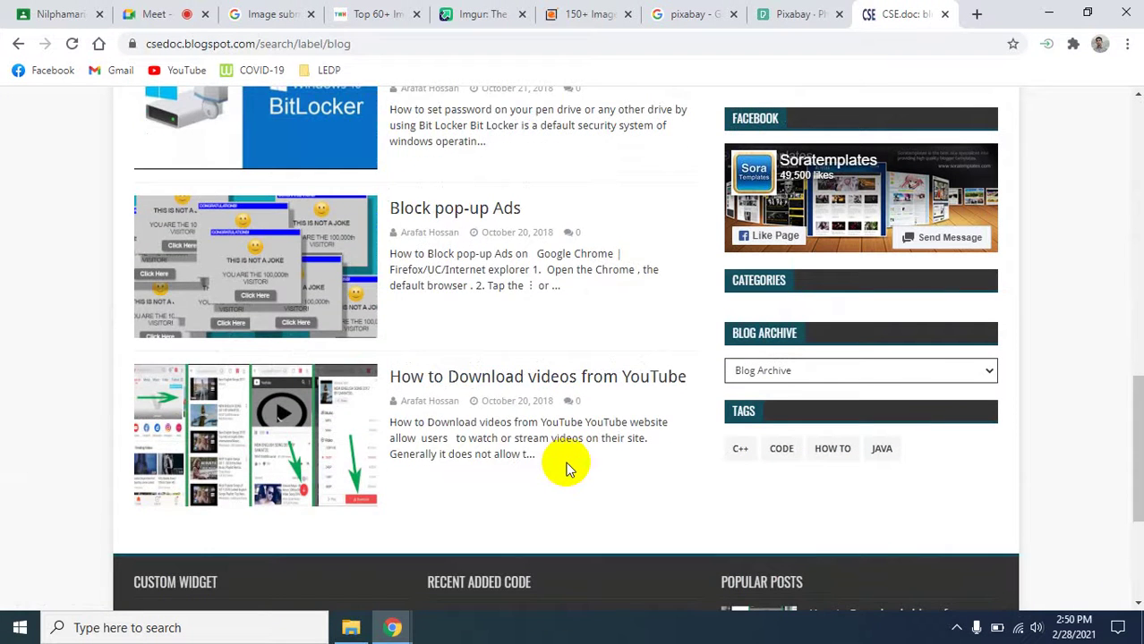
pyautogui.scroll(-2, 563, 461)
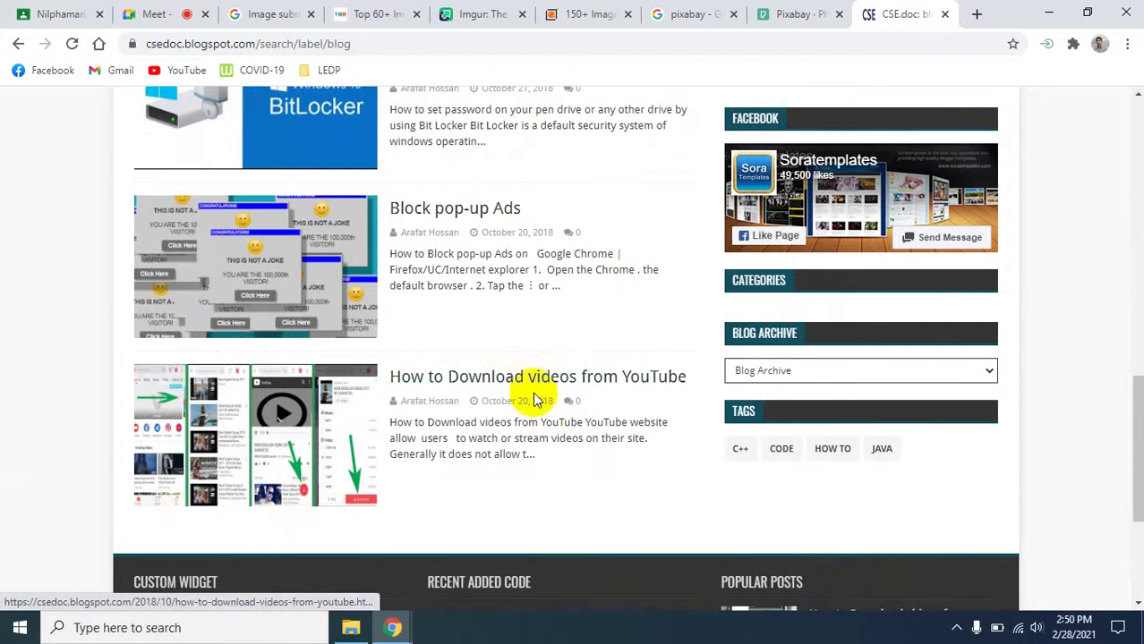
pyautogui.click(530, 379)
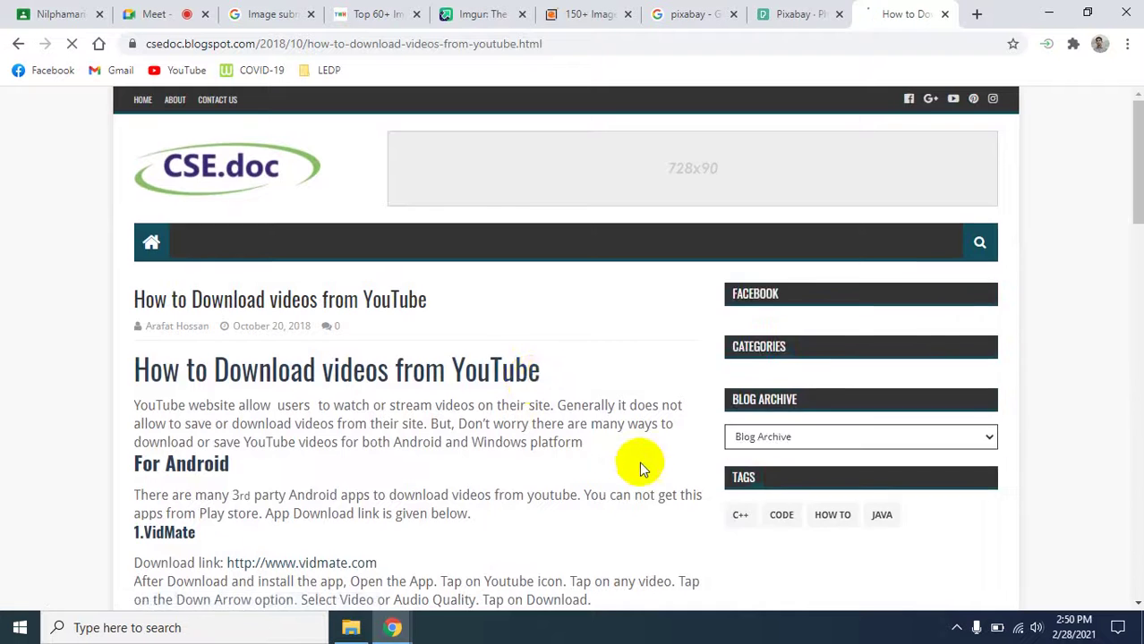
# Step: Copy the article's opening paragraph
pyautogui.scroll(-5, 640, 467)
pyautogui.scroll(3, 643, 472)
pyautogui.moveTo(136, 237); pyautogui.dragTo(607, 275)
pyautogui.rightClick(494, 260)
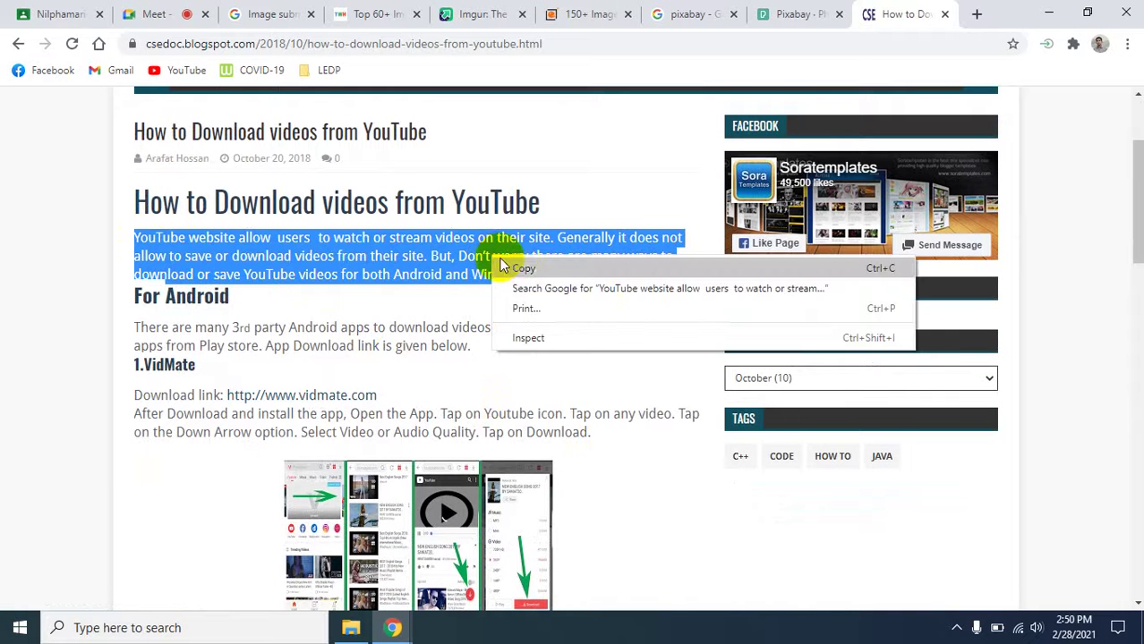
pyautogui.click(522, 268)
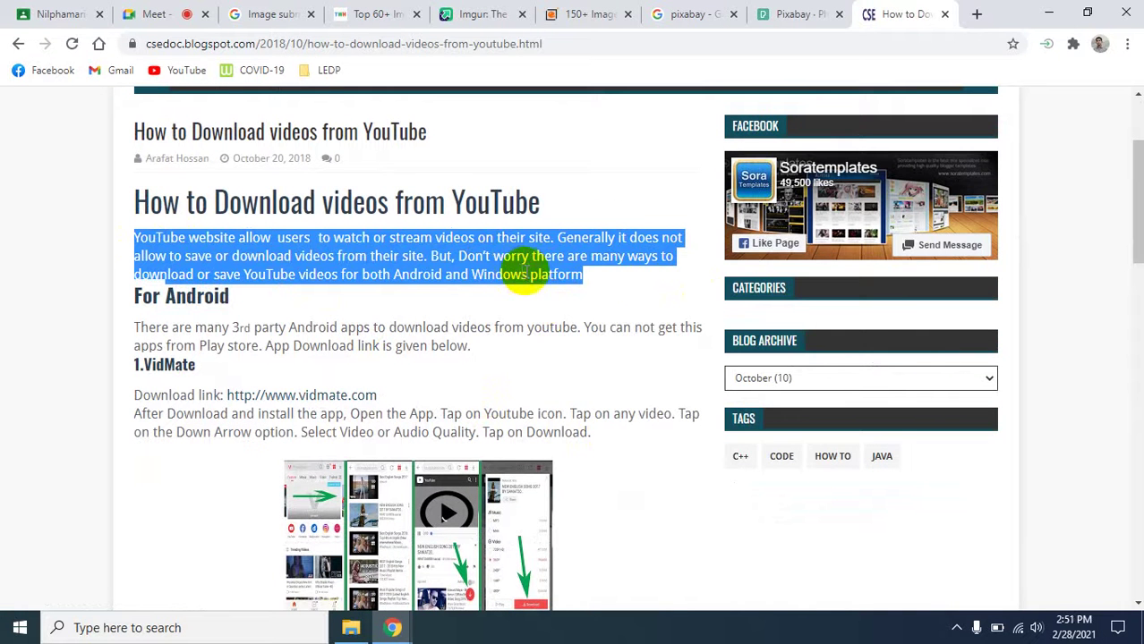
# Step: Paste the blog paragraph into the Imgur description, followed by the article's csedoc link
pyautogui.click(474, 13)
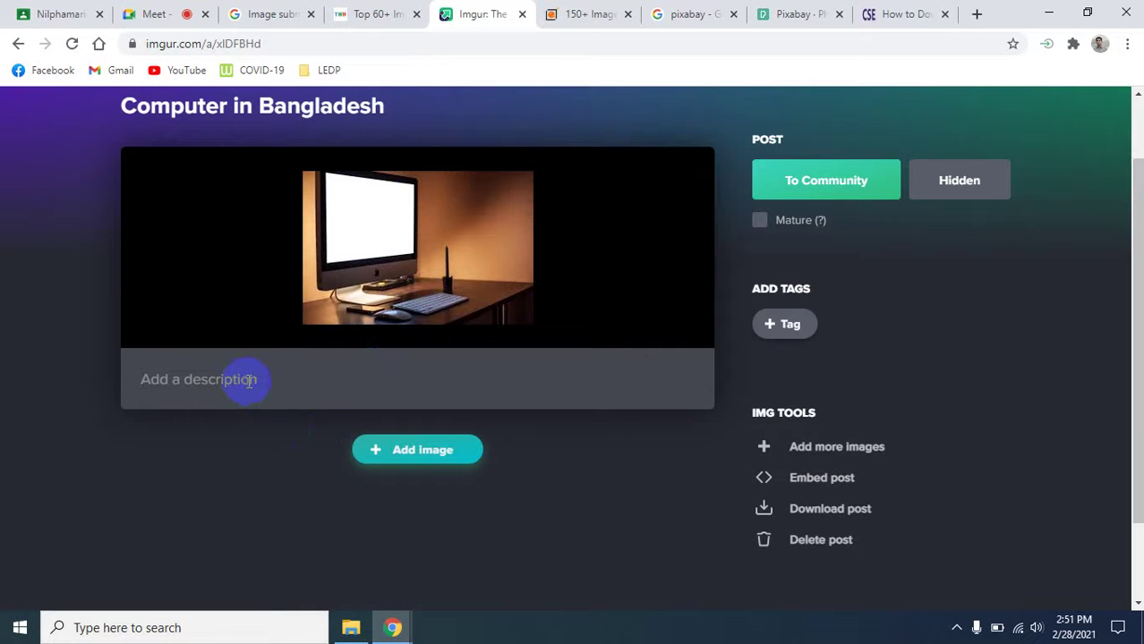
pyautogui.hotkey('ctrl', 'v')
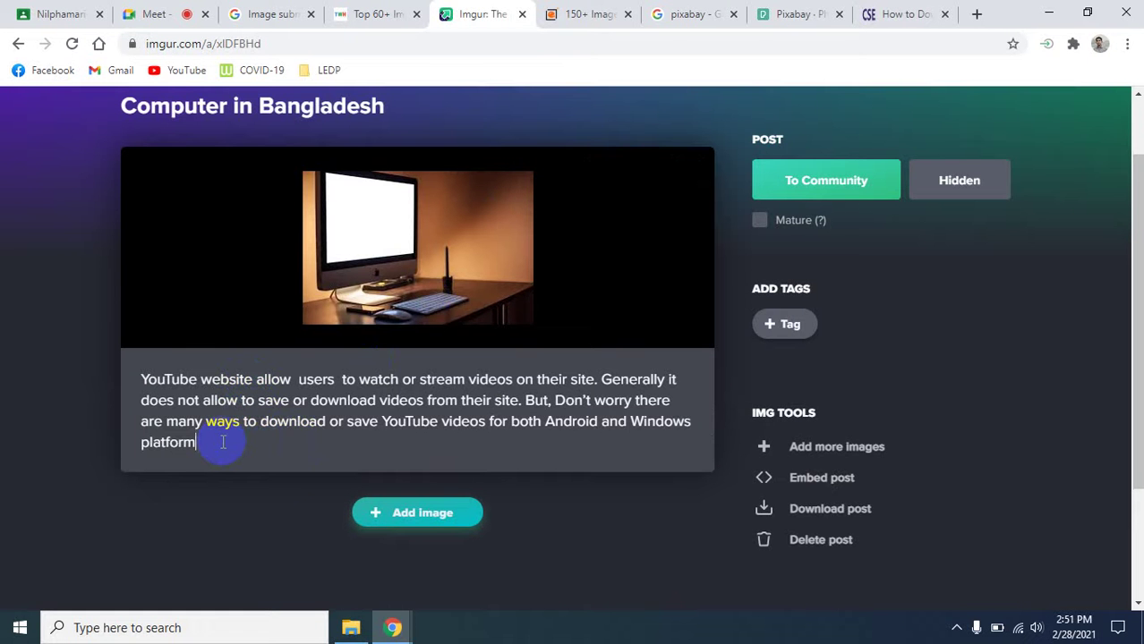
pyautogui.click(911, 13)
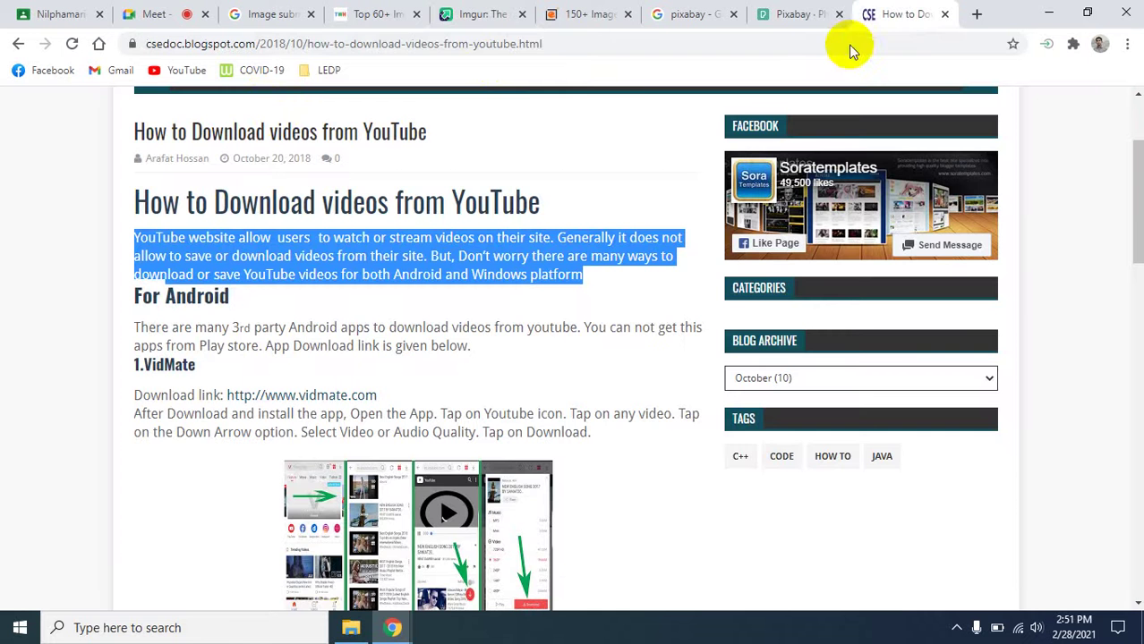
pyautogui.click(594, 43)
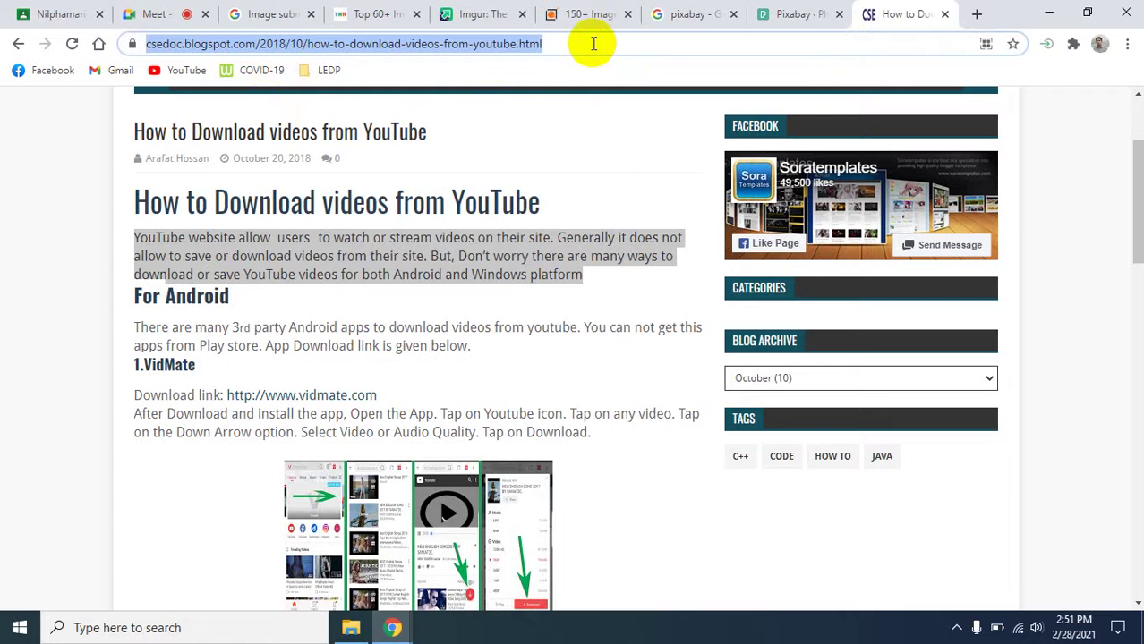
pyautogui.click(687, 15)
pyautogui.click(480, 13)
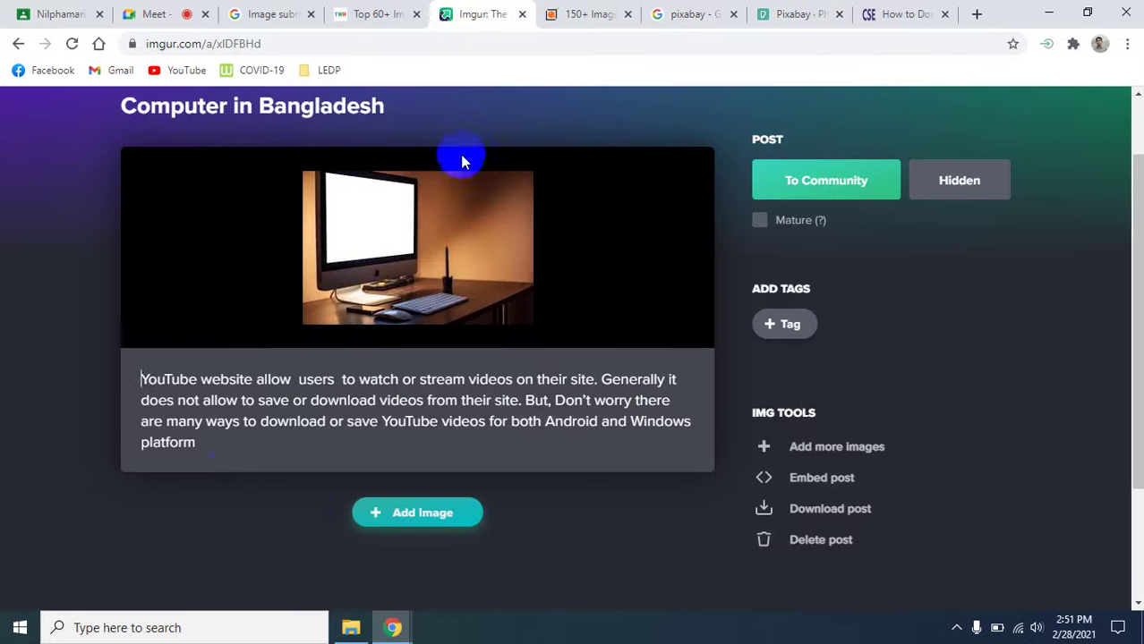
pyautogui.click(221, 444)
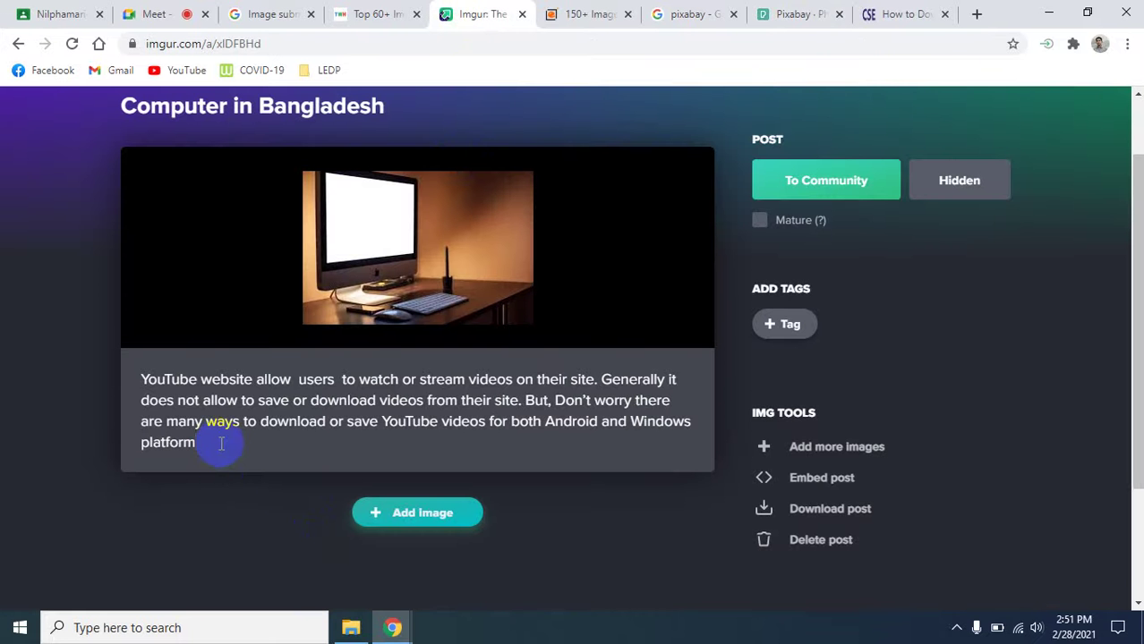
pyautogui.hotkey('ctrl', 'v')
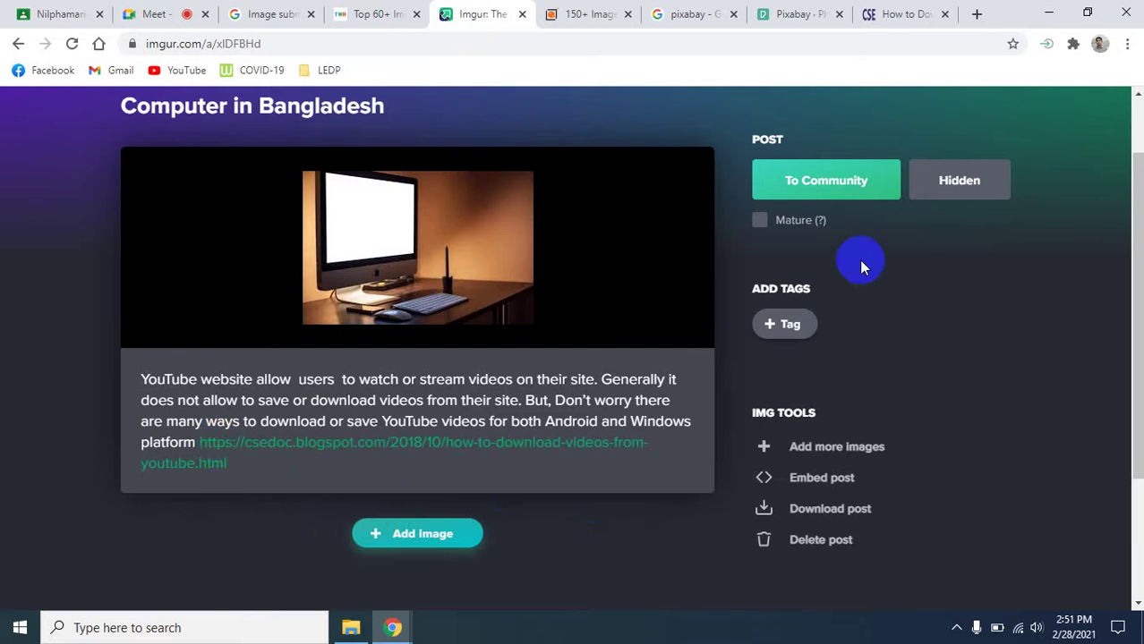
# Step: Begin adding a tag, then read further down the blog article before returning to Imgur
pyautogui.scroll(1, 894, 273)
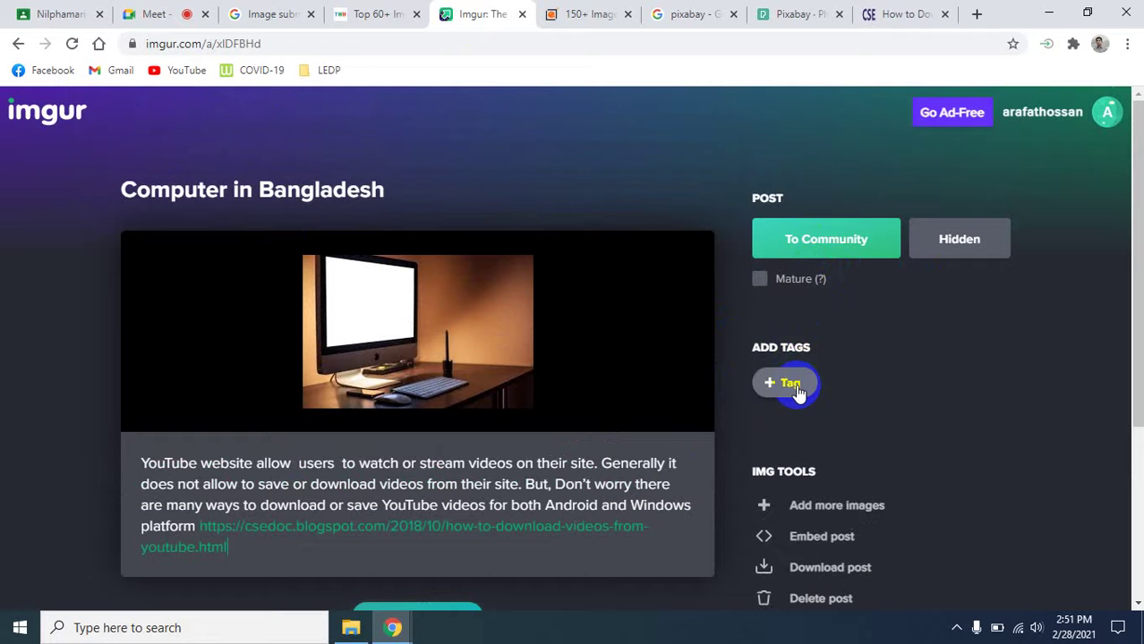
pyautogui.click(797, 392)
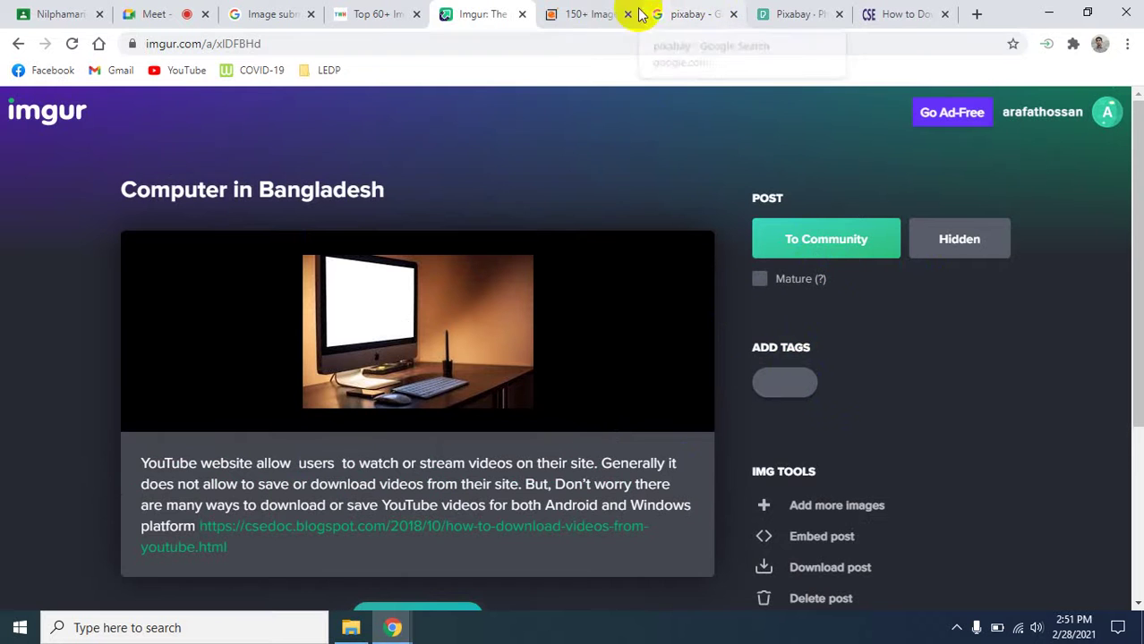
pyautogui.click(891, 11)
pyautogui.scroll(-5, 707, 488)
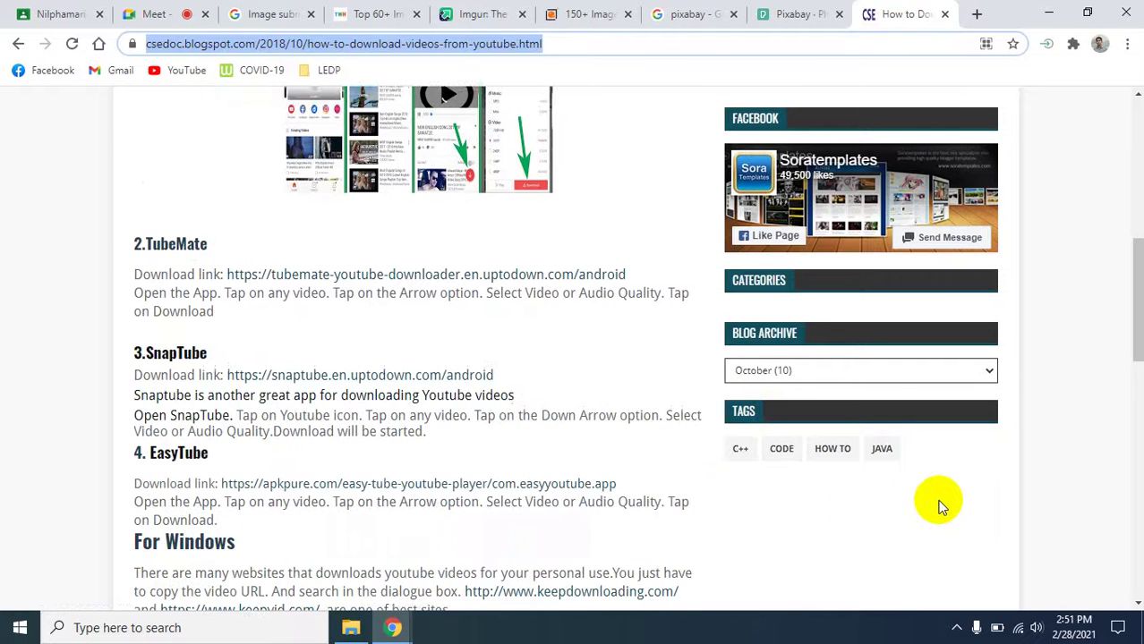
pyautogui.scroll(-8, 939, 506)
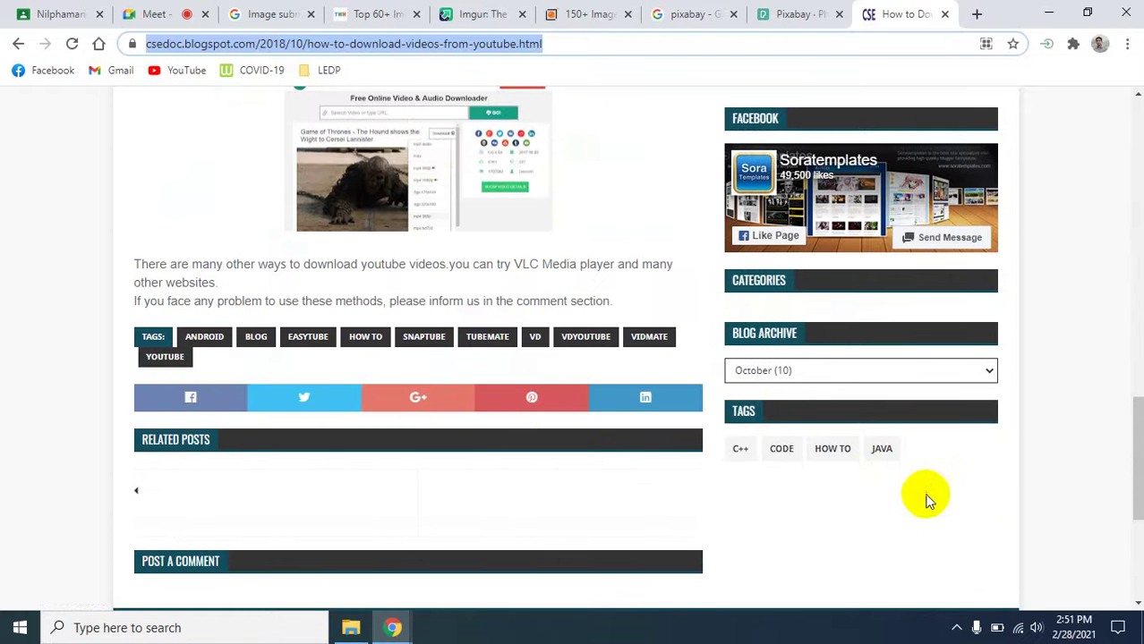
pyautogui.click(185, 337)
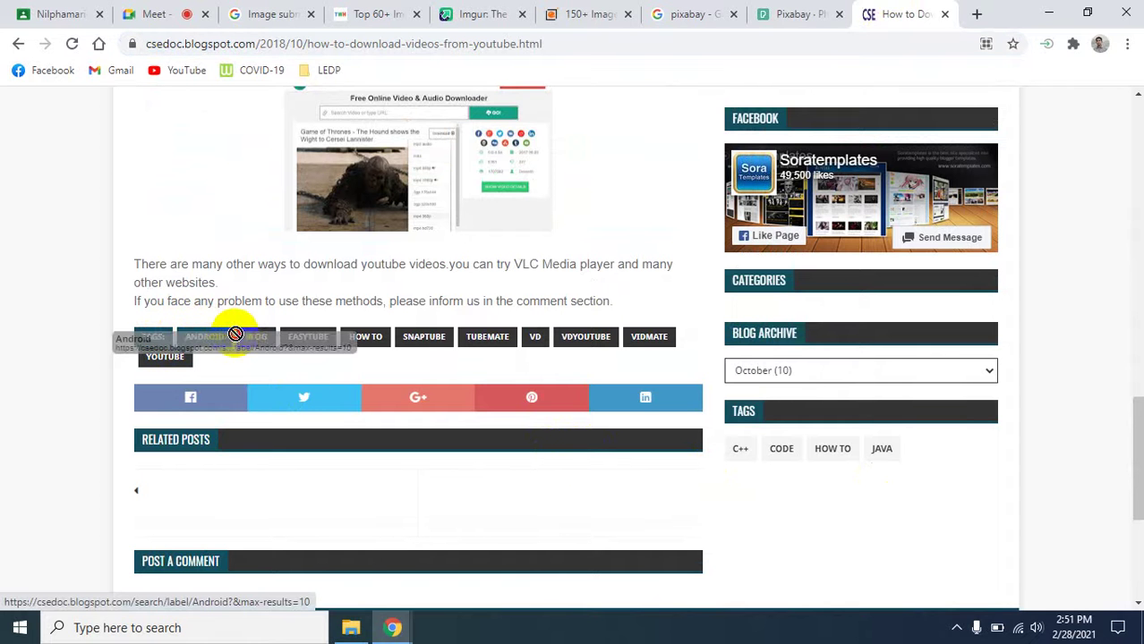
pyautogui.scroll(-2, 774, 486)
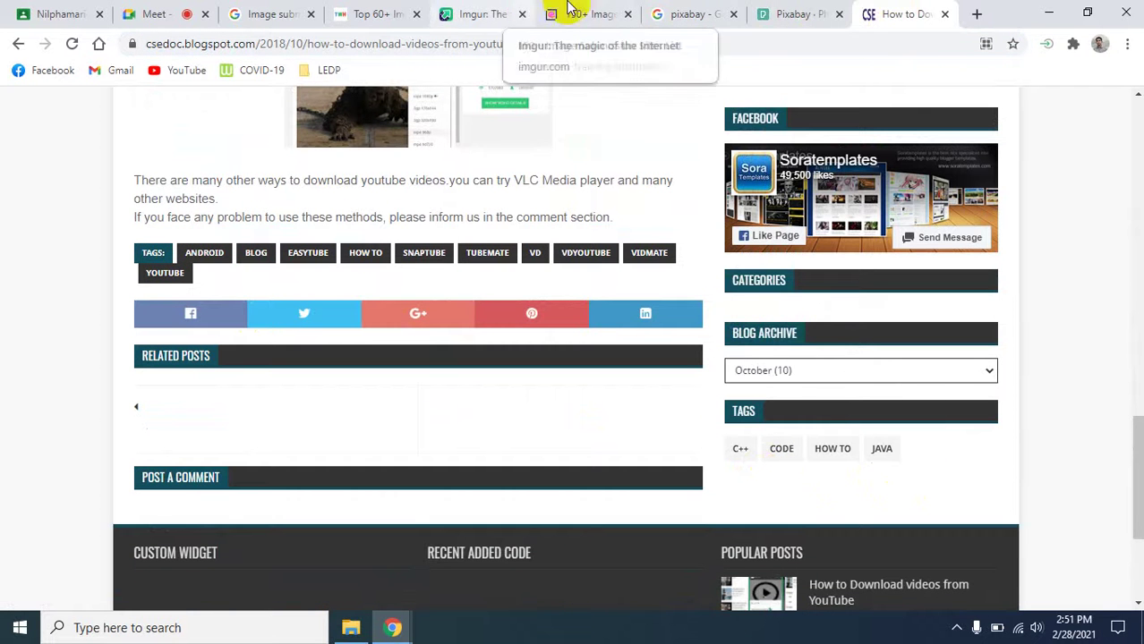
pyautogui.click(456, 13)
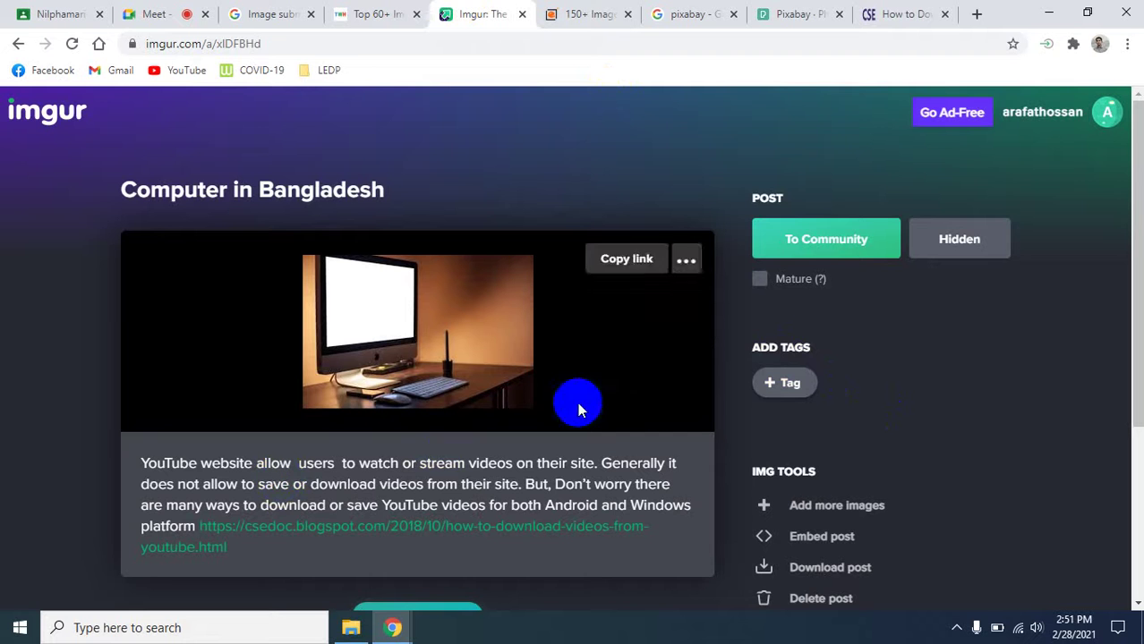
# Step: Tag the post with 'computers' and 'bangladesh', each picked from the recommended tags
pyautogui.click(787, 395)
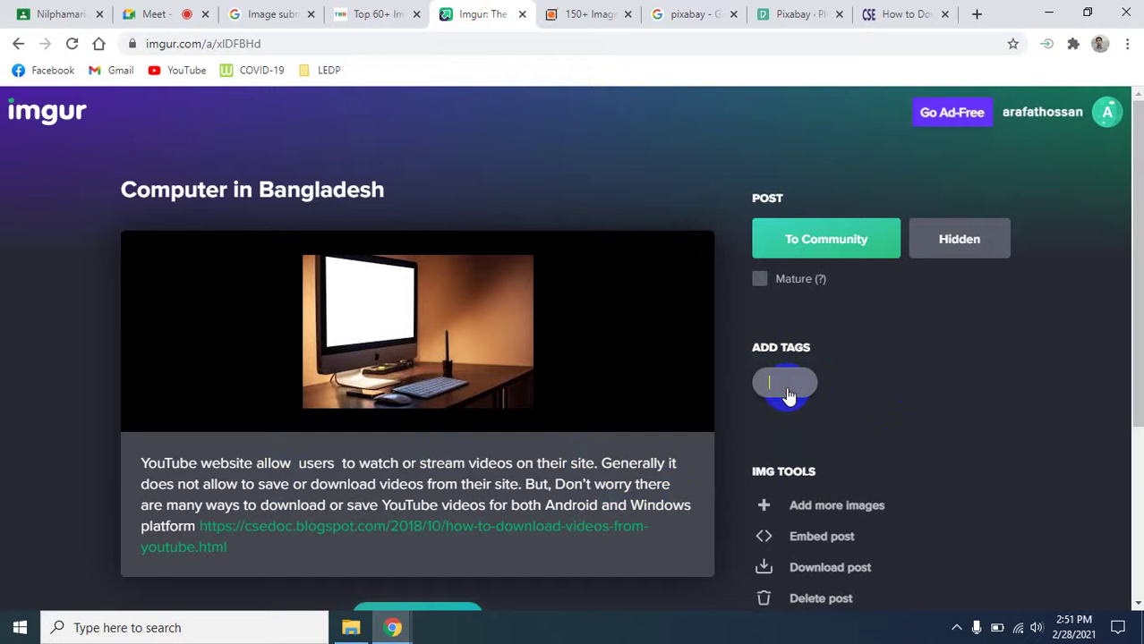
pyautogui.write('Compu')
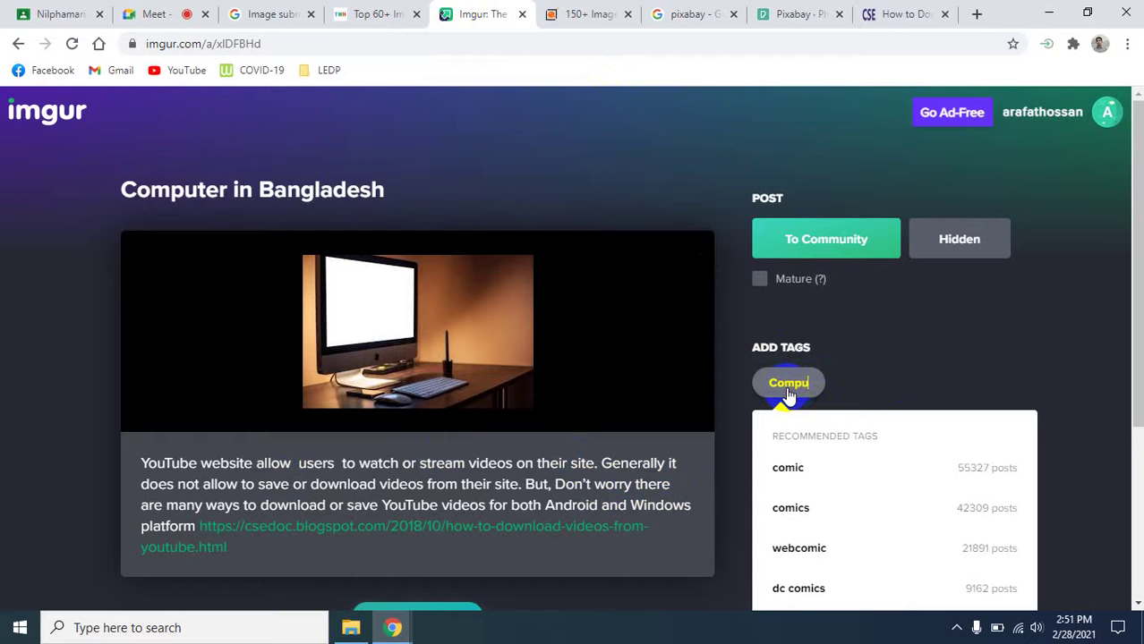
pyautogui.write('ter')
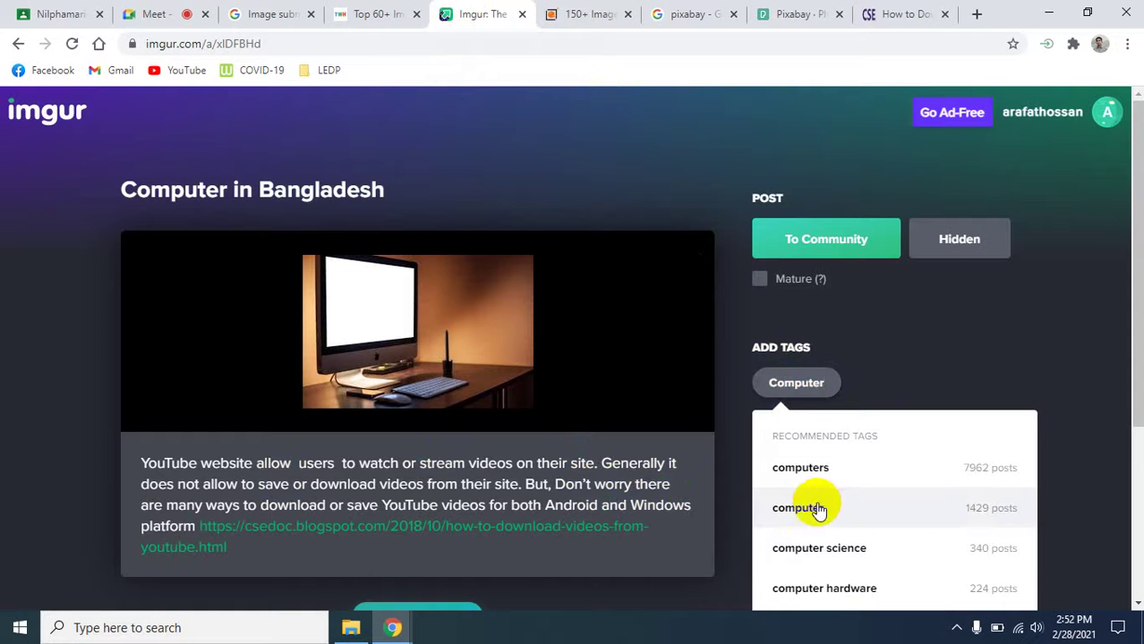
pyautogui.click(804, 479)
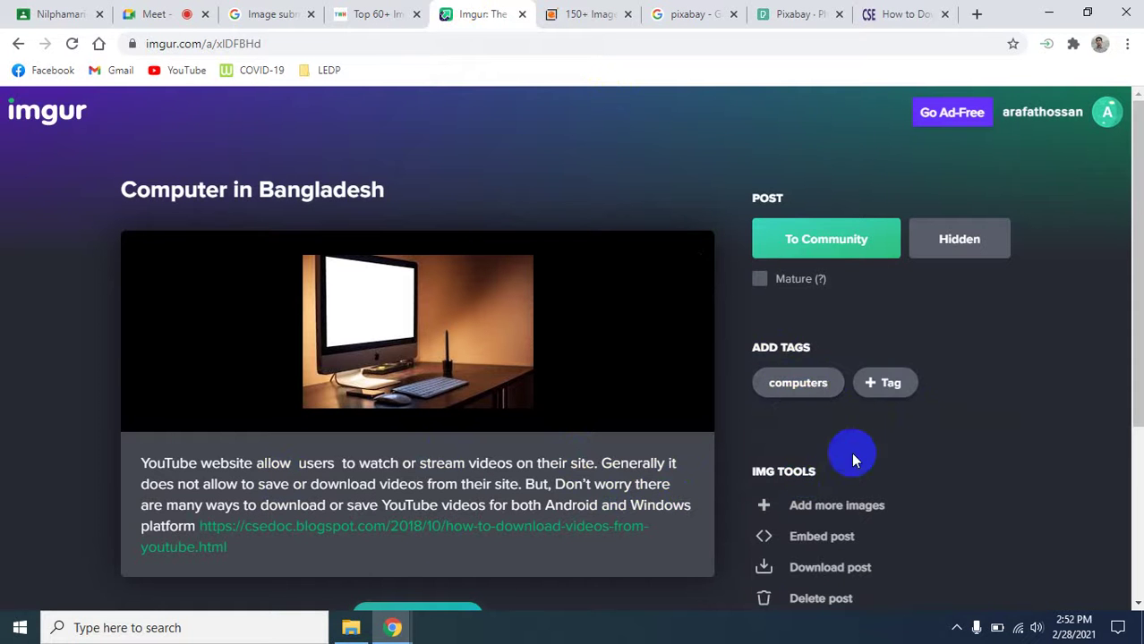
pyautogui.click(879, 388)
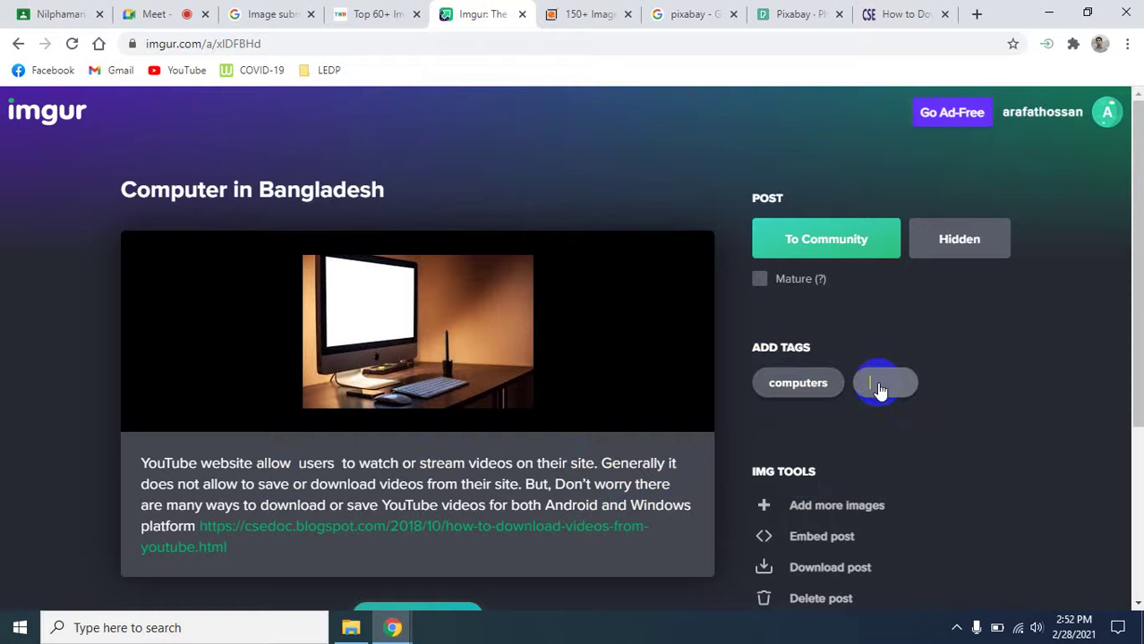
pyautogui.write('Bangladesh')
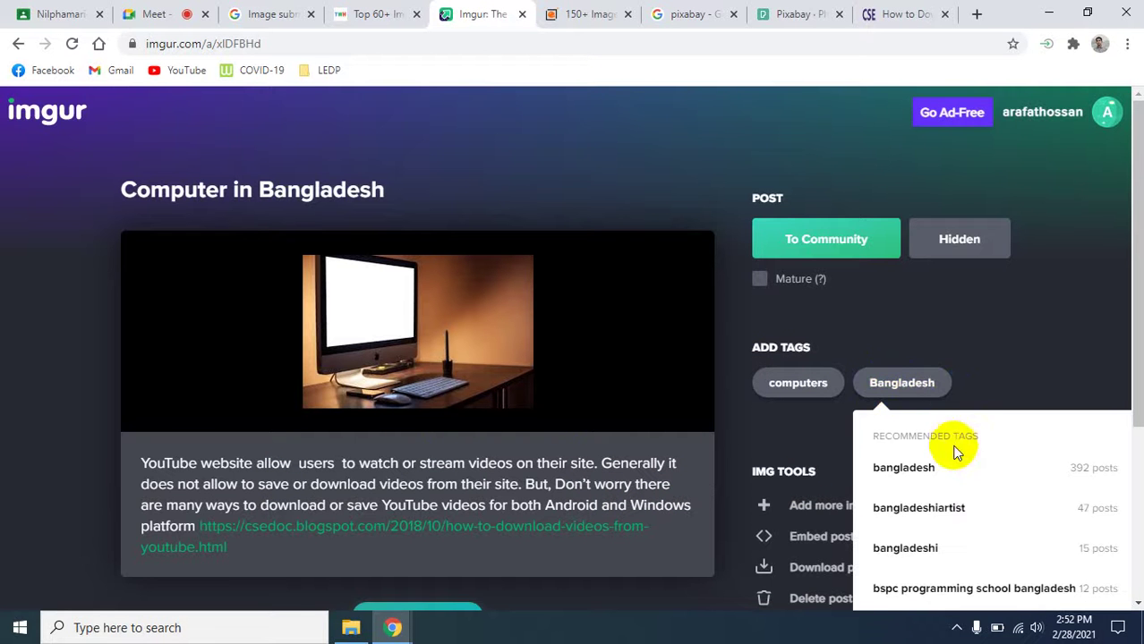
pyautogui.click(928, 479)
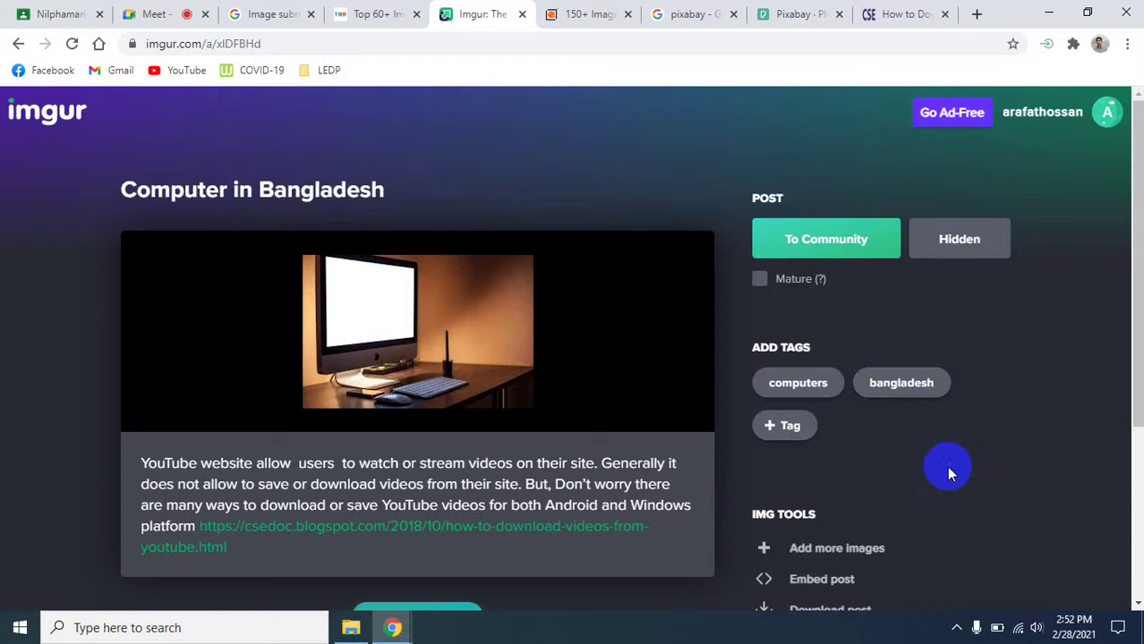
pyautogui.scroll(-2, 946, 466)
pyautogui.scroll(2, 950, 469)
pyautogui.click(832, 255)
# Step: Share the post publicly to the community and select the blog link in its description
pyautogui.moveTo(713, 344)
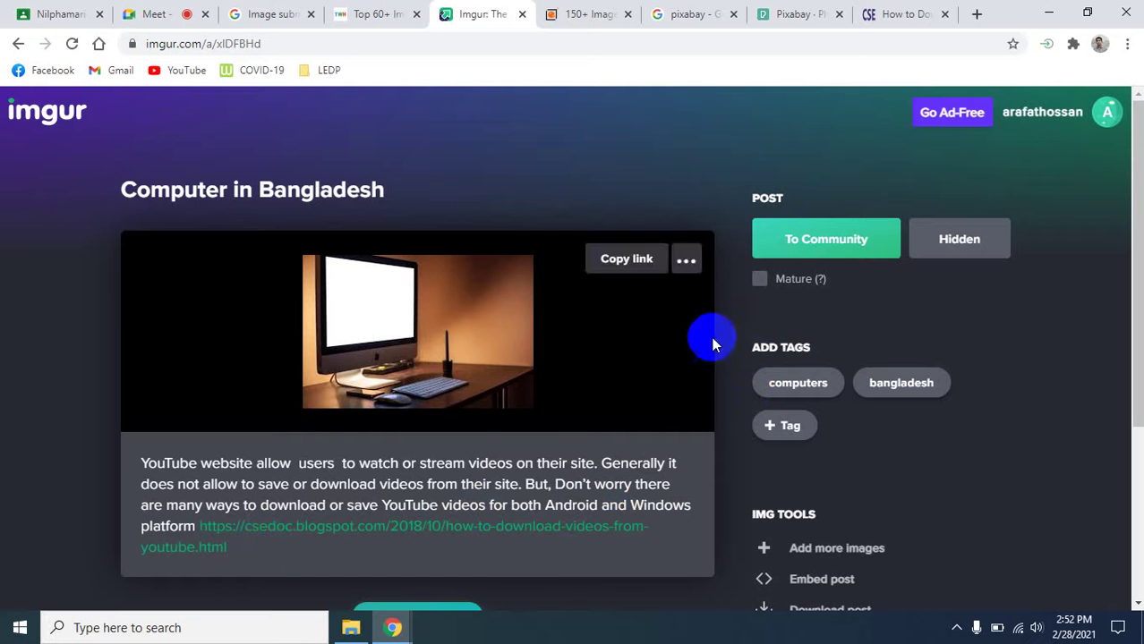
pyautogui.click(835, 242)
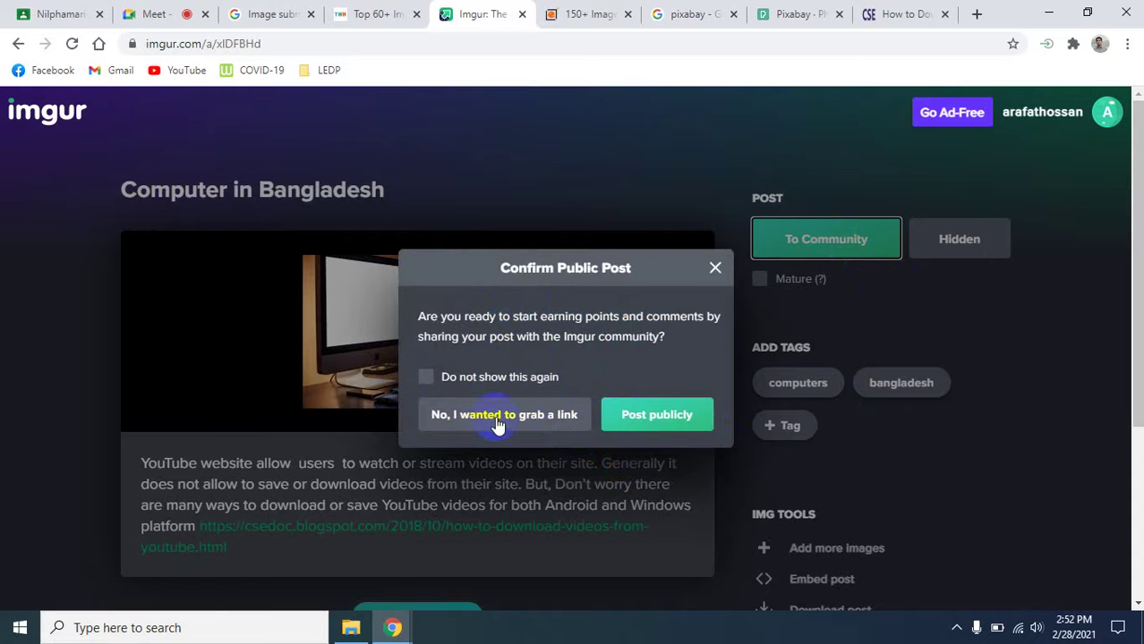
pyautogui.click(661, 425)
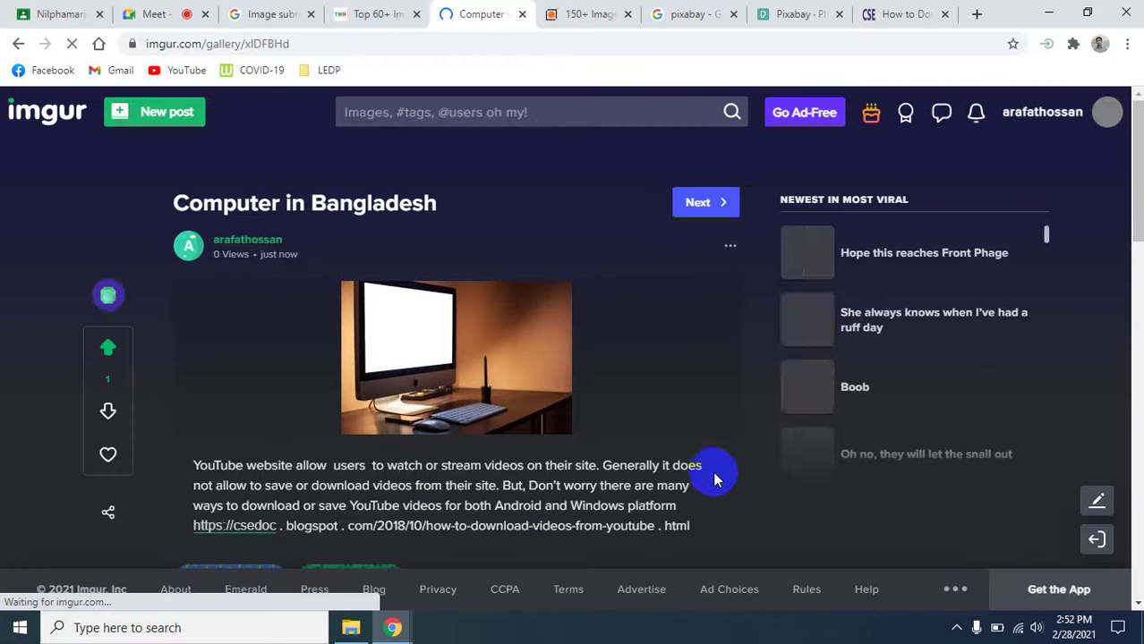
pyautogui.scroll(-1, 712, 471)
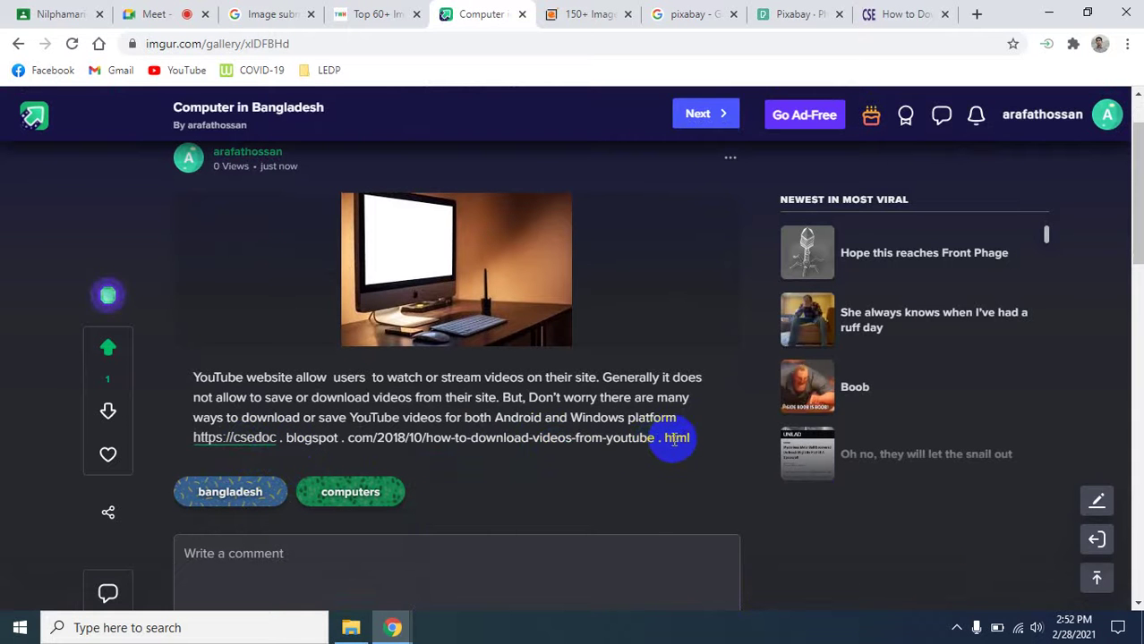
pyautogui.moveTo(689, 441); pyautogui.dragTo(209, 455)
# Step: Search Google for the copied blog link in a new tab
pyautogui.click(977, 15)
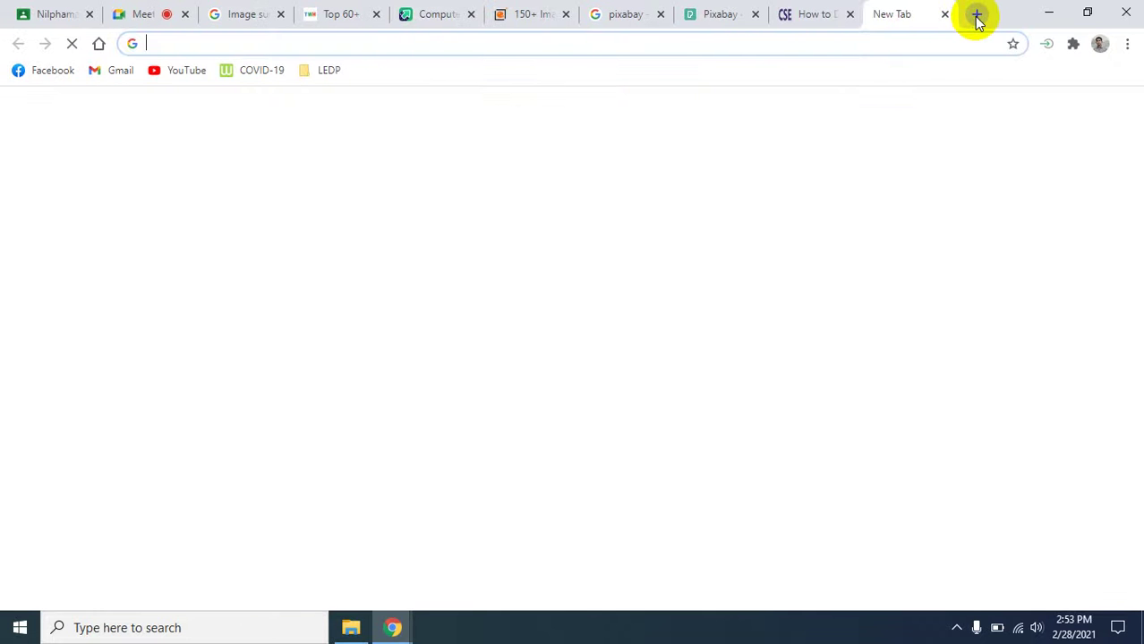
pyautogui.hotkey('ctrl', 'v')
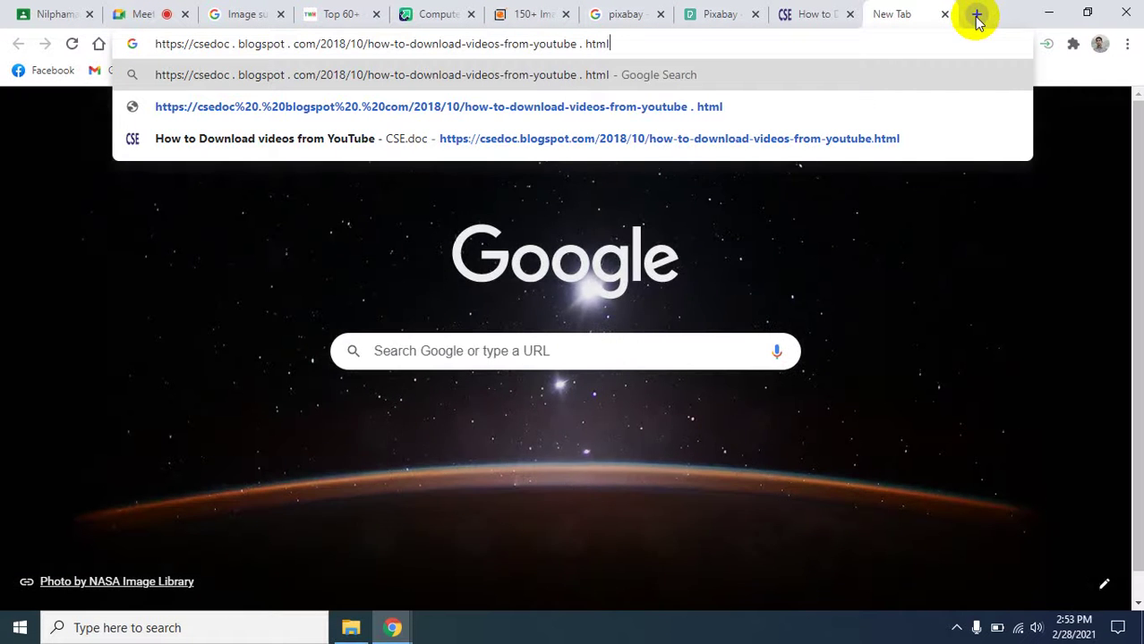
pyautogui.press('Return')
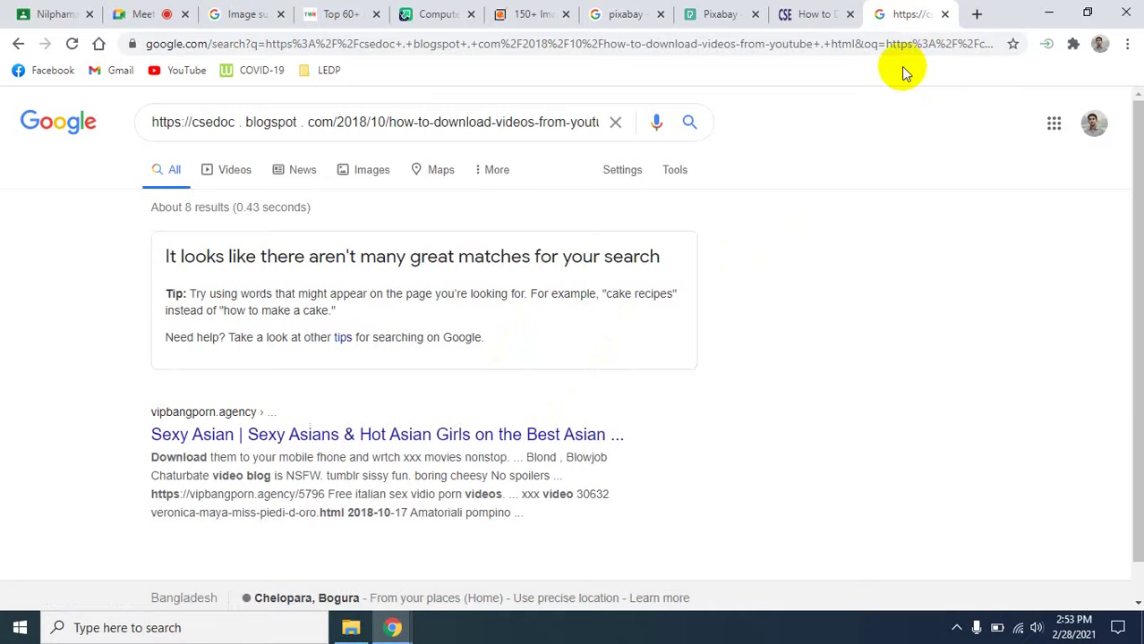
# Step: Look over the blog and image submission articles, then return to the published Imgur post
pyautogui.click(808, 13)
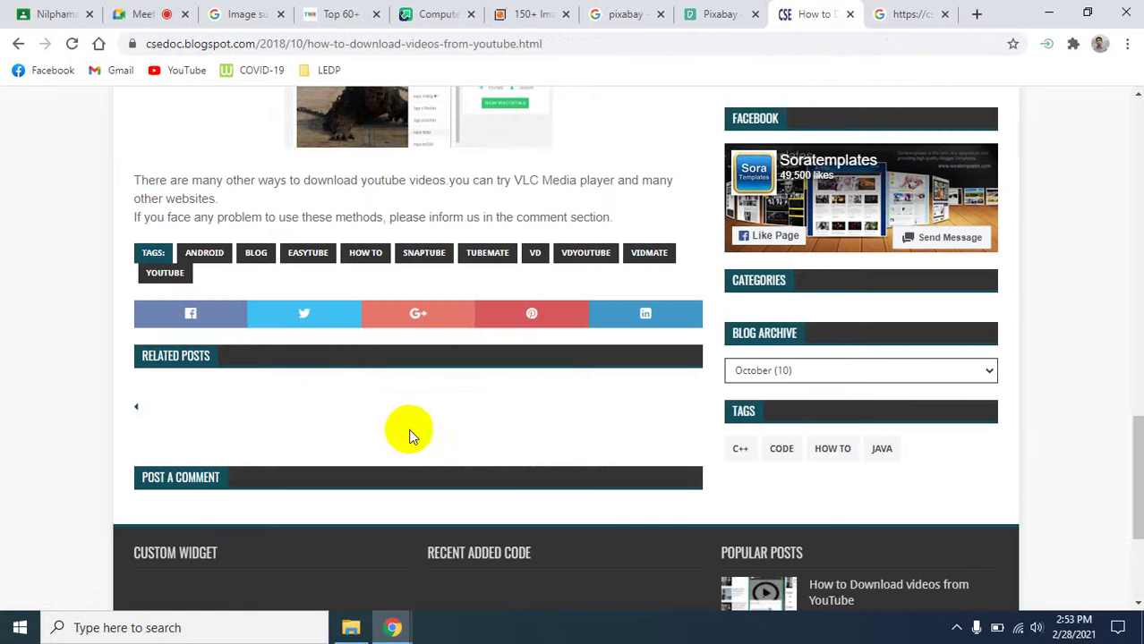
pyautogui.scroll(3, 417, 430)
pyautogui.click(528, 14)
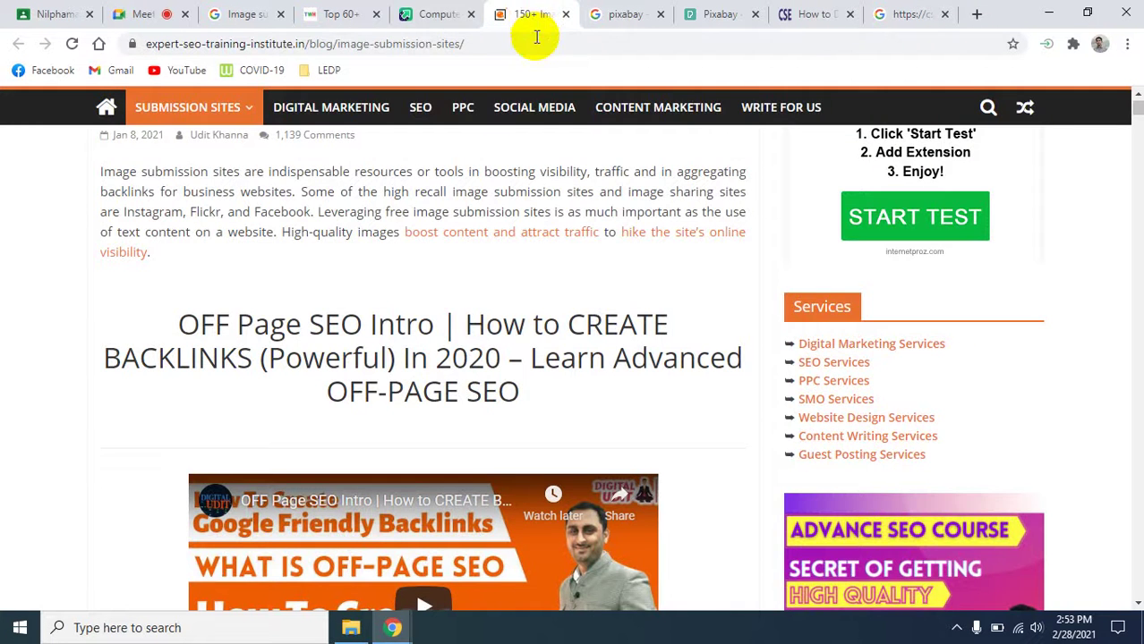
pyautogui.click(437, 15)
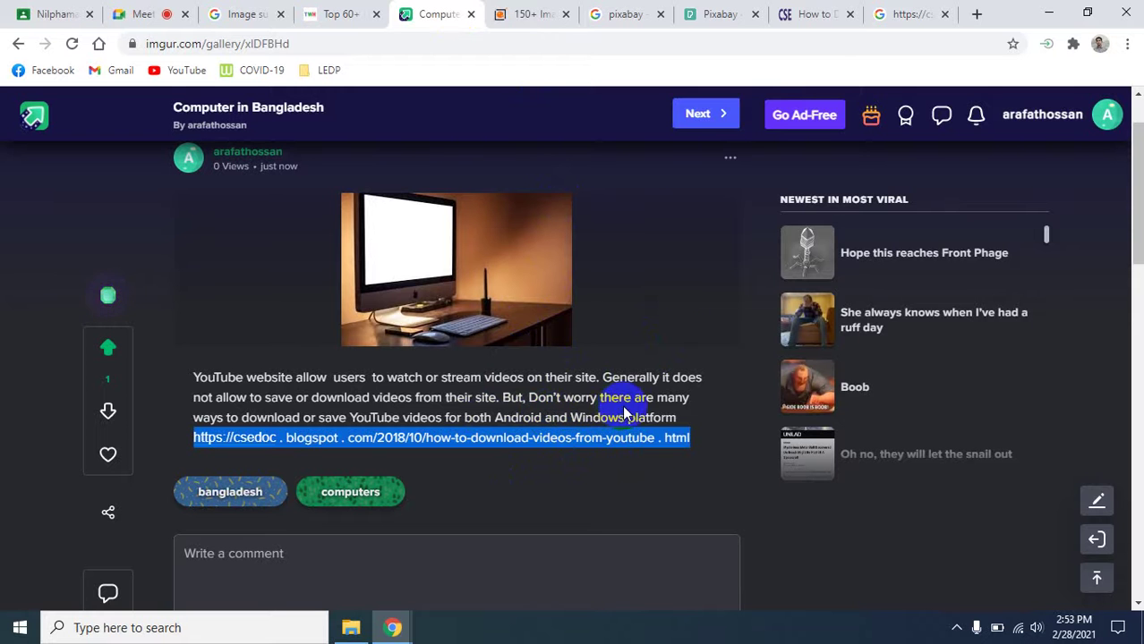
pyautogui.scroll(1, 622, 407)
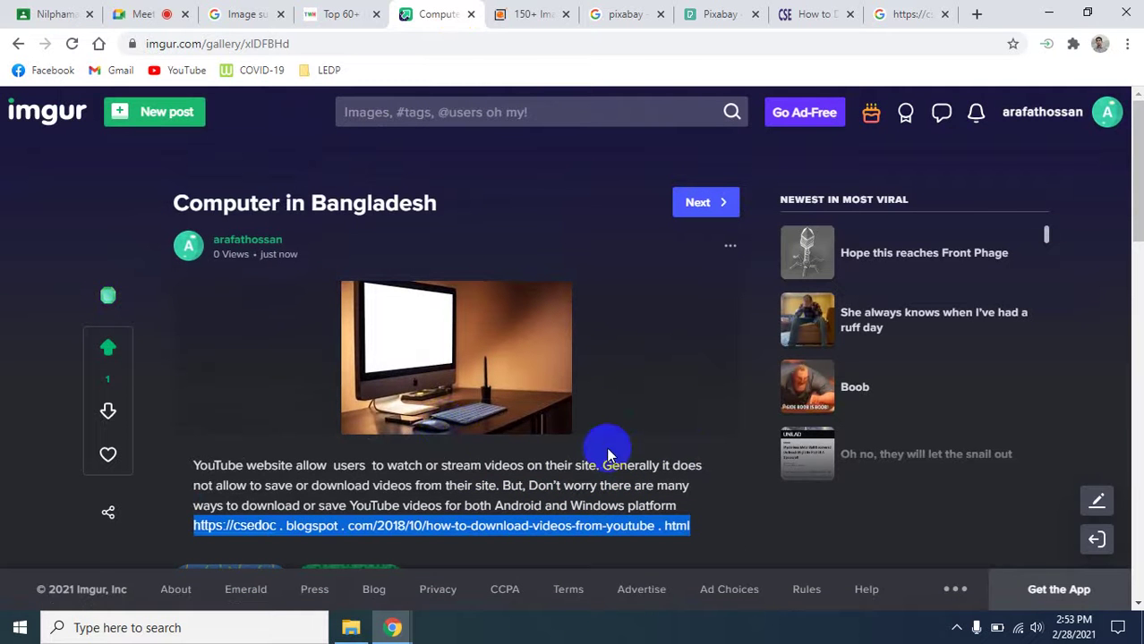
pyautogui.scroll(-1, 611, 452)
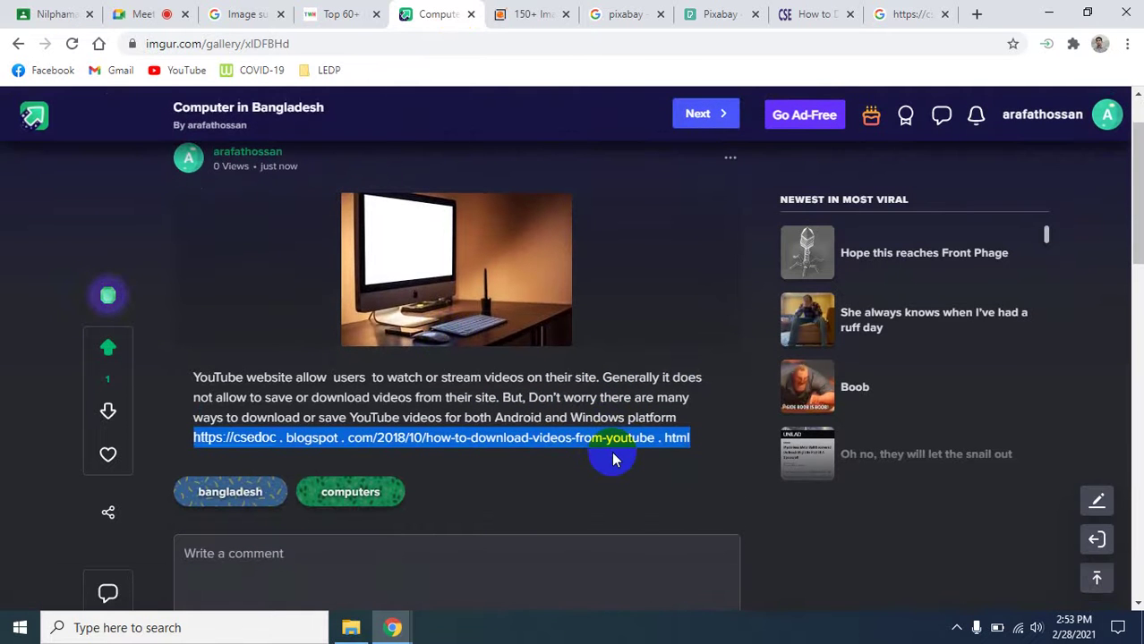
pyautogui.click(697, 456)
pyautogui.scroll(1, 701, 457)
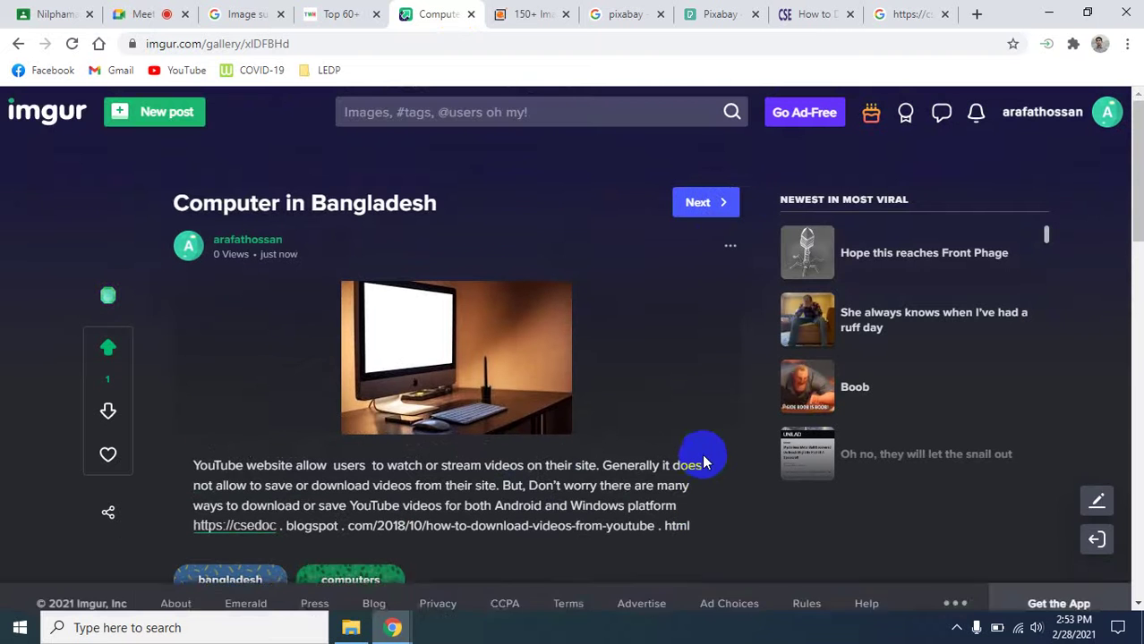
pyautogui.click(730, 246)
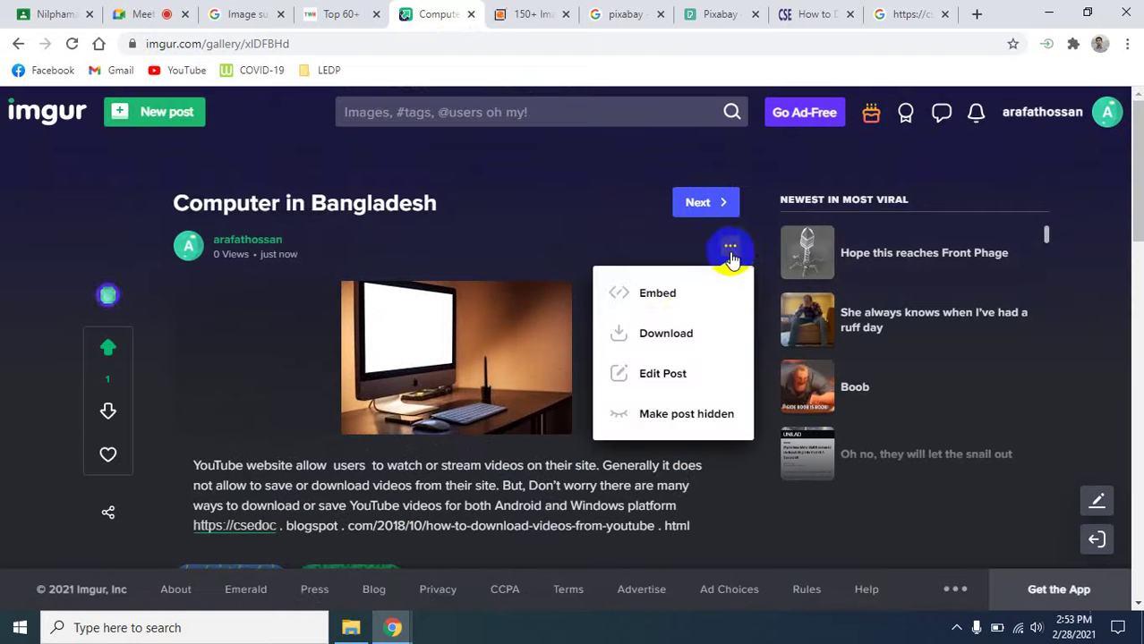
# Step: Replace the long blog URL in the description with 'csedoc.com'
pyautogui.click(674, 351)
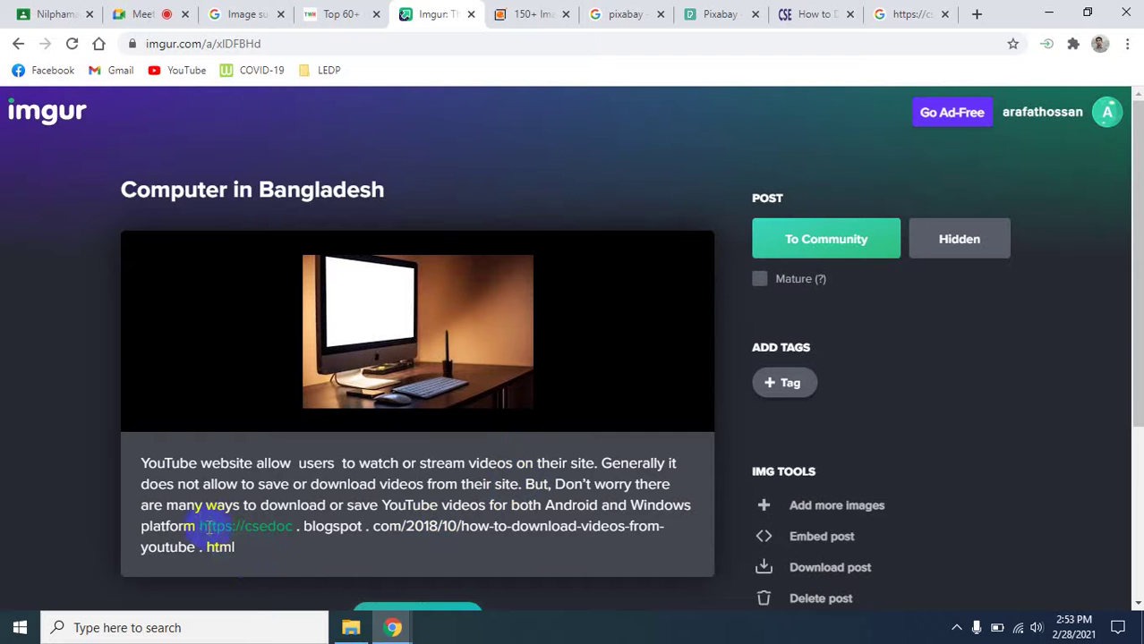
pyautogui.moveTo(201, 527); pyautogui.dragTo(251, 549)
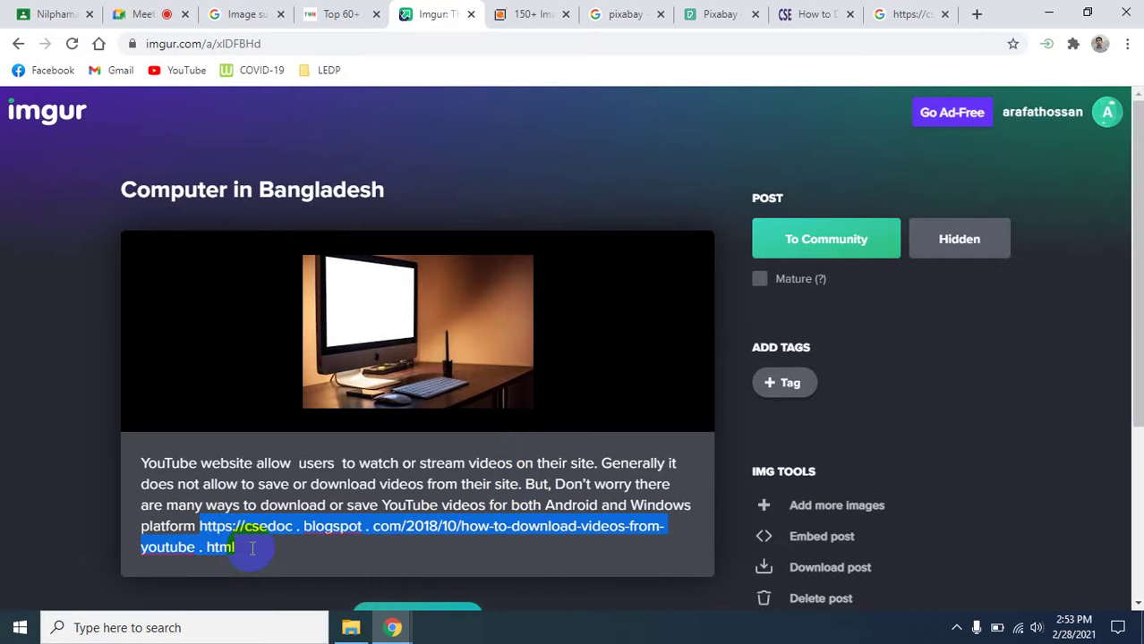
pyautogui.write('csedoc,com')
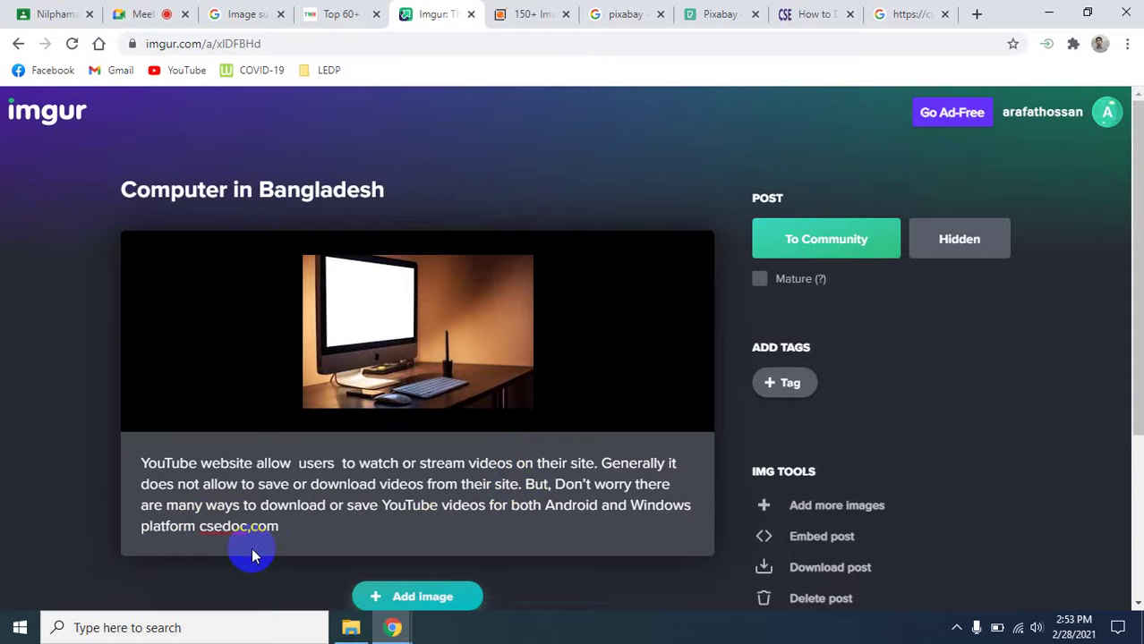
pyautogui.click(252, 528)
pyautogui.press('BackSpace')
pyautogui.write('.')
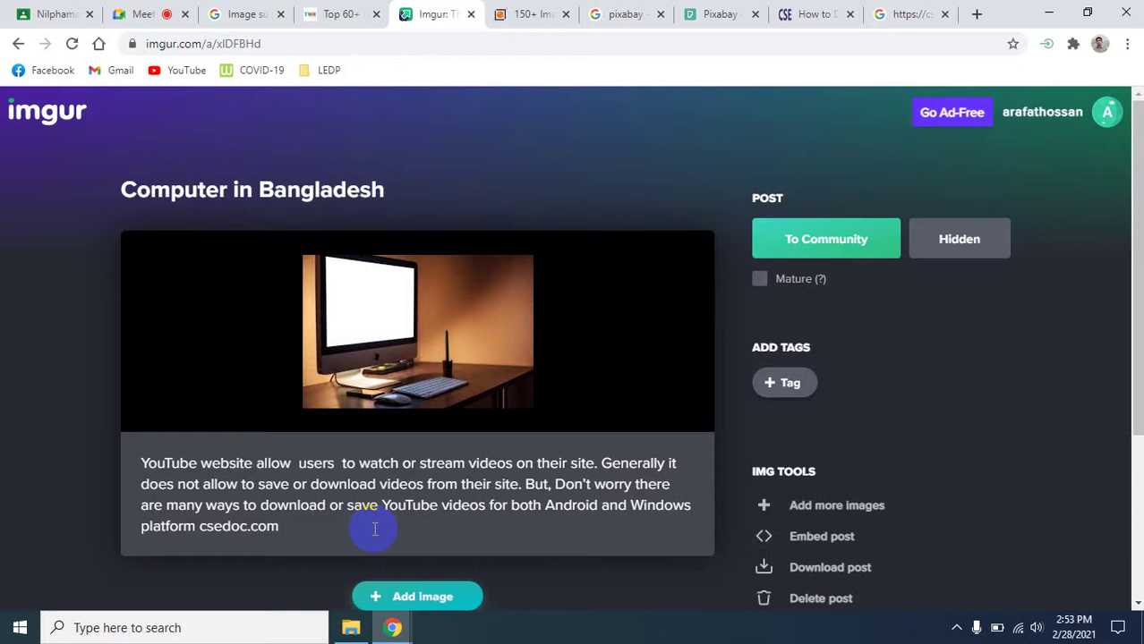
# Step: Add an empty line after 'csedoc.com' at the end of the description
pyautogui.moveTo(335, 345)
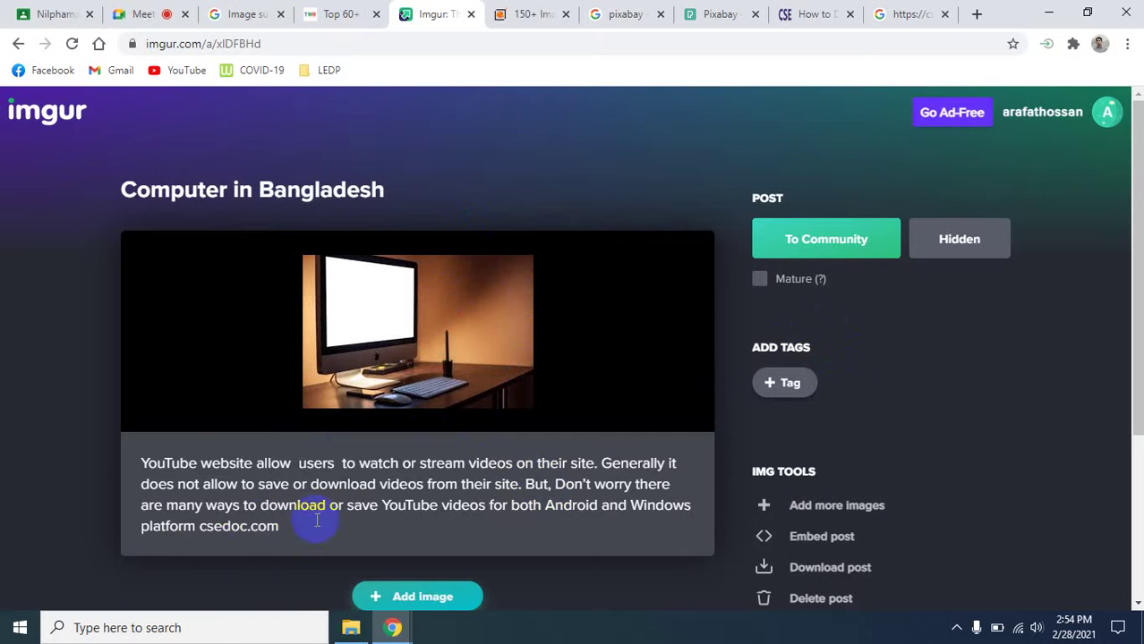
pyautogui.moveTo(285, 528); pyautogui.dragTo(204, 530)
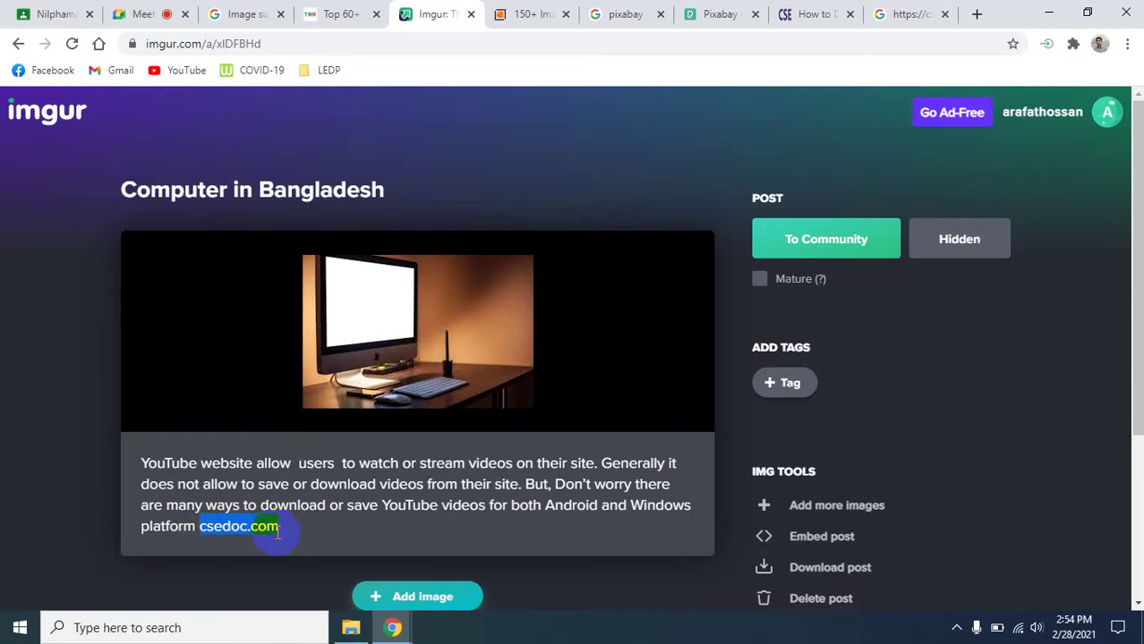
pyautogui.click(305, 531)
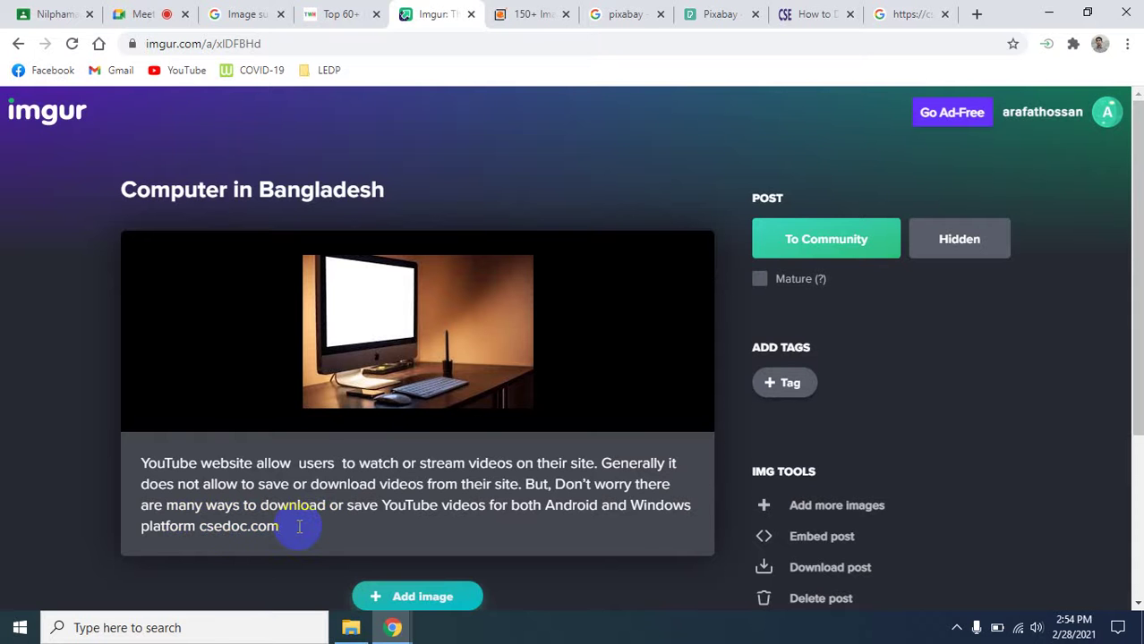
pyautogui.click(299, 528)
pyautogui.press('Return')
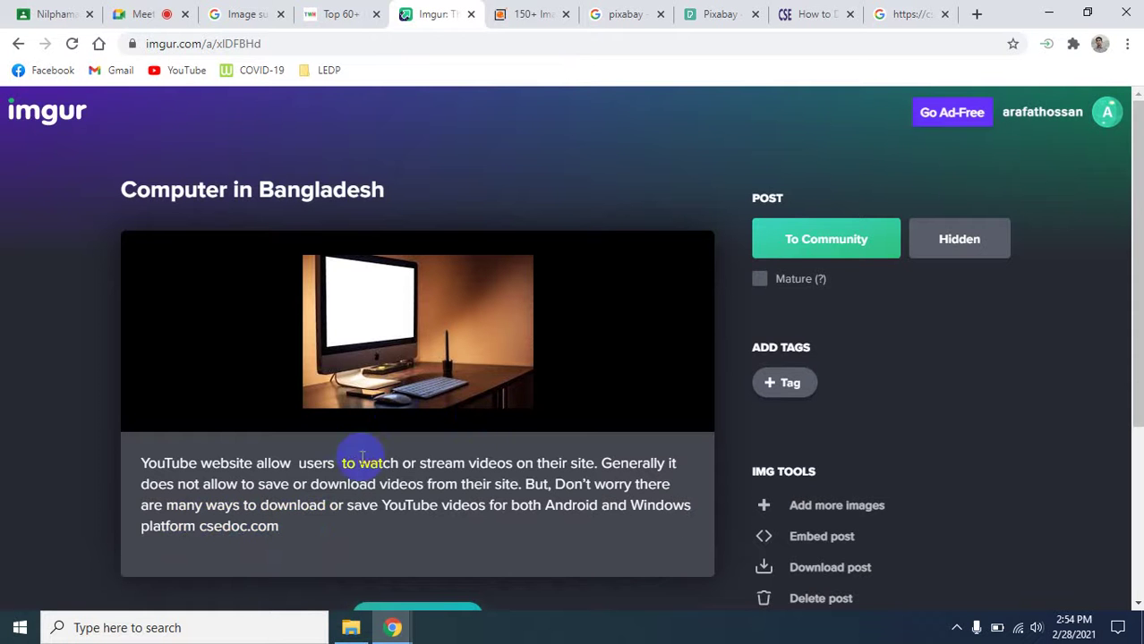
# Step: Post publicly to the community, copy the post link, and open an incognito window
pyautogui.click(807, 256)
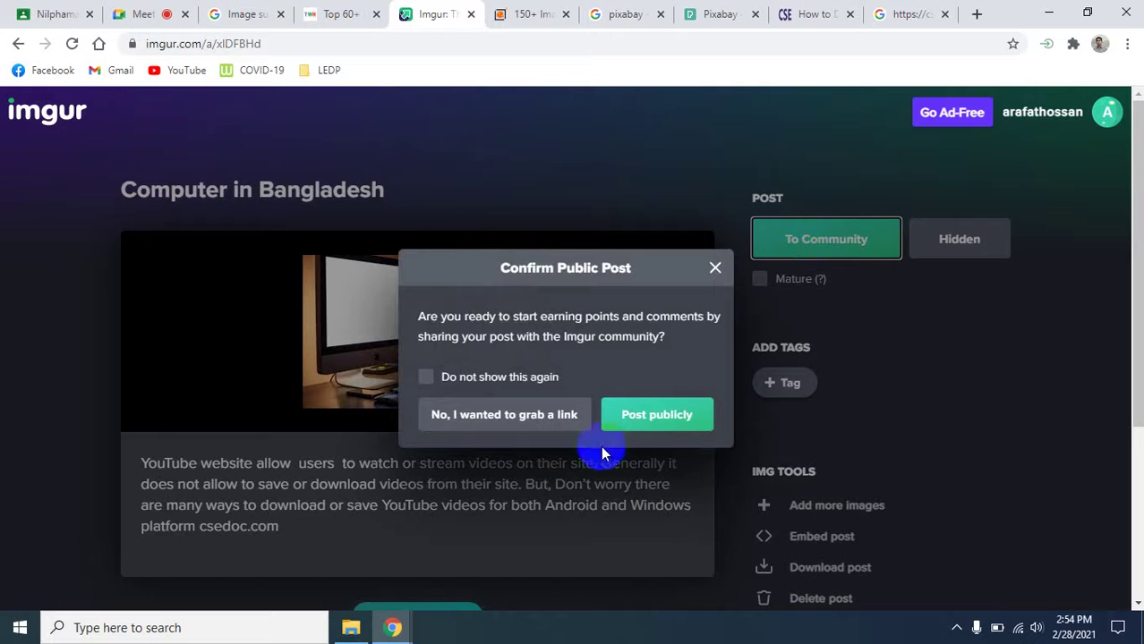
pyautogui.click(662, 417)
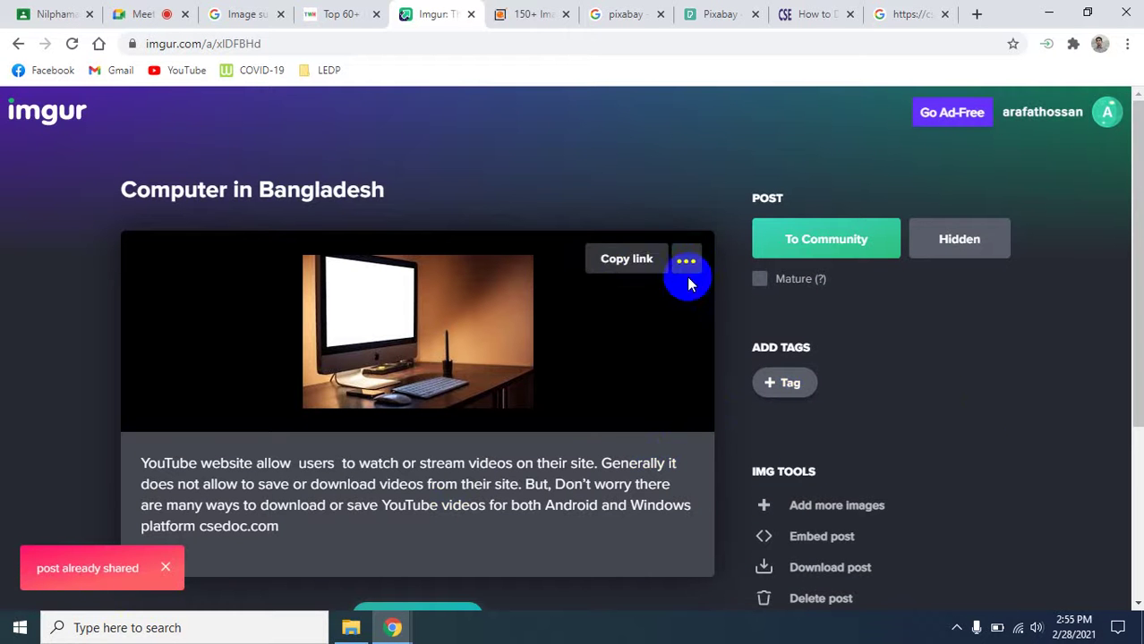
pyautogui.click(648, 262)
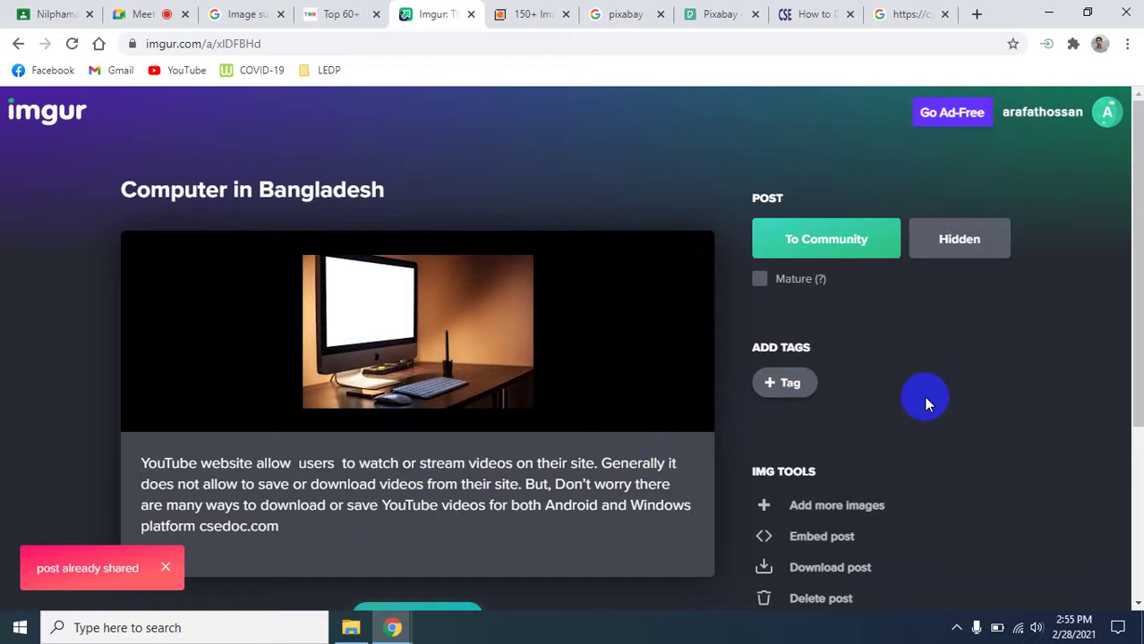
pyautogui.hotkey('ctrl', 'shift', 'n')
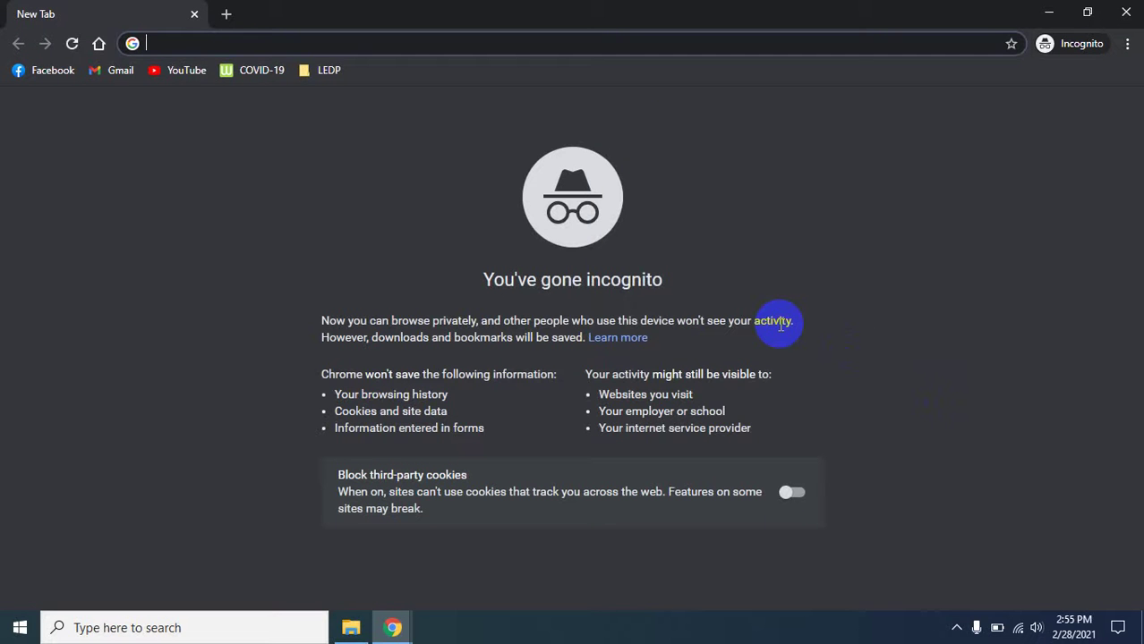
# Step: Load the copied post link signed out, check its 4 views, then try favouriting to reach sign-in
pyautogui.write('https://imgur.com/zH1KPQk')
pyautogui.press('Return')
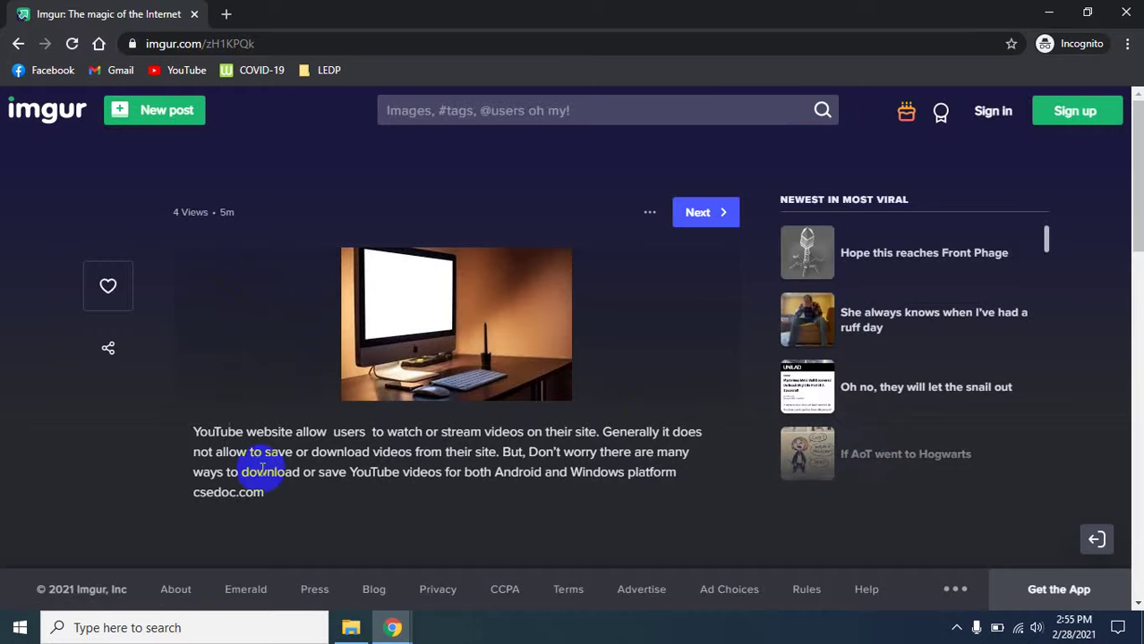
pyautogui.scroll(-3, 587, 484)
pyautogui.scroll(3, 592, 491)
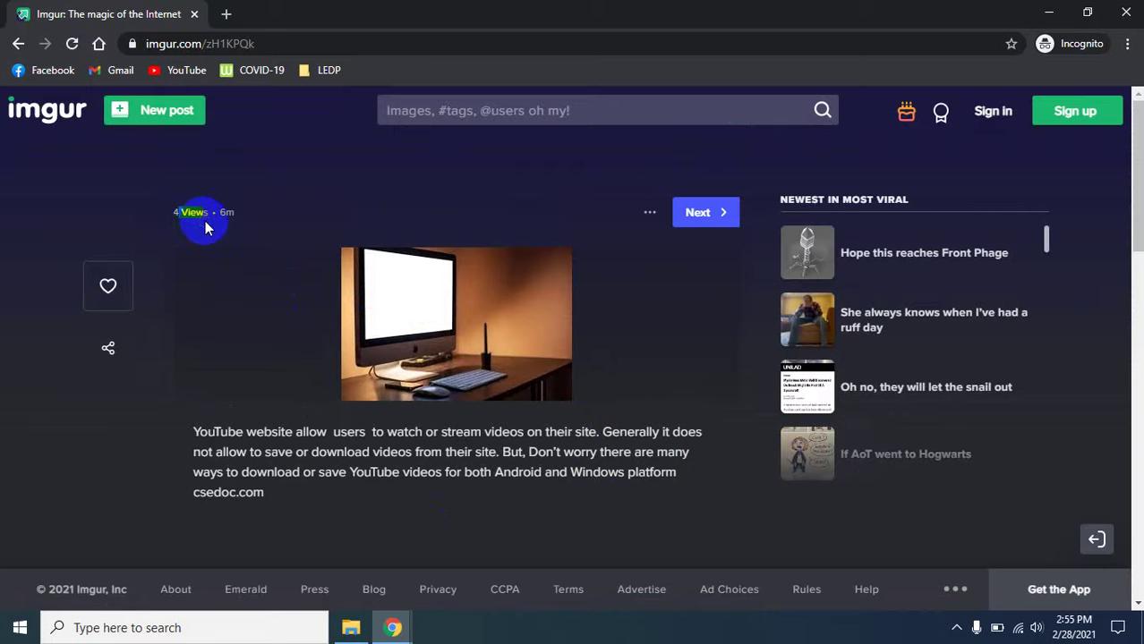
pyautogui.moveTo(191, 213); pyautogui.dragTo(165, 221)
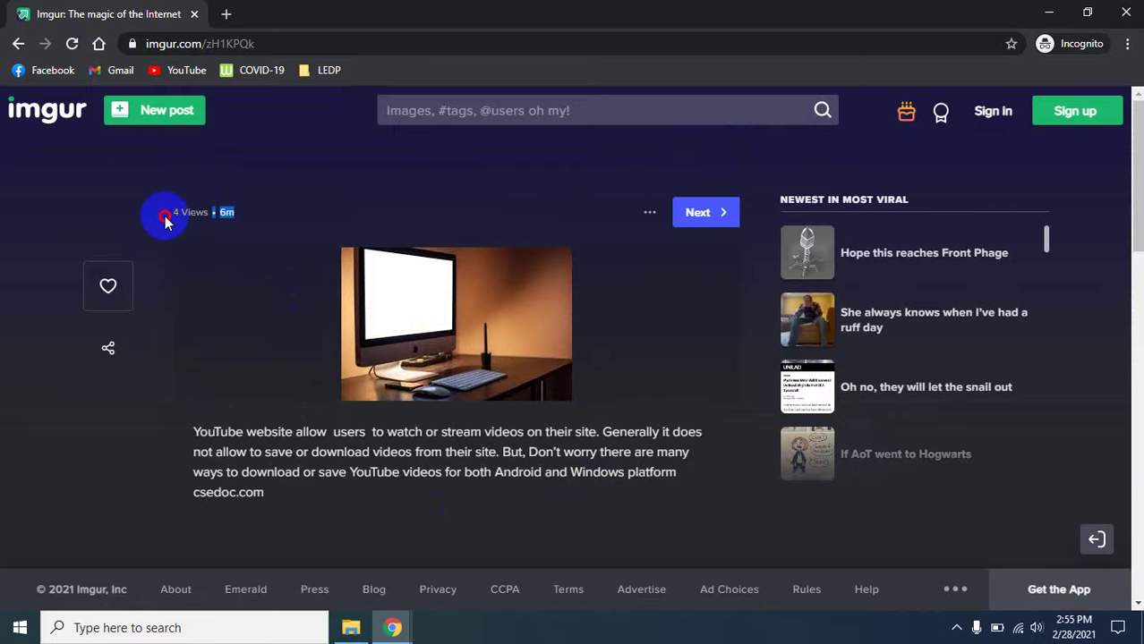
pyautogui.click(165, 221)
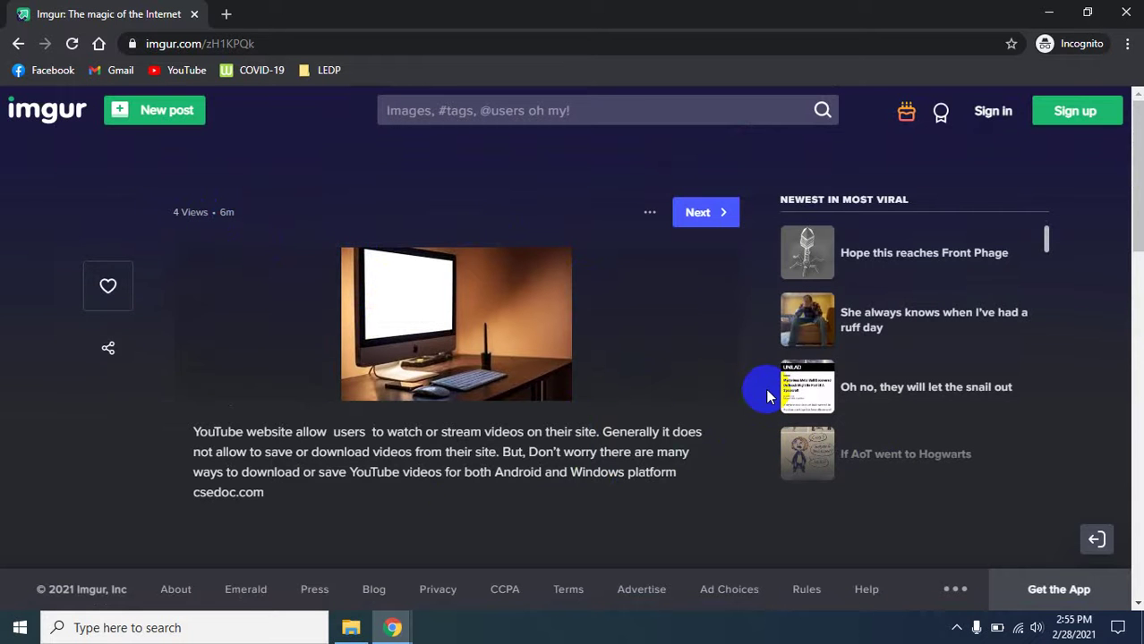
pyautogui.scroll(-2, 766, 394)
pyautogui.scroll(1, 765, 394)
pyautogui.scroll(1, 765, 394)
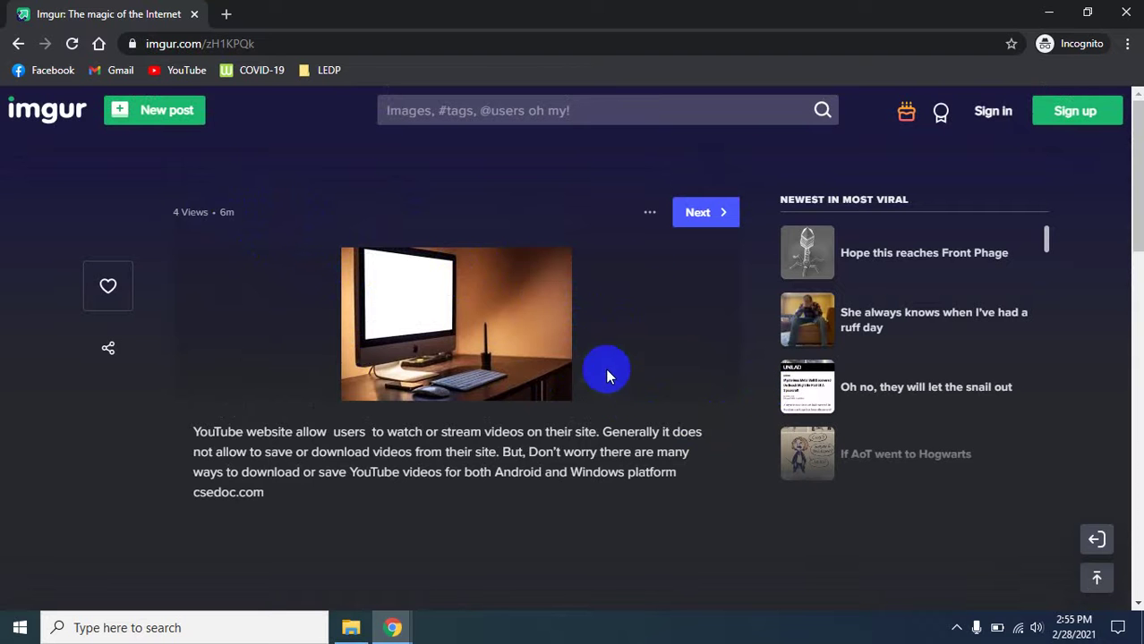
pyautogui.click(112, 286)
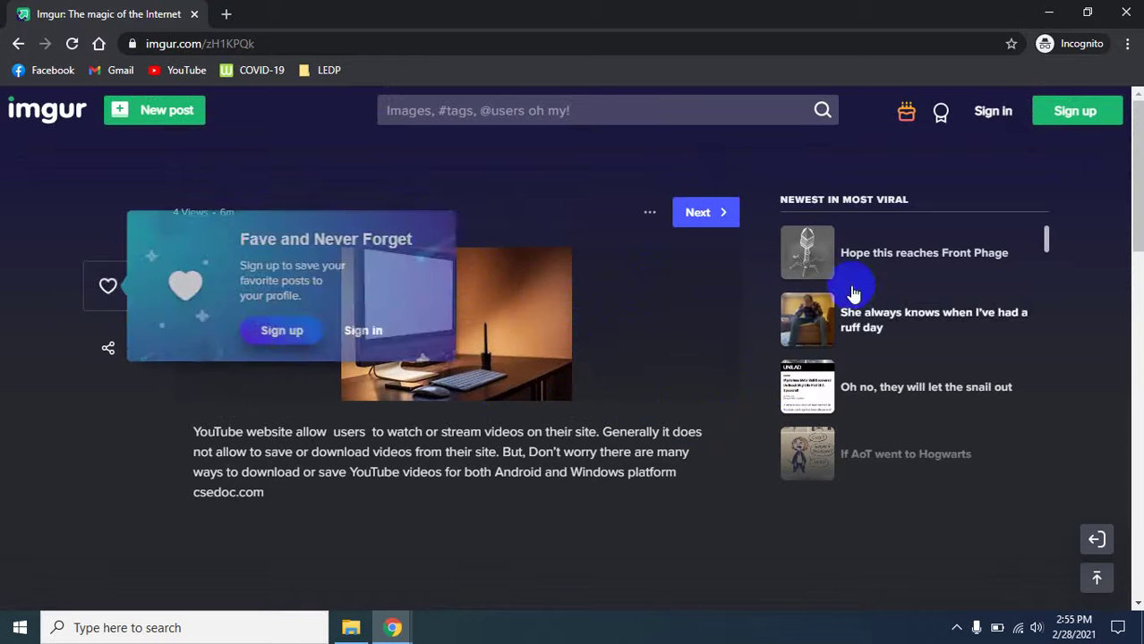
pyautogui.click(366, 330)
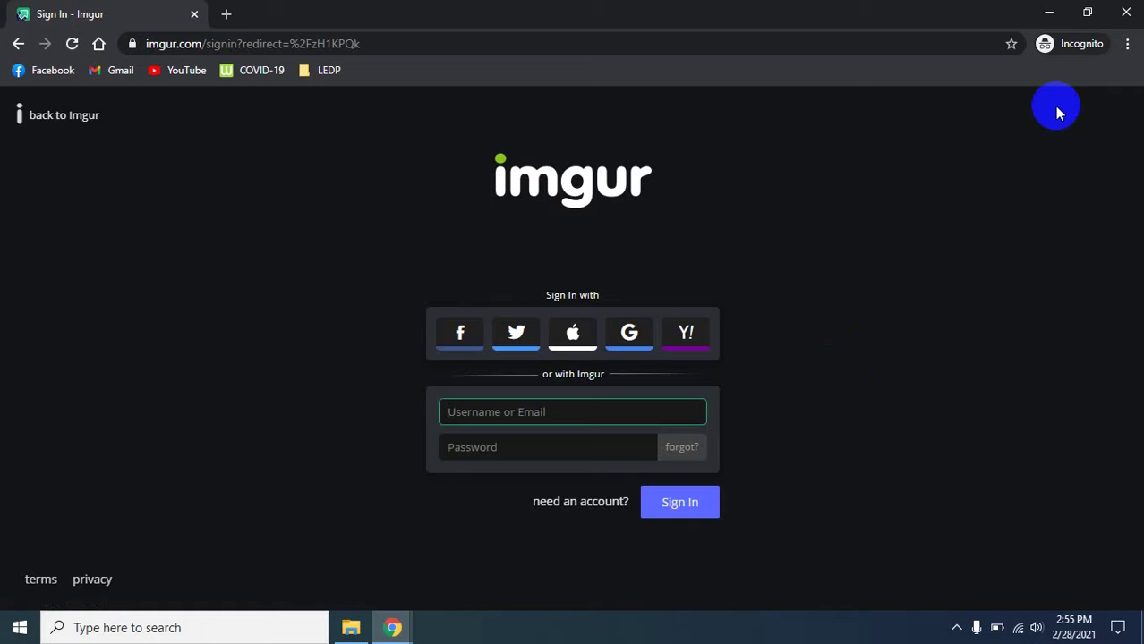
# Step: Close the incognito window, discard a typed 'bangladesh' tag, and mark the post Mature
pyautogui.click(1125, 12)
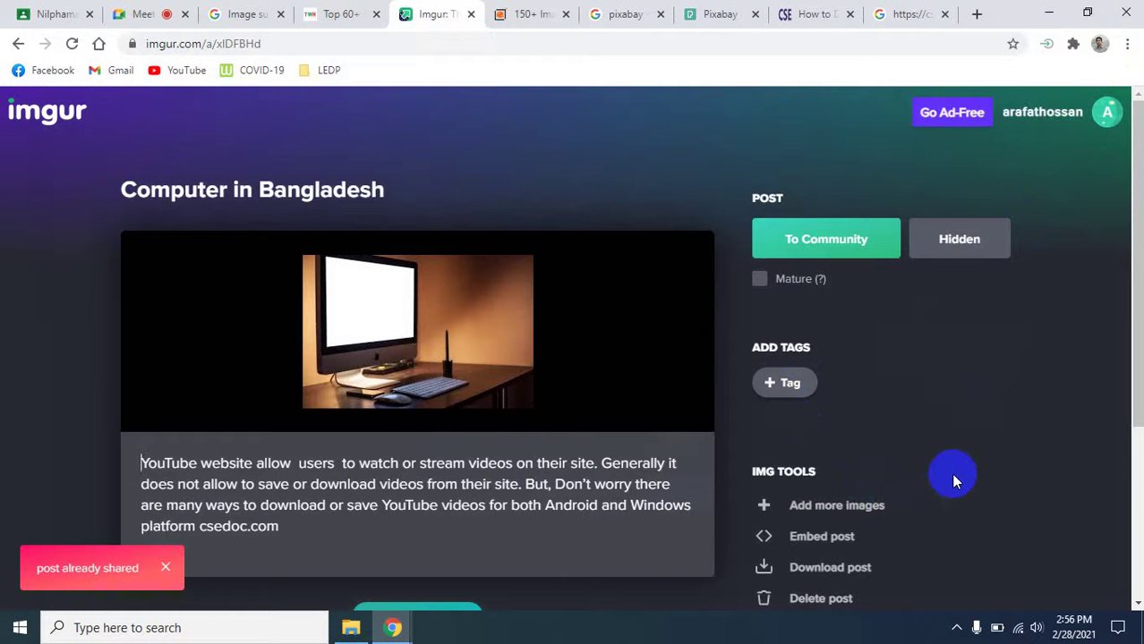
pyautogui.scroll(-1, 952, 481)
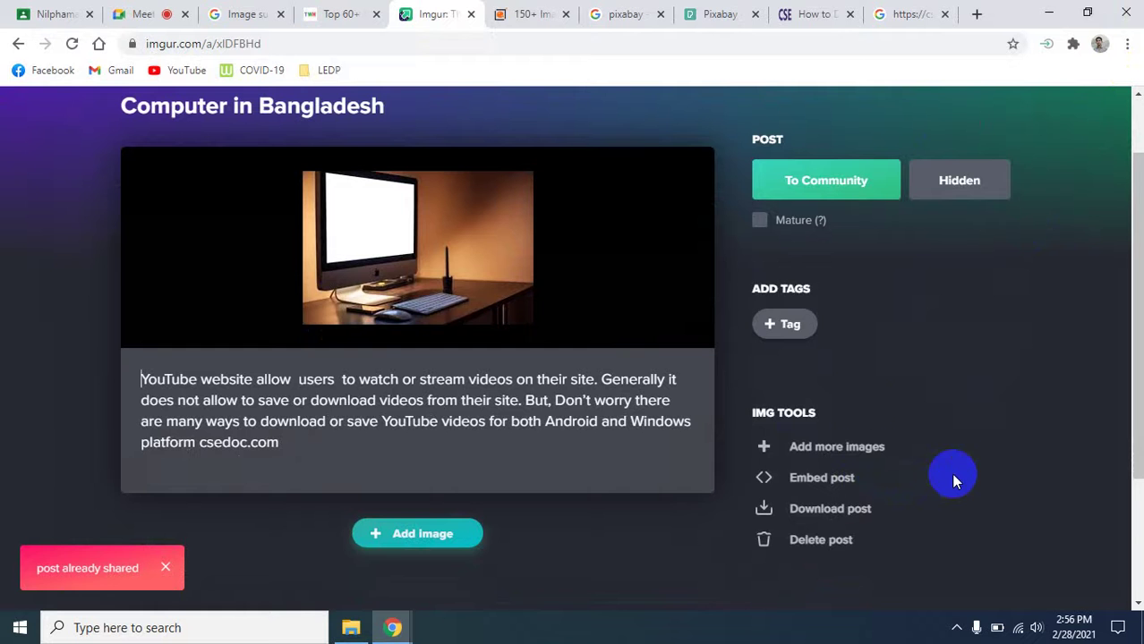
pyautogui.click(792, 330)
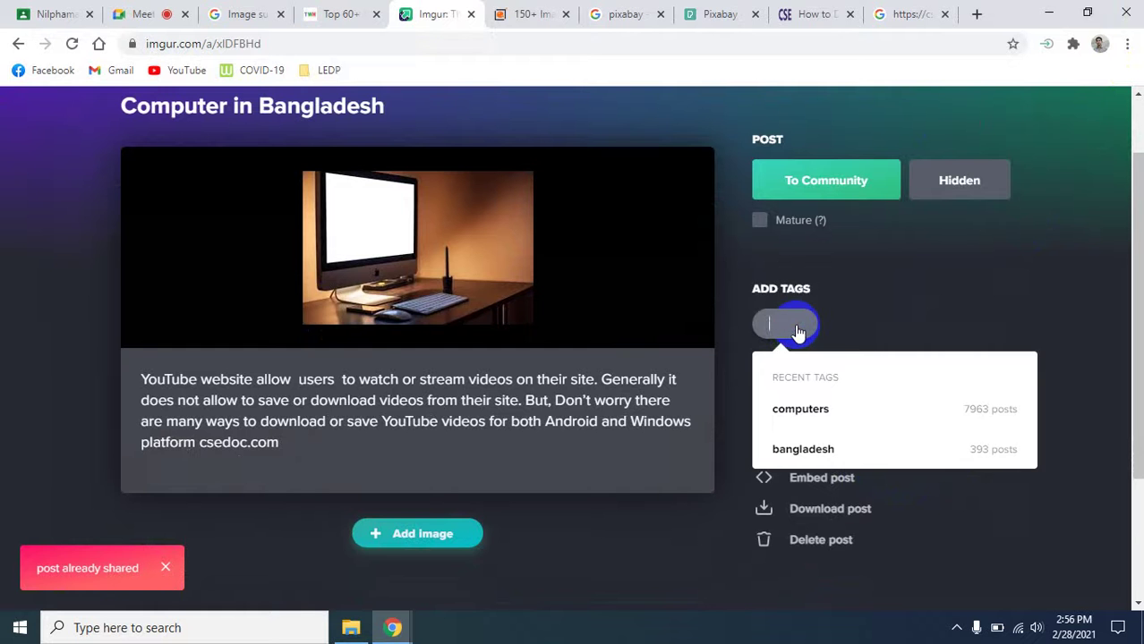
pyautogui.write('ba')
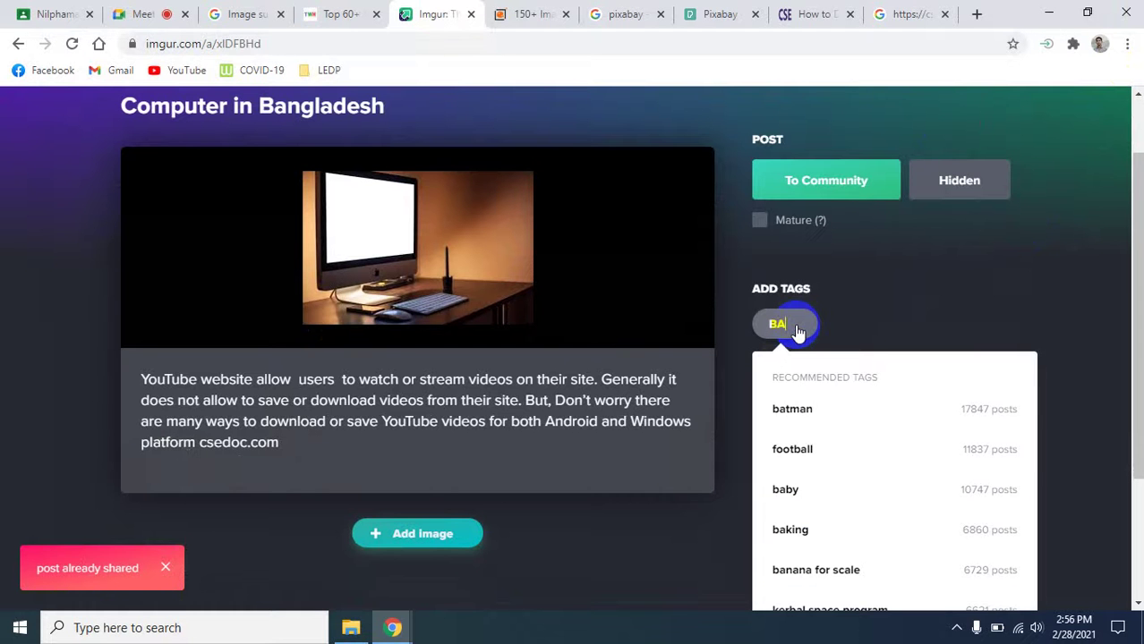
pyautogui.press('BackSpace')
pyautogui.write('an')
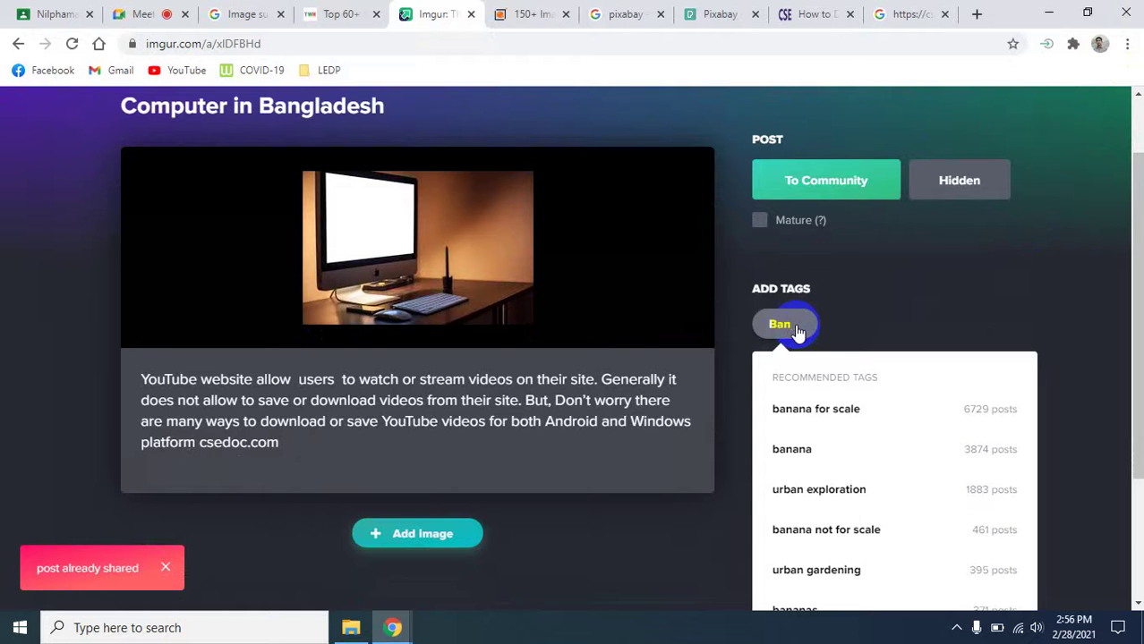
pyautogui.write('glades')
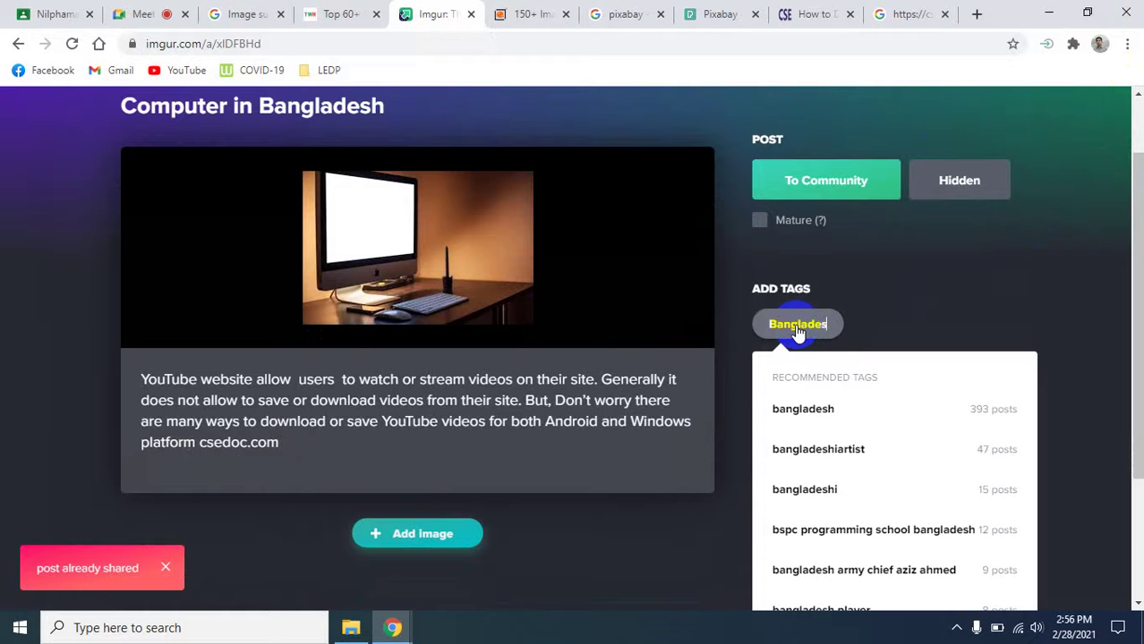
pyautogui.write('h')
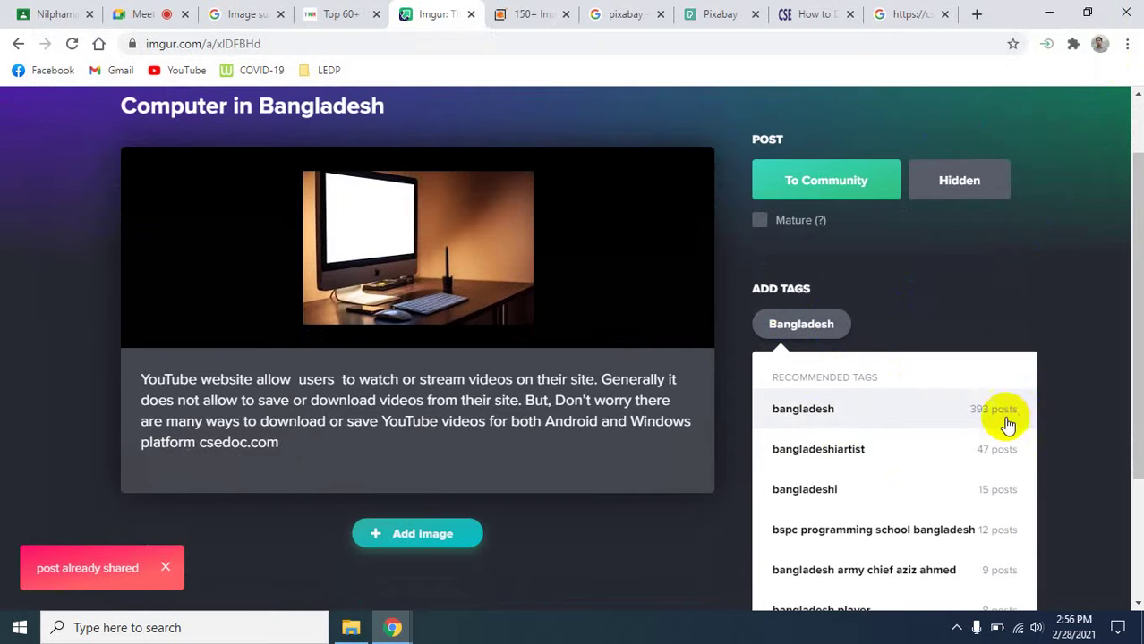
pyautogui.scroll(-1, 944, 511)
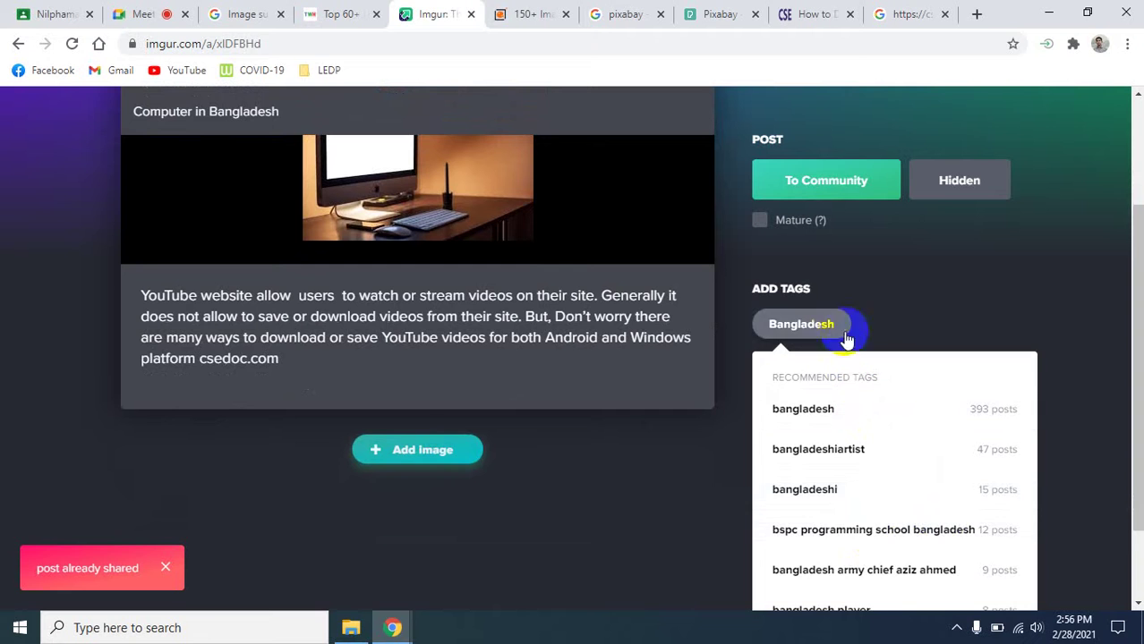
pyautogui.click(1021, 286)
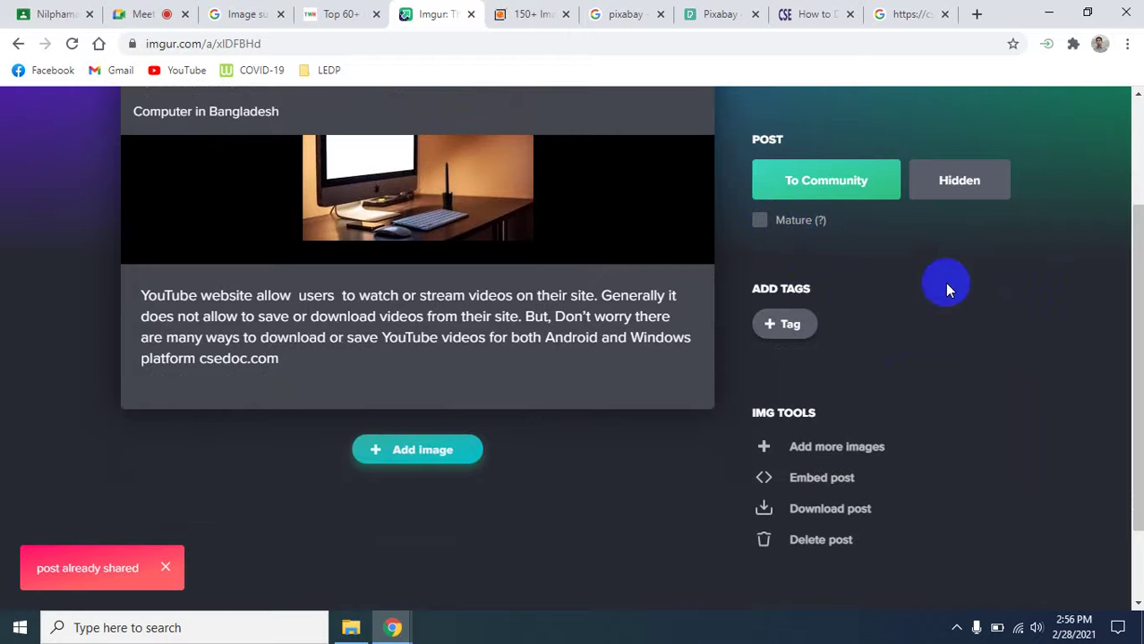
pyautogui.scroll(2, 937, 315)
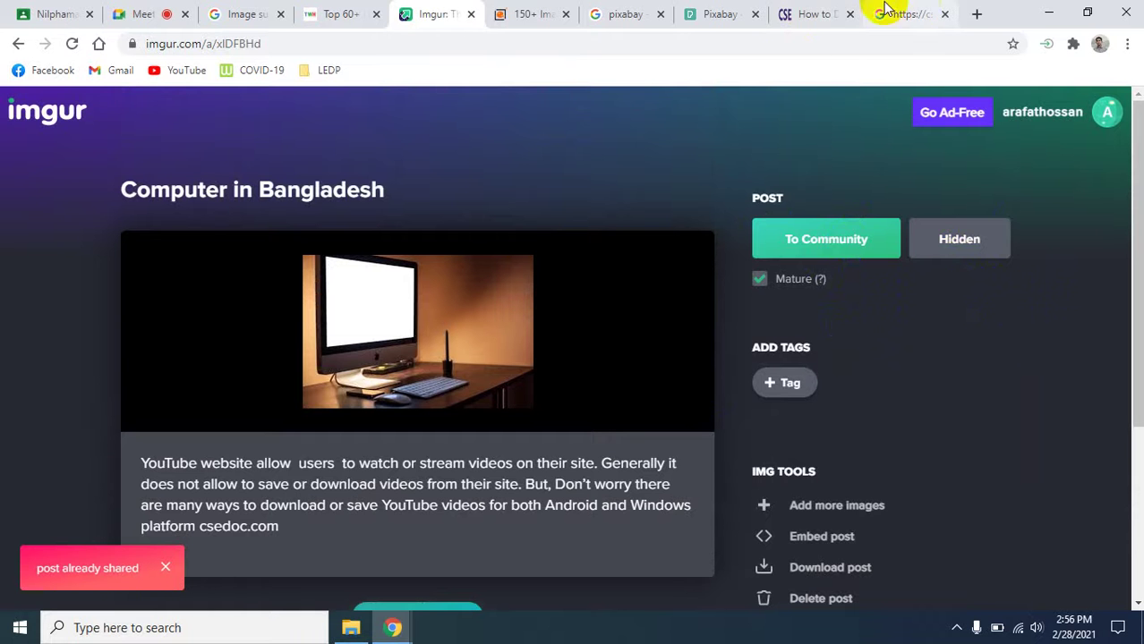
# Step: Switch back to the LEDP online class Google Meet call with its participant list open
pyautogui.moveTo(392, 630)
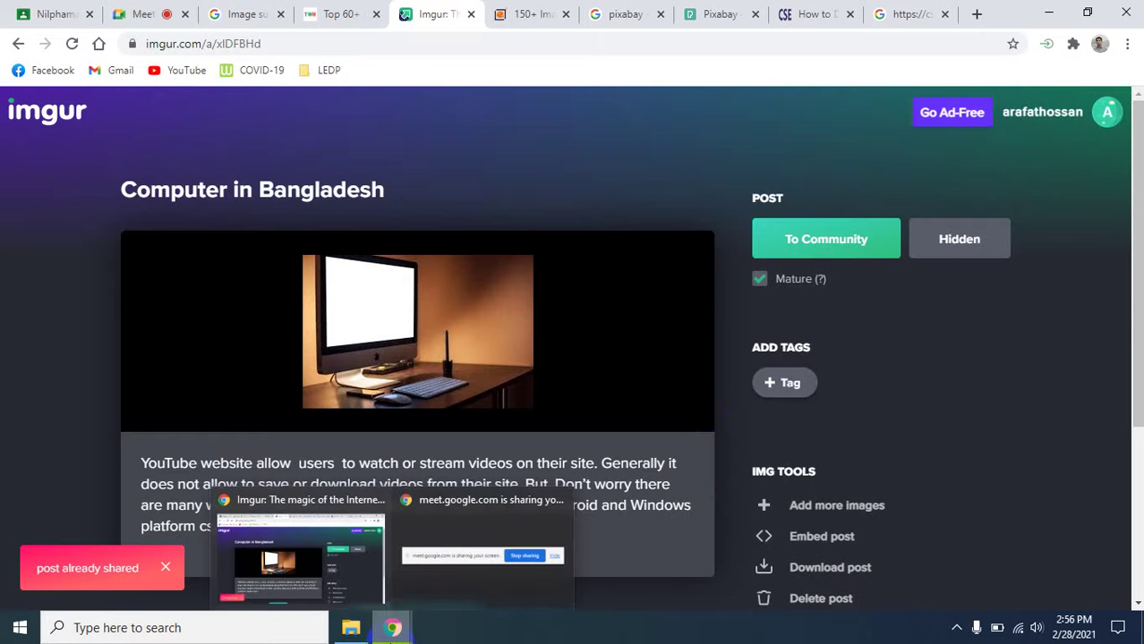
pyautogui.click(135, 13)
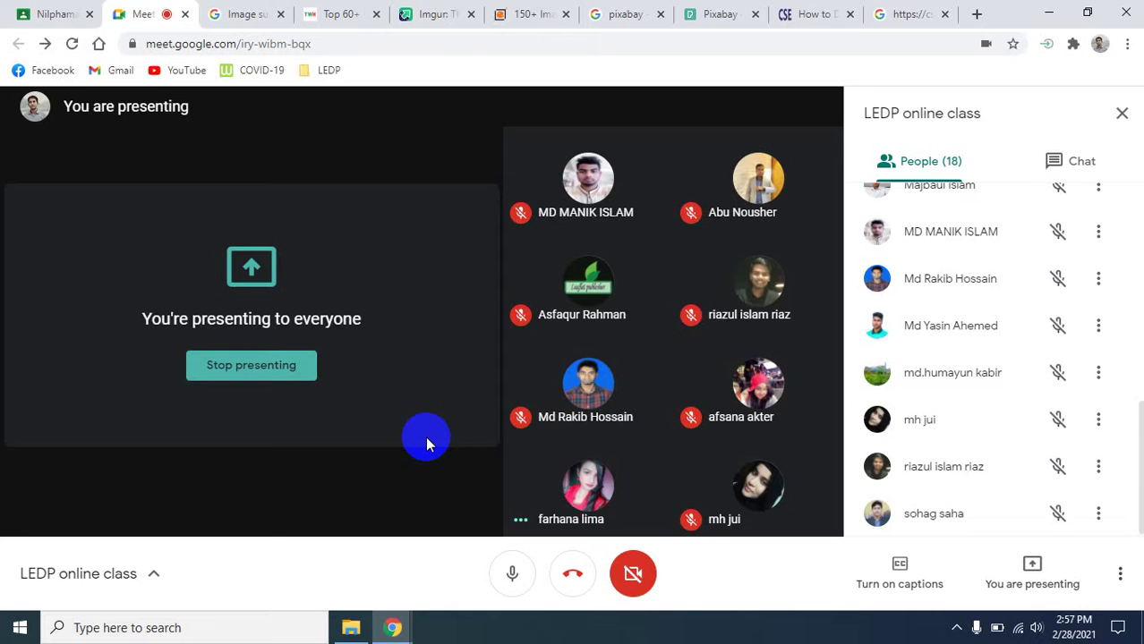
pyautogui.moveTo(576, 397)
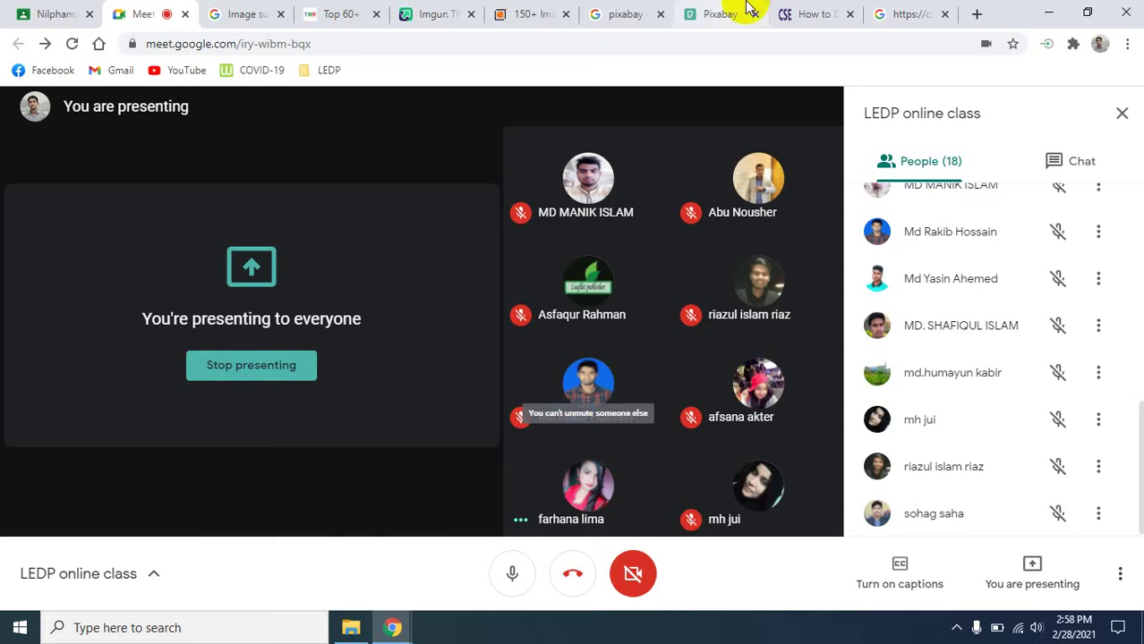
# Step: Search Google Images for 'document', preview a laptop image, then return to the Meet call
pyautogui.click(926, 14)
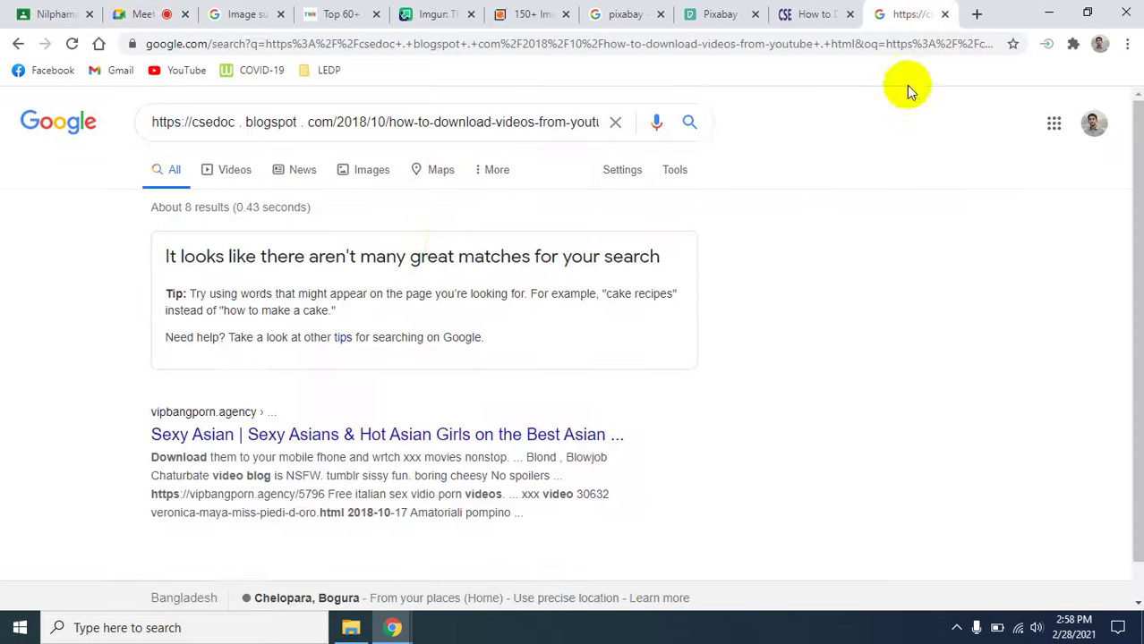
pyautogui.click(240, 169)
pyautogui.click(375, 169)
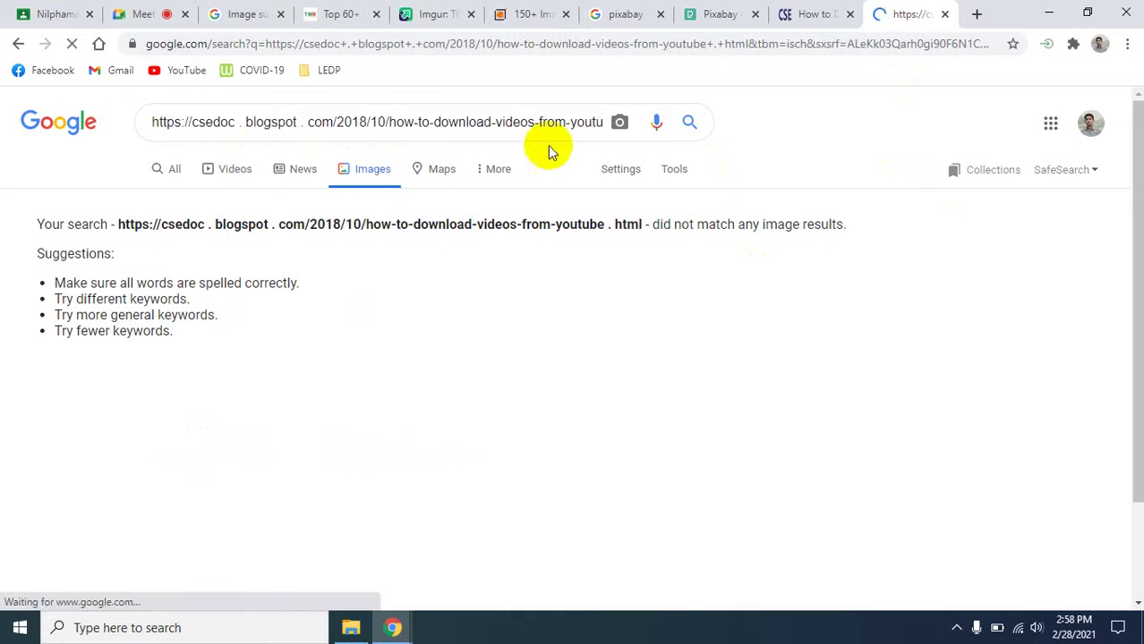
pyautogui.tripleClick(519, 123)
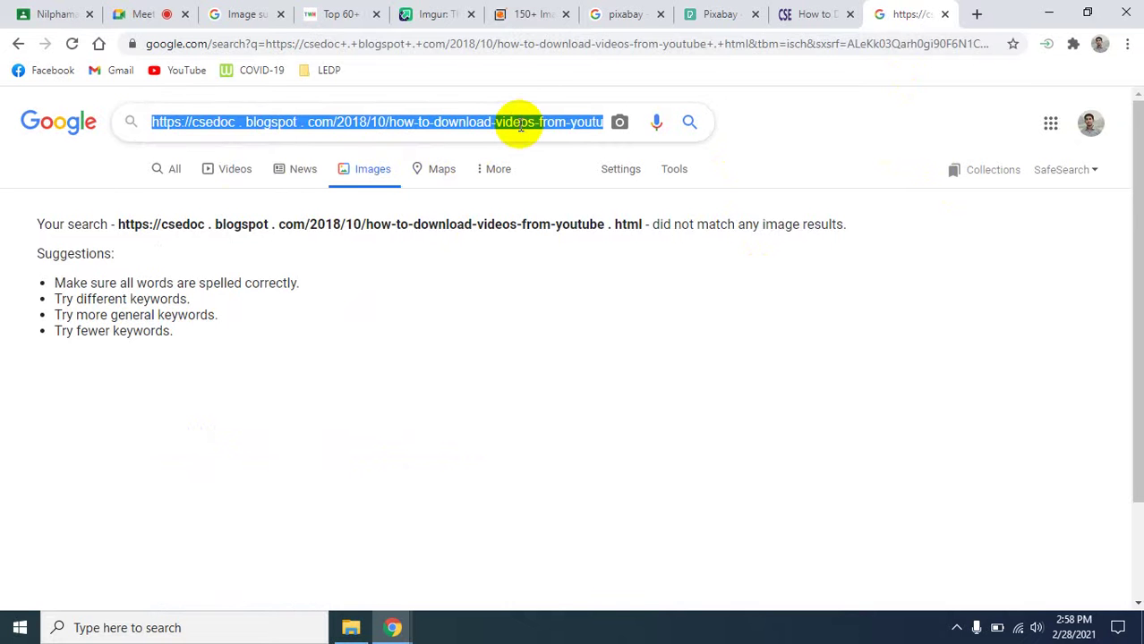
pyautogui.write('docu')
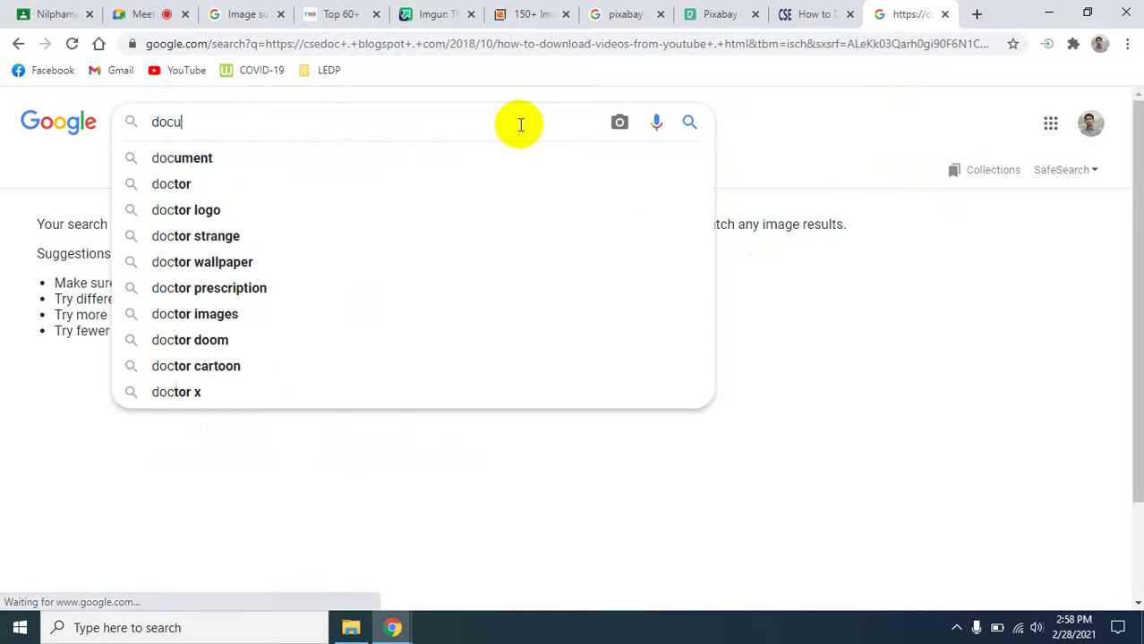
pyautogui.write('ment')
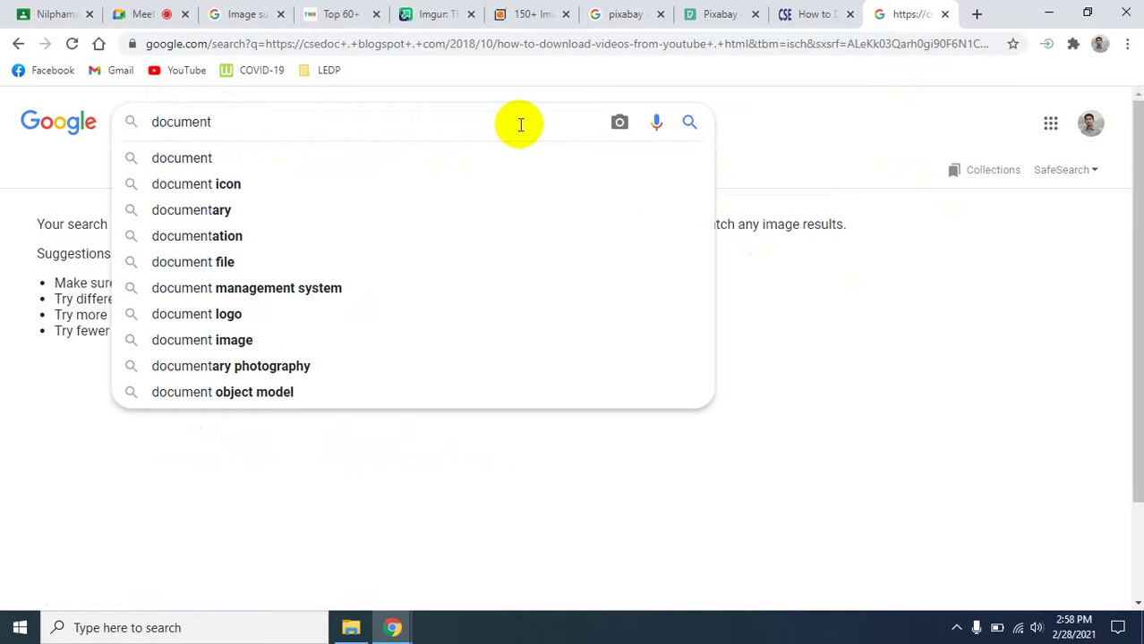
pyautogui.press('Return')
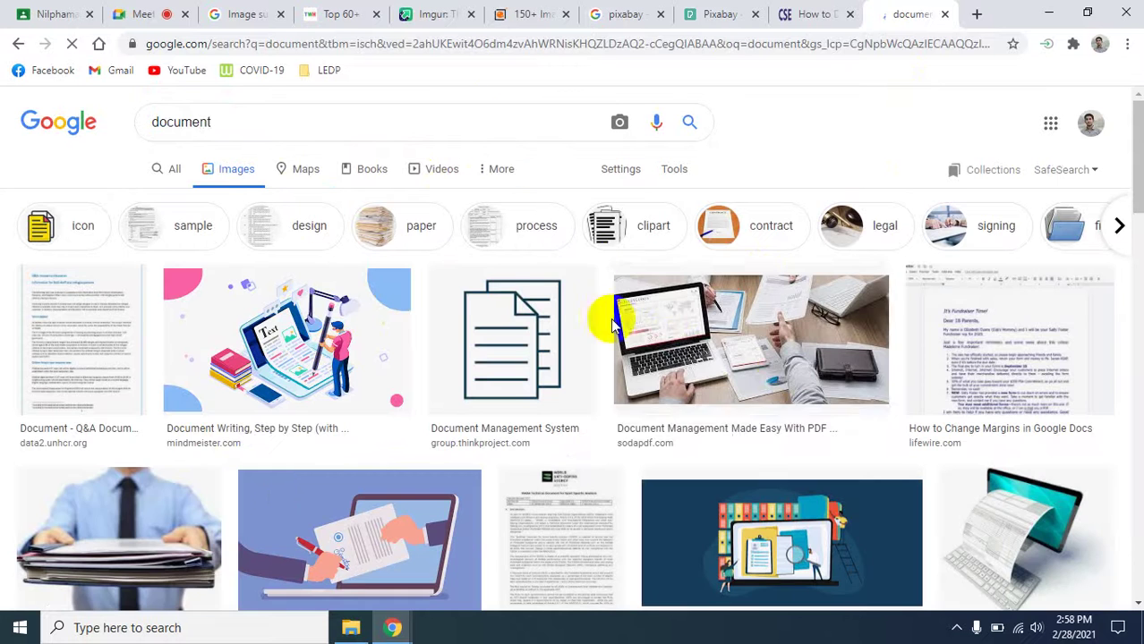
pyautogui.click(726, 362)
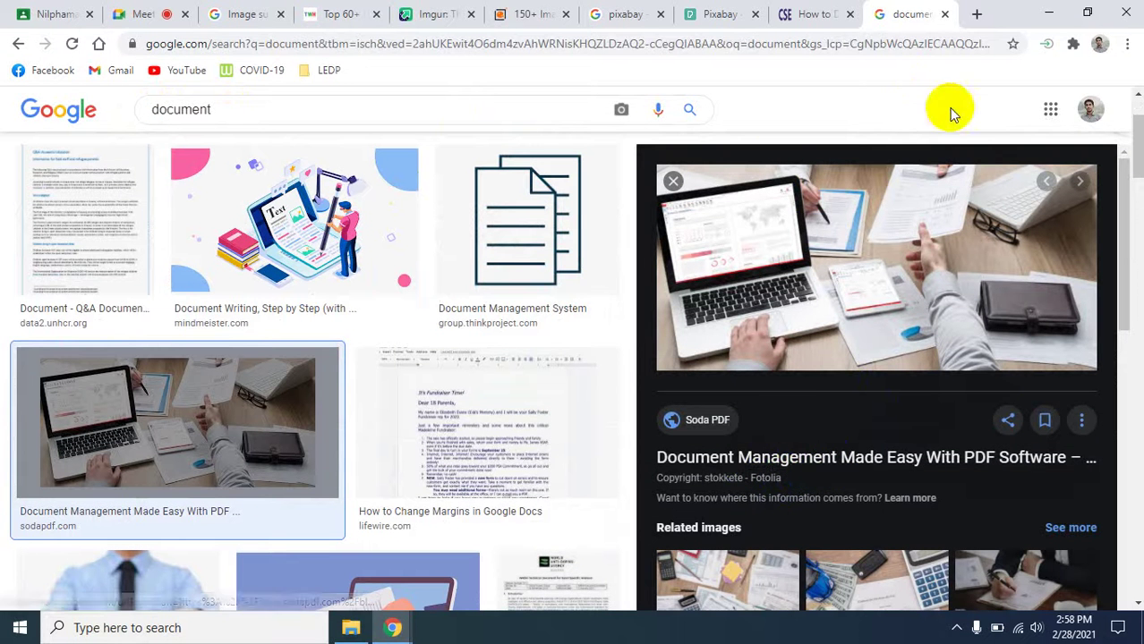
pyautogui.click(814, 11)
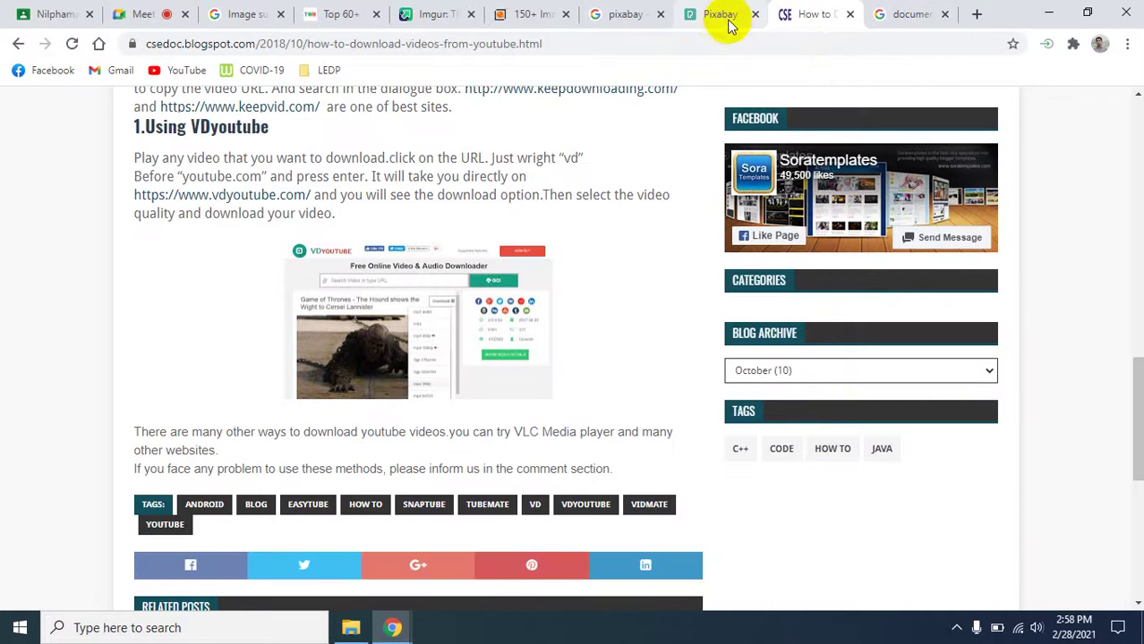
pyautogui.click(142, 14)
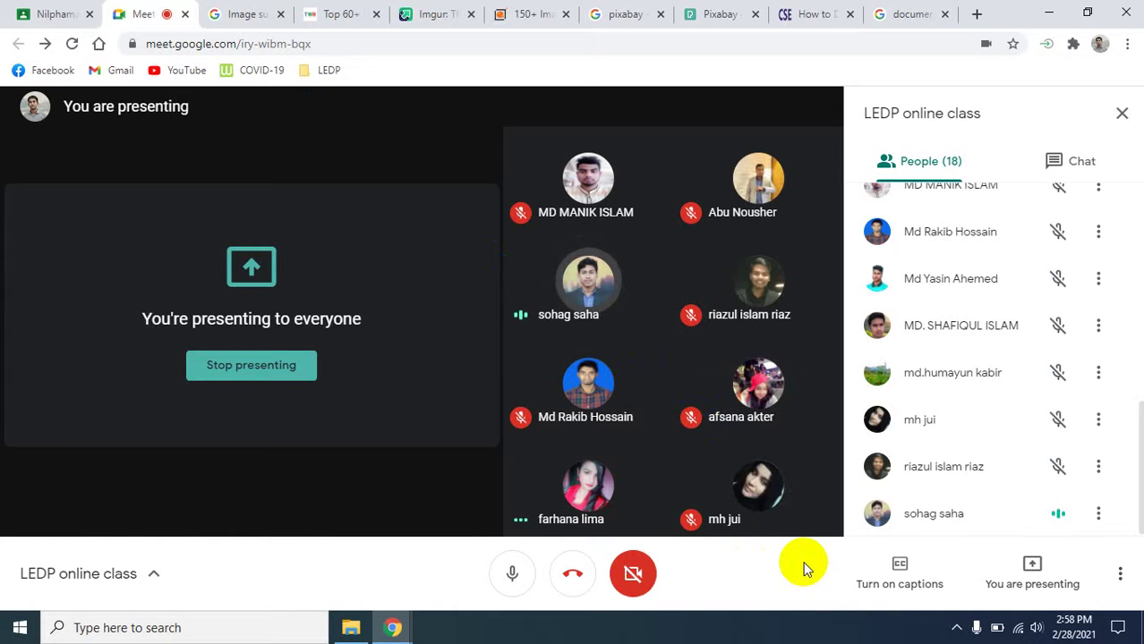
# Step: Return to the Imgur post editor, place the caret at the description's end, and select the title
pyautogui.click(441, 10)
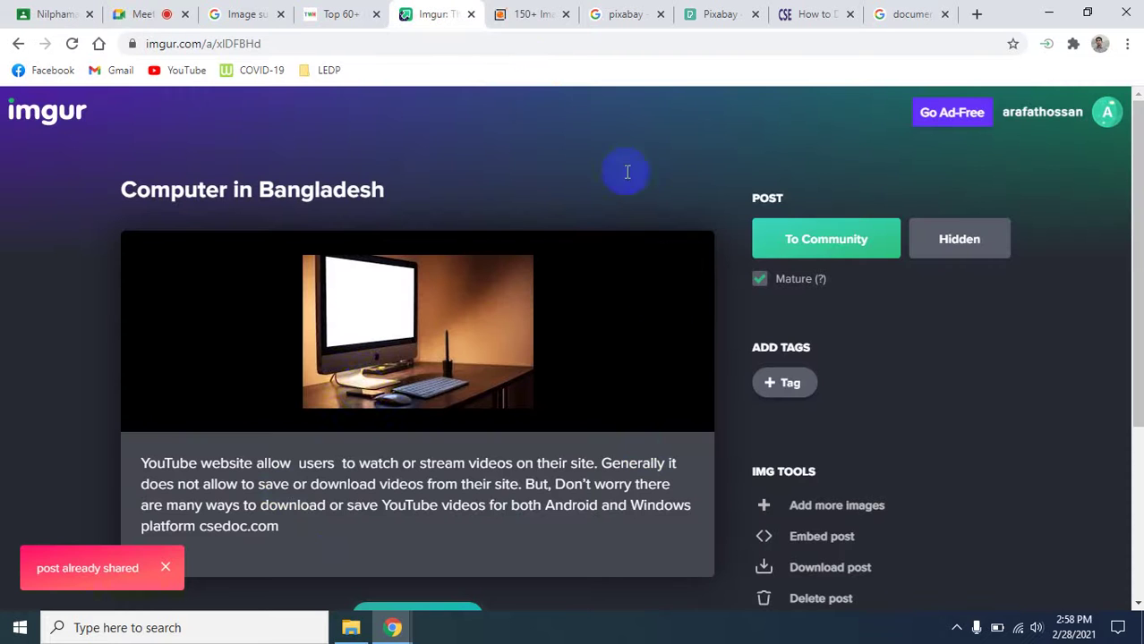
pyautogui.click(238, 181)
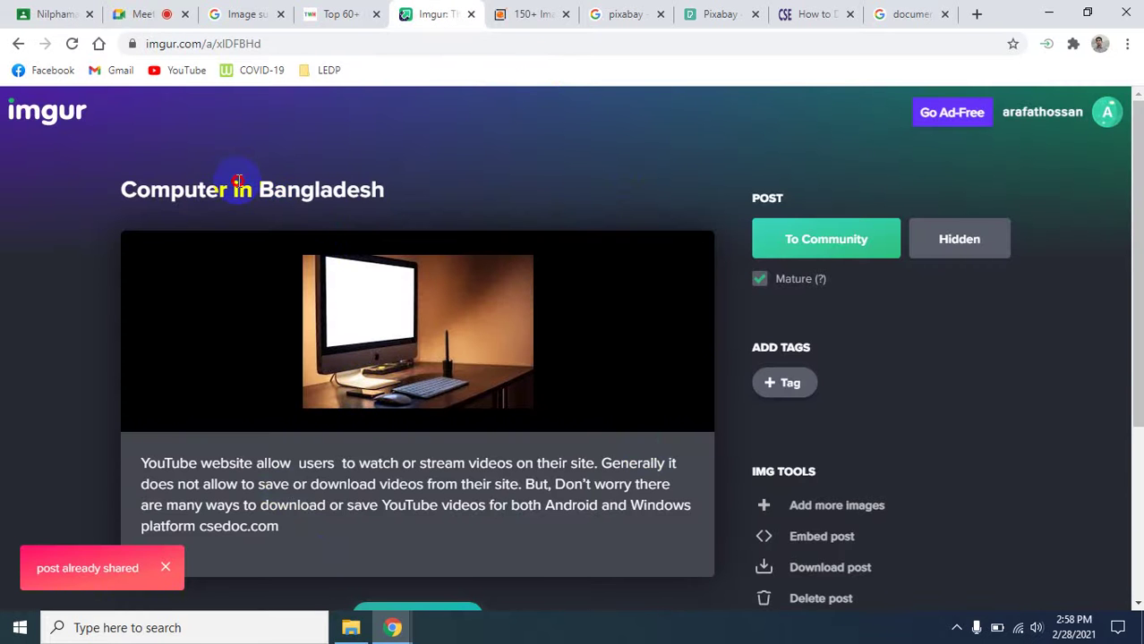
pyautogui.click(300, 532)
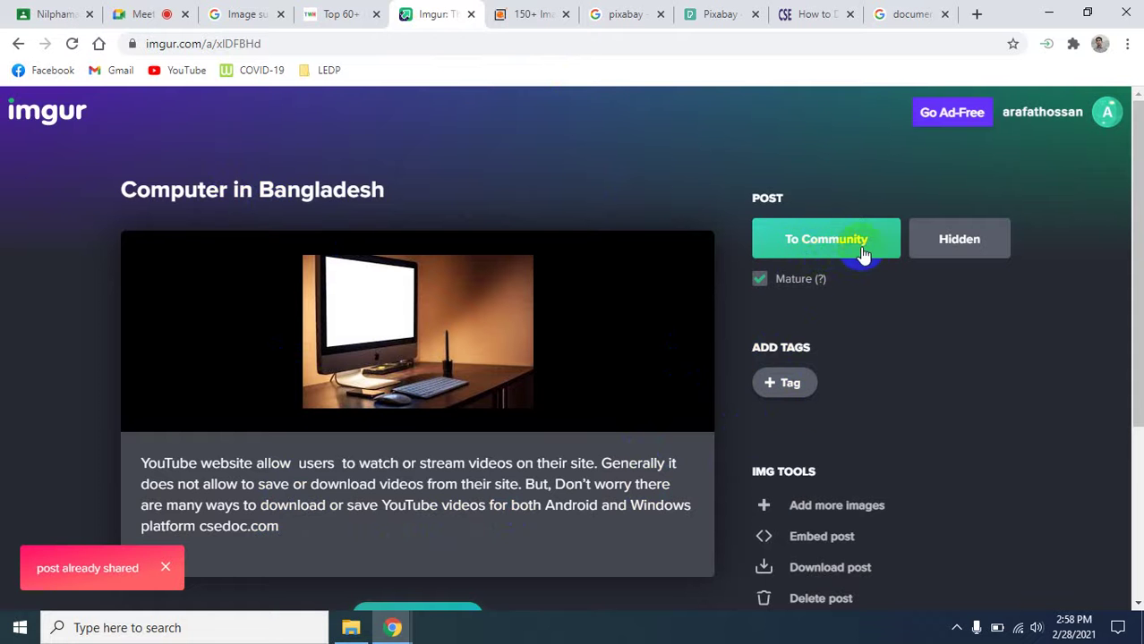
pyautogui.scroll(-1, 940, 418)
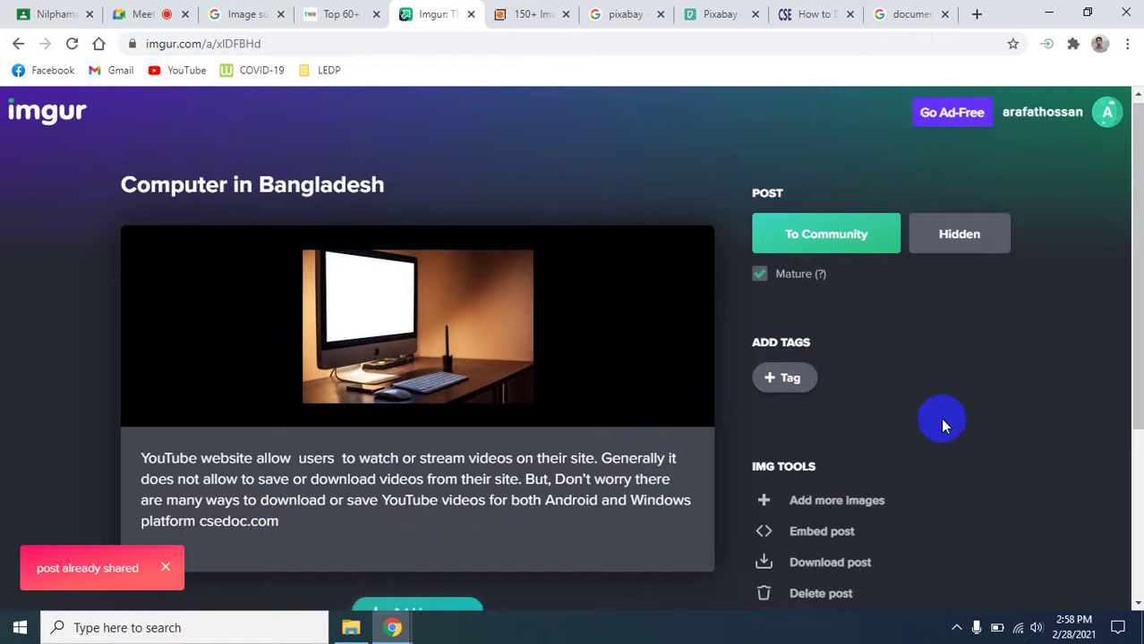
pyautogui.scroll(3, 573, 340)
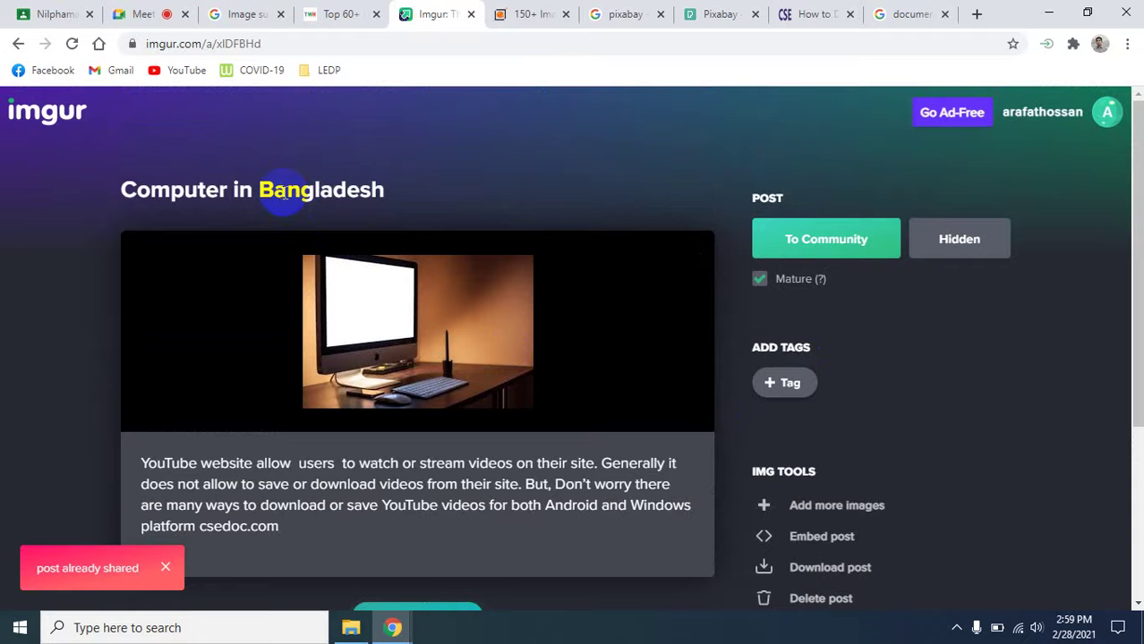
pyautogui.tripleClick(371, 188)
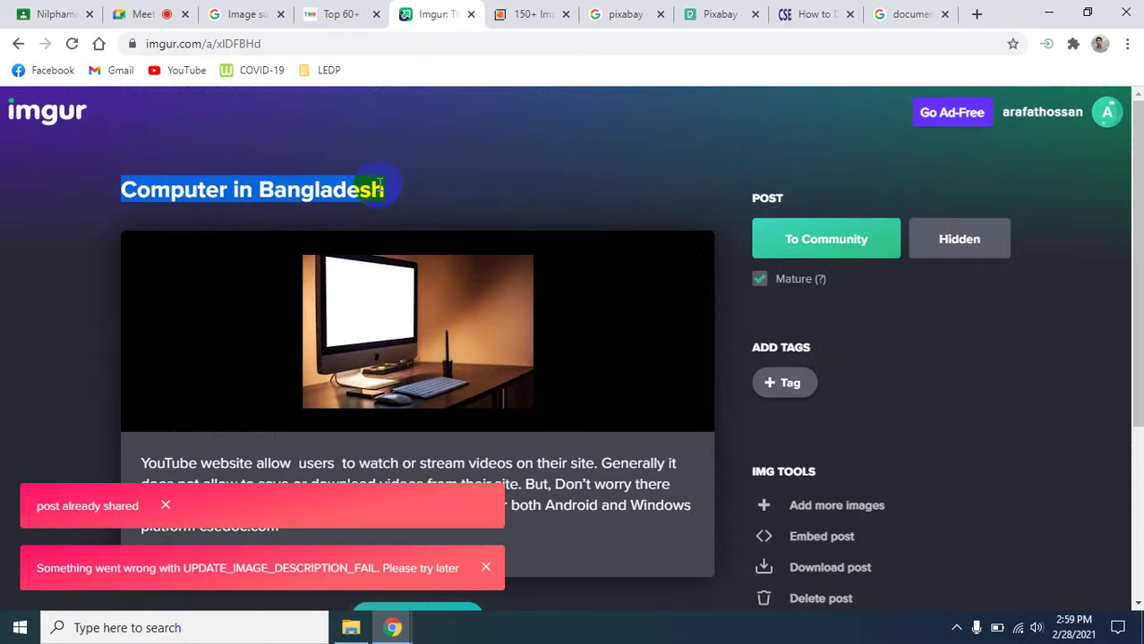
pyautogui.click(474, 176)
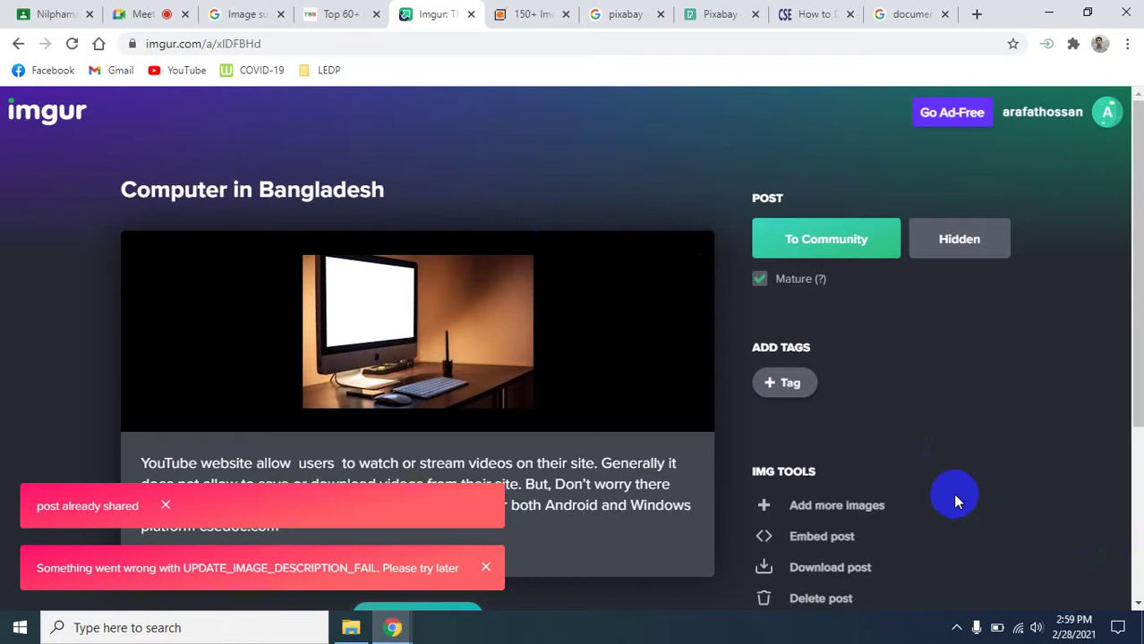
# Step: View the copied post link publicly in an Incognito window, then close it and return to the Imgur tab
pyautogui.moveTo(671, 310)
pyautogui.click(641, 269)
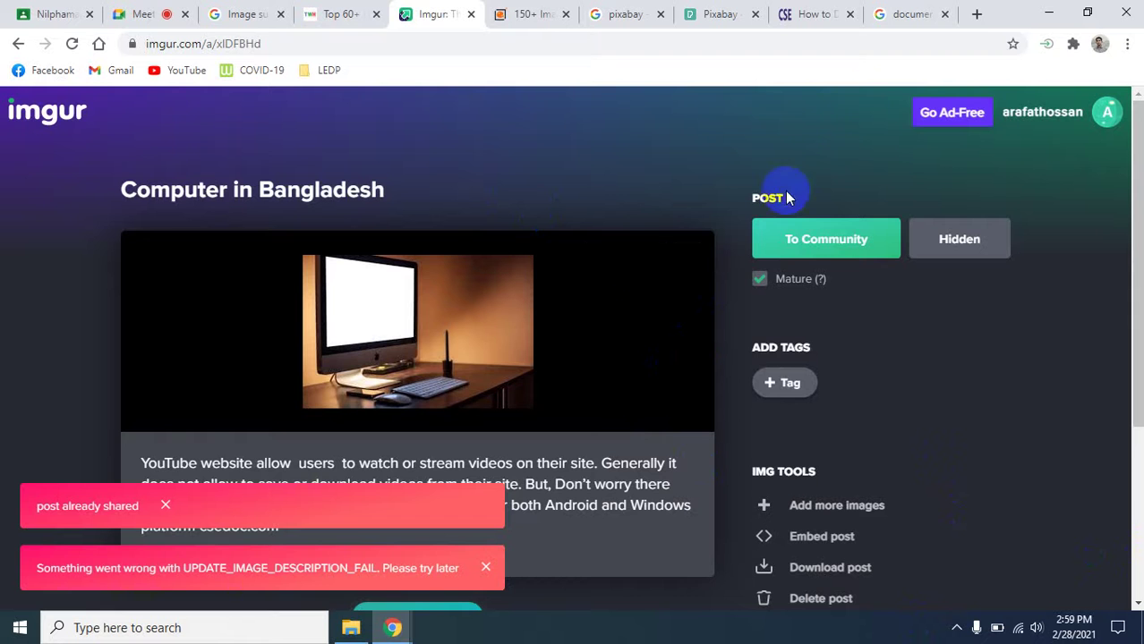
pyautogui.click(976, 14)
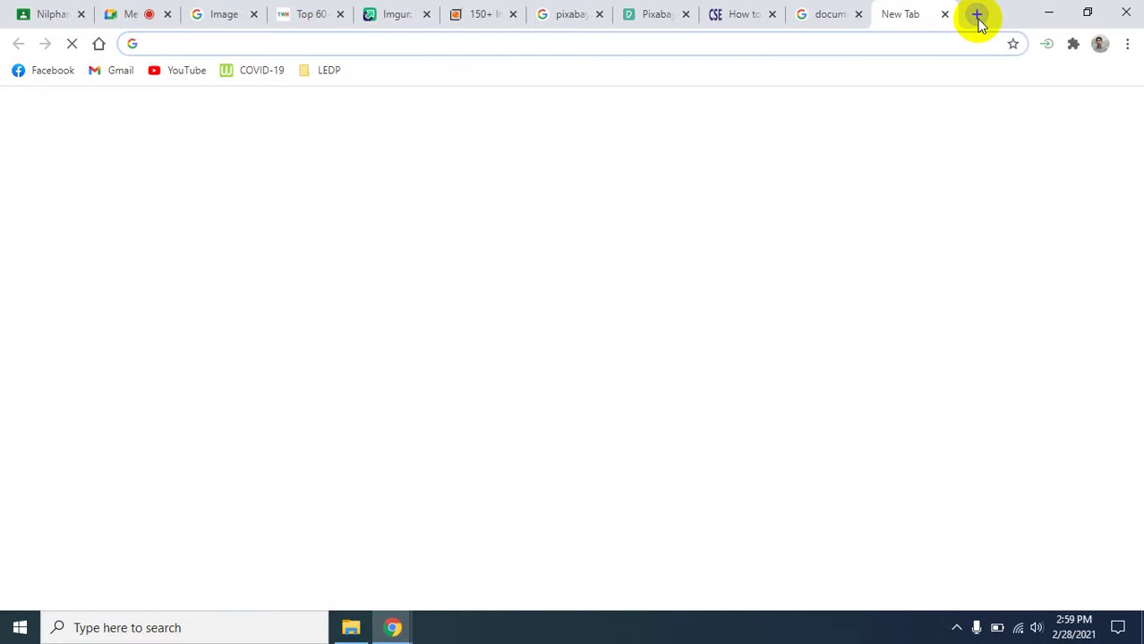
pyautogui.hotkey('ctrl', 'shift', 'n')
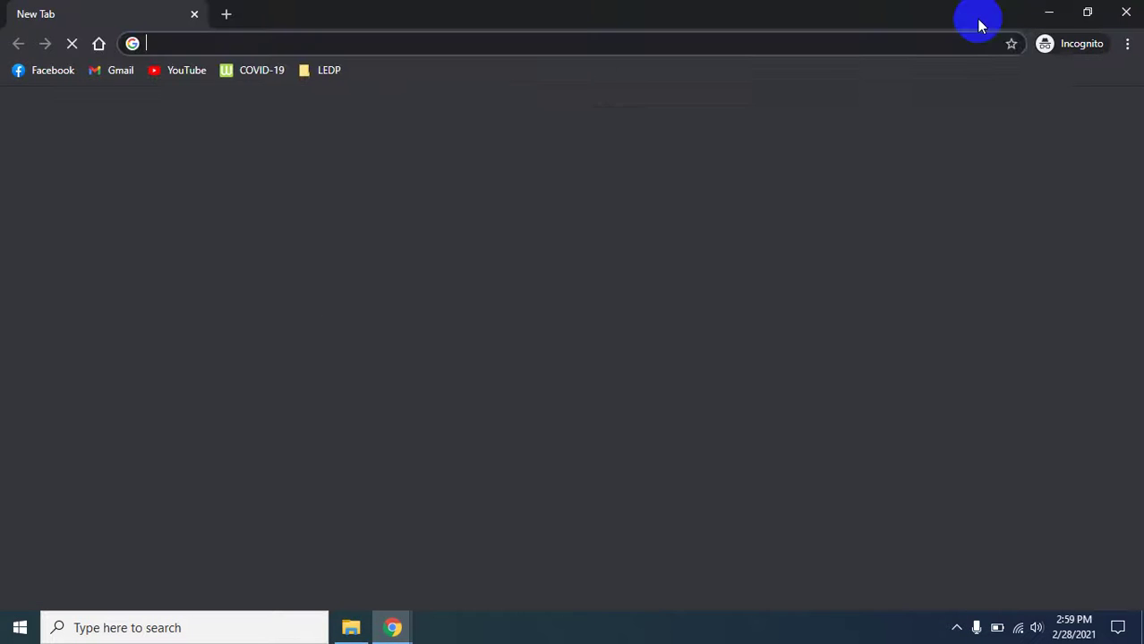
pyautogui.hotkey('ctrl', 'v')
pyautogui.press('Return')
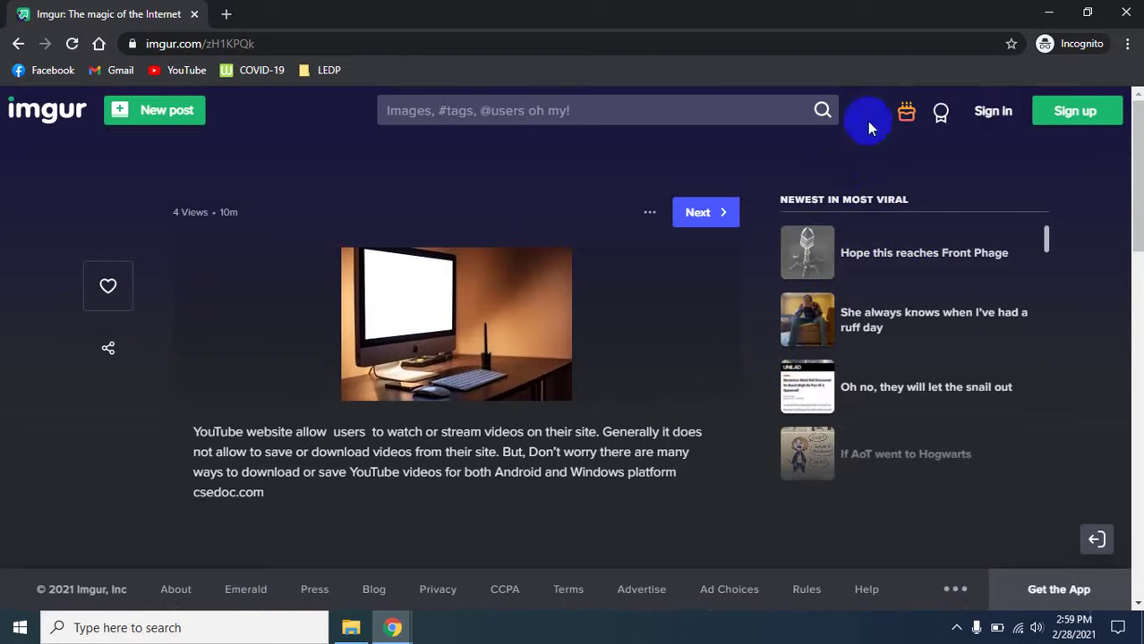
pyautogui.click(1125, 12)
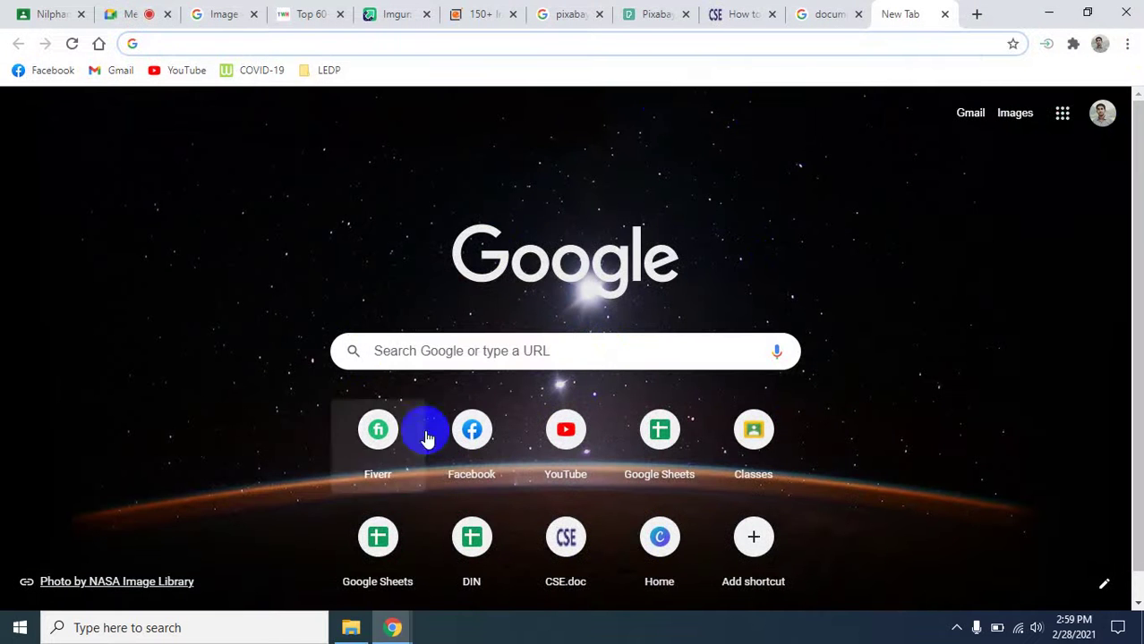
pyautogui.click(371, 21)
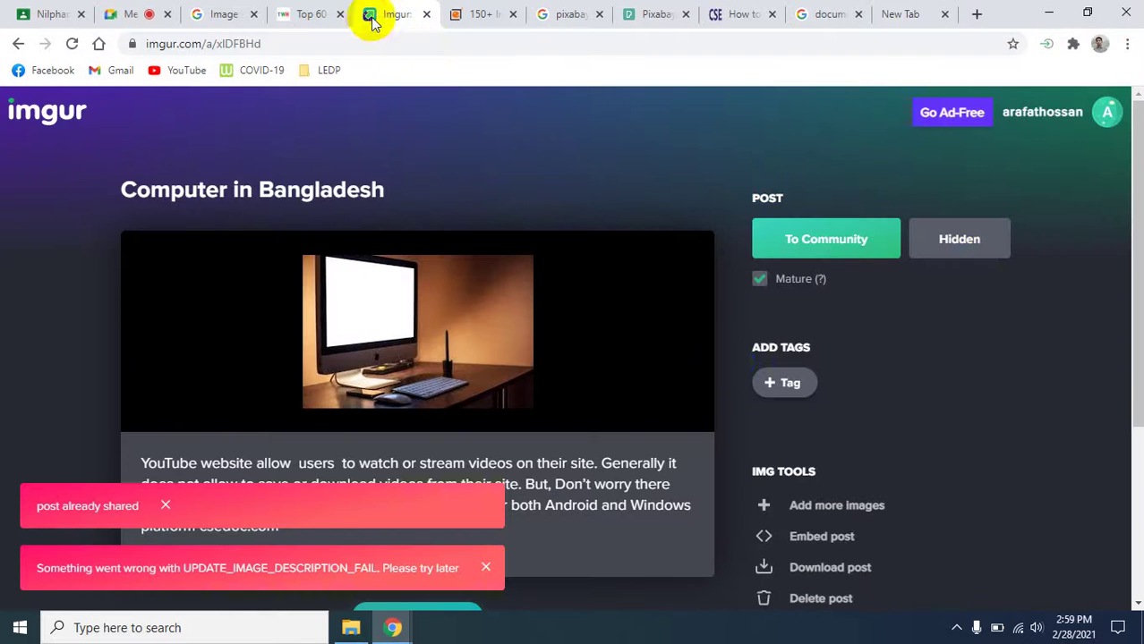
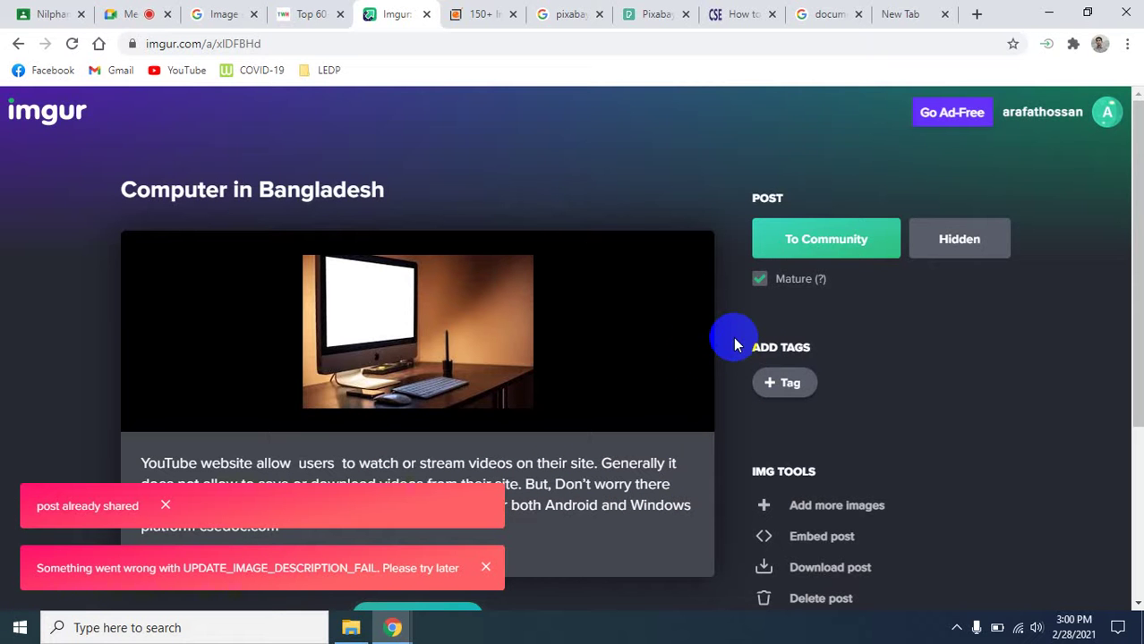
# Step: Select and then deselect part of the Computer in Bangladesh post description in Imgur
pyautogui.moveTo(634, 322)
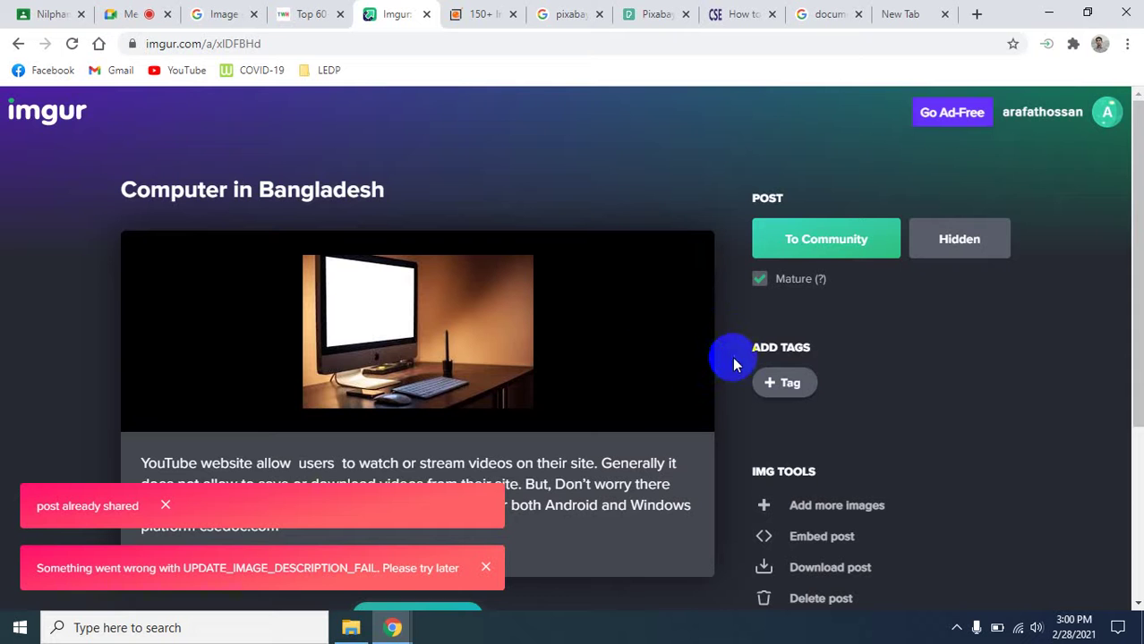
pyautogui.moveTo(714, 328)
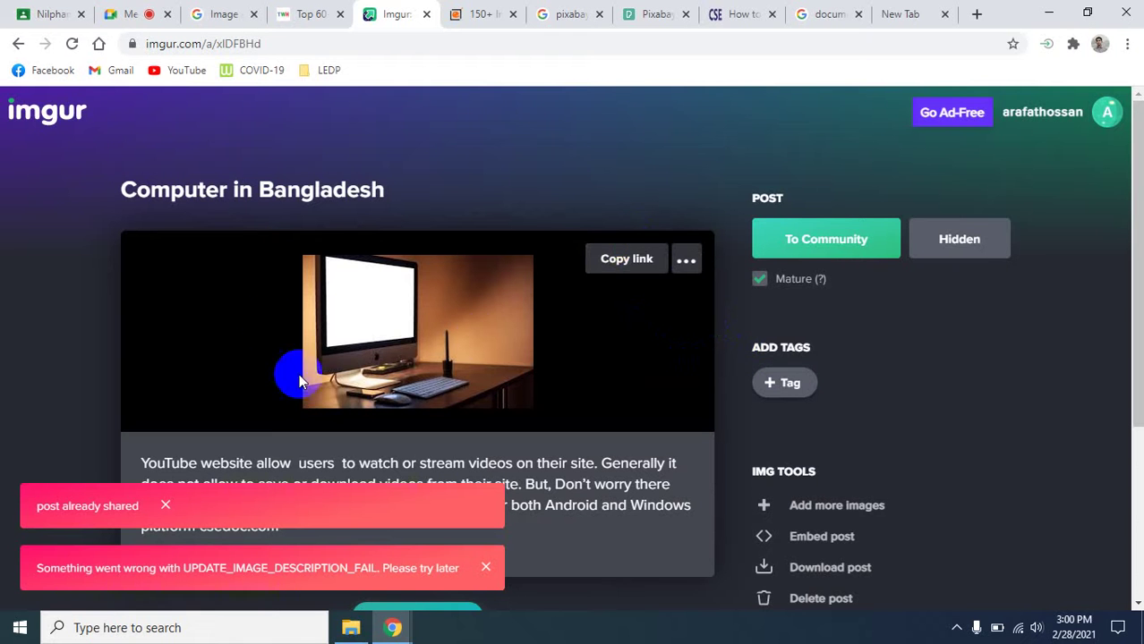
pyautogui.moveTo(630, 506); pyautogui.dragTo(669, 507)
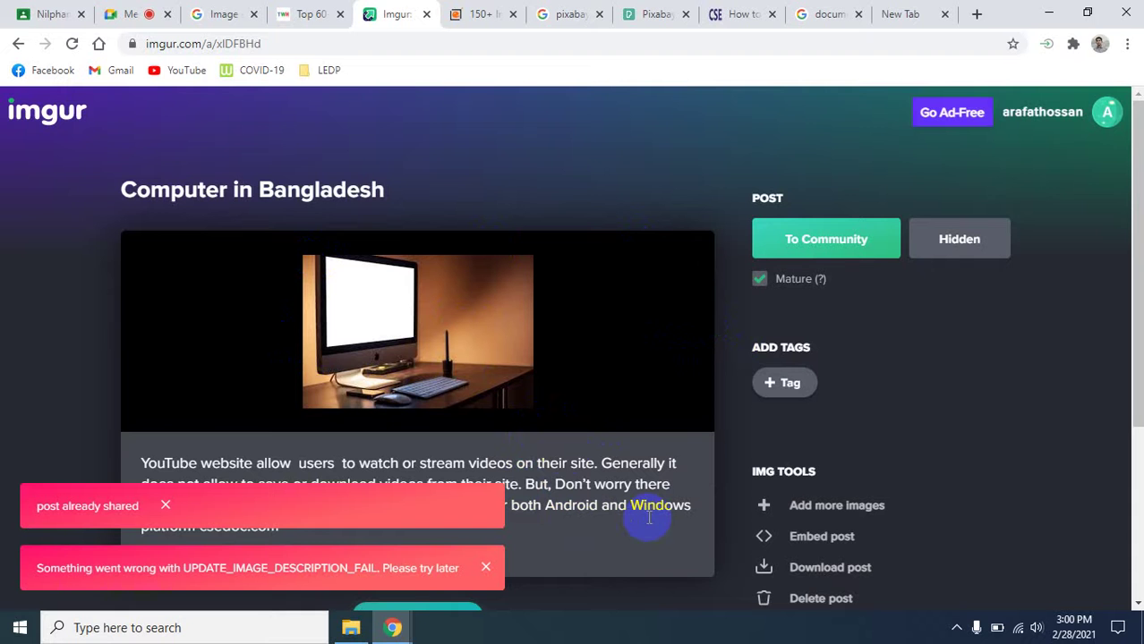
pyautogui.click(547, 203)
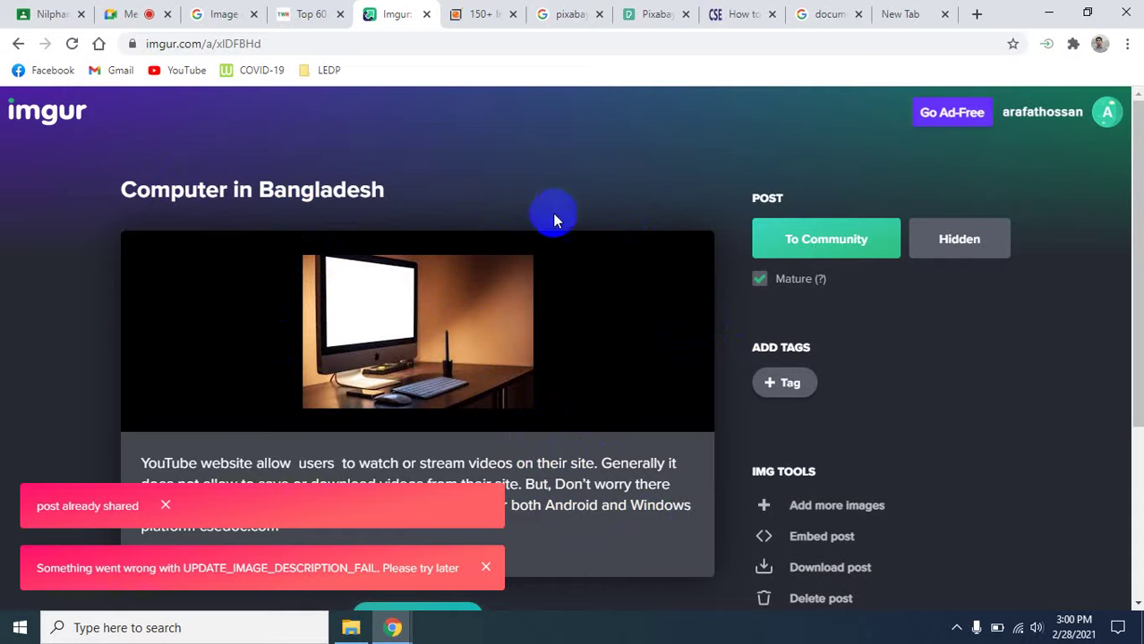
pyautogui.click(634, 358)
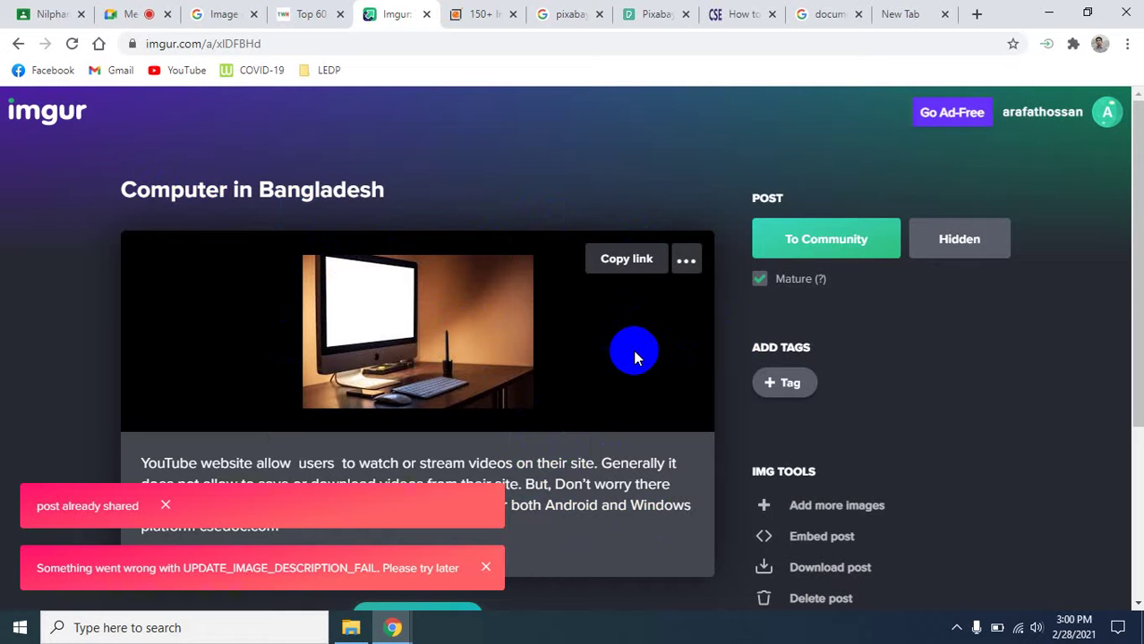
pyautogui.click(816, 237)
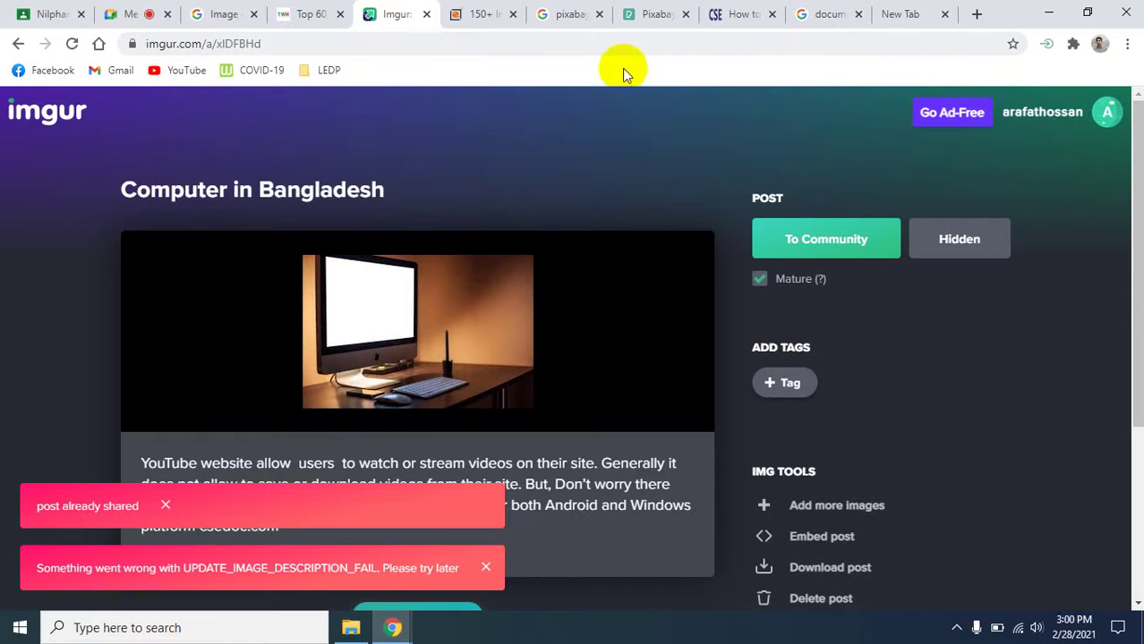
# Step: Glance at the 150+ Image Submission Sites article, then bring up the Top 60 sites list
pyautogui.click(474, 14)
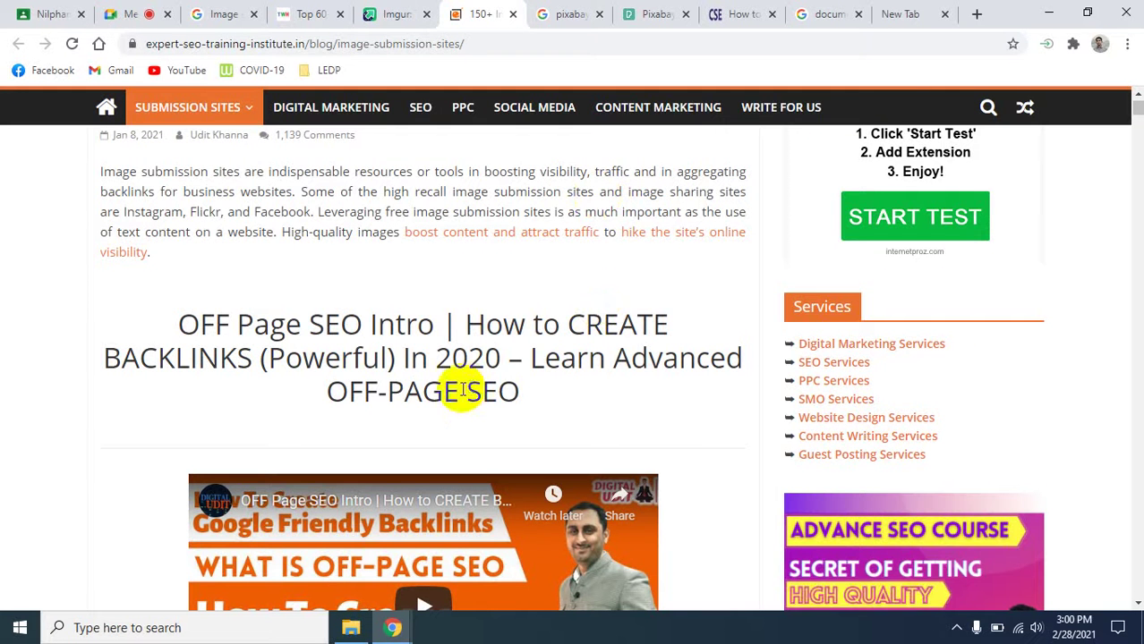
pyautogui.click(398, 13)
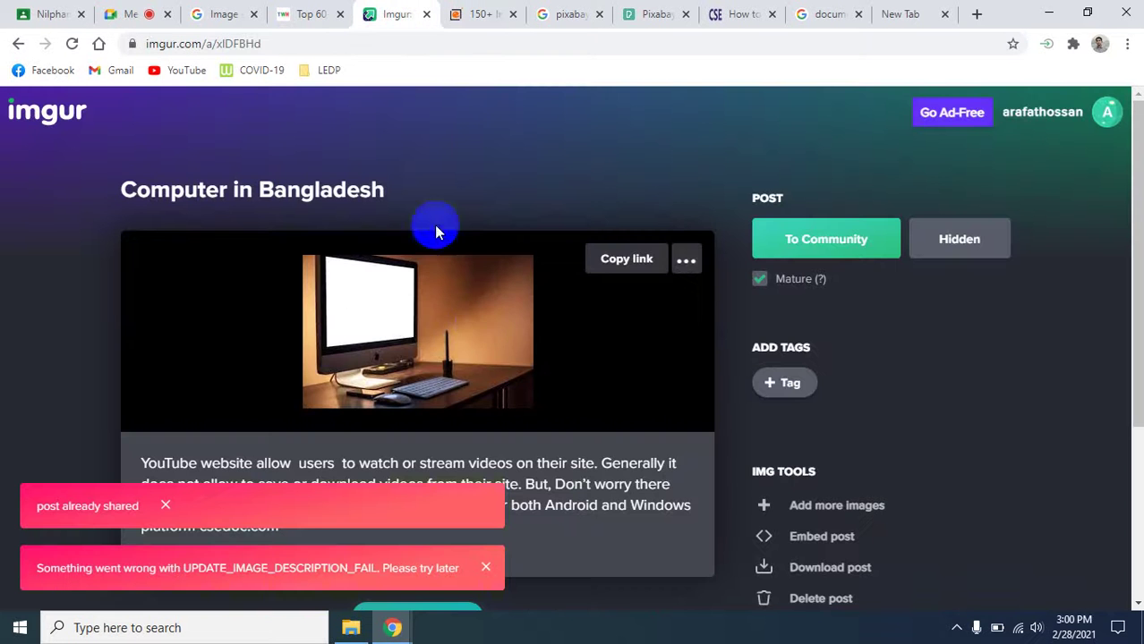
pyautogui.click(305, 10)
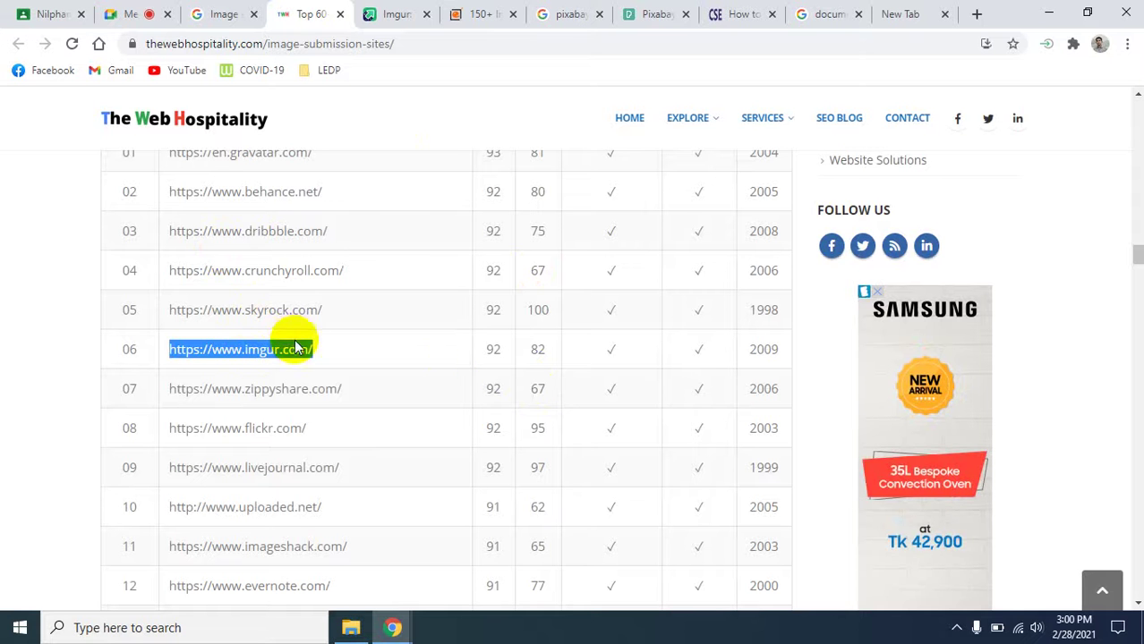
# Step: Scroll through the High DA and Best Image Sites tables, then return to the Google Meet presentation
pyautogui.scroll(-5, 555, 358)
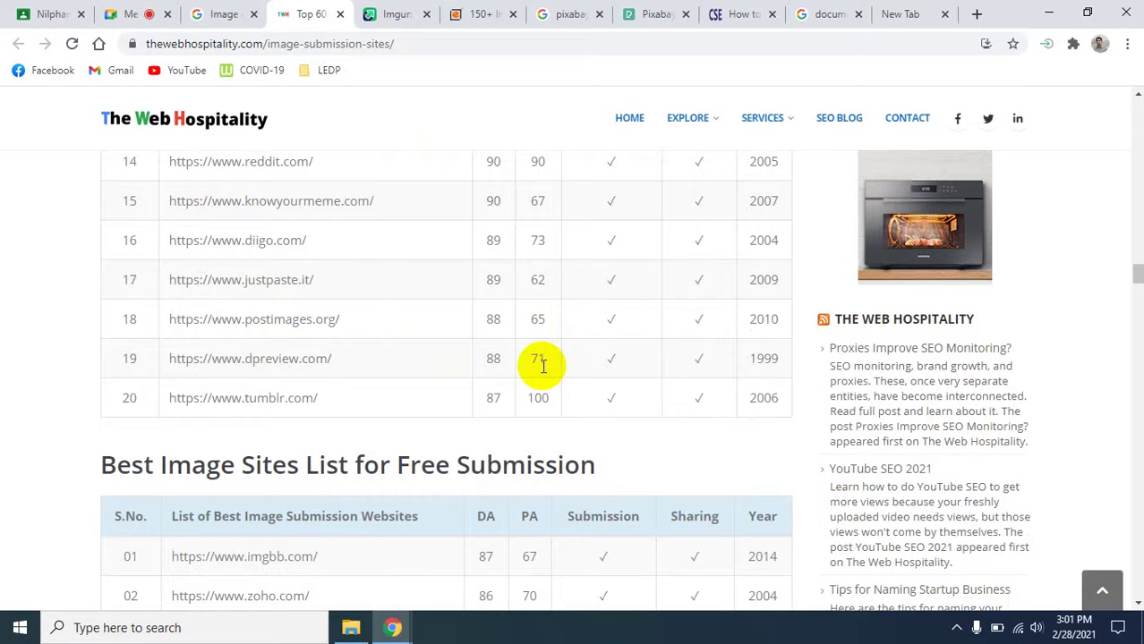
pyautogui.scroll(-3, 542, 365)
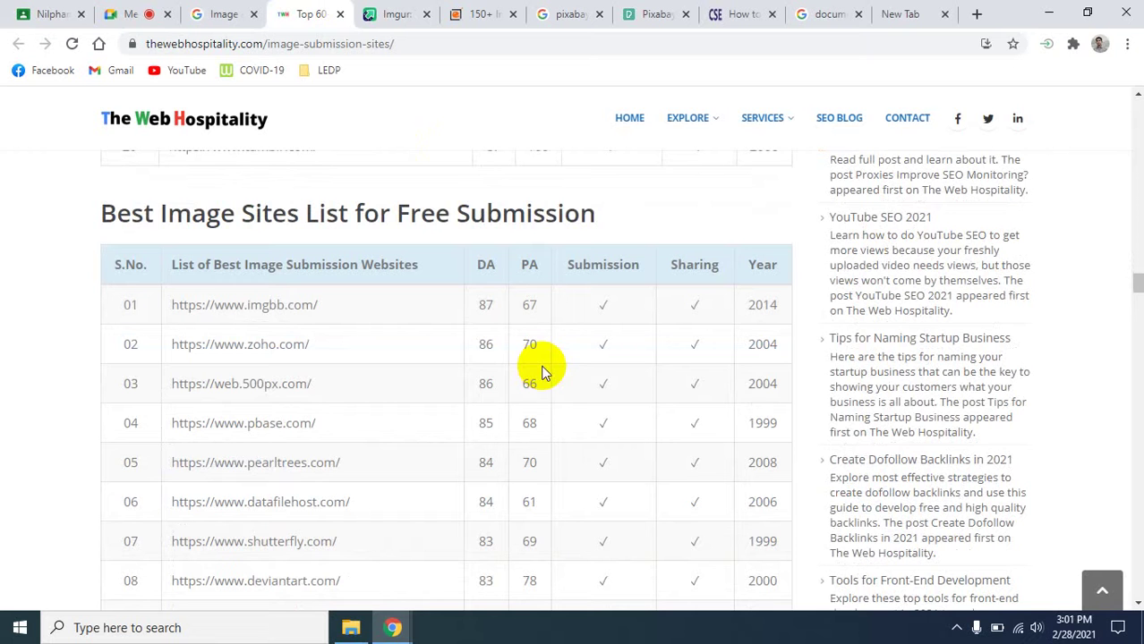
pyautogui.scroll(-6, 308, 376)
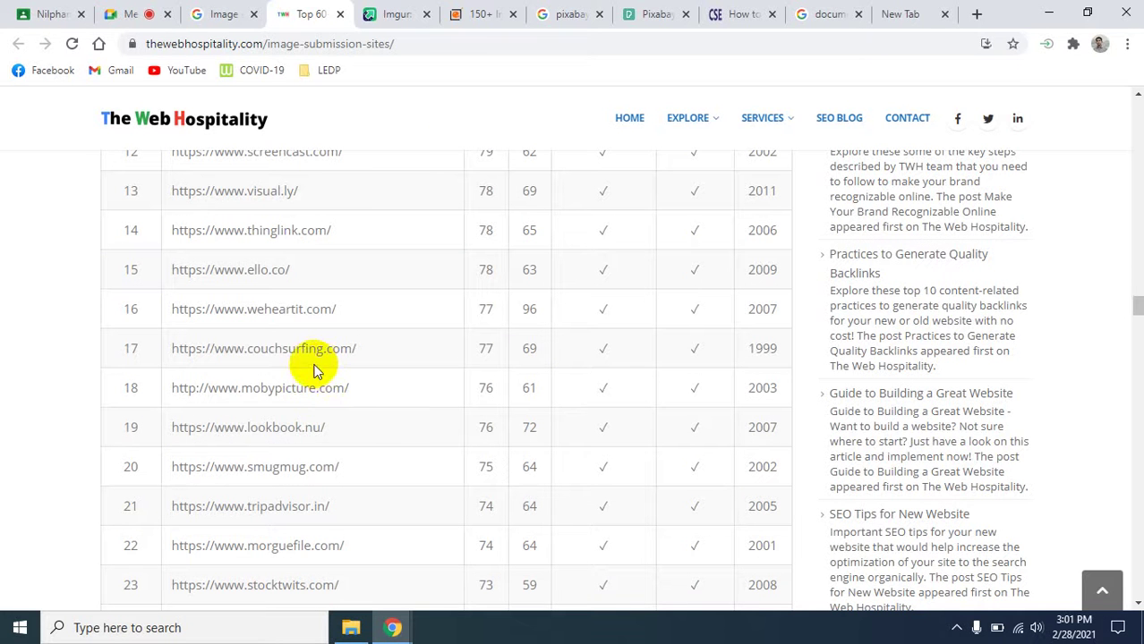
pyautogui.scroll(10, 293, 330)
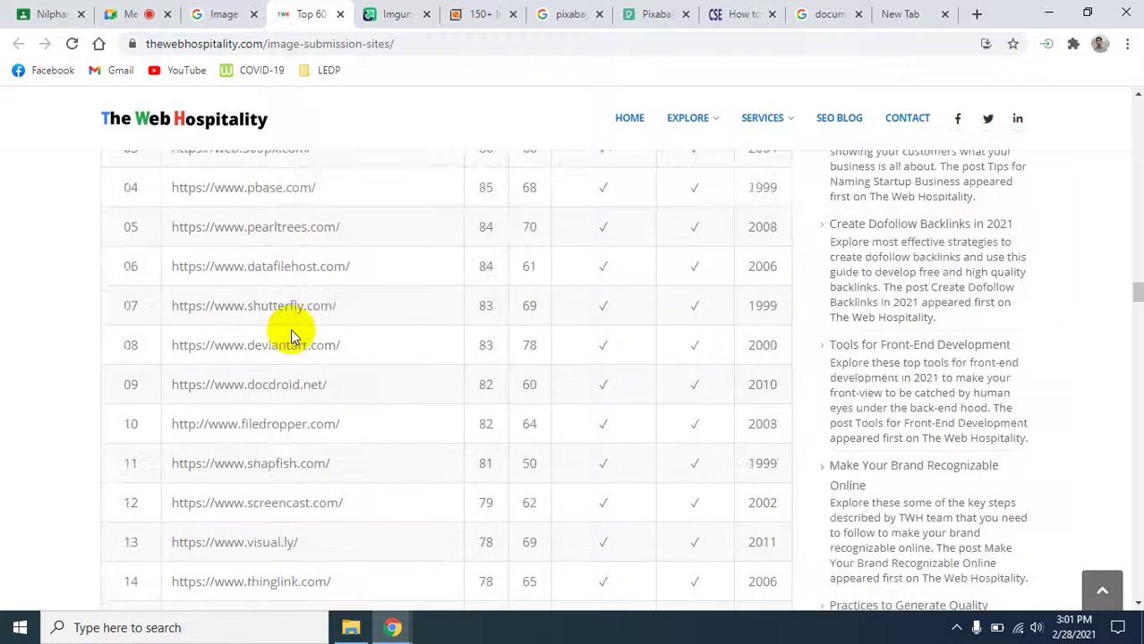
pyautogui.scroll(5, 294, 337)
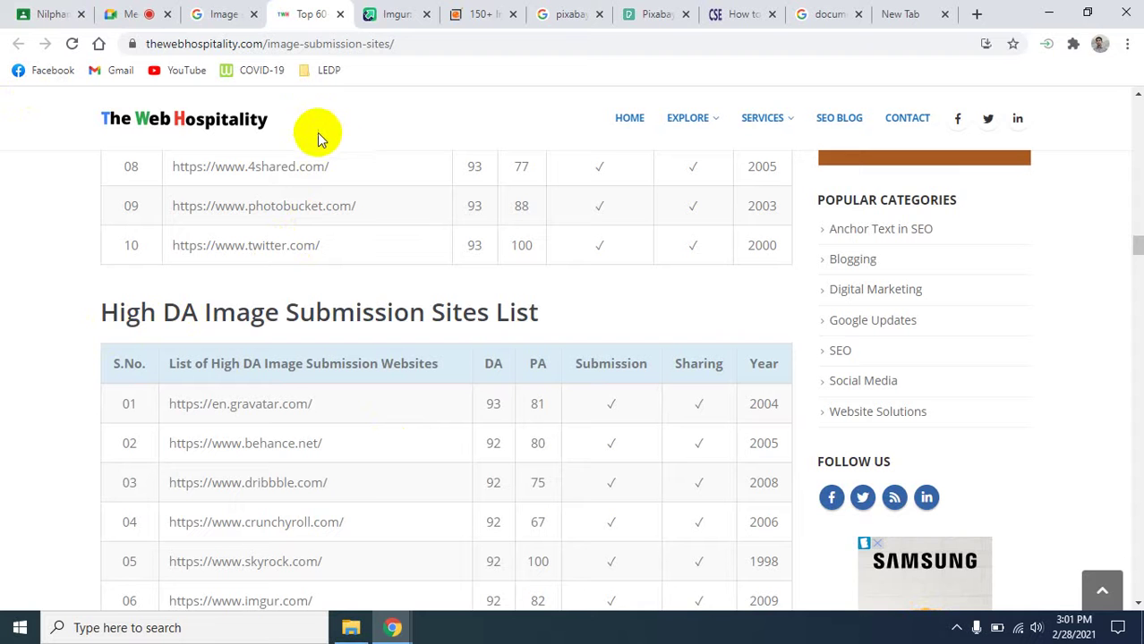
pyautogui.click(131, 14)
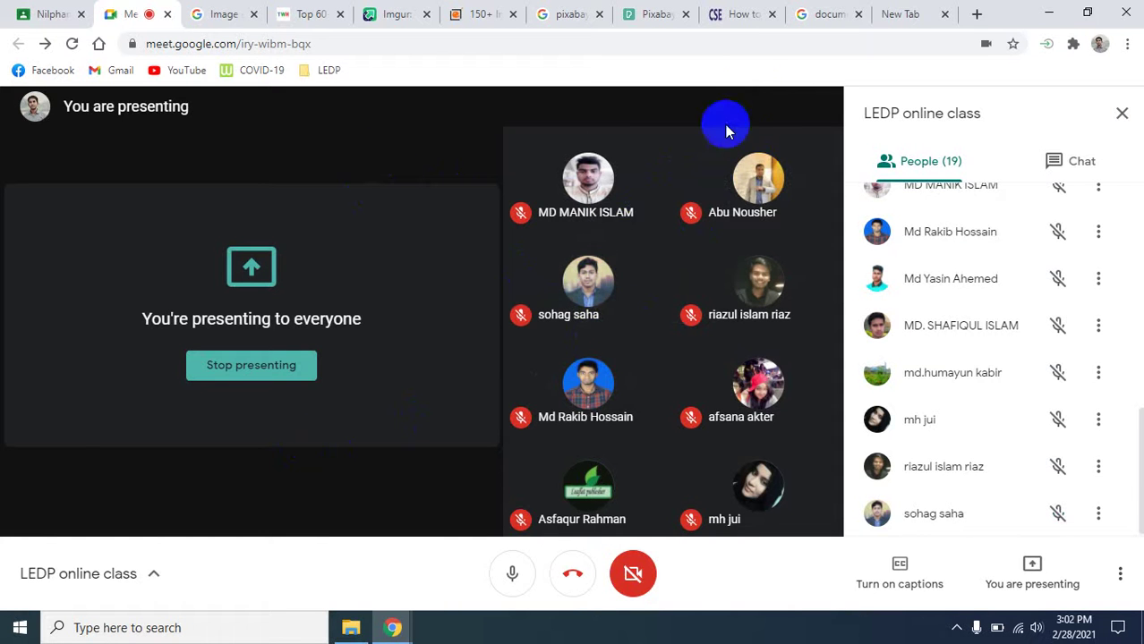
# Step: Pass through the how-to blog and 'document' image search tabs back to the Imgur post
pyautogui.moveTo(562, 389)
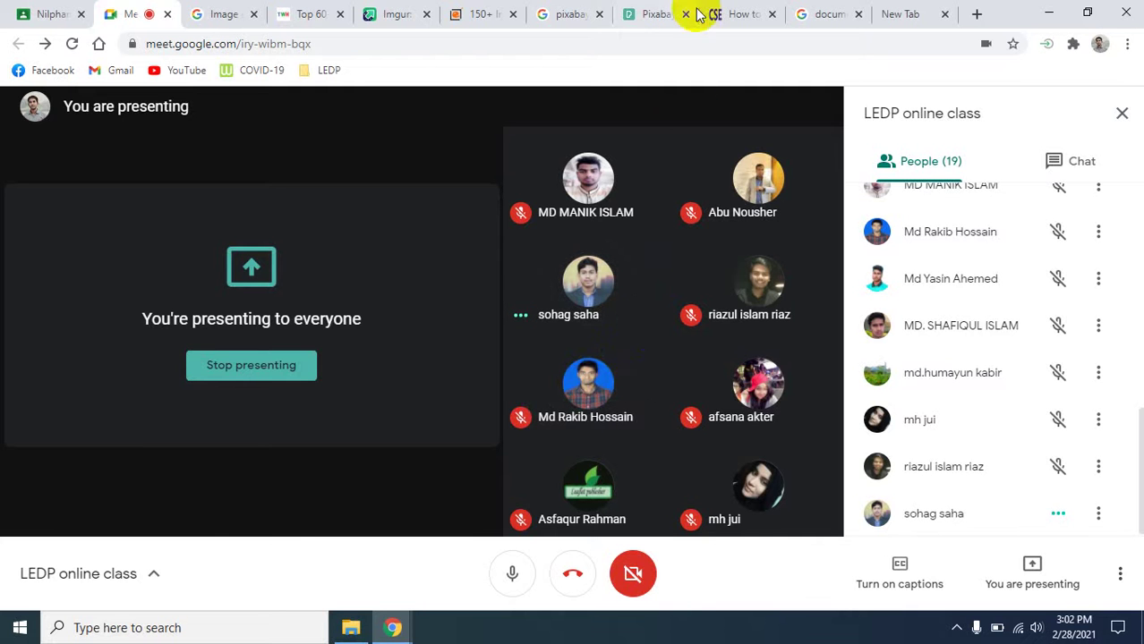
pyautogui.click(755, 9)
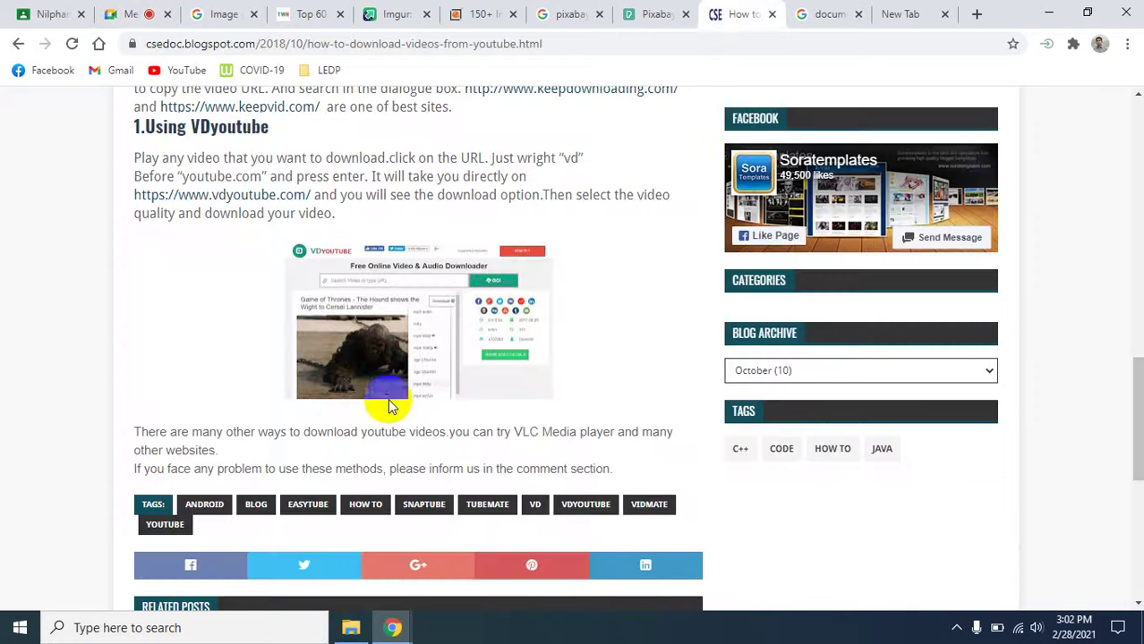
pyautogui.click(816, 13)
pyautogui.click(401, 13)
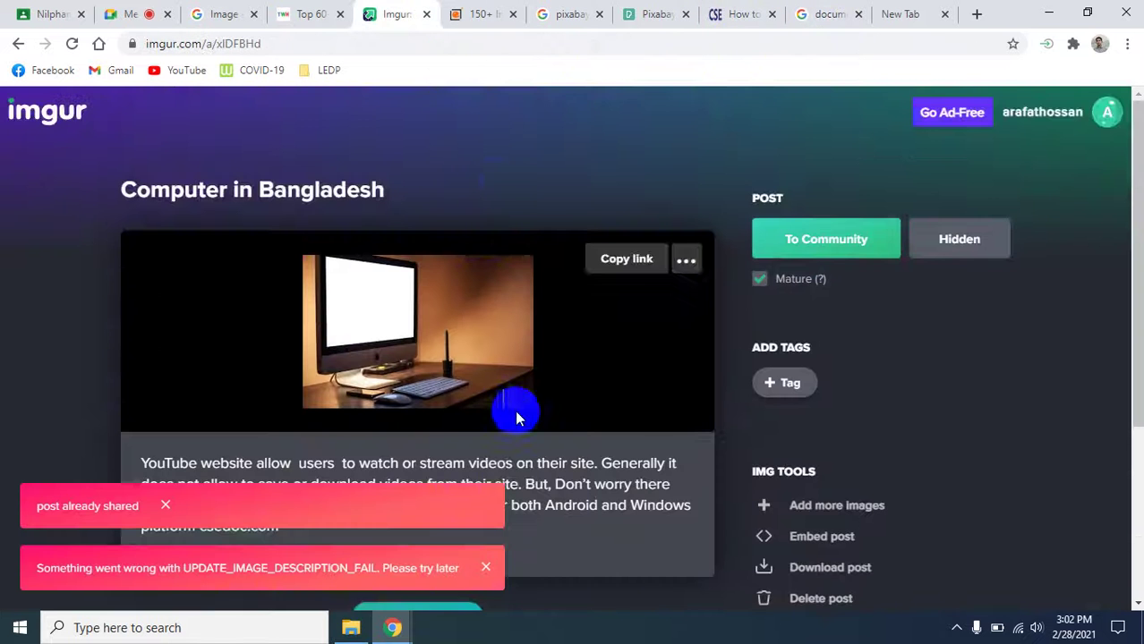
# Step: Select and deselect the csedoc.com text in the Imgur post description
pyautogui.scroll(-3, 537, 416)
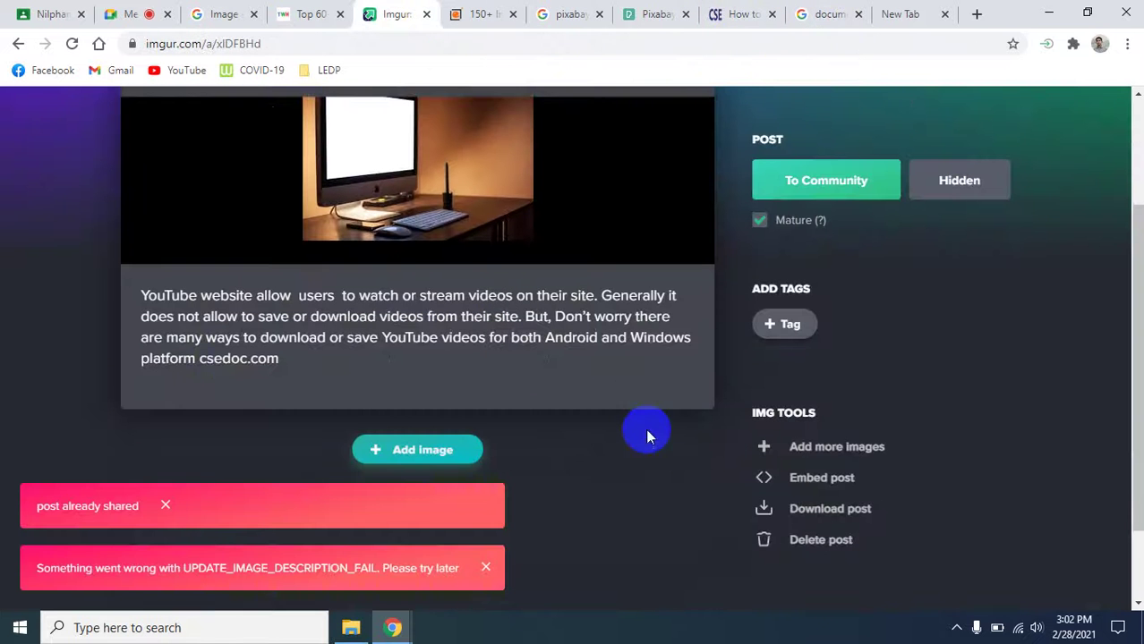
pyautogui.moveTo(197, 361); pyautogui.dragTo(244, 365)
pyautogui.doubleClick(215, 359)
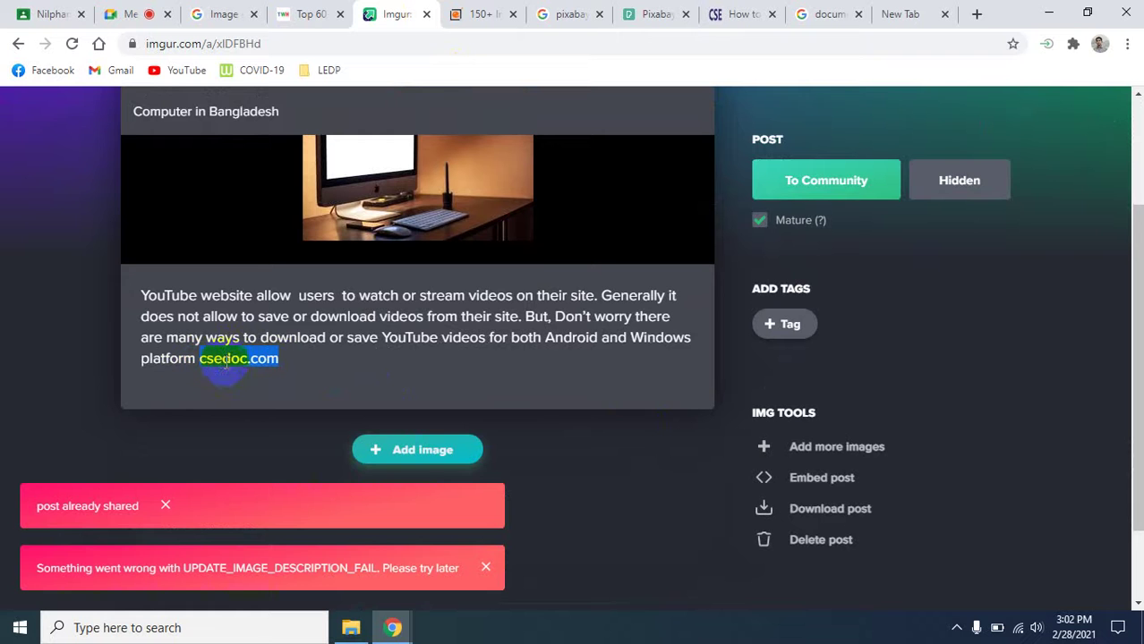
pyautogui.click(255, 365)
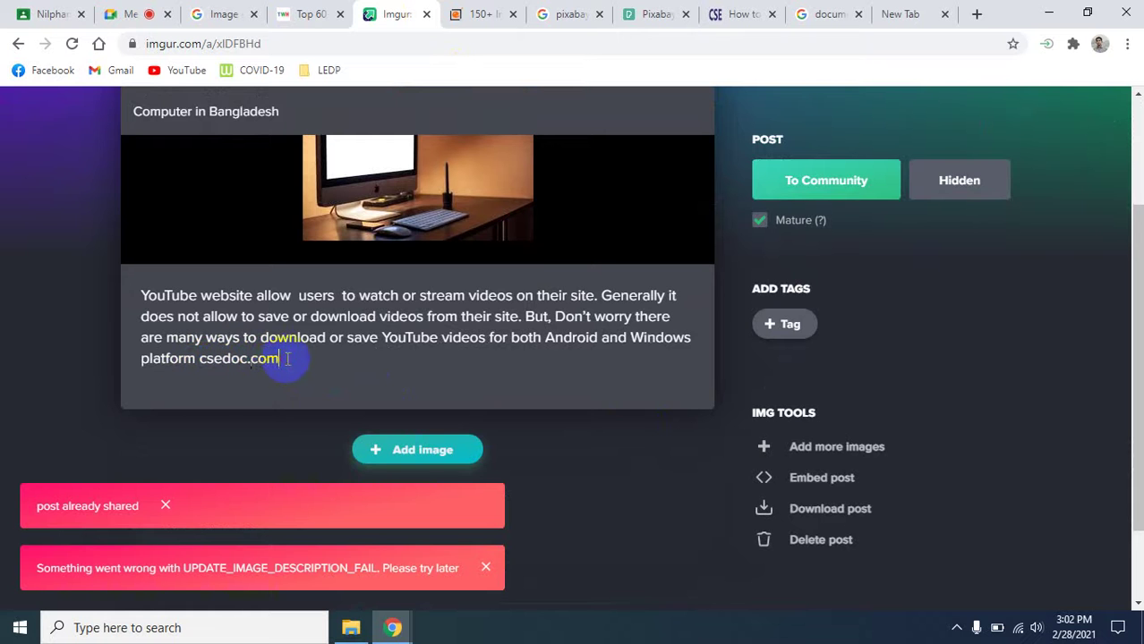
pyautogui.moveTo(285, 358); pyautogui.dragTo(199, 359)
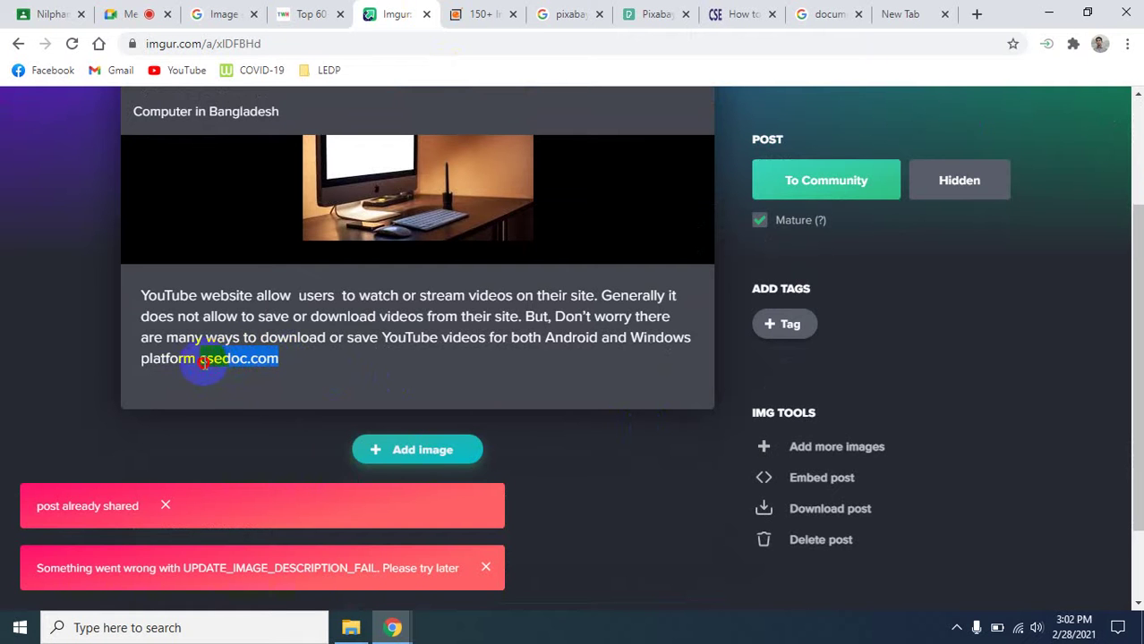
pyautogui.click(333, 376)
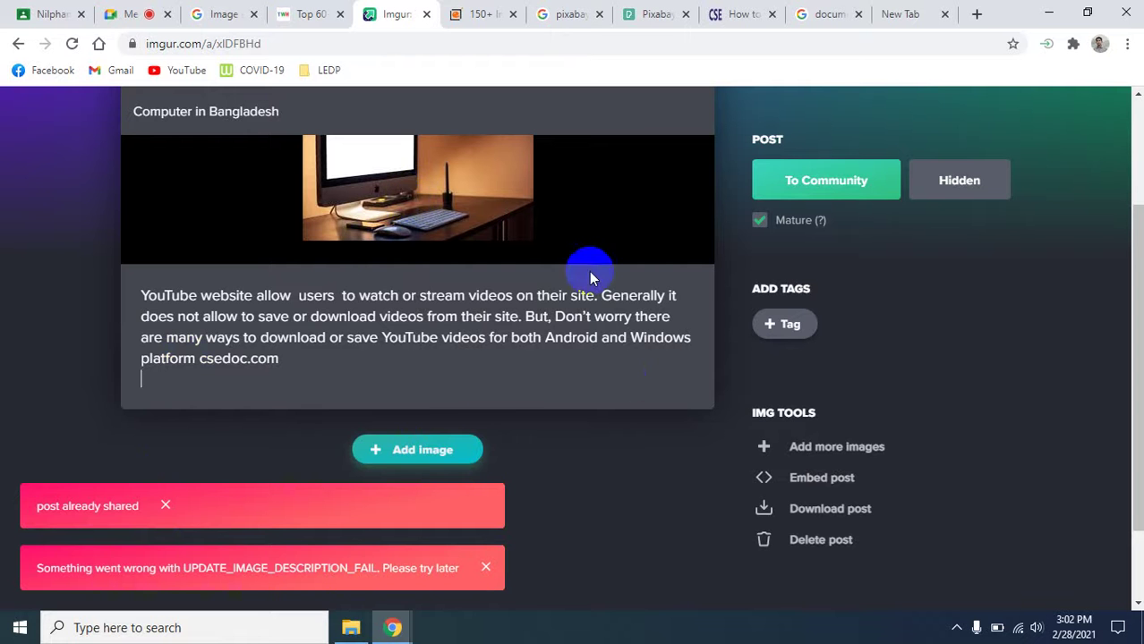
# Step: Dismiss the 'already shared' and description-update error notices, then copy the post's link
pyautogui.scroll(1, 621, 357)
pyautogui.scroll(-2, 618, 374)
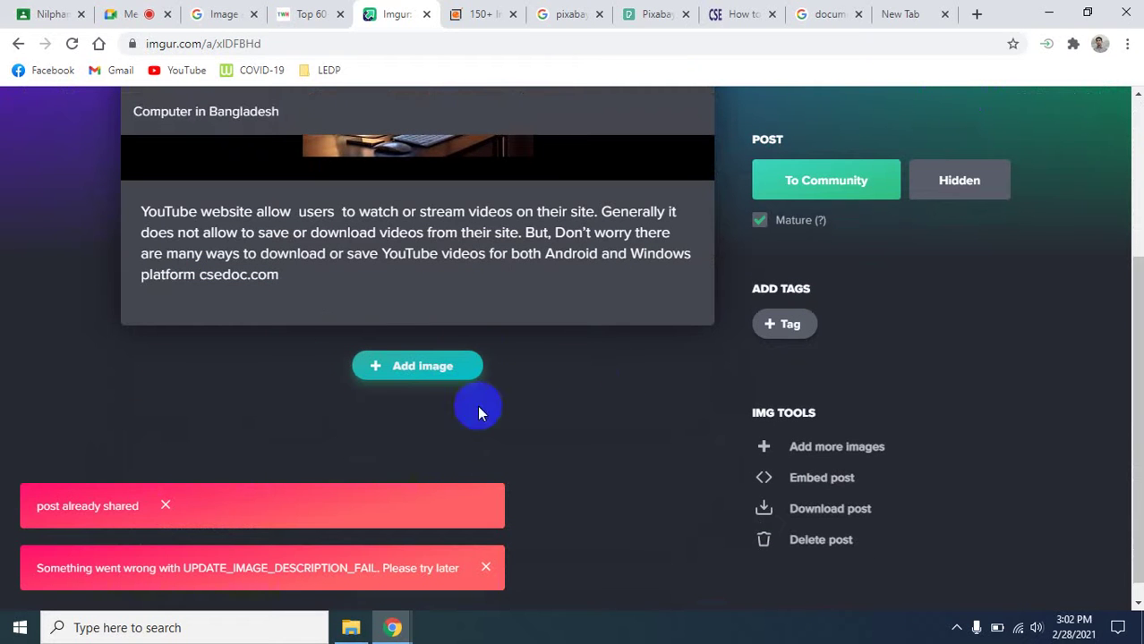
pyautogui.click(167, 509)
pyautogui.click(486, 567)
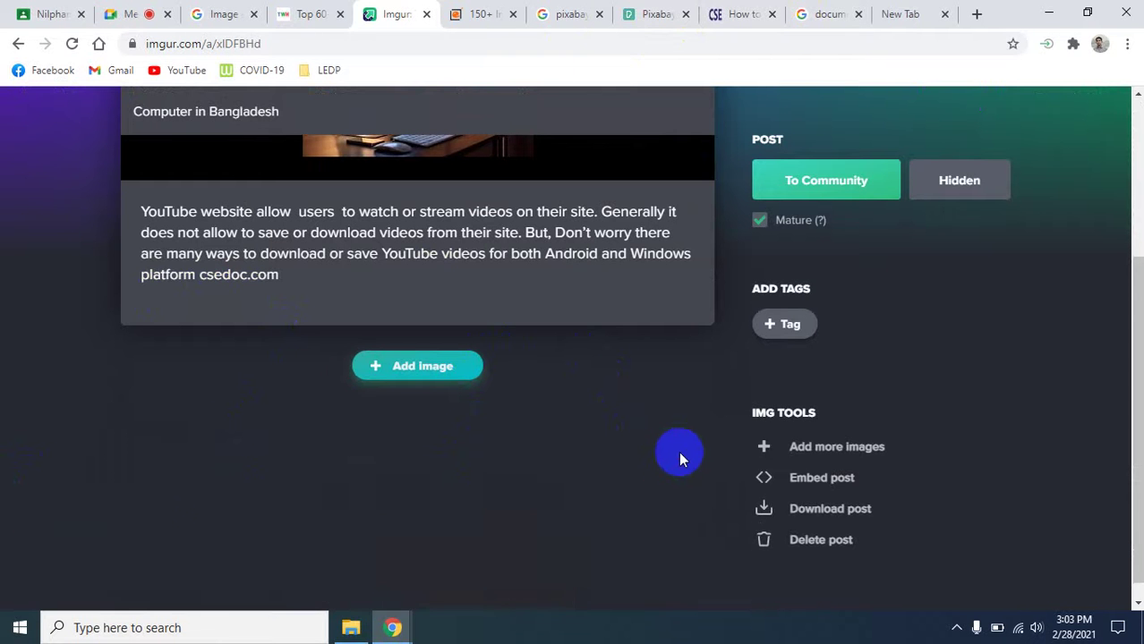
pyautogui.scroll(3, 680, 450)
pyautogui.click(626, 258)
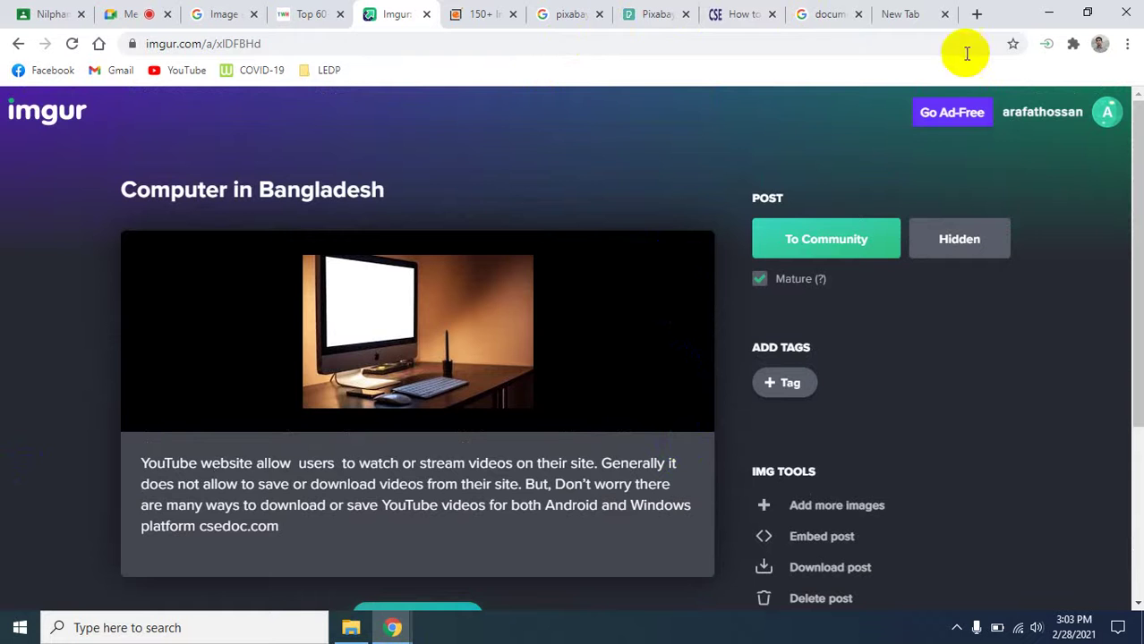
# Step: Load the copied Imgur post link in a new Incognito window
pyautogui.click(931, 17)
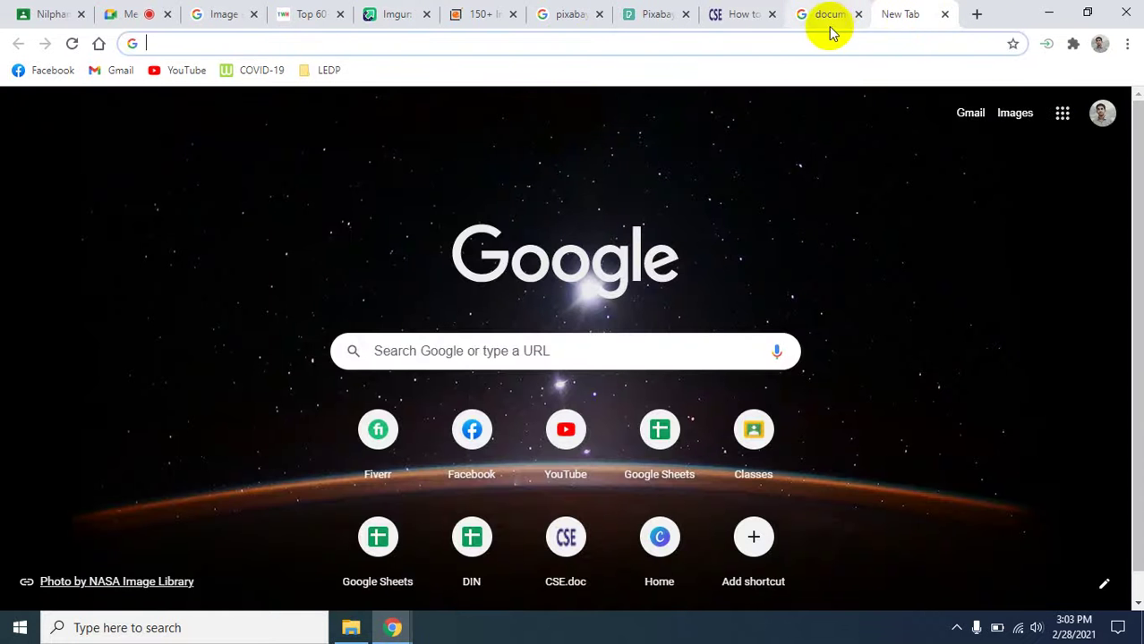
pyautogui.click(907, 112)
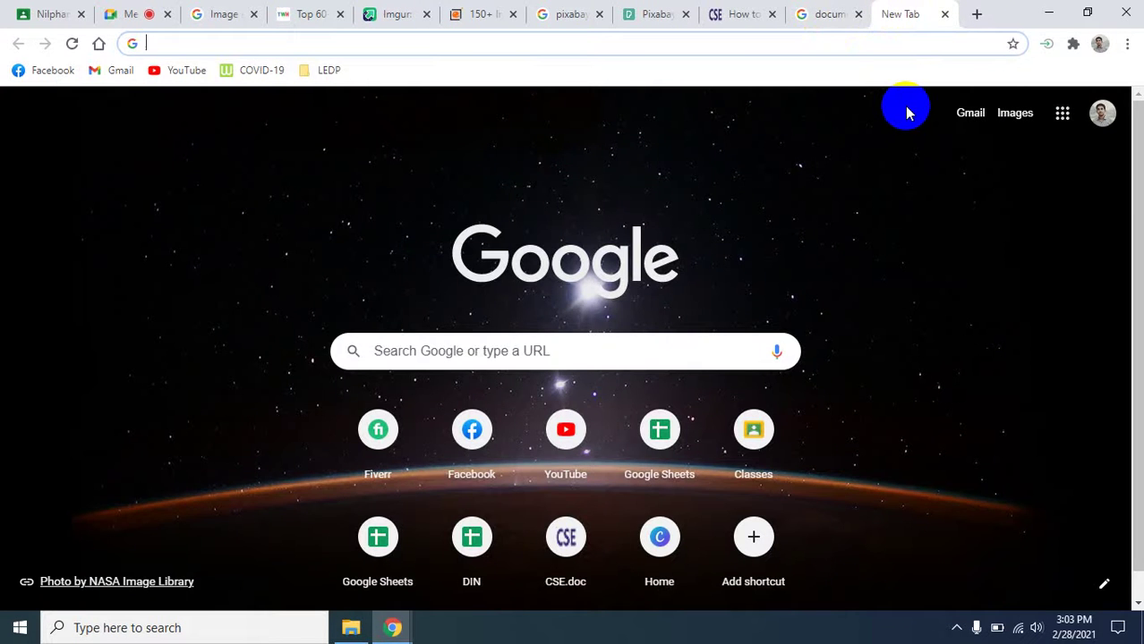
pyautogui.hotkey('ctrl', 'shift', 'n')
pyautogui.write('https://imgur.com/zH1KPQk')
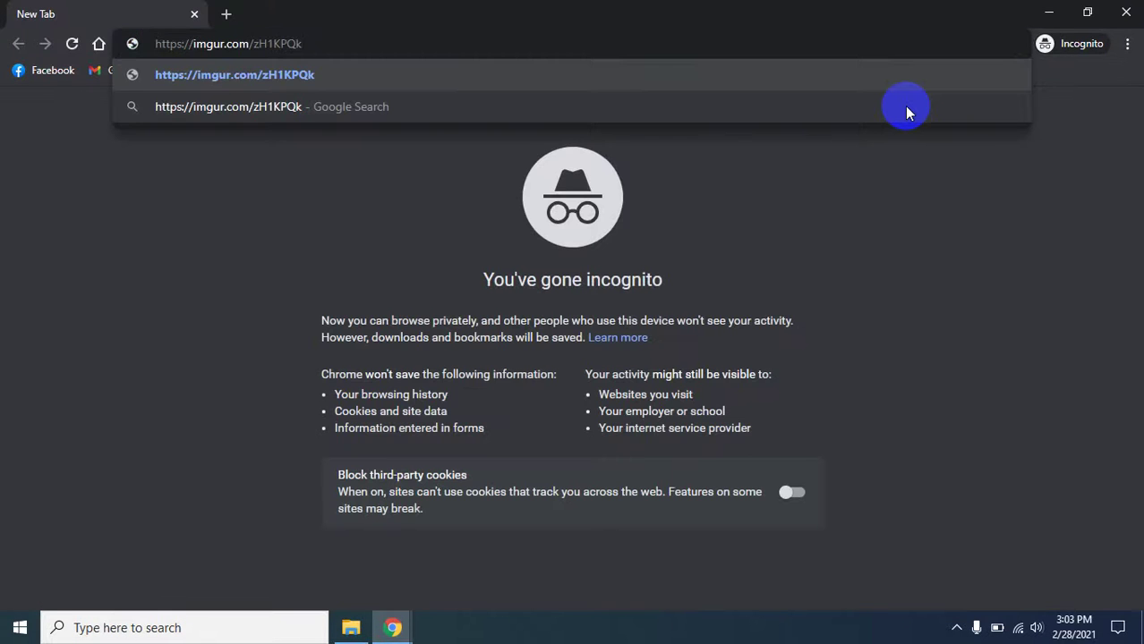
pyautogui.press('Return')
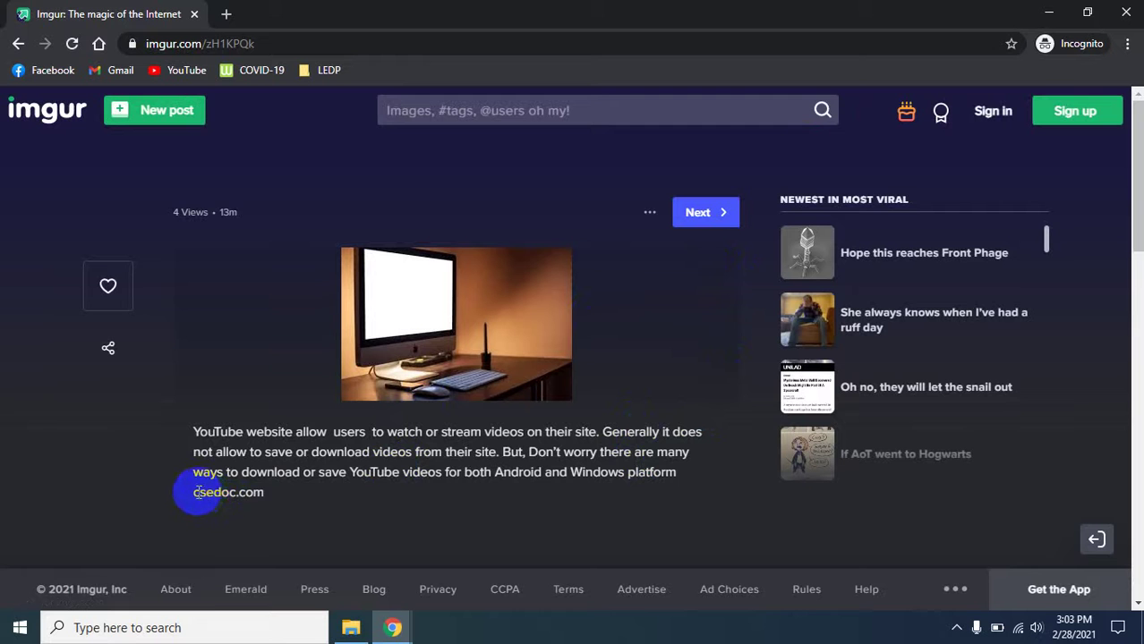
# Step: Check the csedoc.com text on the public post, then close the Incognito window
pyautogui.doubleClick(235, 492)
pyautogui.click(269, 498)
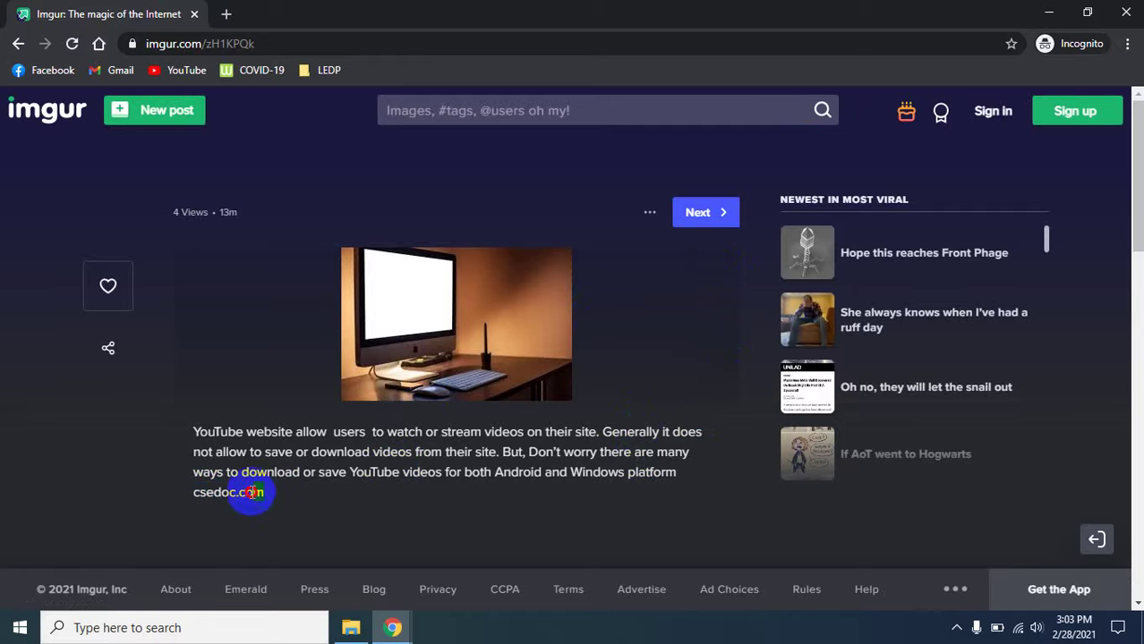
pyautogui.moveTo(252, 492); pyautogui.dragTo(179, 498)
pyautogui.click(359, 527)
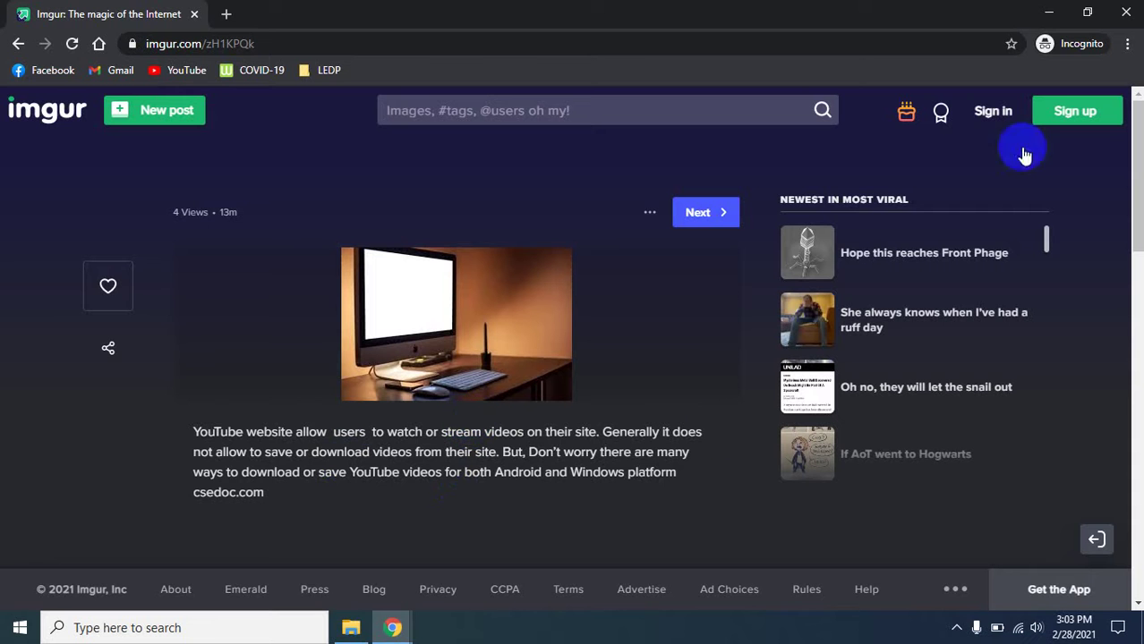
pyautogui.click(1126, 13)
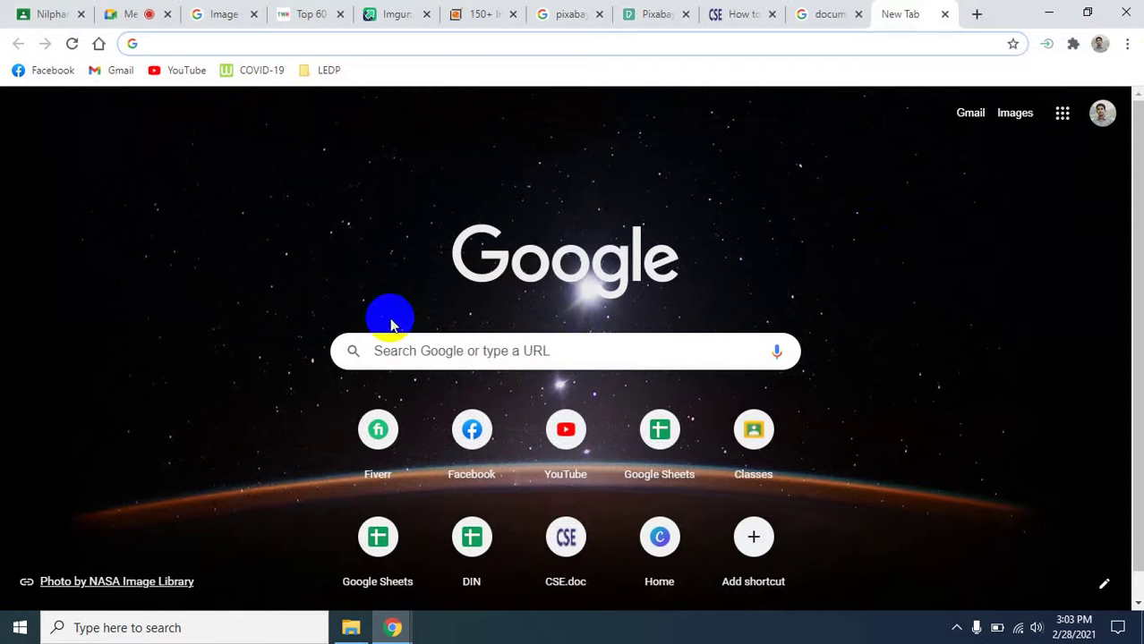
# Step: Check the Meet presentation, then close the 150+ list, Pixabay, how-to and document search tabs
pyautogui.click(106, 11)
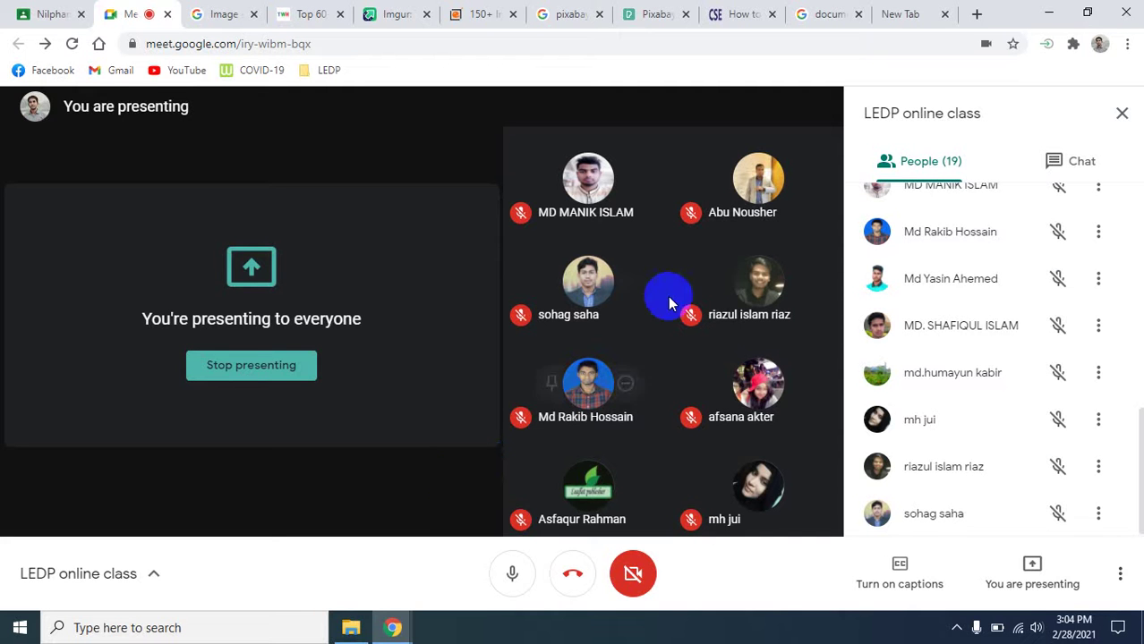
pyautogui.click(591, 584)
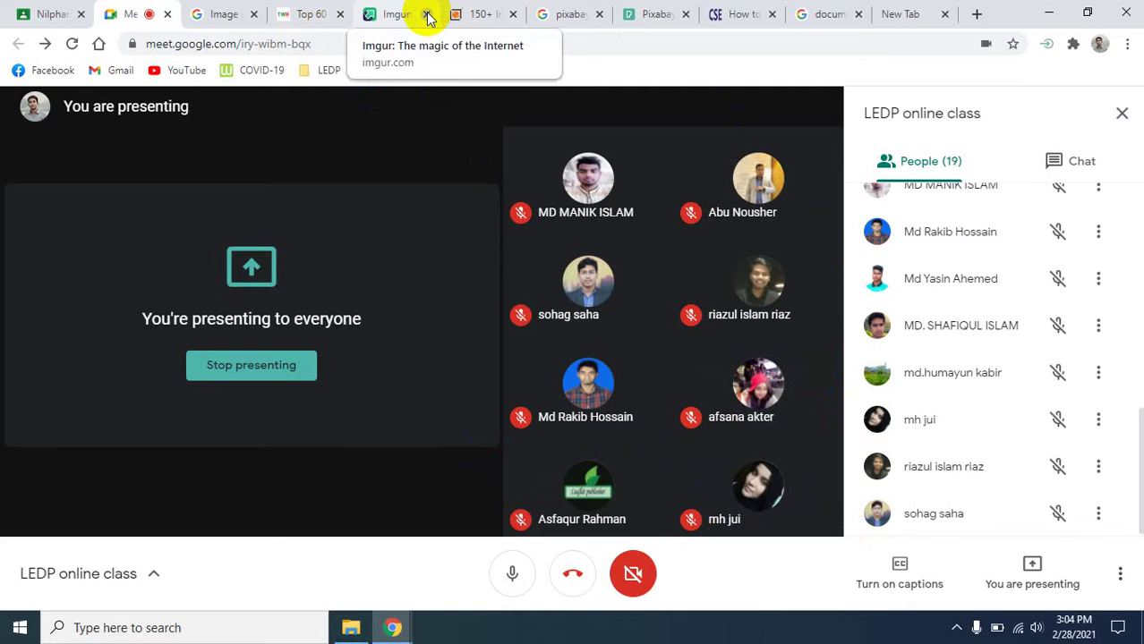
pyautogui.click(511, 16)
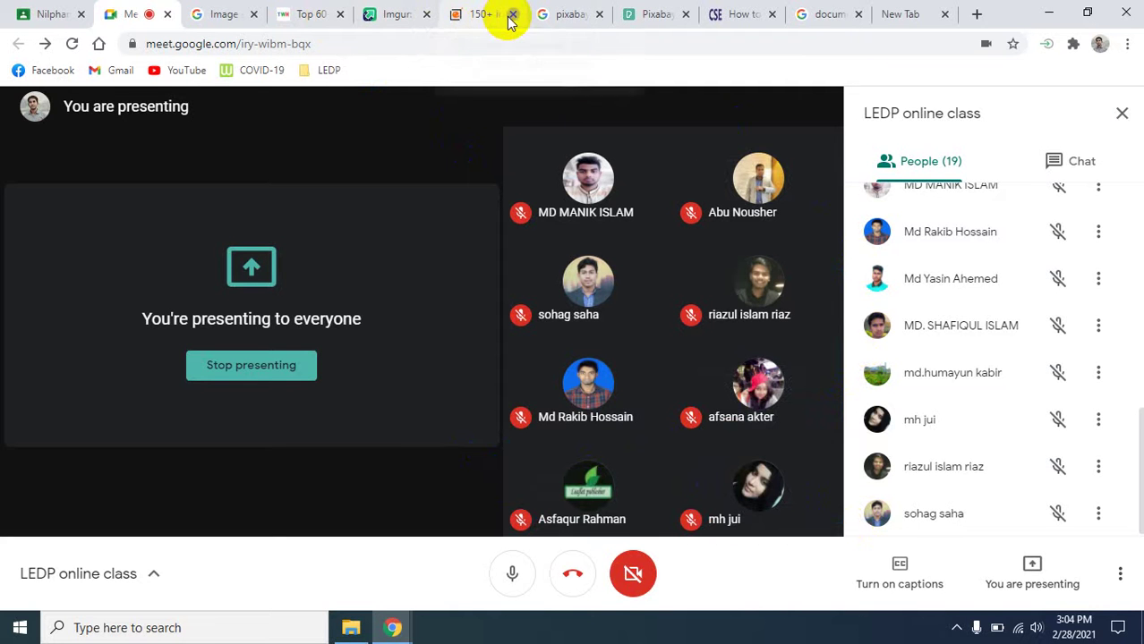
pyautogui.click(511, 16)
pyautogui.click(511, 15)
pyautogui.click(511, 15)
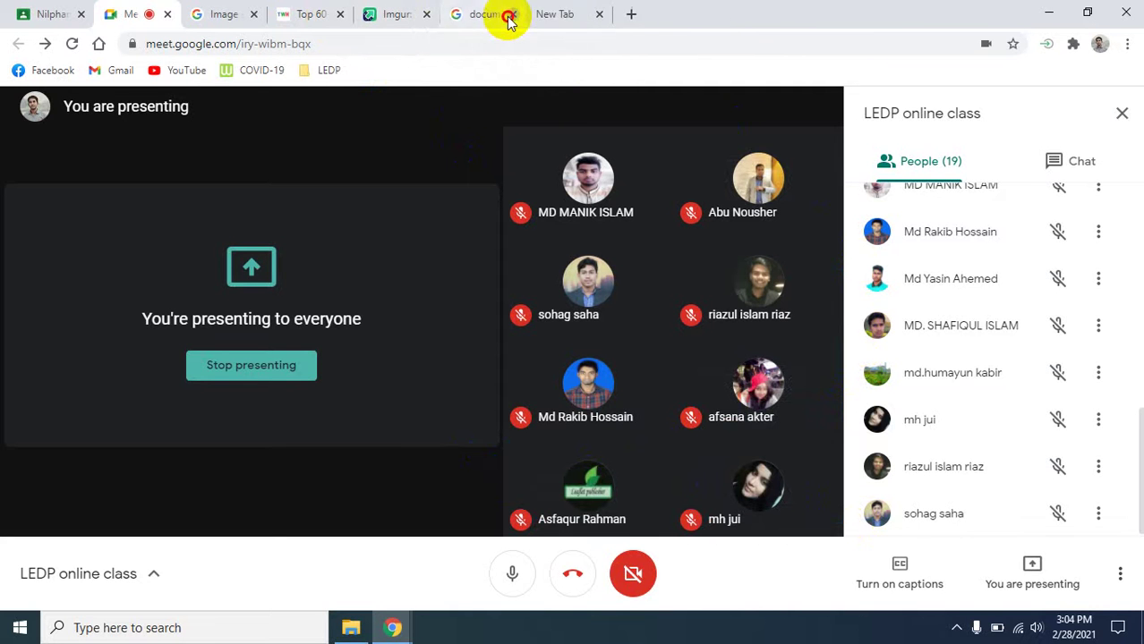
pyautogui.click(511, 16)
pyautogui.click(510, 16)
# Step: Glance at the sites list and Imgur post, then open a fresh blank tab
pyautogui.click(530, 18)
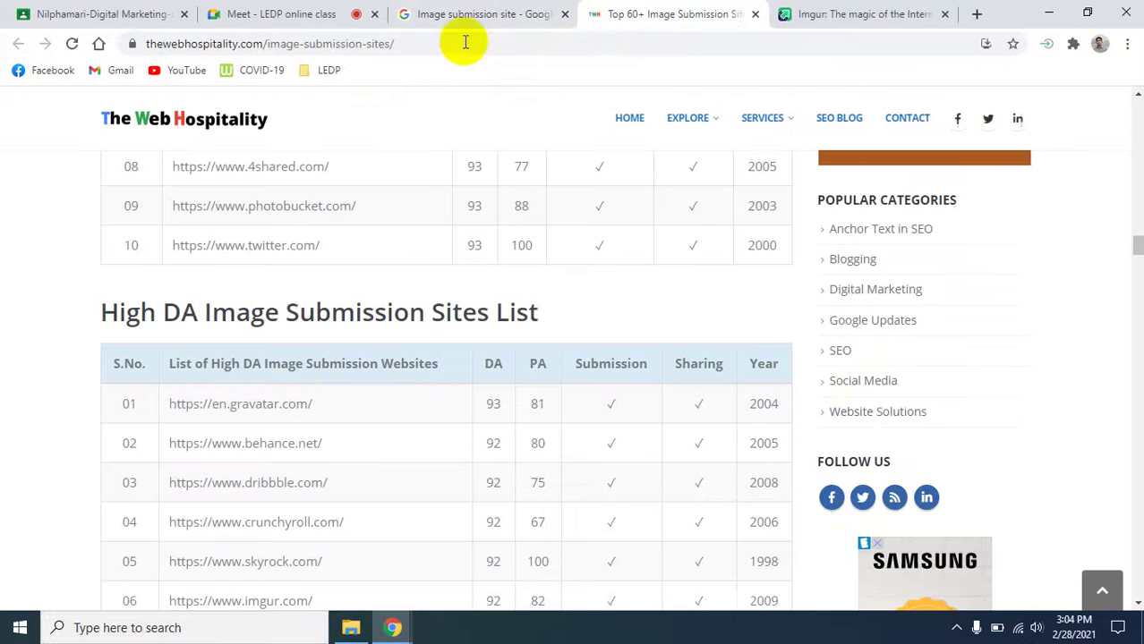
pyautogui.click(841, 14)
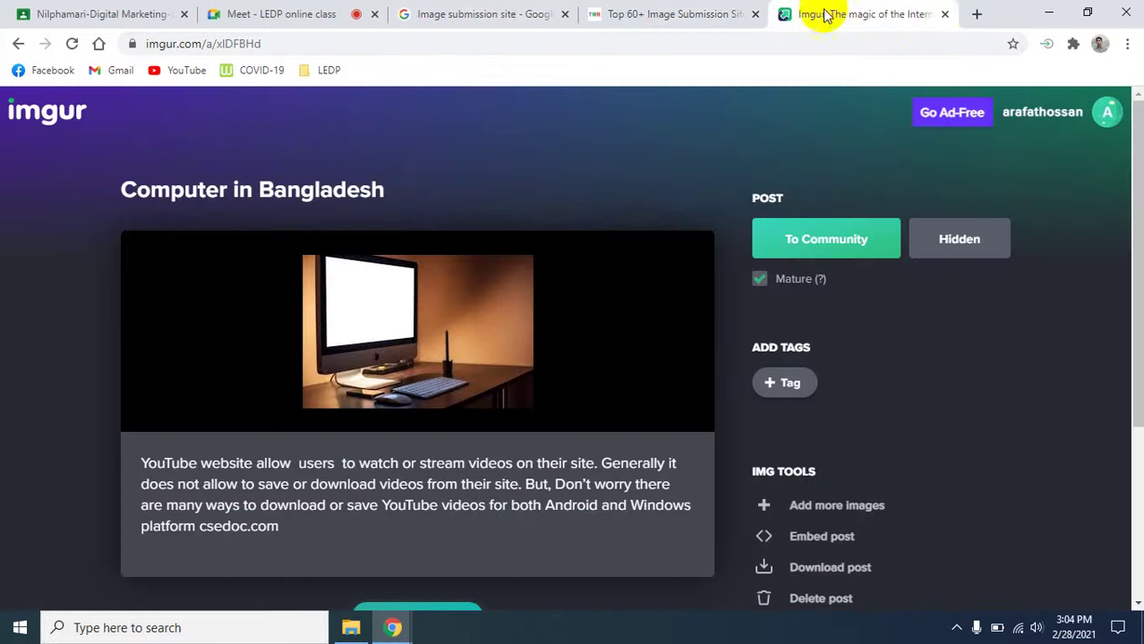
pyautogui.click(977, 14)
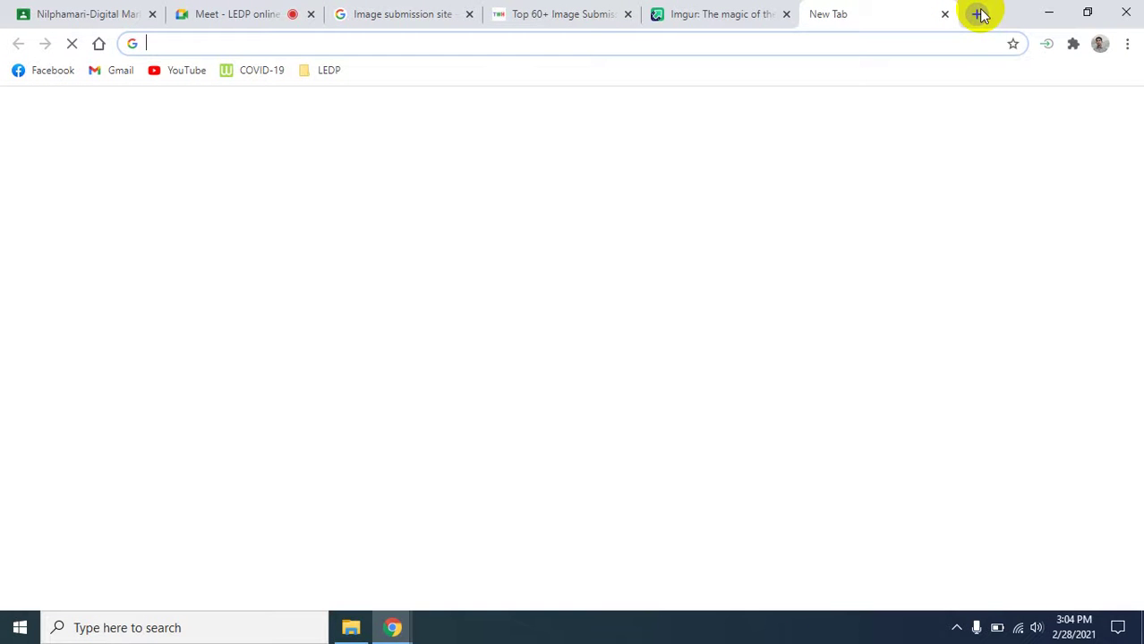
# Step: Go to fiverr.com and search for 'Image Submission', returning 127 services
pyautogui.write('fiv')
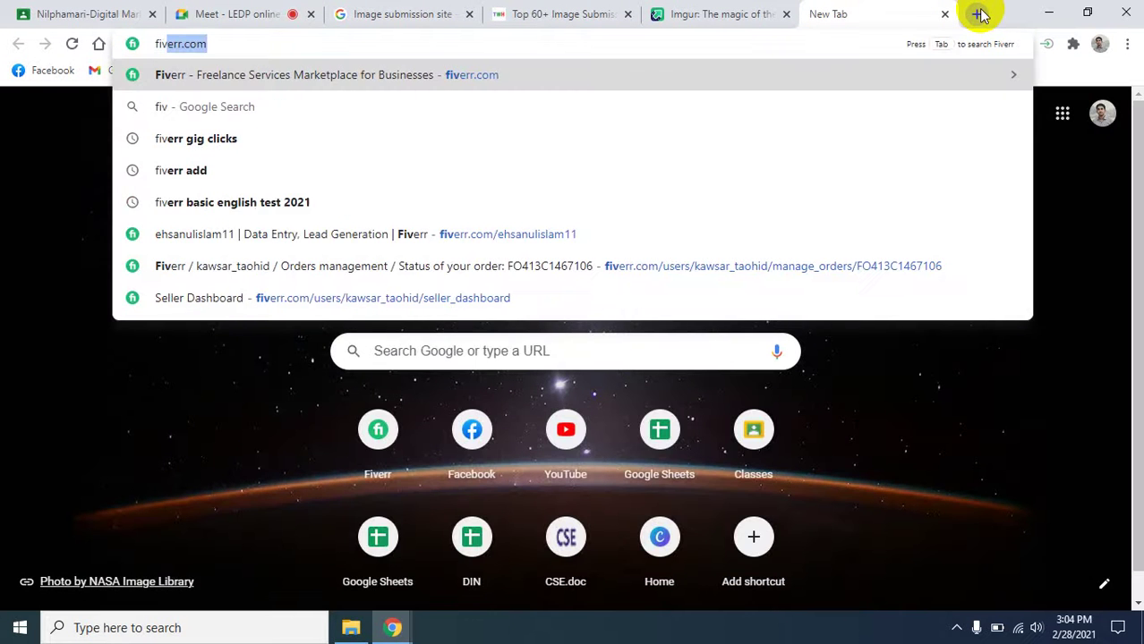
pyautogui.write('err.com')
pyautogui.press('Return')
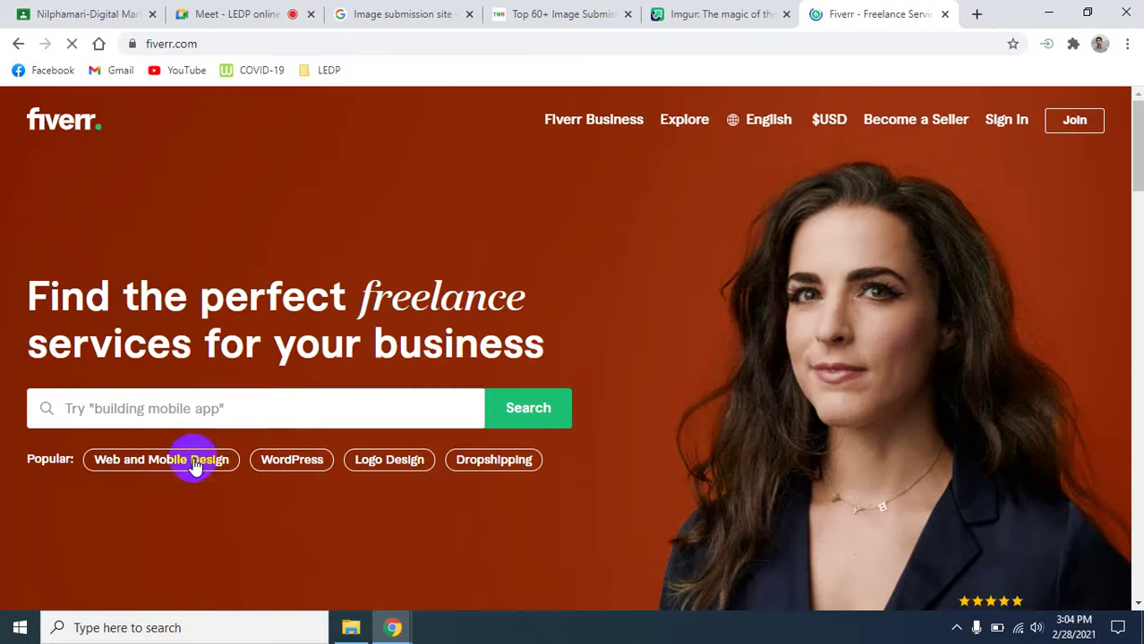
pyautogui.click(190, 409)
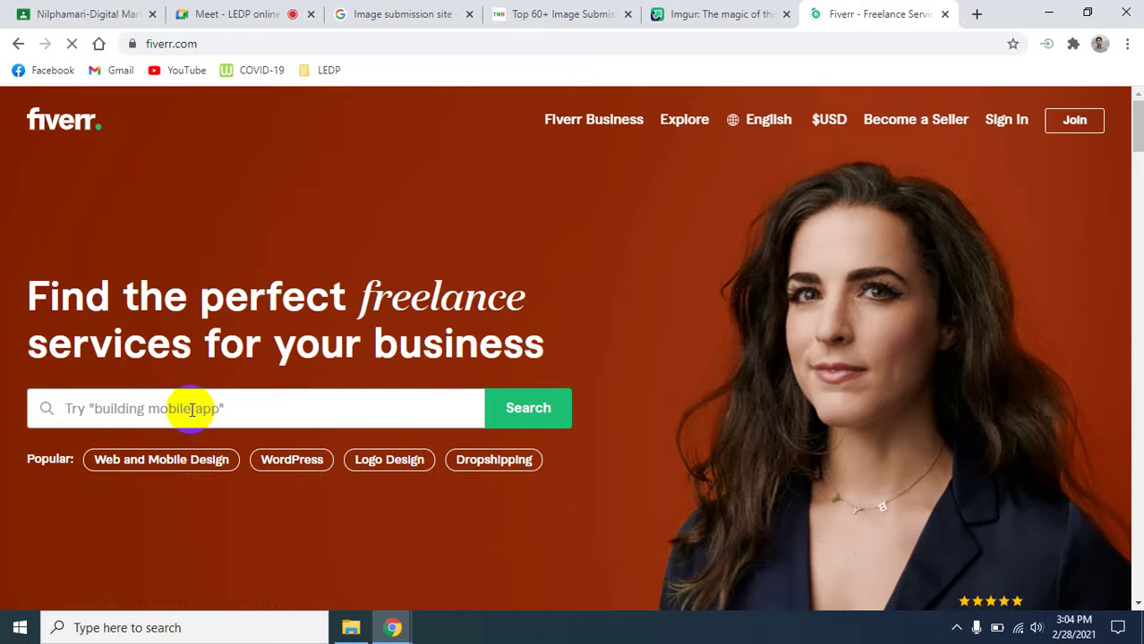
pyautogui.write('Ima')
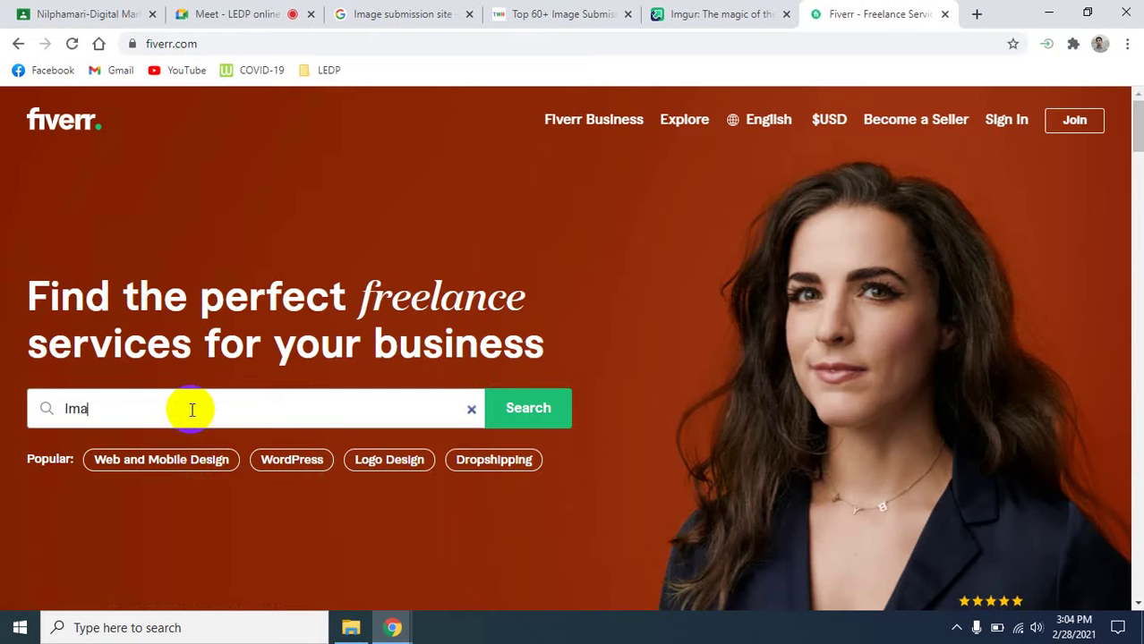
pyautogui.write('ge S')
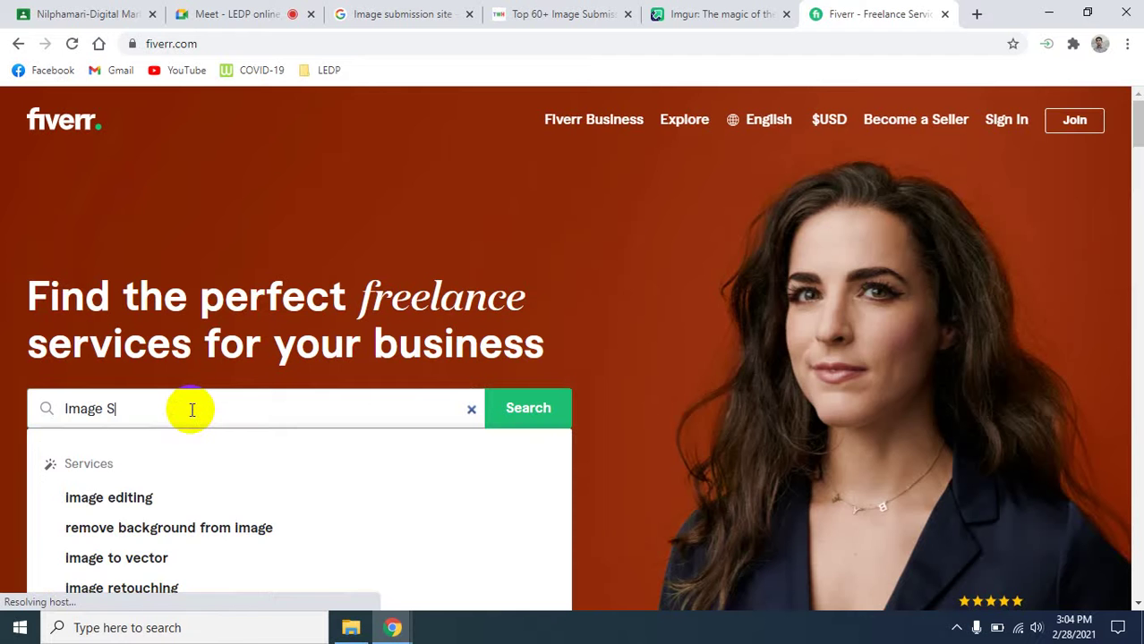
pyautogui.write('u')
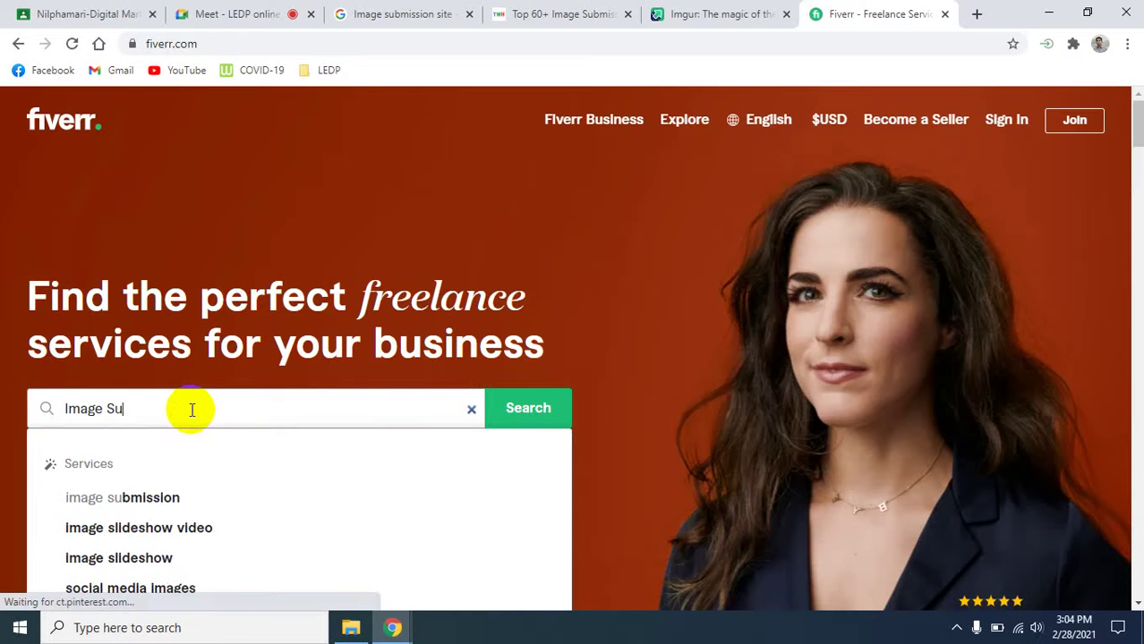
pyautogui.write('bmission')
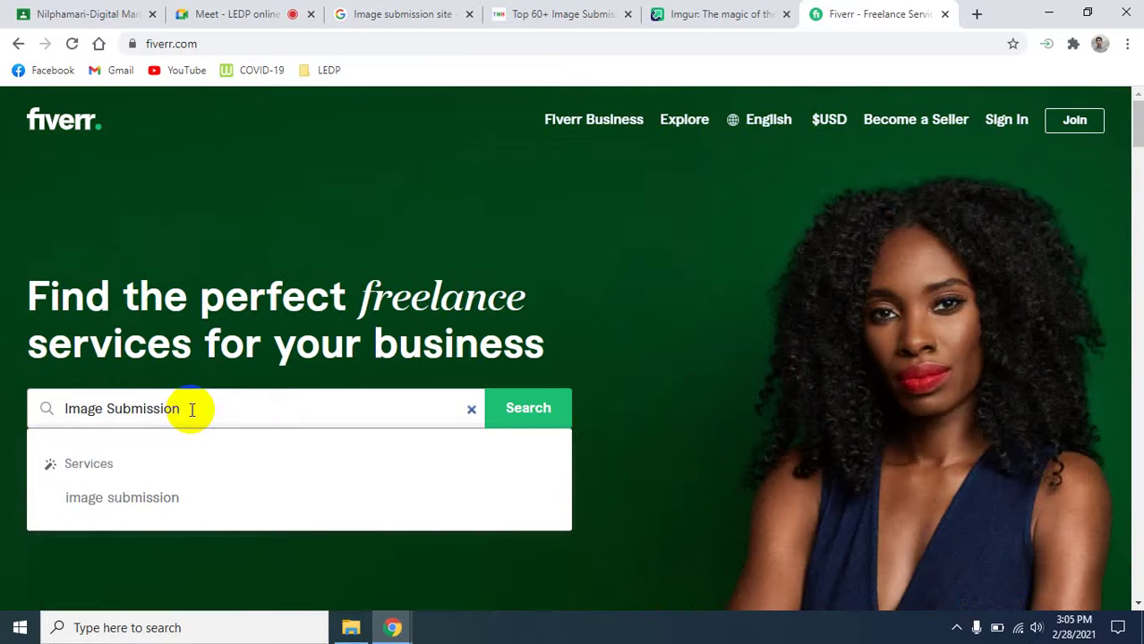
pyautogui.press('Return')
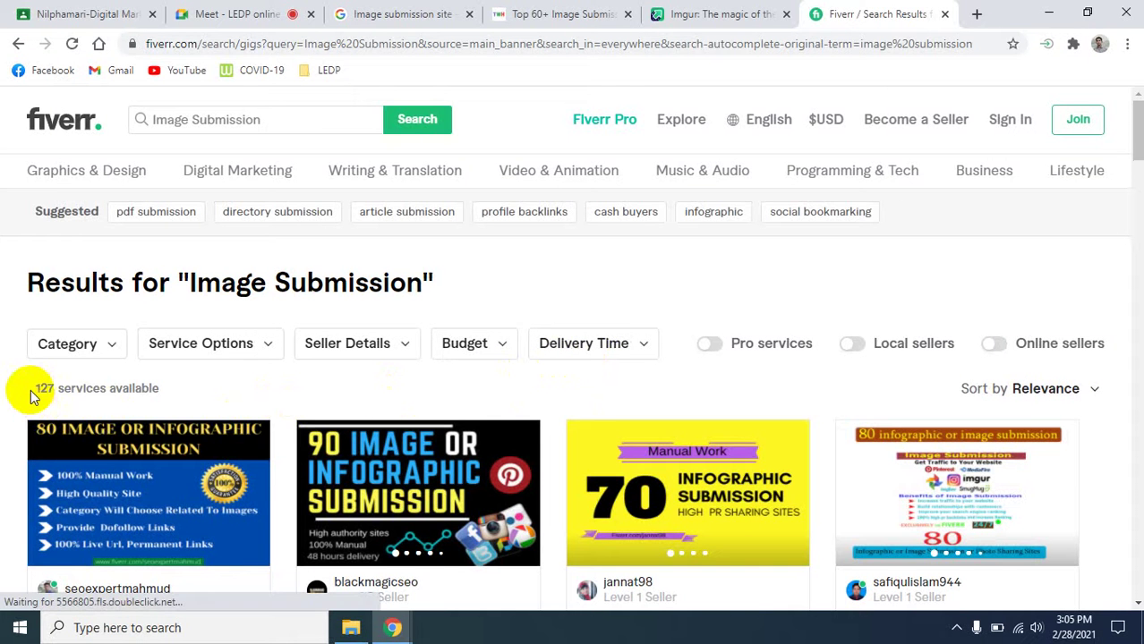
# Step: Browse the 127 Image Submission results down to the $10 70-site infographic gig
pyautogui.moveTo(40, 389); pyautogui.dragTo(74, 388)
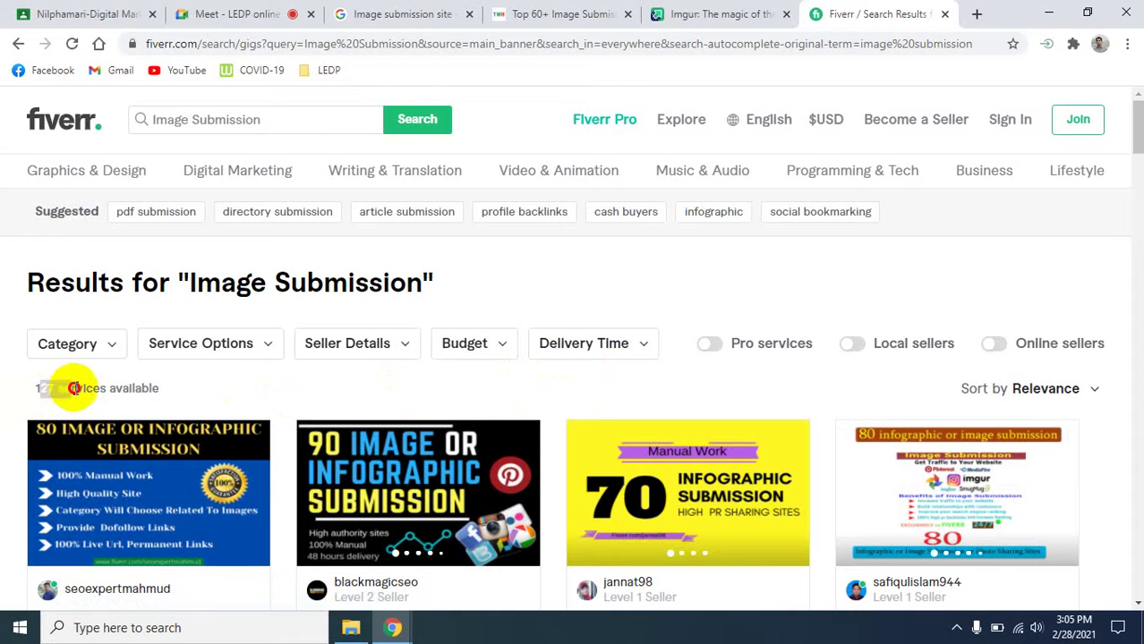
pyautogui.click(233, 395)
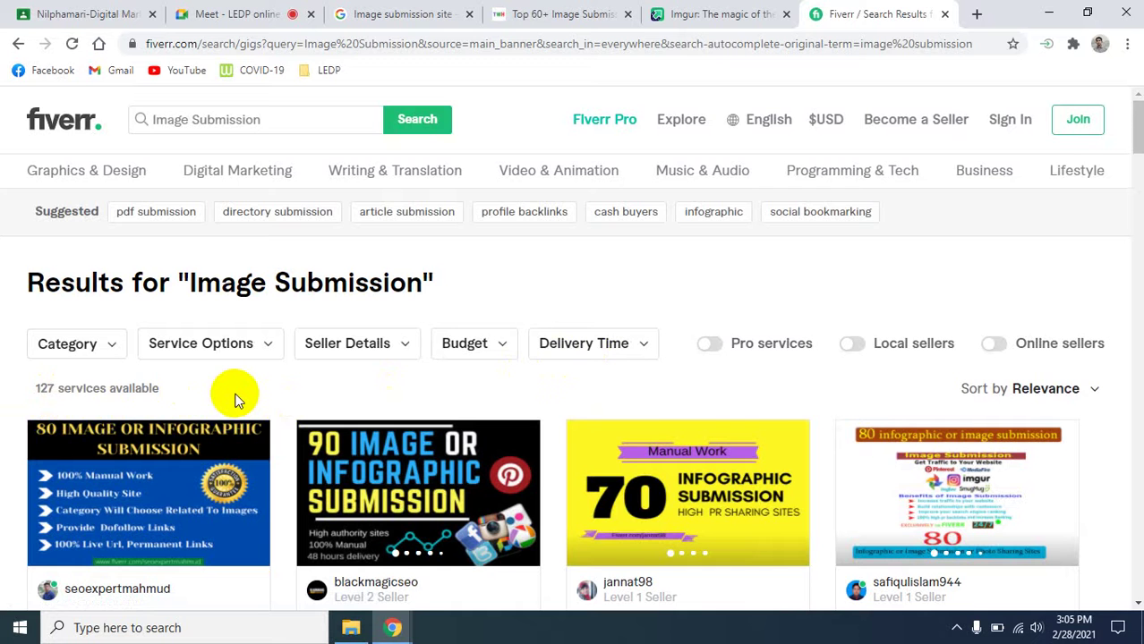
pyautogui.scroll(-3, 268, 390)
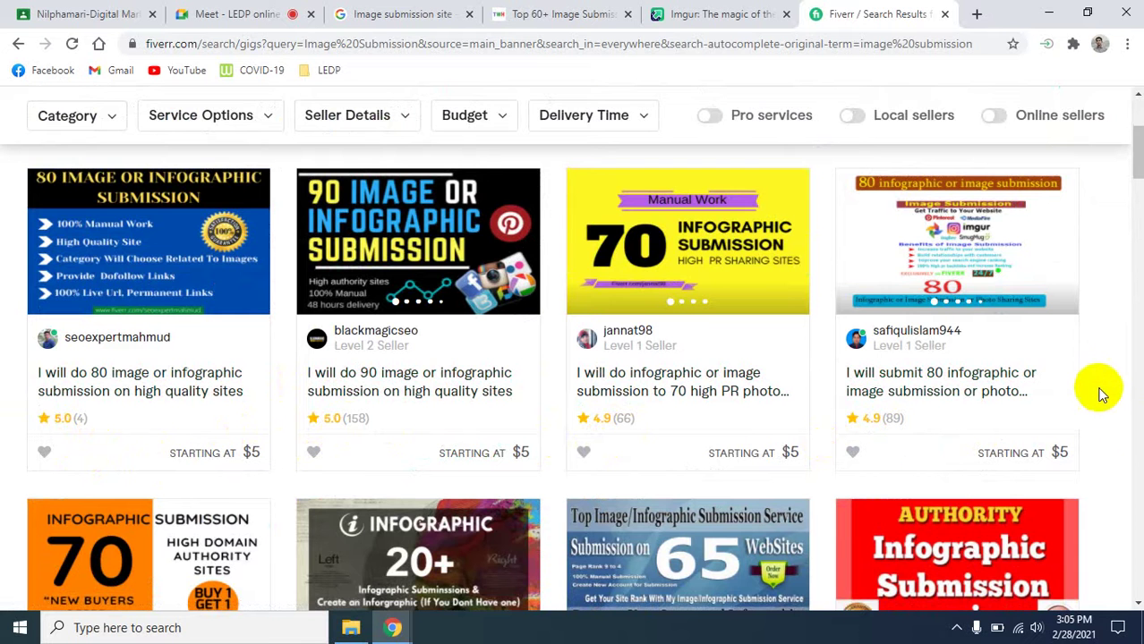
pyautogui.scroll(3, 1102, 394)
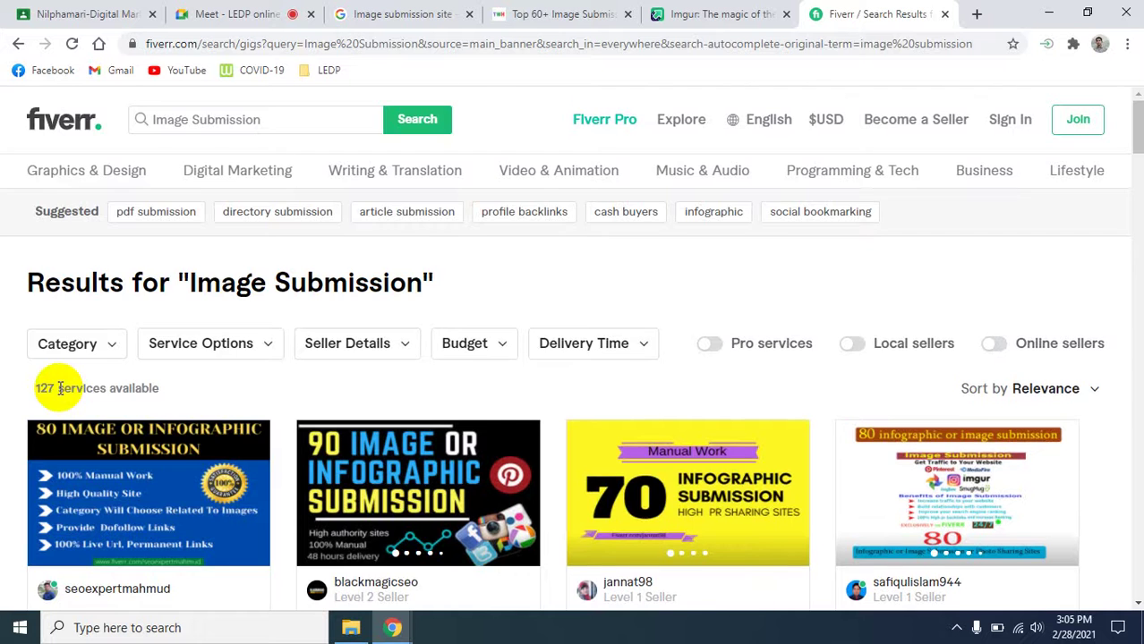
pyautogui.scroll(-3, 62, 385)
pyautogui.scroll(2, 63, 296)
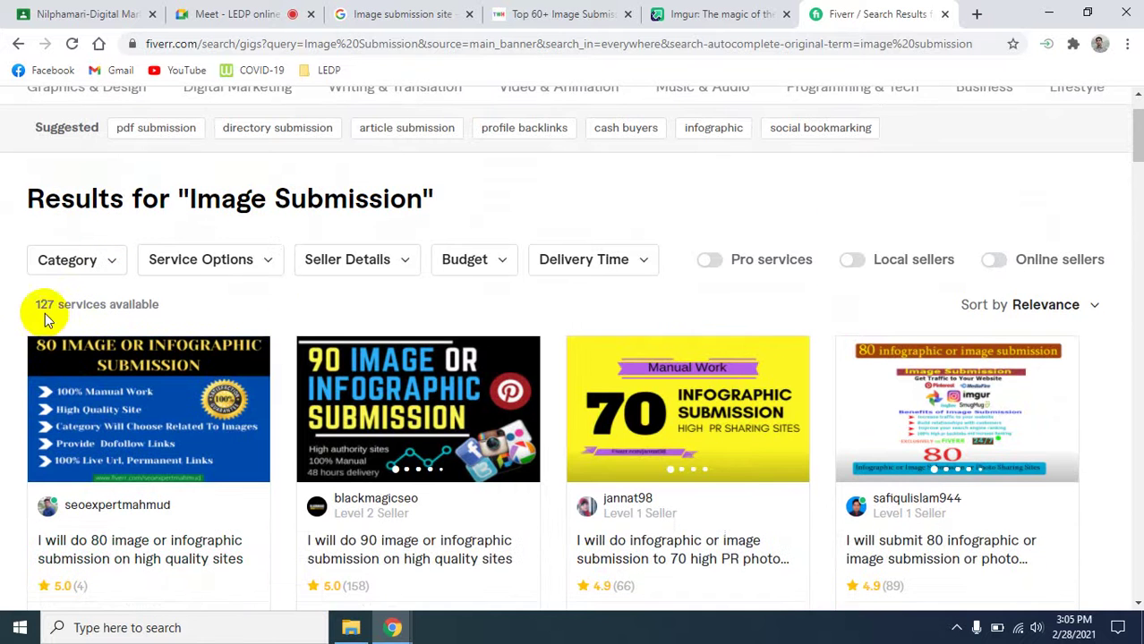
pyautogui.scroll(-1, 283, 395)
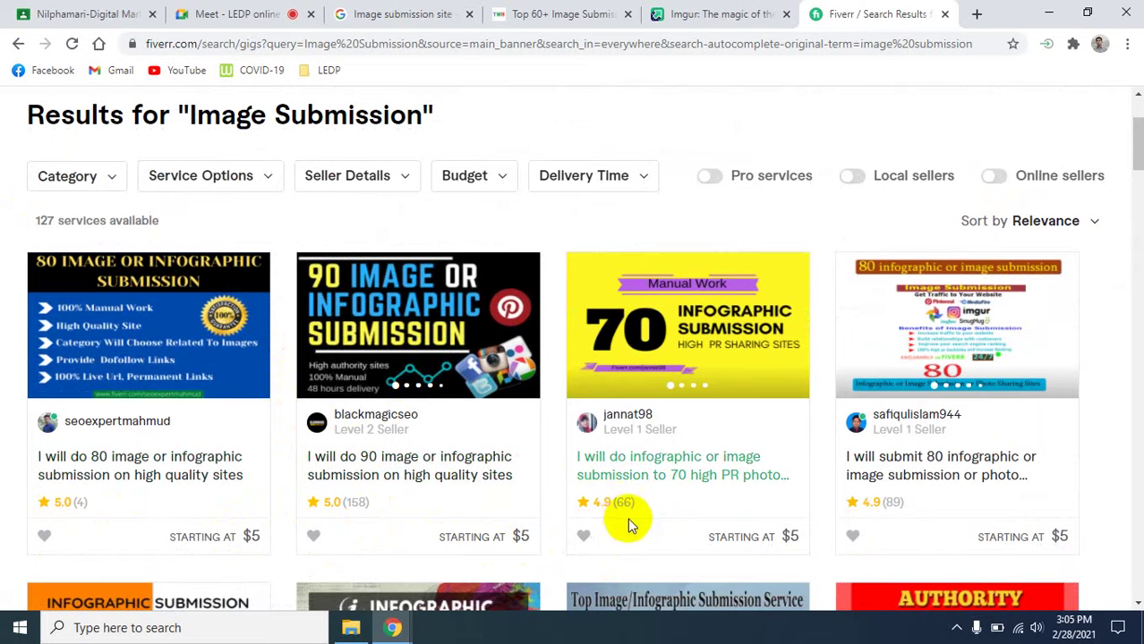
pyautogui.scroll(-4, 874, 502)
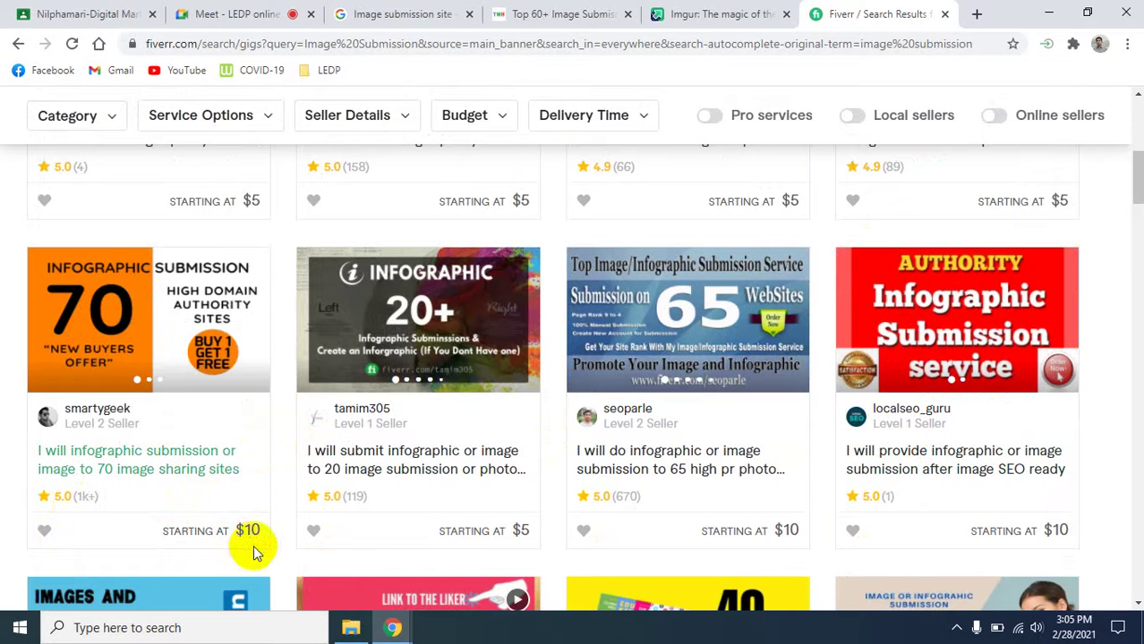
# Step: Open the $10 70-site infographic gig in a new tab and keep scrolling the results
pyautogui.rightClick(121, 453)
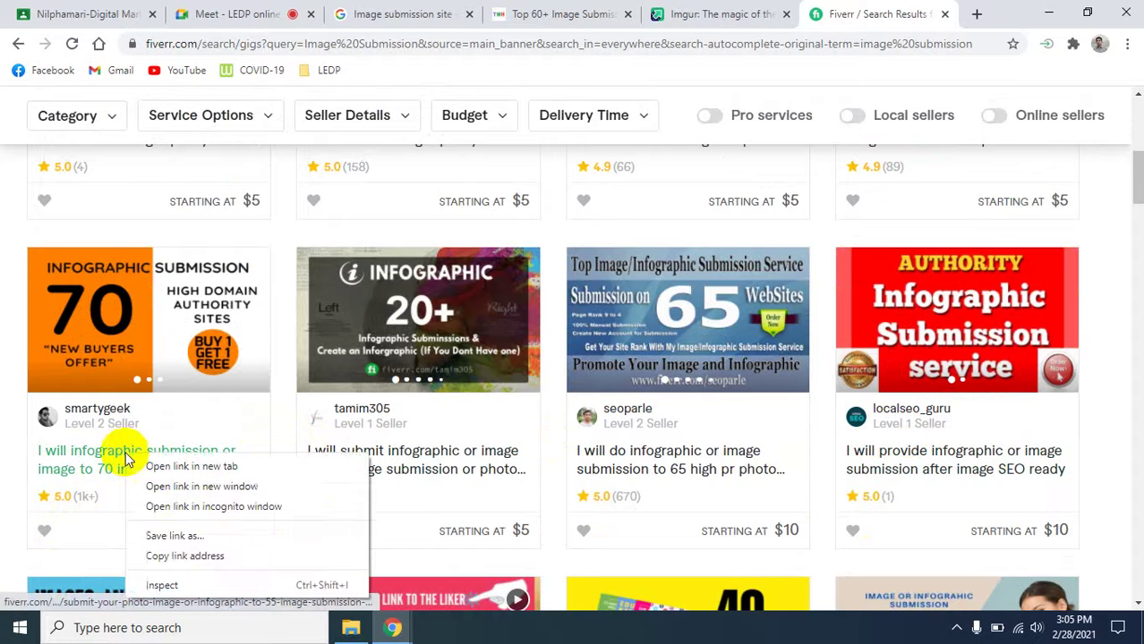
pyautogui.click(156, 464)
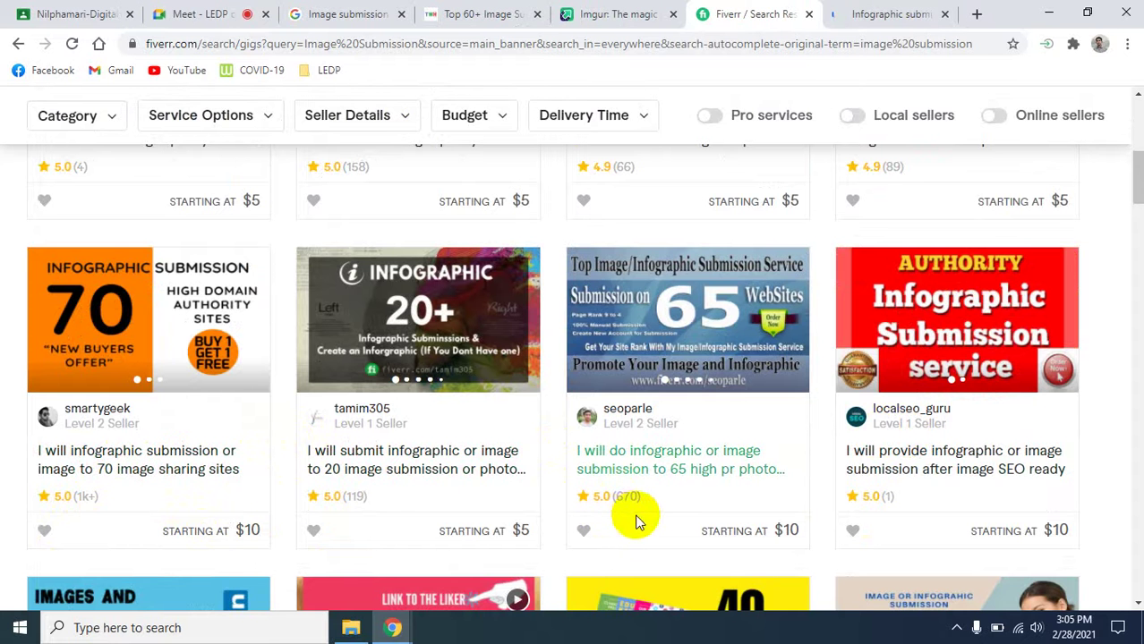
pyautogui.scroll(5, 661, 528)
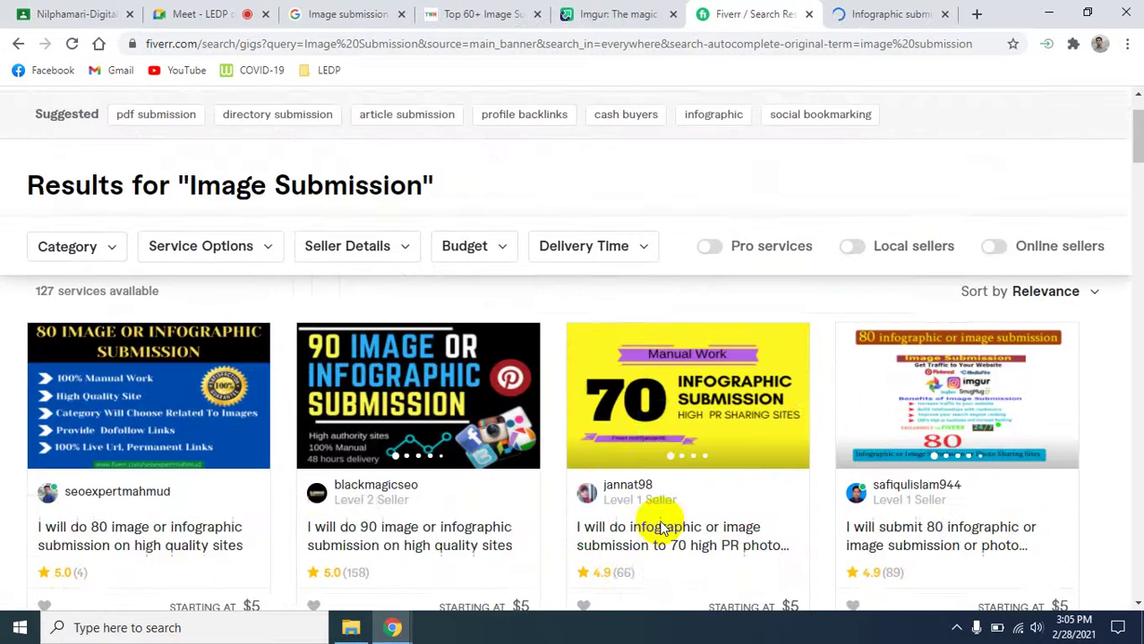
pyautogui.scroll(-3, 661, 528)
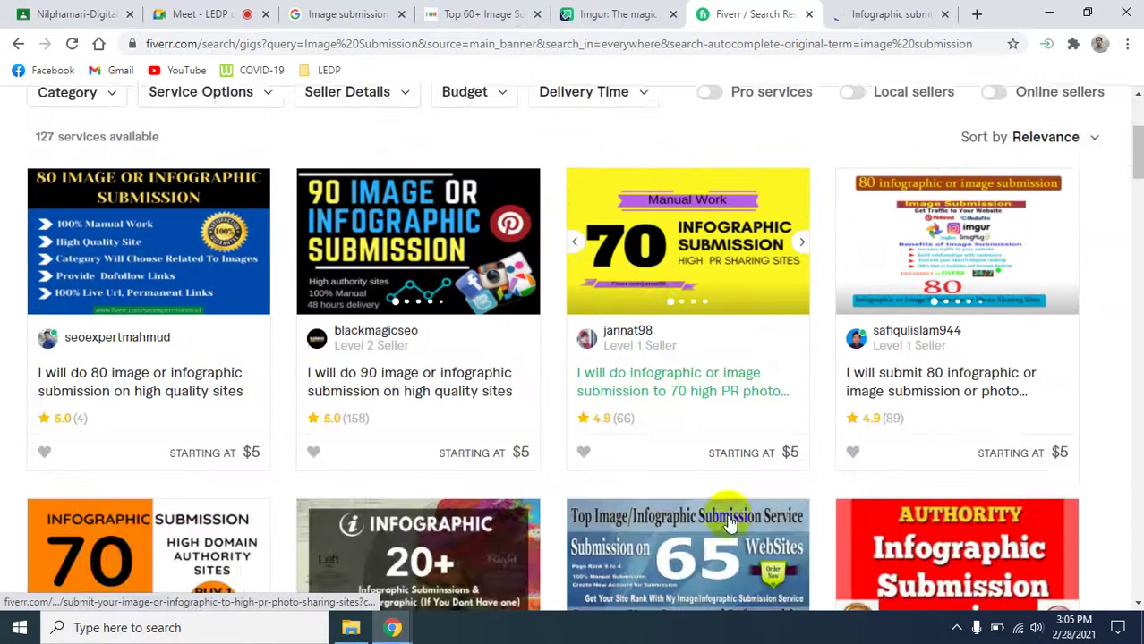
pyautogui.scroll(3, 653, 486)
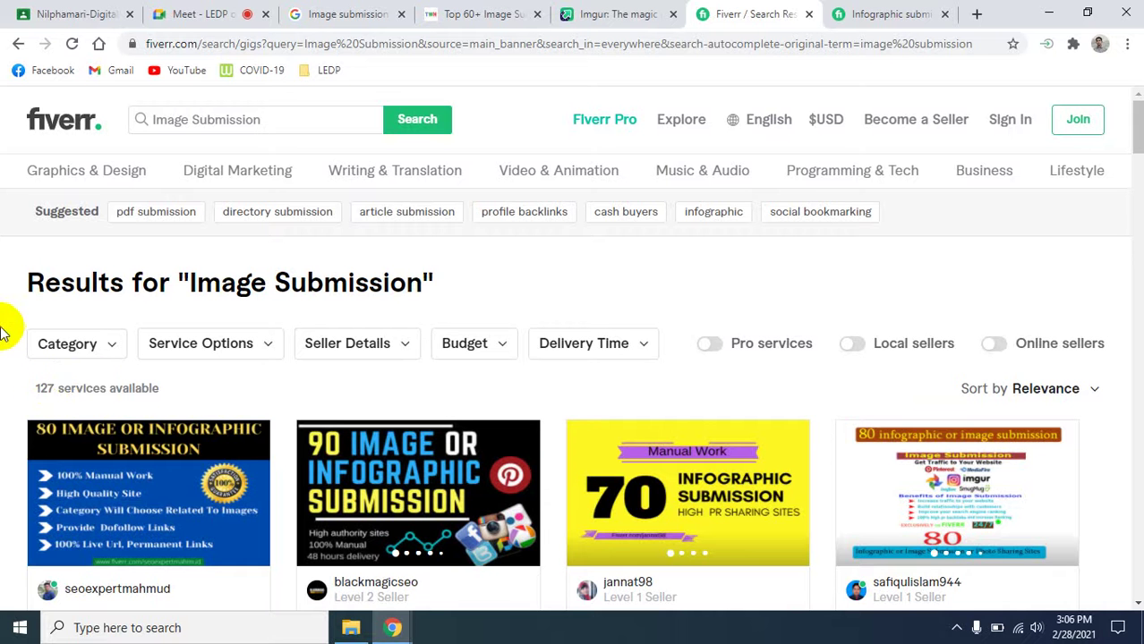
pyautogui.scroll(-5, 537, 461)
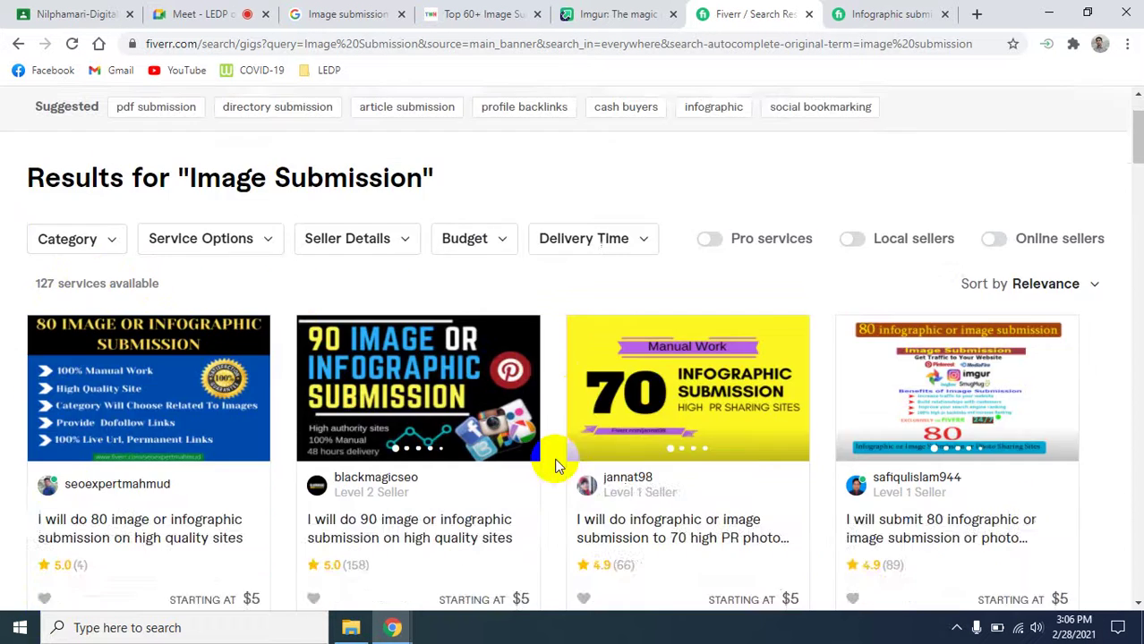
pyautogui.scroll(-3, 560, 461)
pyautogui.scroll(2, 559, 456)
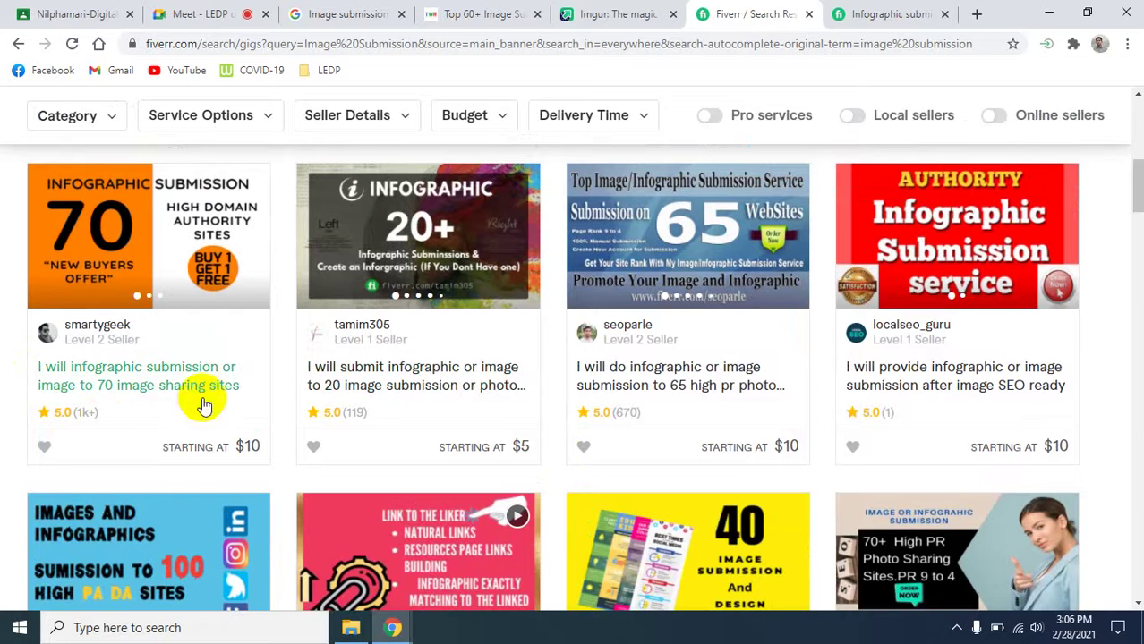
# Step: Review the 70-site infographic gig page, then go back to the Image Submission results
pyautogui.click(886, 14)
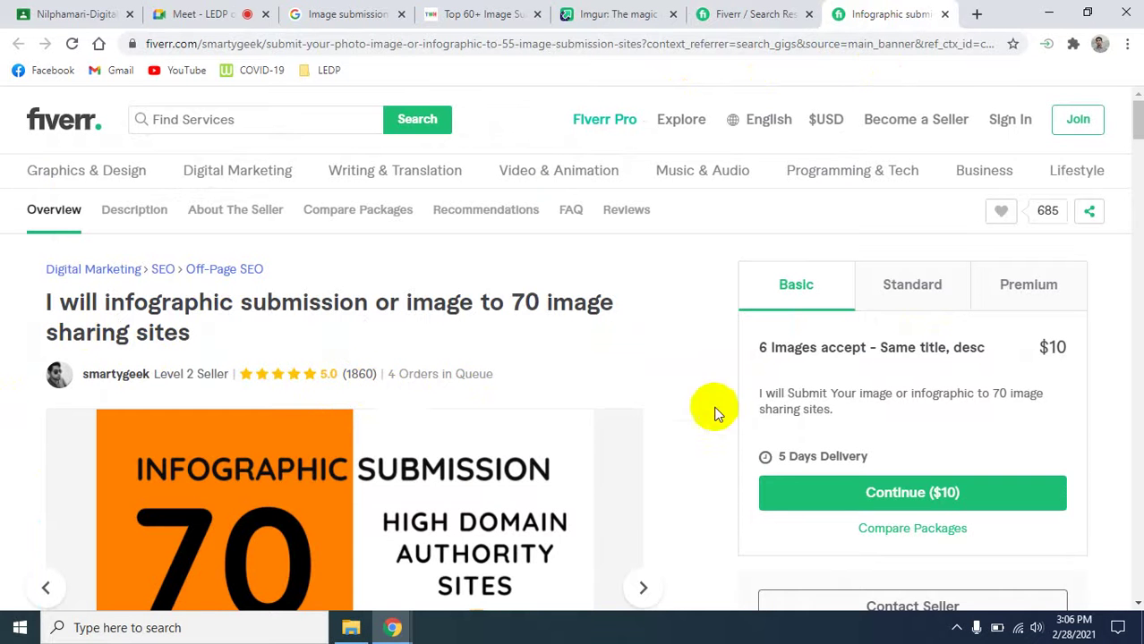
pyautogui.scroll(-2, 654, 405)
pyautogui.scroll(-15, 655, 404)
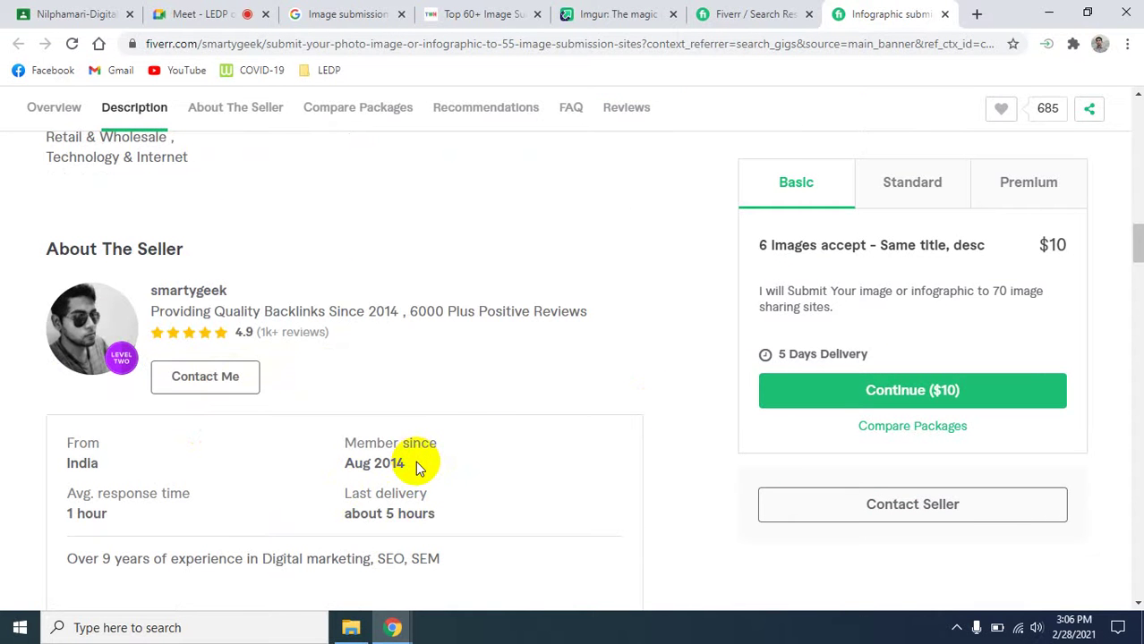
pyautogui.scroll(15, 571, 460)
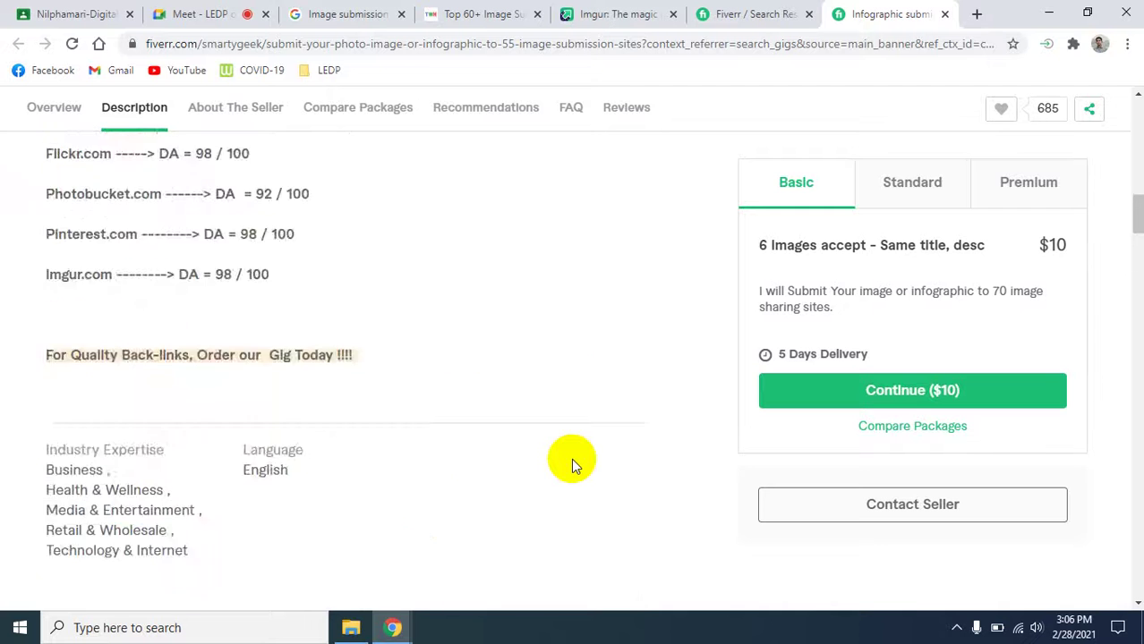
pyautogui.scroll(1, 571, 458)
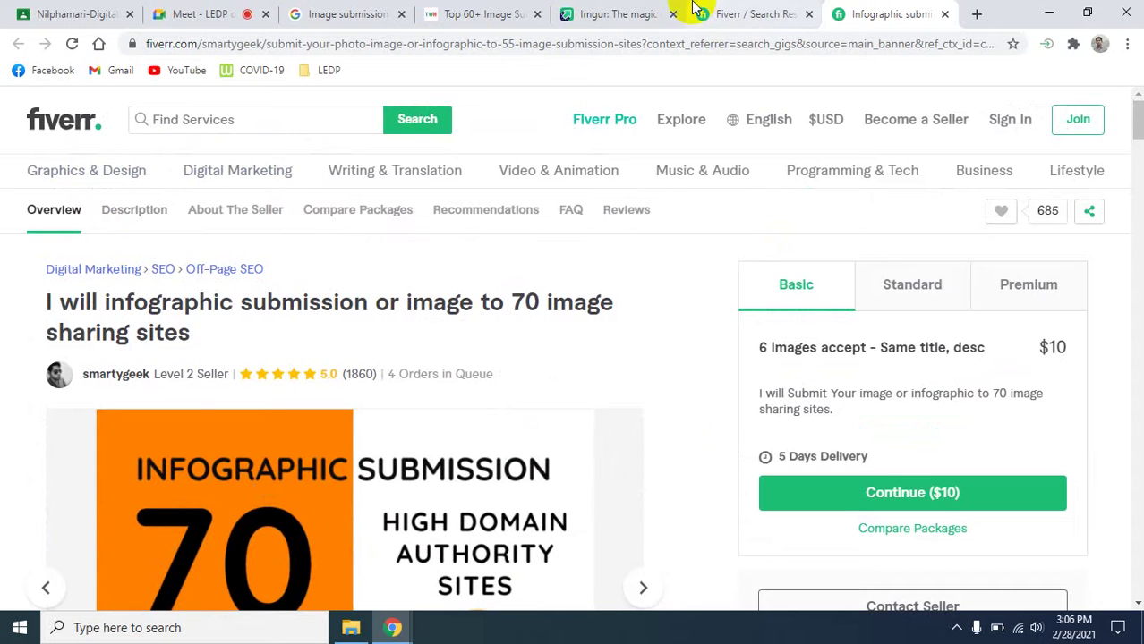
pyautogui.click(716, 13)
pyautogui.scroll(8, 340, 379)
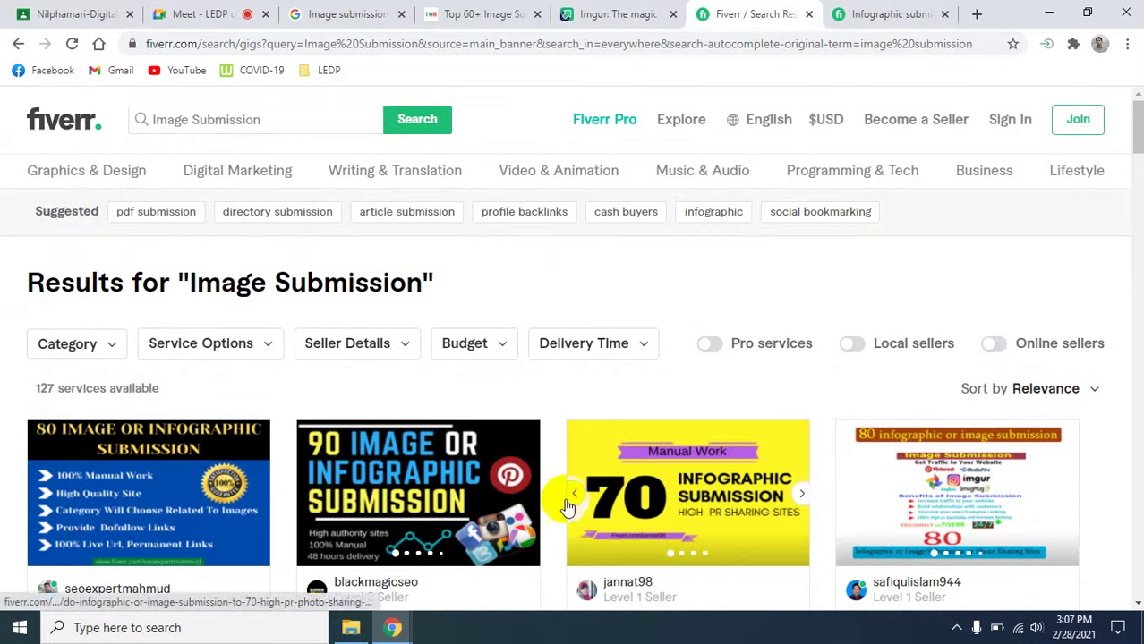
pyautogui.scroll(-1, 562, 501)
pyautogui.scroll(-7, 562, 504)
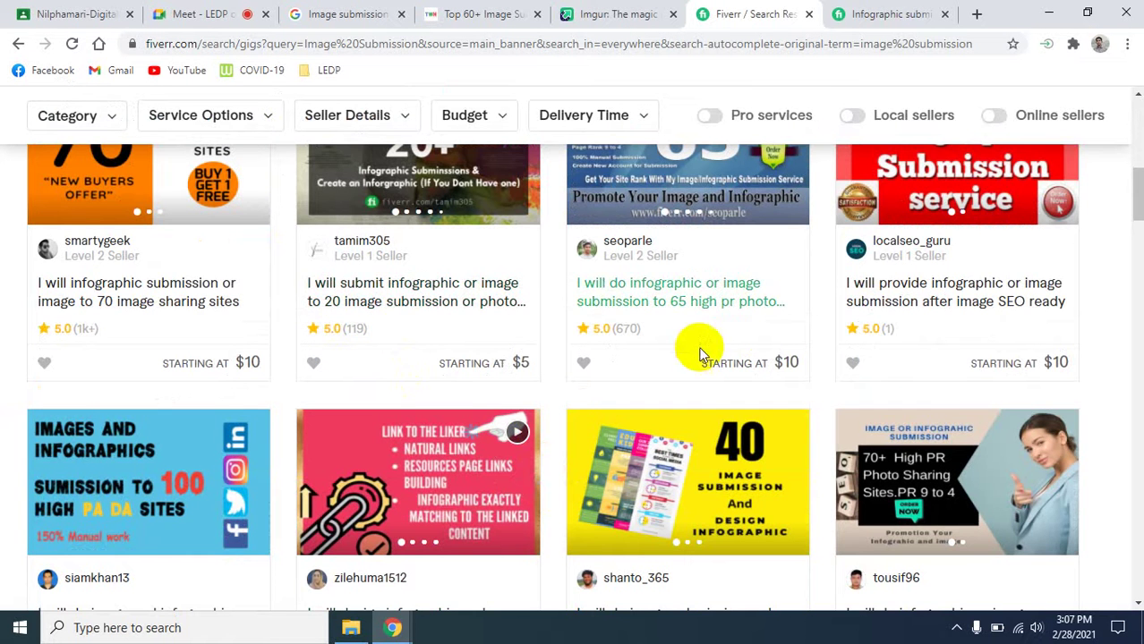
pyautogui.scroll(-6, 626, 345)
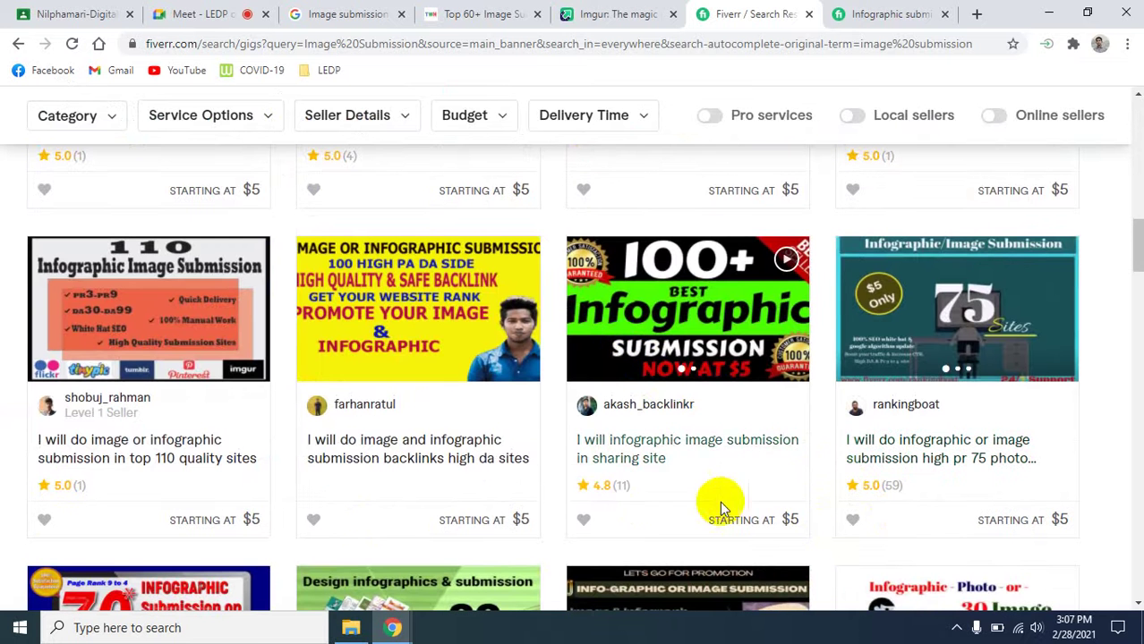
pyautogui.scroll(-4, 548, 500)
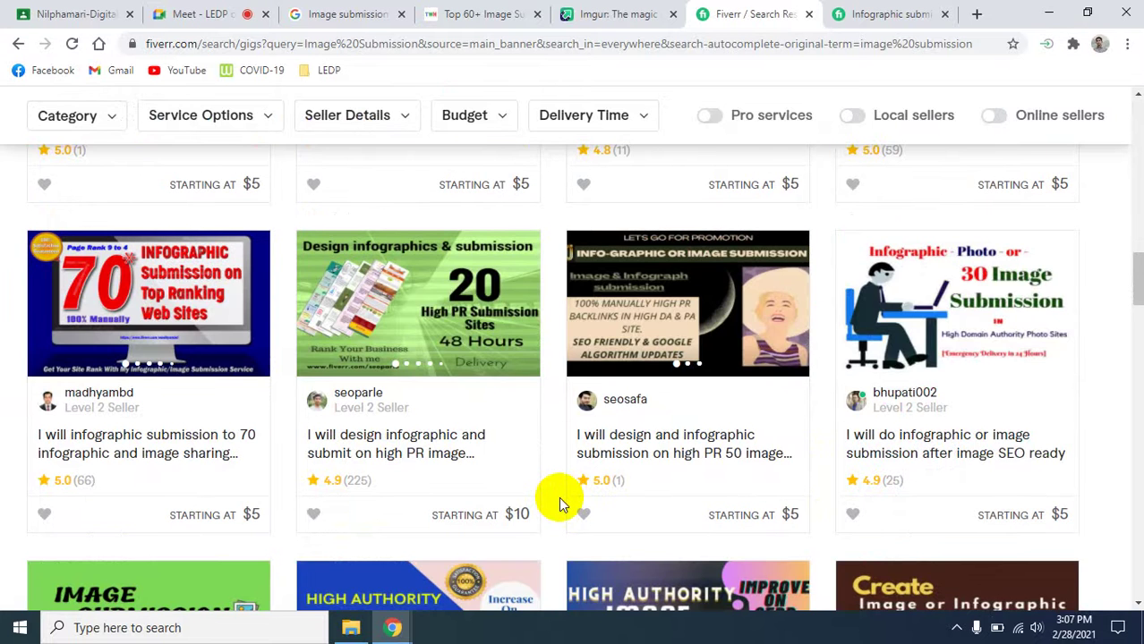
pyautogui.scroll(10, 559, 497)
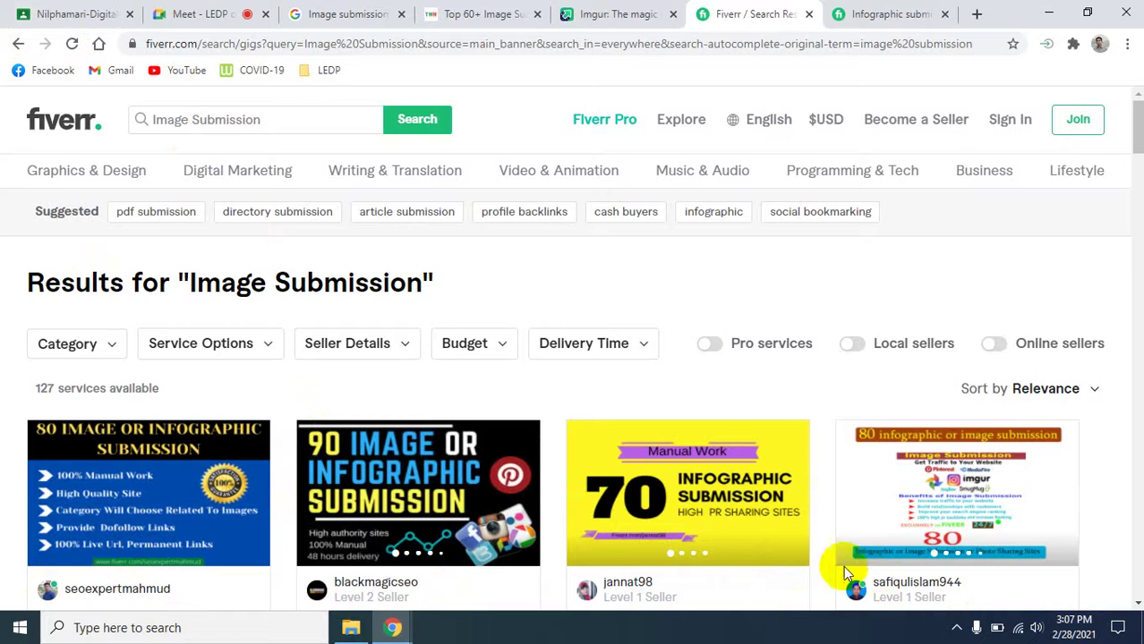
pyautogui.scroll(-3, 843, 565)
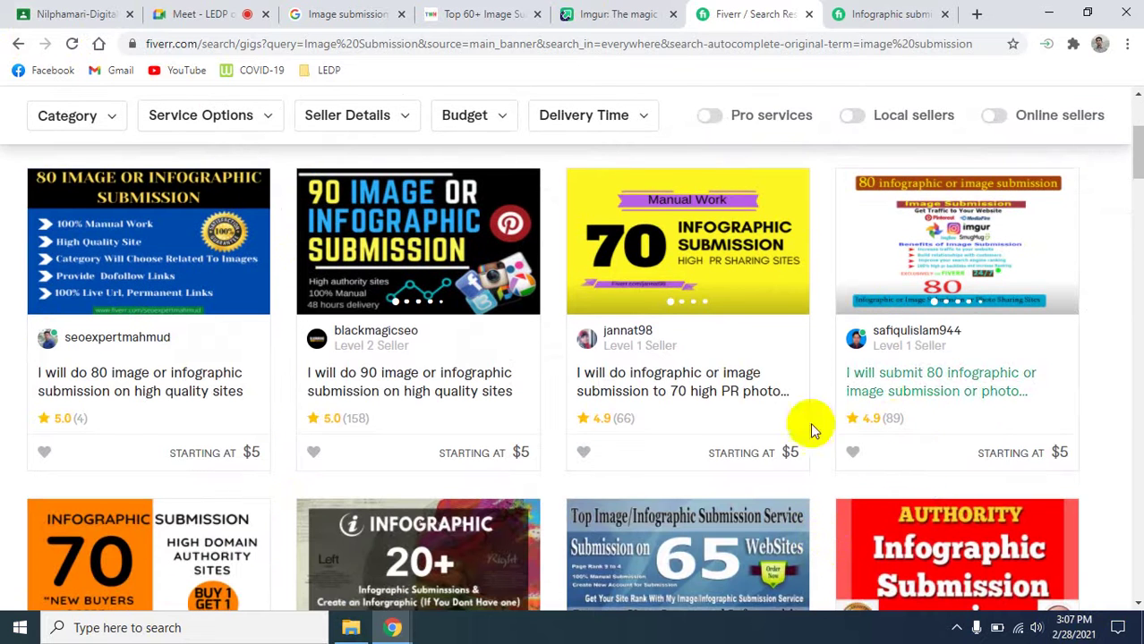
pyautogui.scroll(-3, 302, 468)
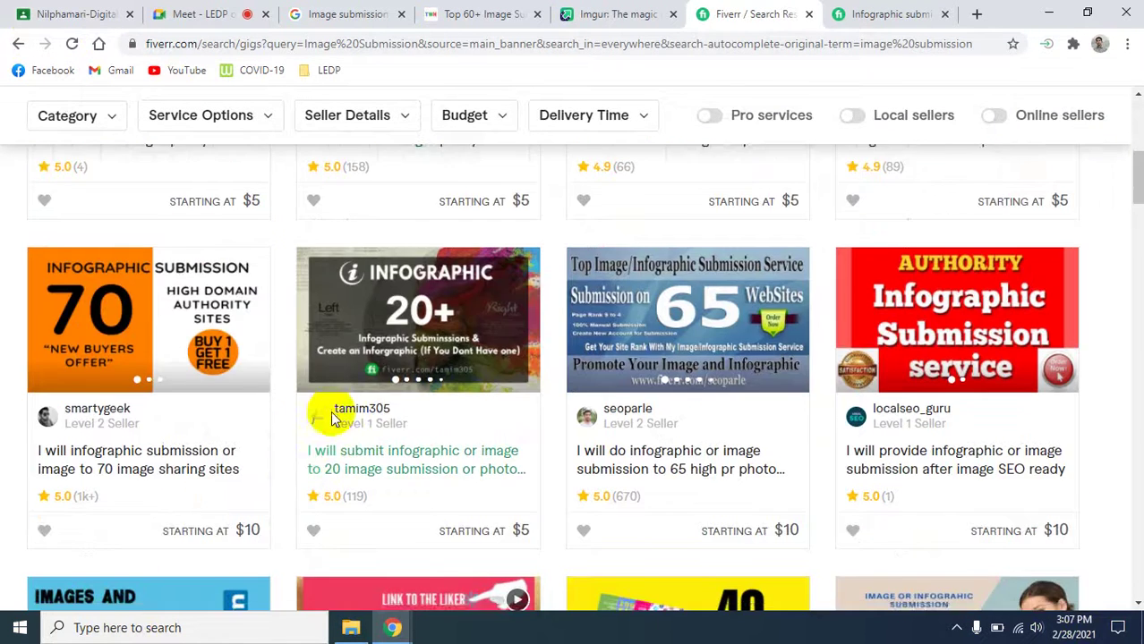
pyautogui.scroll(2, 330, 414)
# Step: Open the 90 image submission gig in a new tab and preview the opened gig pages
pyautogui.rightClick(405, 300)
pyautogui.click(430, 316)
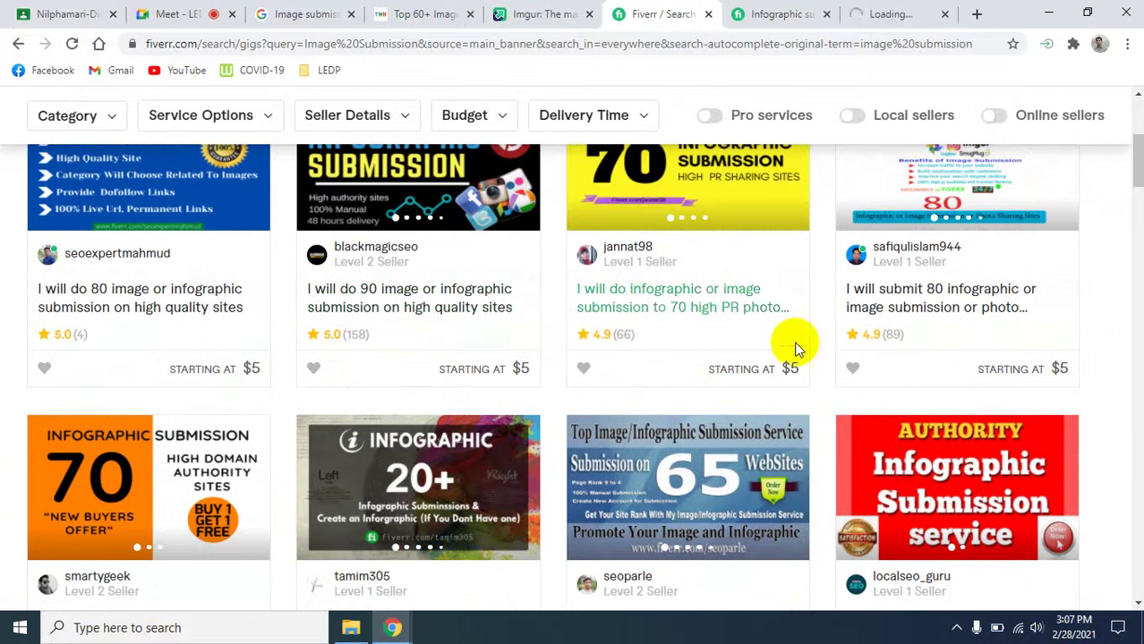
pyautogui.click(777, 14)
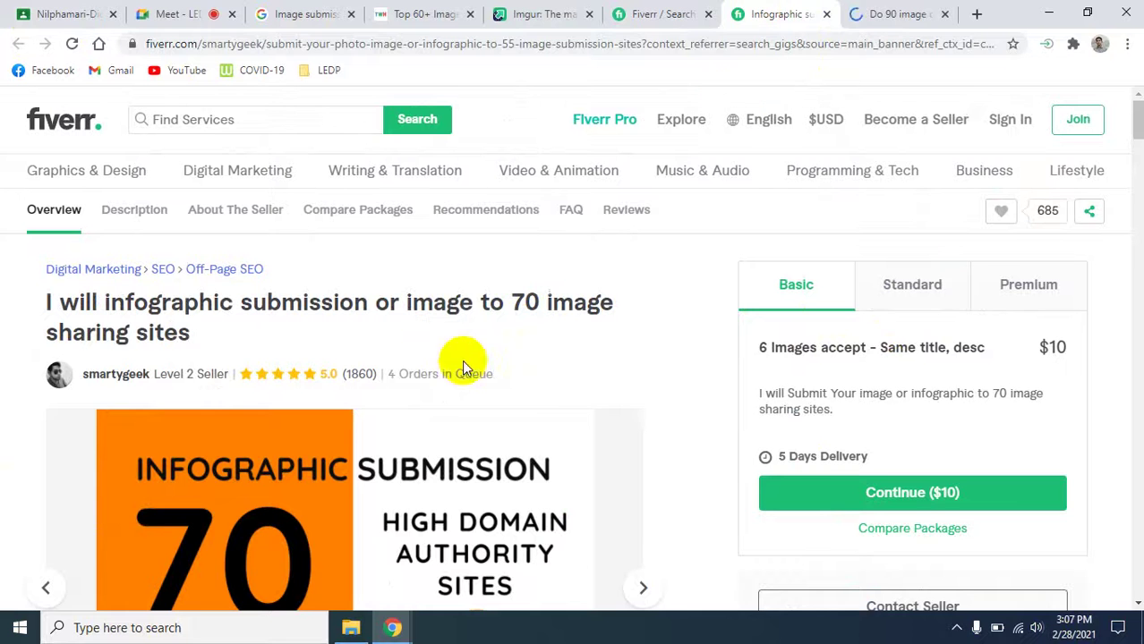
pyautogui.click(898, 13)
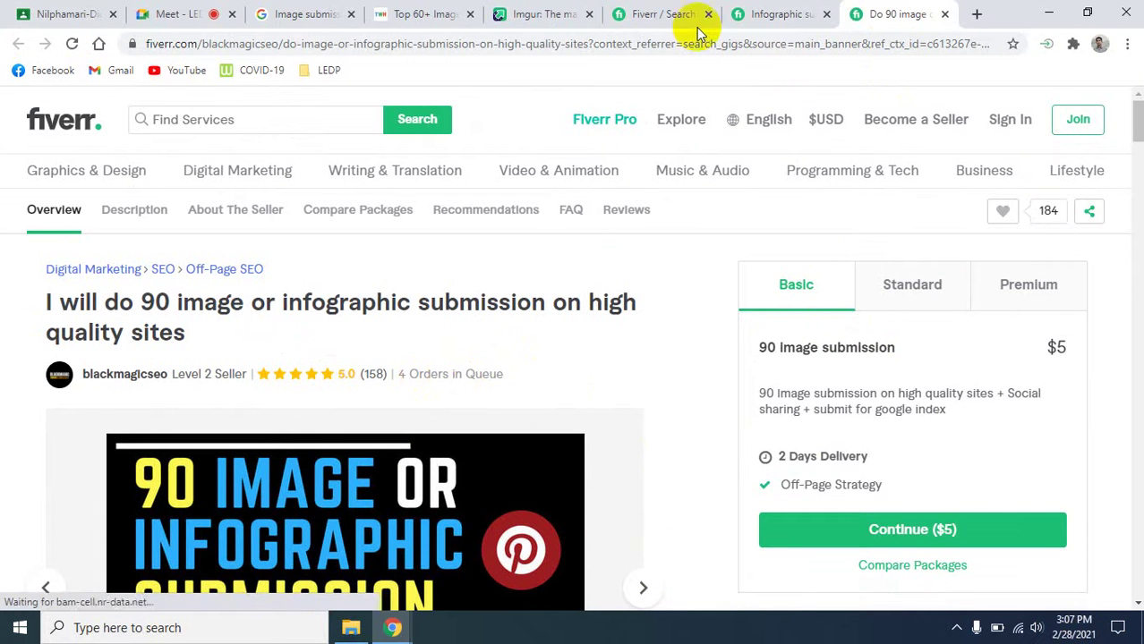
pyautogui.click(646, 13)
# Step: Open the 65 high PR photo sharing sites gig in a new tab and look it over
pyautogui.scroll(-2, 549, 484)
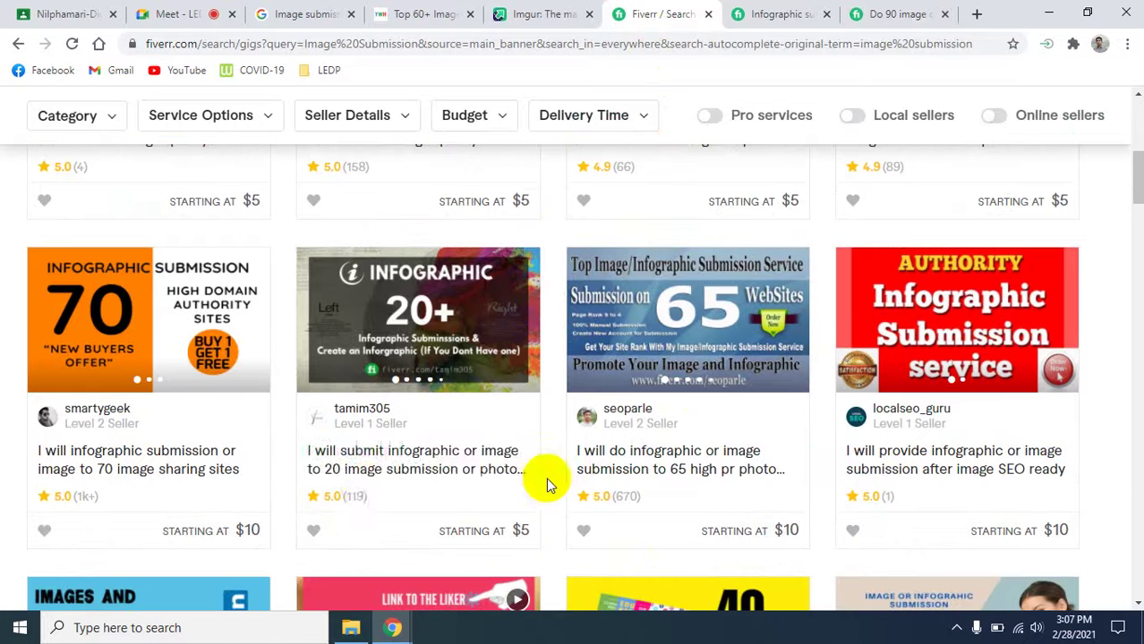
pyautogui.rightClick(627, 456)
pyautogui.click(671, 463)
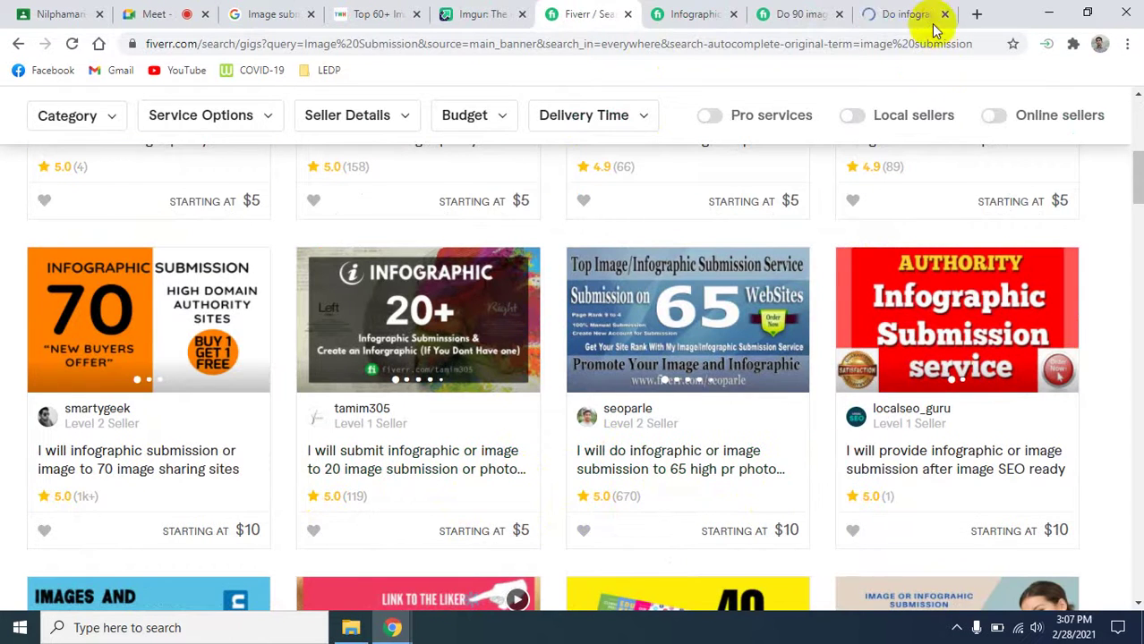
pyautogui.click(904, 13)
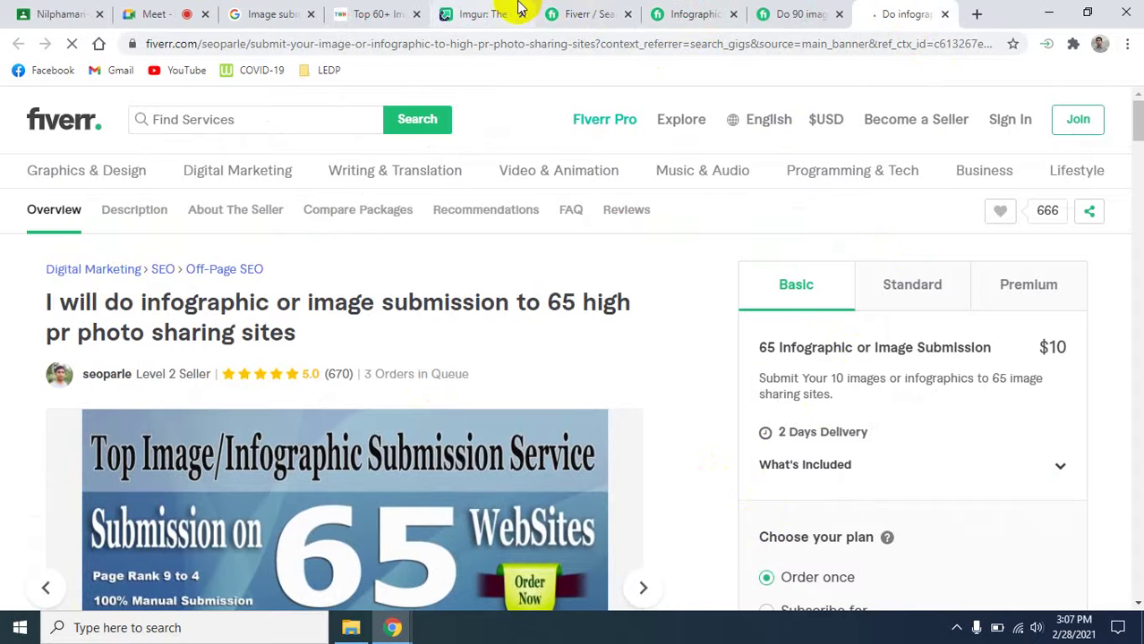
pyautogui.click(555, 14)
# Step: Browse further through the Image Submission results for more candidate gigs
pyautogui.scroll(-1, 569, 465)
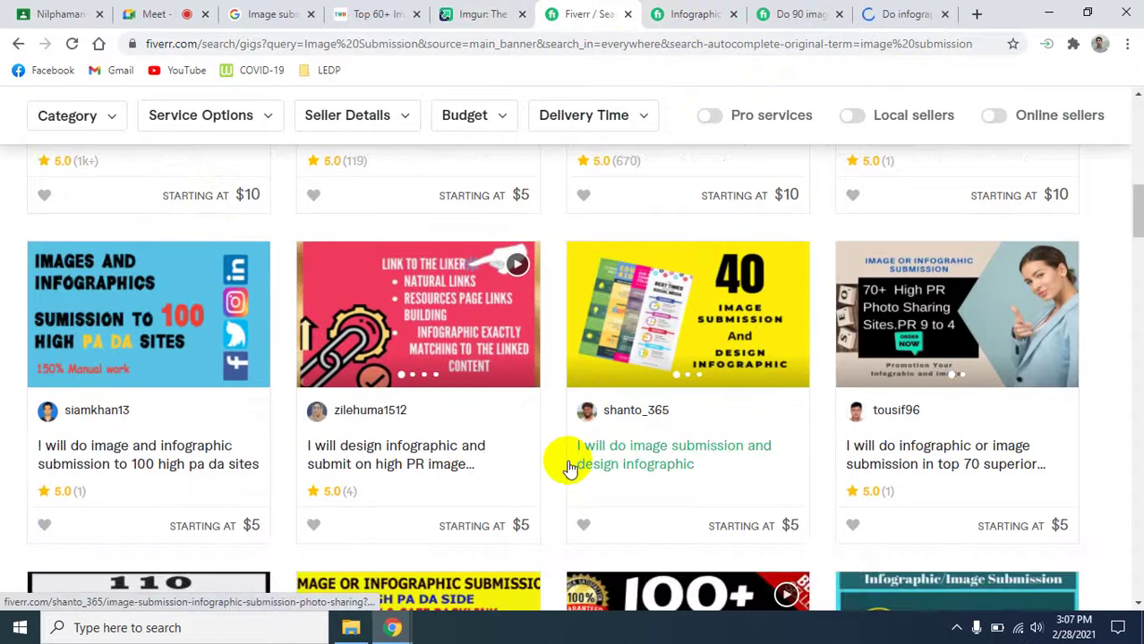
pyautogui.scroll(-3, 569, 466)
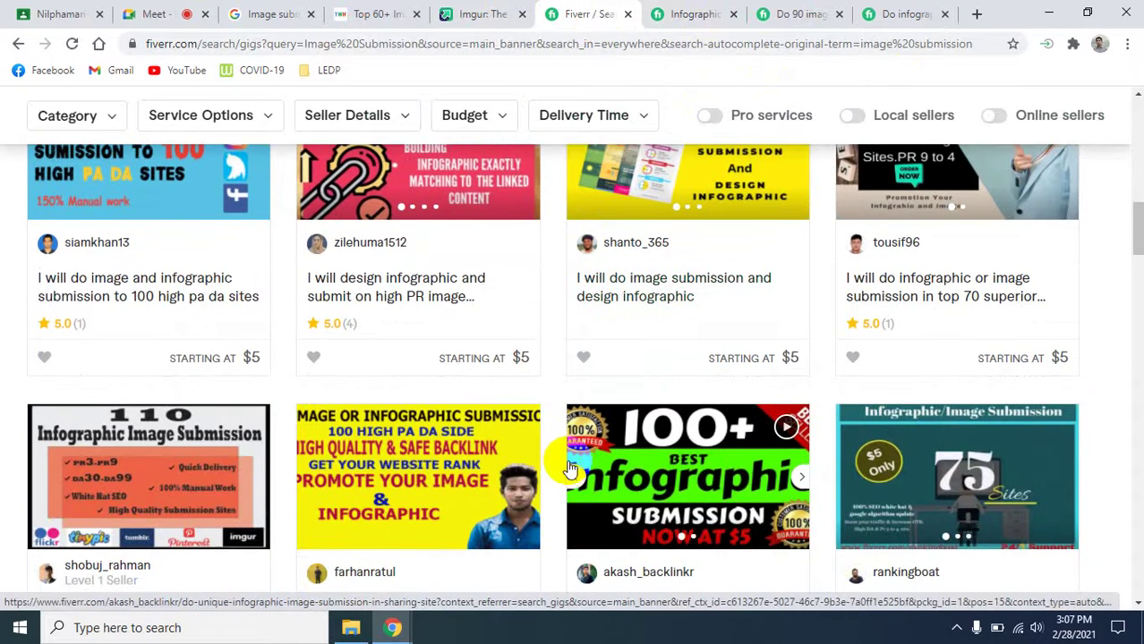
pyautogui.scroll(-5, 569, 467)
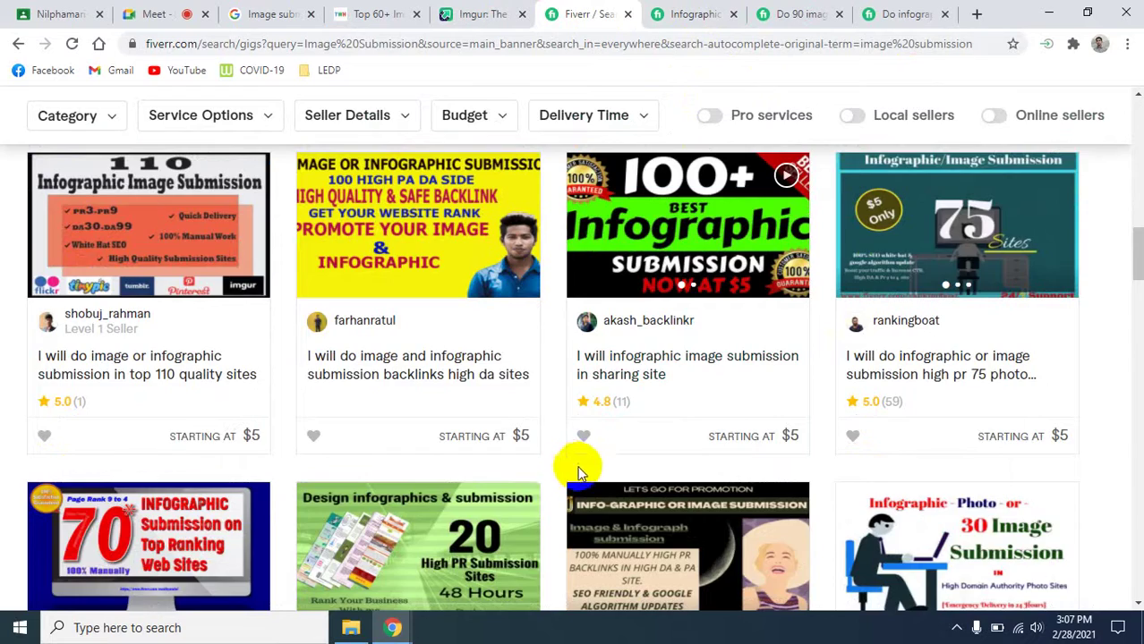
pyautogui.scroll(-20, 583, 465)
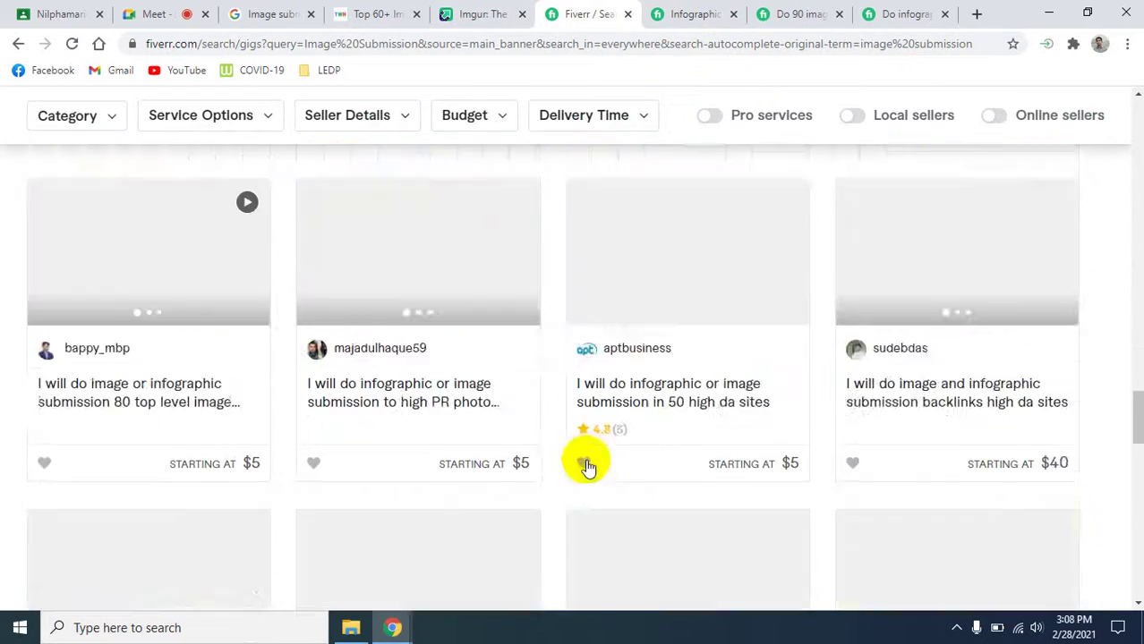
pyautogui.scroll(-10, 592, 463)
pyautogui.scroll(10, 592, 463)
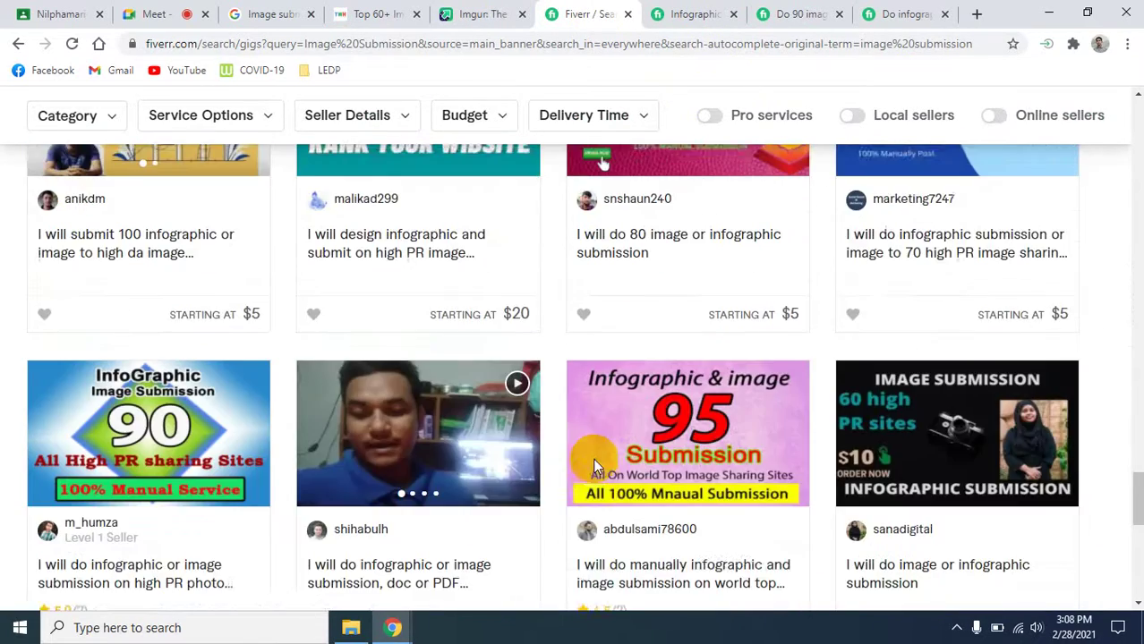
pyautogui.scroll(-1, 595, 466)
pyautogui.scroll(-3, 626, 461)
pyautogui.scroll(10, 727, 439)
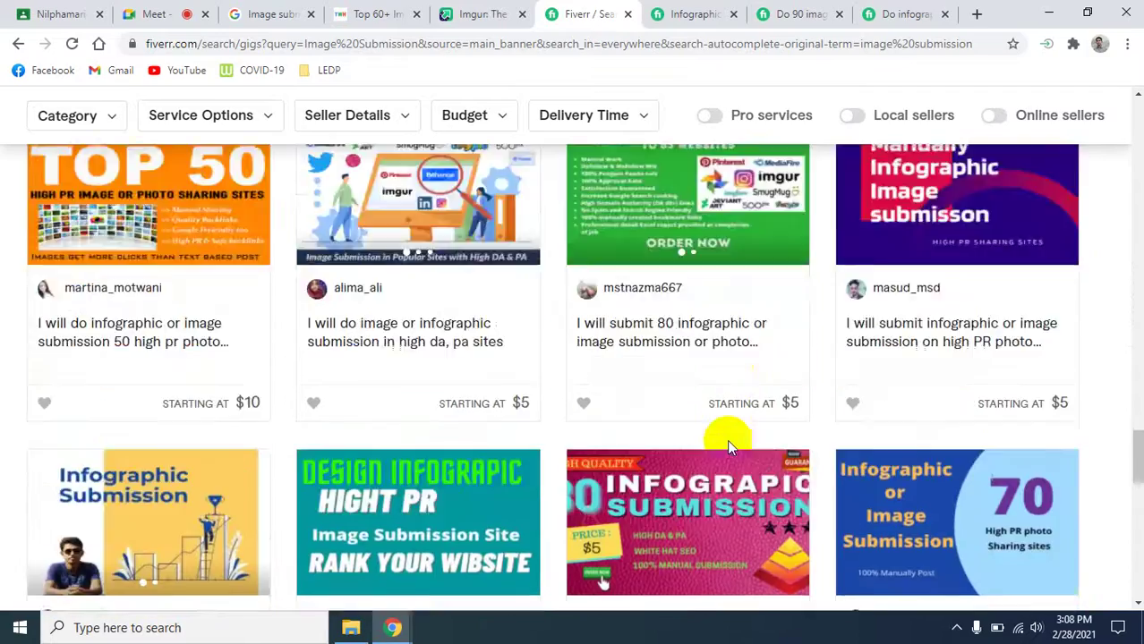
pyautogui.scroll(15, 727, 440)
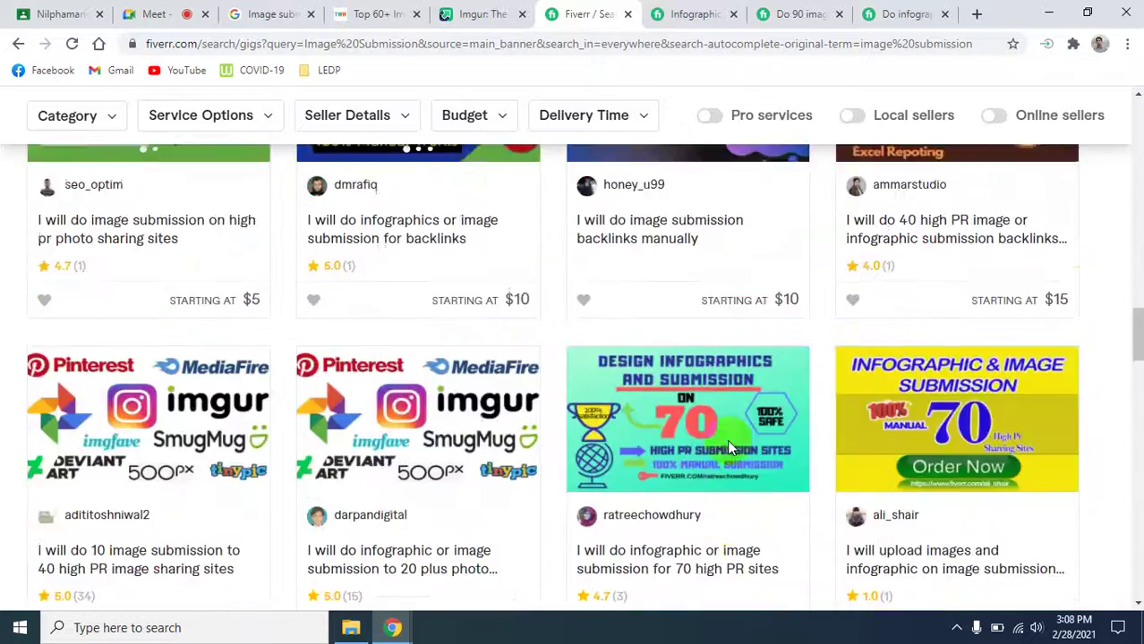
pyautogui.scroll(10, 726, 439)
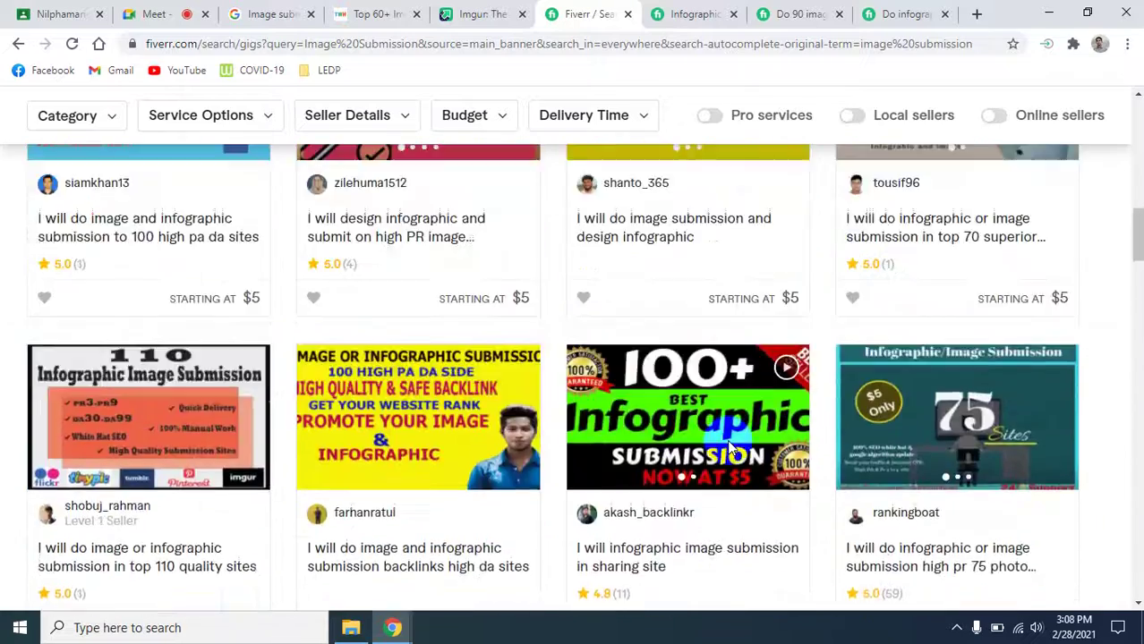
pyautogui.scroll(10, 727, 439)
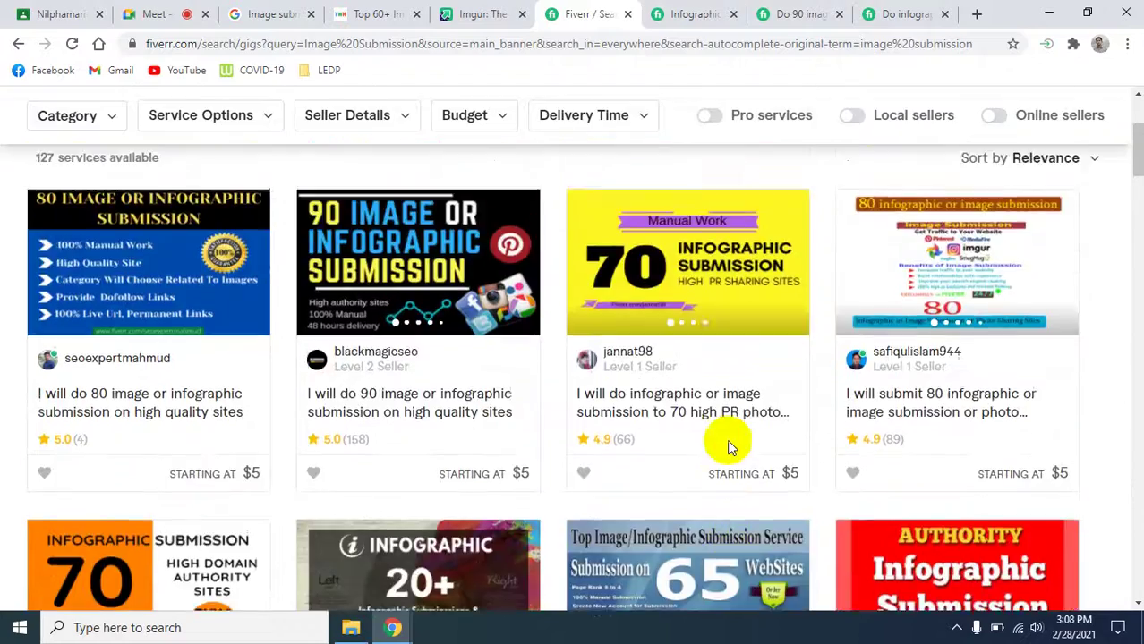
pyautogui.scroll(2, 729, 449)
pyautogui.scroll(-9, 729, 450)
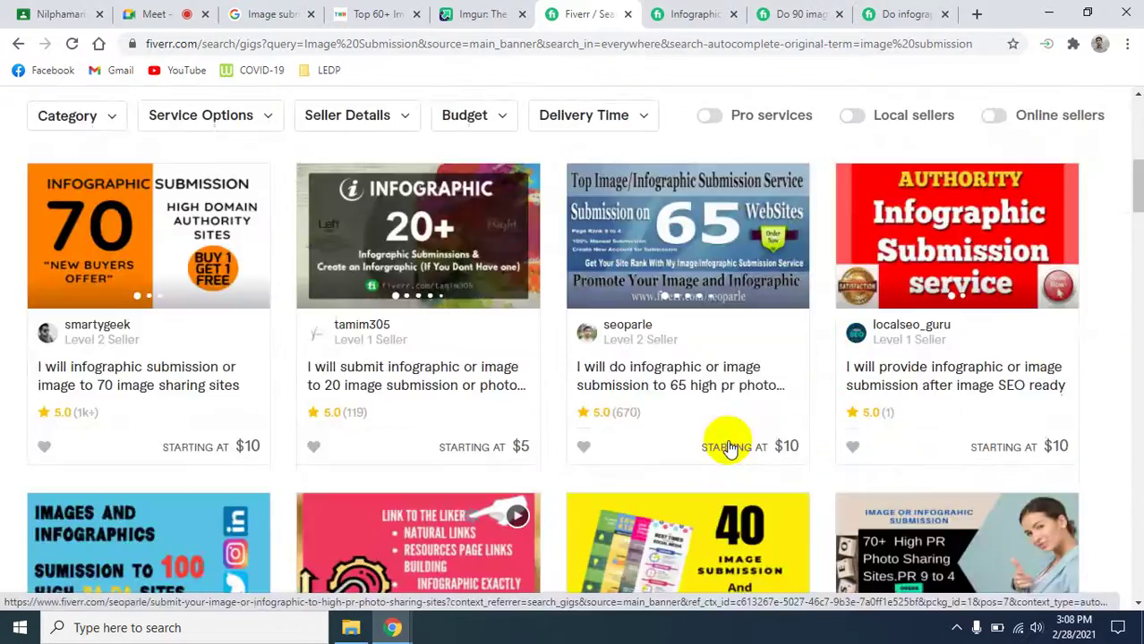
pyautogui.scroll(-15, 730, 448)
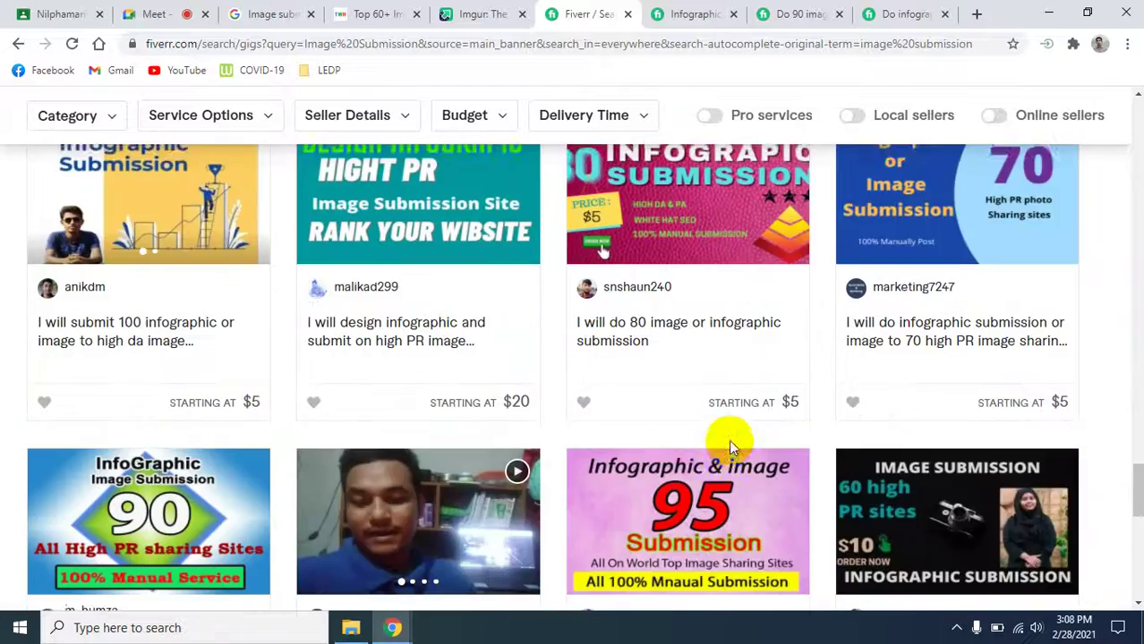
pyautogui.scroll(-4, 729, 439)
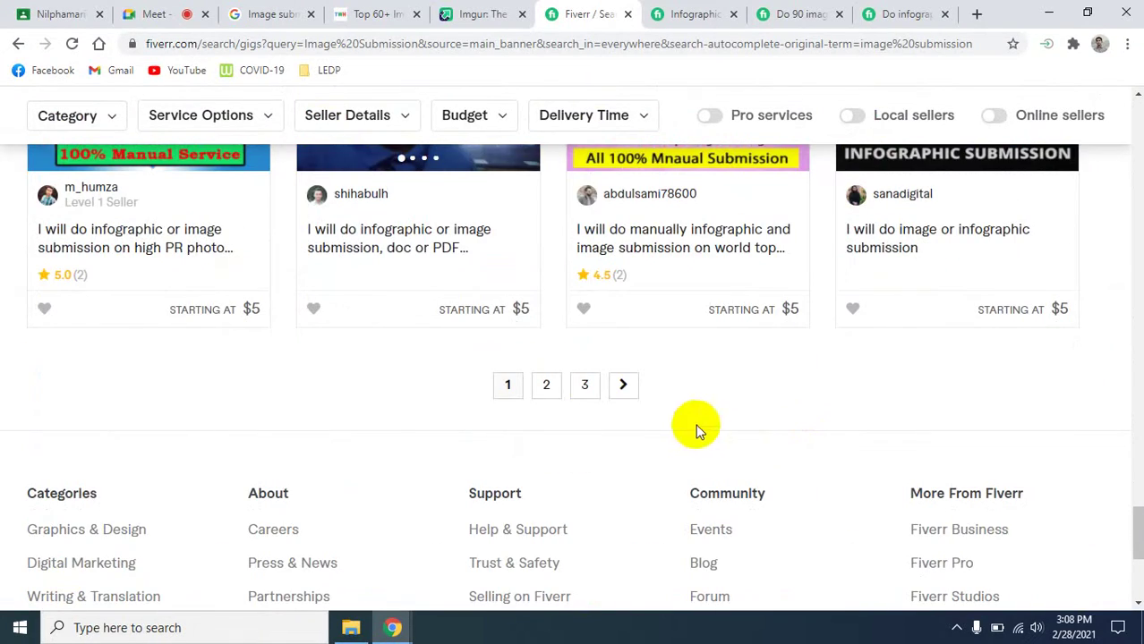
pyautogui.scroll(10, 957, 440)
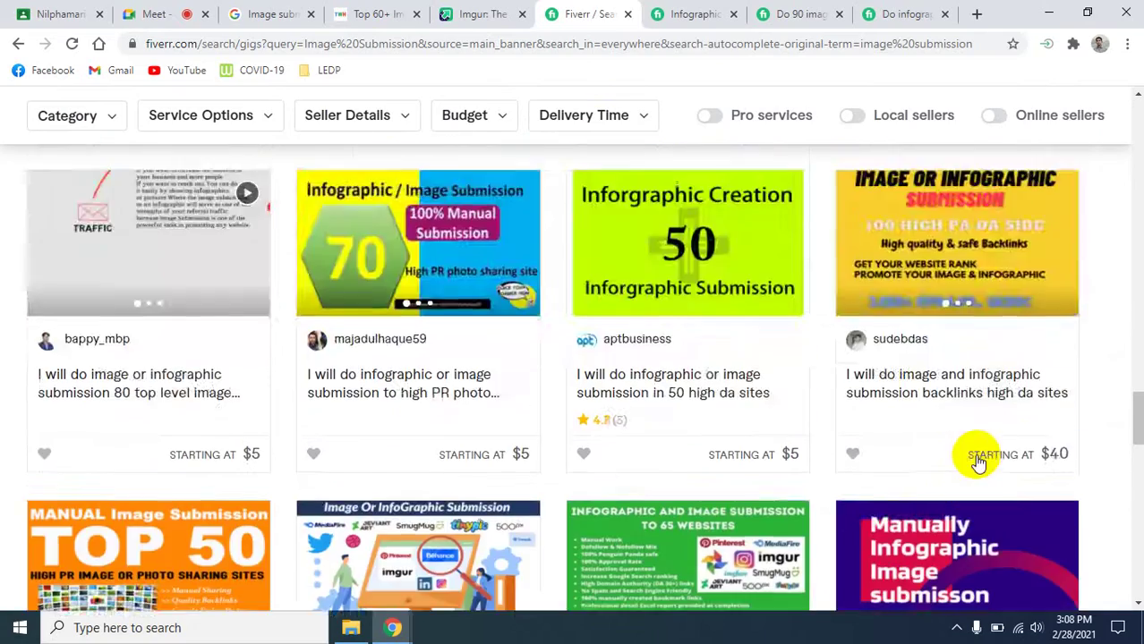
pyautogui.scroll(8, 975, 459)
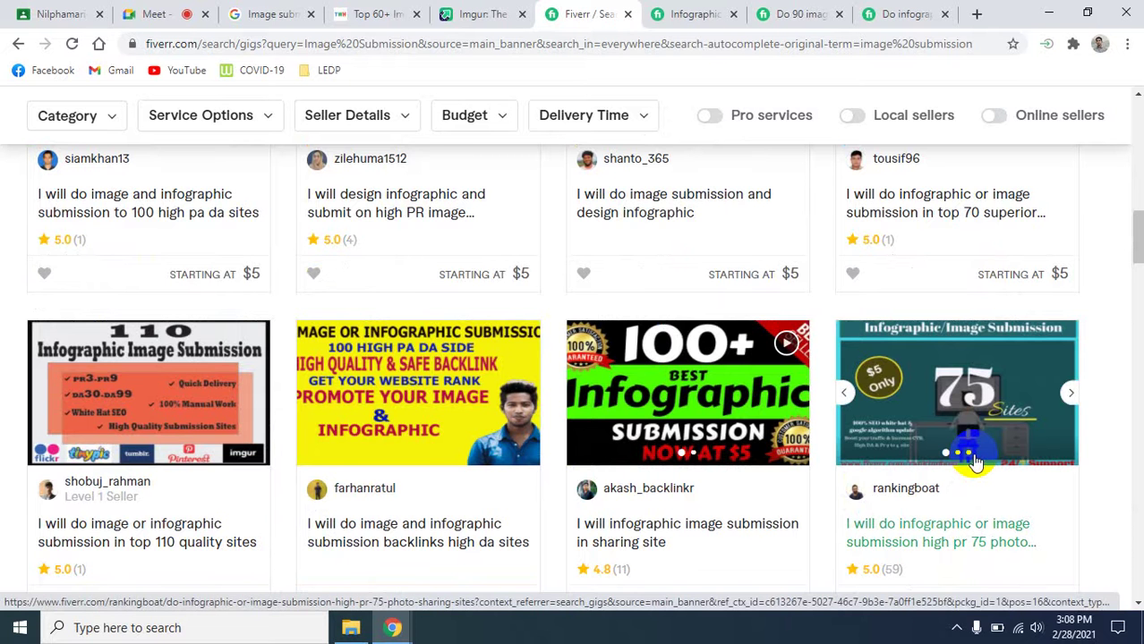
pyautogui.scroll(-5, 976, 461)
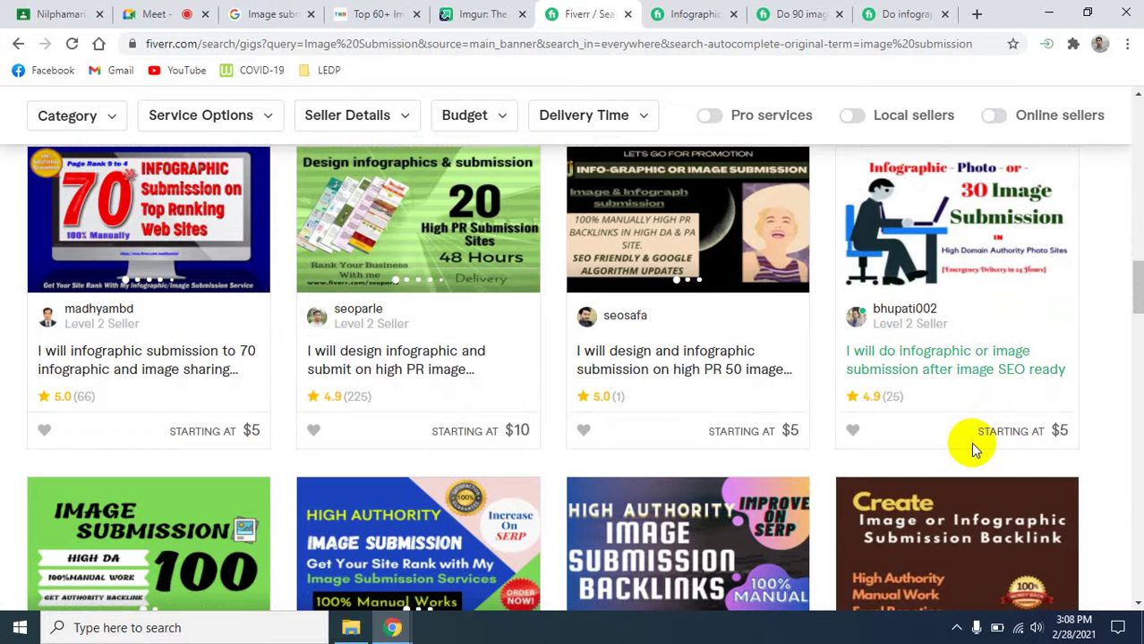
# Step: Open the after-image-SEO submission gig and the high PR 50 design gig in new tabs
pyautogui.rightClick(923, 374)
pyautogui.click(932, 366)
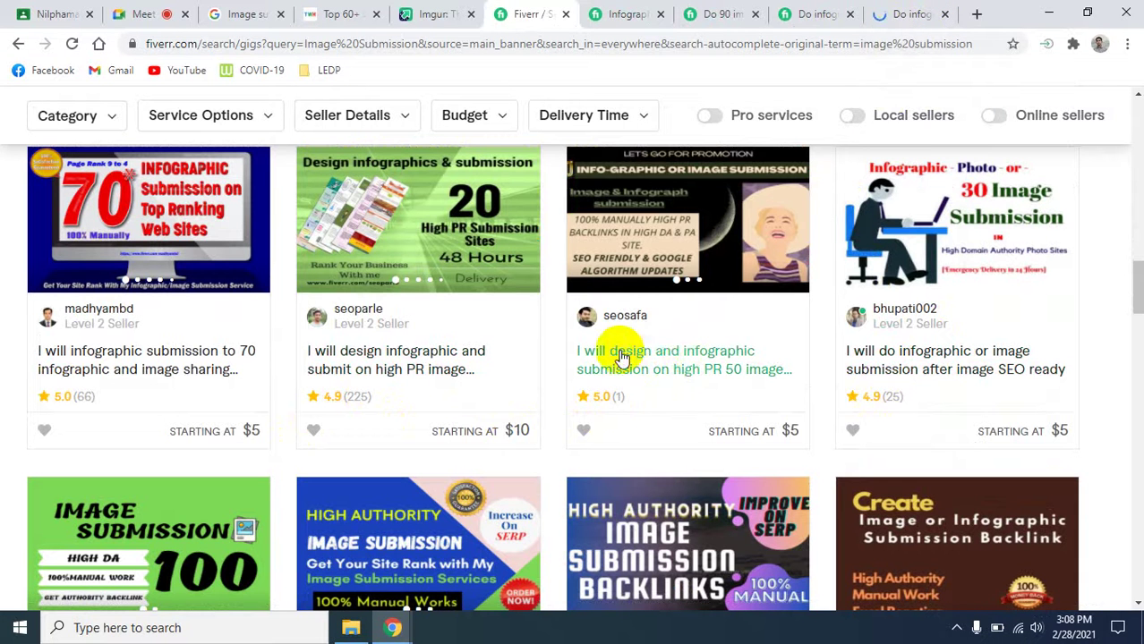
pyautogui.rightClick(660, 361)
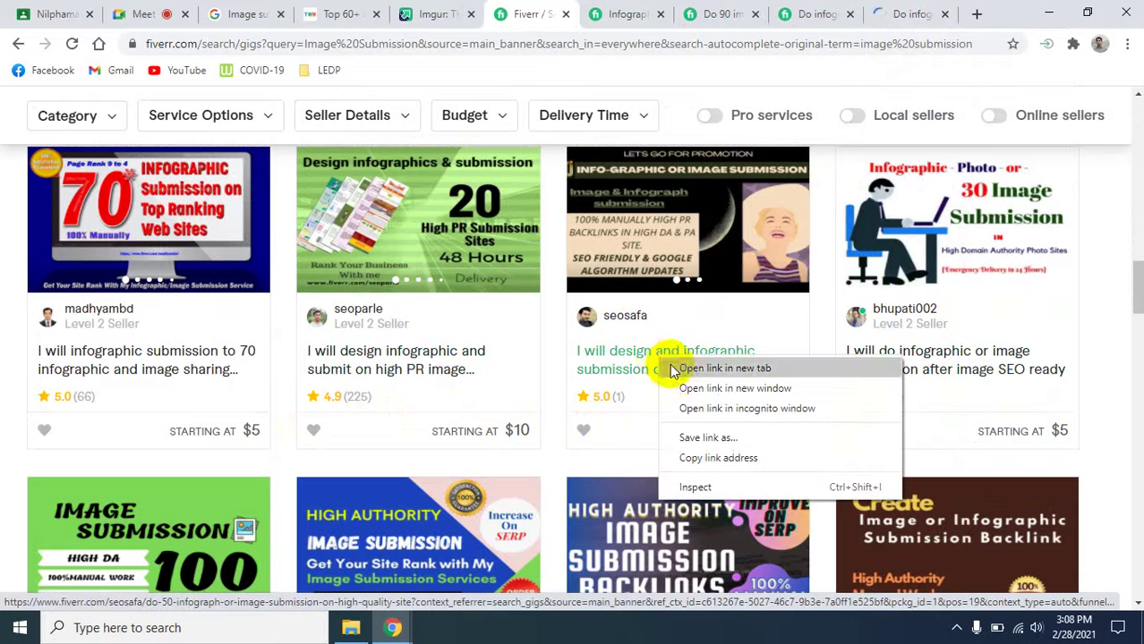
pyautogui.click(673, 365)
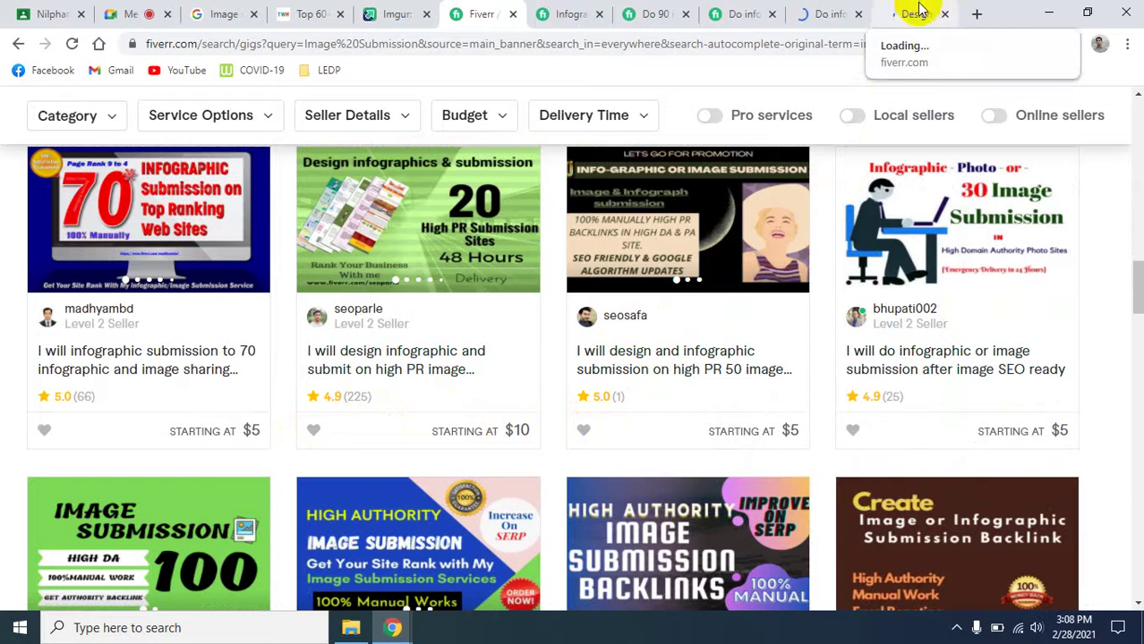
pyautogui.click(818, 12)
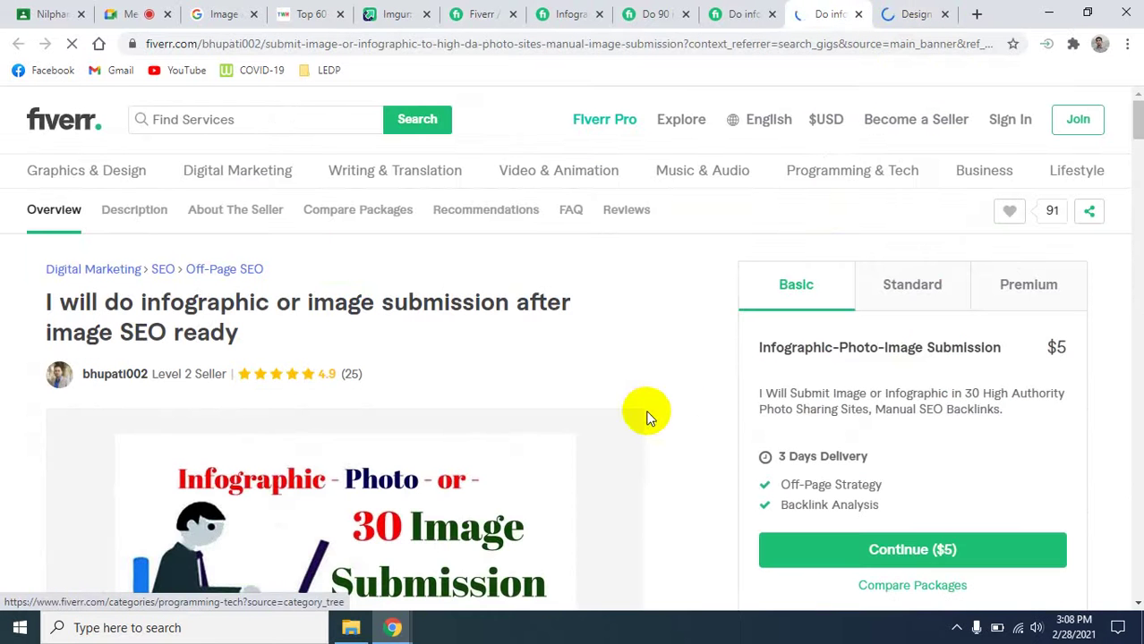
pyautogui.scroll(-1, 636, 445)
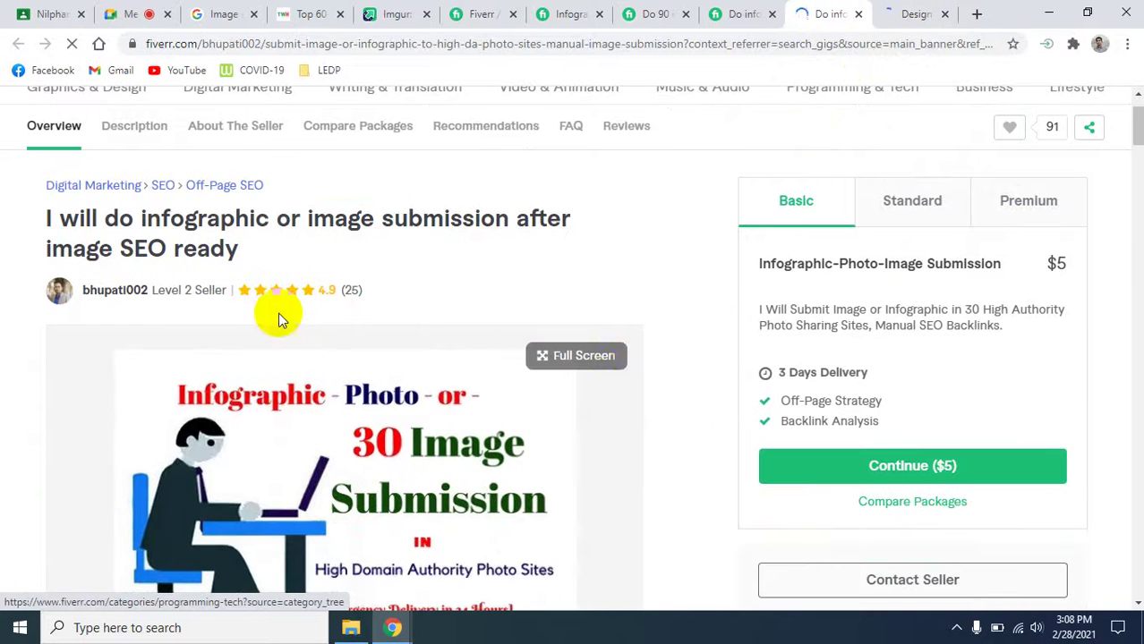
pyautogui.scroll(-5, 708, 452)
pyautogui.scroll(-12, 709, 451)
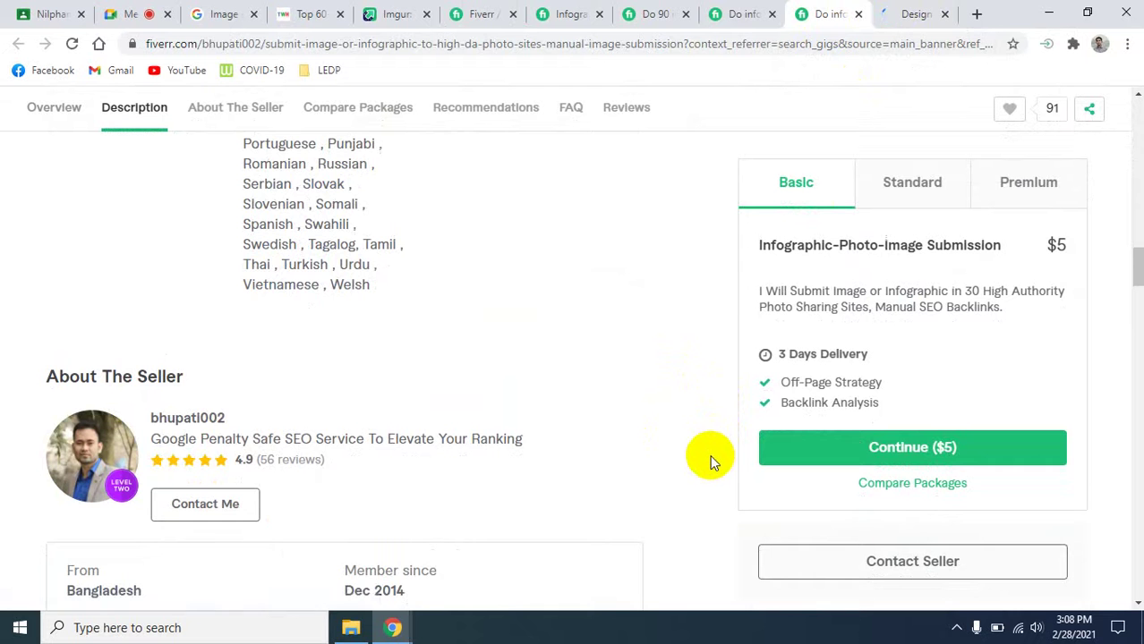
pyautogui.scroll(-3, 711, 462)
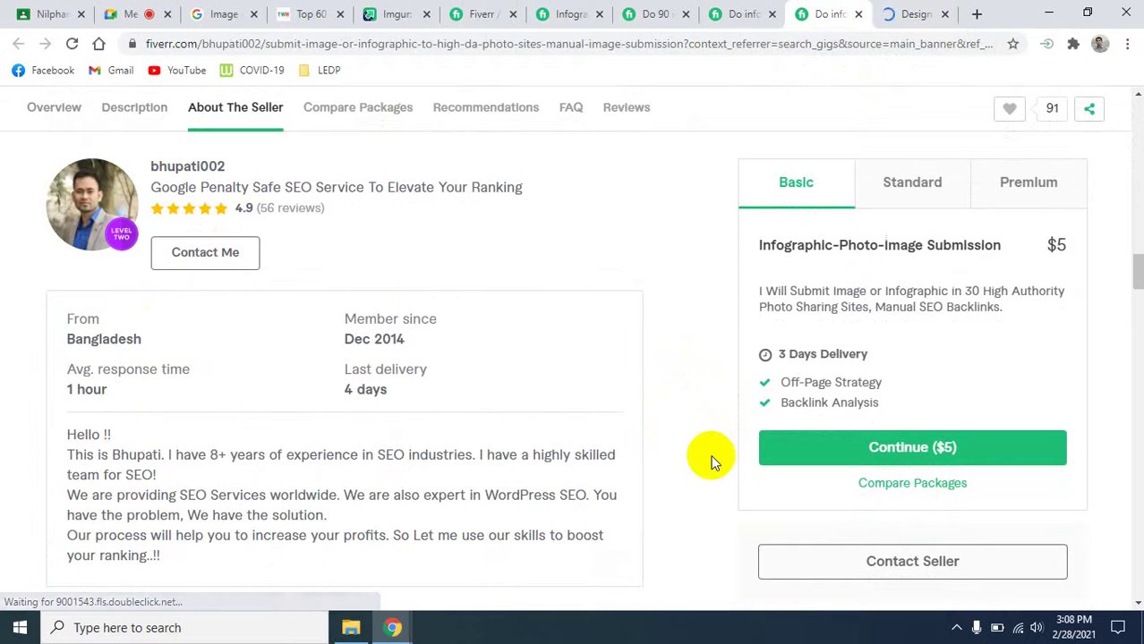
pyautogui.click(908, 13)
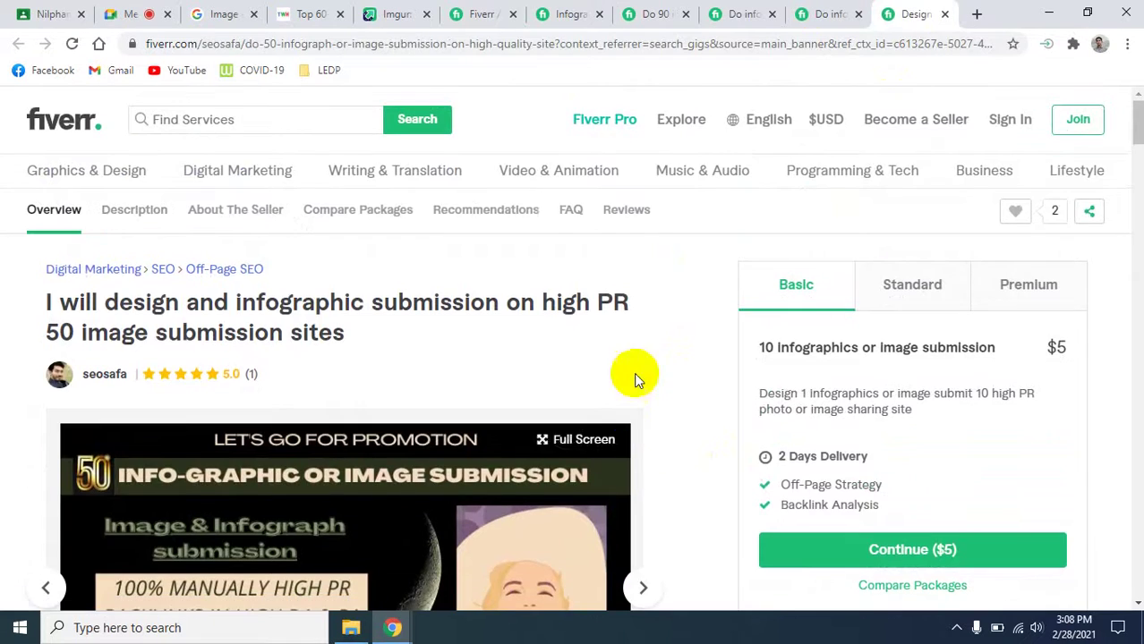
pyautogui.click(484, 13)
pyautogui.scroll(10, 592, 352)
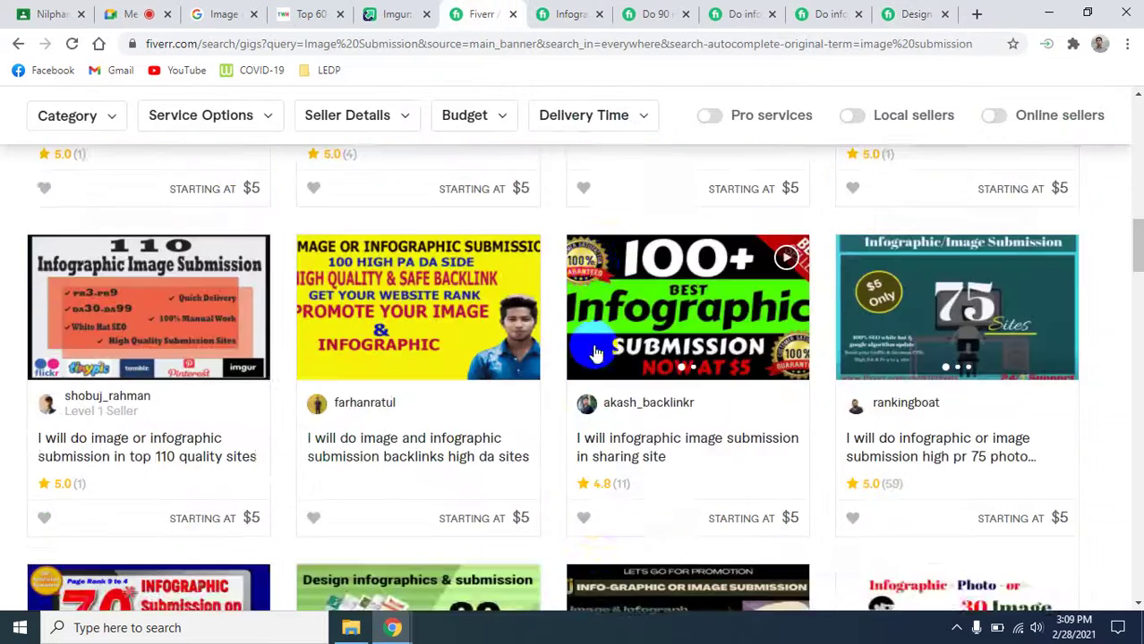
pyautogui.scroll(5, 593, 352)
pyautogui.scroll(-12, 591, 349)
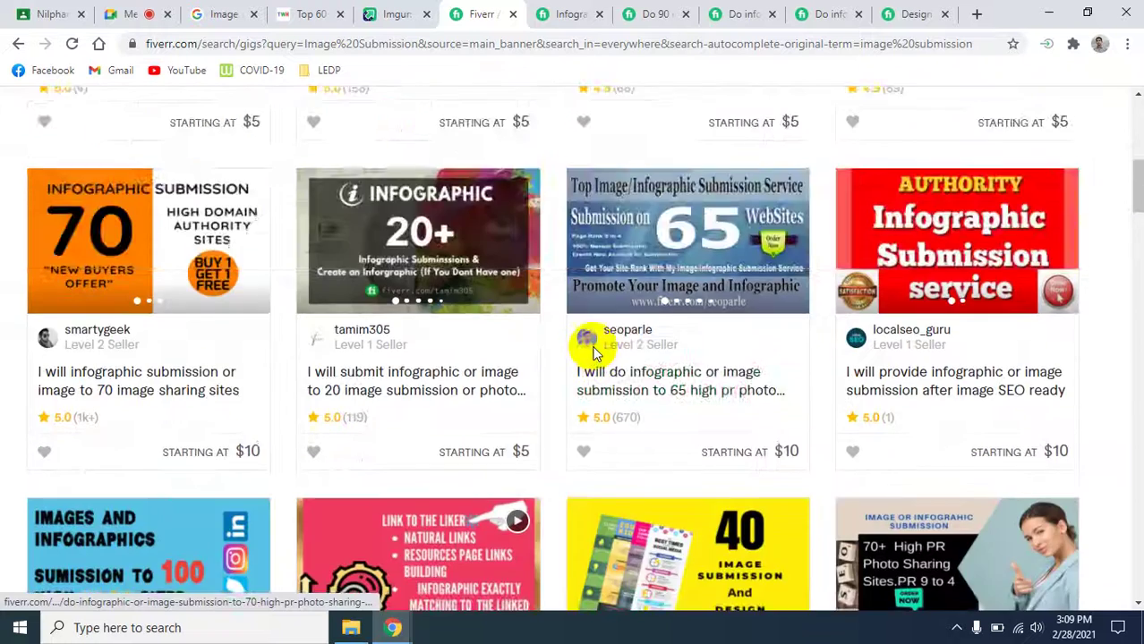
pyautogui.scroll(-5, 599, 364)
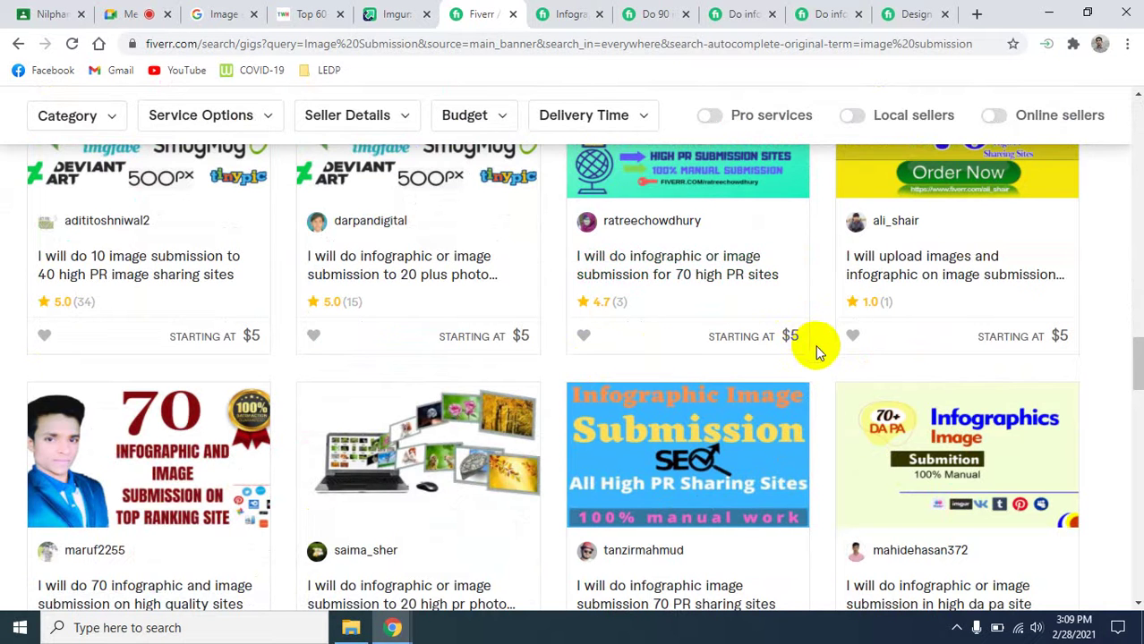
pyautogui.scroll(-5, 817, 350)
pyautogui.scroll(-15, 821, 359)
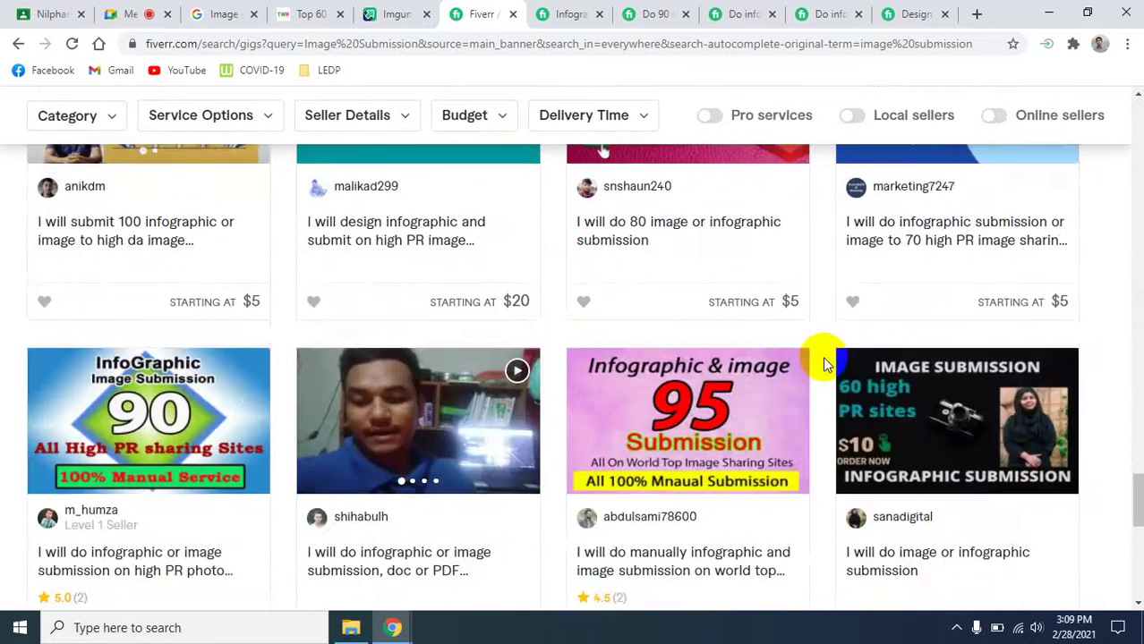
pyautogui.scroll(5, 823, 356)
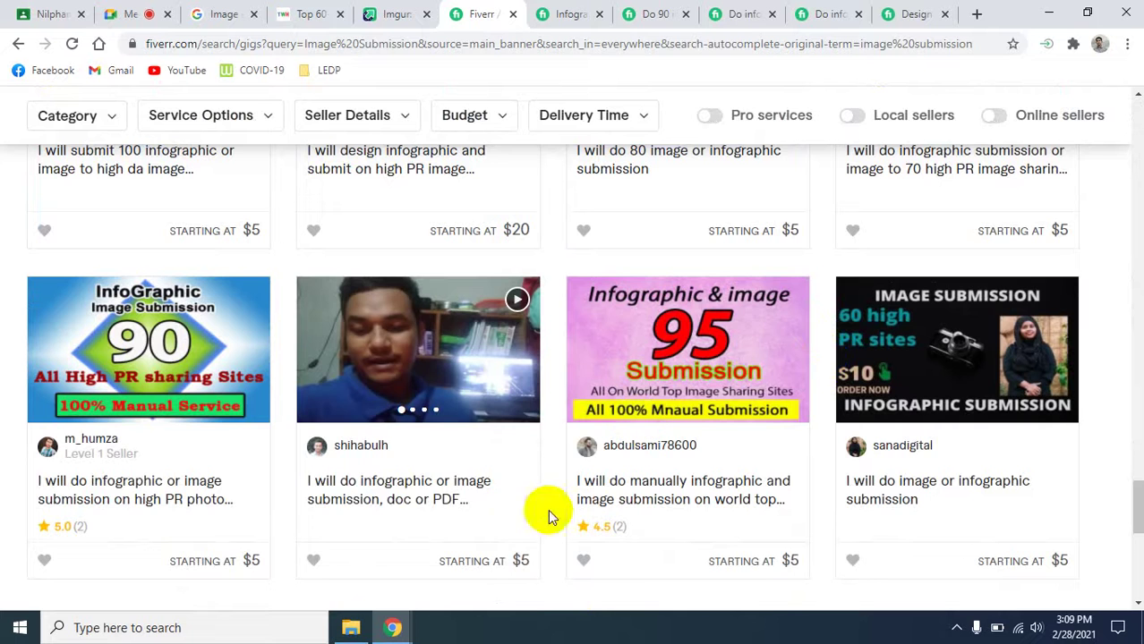
pyautogui.scroll(5, 359, 498)
pyautogui.scroll(-3, 469, 507)
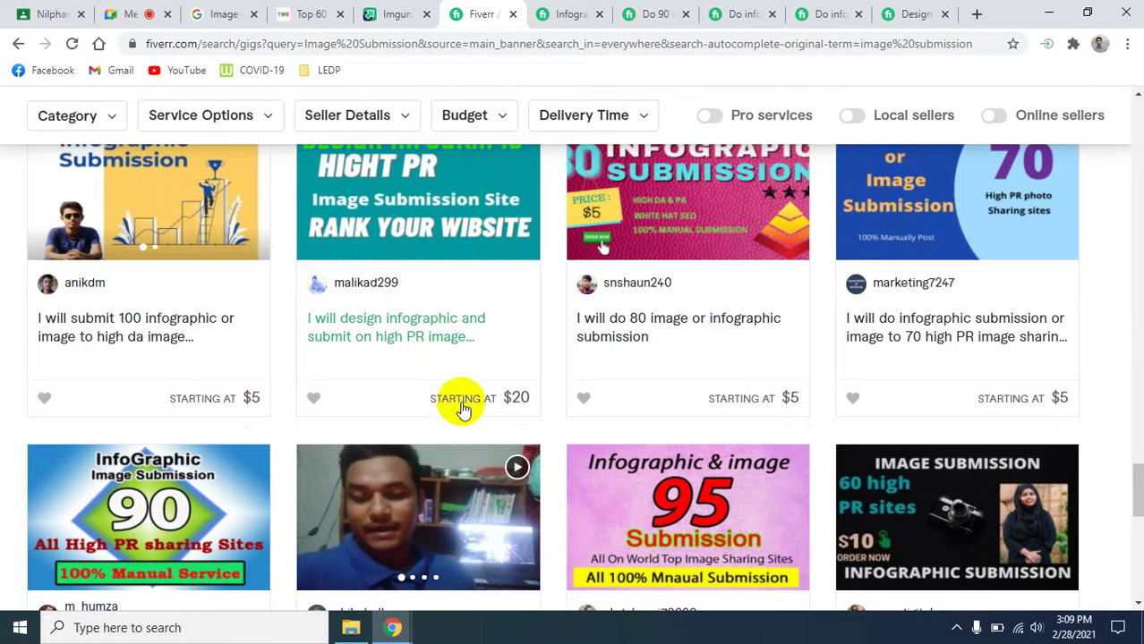
pyautogui.scroll(-5, 563, 365)
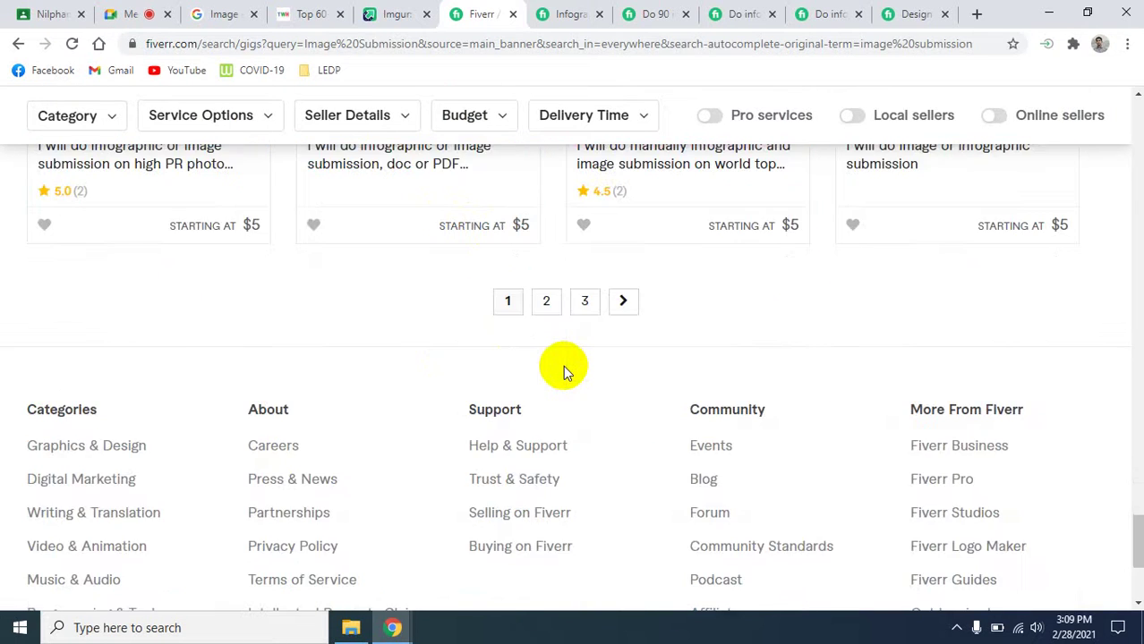
pyautogui.scroll(10, 563, 365)
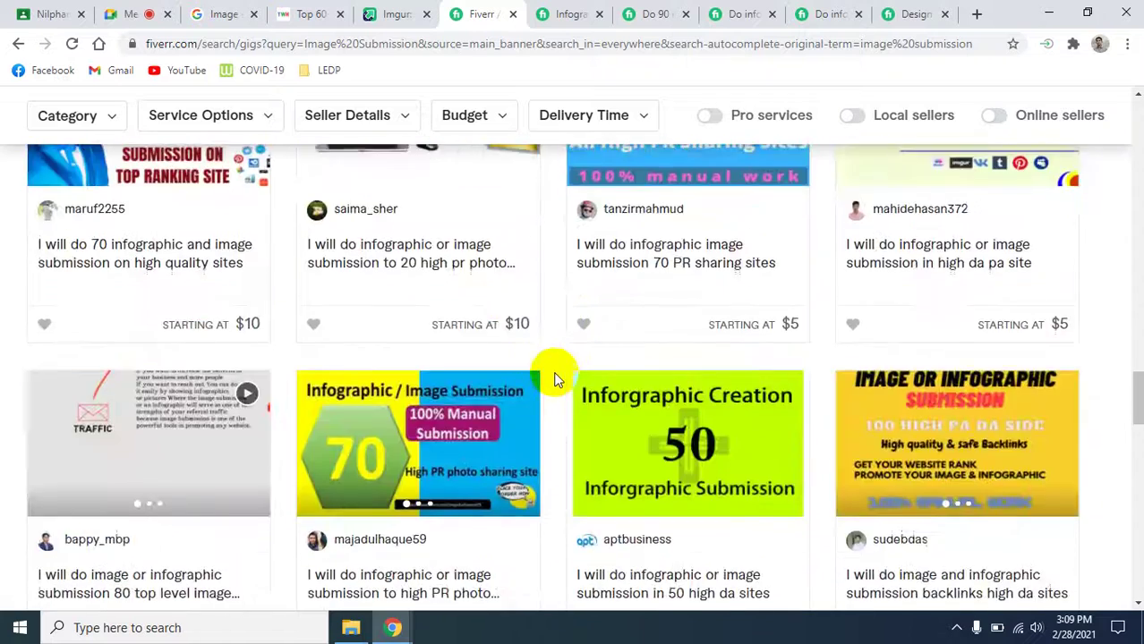
pyautogui.scroll(5, 555, 381)
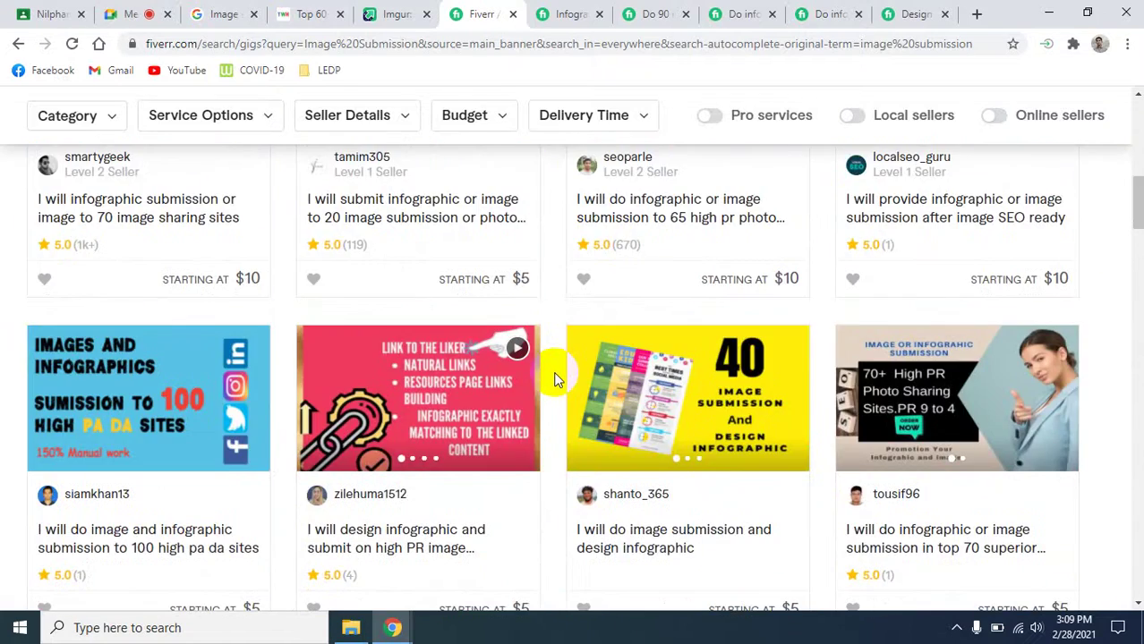
pyautogui.scroll(8, 555, 381)
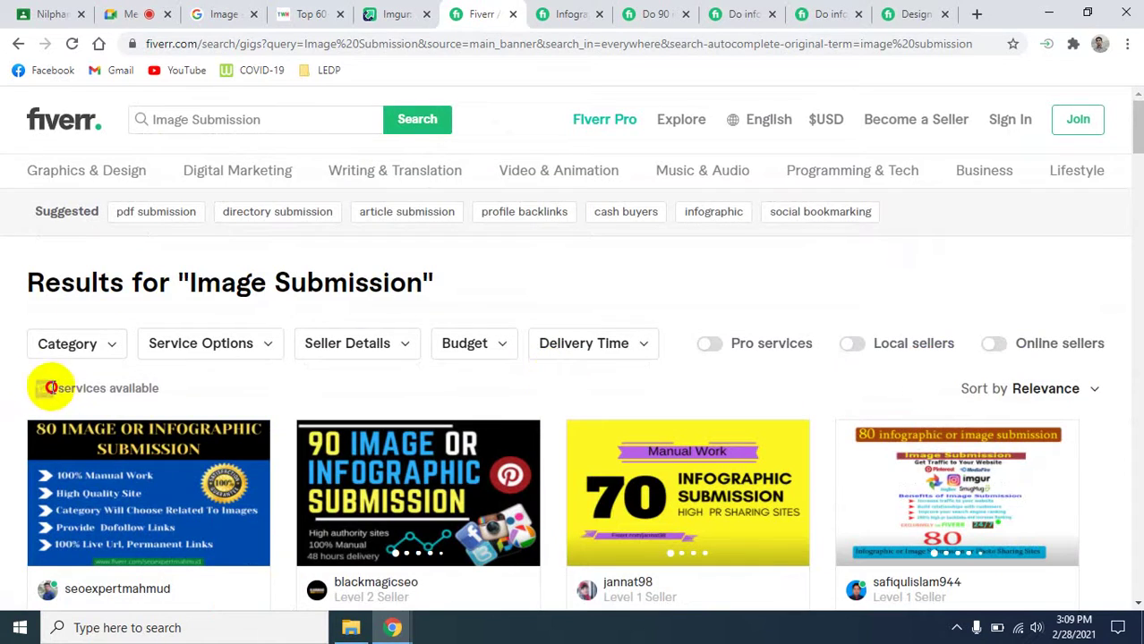
pyautogui.doubleClick(45, 388)
pyautogui.click(179, 394)
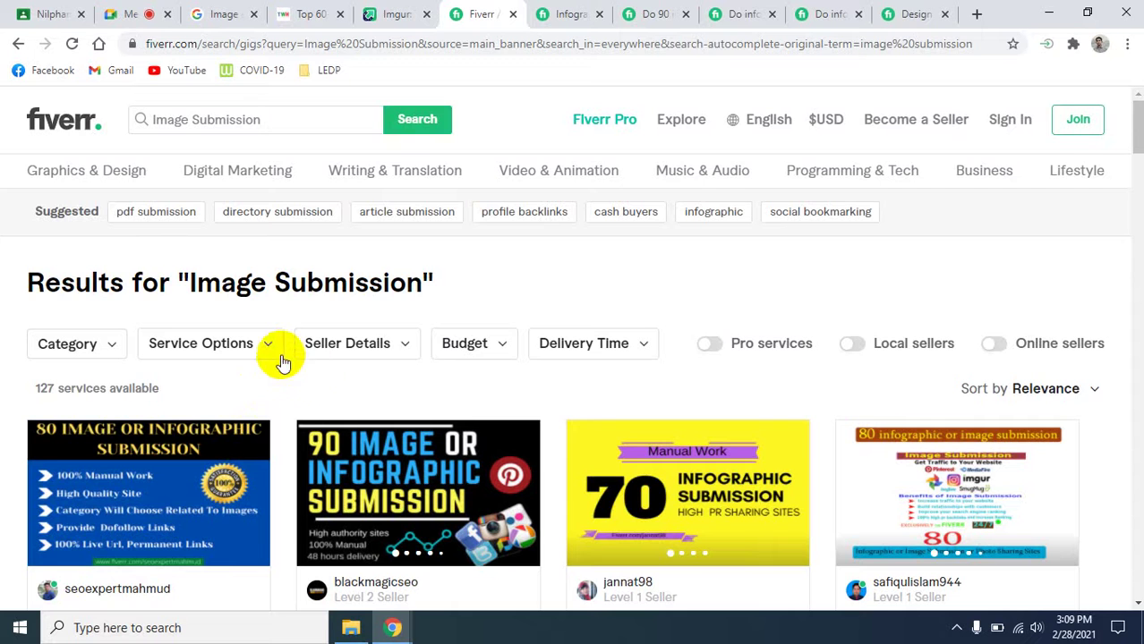
pyautogui.scroll(-1, 282, 421)
pyautogui.scroll(-3, 283, 429)
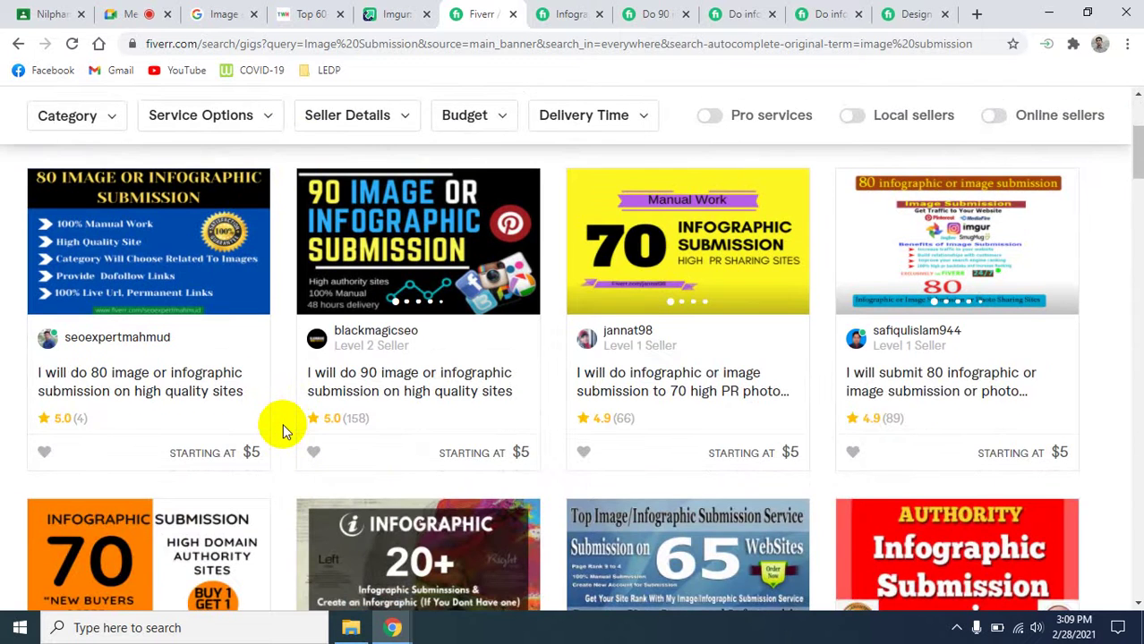
pyautogui.scroll(3, 283, 423)
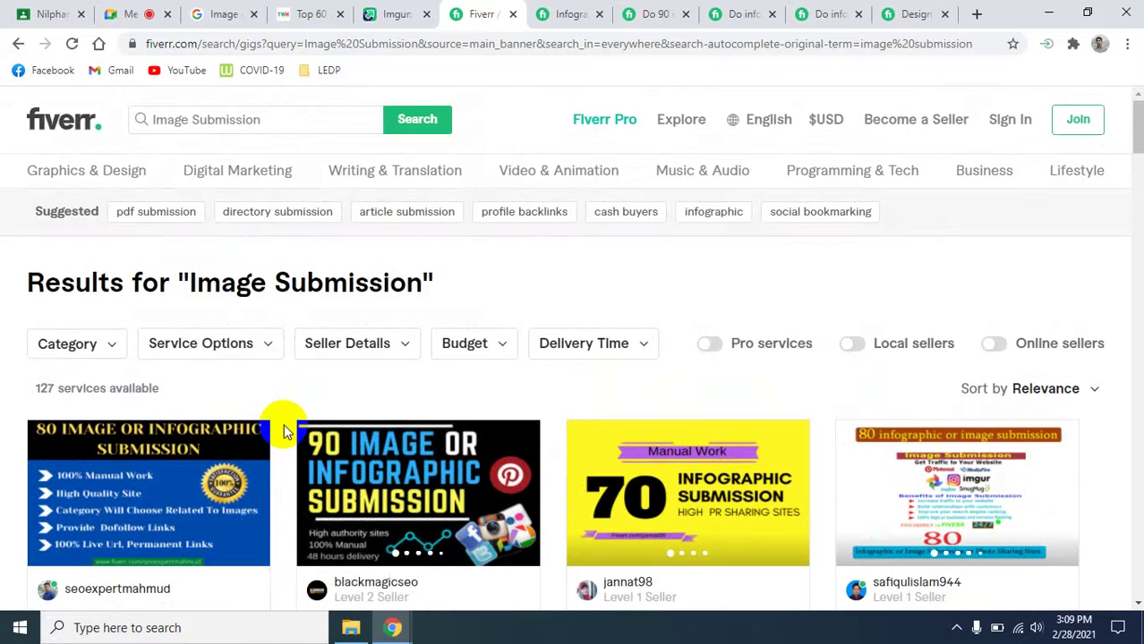
pyautogui.scroll(-9, 284, 424)
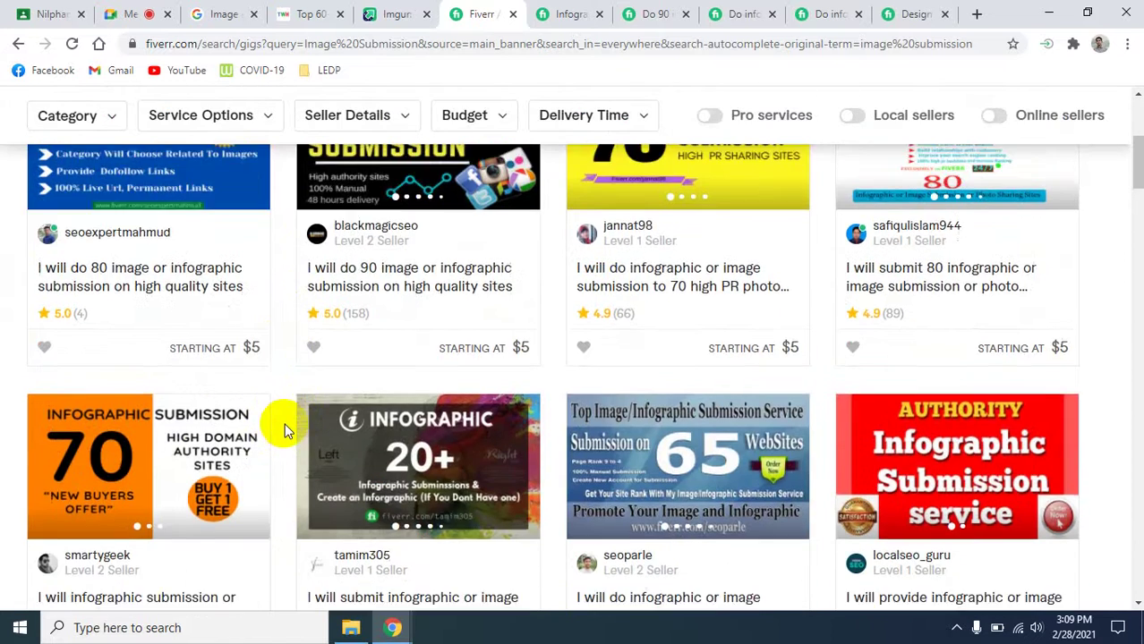
pyautogui.scroll(-4, 286, 424)
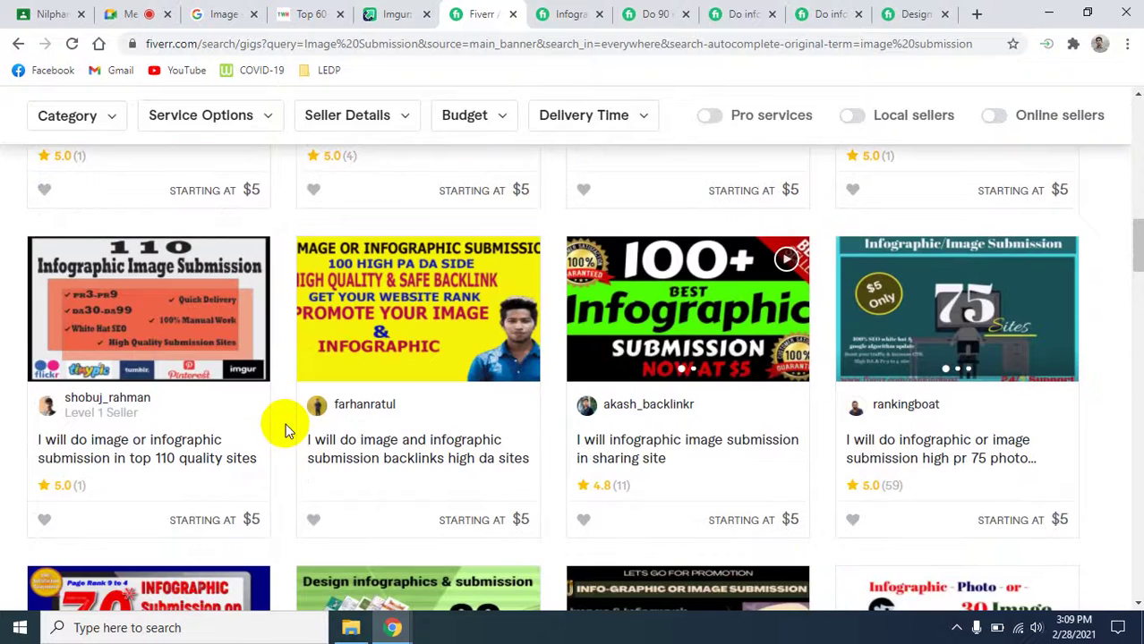
pyautogui.scroll(-4, 285, 430)
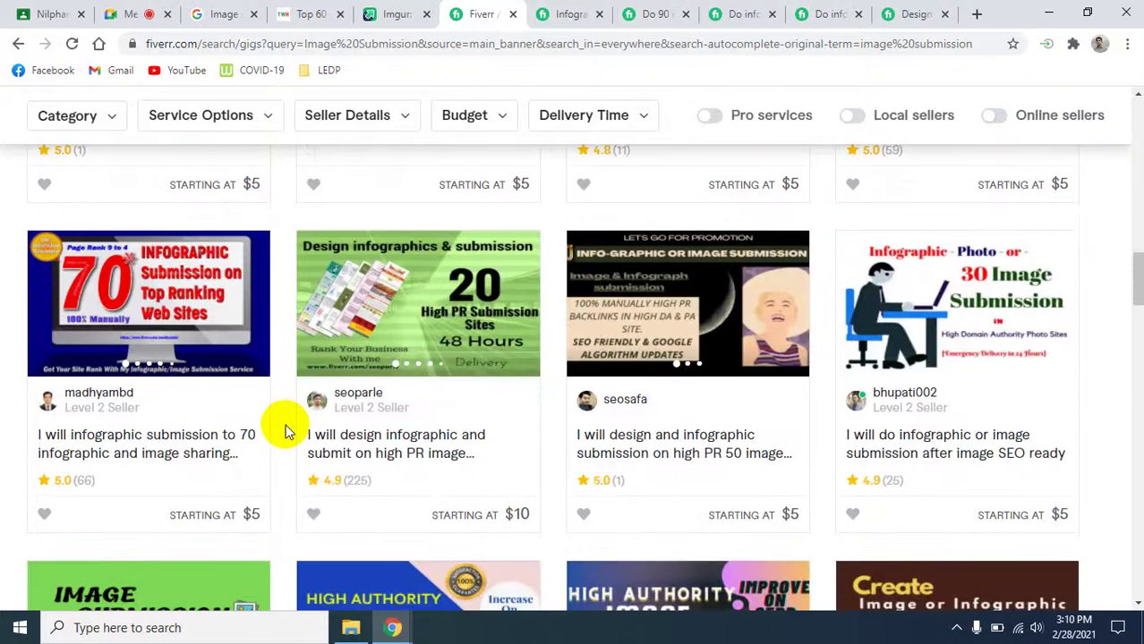
pyautogui.scroll(-6, 285, 431)
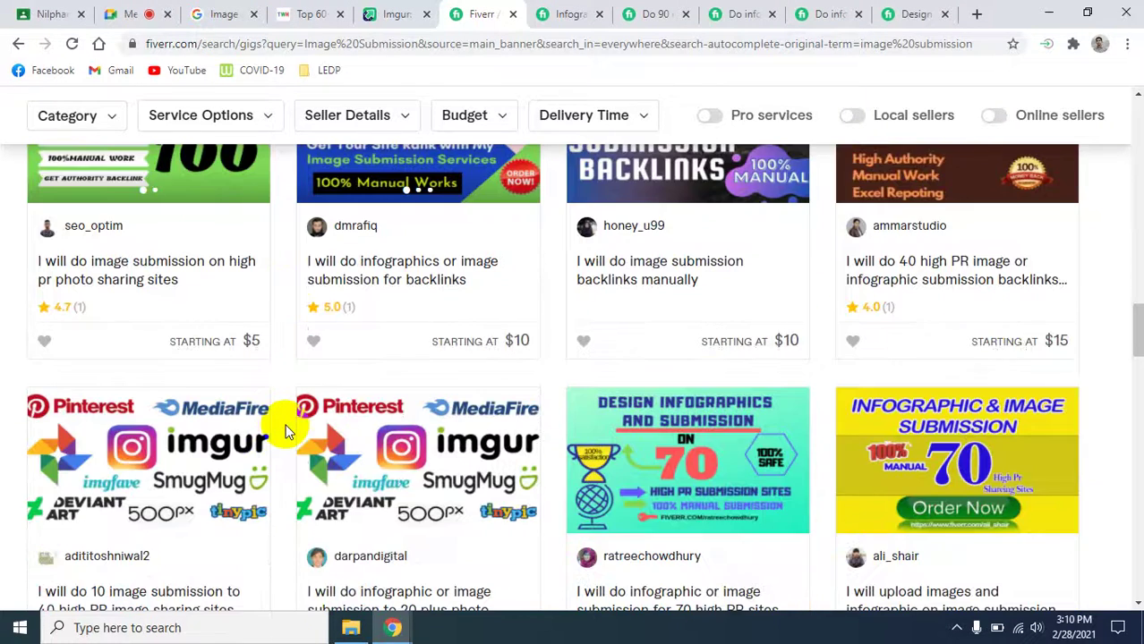
pyautogui.scroll(-4, 285, 431)
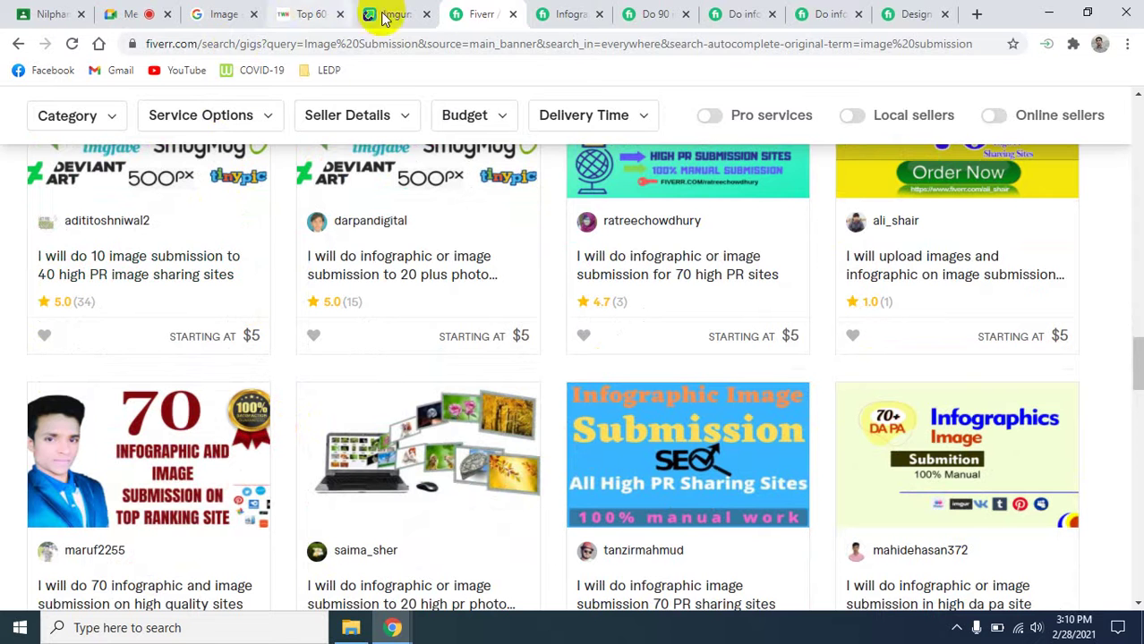
# Step: Close the four infographic gig tabs, the design gig tab and the extra Fiverr tab
pyautogui.click(597, 14)
pyautogui.click(597, 14)
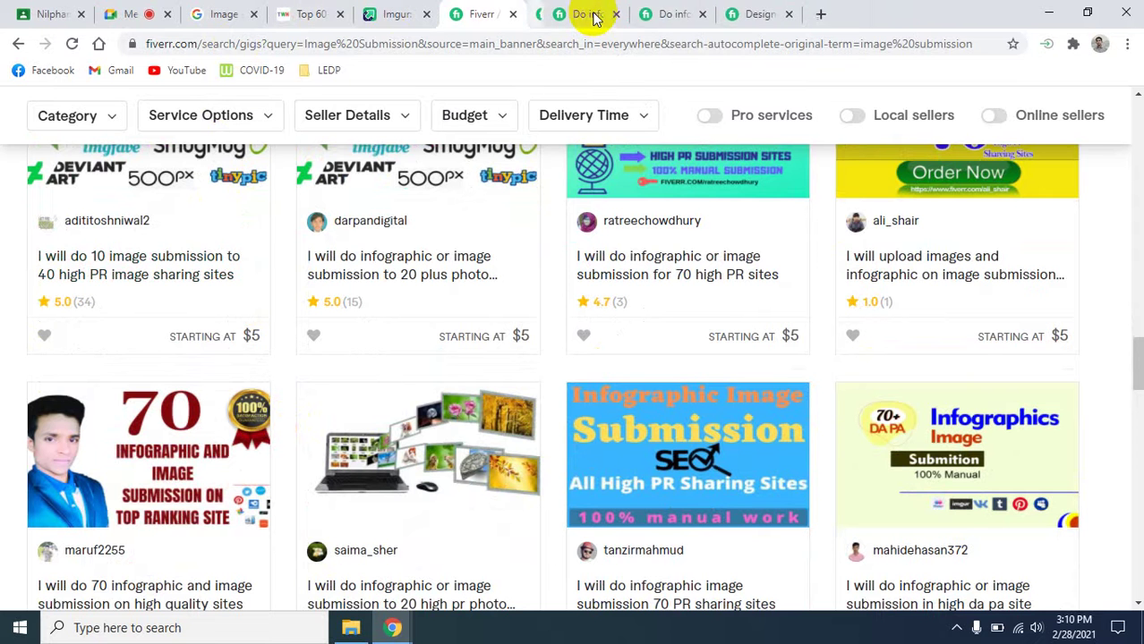
pyautogui.click(597, 14)
pyautogui.click(597, 14)
pyautogui.middleClick(593, 15)
pyautogui.middleClick(595, 13)
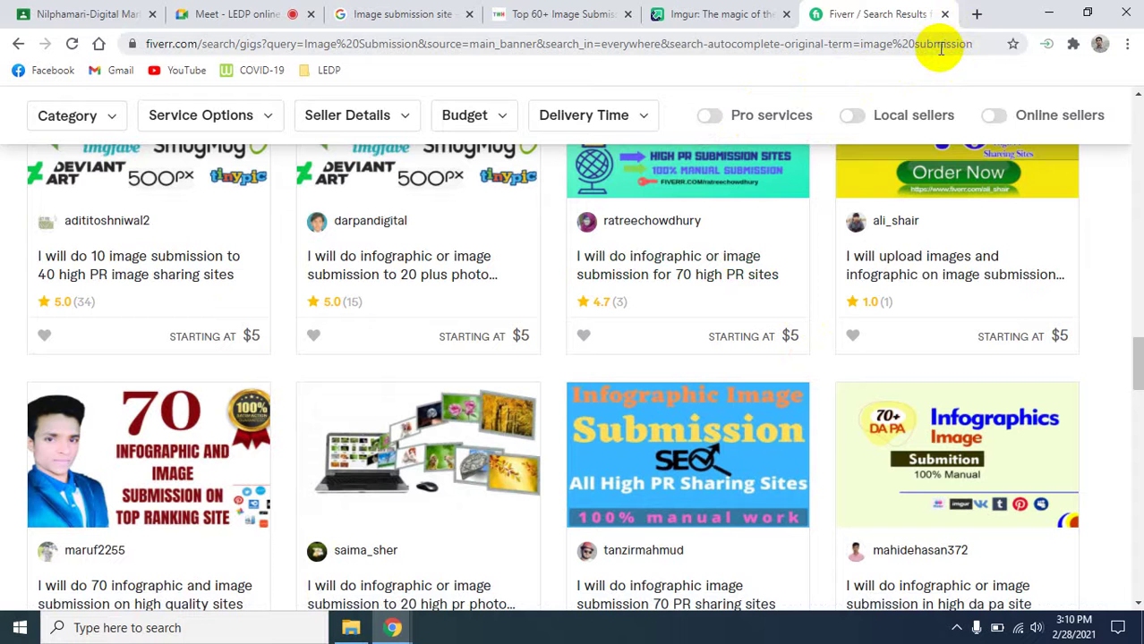
# Step: Switch to the LEDP online class Google Meet tab
pyautogui.click(186, 13)
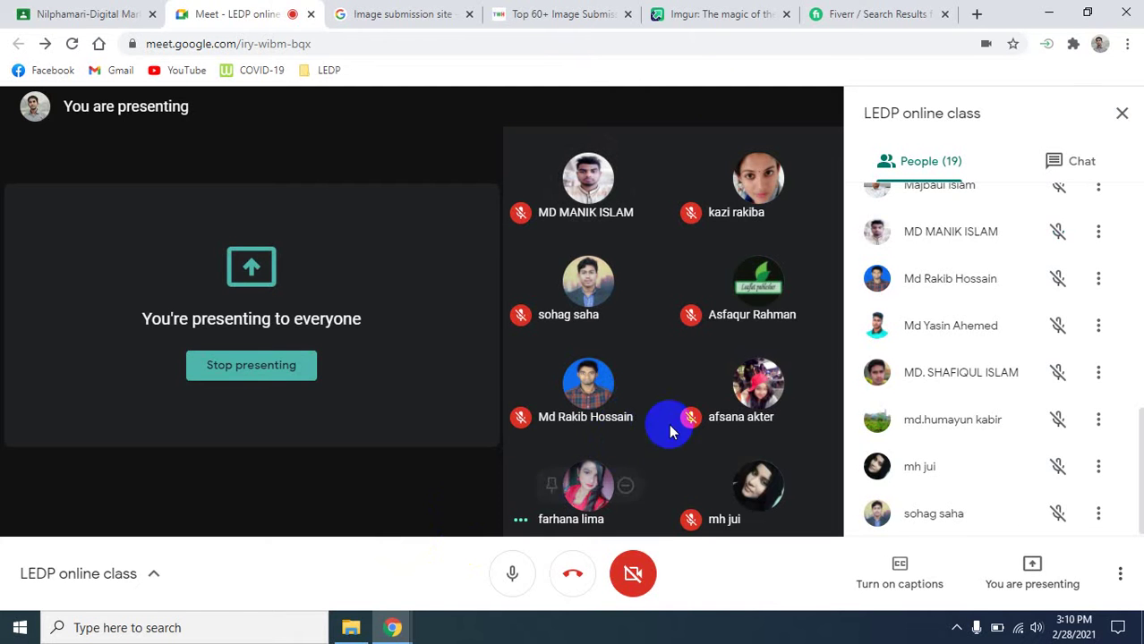
# Step: Back in the Fiverr results, open the 70-sites infographic submission gig in a new tab
pyautogui.click(818, 14)
pyautogui.scroll(-3, 477, 502)
pyautogui.scroll(-8, 475, 508)
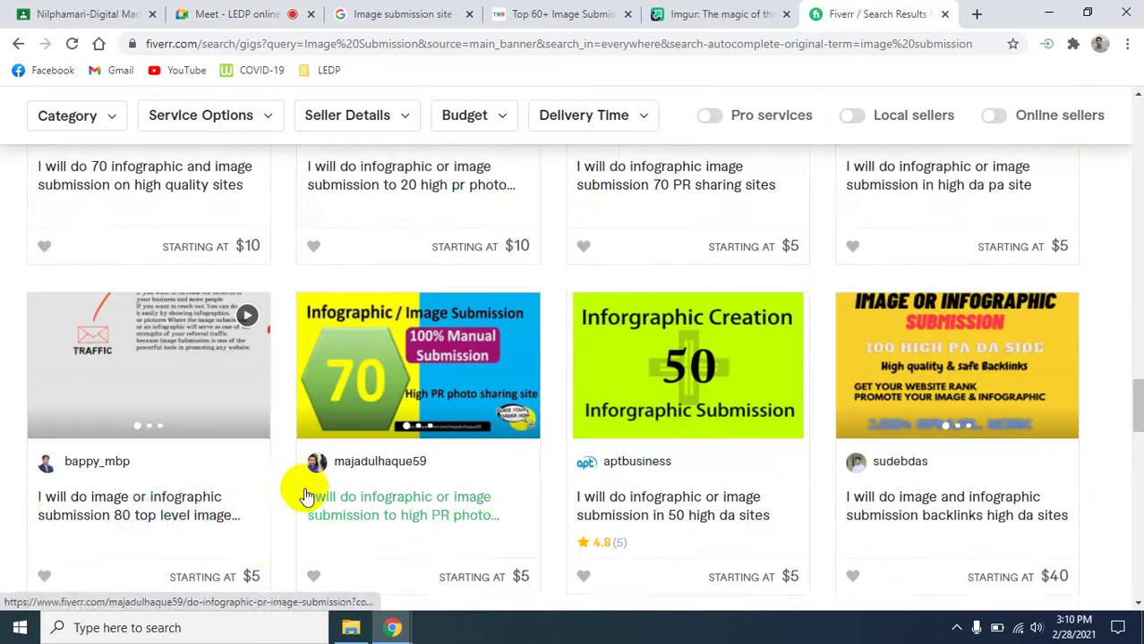
pyautogui.scroll(-12, 266, 538)
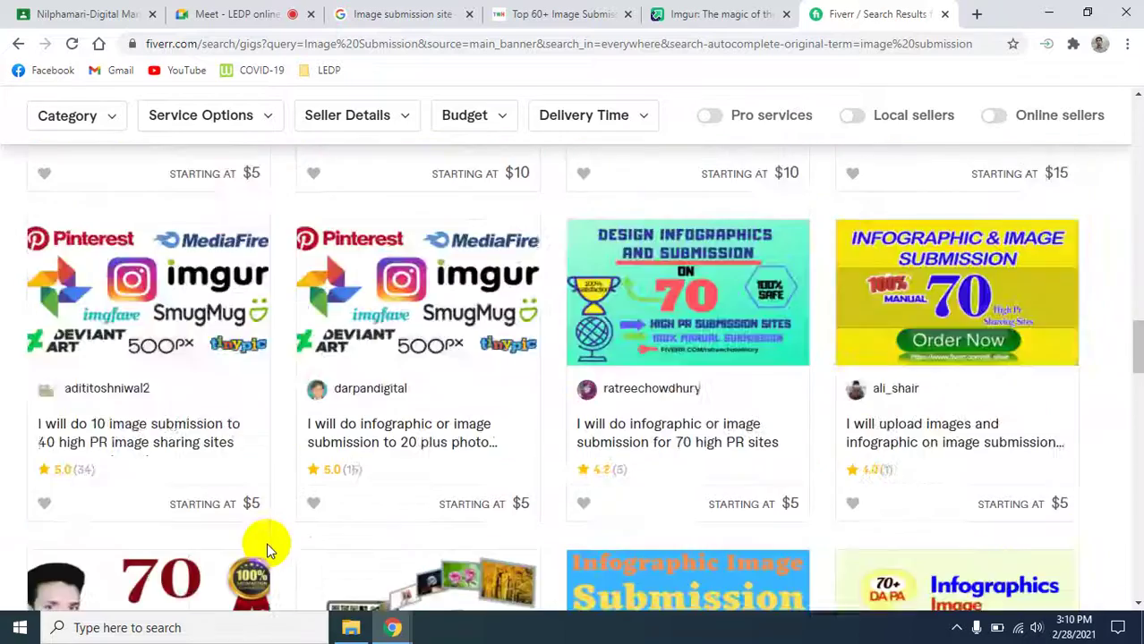
pyautogui.scroll(10, 269, 547)
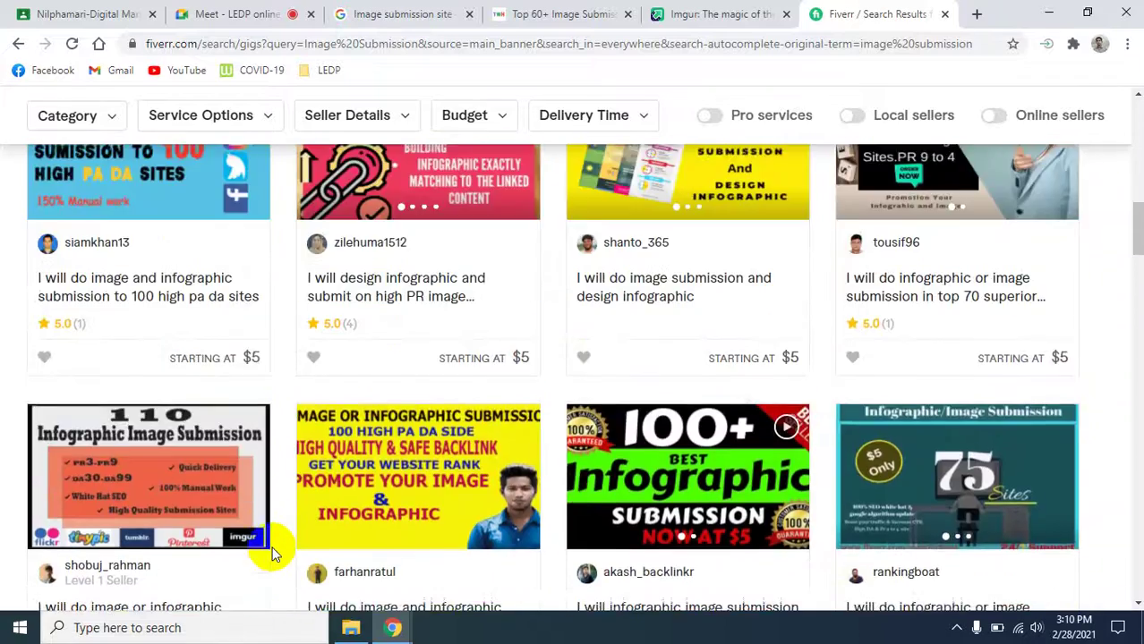
pyautogui.scroll(-2, 221, 514)
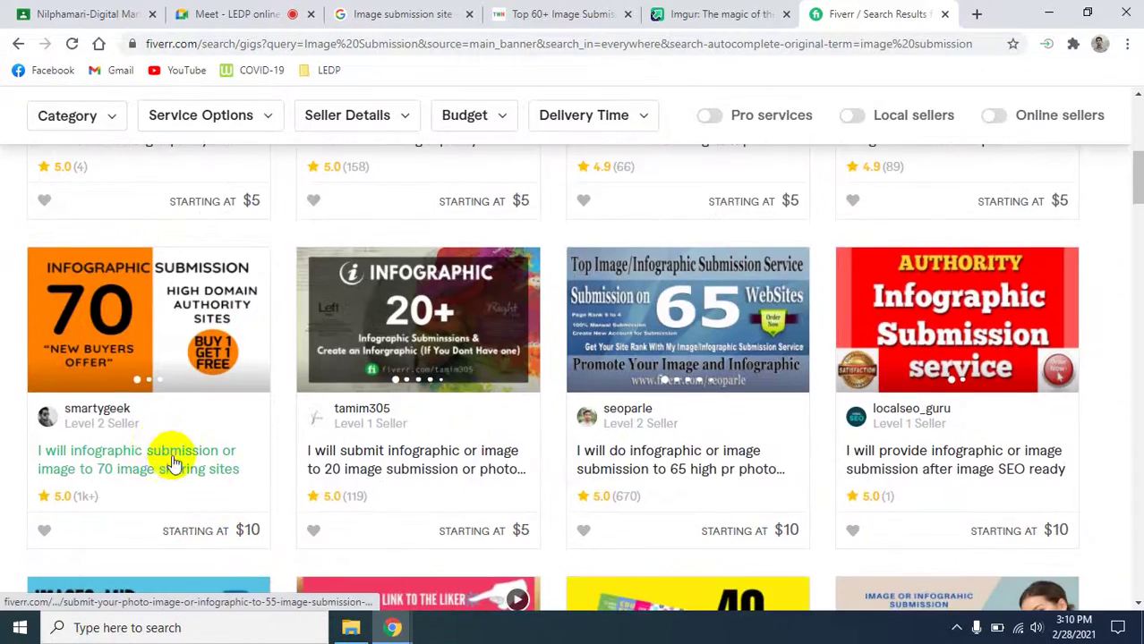
pyautogui.rightClick(172, 456)
pyautogui.click(210, 465)
# Step: Open the 80 image submission gig in a new tab and view the infographic gig page
pyautogui.scroll(4, 293, 528)
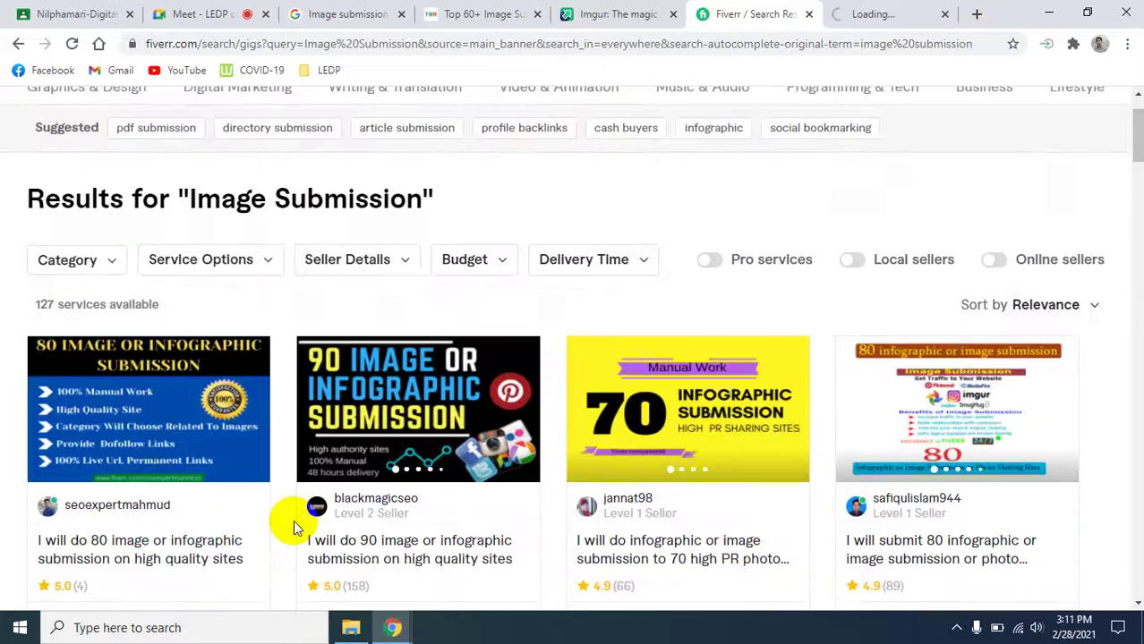
pyautogui.scroll(-2, 293, 520)
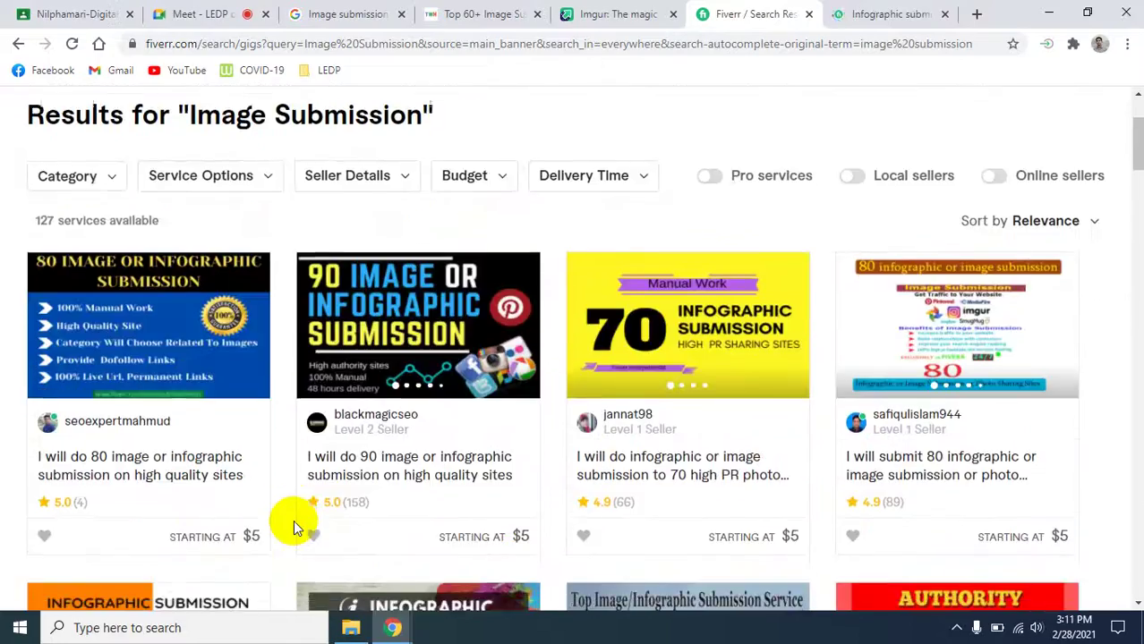
pyautogui.rightClick(171, 480)
pyautogui.click(231, 341)
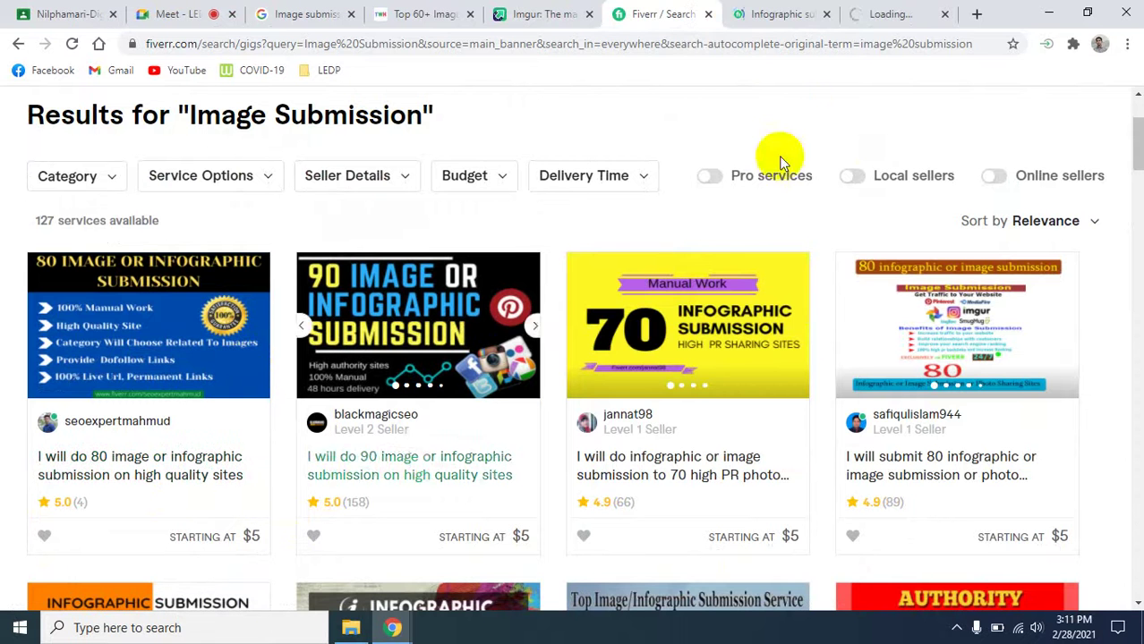
pyautogui.click(801, 11)
# Step: Compare the infographic gig's Basic and Standard packages, then switch to the 80 image gig
pyautogui.scroll(-2, 632, 426)
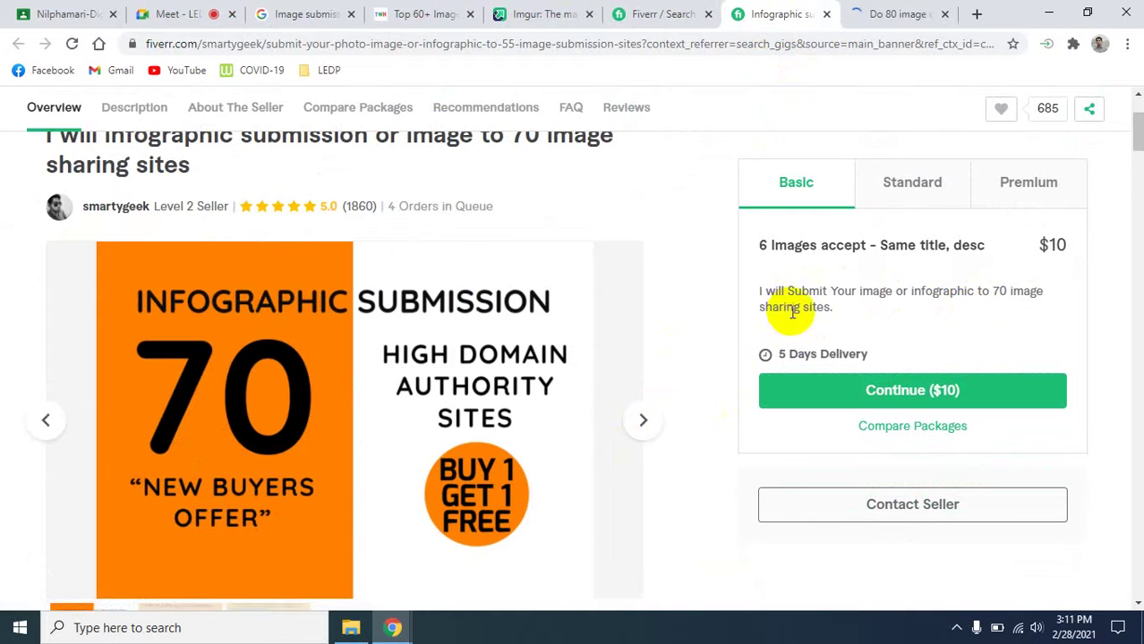
pyautogui.moveTo(828, 290); pyautogui.dragTo(892, 291)
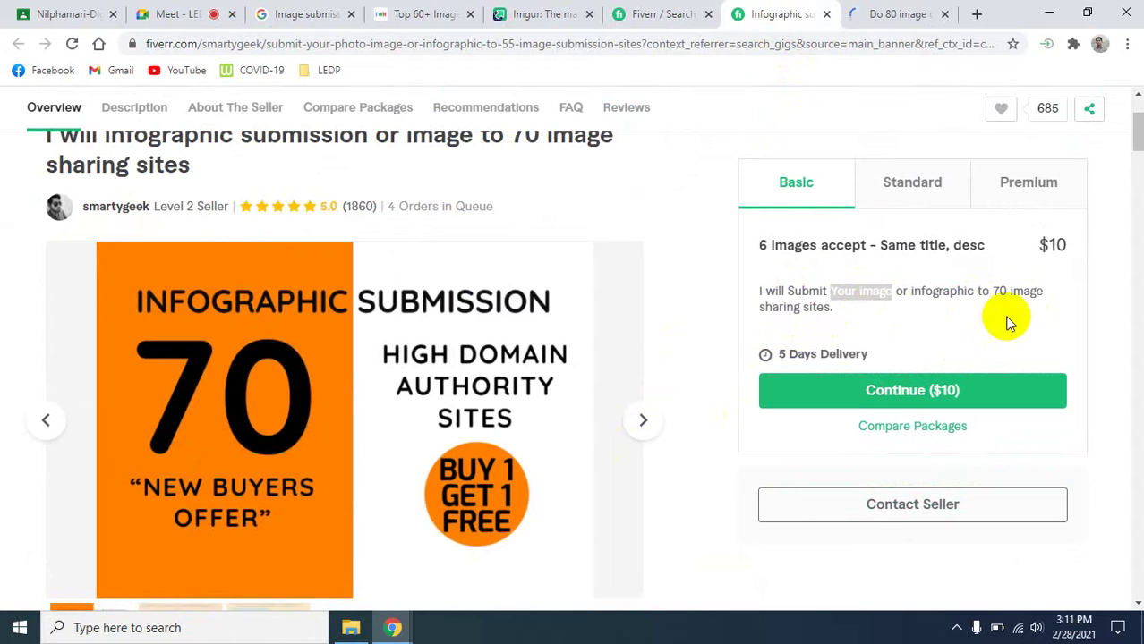
pyautogui.click(816, 323)
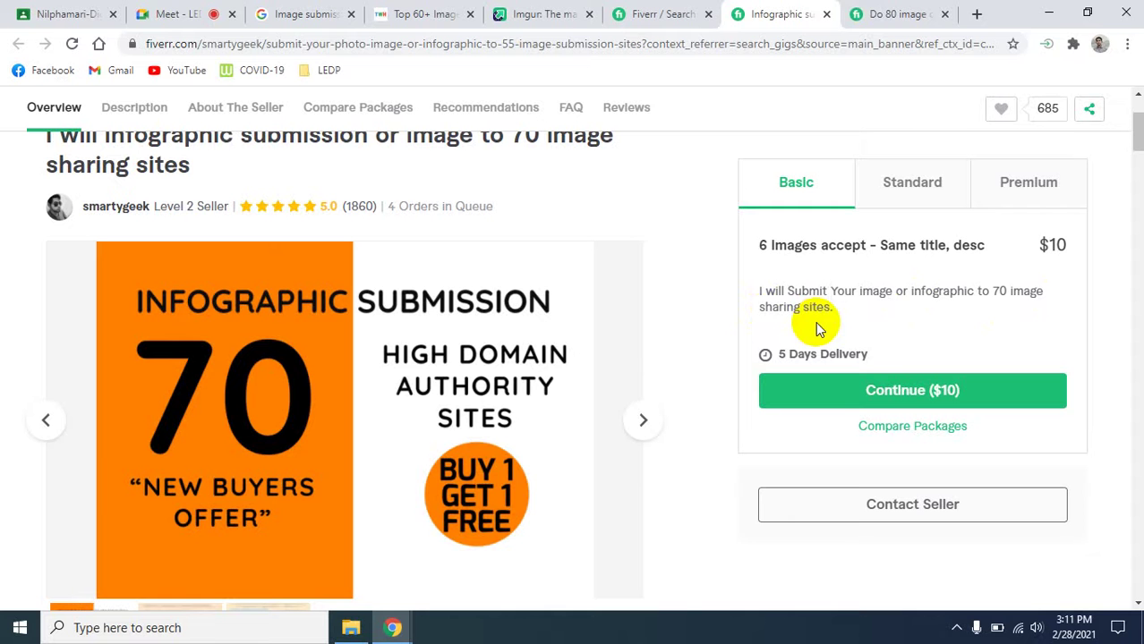
pyautogui.moveTo(829, 290); pyautogui.dragTo(900, 291)
pyautogui.click(869, 313)
pyautogui.click(914, 185)
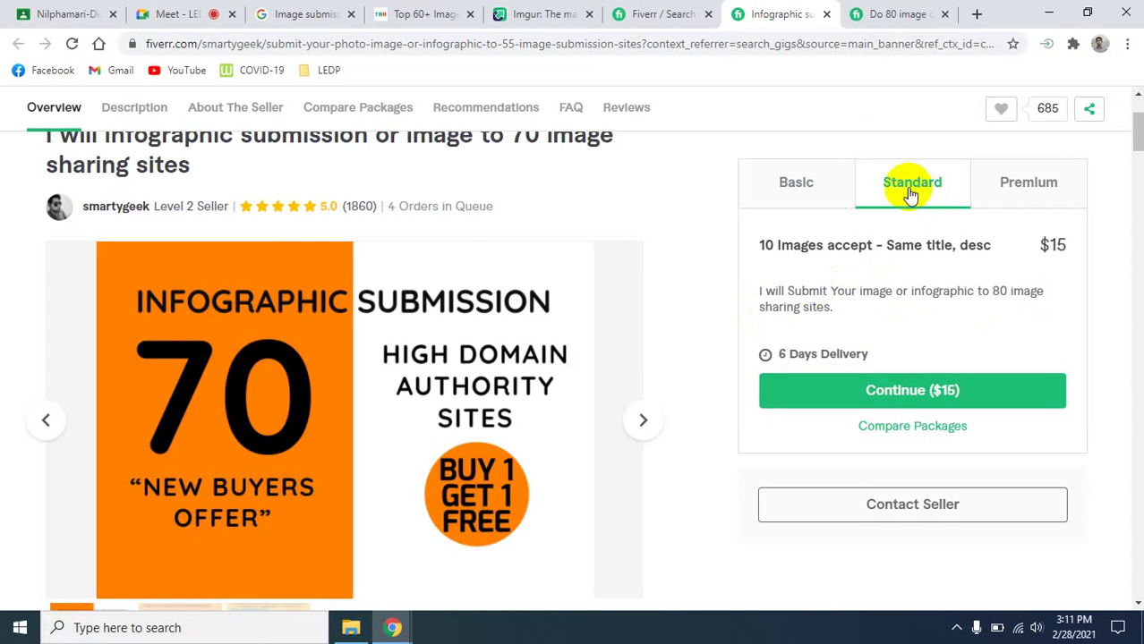
pyautogui.click(824, 184)
pyautogui.click(891, 15)
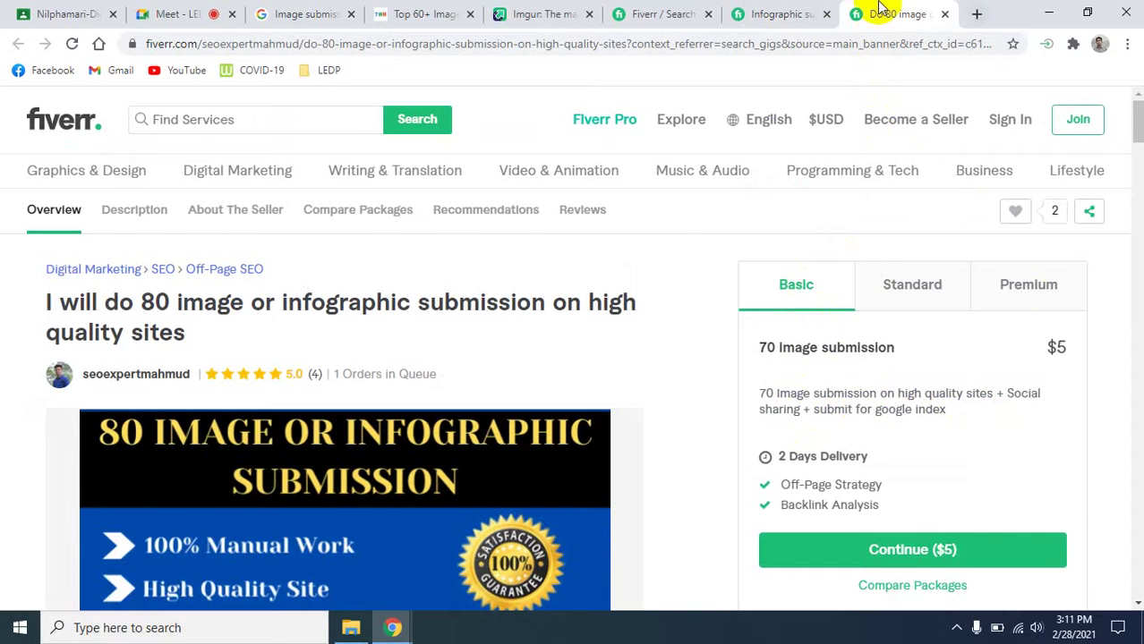
# Step: Close the infographic submission and 80 image submission gig tabs
pyautogui.click(787, 14)
pyautogui.click(827, 15)
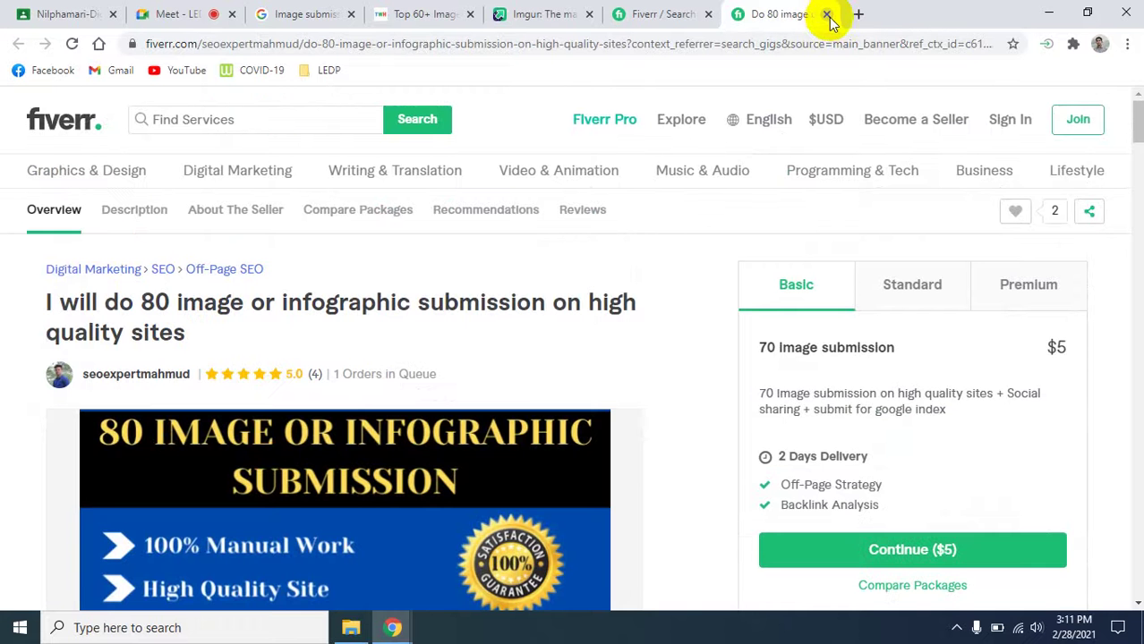
pyautogui.click(827, 14)
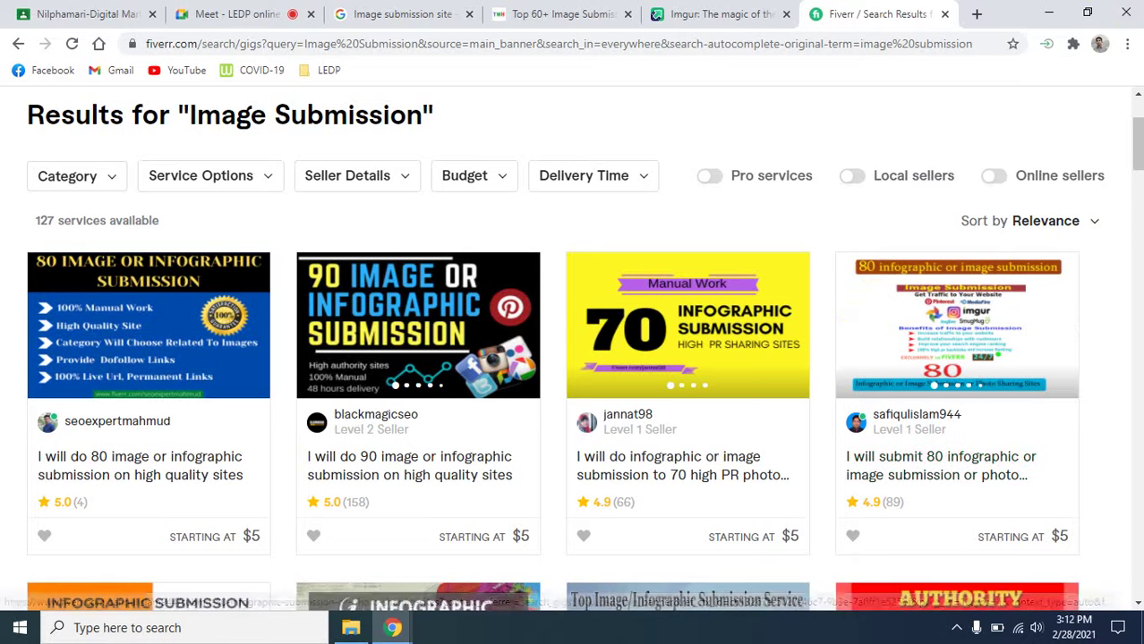
pyautogui.click(1043, 13)
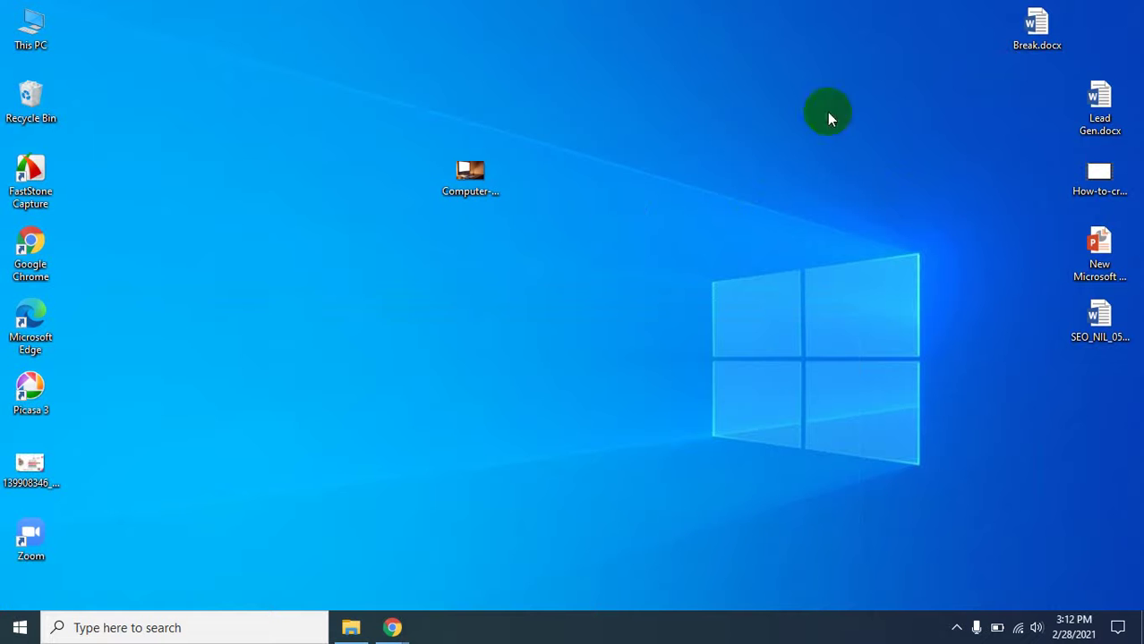
pyautogui.click(461, 170)
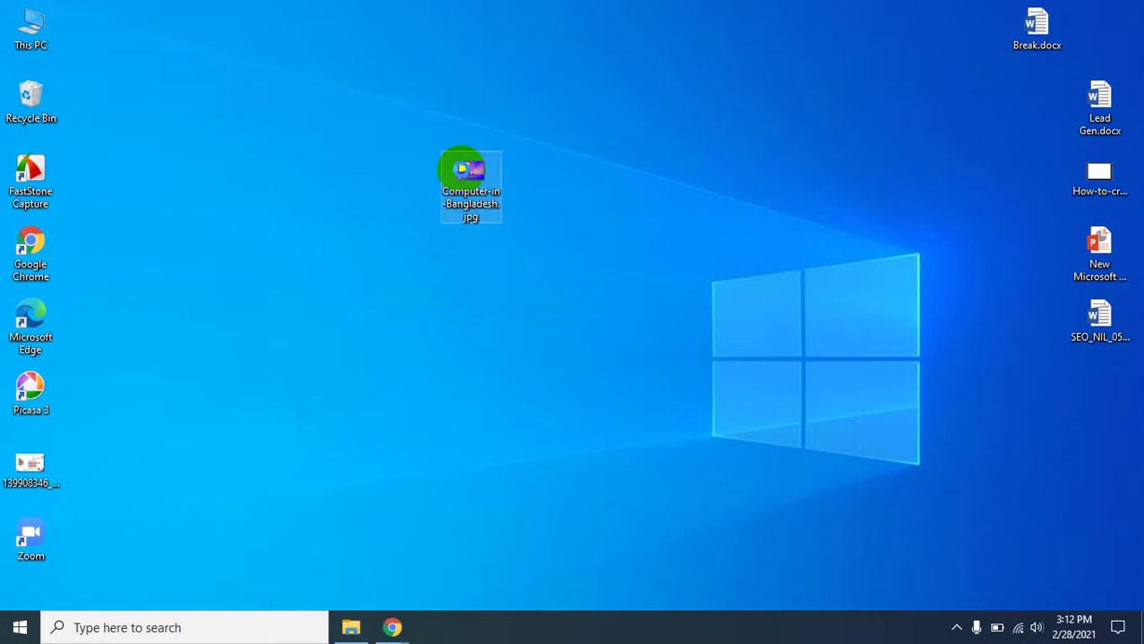
pyautogui.rightClick(461, 171)
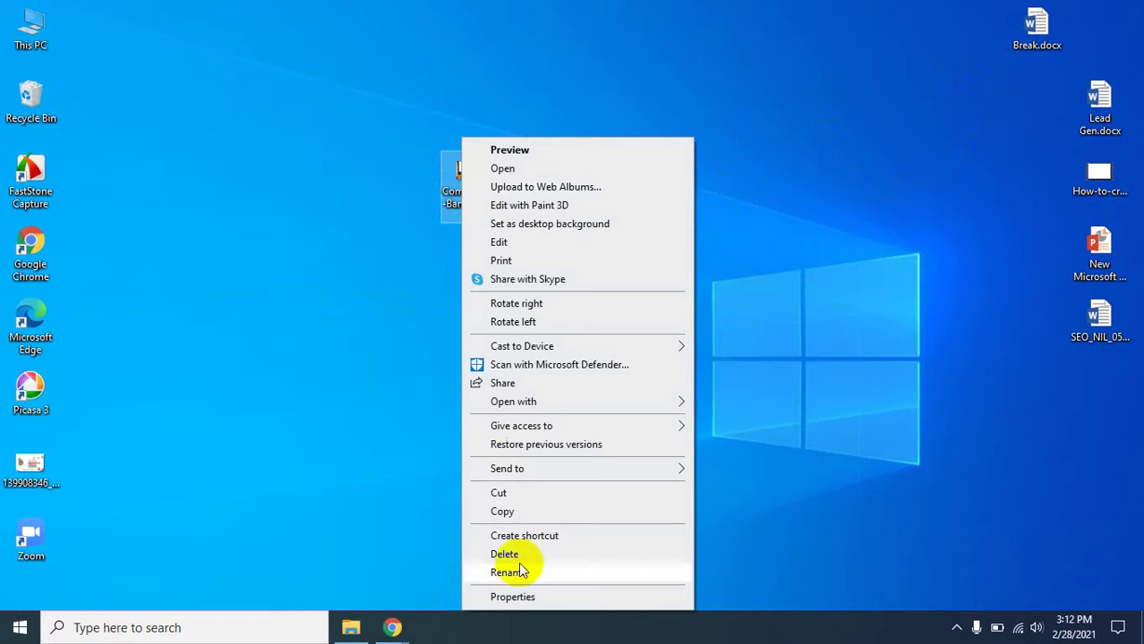
pyautogui.click(517, 597)
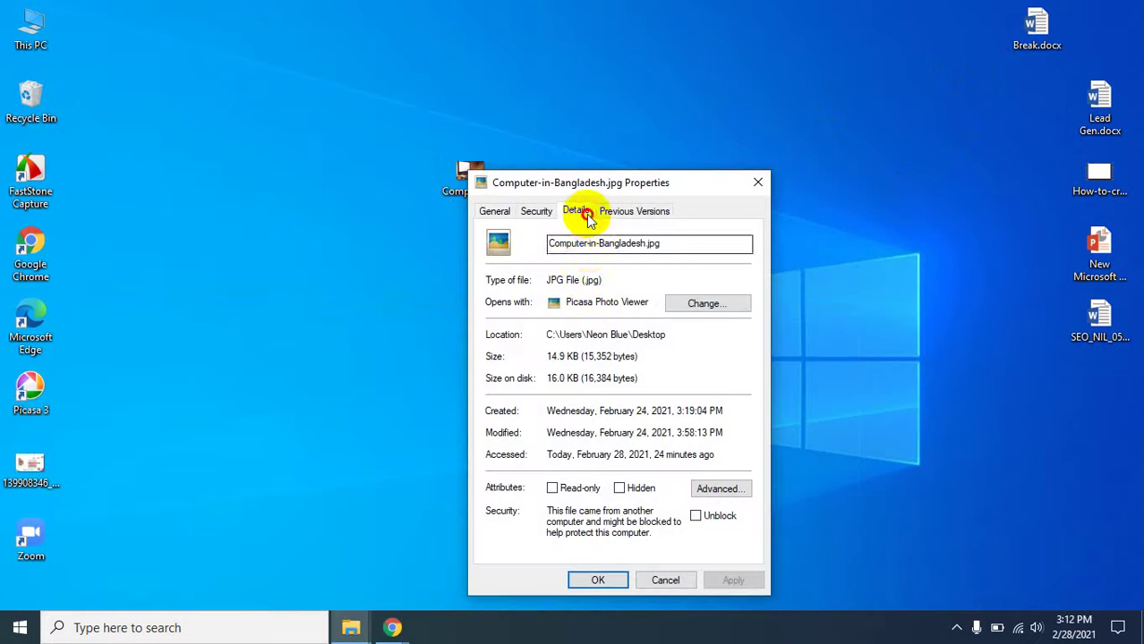
pyautogui.click(575, 211)
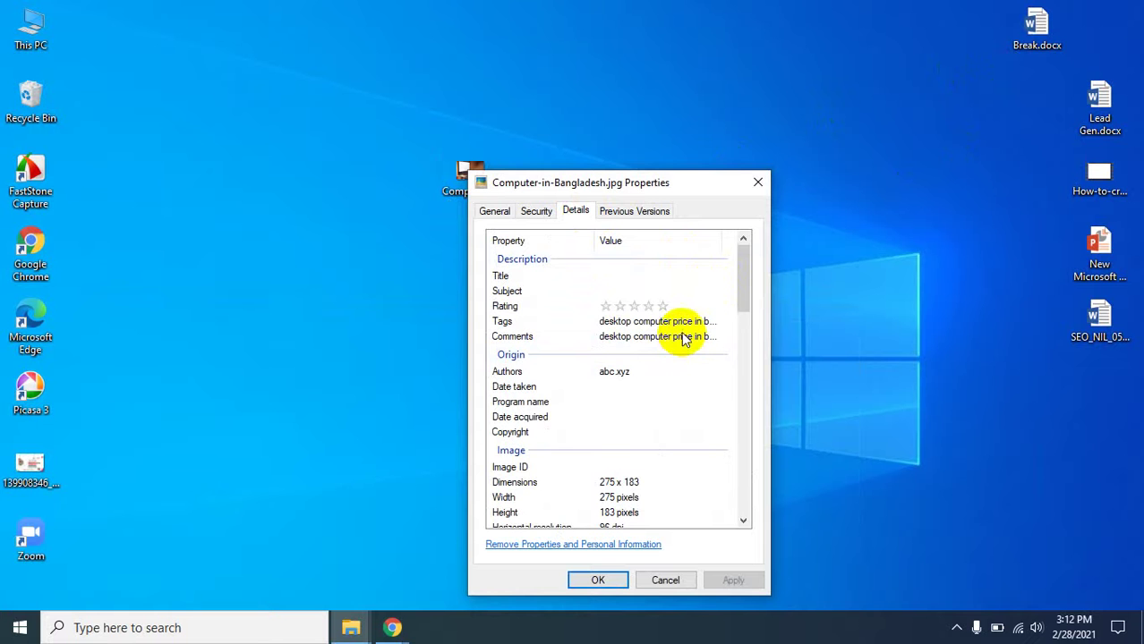
pyautogui.scroll(-5, 675, 381)
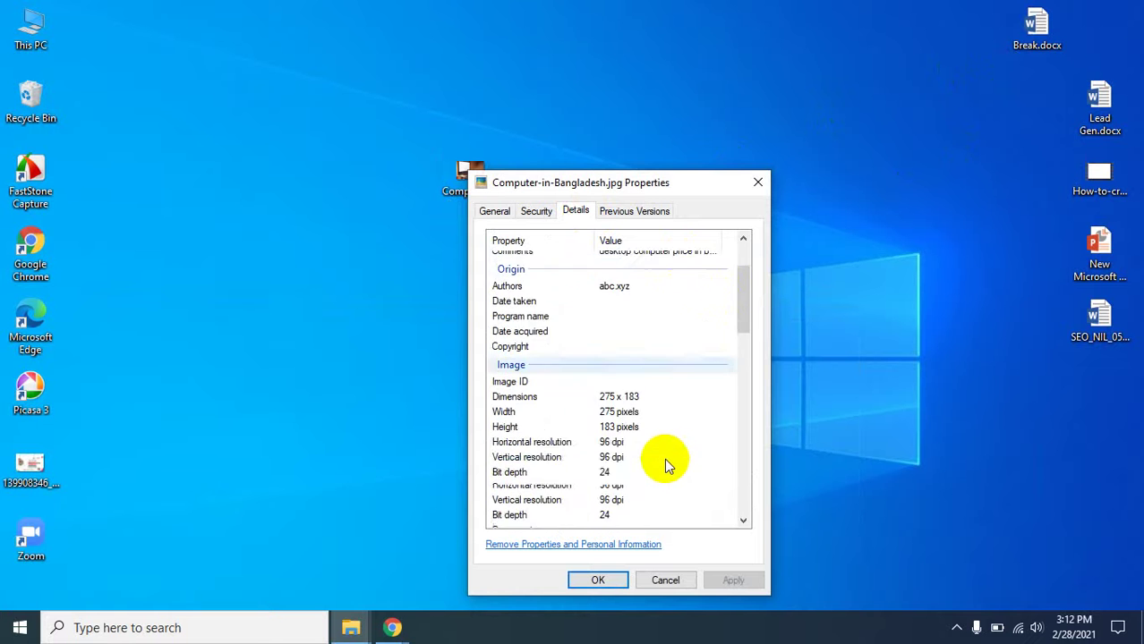
pyautogui.scroll(5, 670, 473)
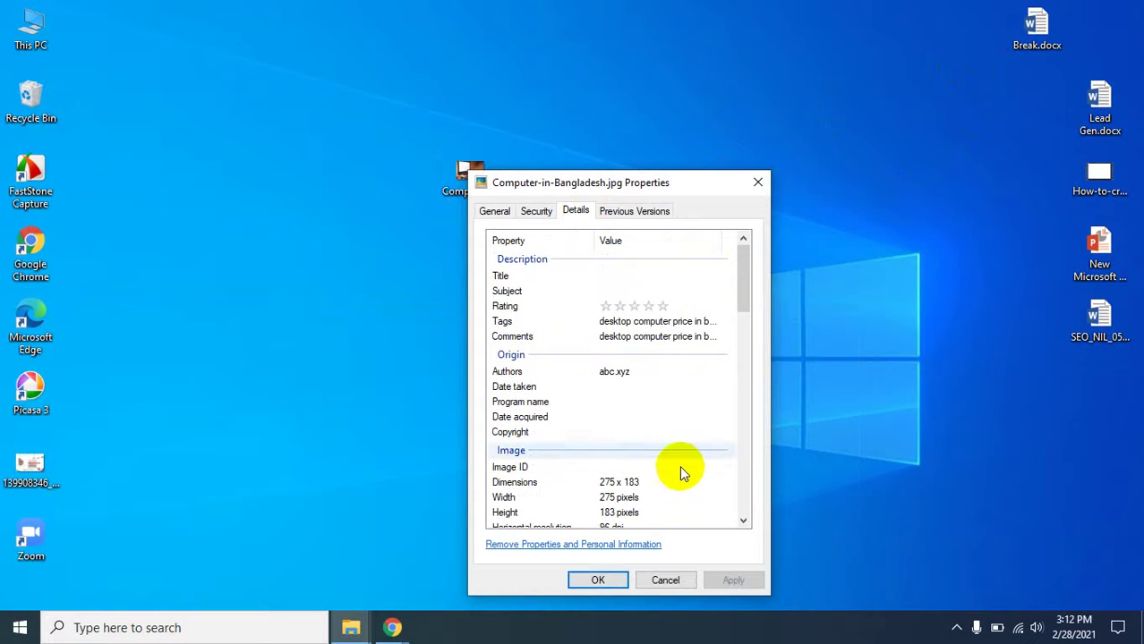
pyautogui.click(753, 188)
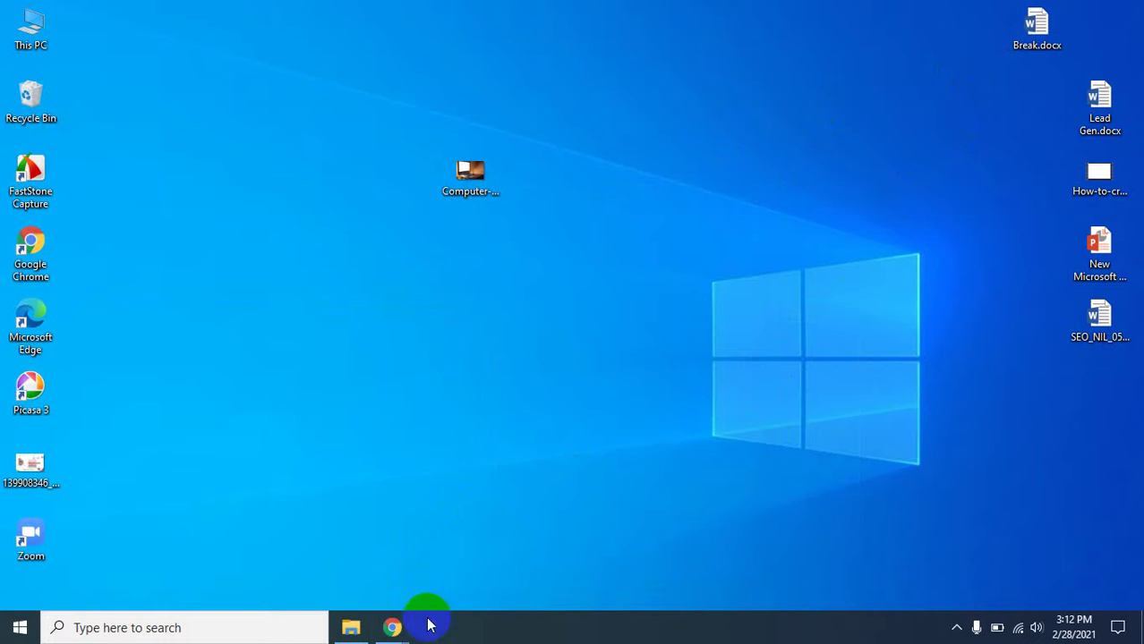
pyautogui.moveTo(393, 626)
pyautogui.click(255, 526)
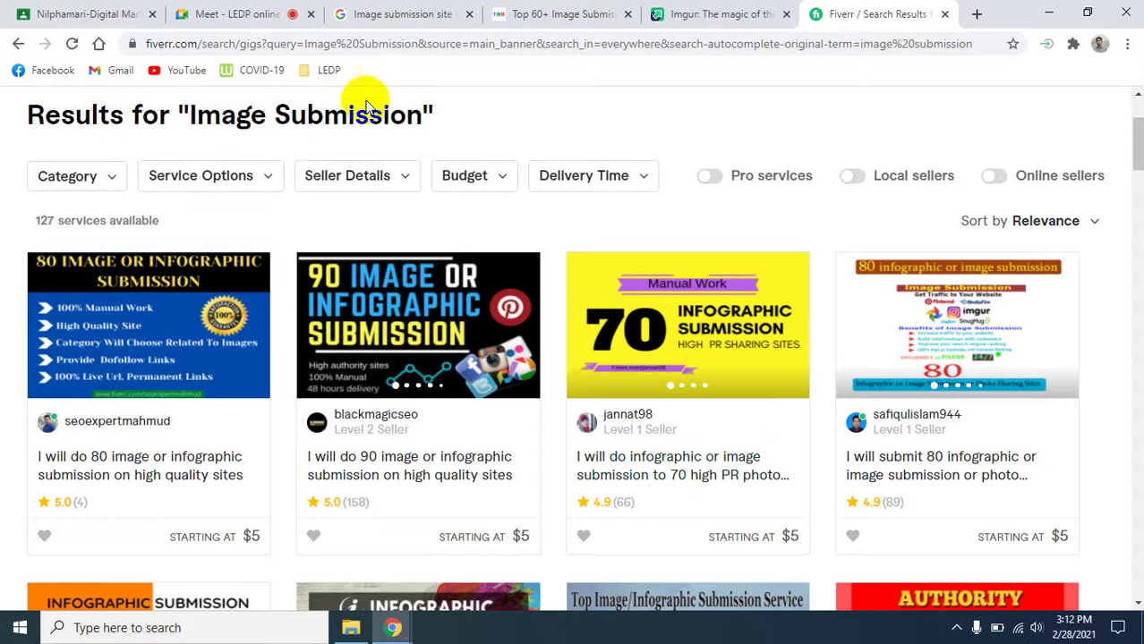
# Step: Return to the LEDP online class call in Google Meet
pyautogui.click(240, 13)
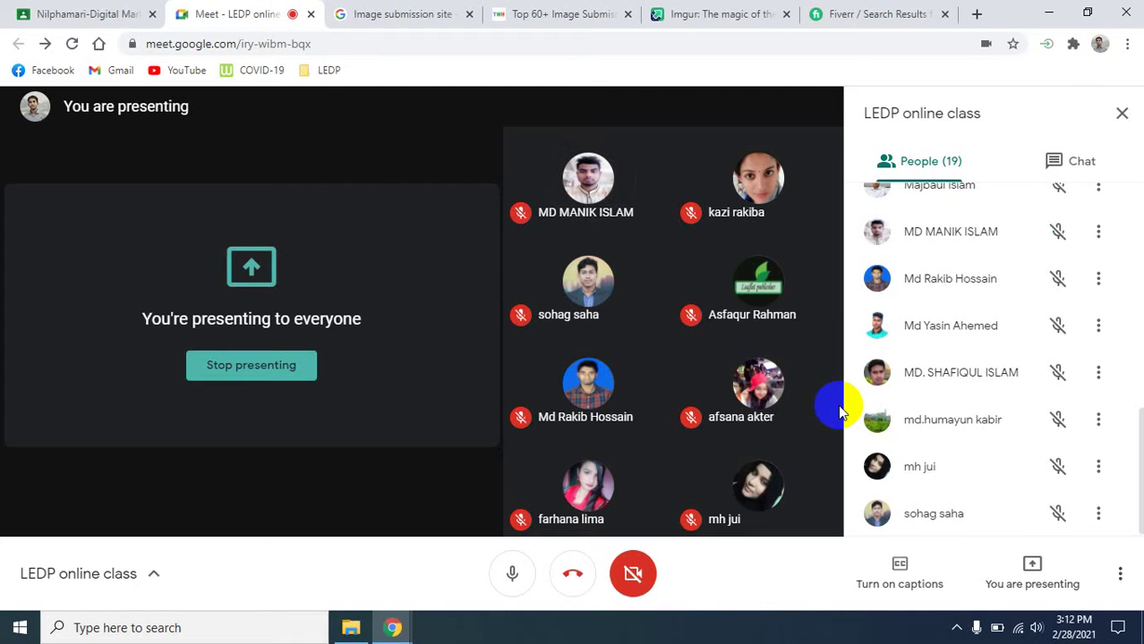
# Step: Switch to the Top 60+ Image Submission Sites article and scroll through its site tables
pyautogui.click(565, 13)
pyautogui.scroll(-4, 474, 465)
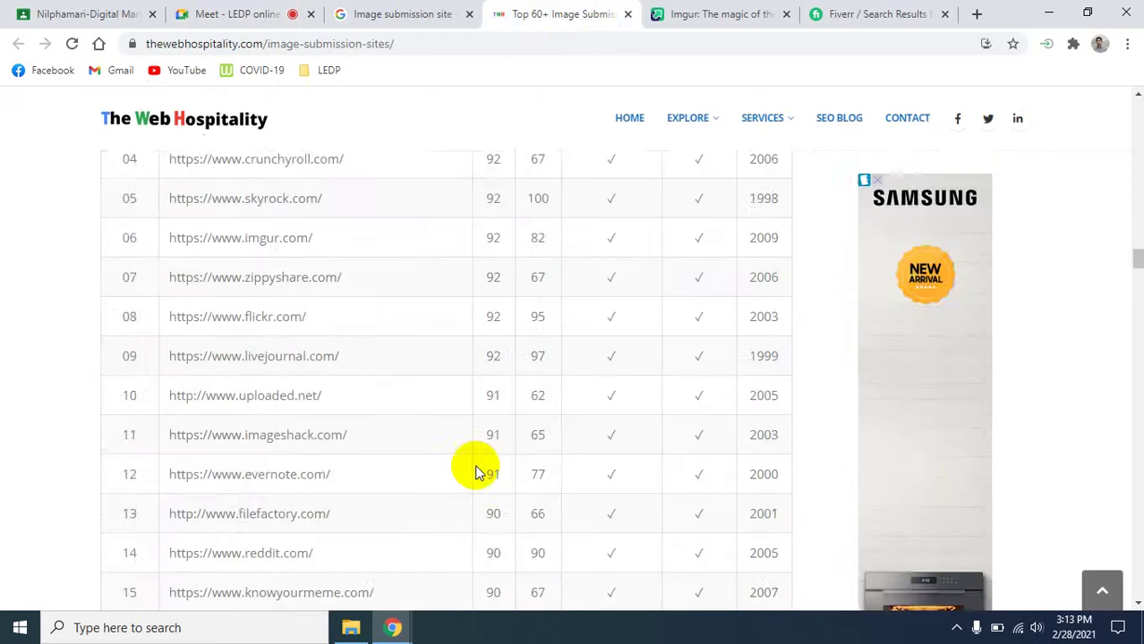
pyautogui.scroll(-20, 479, 475)
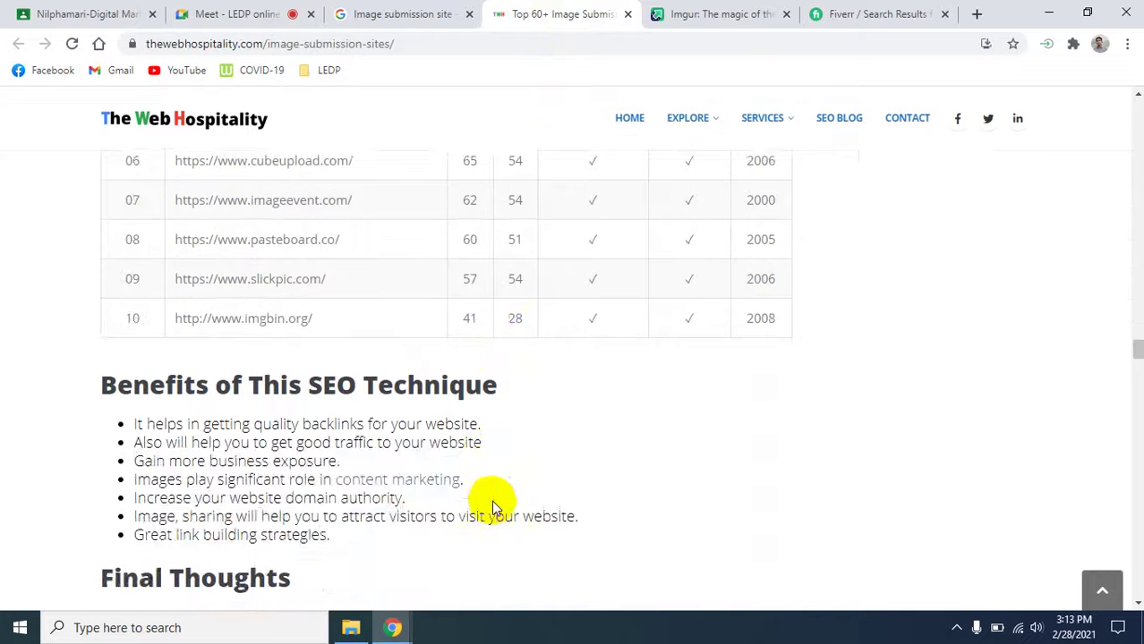
pyautogui.scroll(-20, 491, 508)
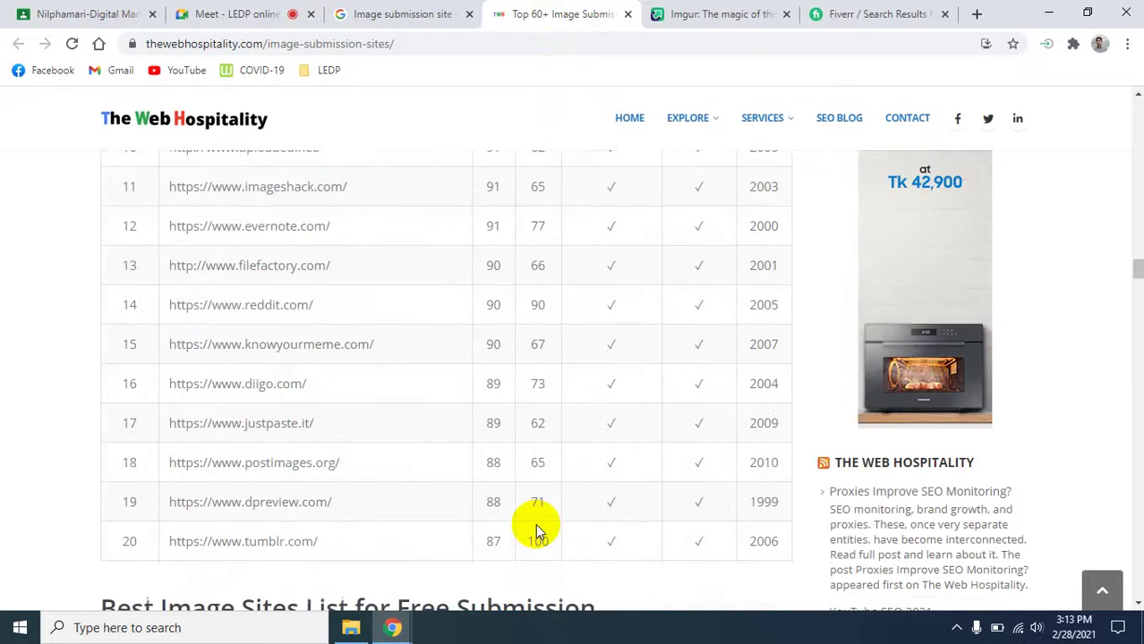
pyautogui.scroll(-4, 535, 523)
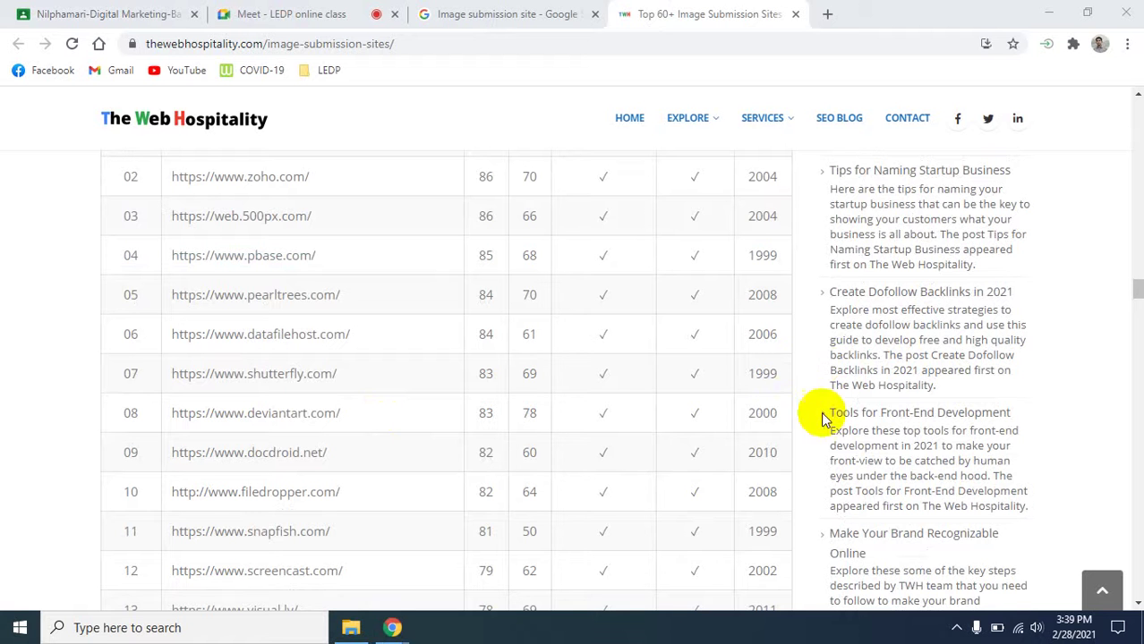
pyautogui.scroll(-12, 596, 384)
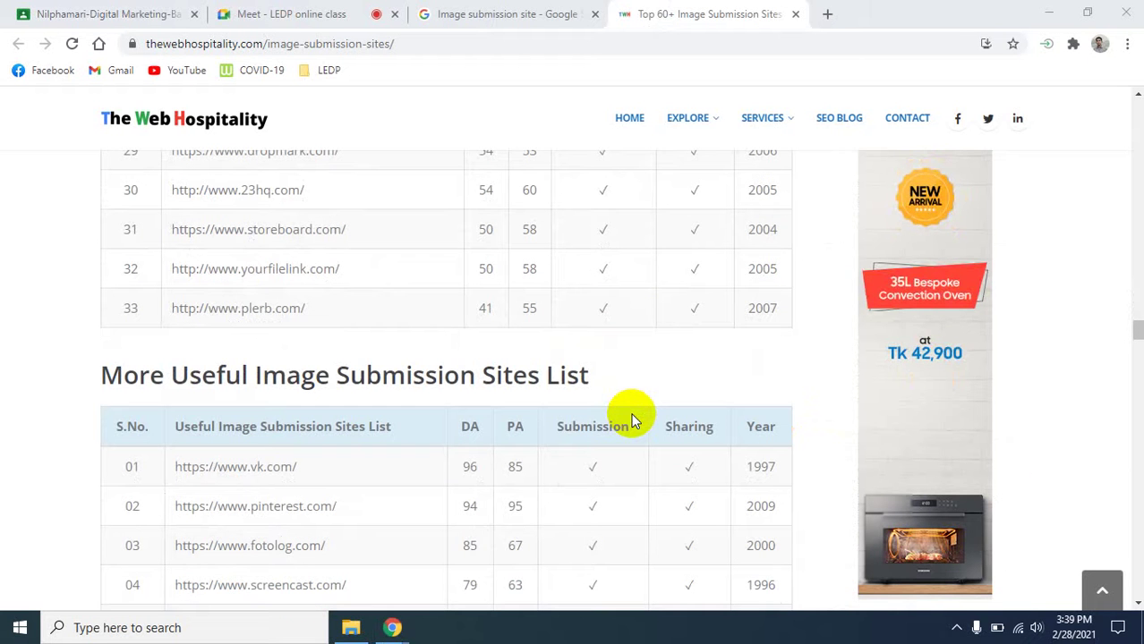
pyautogui.scroll(-1, 634, 417)
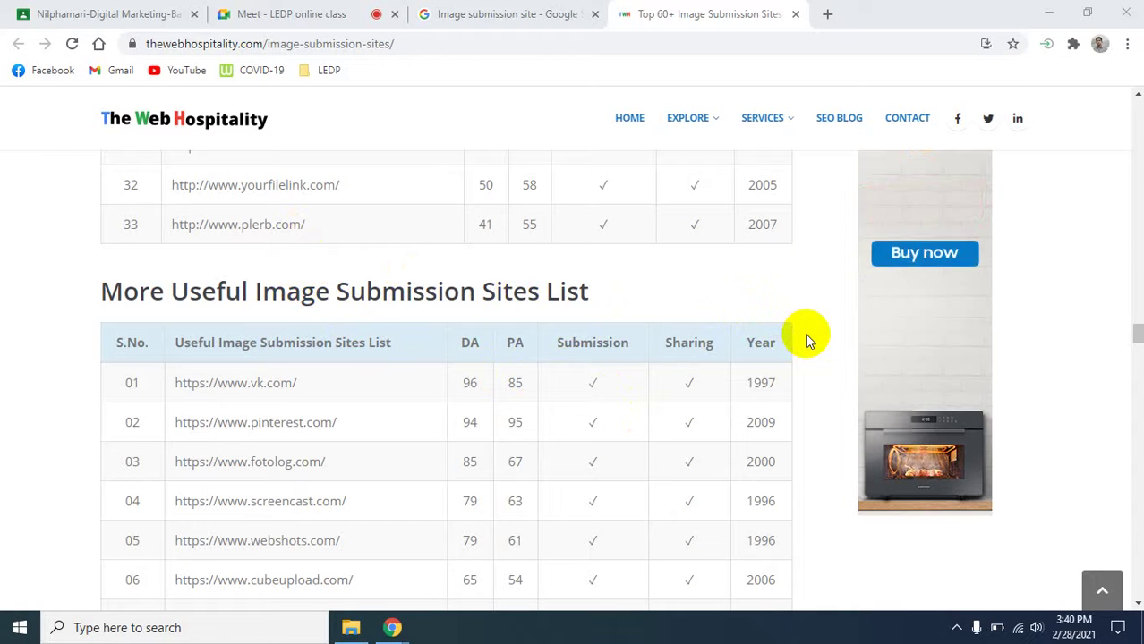
pyautogui.click(704, 12)
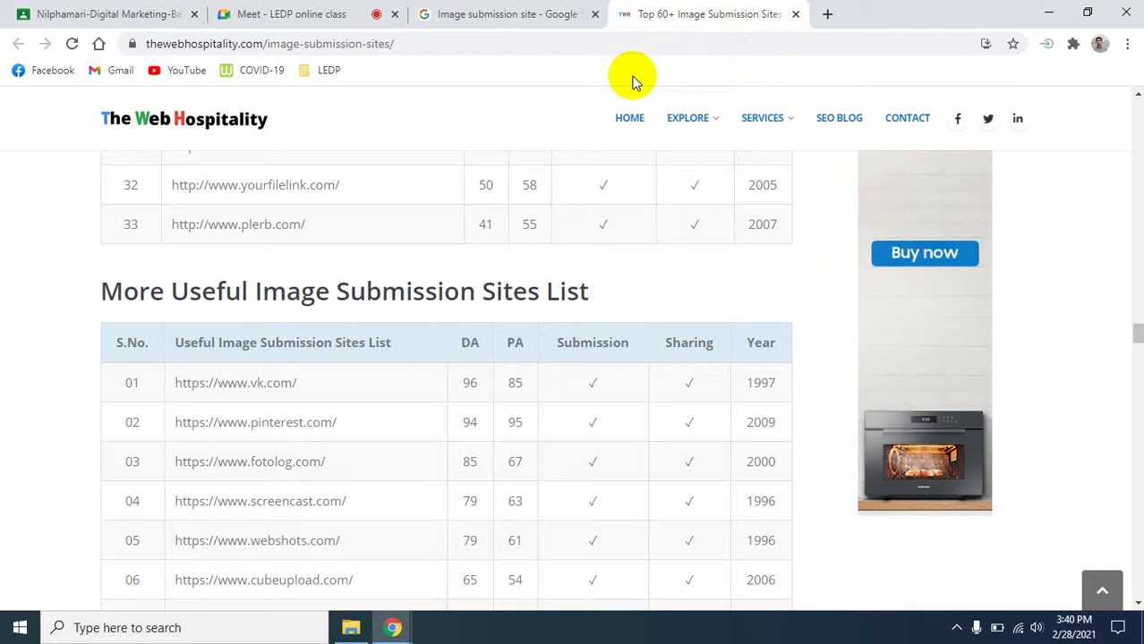
# Step: Open fiverr.com in a new browser tab
pyautogui.click(821, 11)
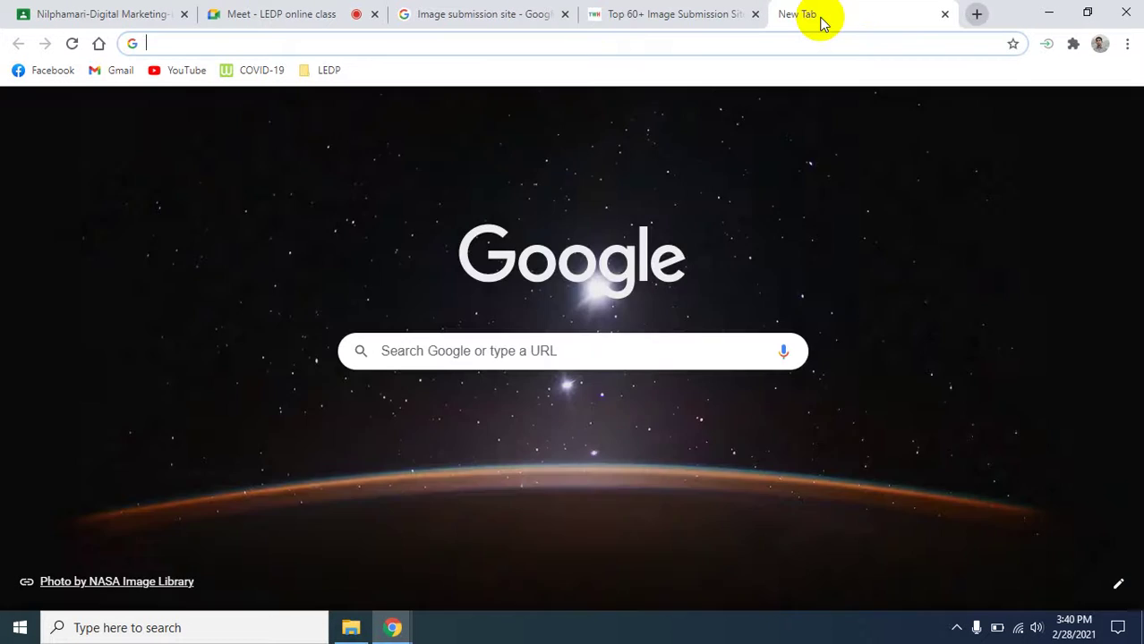
pyautogui.write('fiverr.com')
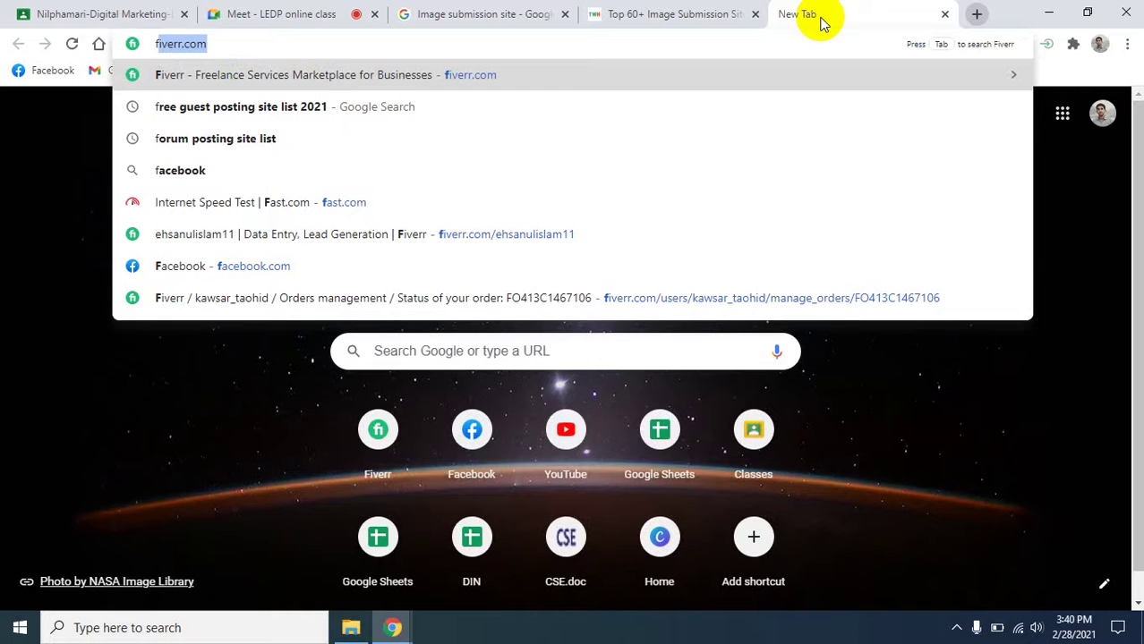
pyautogui.press('Return')
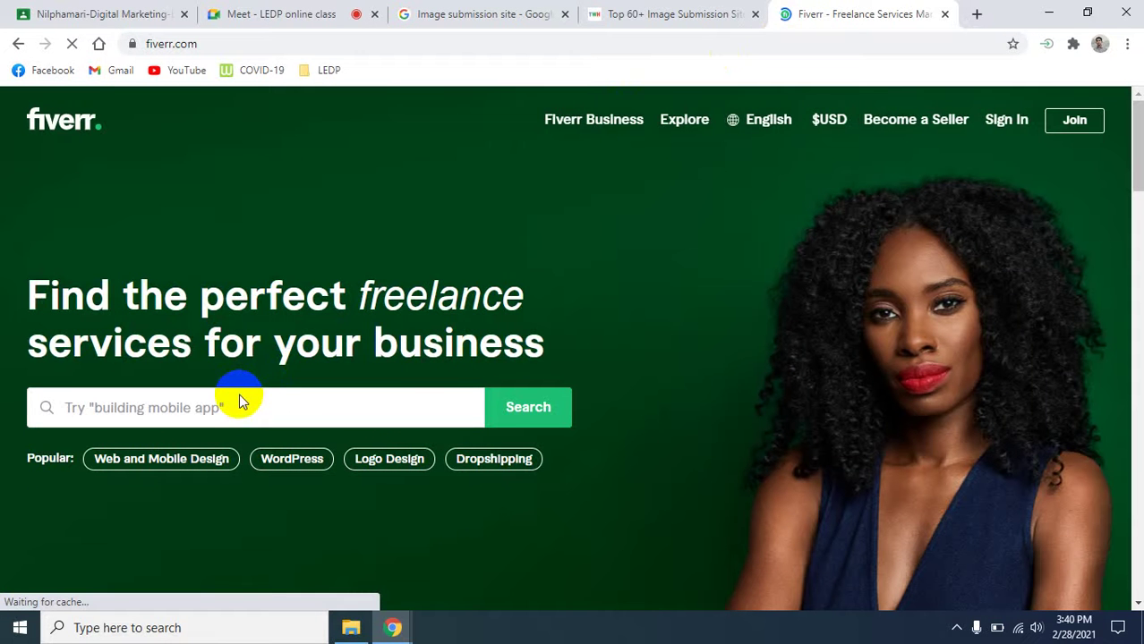
# Step: Search Fiverr for 'video submission'
pyautogui.click(240, 396)
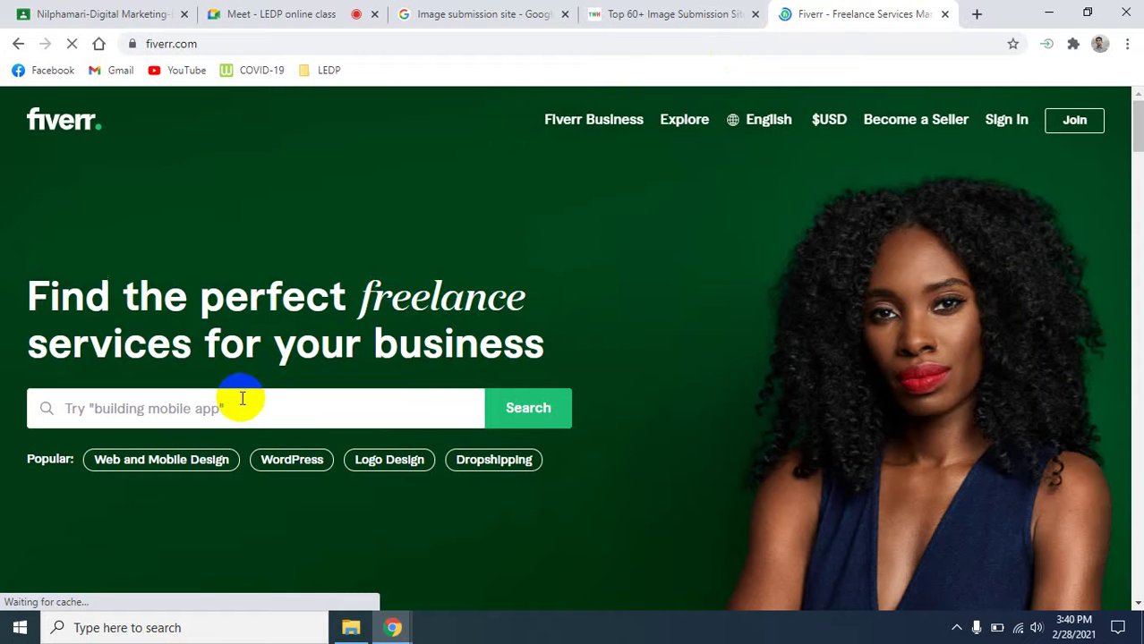
pyautogui.scroll(-5, 242, 398)
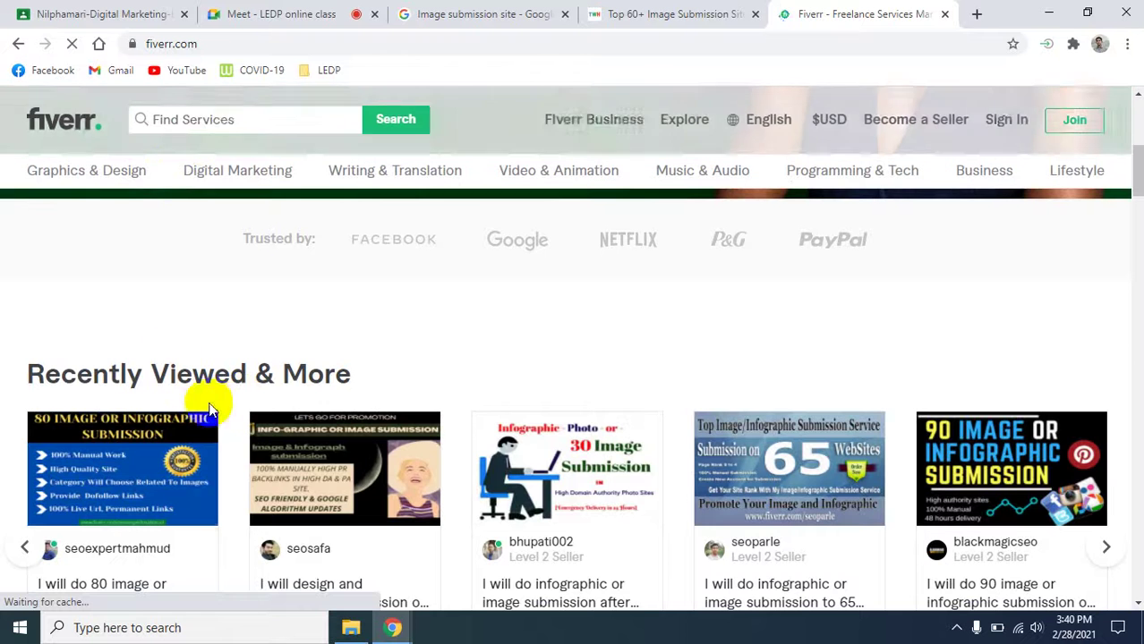
pyautogui.click(213, 119)
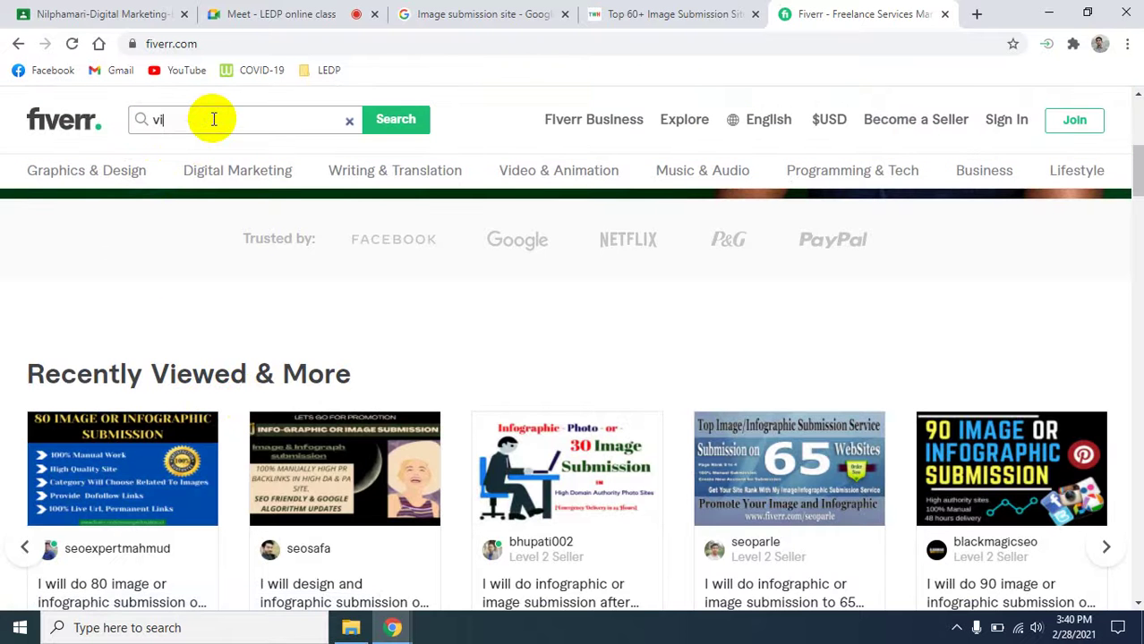
pyautogui.write('video submission')
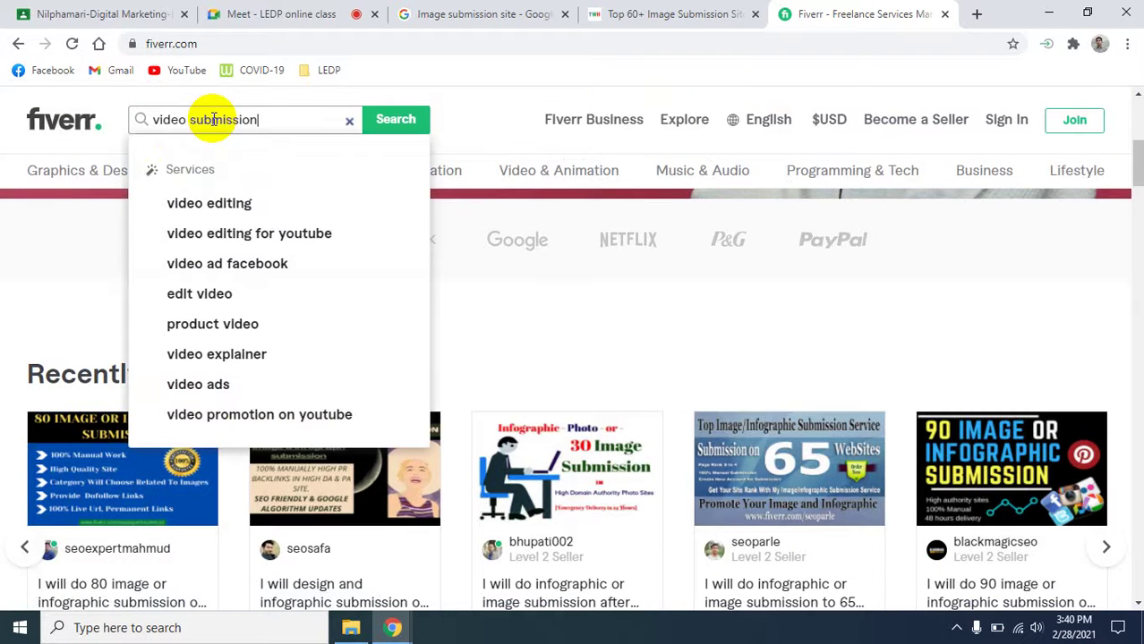
pyautogui.press('Return')
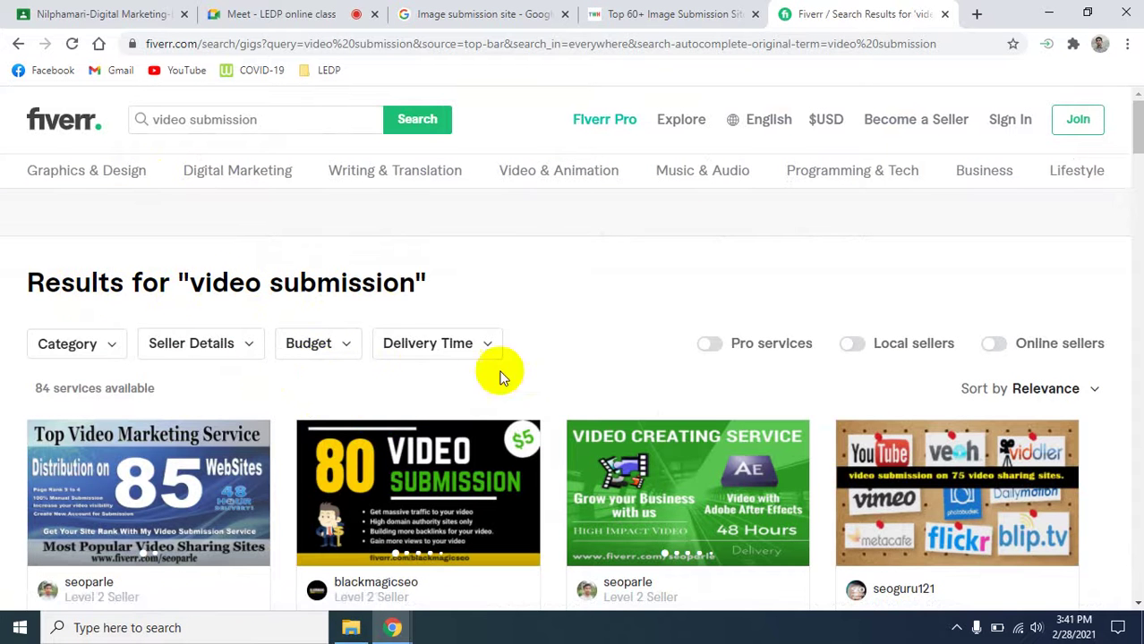
pyautogui.scroll(-1, 546, 424)
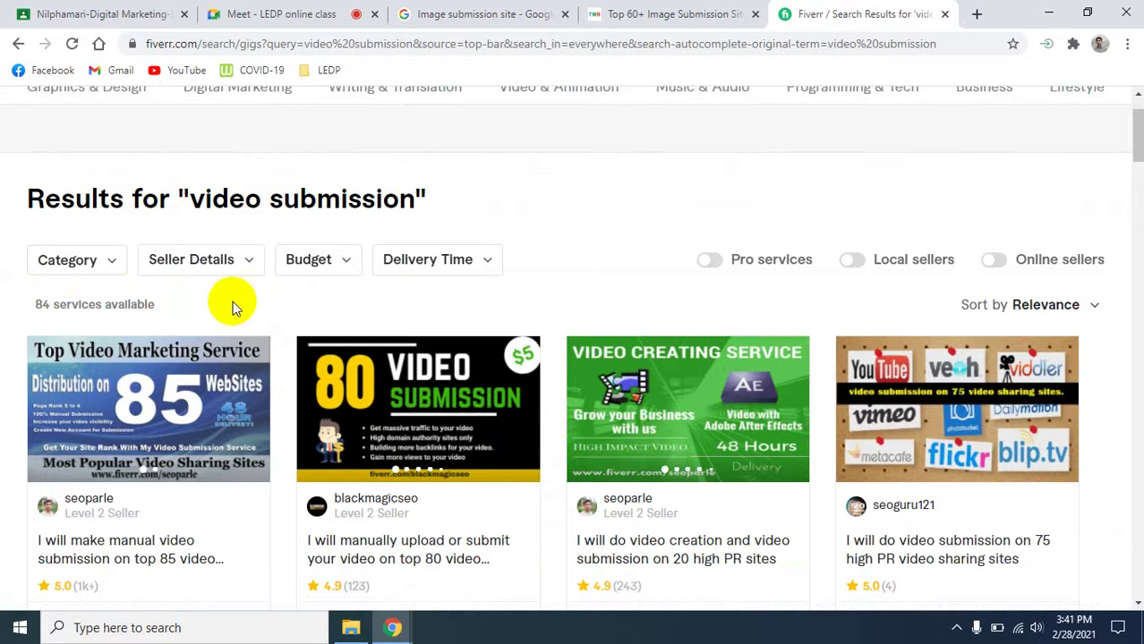
pyautogui.scroll(-1, 589, 454)
pyautogui.scroll(-11, 591, 461)
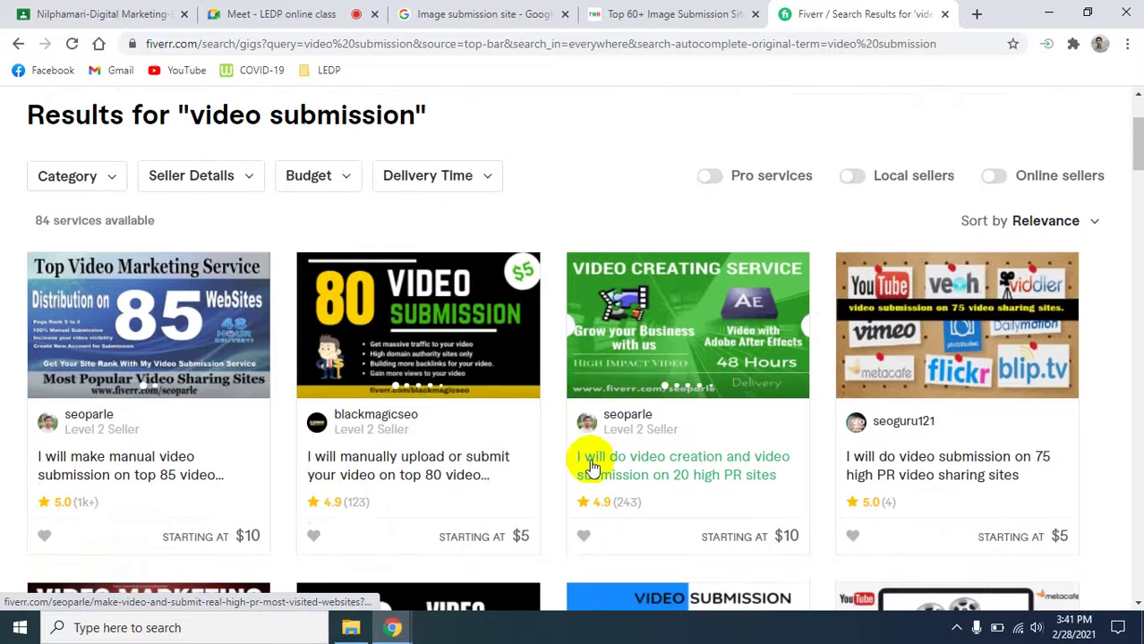
pyautogui.scroll(-12, 598, 479)
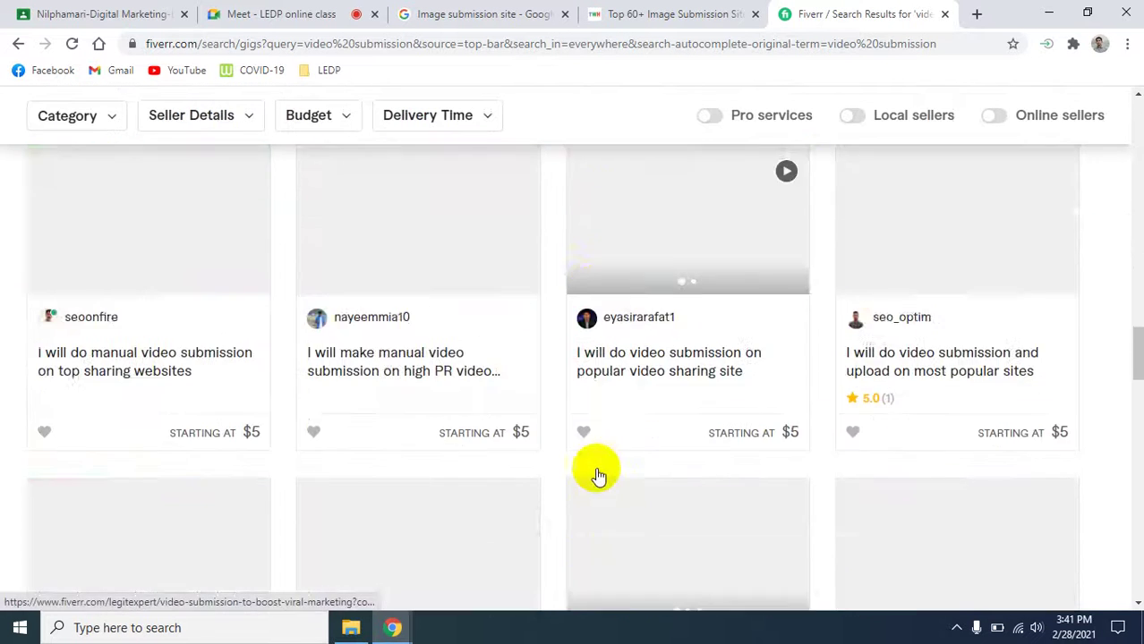
pyautogui.scroll(-1, 595, 477)
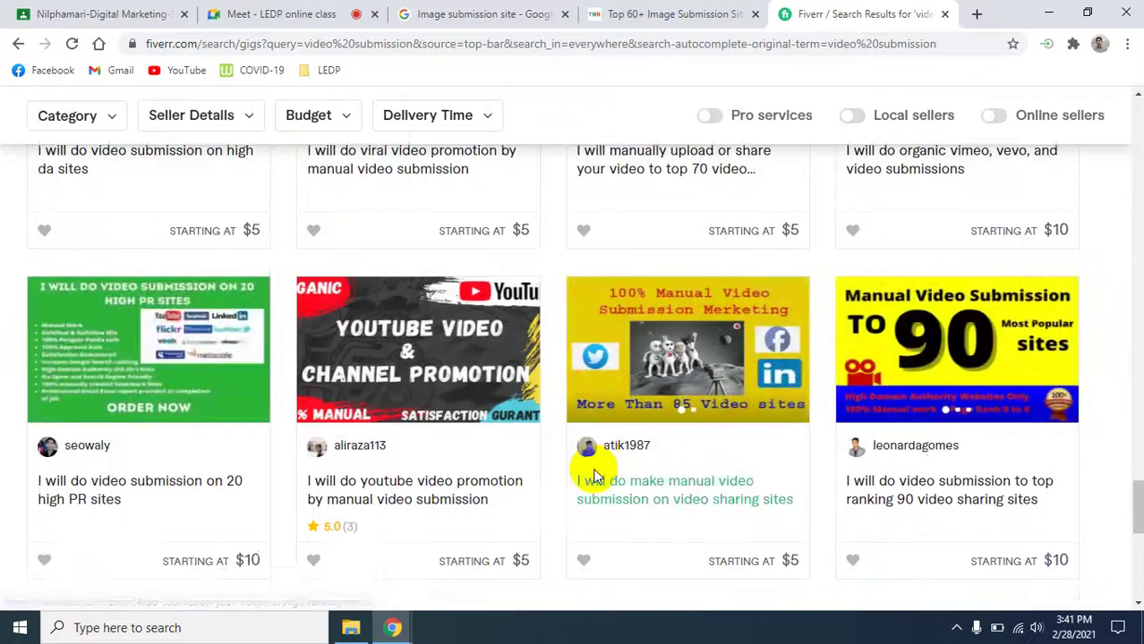
pyautogui.scroll(15, 597, 475)
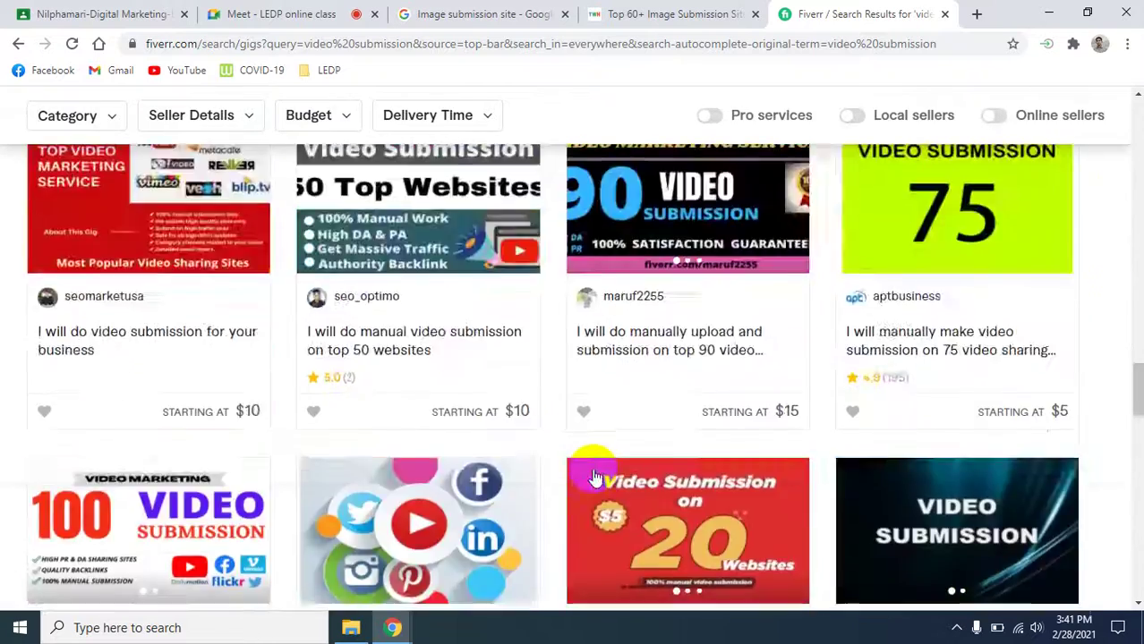
pyautogui.scroll(3, 601, 480)
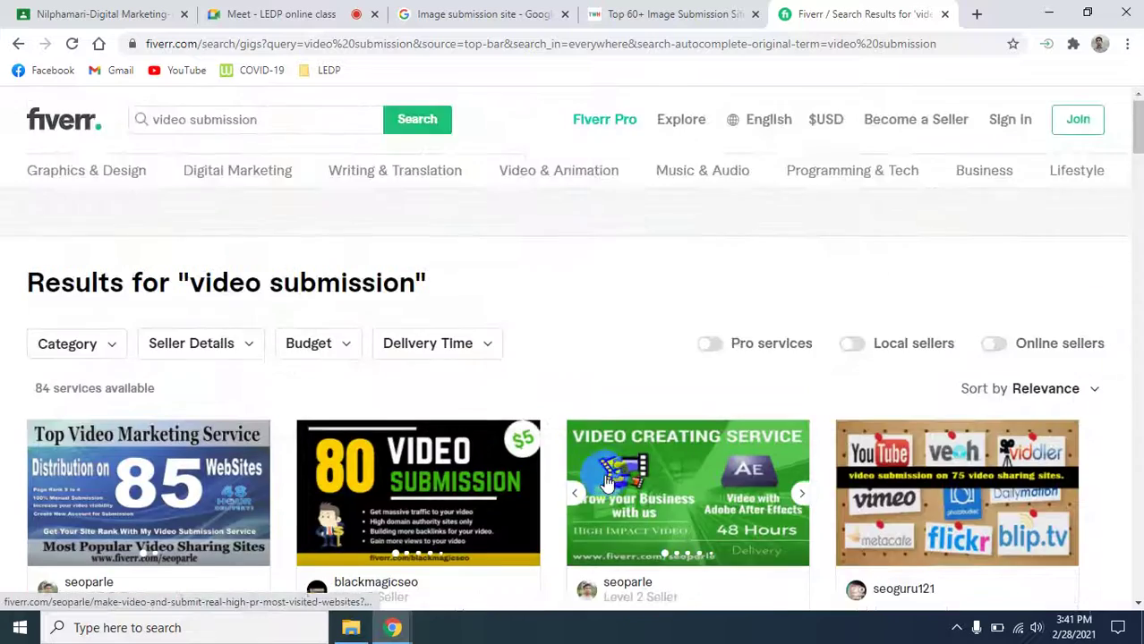
pyautogui.scroll(-4, 569, 465)
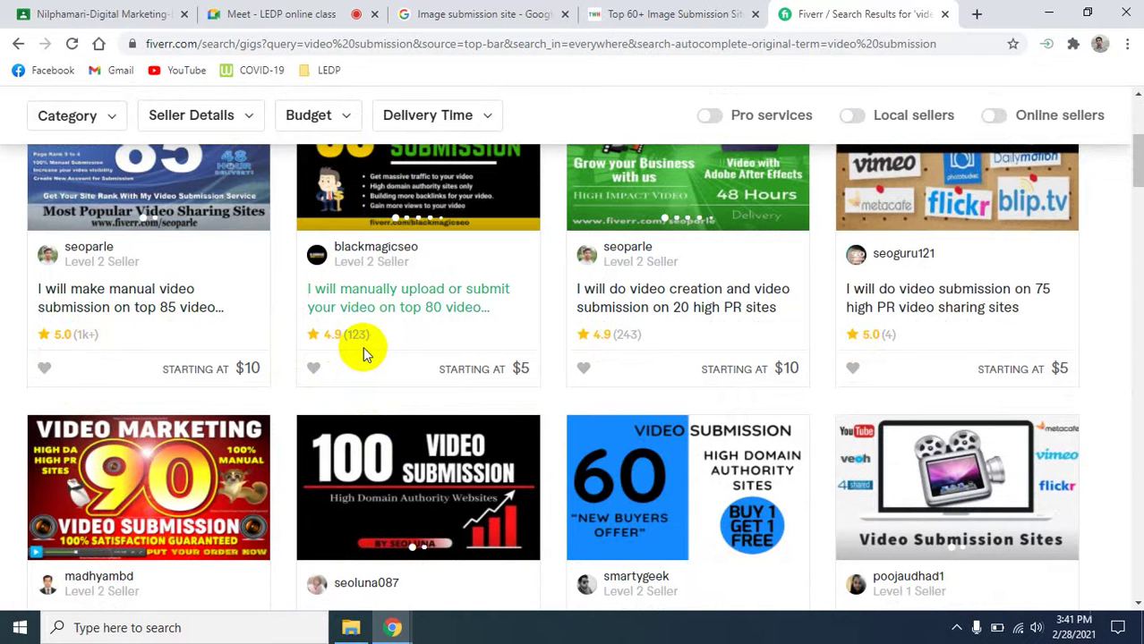
# Step: Open the $10 85-site manual video submission gig in a new tab, look it over, then return to the results
pyautogui.rightClick(132, 301)
pyautogui.click(197, 314)
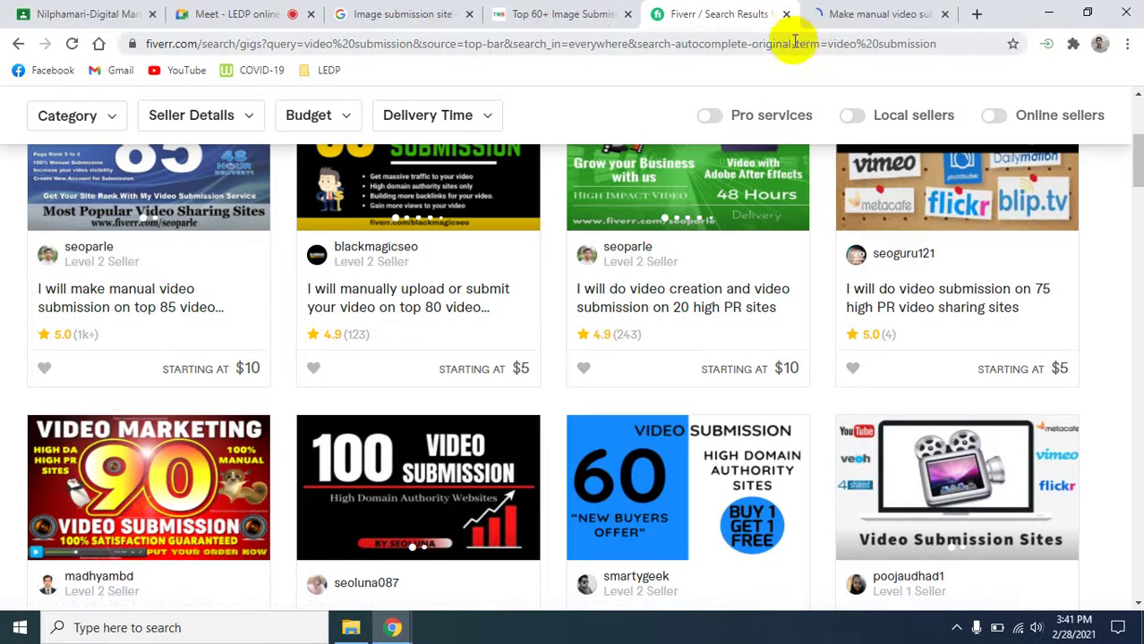
pyautogui.click(895, 13)
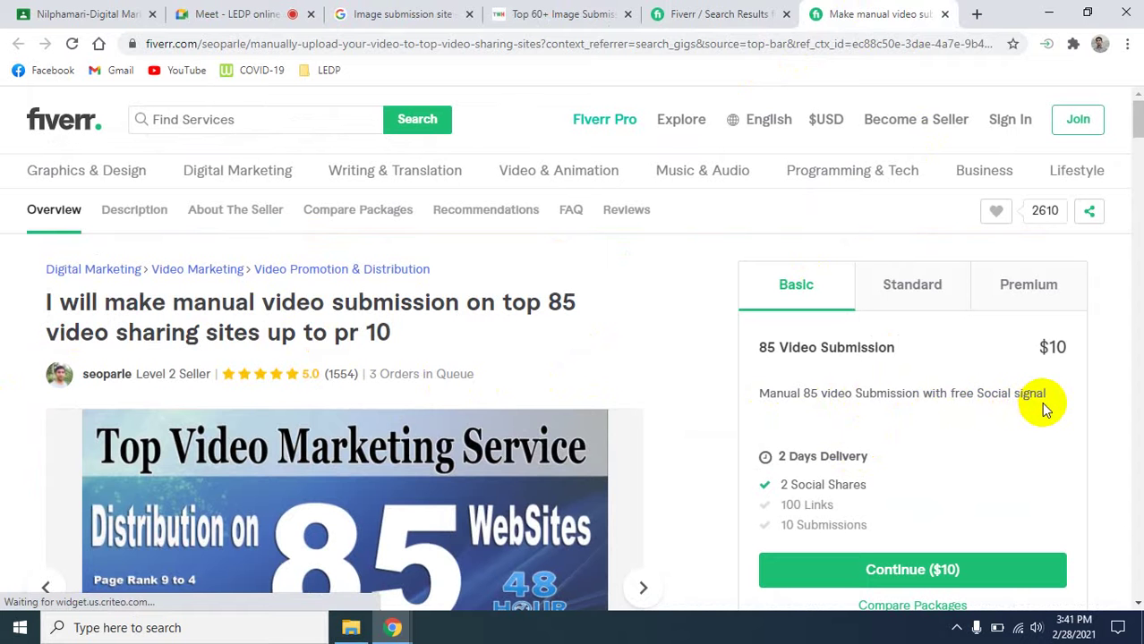
pyautogui.scroll(-6, 1027, 409)
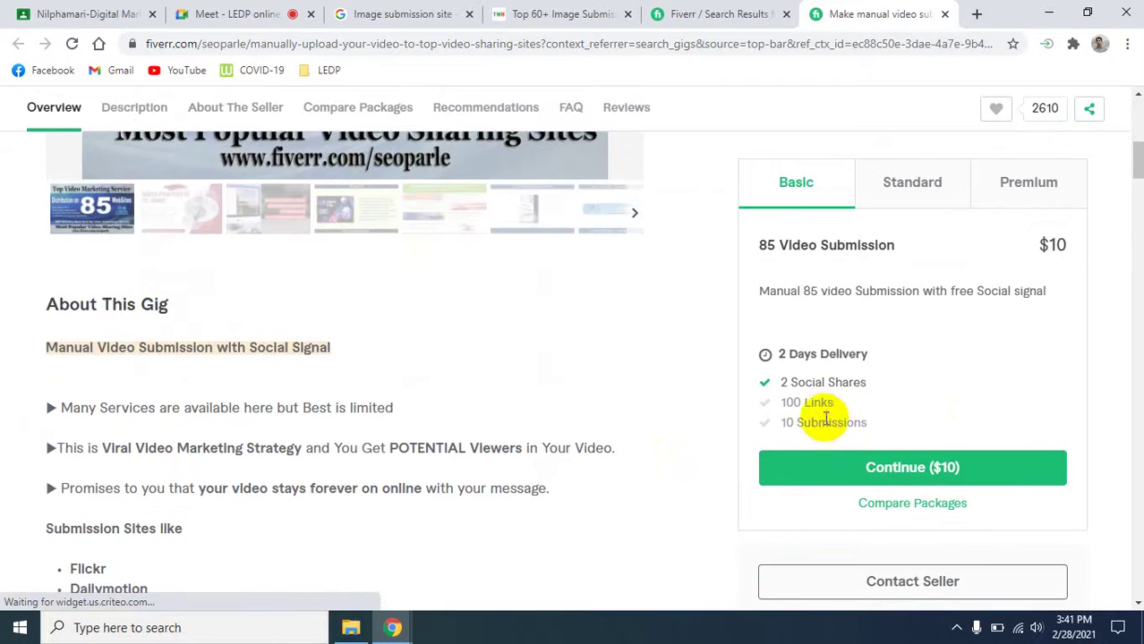
pyautogui.scroll(5, 829, 418)
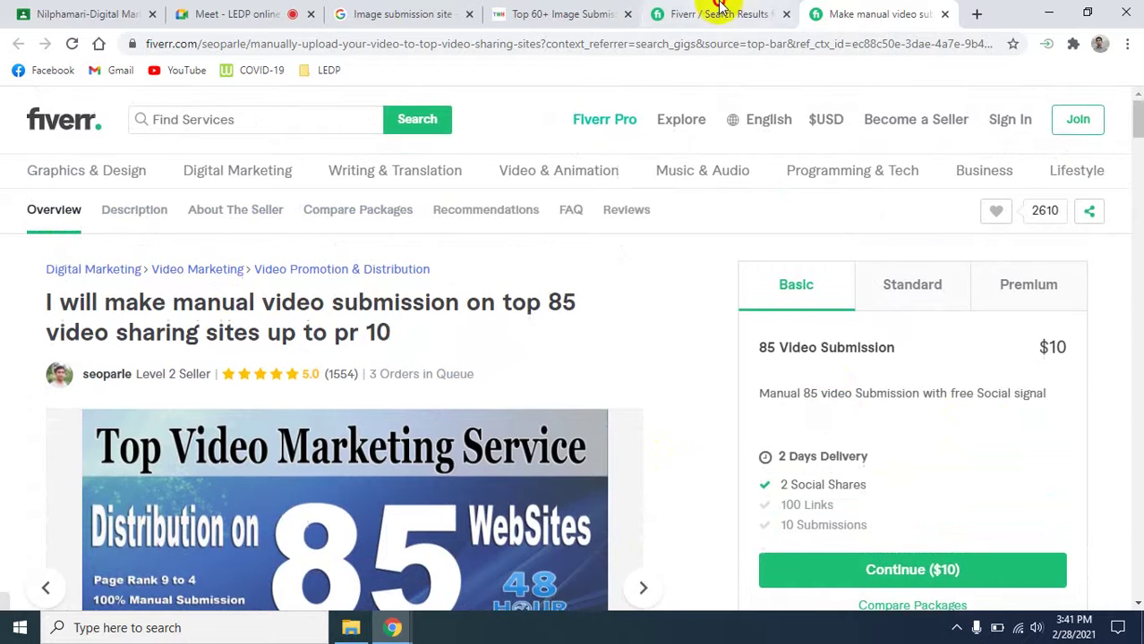
pyautogui.click(718, 12)
# Step: Open the $5 80-site video submission gig in a new tab and switch to it
pyautogui.rightClick(404, 297)
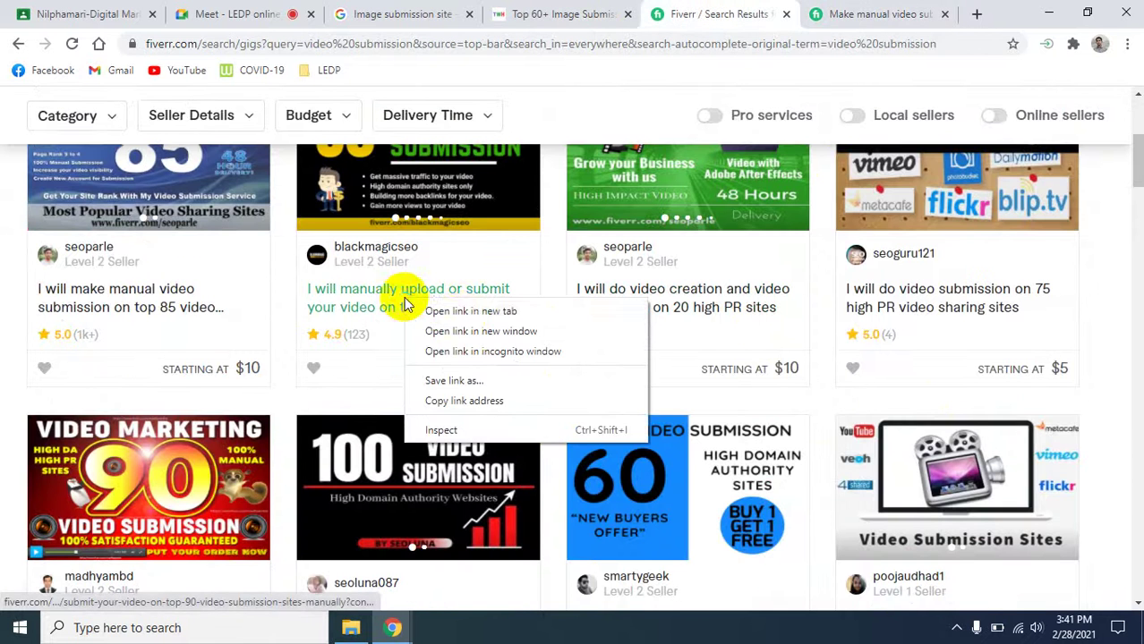
pyautogui.click(448, 309)
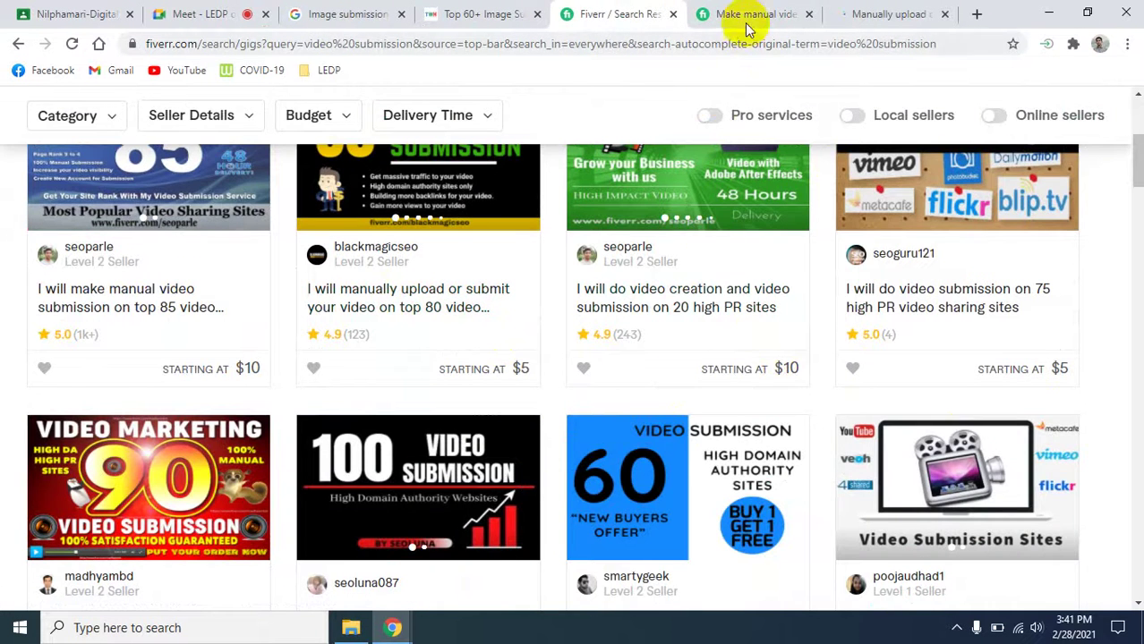
pyautogui.click(747, 14)
pyautogui.click(897, 14)
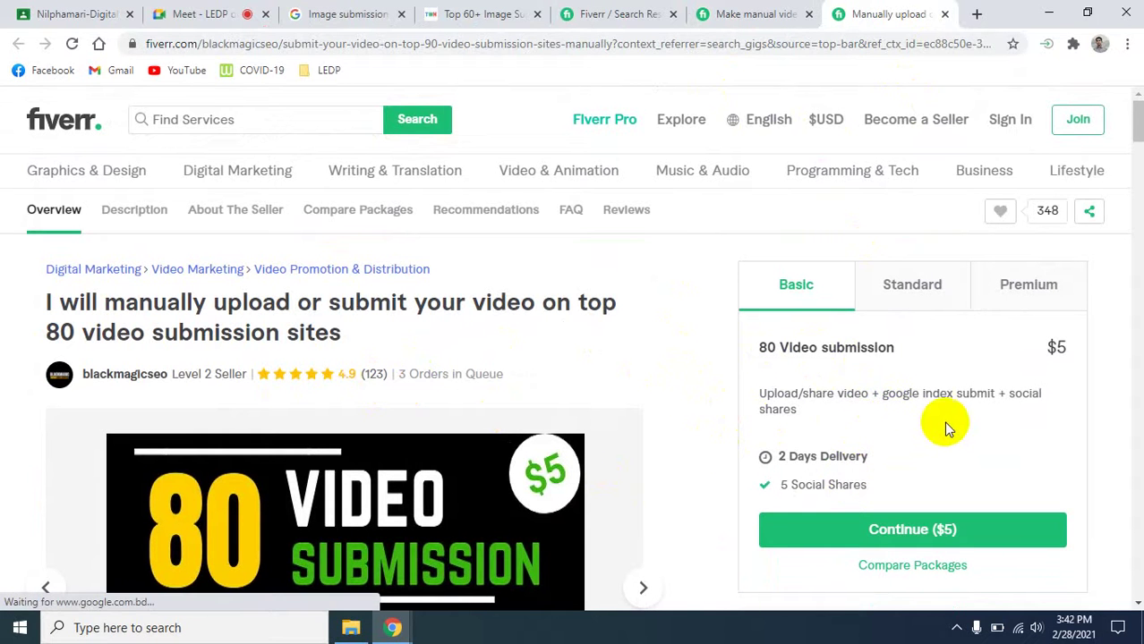
# Step: Read through the 80-site gig's description, then go back down the video submission search results
pyautogui.scroll(-5, 694, 434)
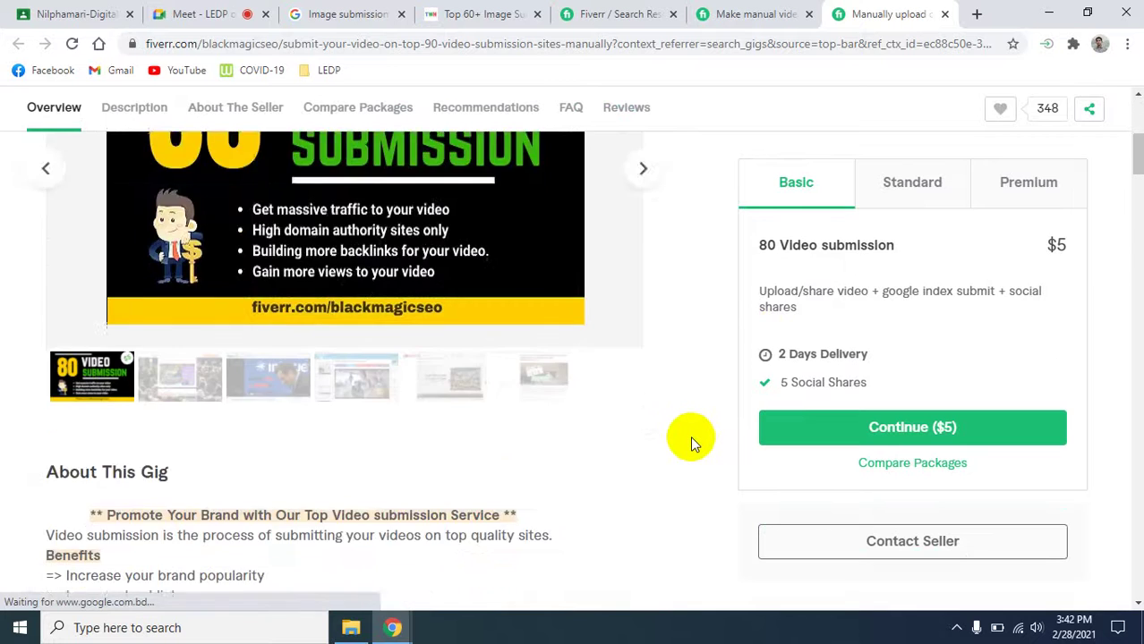
pyautogui.scroll(-4, 689, 436)
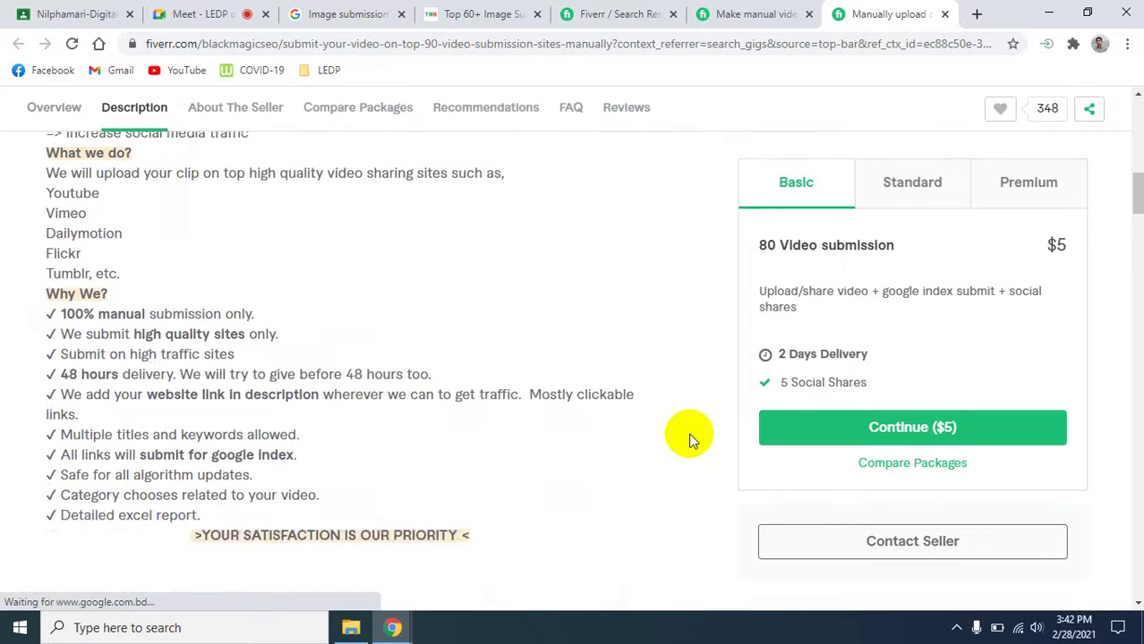
pyautogui.scroll(6, 688, 435)
pyautogui.scroll(-2, 677, 431)
pyautogui.scroll(-4, 147, 346)
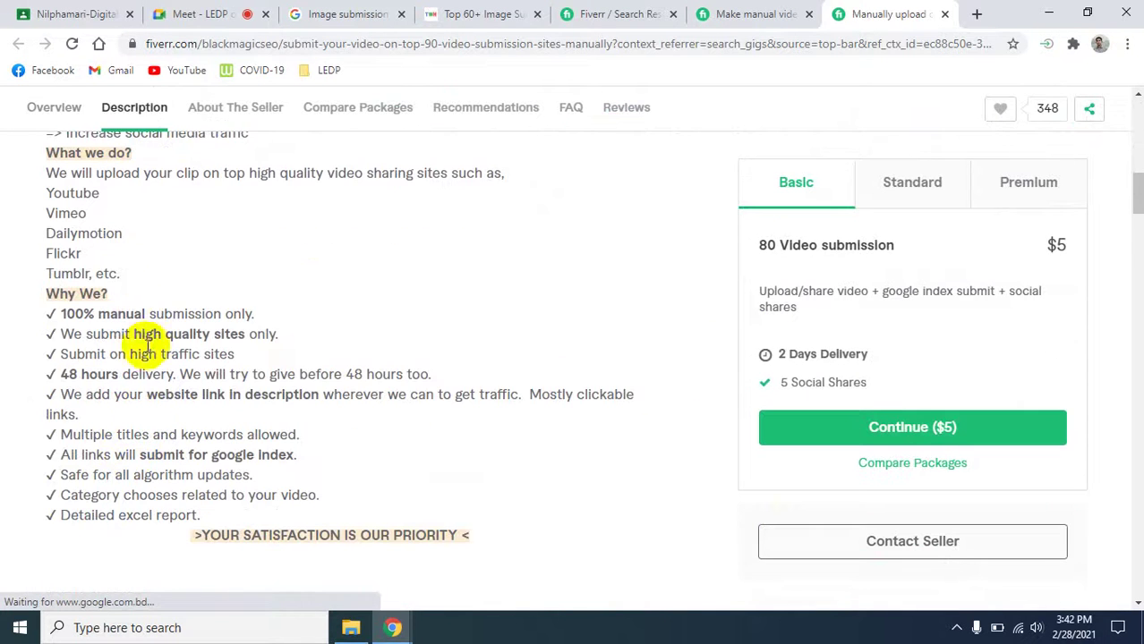
pyautogui.scroll(2, 537, 220)
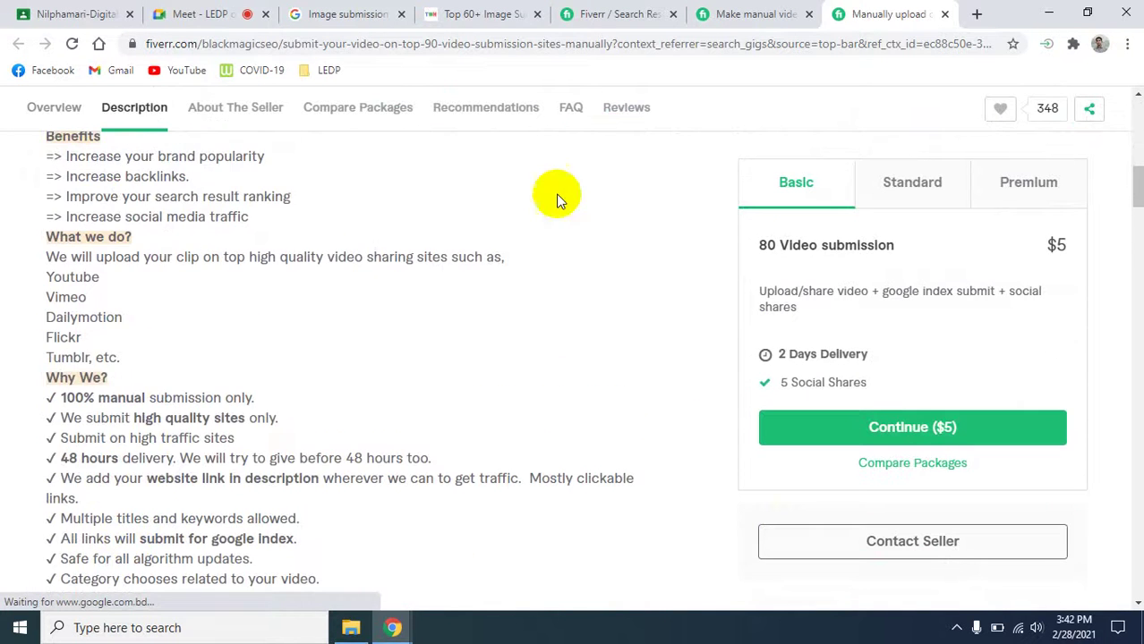
pyautogui.click(757, 13)
pyautogui.click(617, 14)
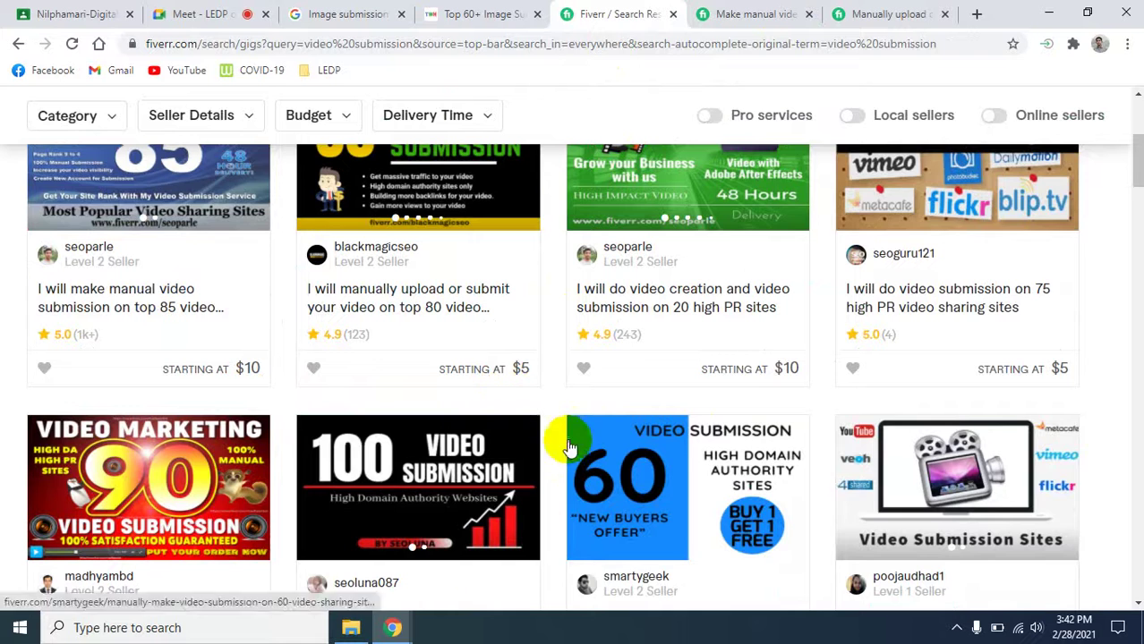
pyautogui.scroll(-4, 562, 451)
pyautogui.scroll(-1, 562, 455)
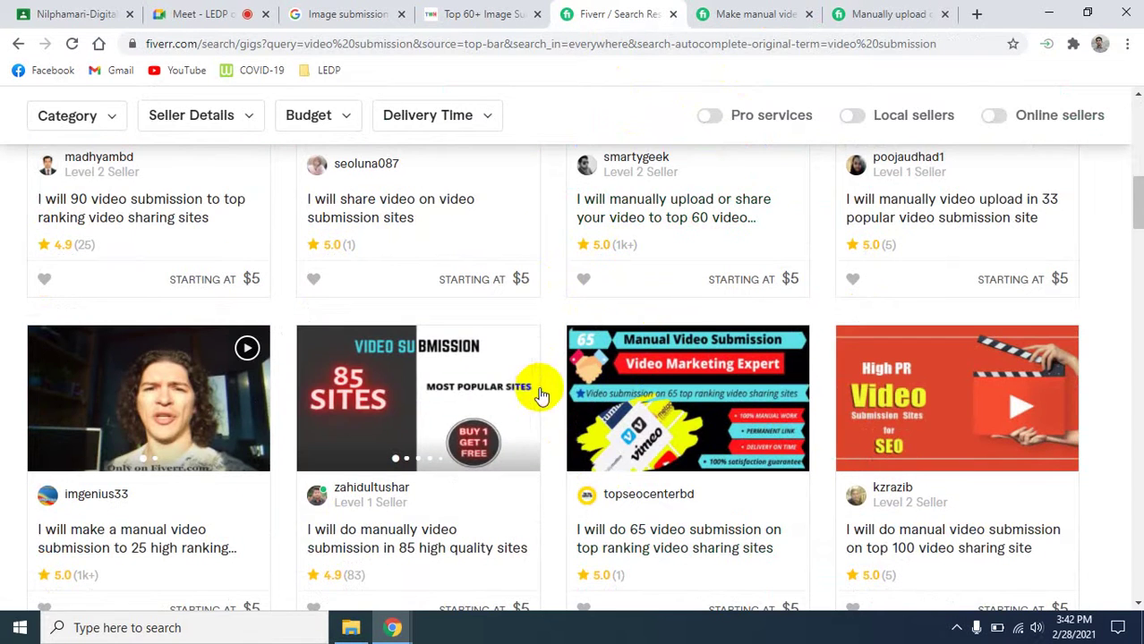
# Step: Scroll the results and open the $5 top-60-site video upload gig in a new tab
pyautogui.scroll(6, 548, 383)
pyautogui.scroll(-3, 547, 384)
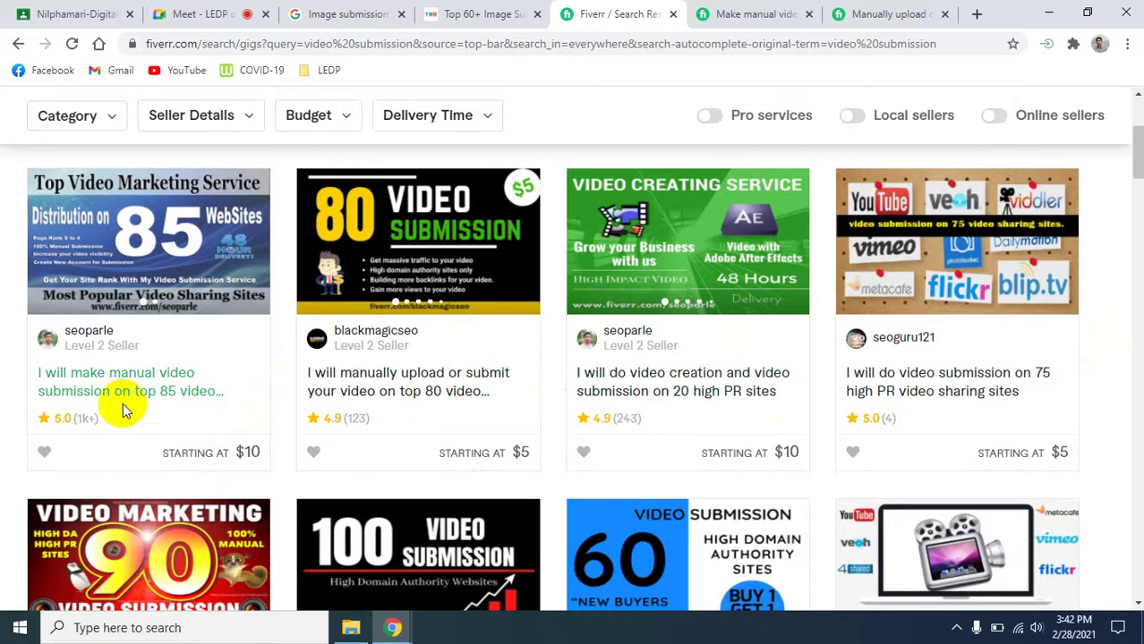
pyautogui.scroll(-6, 711, 305)
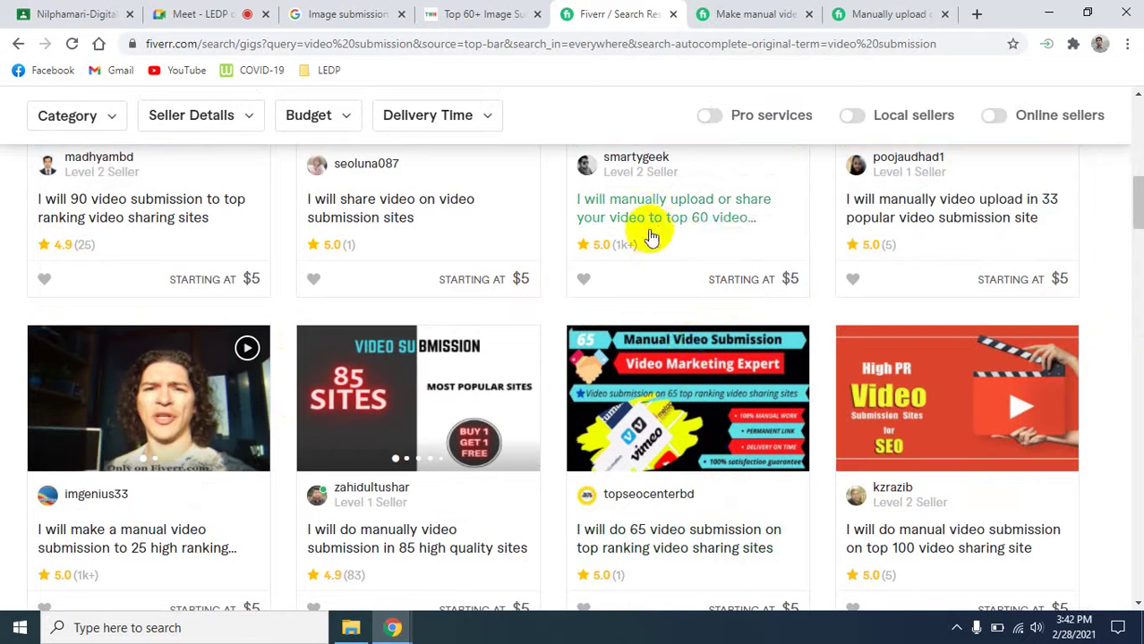
pyautogui.rightClick(656, 223)
pyautogui.click(671, 228)
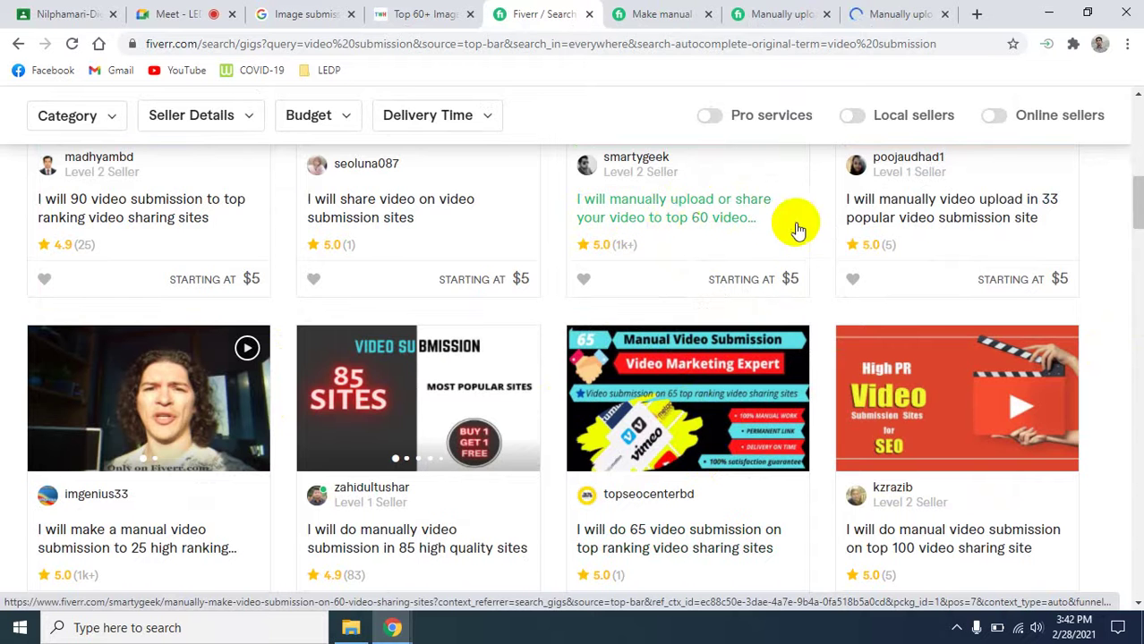
pyautogui.click(908, 13)
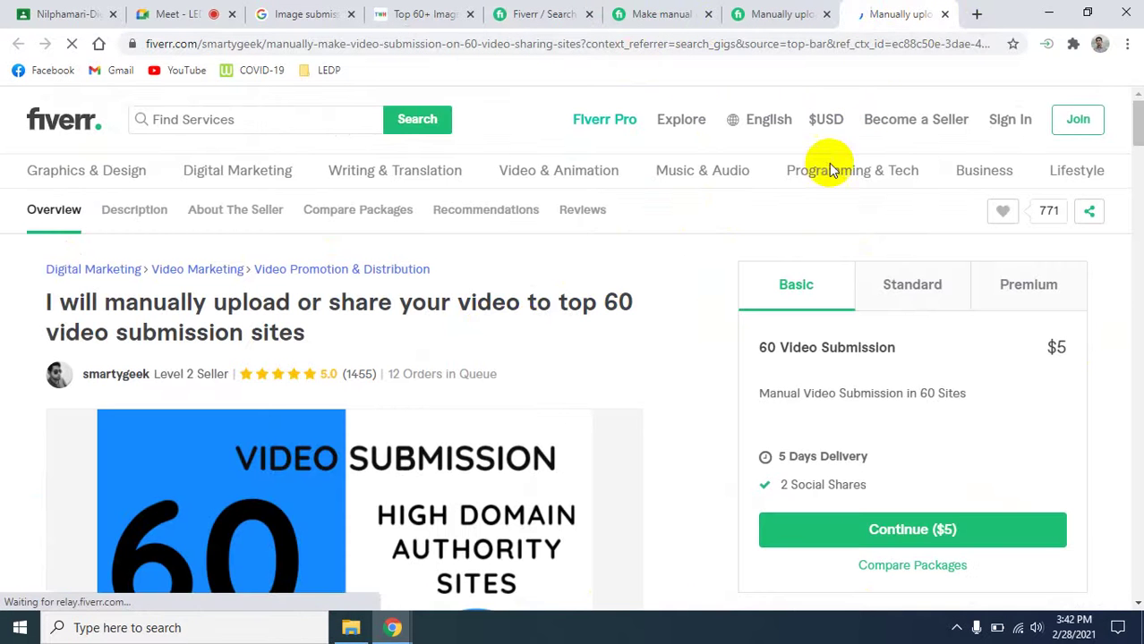
pyautogui.scroll(-1, 620, 426)
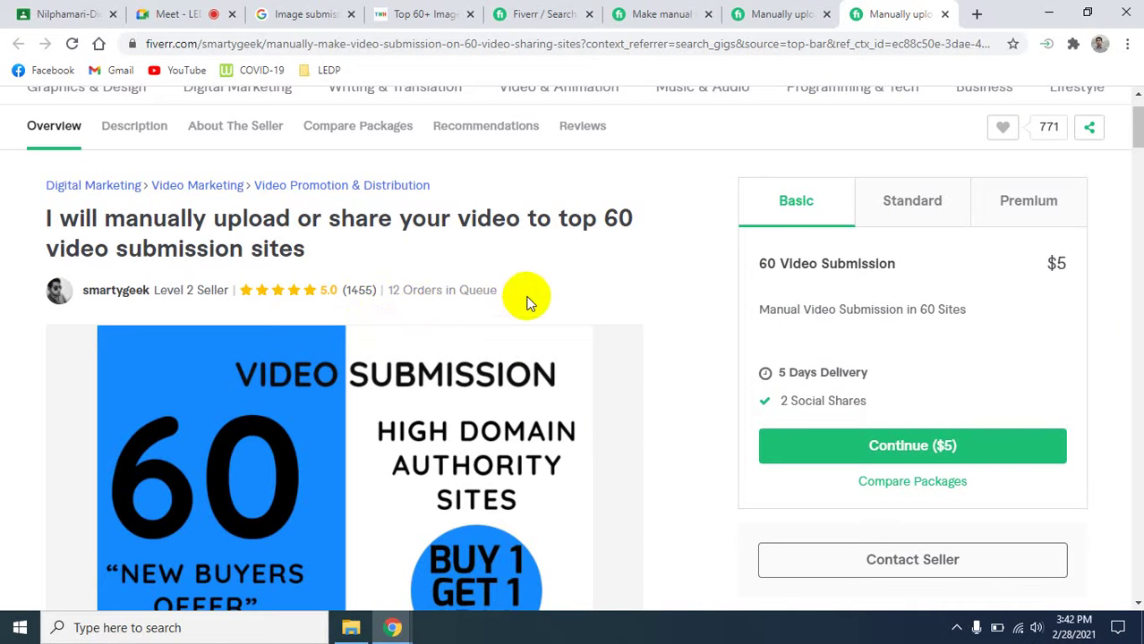
pyautogui.click(743, 13)
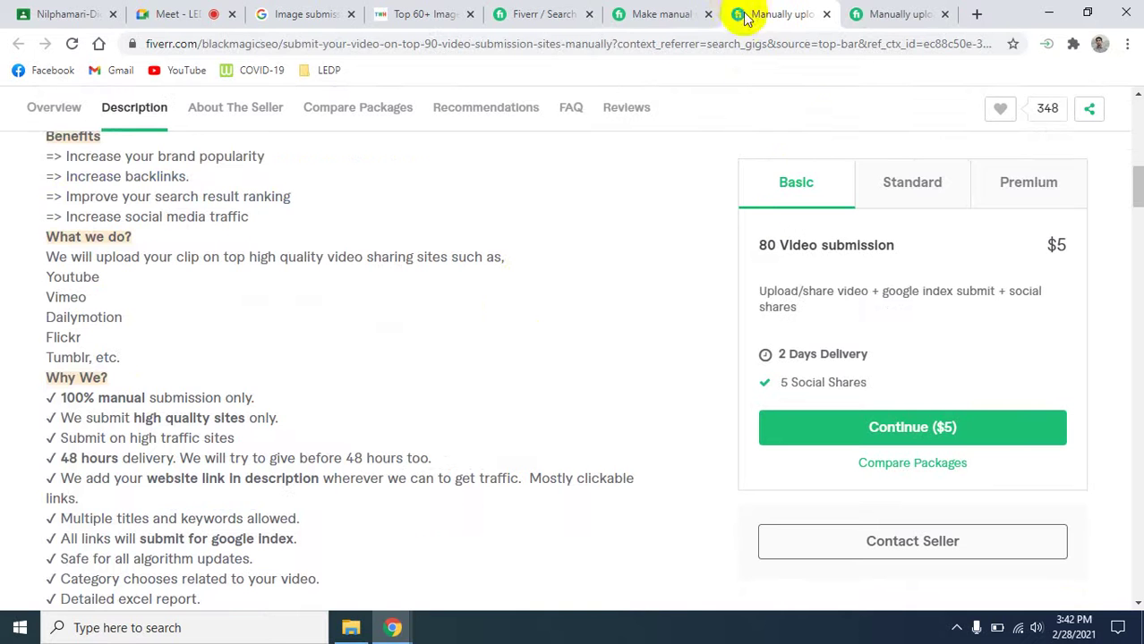
pyautogui.click(624, 11)
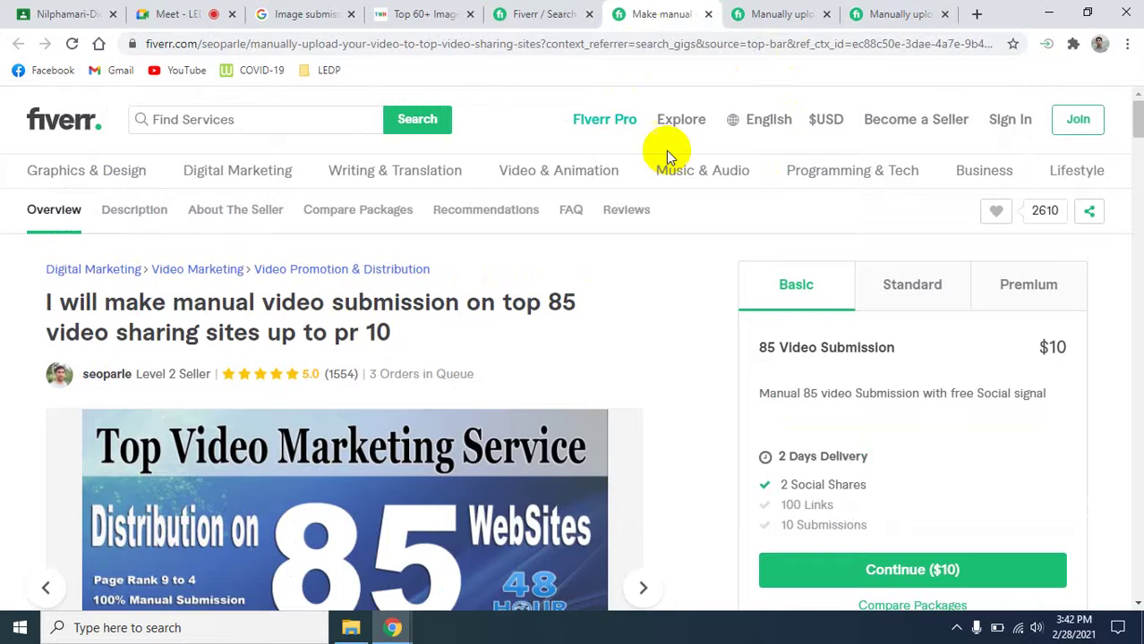
pyautogui.click(551, 13)
pyautogui.scroll(-3, 561, 410)
pyautogui.scroll(3, 561, 410)
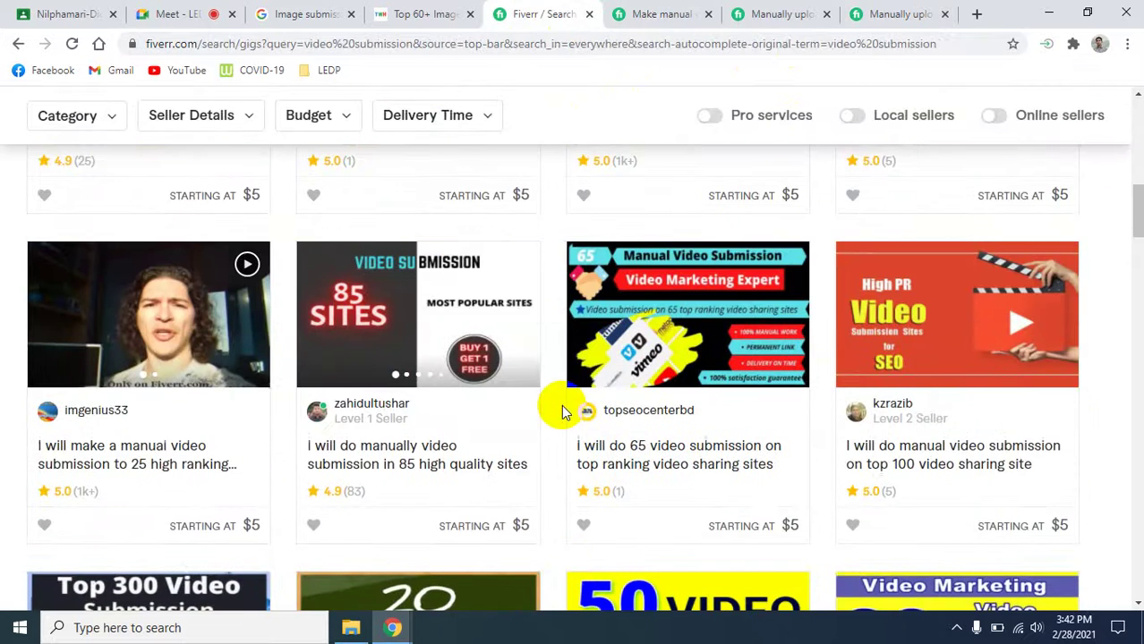
pyautogui.scroll(-1, 561, 408)
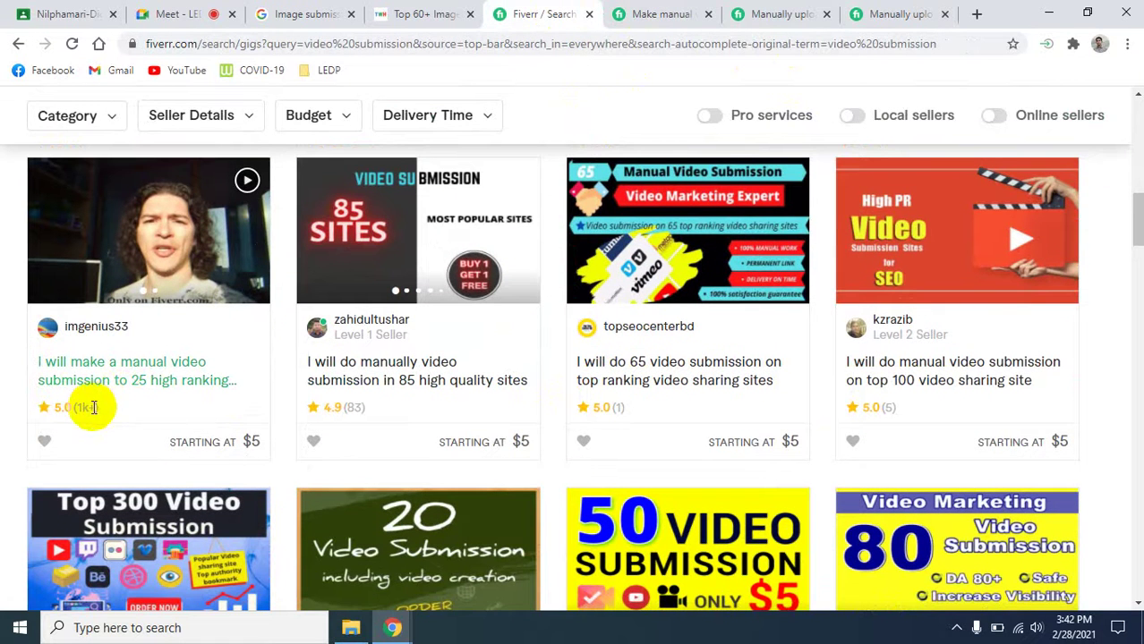
pyautogui.scroll(-5, 573, 452)
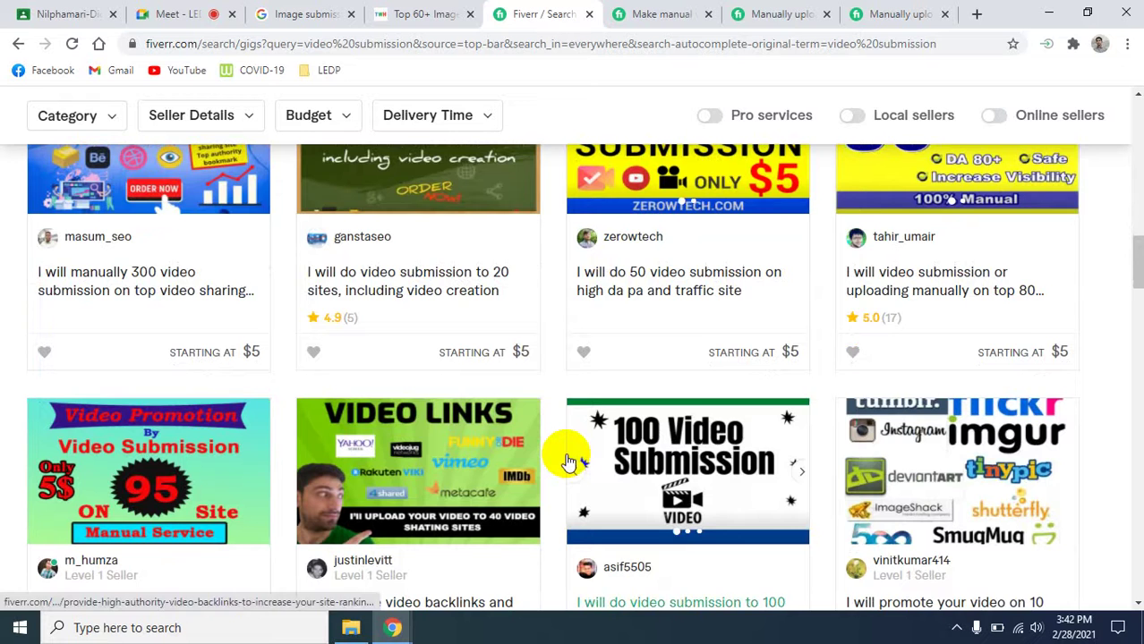
pyautogui.scroll(-4, 568, 462)
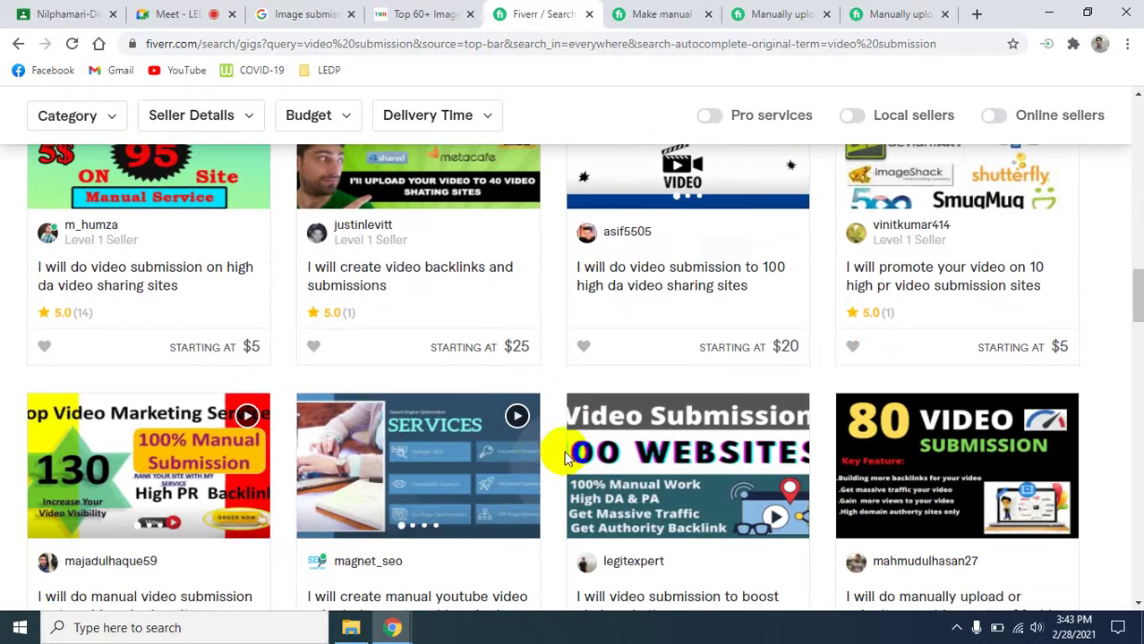
pyautogui.scroll(-2, 396, 402)
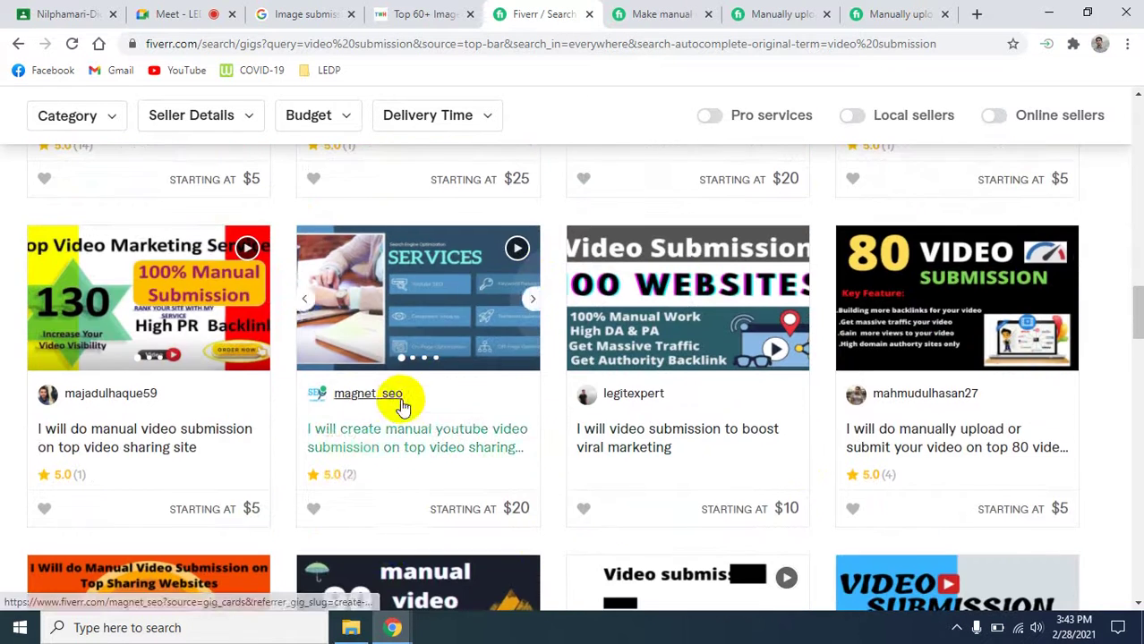
pyautogui.scroll(-1, 900, 529)
pyautogui.scroll(-4, 582, 541)
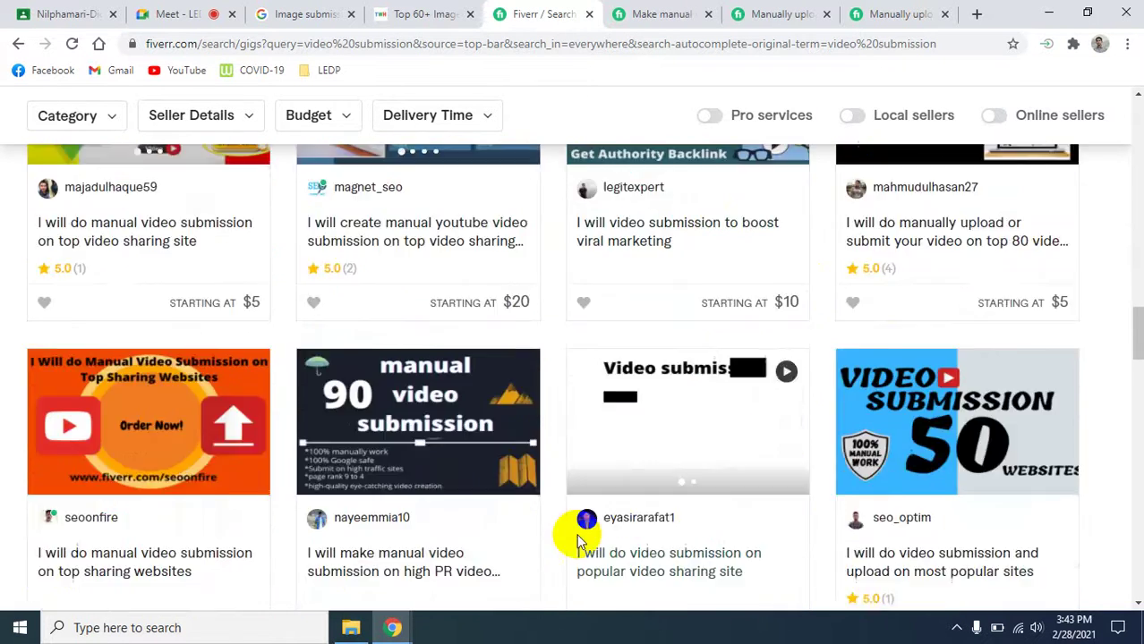
pyautogui.scroll(10, 578, 542)
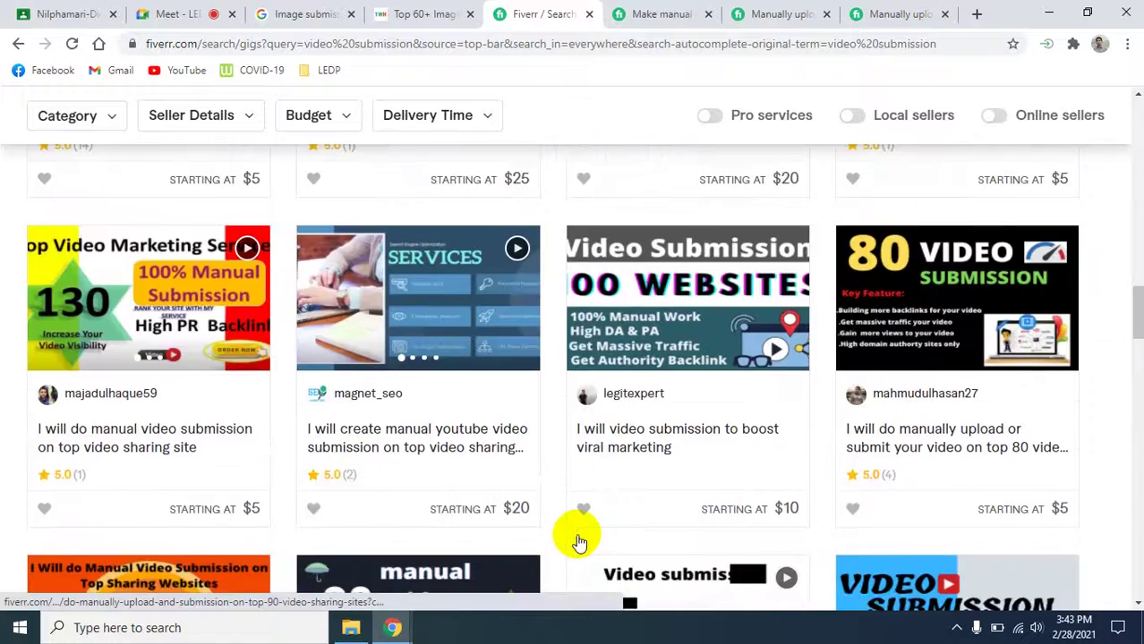
pyautogui.scroll(5, 577, 541)
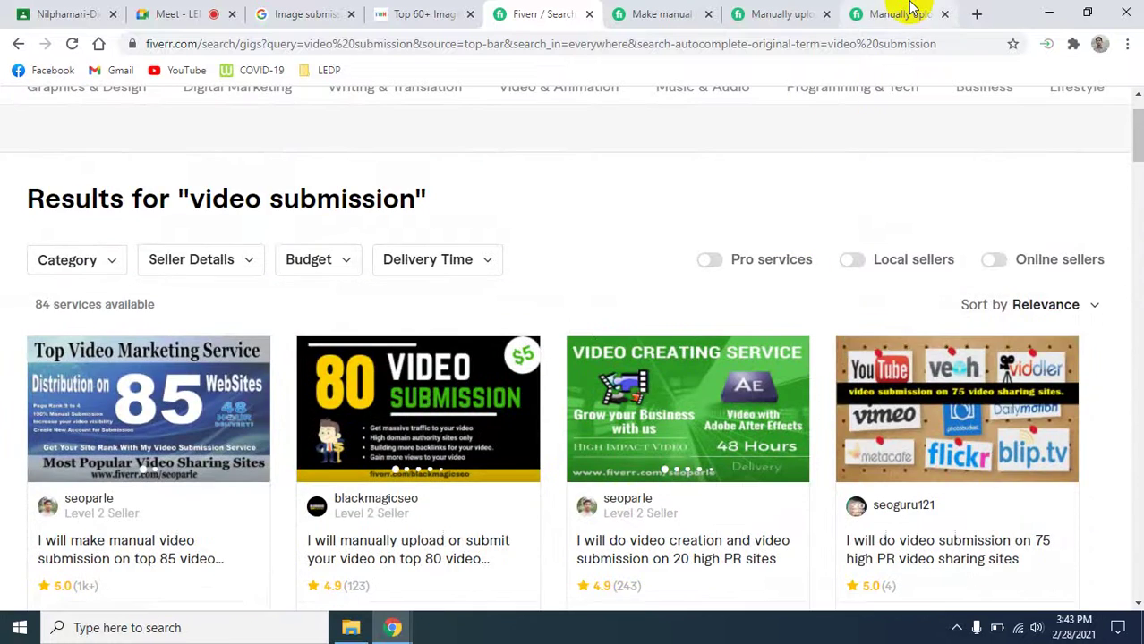
# Step: Review the top-60-site gig's description and its $5 Basic package with 5-day delivery and 2 shares
pyautogui.click(881, 14)
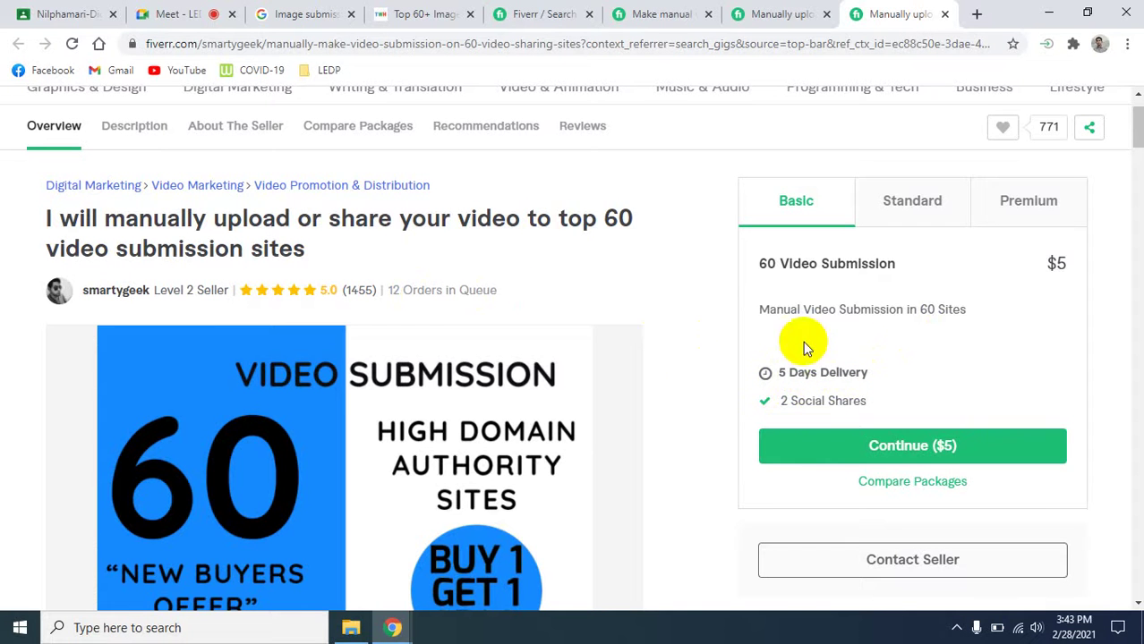
pyautogui.scroll(-8, 695, 391)
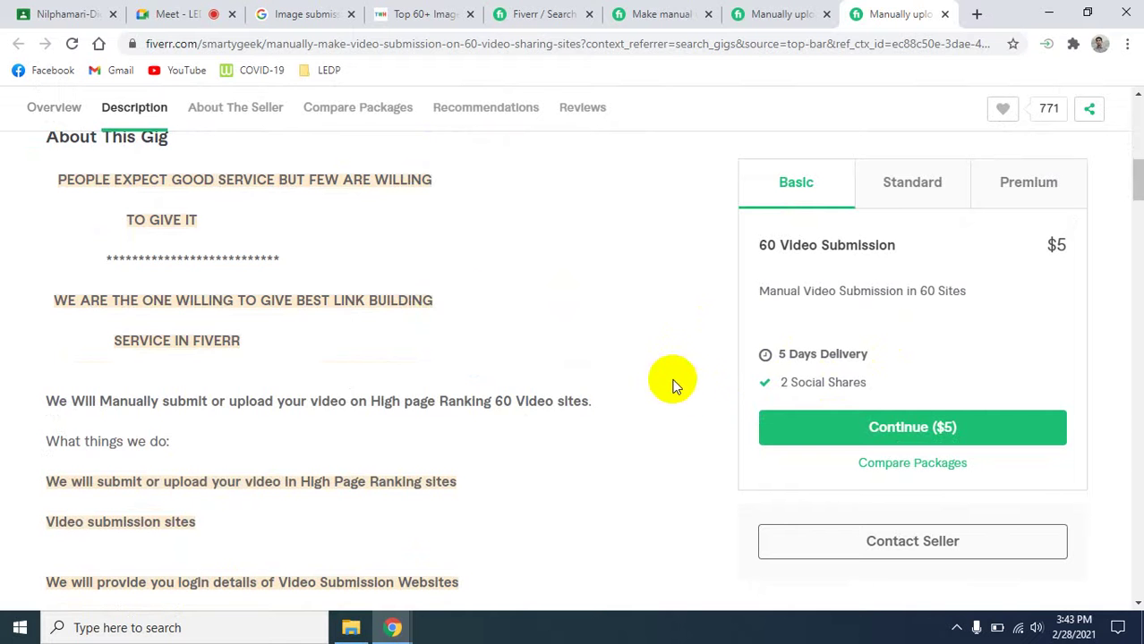
pyautogui.scroll(-1, 106, 318)
pyautogui.scroll(-1, 109, 318)
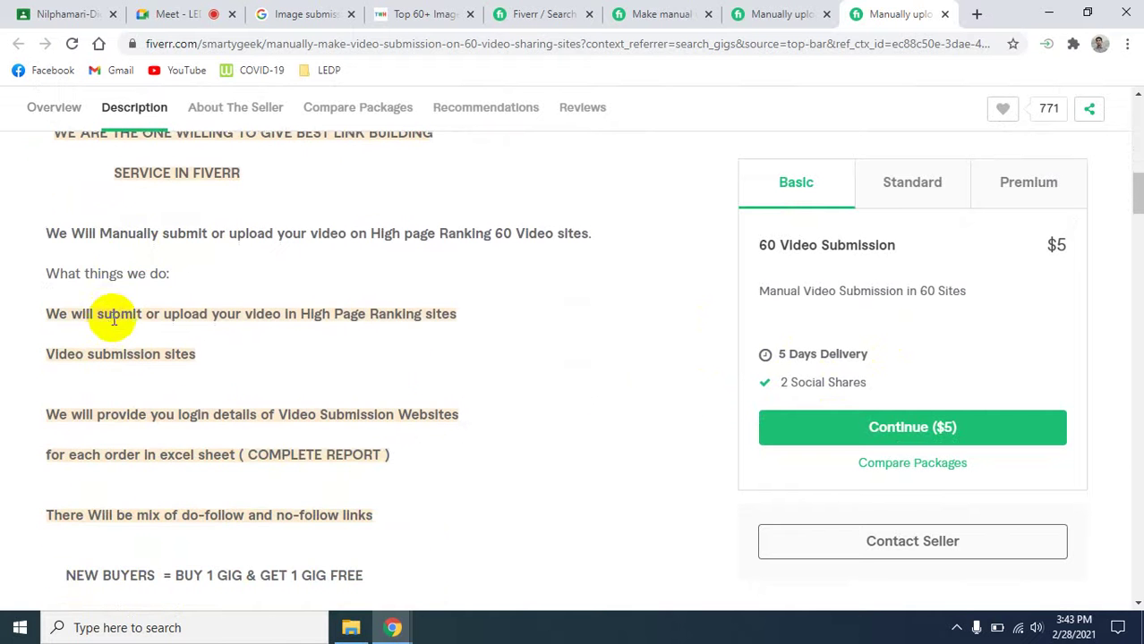
pyautogui.scroll(-2, 237, 320)
pyautogui.scroll(3, 329, 375)
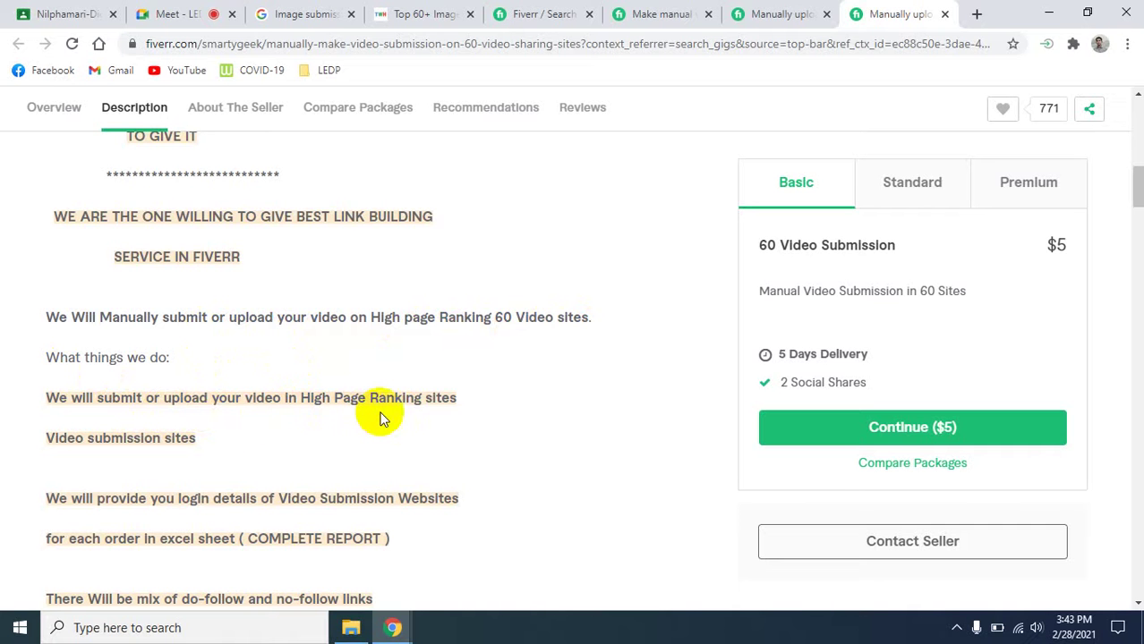
pyautogui.scroll(-3, 317, 426)
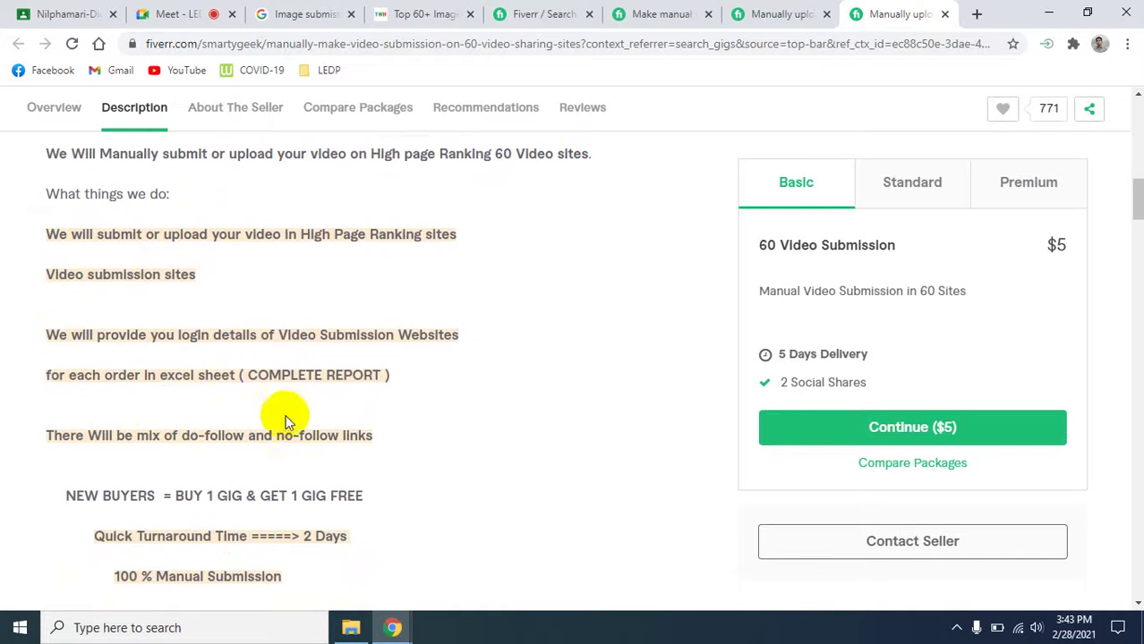
pyautogui.scroll(-3, 365, 401)
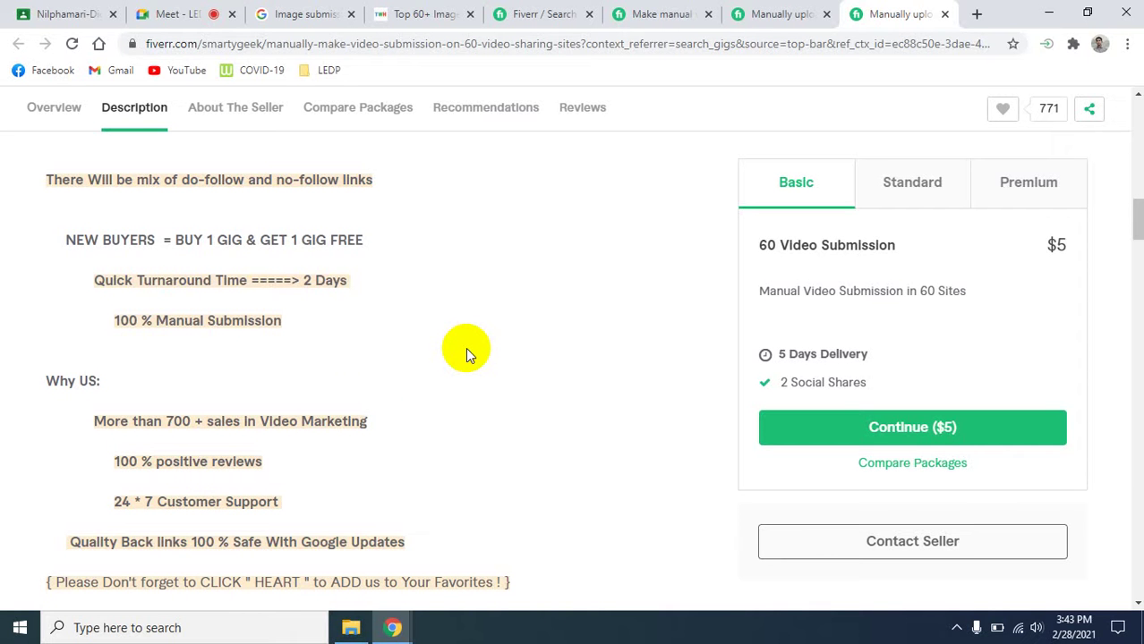
pyautogui.scroll(10, 461, 345)
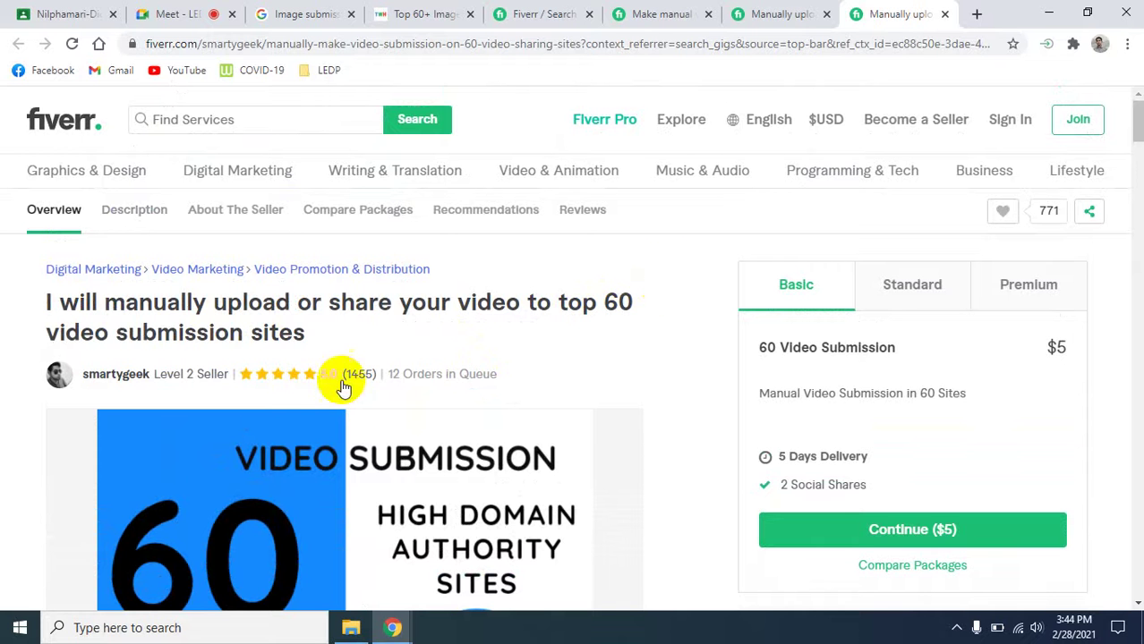
pyautogui.click(278, 456)
pyautogui.scroll(-15, 315, 471)
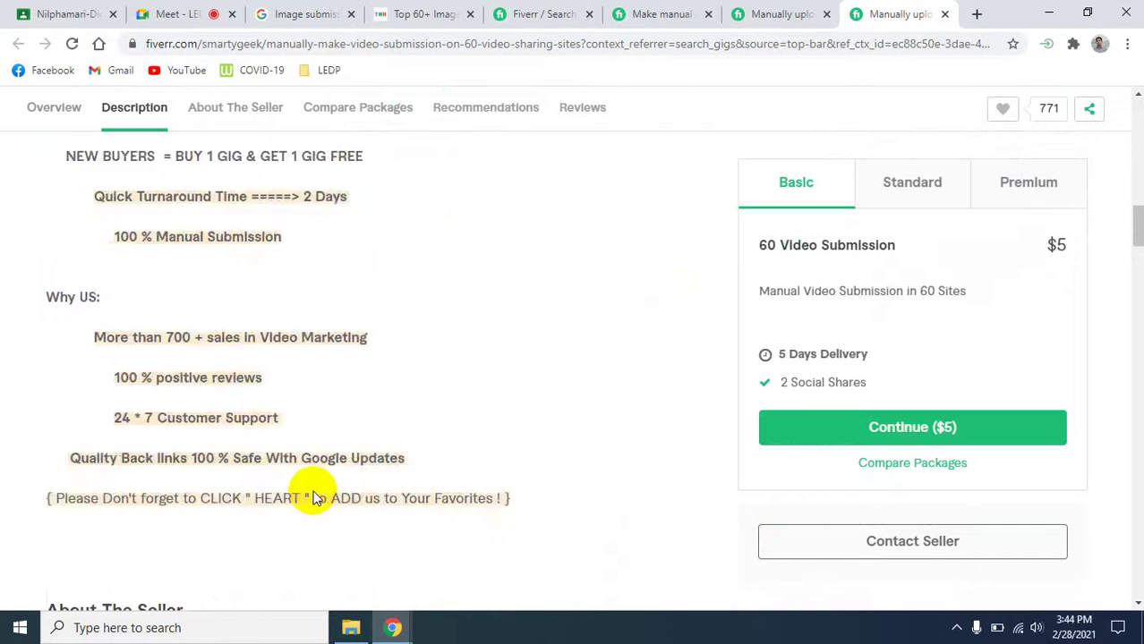
pyautogui.scroll(15, 317, 486)
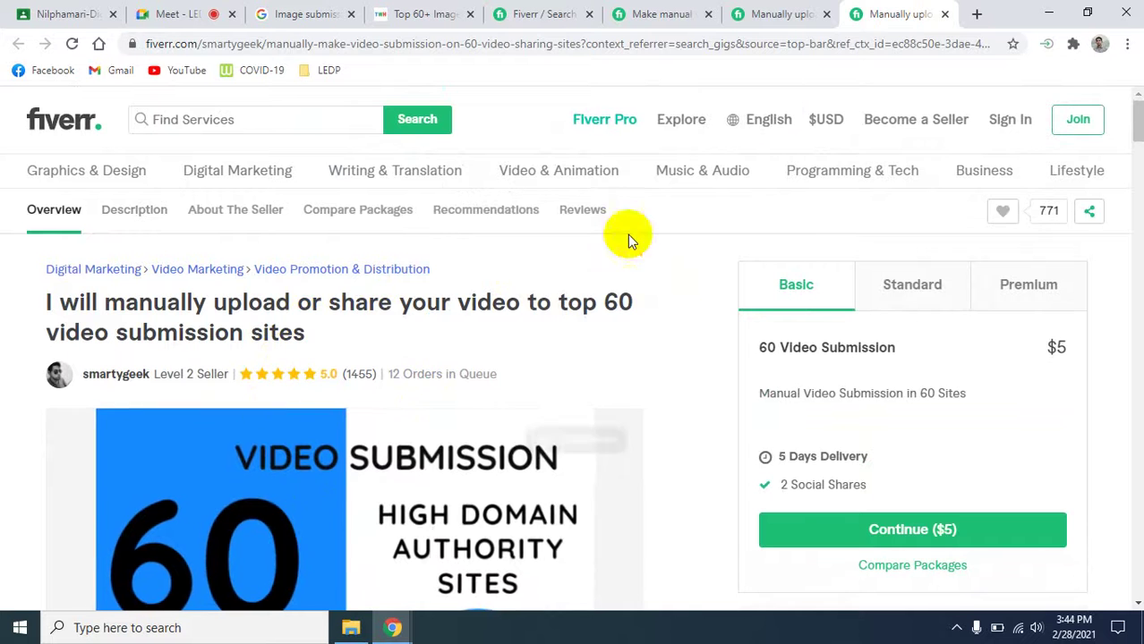
# Step: Switch to the 80-site gig and check its $5 Basic package with 2-day delivery
pyautogui.click(788, 14)
pyautogui.scroll(5, 481, 384)
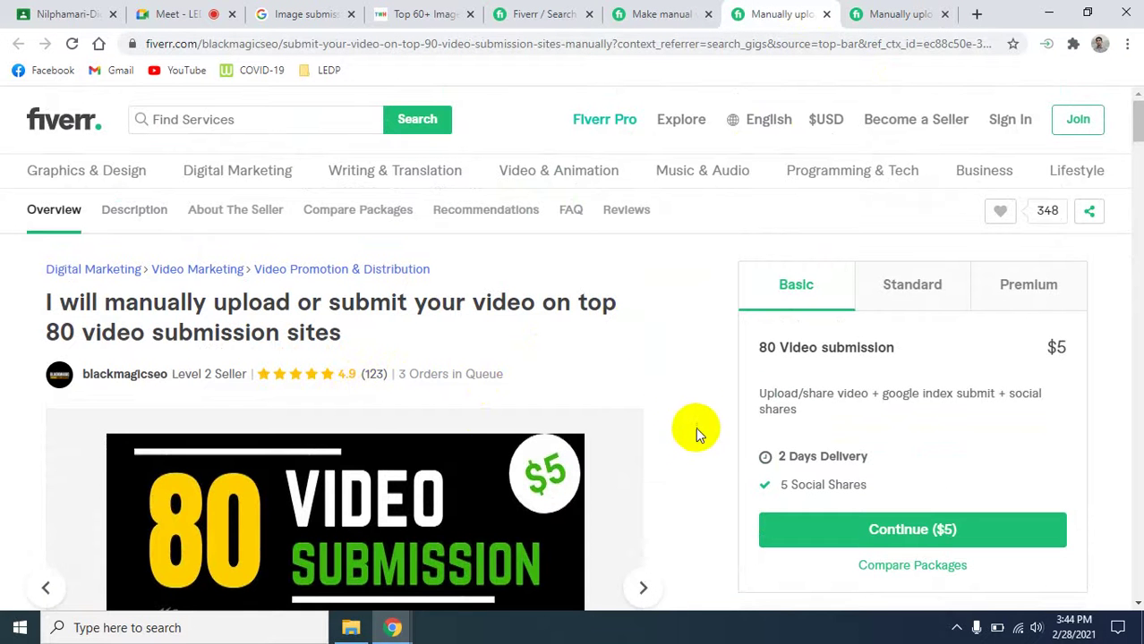
pyautogui.scroll(-1, 698, 438)
pyautogui.scroll(1, 701, 447)
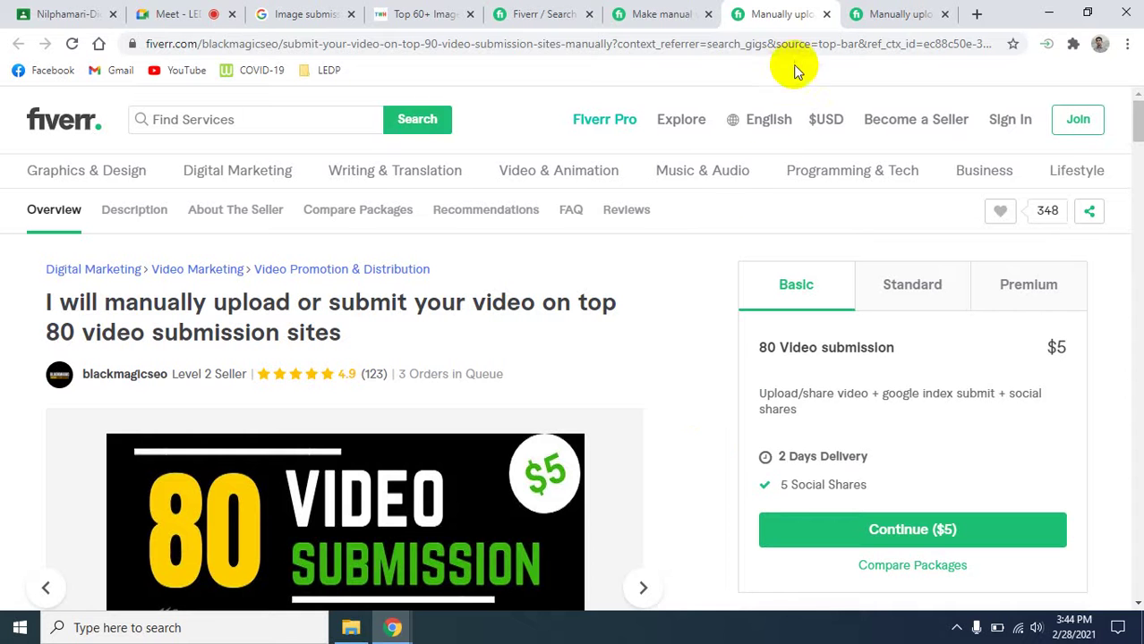
# Step: Compare against the 85-site gig, then look over the 80-site gig's seller details
pyautogui.click(653, 13)
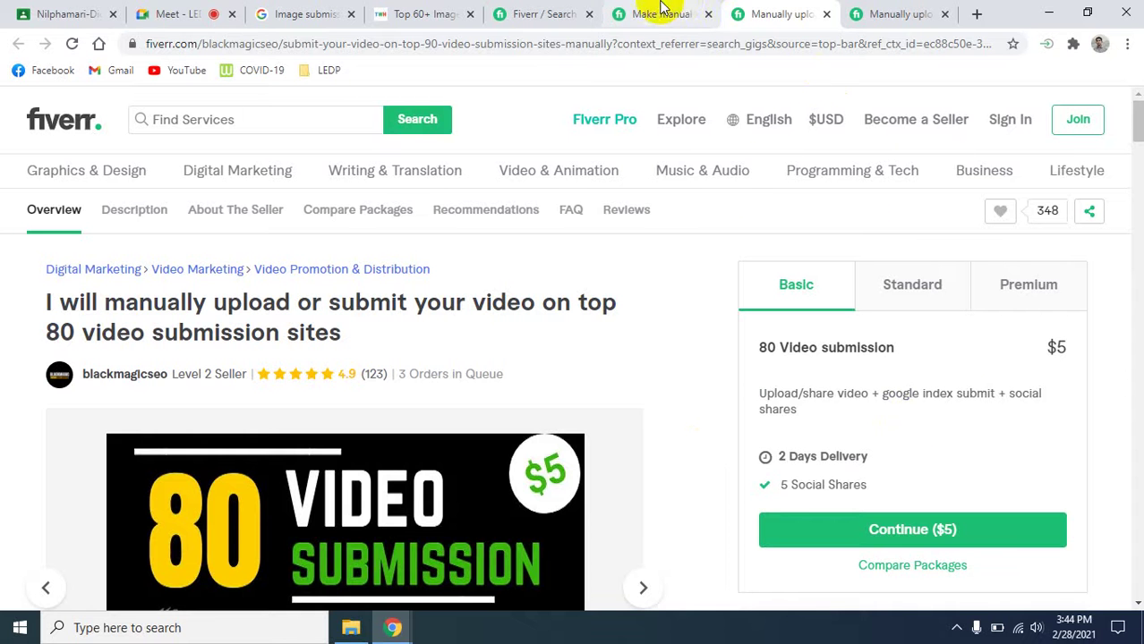
pyautogui.click(805, 9)
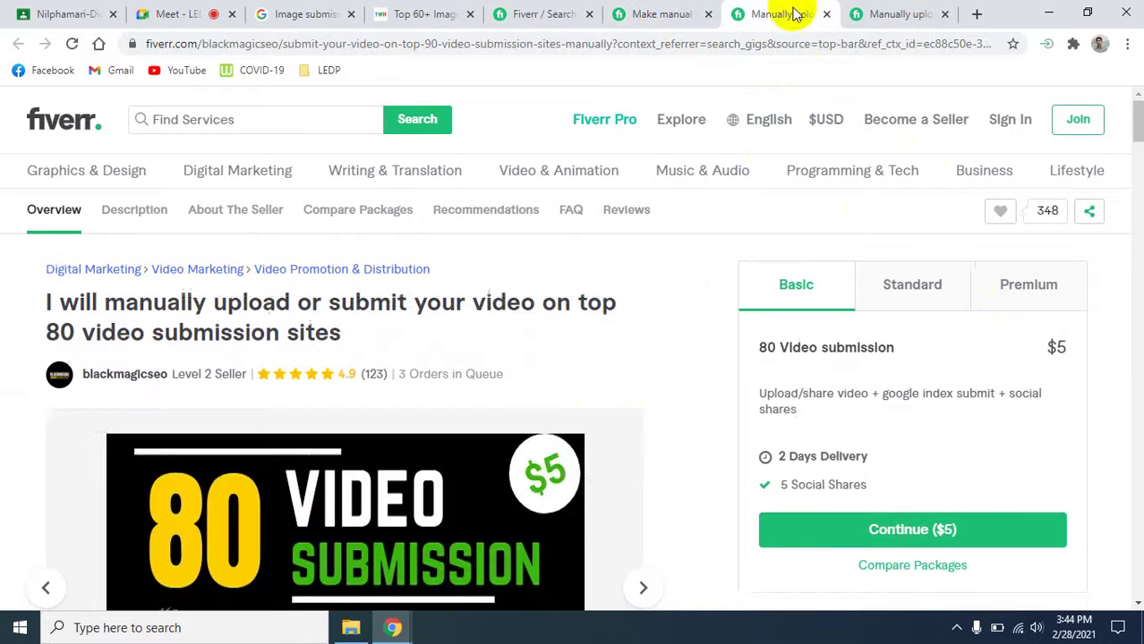
pyautogui.scroll(-8, 605, 467)
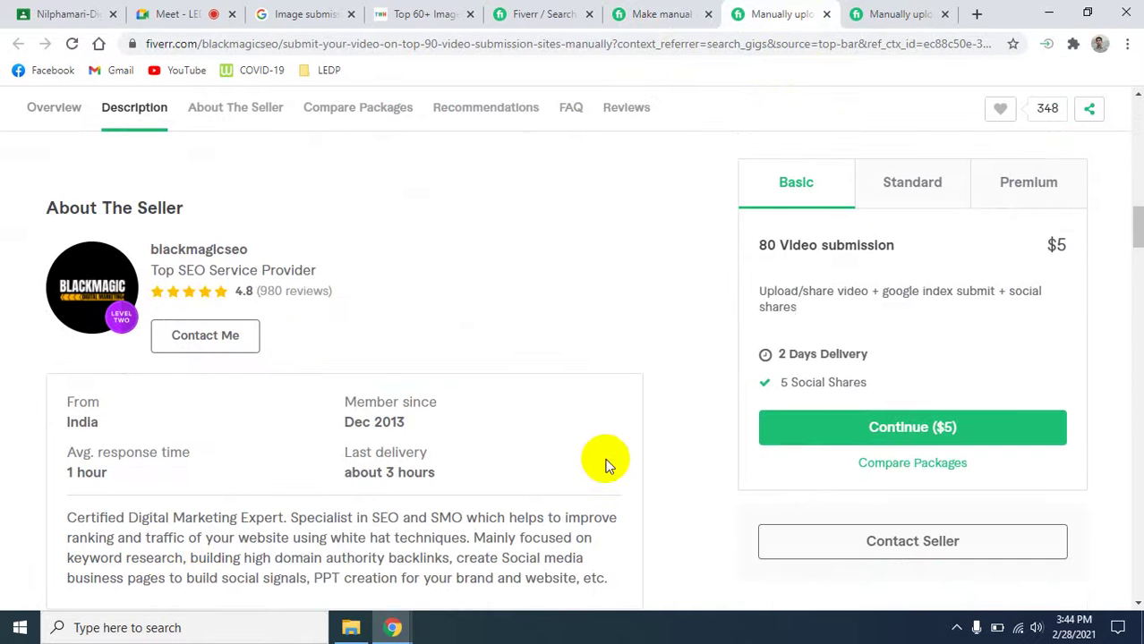
pyautogui.scroll(10, 565, 487)
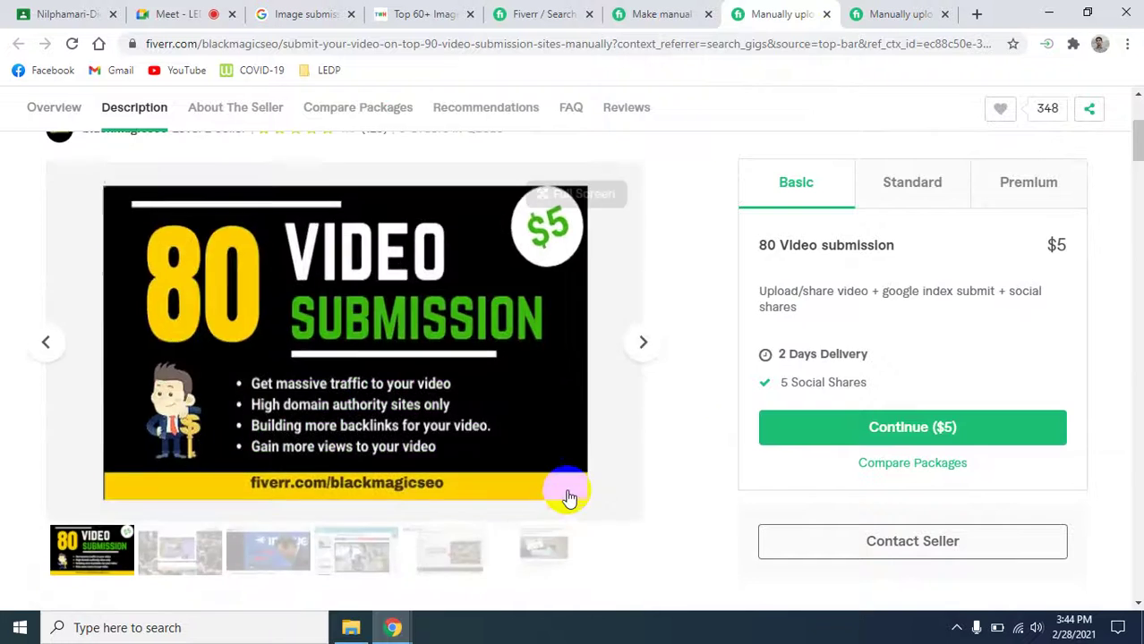
pyautogui.scroll(-8, 650, 449)
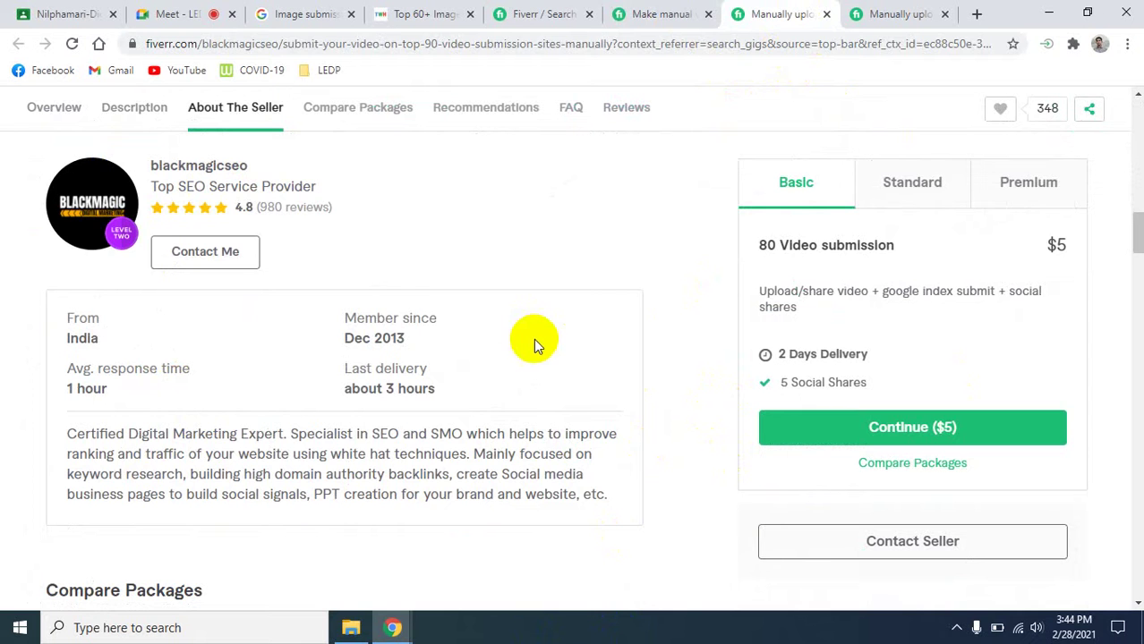
pyautogui.scroll(4, 537, 366)
pyautogui.scroll(5, 555, 369)
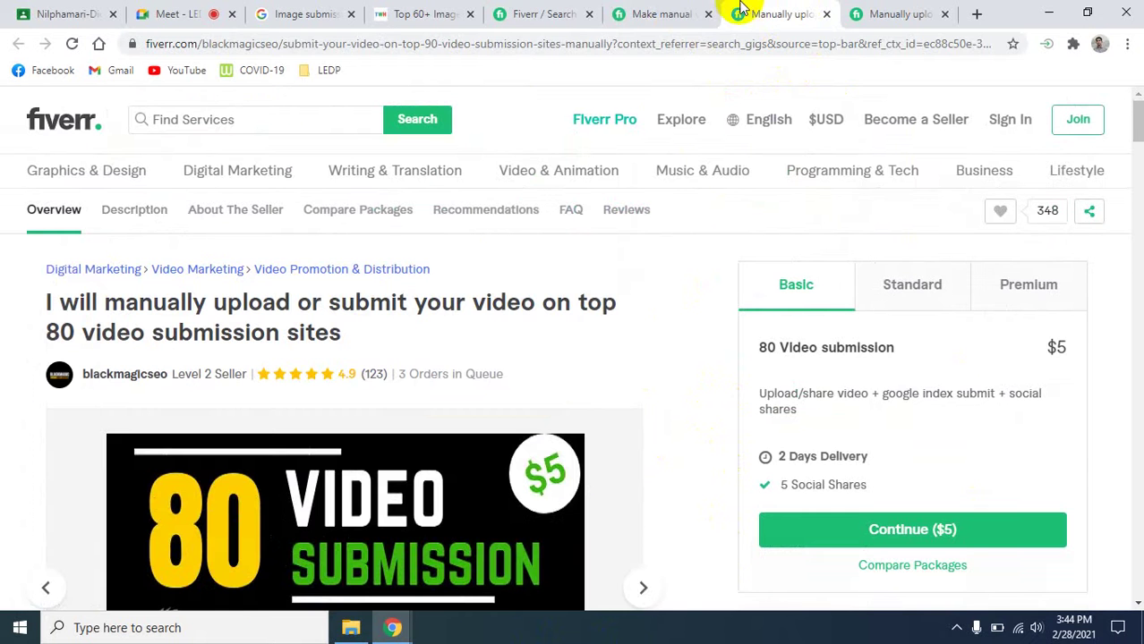
pyautogui.click(658, 14)
# Step: Return to the video submission results and scroll through the listed gigs
pyautogui.click(503, 16)
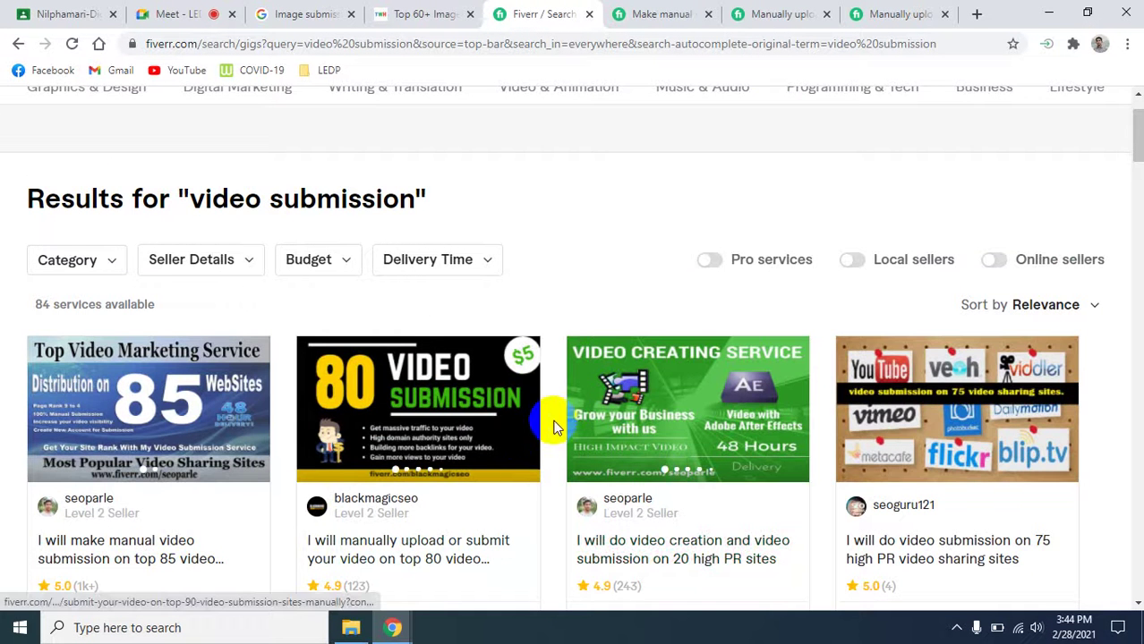
pyautogui.scroll(-3, 554, 424)
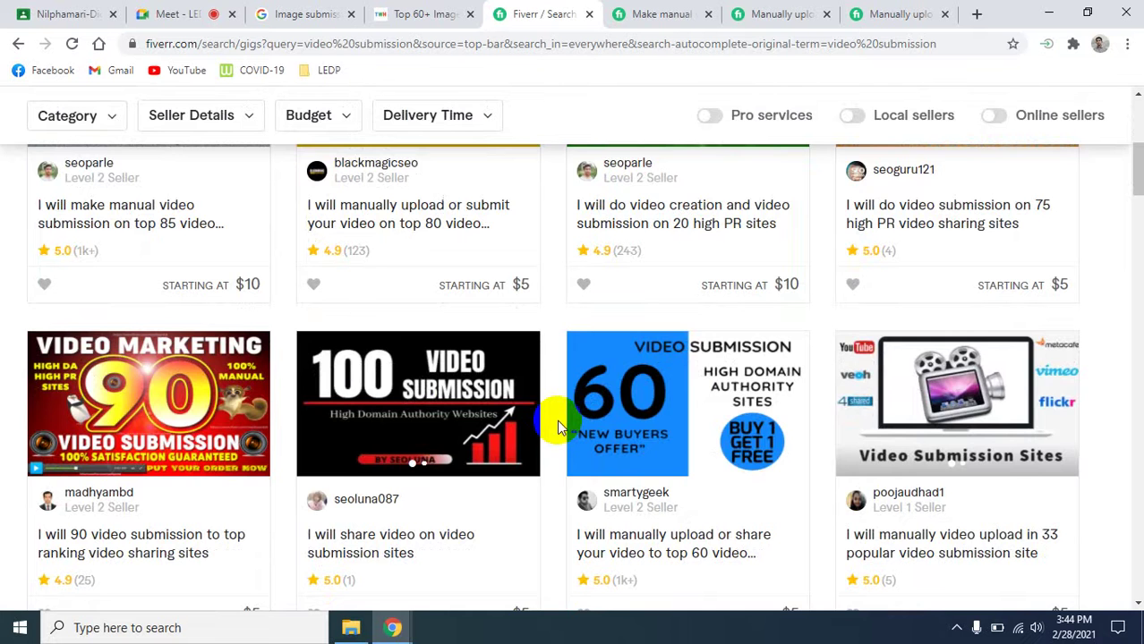
pyautogui.scroll(-5, 557, 419)
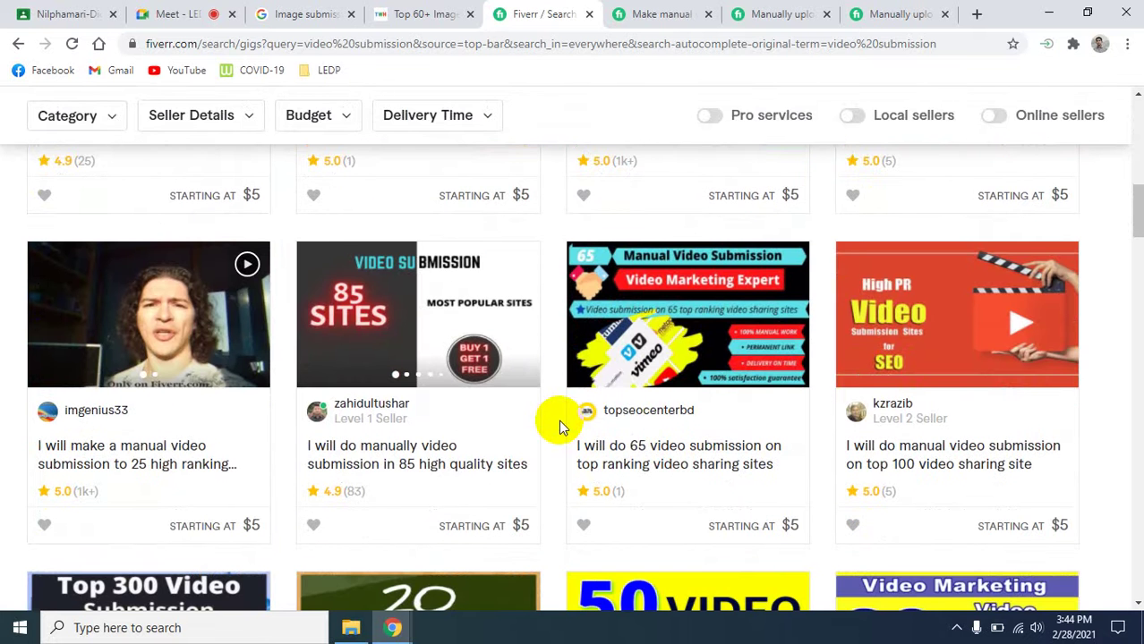
pyautogui.scroll(-2, 556, 421)
pyautogui.scroll(8, 557, 421)
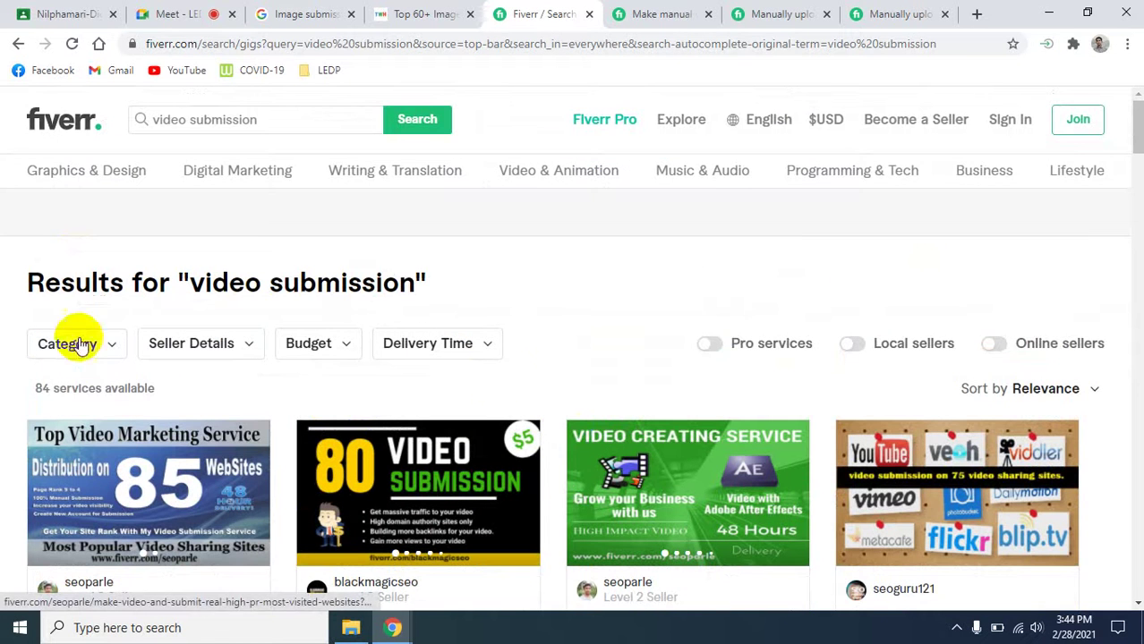
# Step: Highlight the '84 services available' count, then scroll back to the top of the results
pyautogui.moveTo(25, 388); pyautogui.dragTo(56, 389)
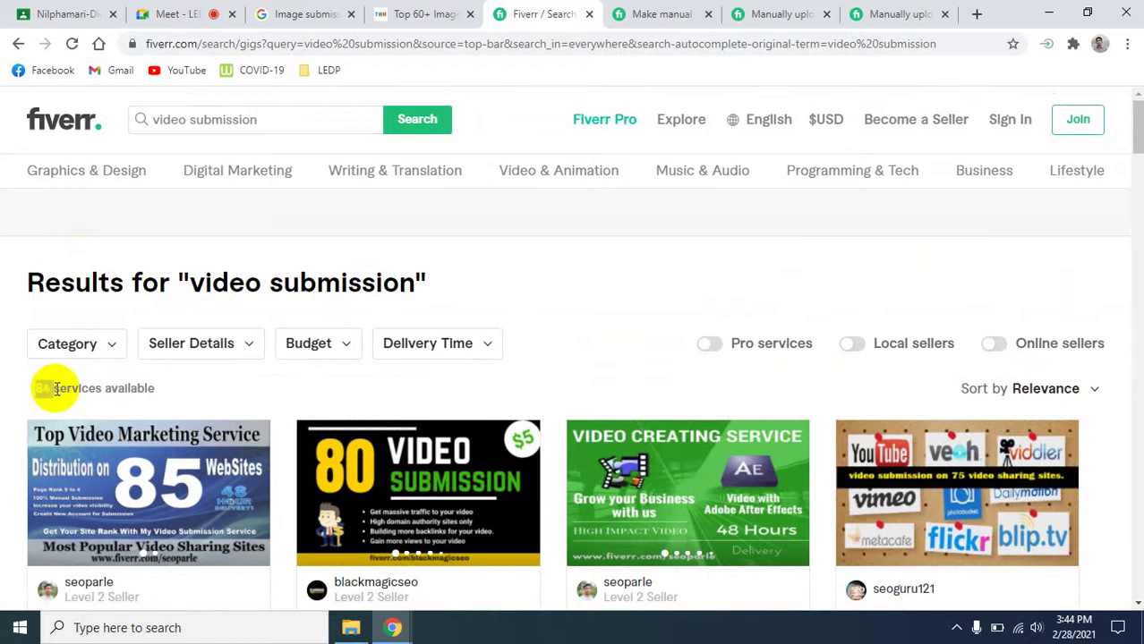
pyautogui.click(214, 388)
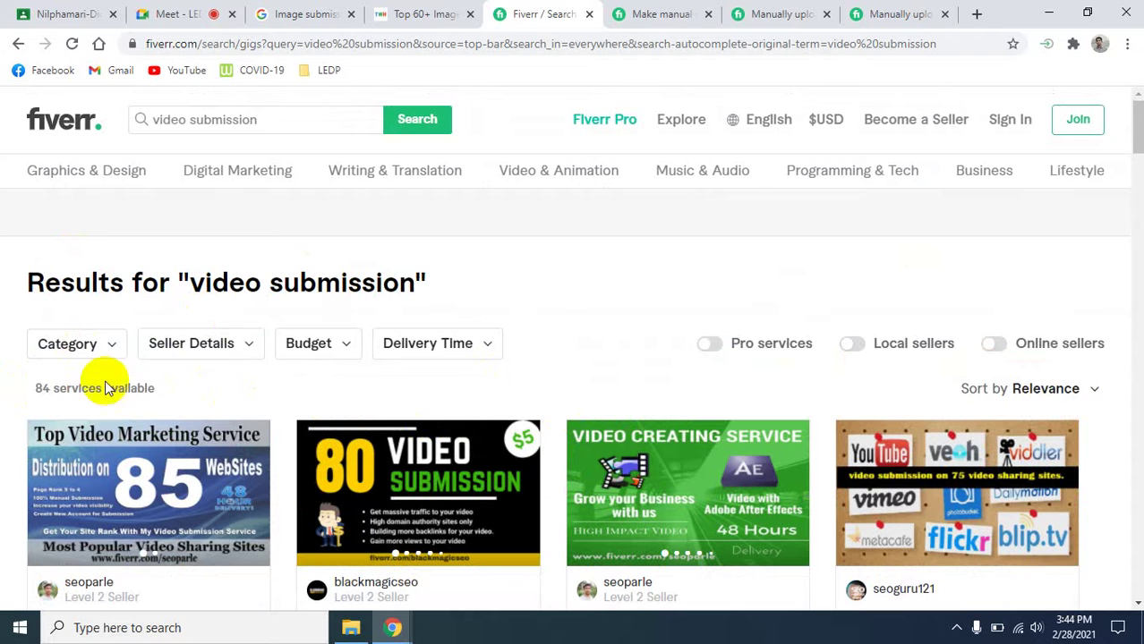
pyautogui.moveTo(23, 387); pyautogui.dragTo(55, 389)
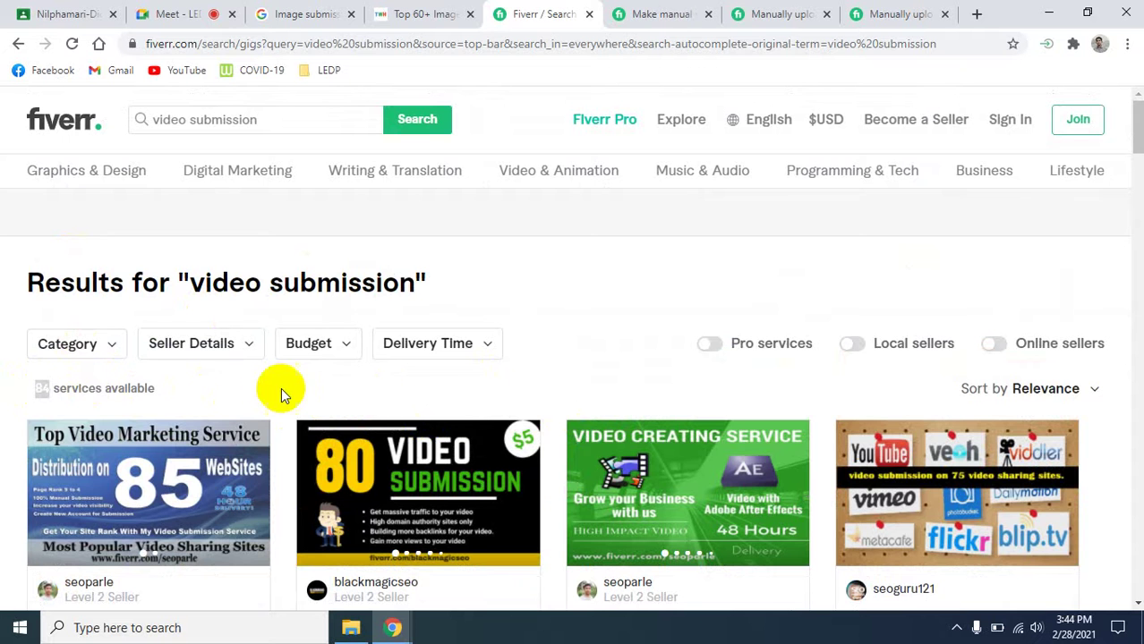
pyautogui.moveTo(279, 391); pyautogui.dragTo(285, 424)
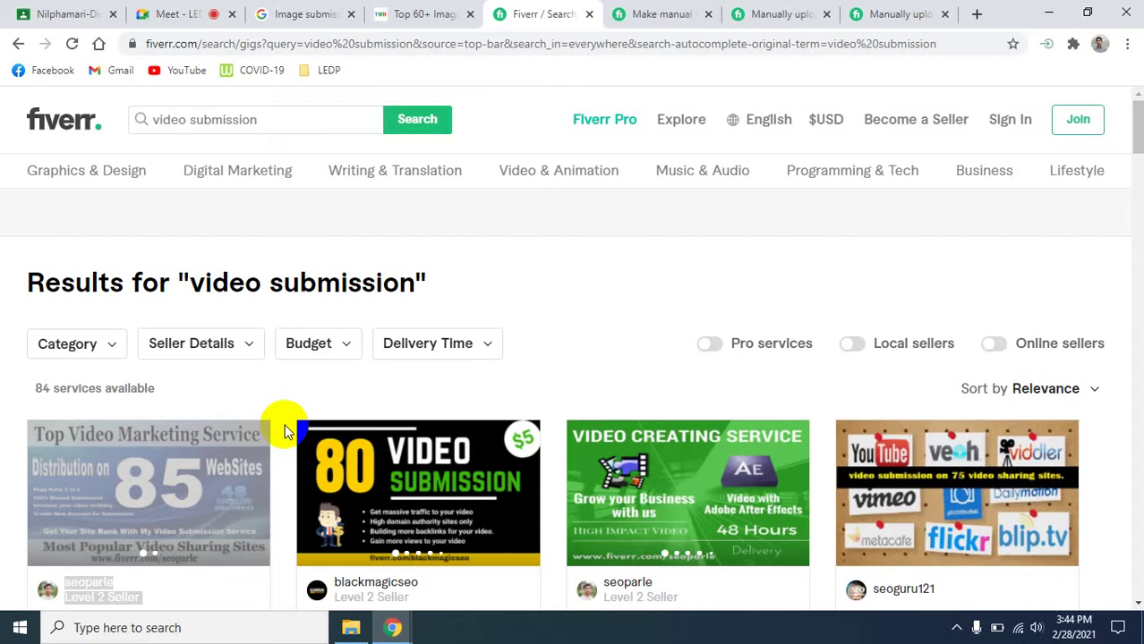
pyautogui.scroll(-20, 285, 424)
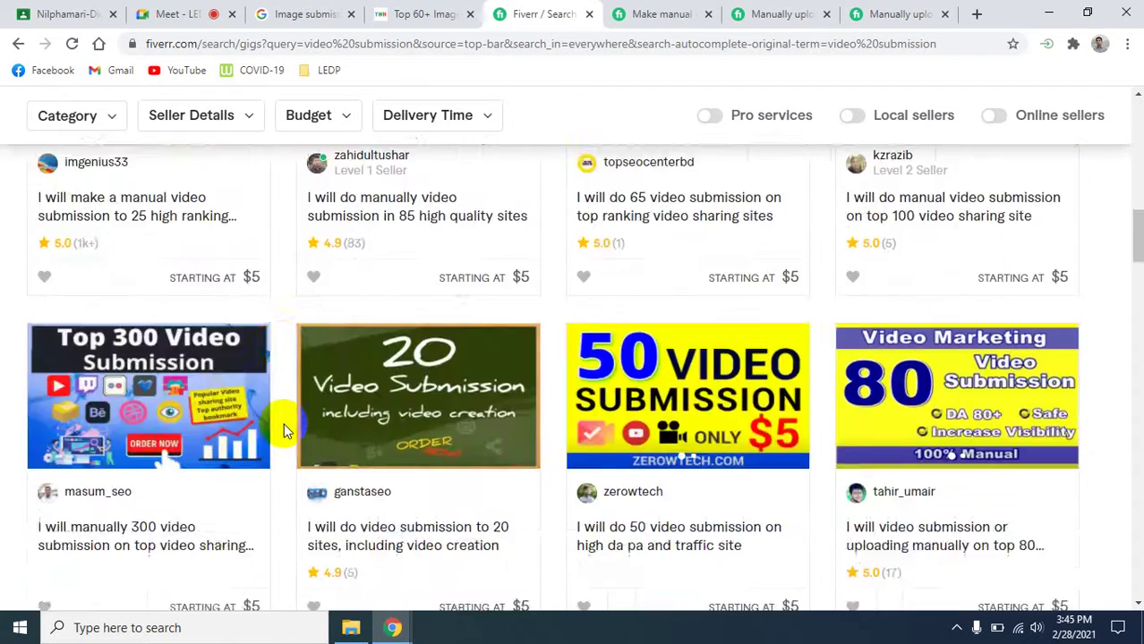
pyautogui.scroll(20, 284, 431)
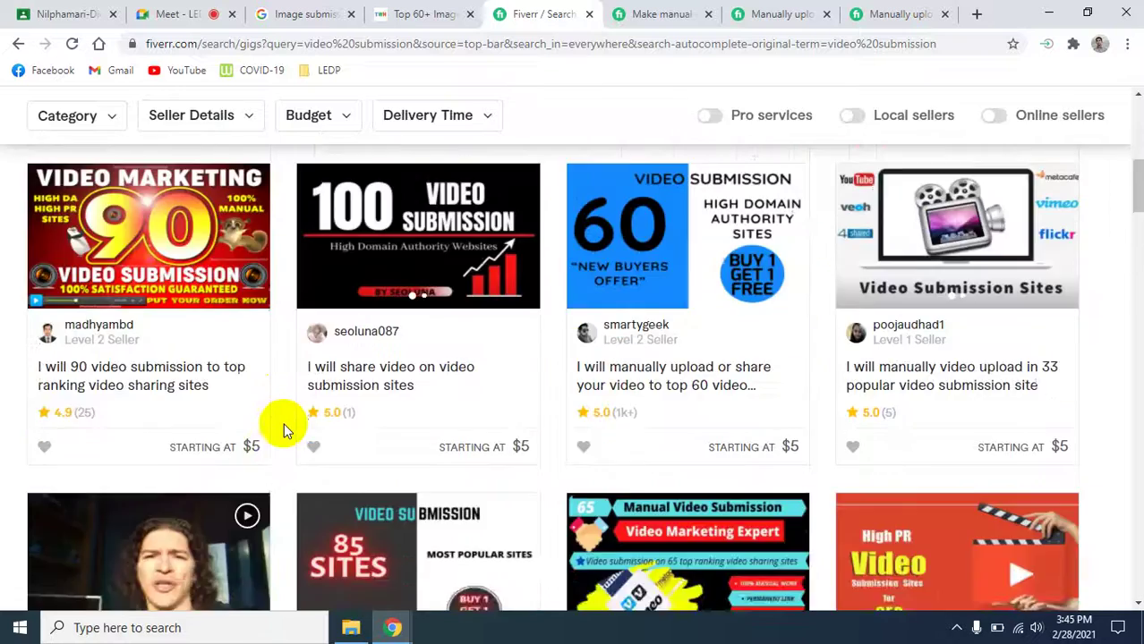
pyautogui.scroll(2, 284, 428)
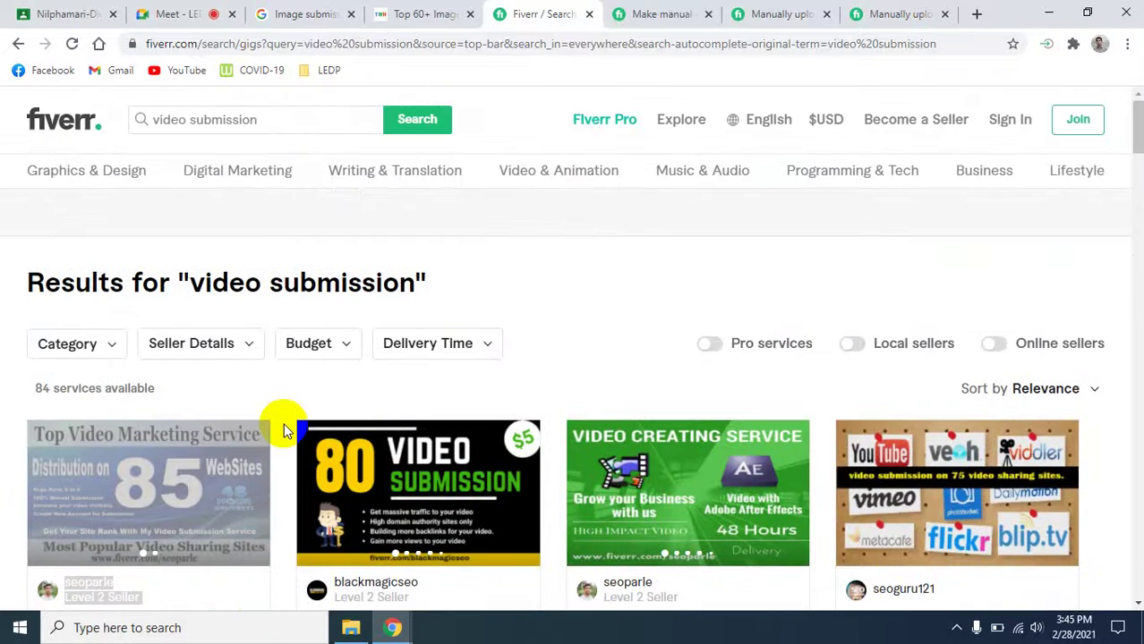
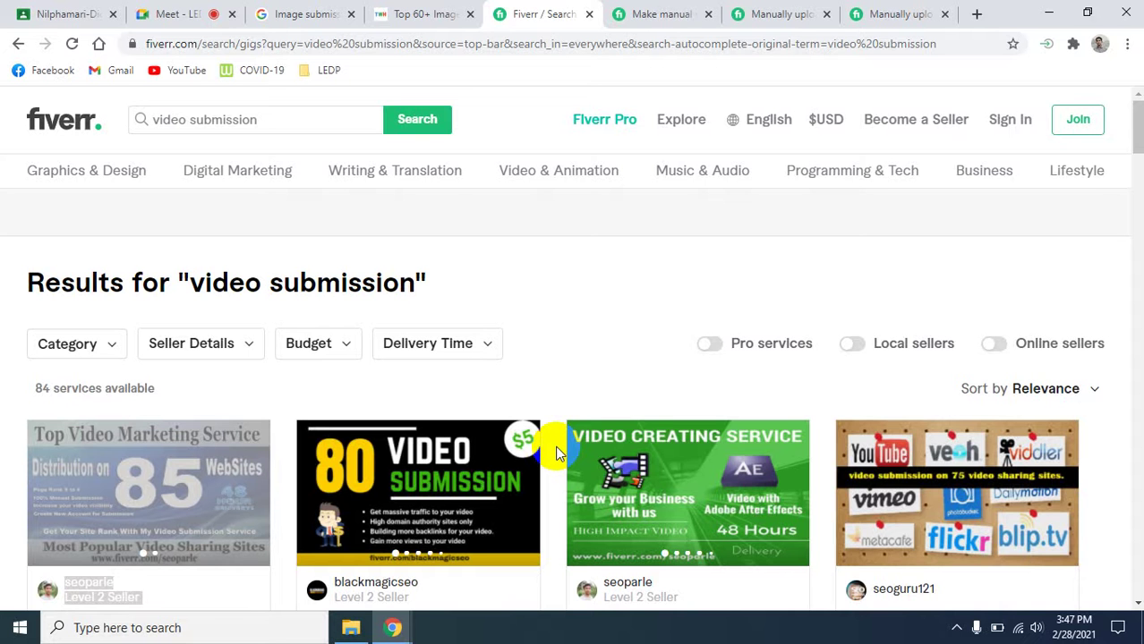
# Step: Scroll the Fiverr results, then close all four Fiverr gig and search tabs
pyautogui.scroll(-5, 574, 306)
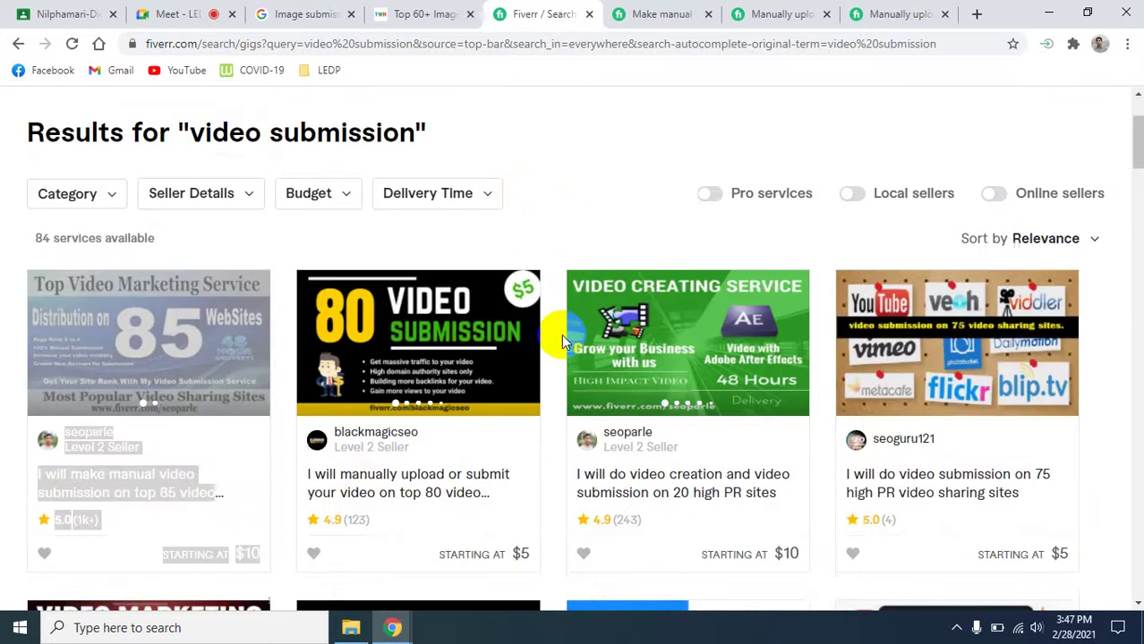
pyautogui.scroll(-2, 554, 358)
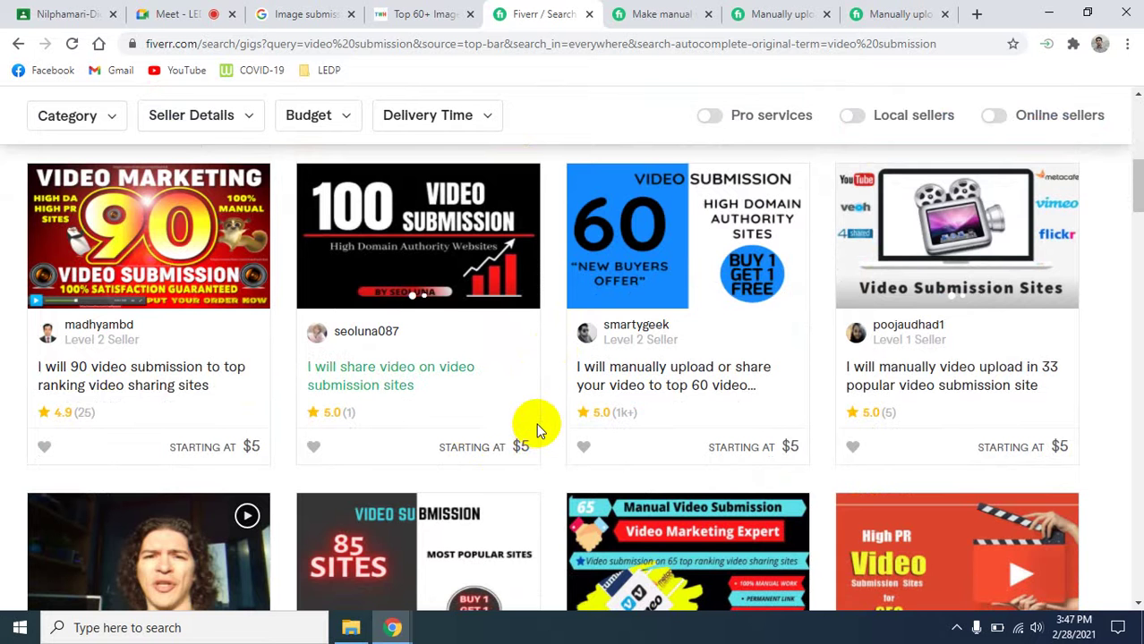
pyautogui.scroll(7, 537, 424)
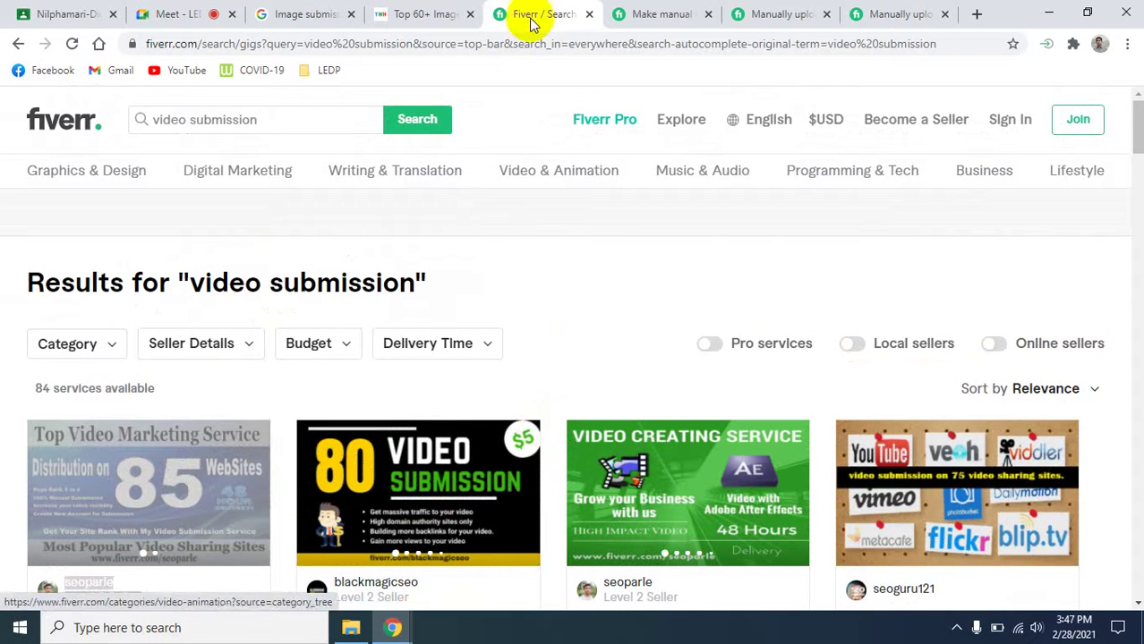
pyautogui.click(590, 15)
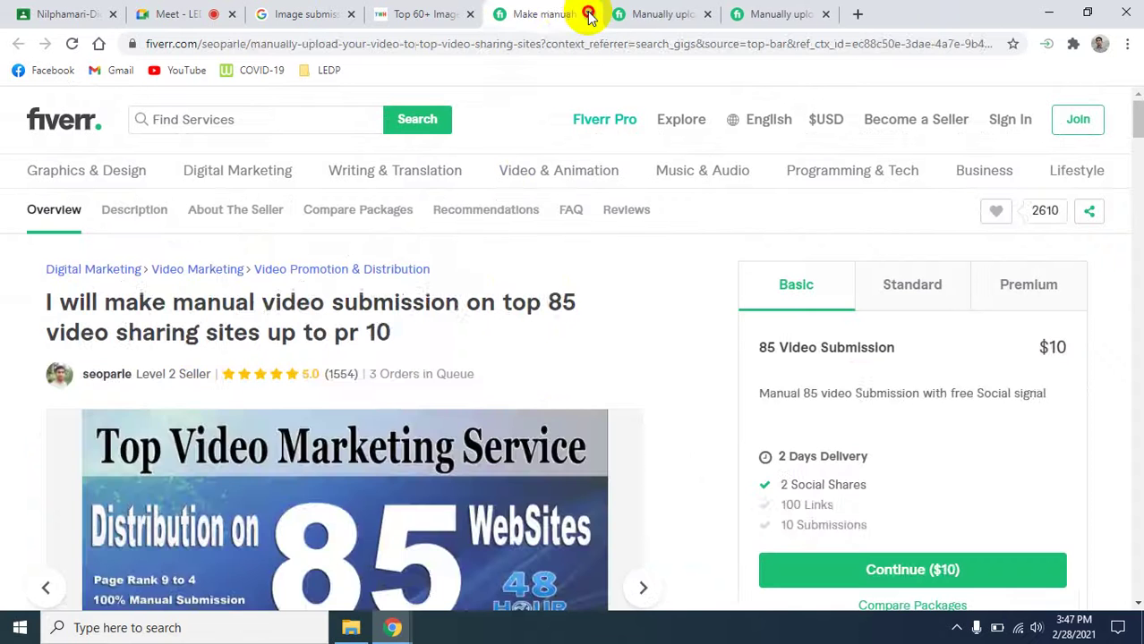
pyautogui.click(590, 15)
pyautogui.click(590, 14)
pyautogui.click(590, 14)
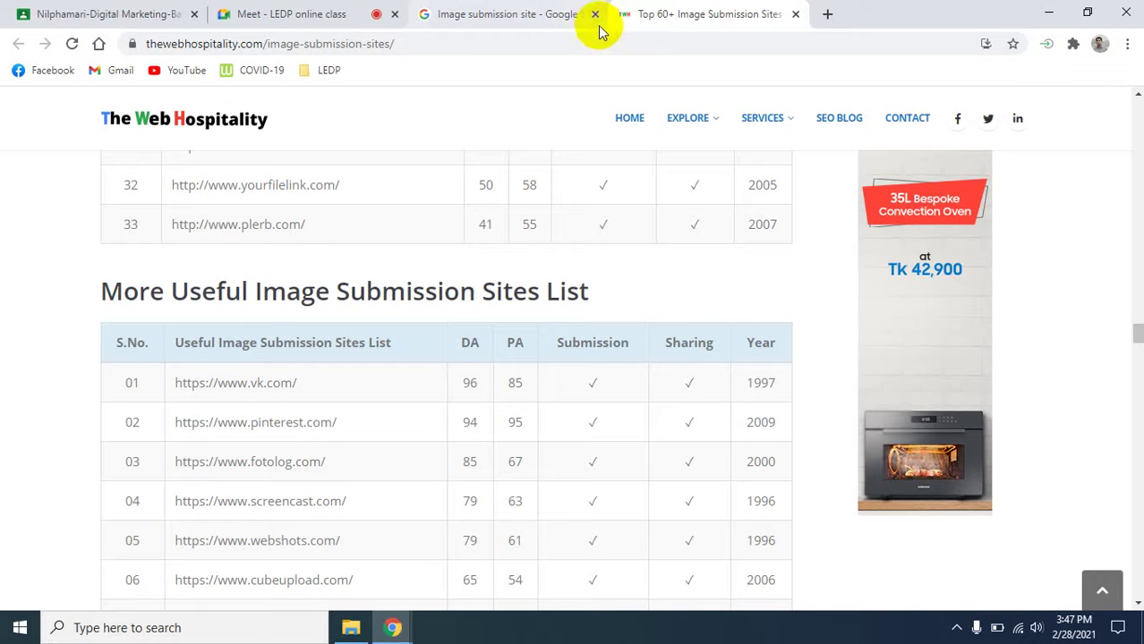
# Step: Close the Top 60+ article, check the LEDP class meeting, then return to the Image submission site results
pyautogui.click(794, 14)
pyautogui.scroll(4, 306, 313)
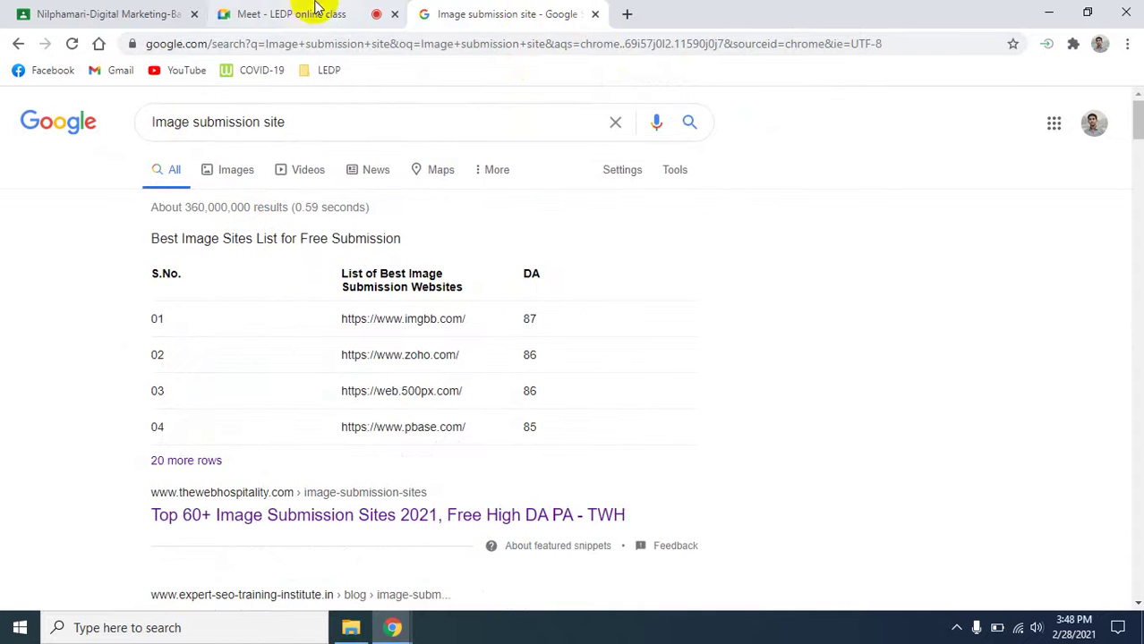
pyautogui.click(287, 13)
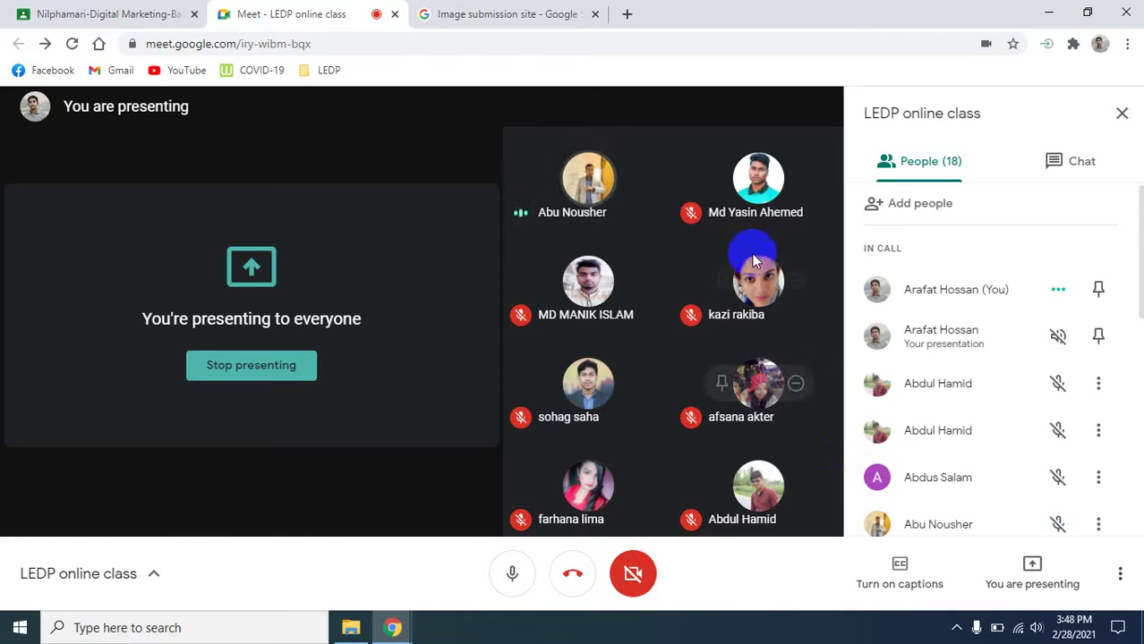
pyautogui.click(467, 12)
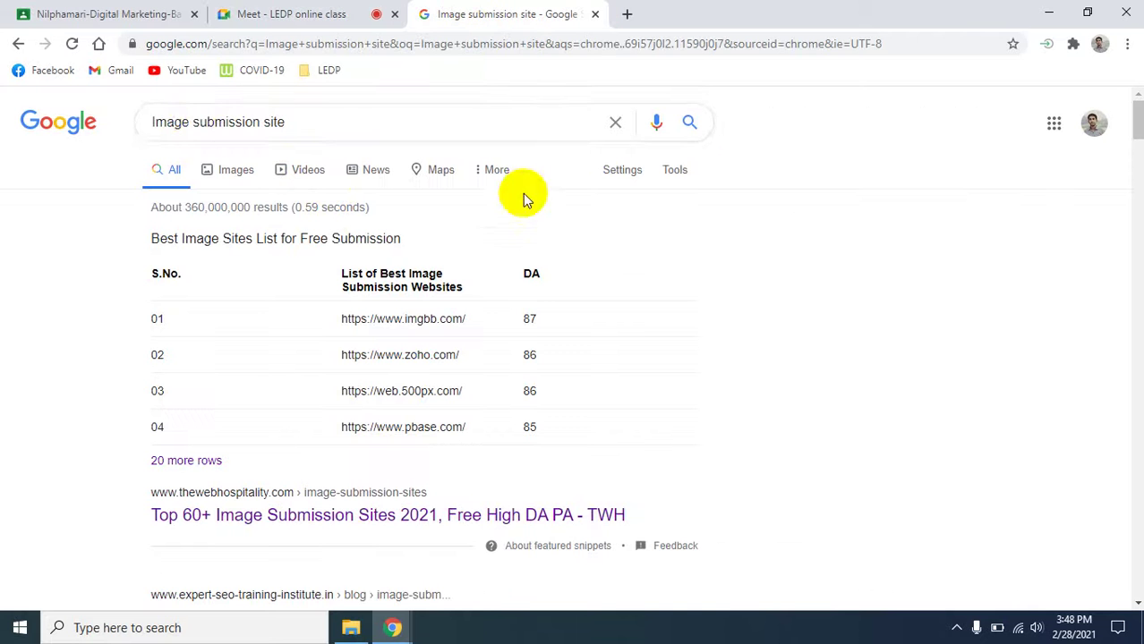
# Step: Change the search to 'video submission site' by replacing Image with video
pyautogui.doubleClick(165, 125)
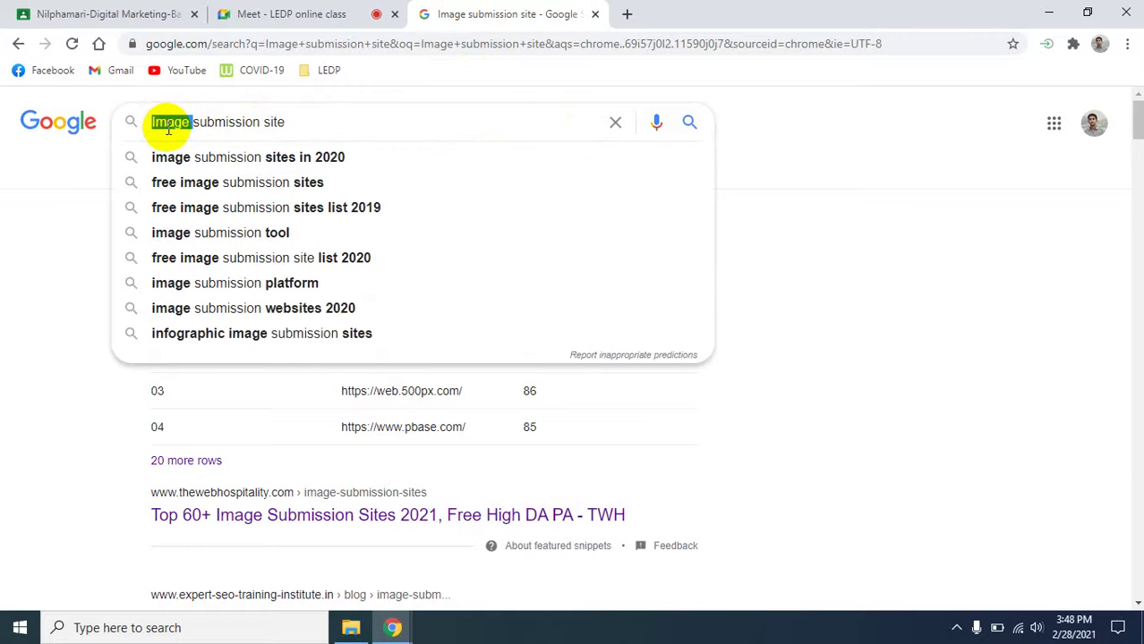
pyautogui.write('video')
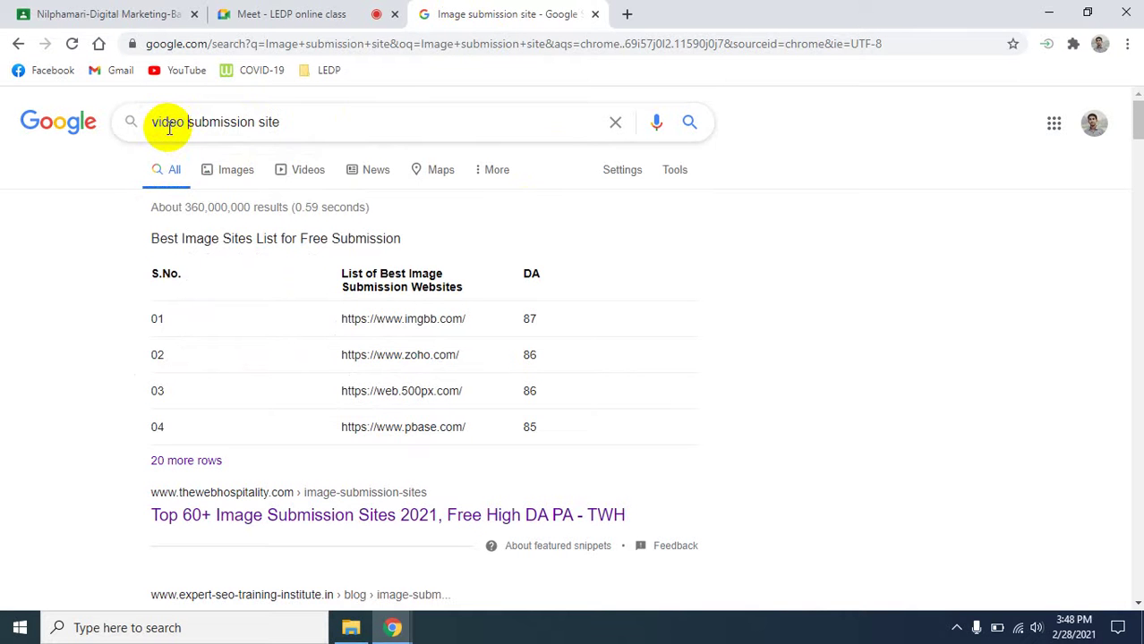
pyautogui.press('Return')
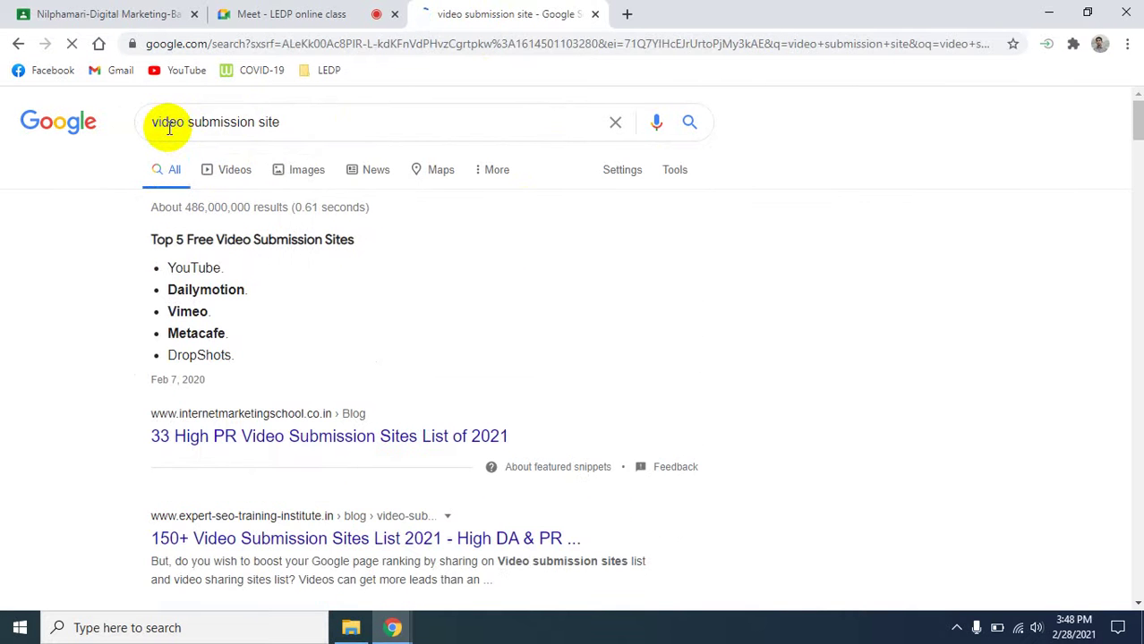
# Step: Open the 33 High PR, 150+ and 50+ site lists in new tabs, then view 33 High PR
pyautogui.rightClick(280, 452)
pyautogui.click(303, 457)
pyautogui.scroll(-2, 408, 395)
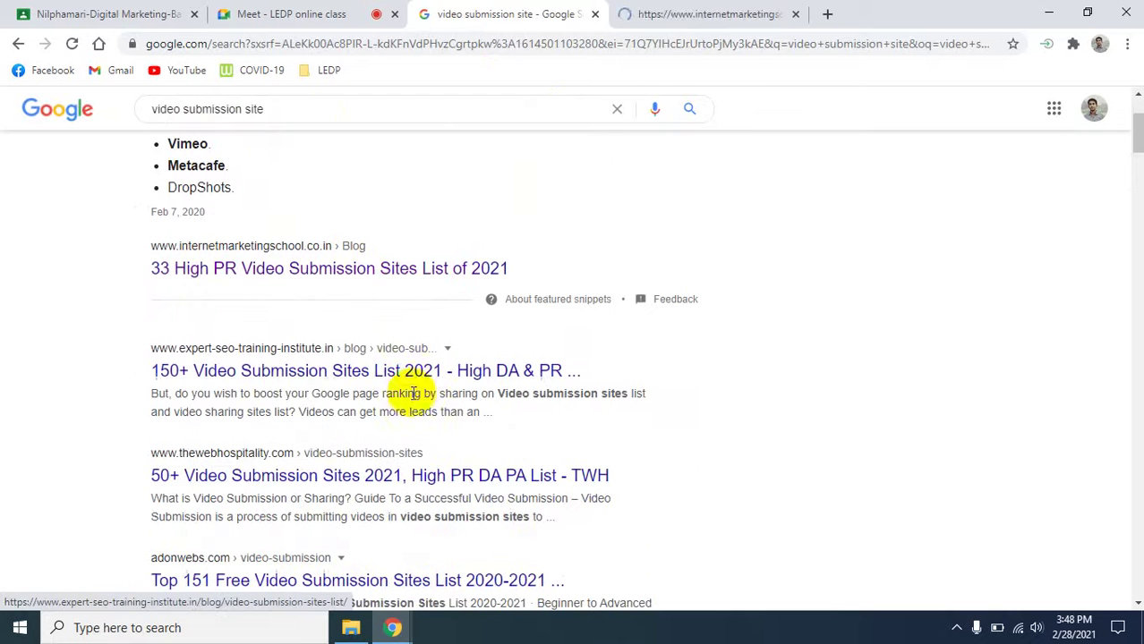
pyautogui.rightClick(262, 374)
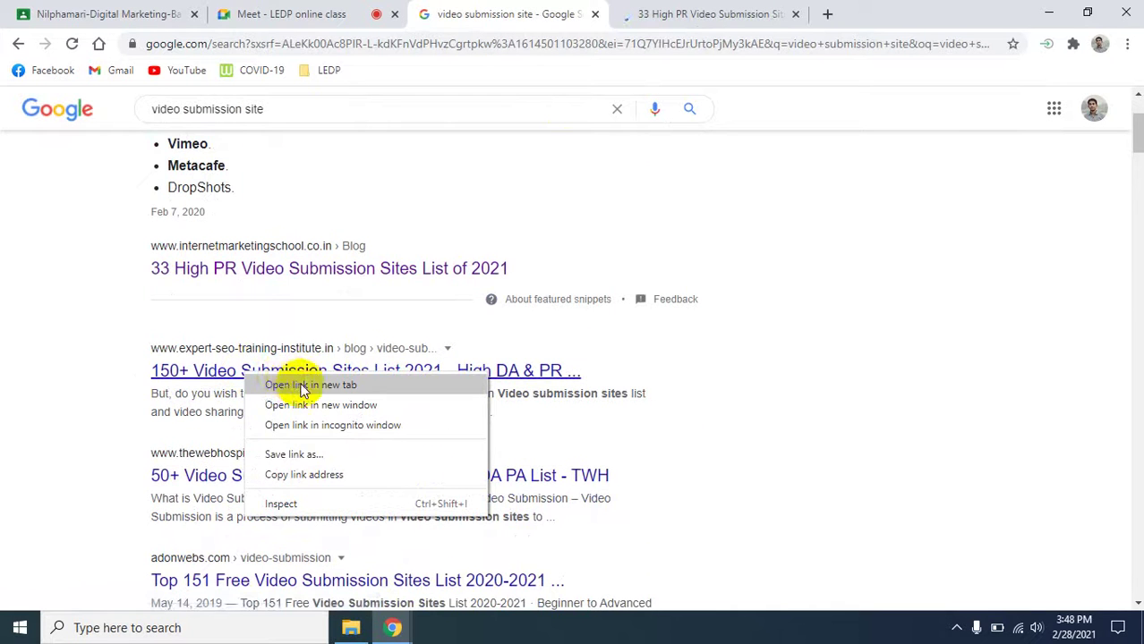
pyautogui.click(304, 383)
pyautogui.scroll(-2, 398, 458)
pyautogui.rightClick(298, 320)
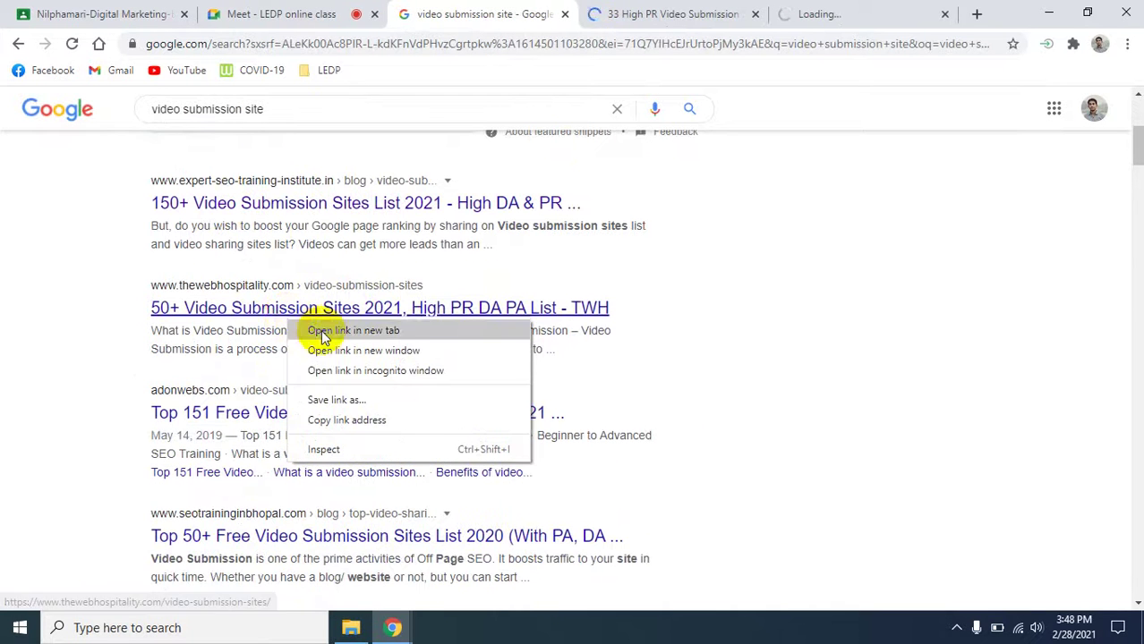
pyautogui.click(324, 331)
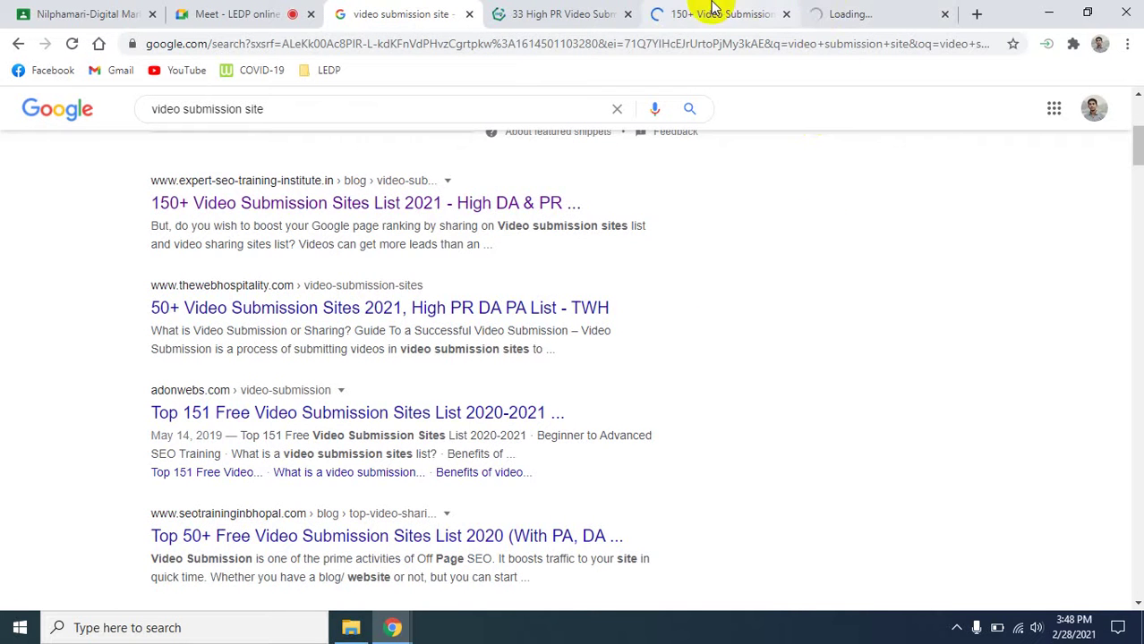
pyautogui.click(506, 13)
pyautogui.scroll(-15, 798, 358)
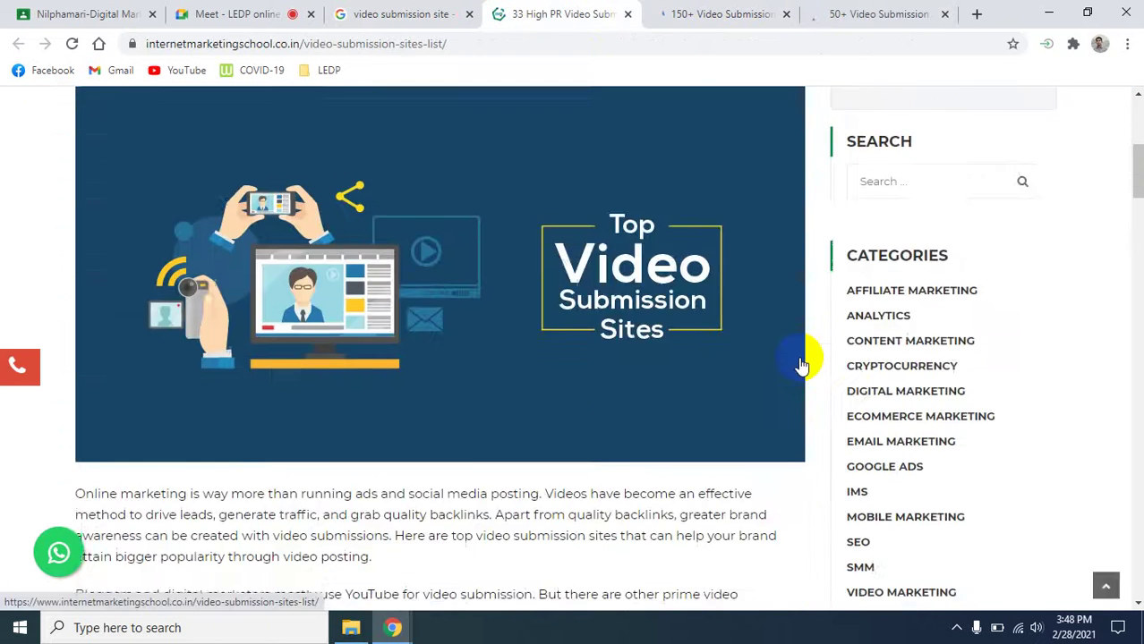
# Step: Scroll the 33 High PR table and briefly highlight vimeo.com in row 4
pyautogui.scroll(-3, 798, 356)
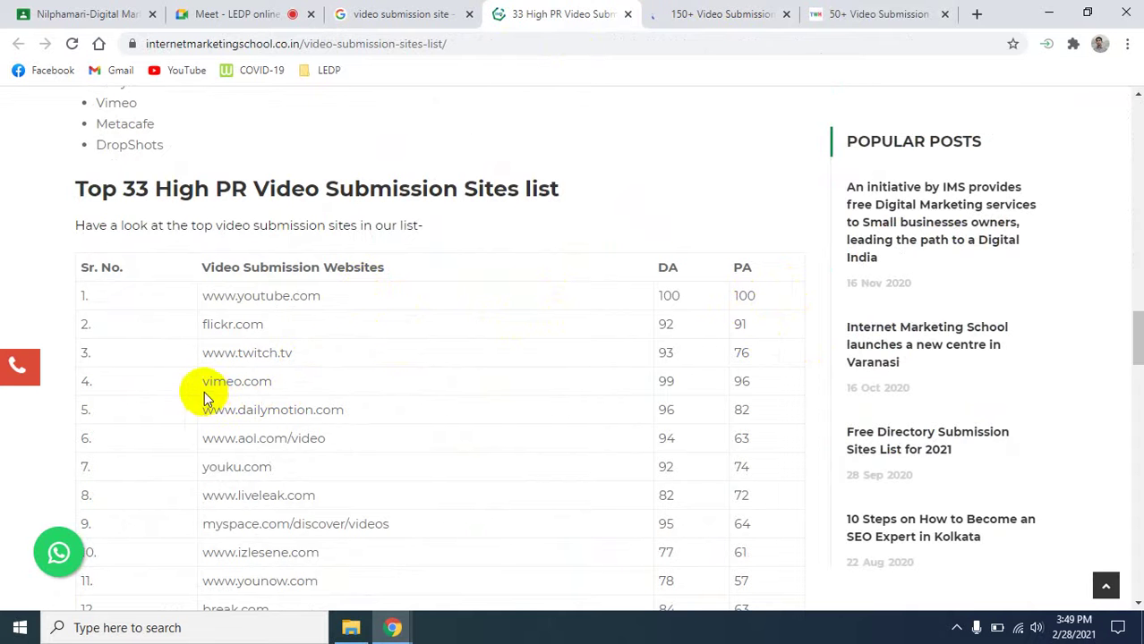
pyautogui.moveTo(203, 381); pyautogui.dragTo(296, 377)
pyautogui.click(297, 379)
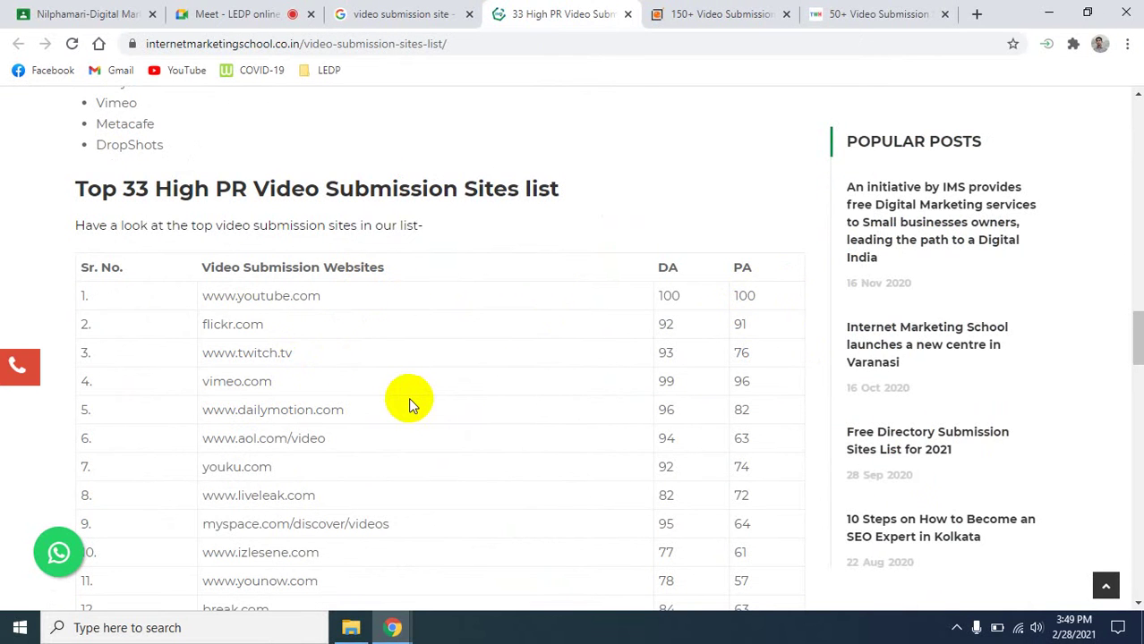
pyautogui.scroll(20, 445, 421)
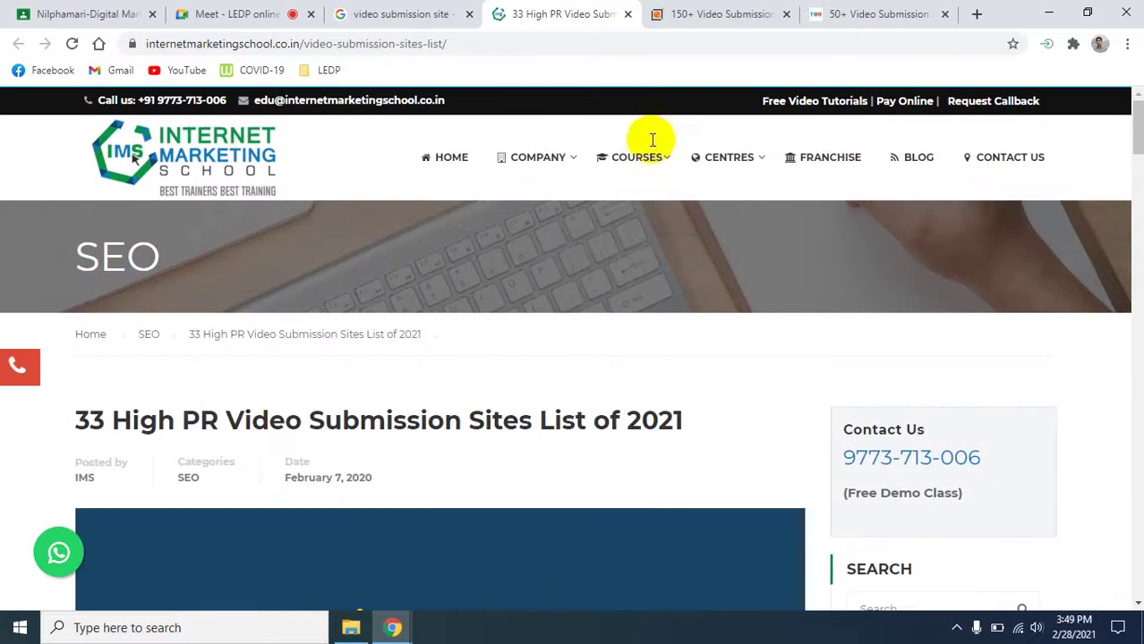
# Step: Glance at the 150+ Video Submission Sites list, then return to the search results
pyautogui.click(670, 16)
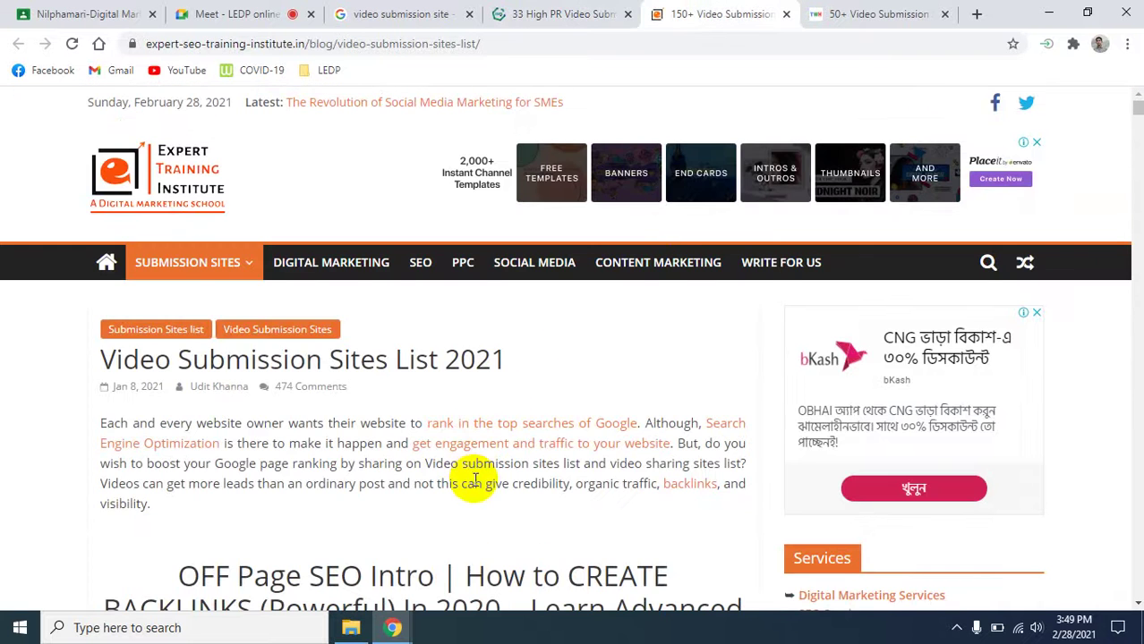
pyautogui.scroll(-3, 483, 465)
pyautogui.scroll(4, 489, 466)
pyautogui.click(559, 13)
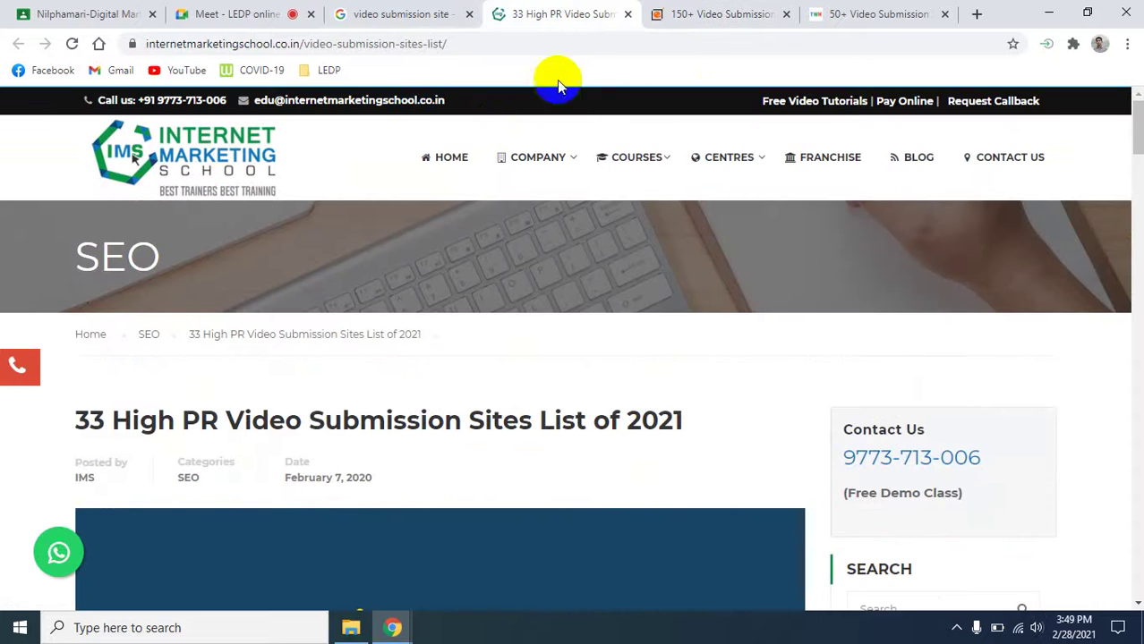
pyautogui.click(419, 8)
pyautogui.scroll(4, 306, 192)
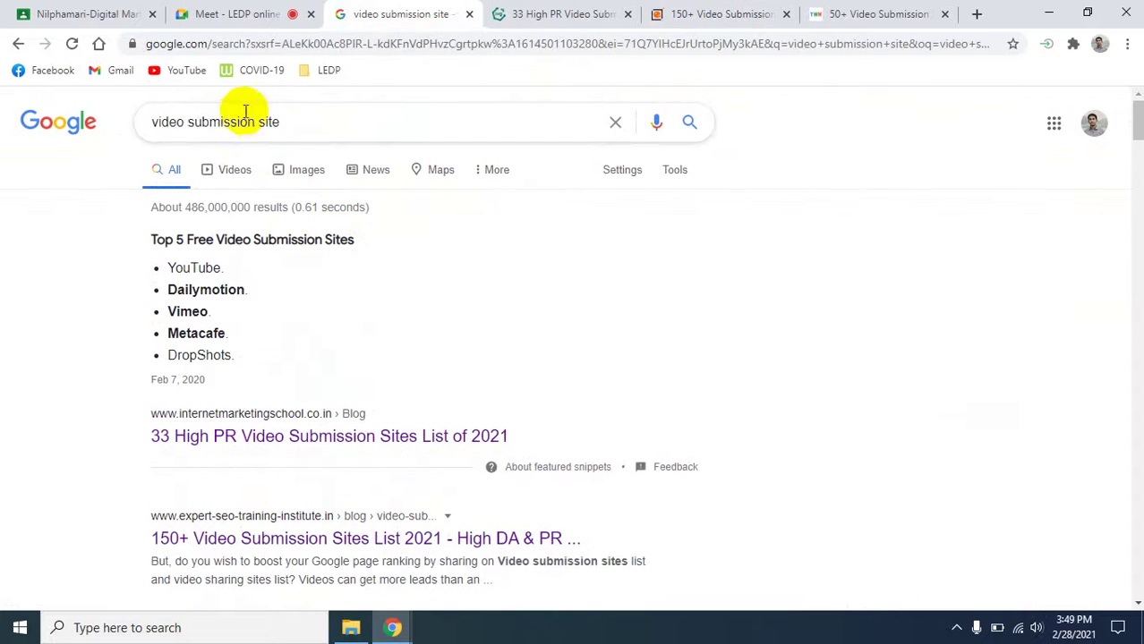
# Step: Search 'free video submission site' and open the Top 50+ Free list in a new tab
pyautogui.click(152, 122)
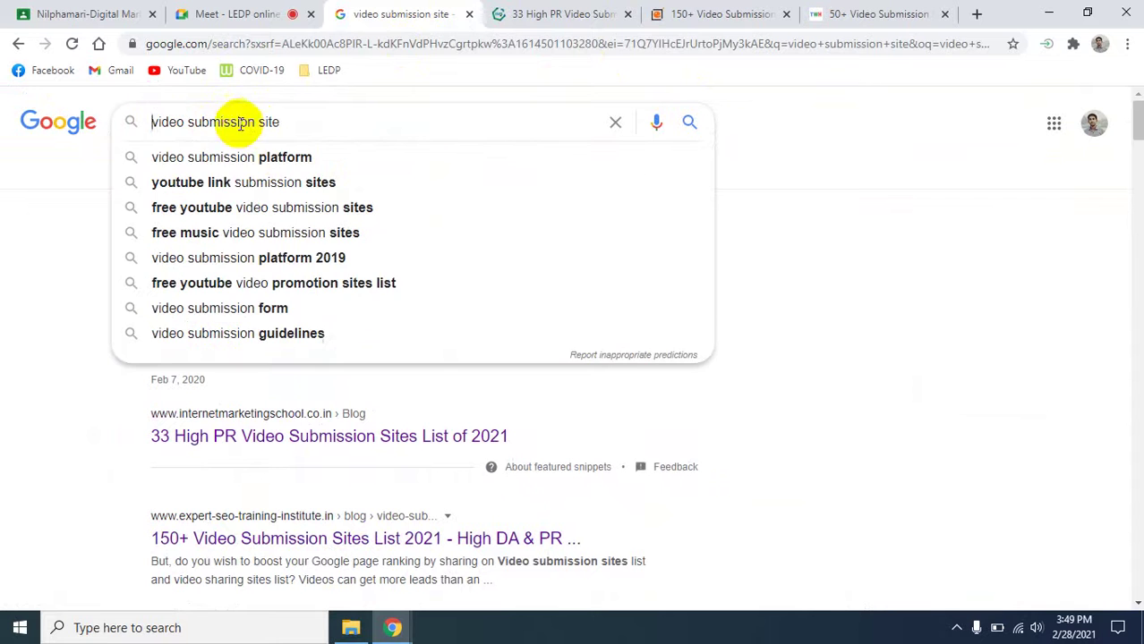
pyautogui.write('free')
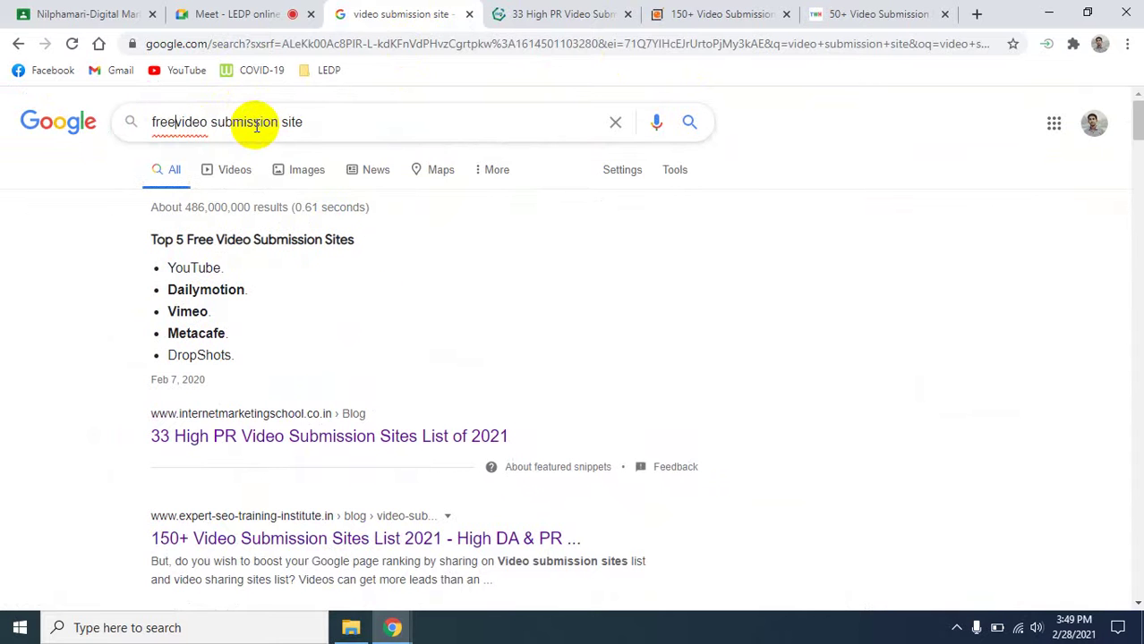
pyautogui.press('Return')
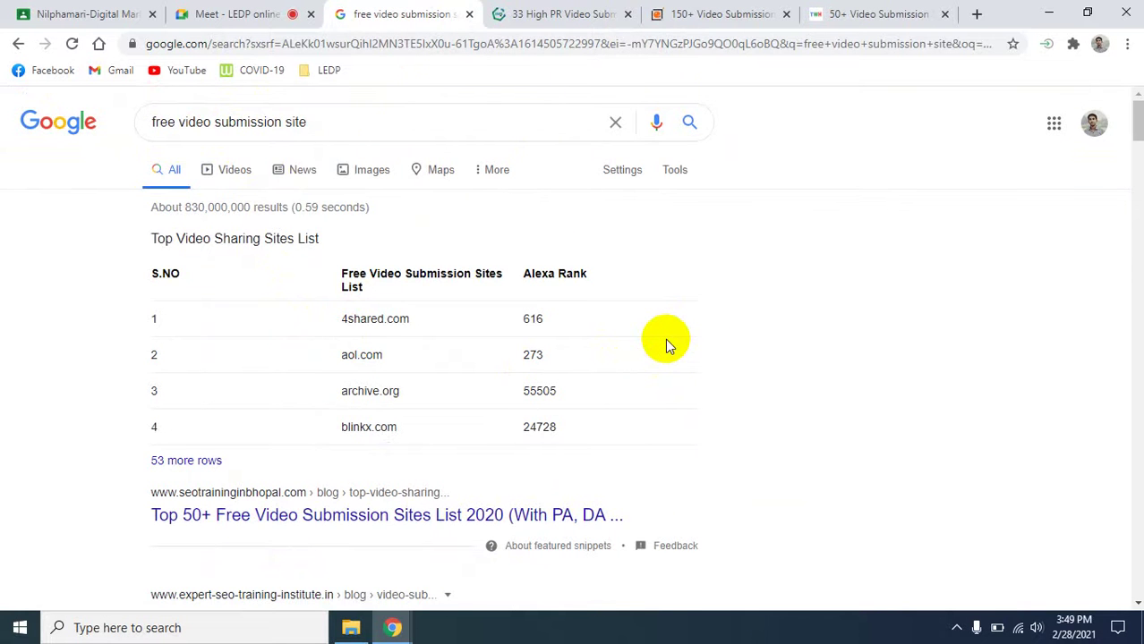
pyautogui.scroll(-2, 665, 338)
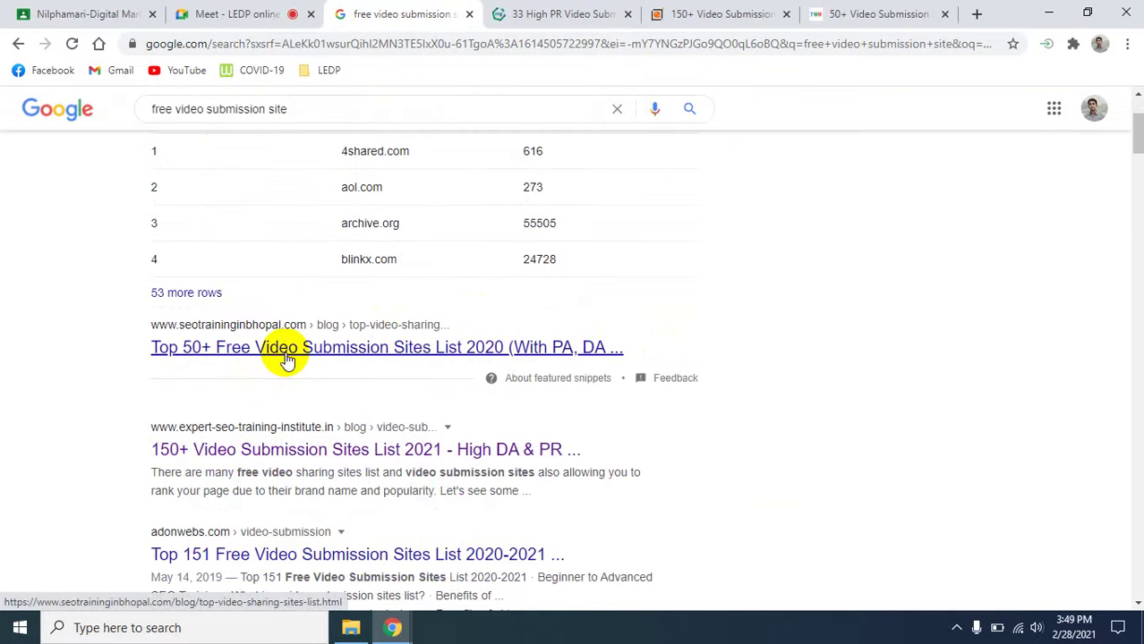
pyautogui.rightClick(286, 358)
pyautogui.click(324, 364)
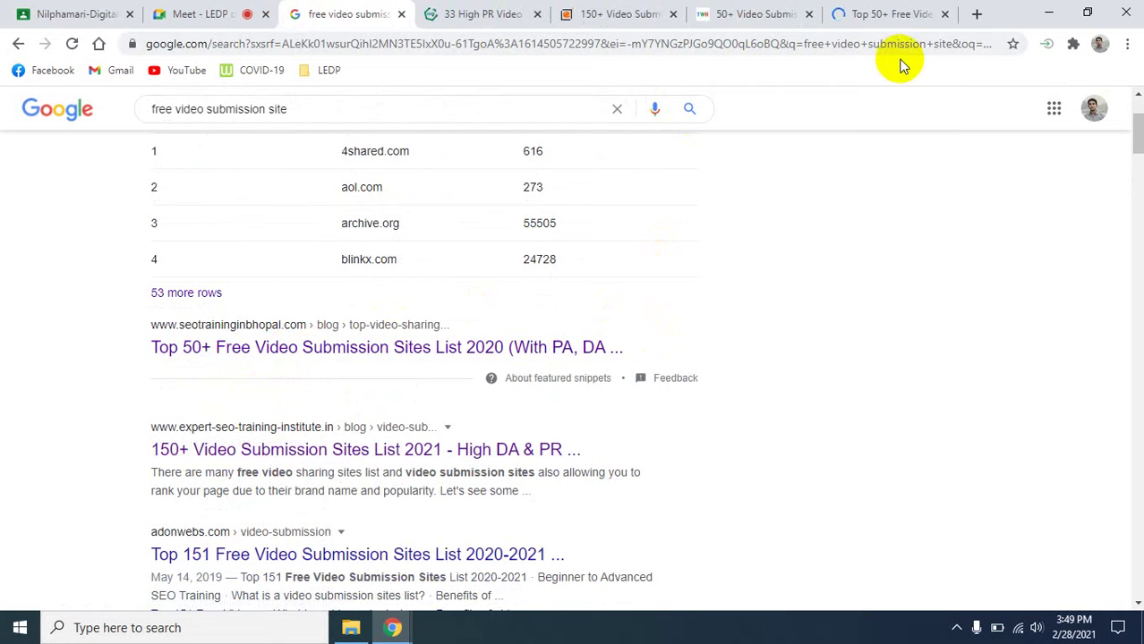
# Step: Mute the microphone in the LEDP meeting, then skim the 50+, Top 50+ and 33 High PR tabs
pyautogui.click(216, 15)
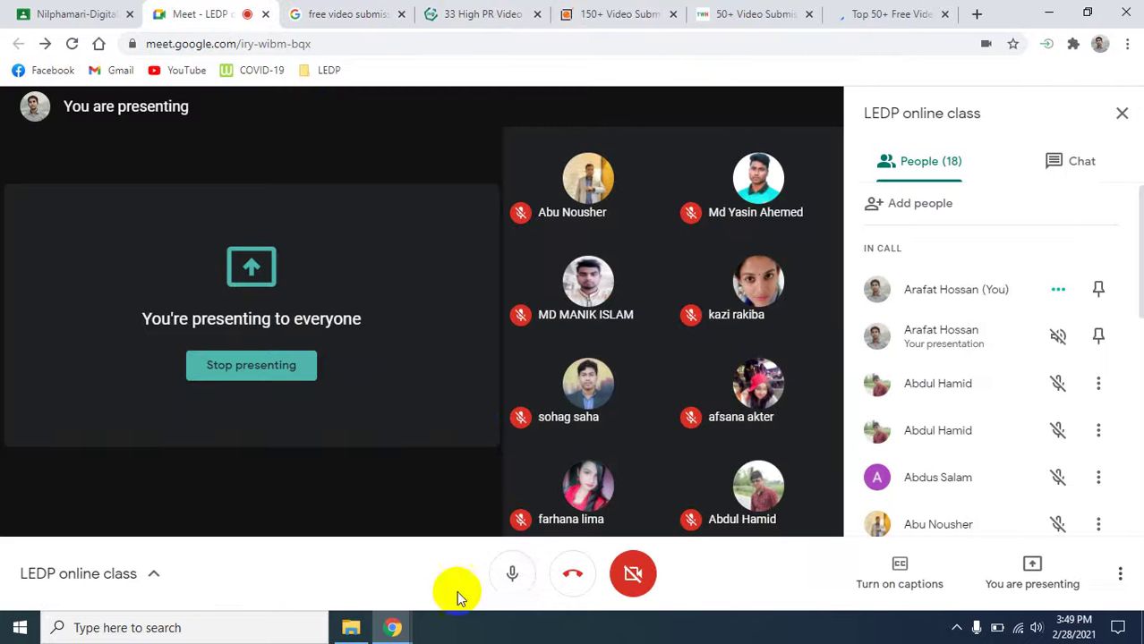
pyautogui.click(511, 586)
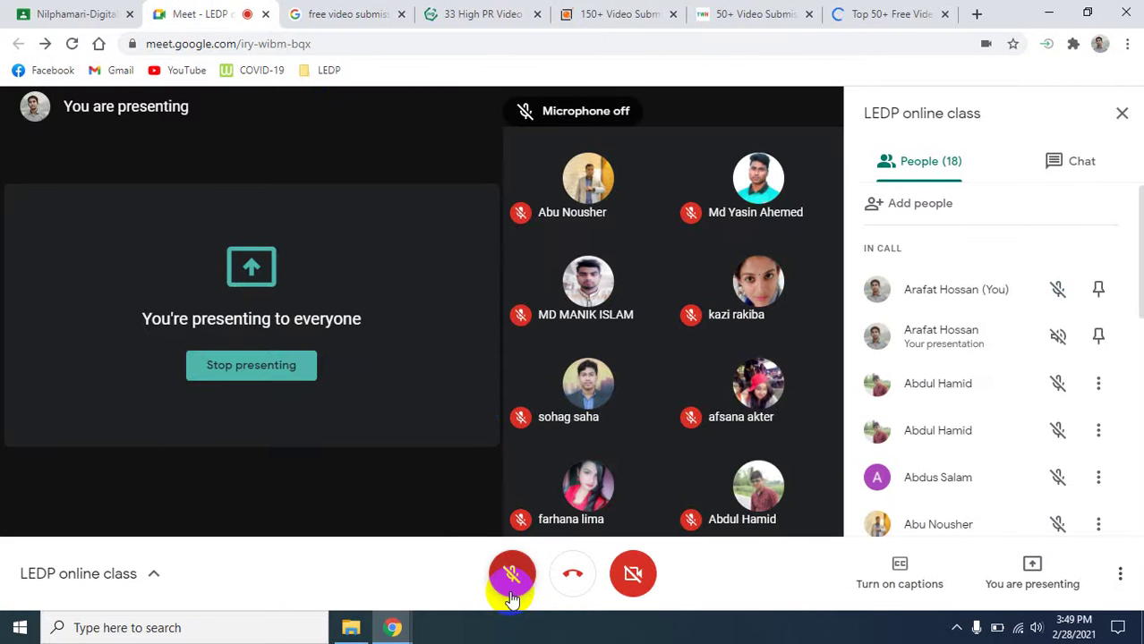
pyautogui.hotkey('ctrl', '6')
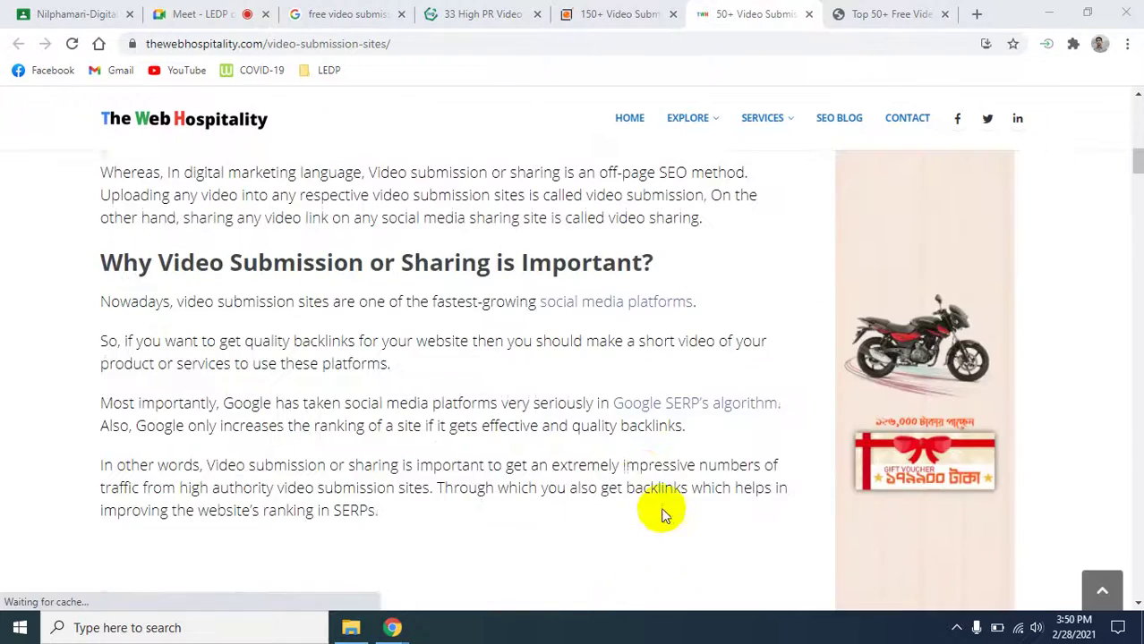
pyautogui.scroll(-15, 649, 461)
pyautogui.scroll(-10, 648, 464)
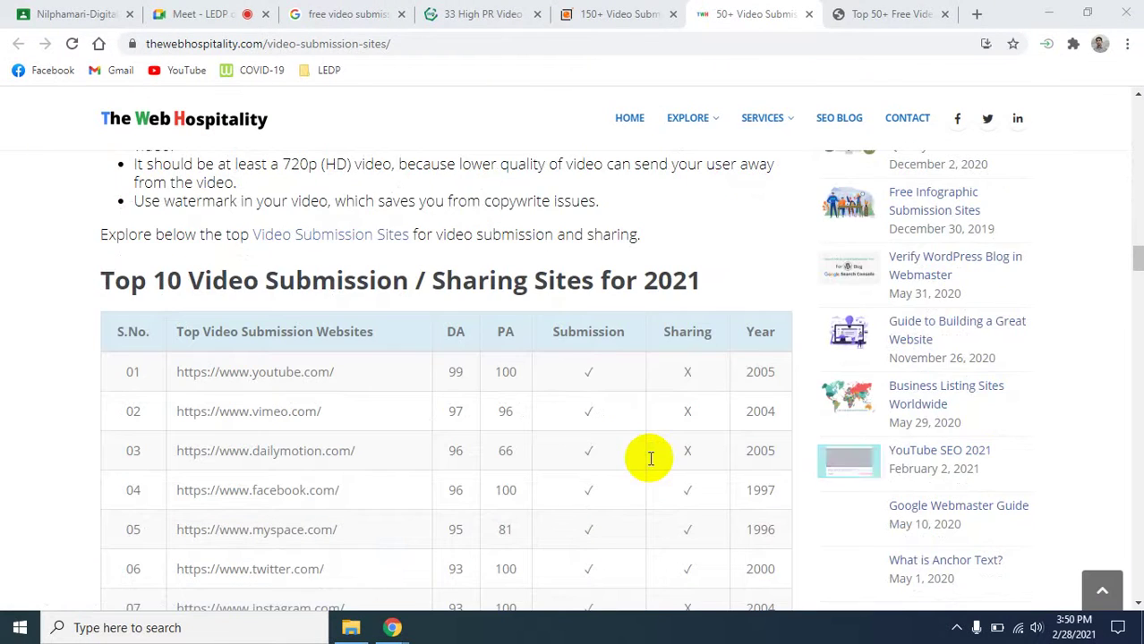
pyautogui.click(827, 11)
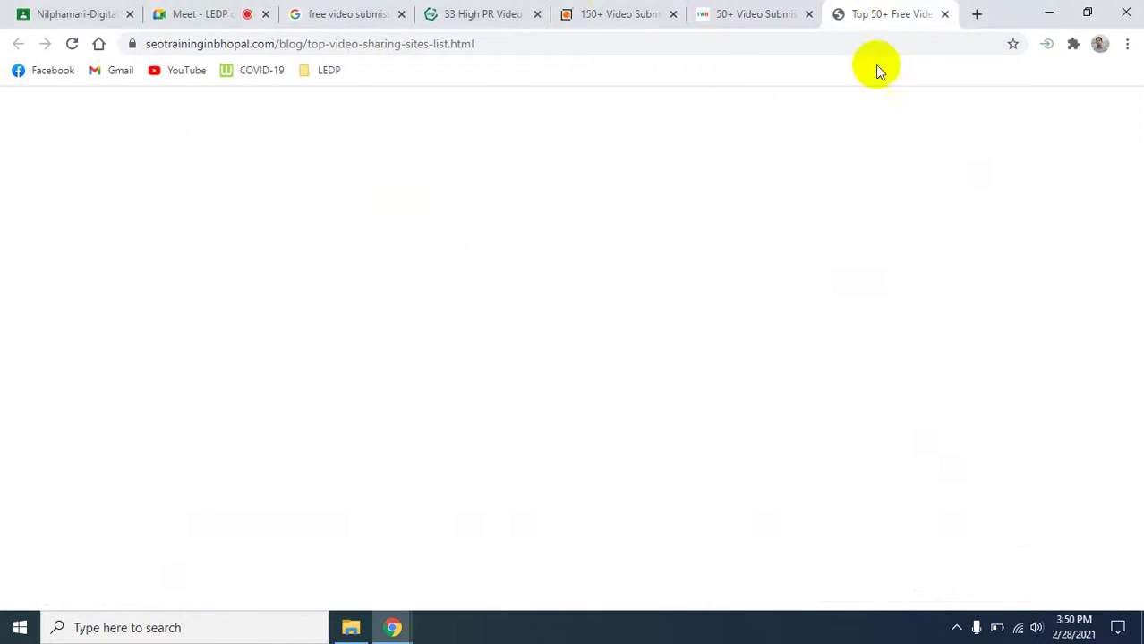
pyautogui.click(603, 13)
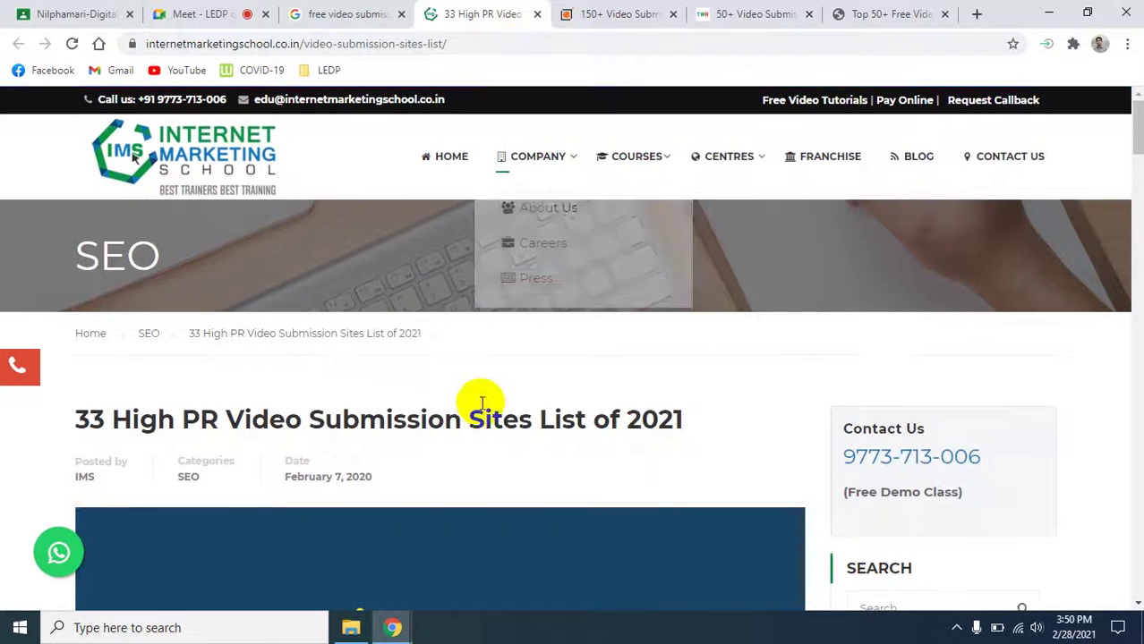
pyautogui.scroll(-15, 510, 429)
# Step: Open the Top 50+ Free Video result again in a new tab
pyautogui.click(336, 14)
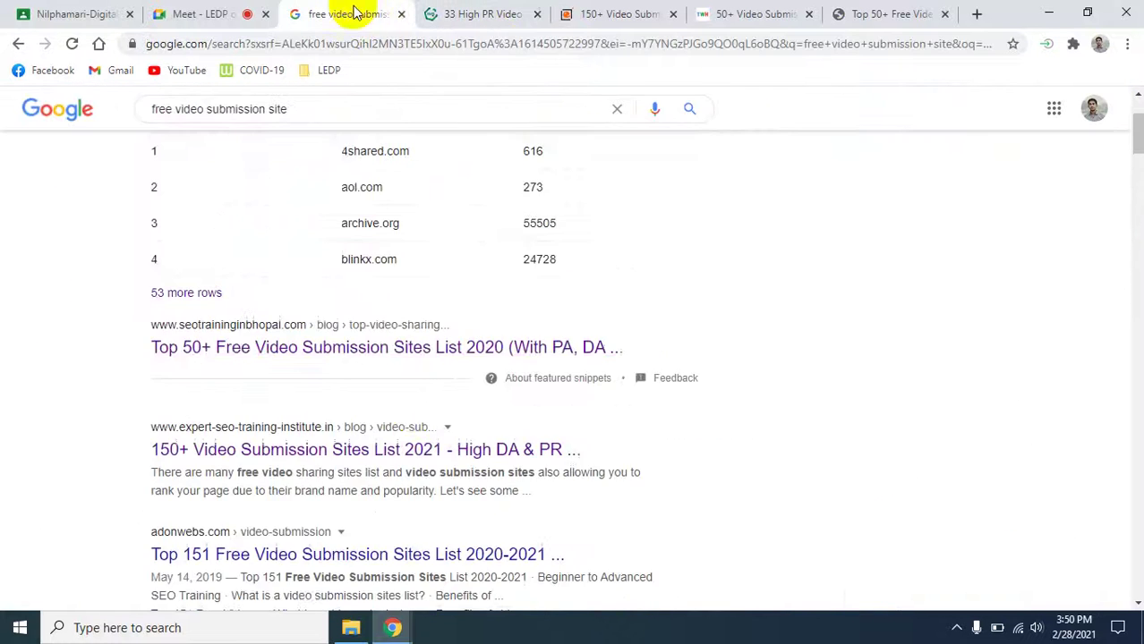
pyautogui.scroll(-1, 358, 322)
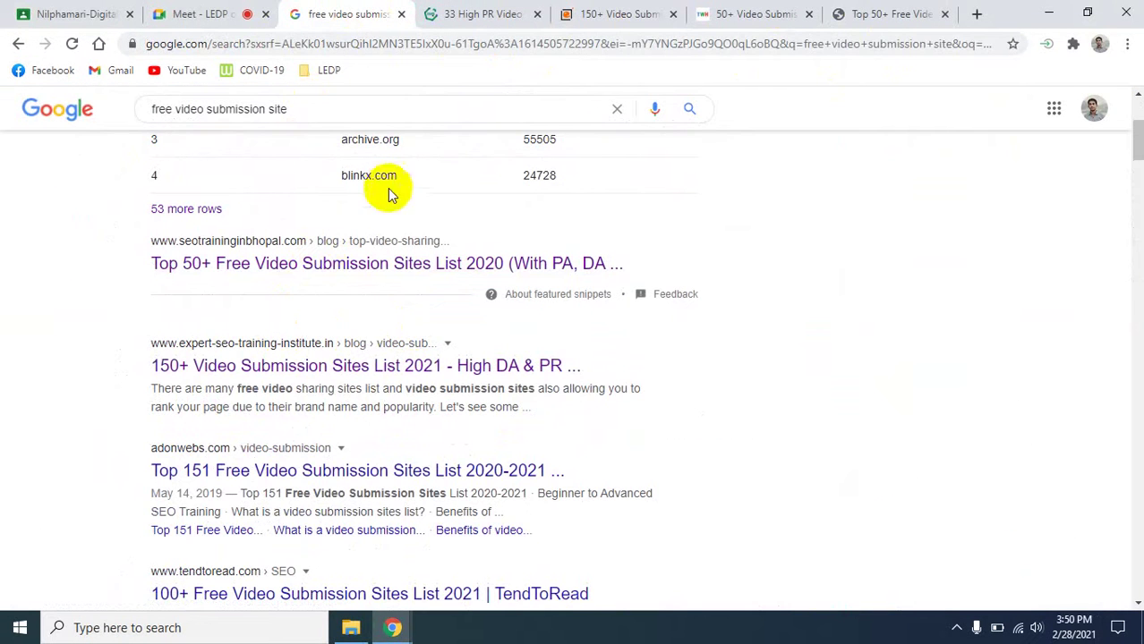
pyautogui.rightClick(338, 267)
pyautogui.click(394, 281)
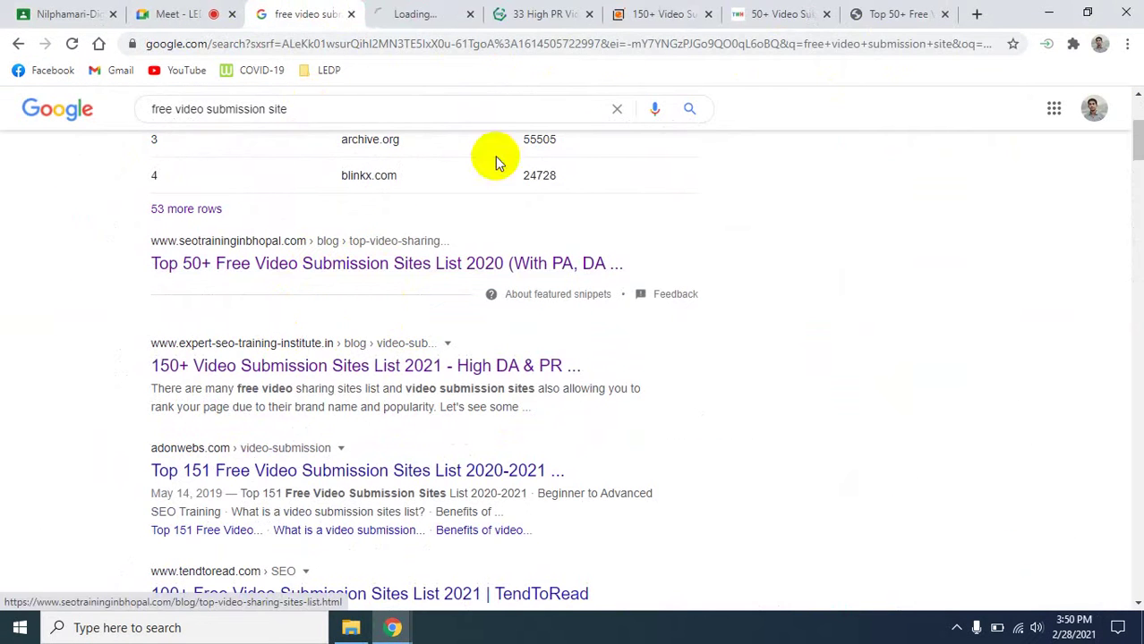
# Step: Close the 150+, 50+, older Top 50+ and 33 High PR tabs, keeping the fresh Top 50+ tab
pyautogui.click(707, 15)
pyautogui.click(706, 14)
pyautogui.click(705, 16)
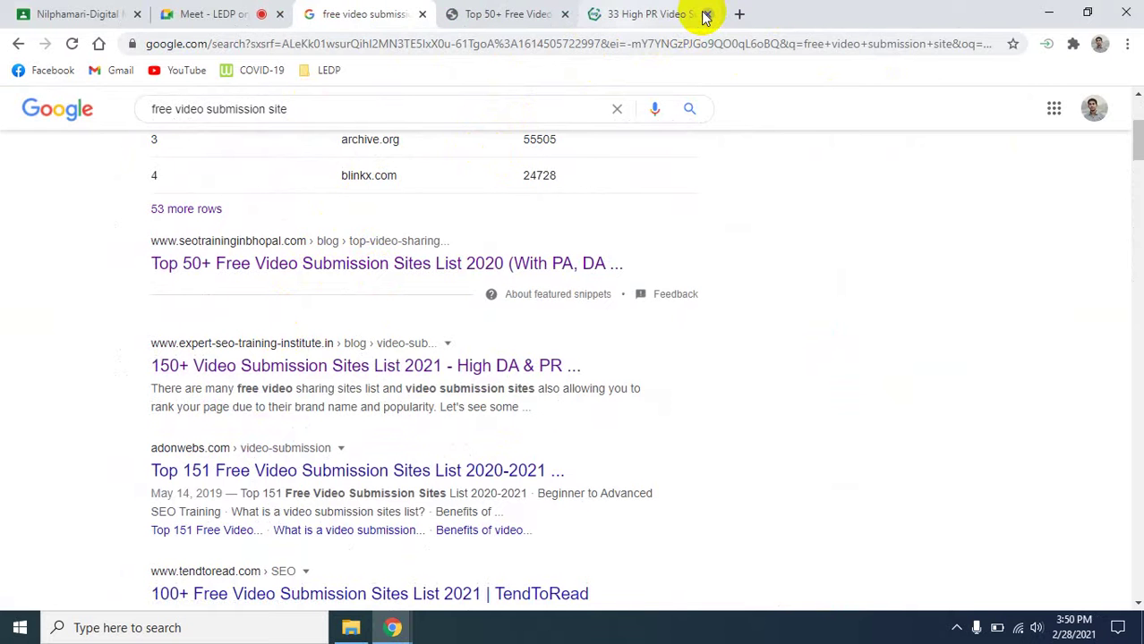
pyautogui.click(702, 14)
pyautogui.click(667, 14)
# Step: Review the Top 50+ sites table, then type 'funny video' into a new tab
pyautogui.scroll(-8, 552, 392)
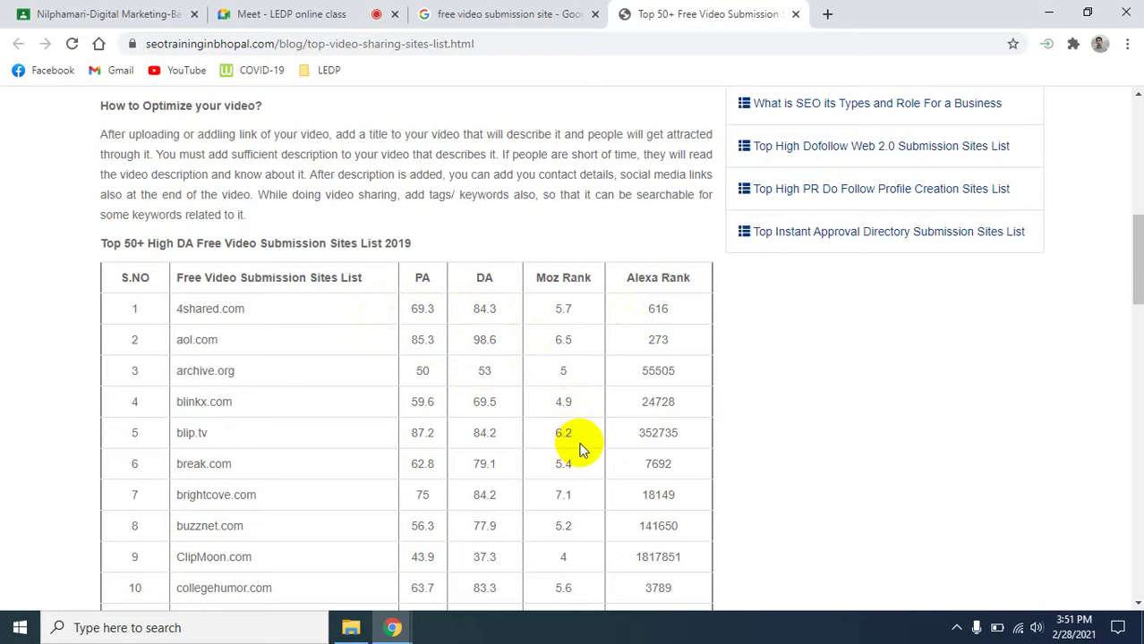
pyautogui.scroll(-4, 579, 447)
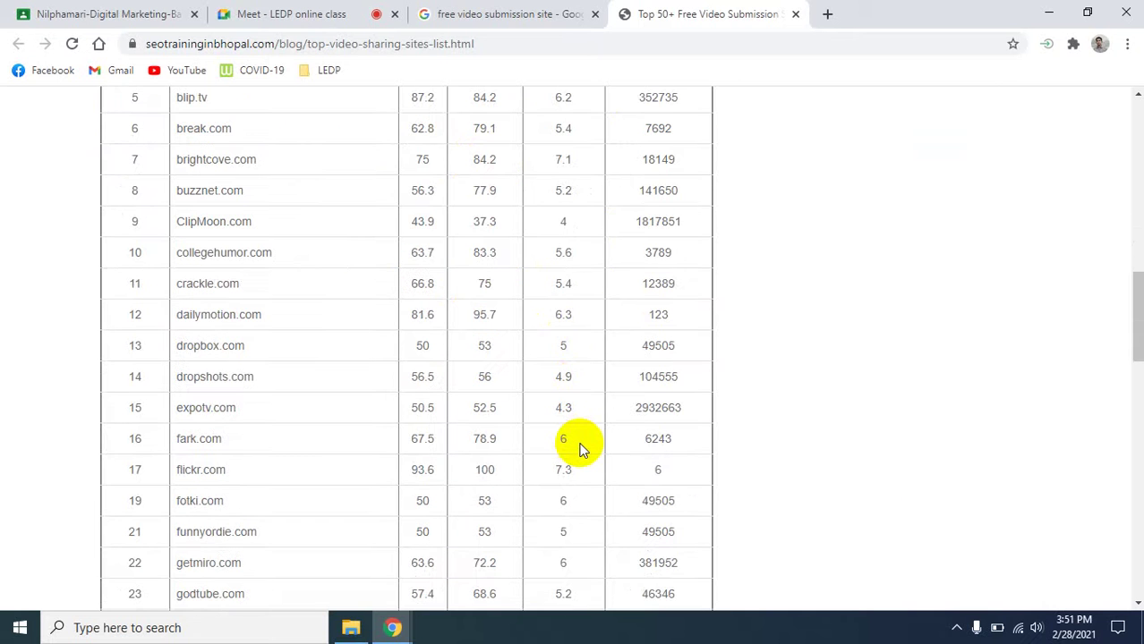
pyautogui.scroll(5, 579, 447)
pyautogui.scroll(-1, 313, 455)
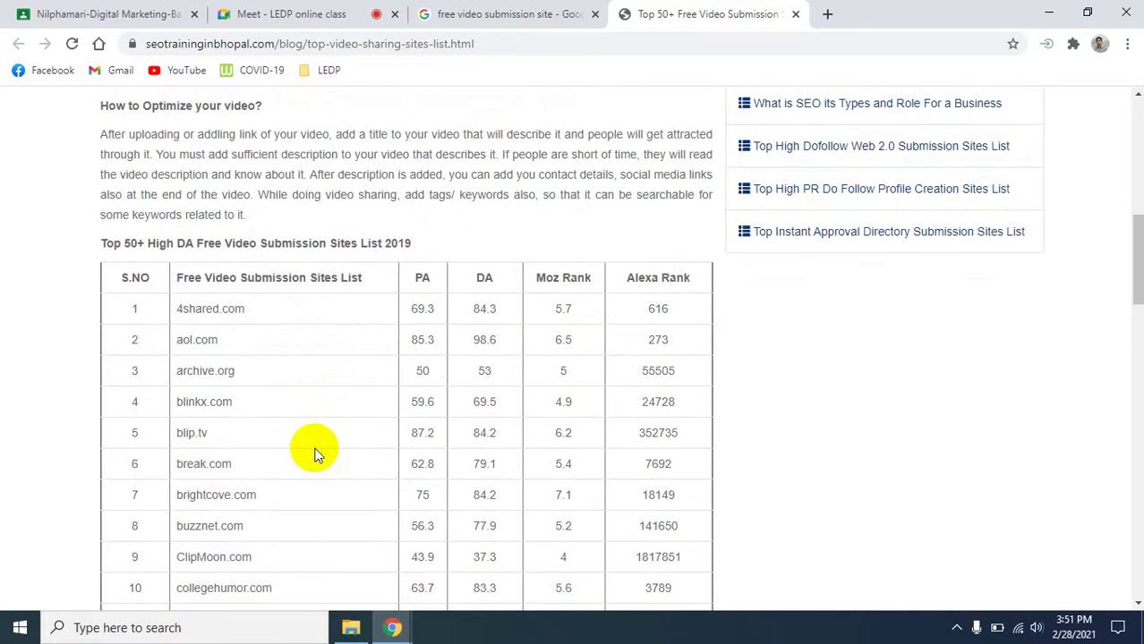
pyautogui.scroll(-2, 313, 455)
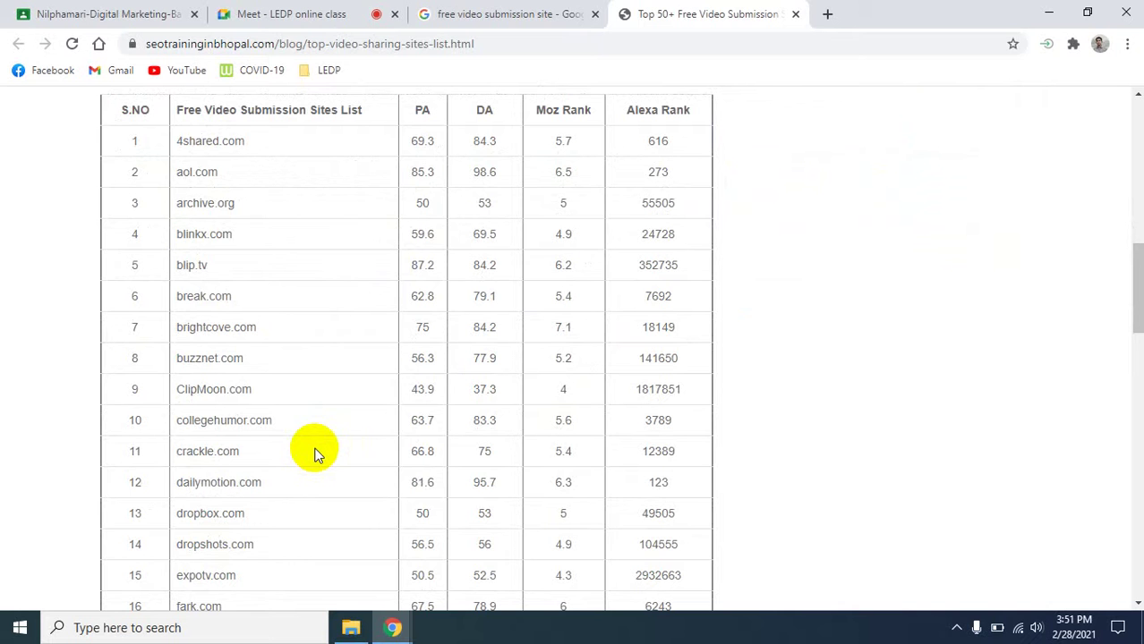
pyautogui.scroll(6, 315, 452)
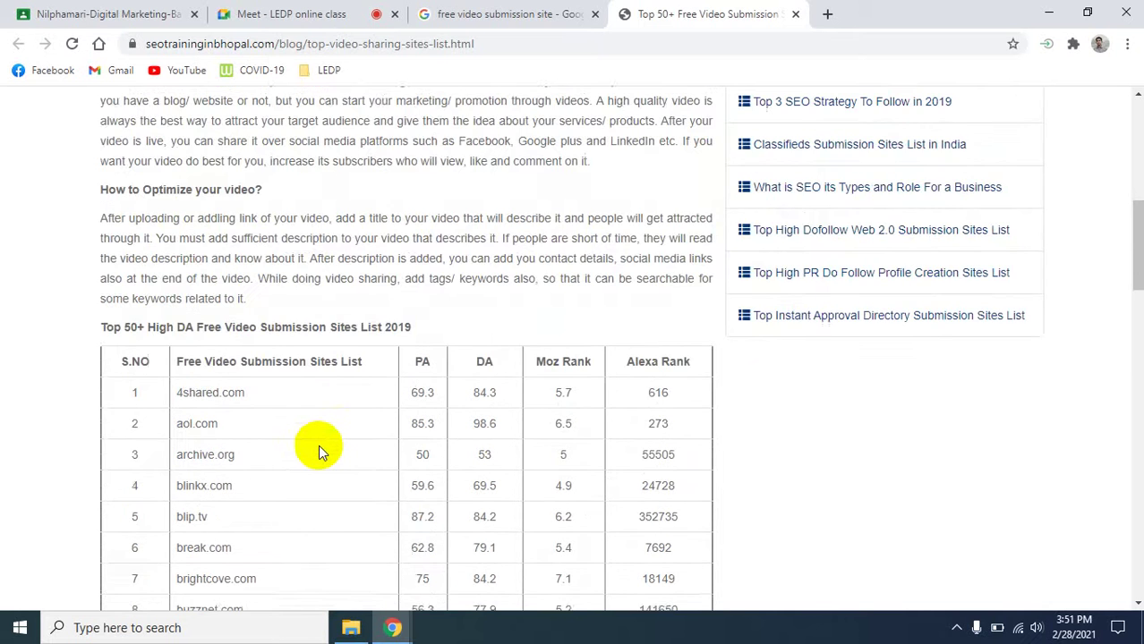
pyautogui.click(825, 15)
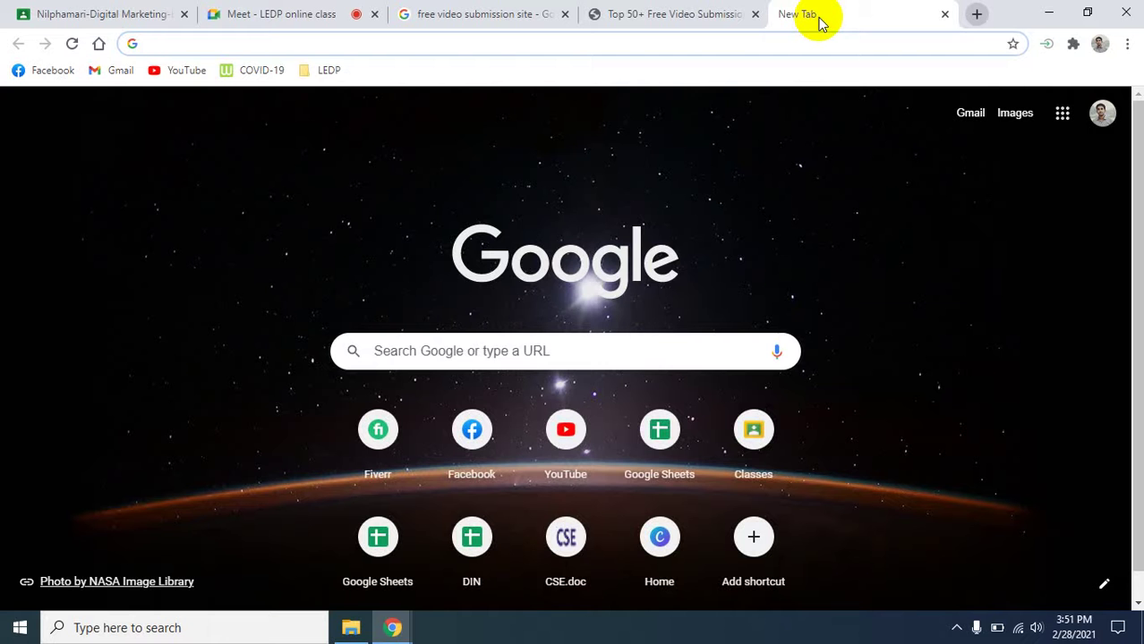
pyautogui.write('funny ')
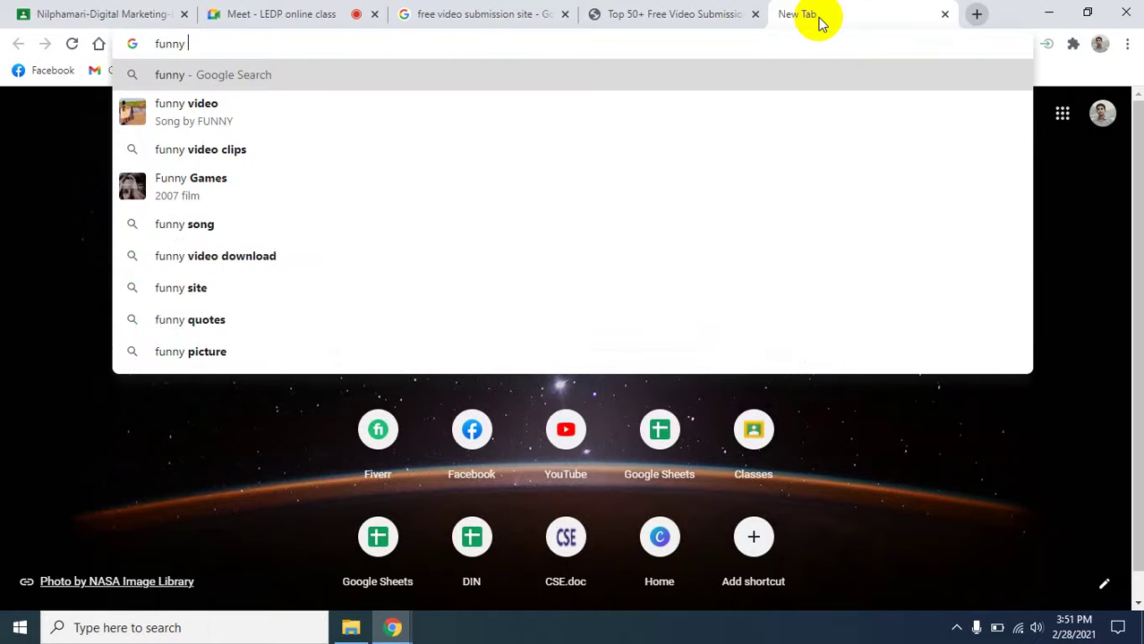
pyautogui.write('video')
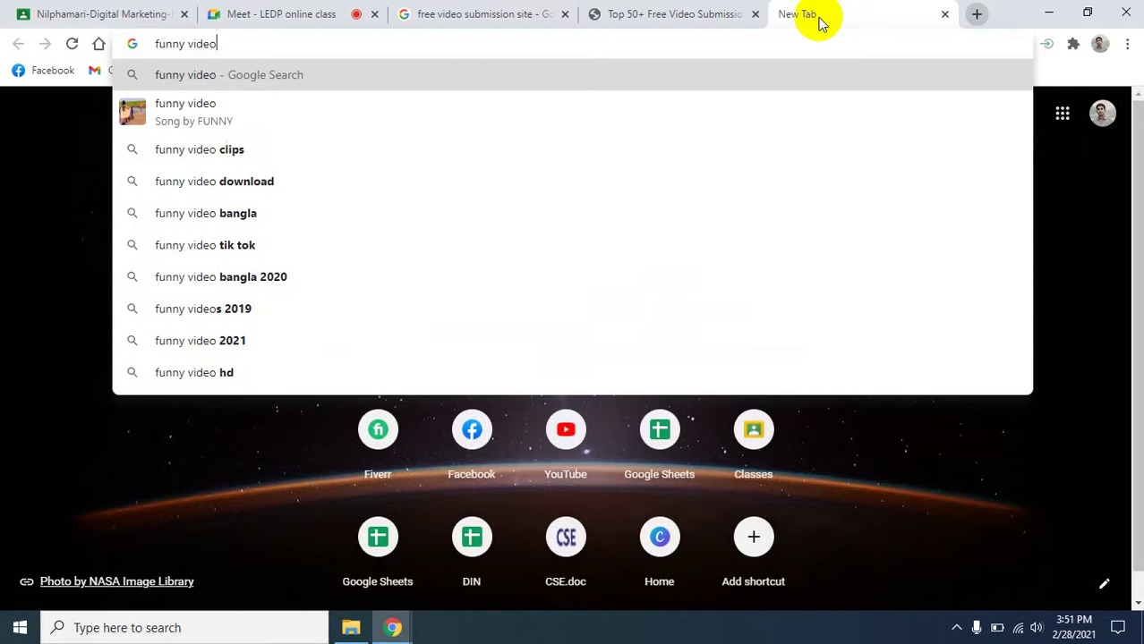
# Step: Search Google for 'funny video' and filter to Videos, browsing the YouTube compilations
pyautogui.press('Return')
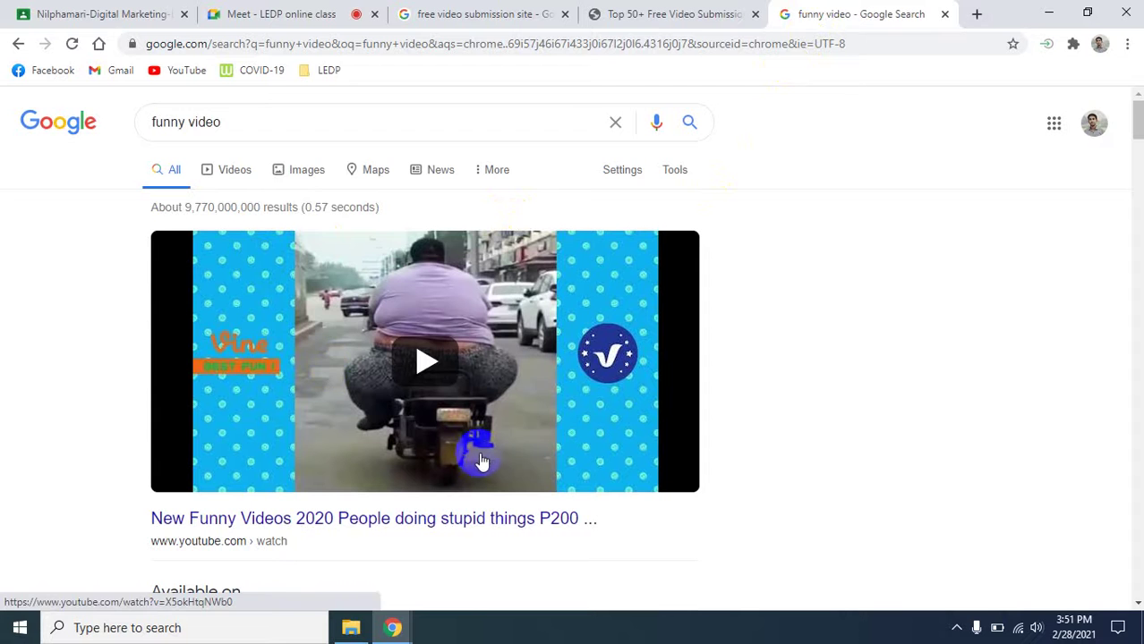
pyautogui.scroll(-3, 488, 445)
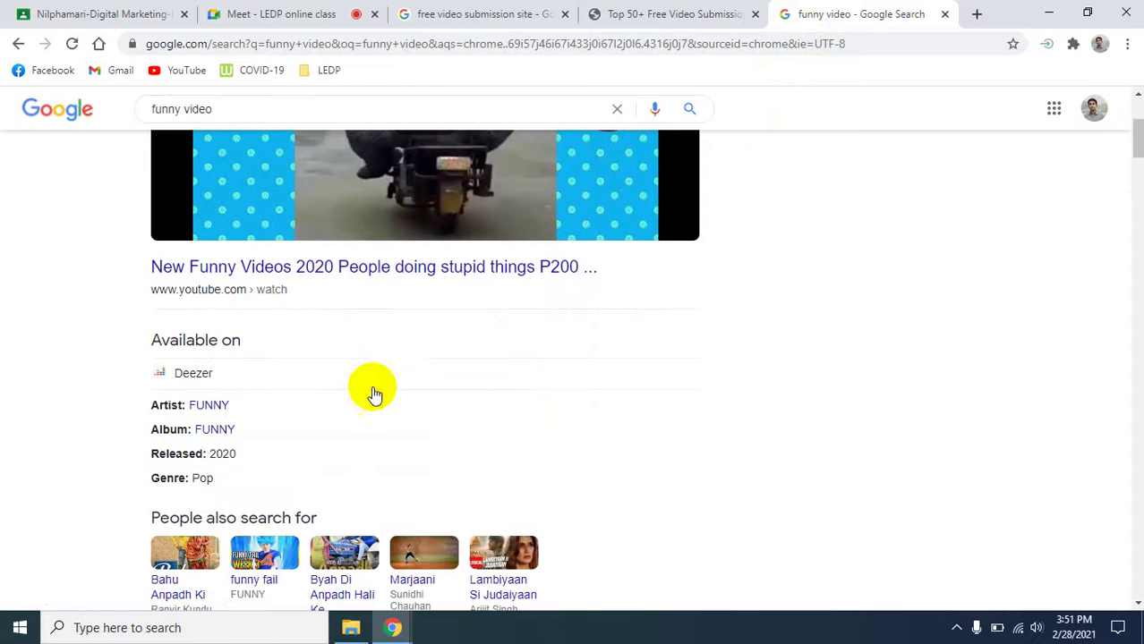
pyautogui.scroll(-4, 575, 349)
pyautogui.scroll(-4, 576, 351)
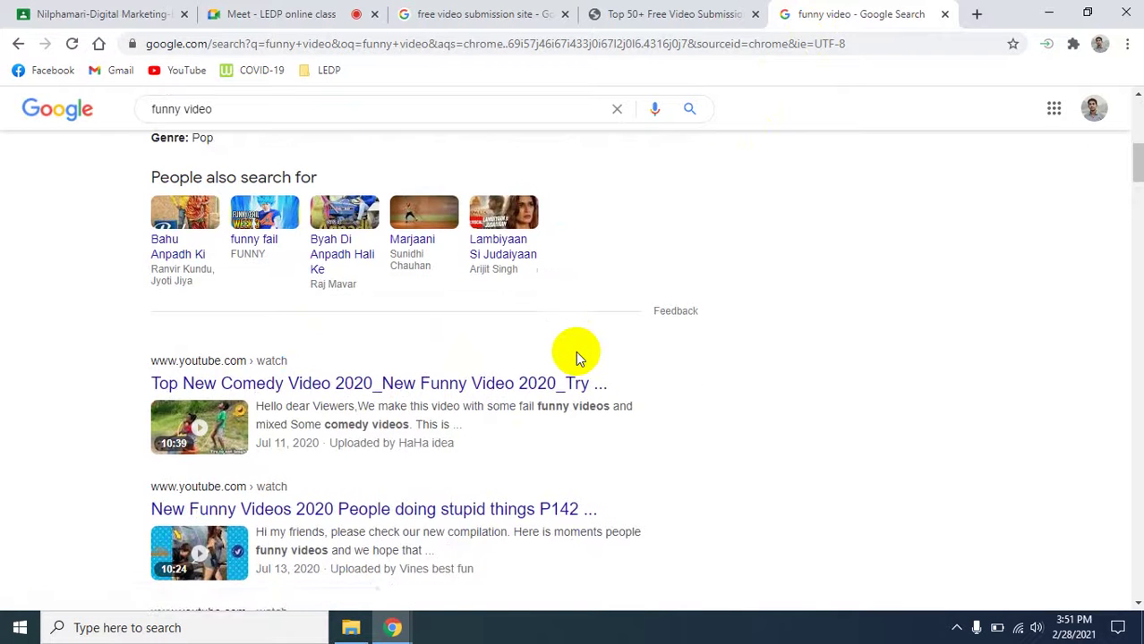
pyautogui.scroll(10, 577, 353)
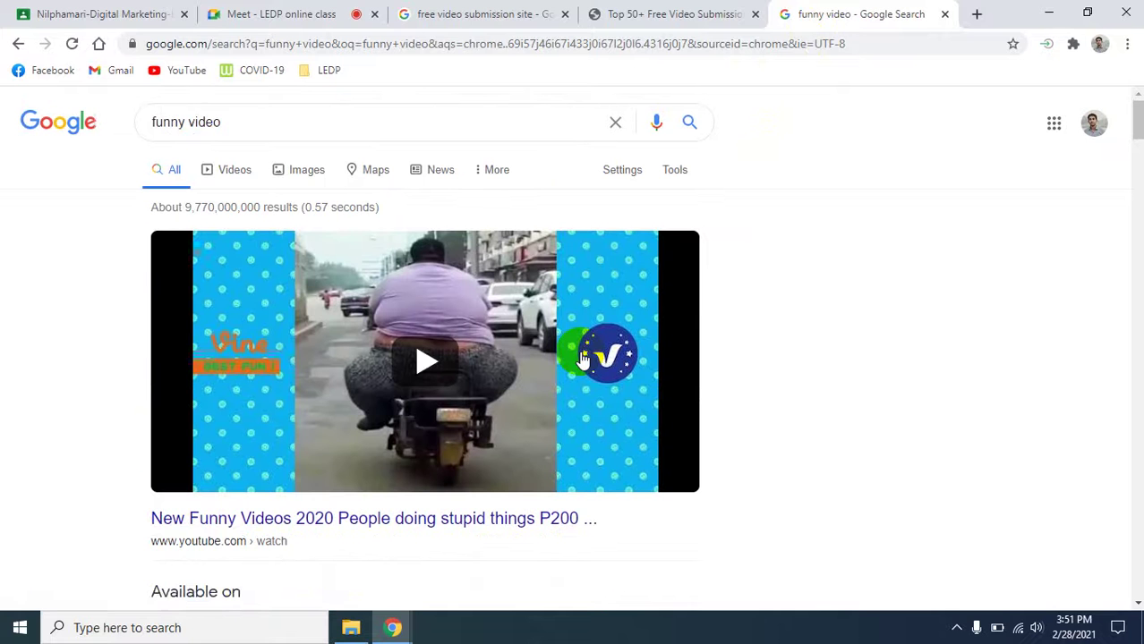
pyautogui.click(237, 184)
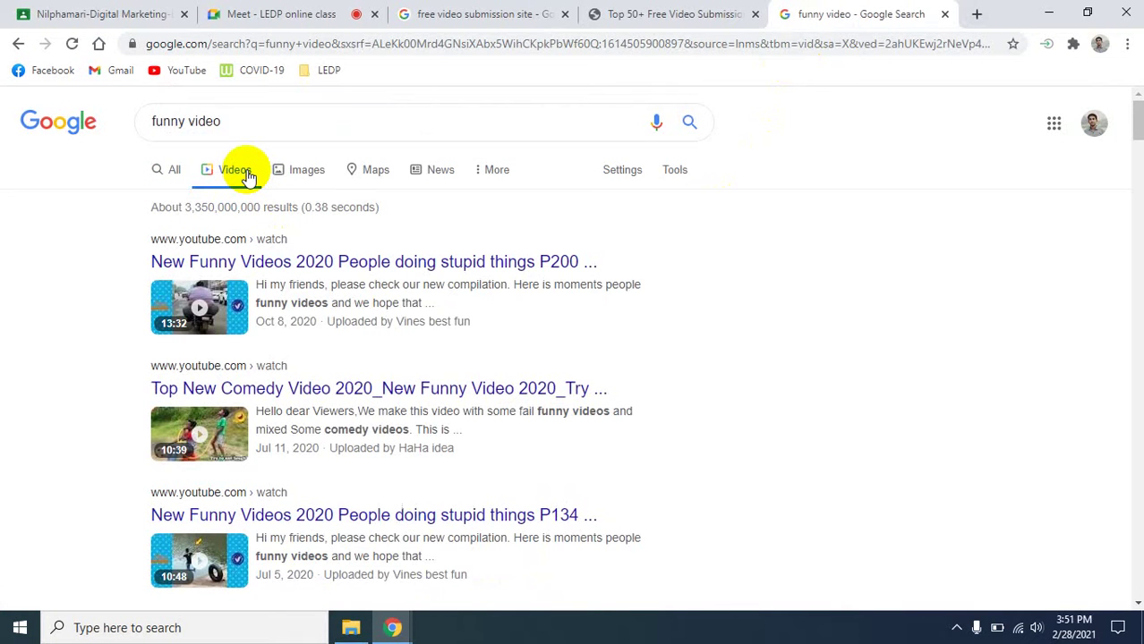
pyautogui.scroll(-10, 408, 301)
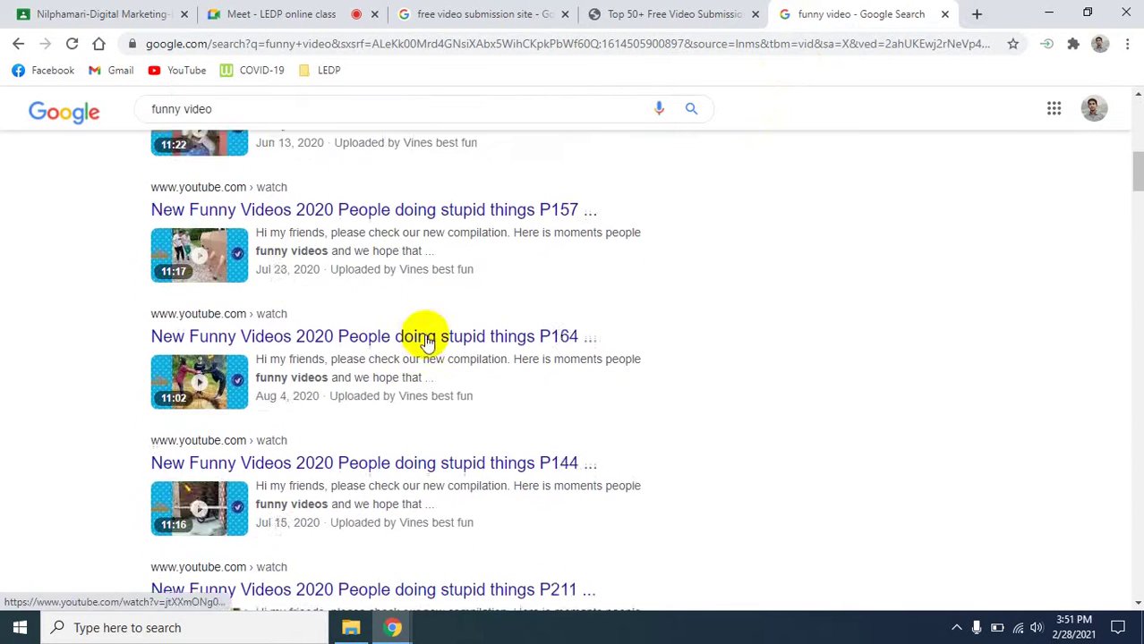
pyautogui.scroll(-2, 432, 348)
pyautogui.scroll(-3, 433, 350)
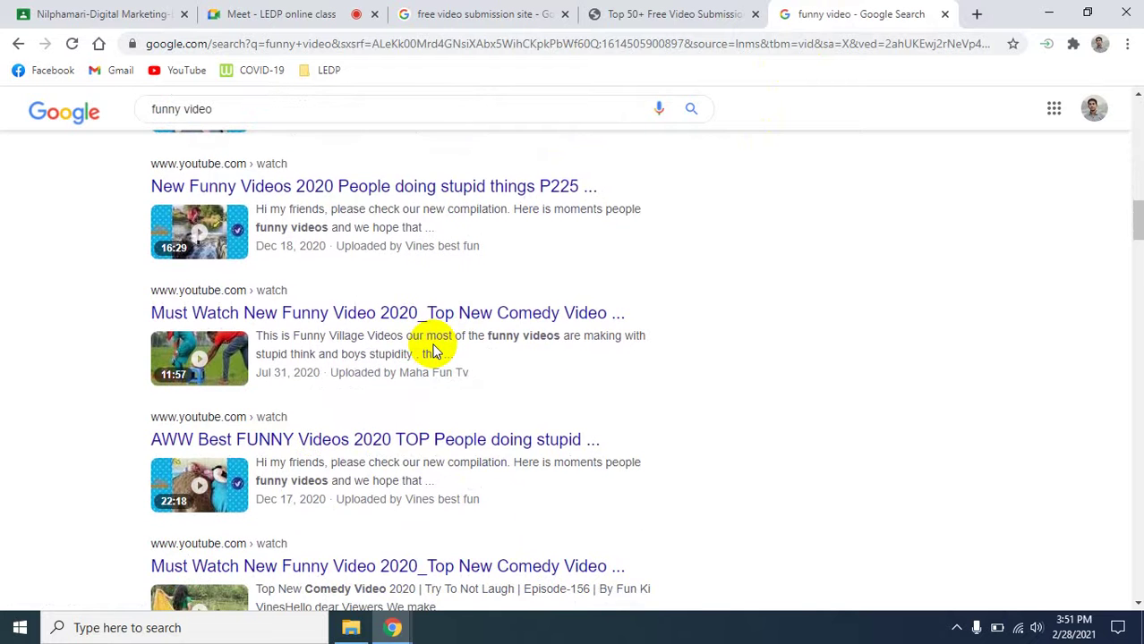
pyautogui.scroll(-3, 434, 352)
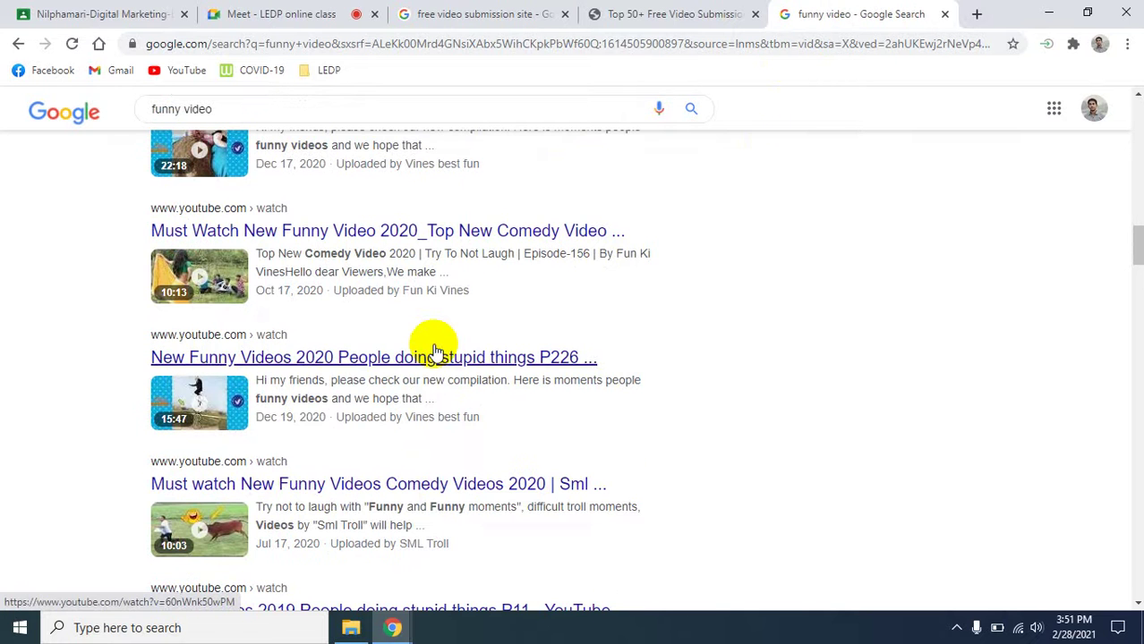
pyautogui.scroll(20, 435, 349)
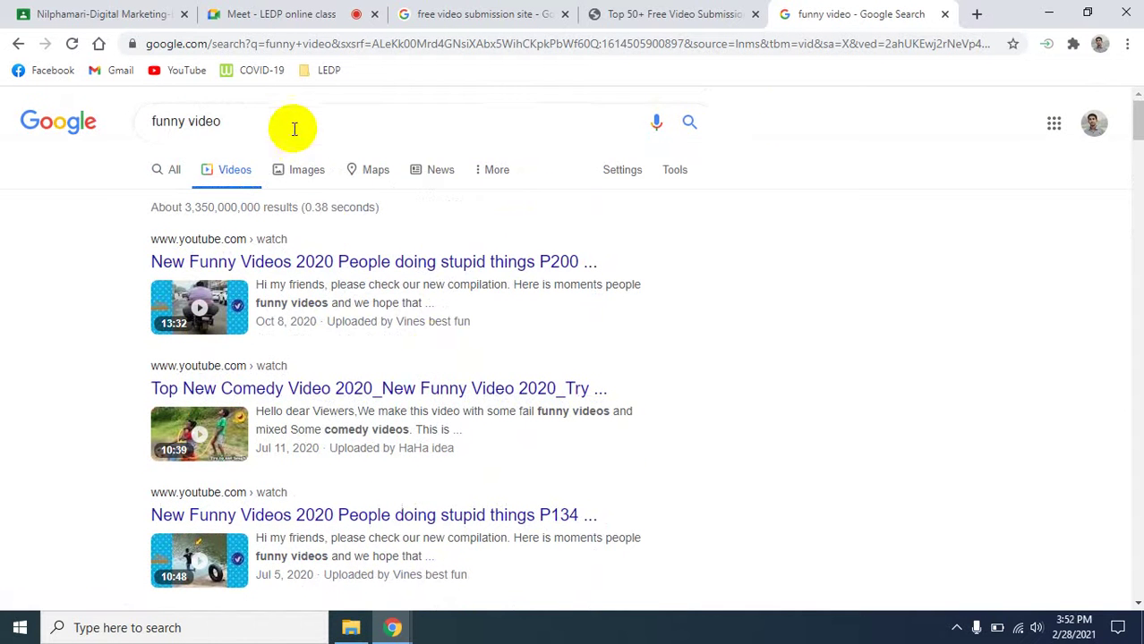
# Step: Refine the query to 'funny video dailymotion' and browse the Dailymotion clips listed
pyautogui.click(292, 123)
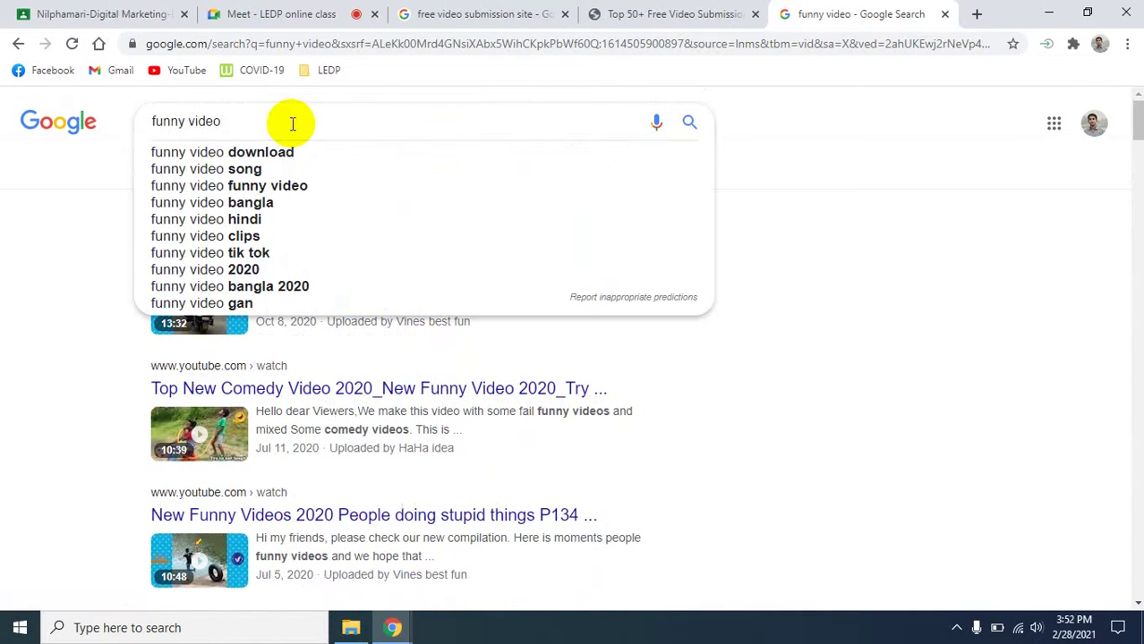
pyautogui.write('da')
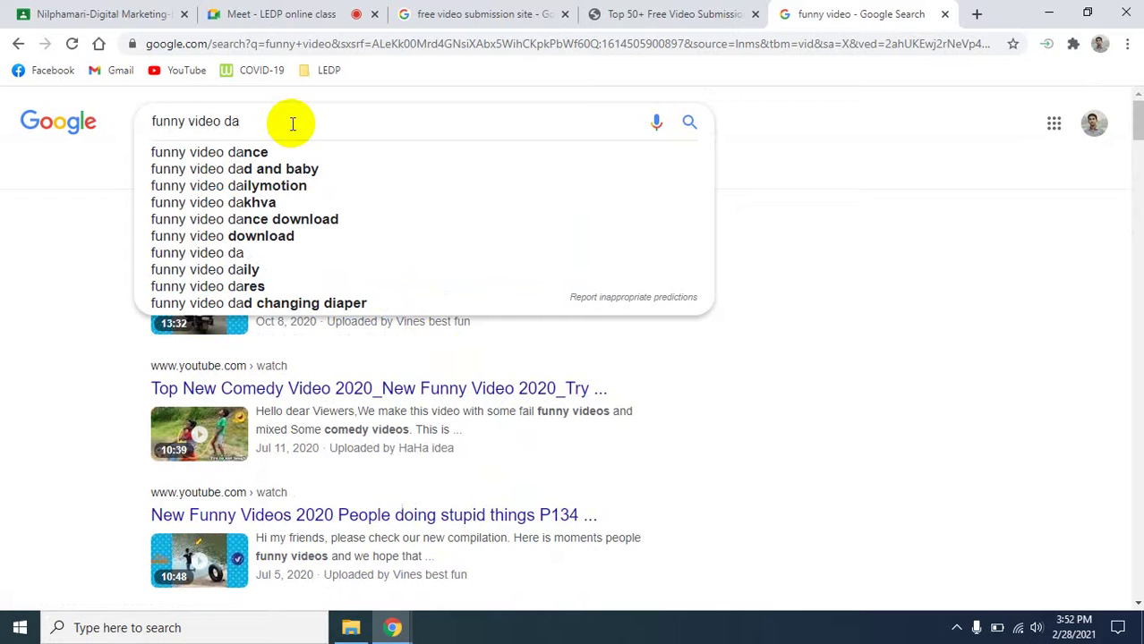
pyautogui.write('il')
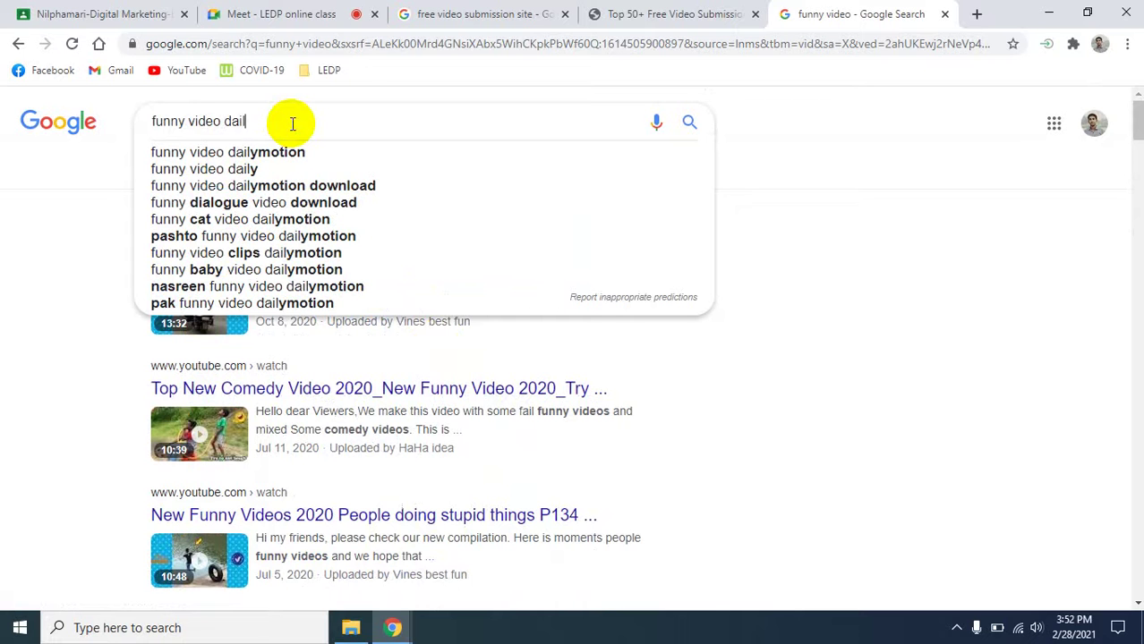
pyautogui.press('Down')
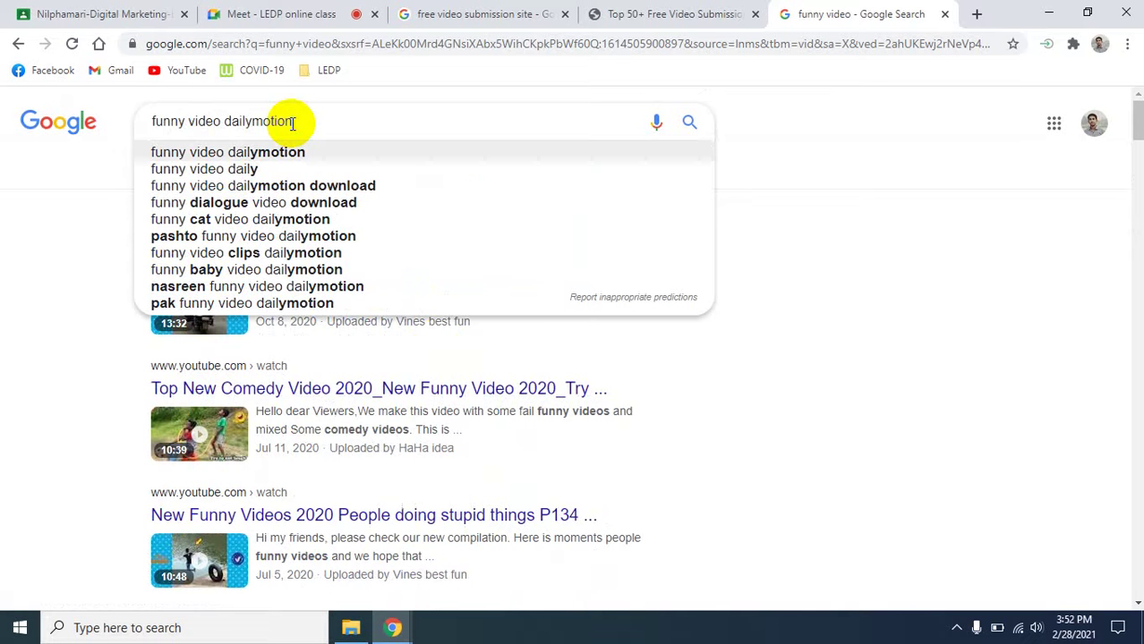
pyautogui.press('Return')
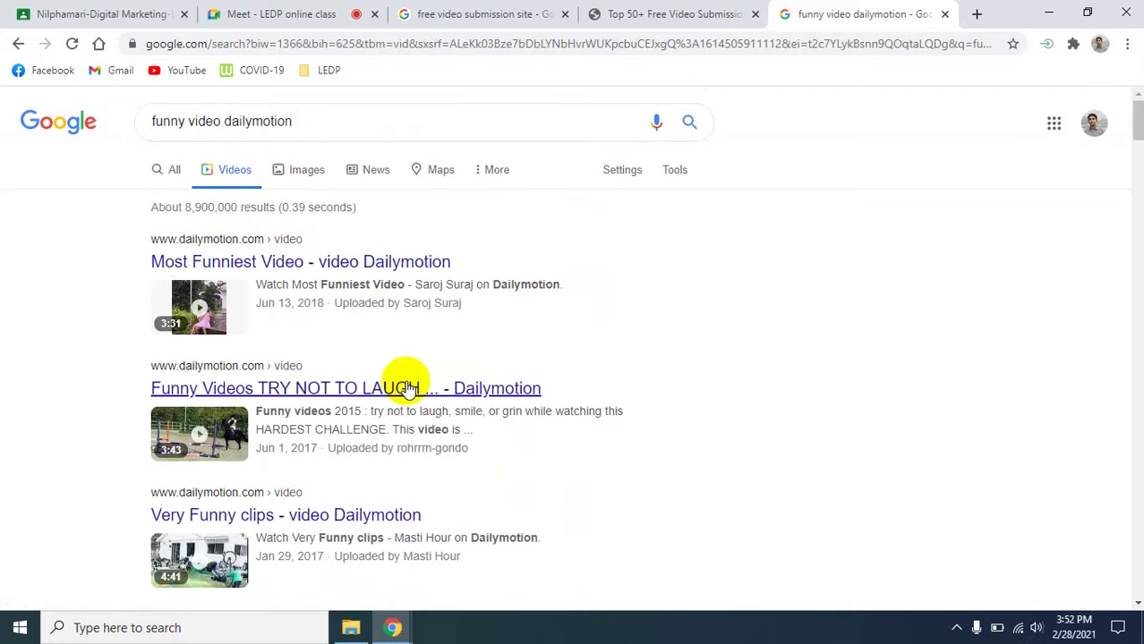
pyautogui.scroll(-2, 409, 380)
pyautogui.scroll(-5, 408, 385)
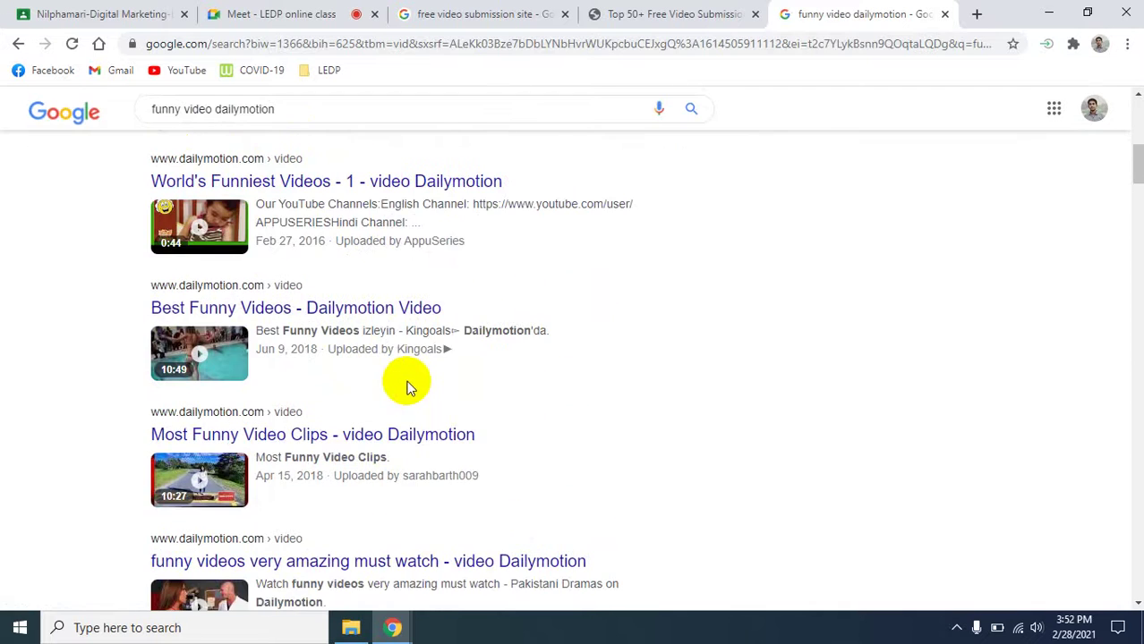
pyautogui.scroll(7, 408, 384)
pyautogui.scroll(-6, 586, 318)
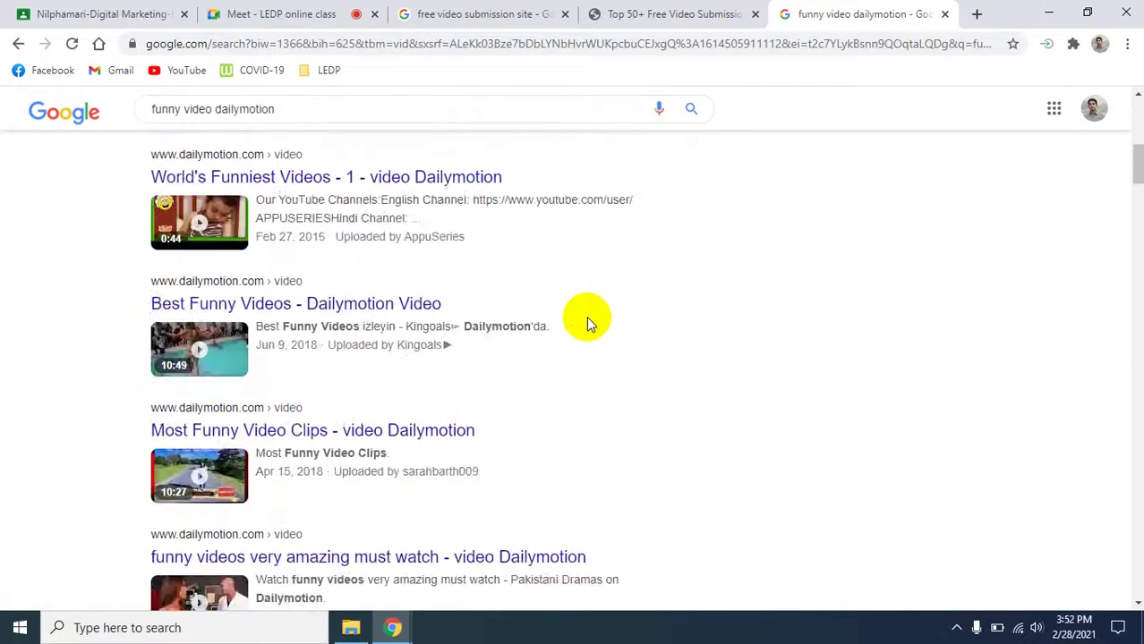
pyautogui.scroll(-15, 587, 317)
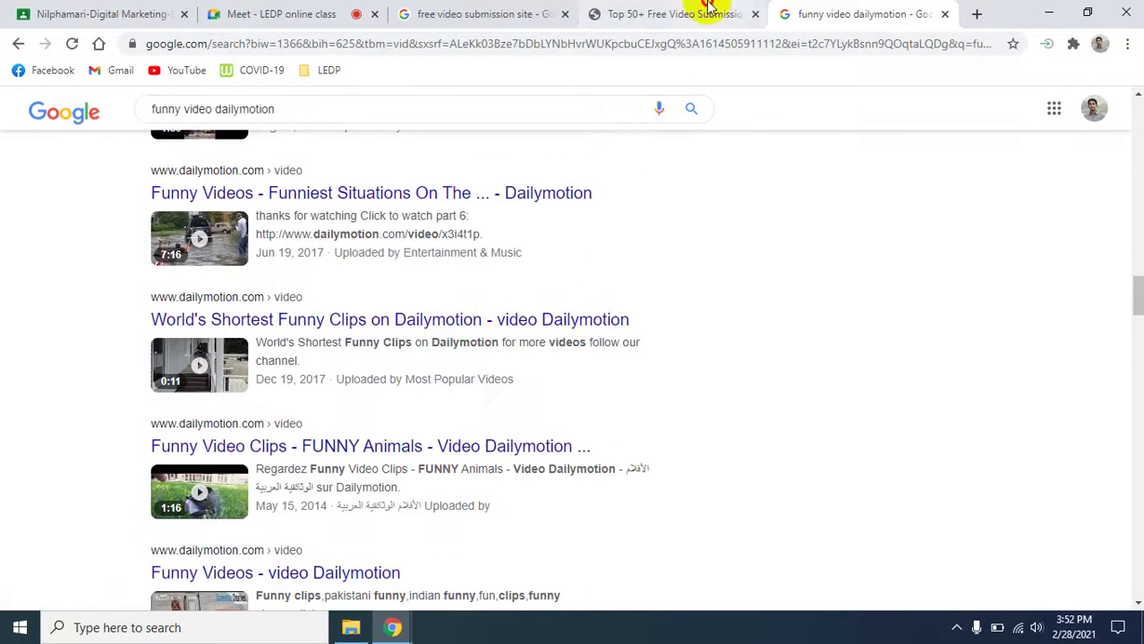
pyautogui.click(707, 8)
pyautogui.scroll(-6, 528, 452)
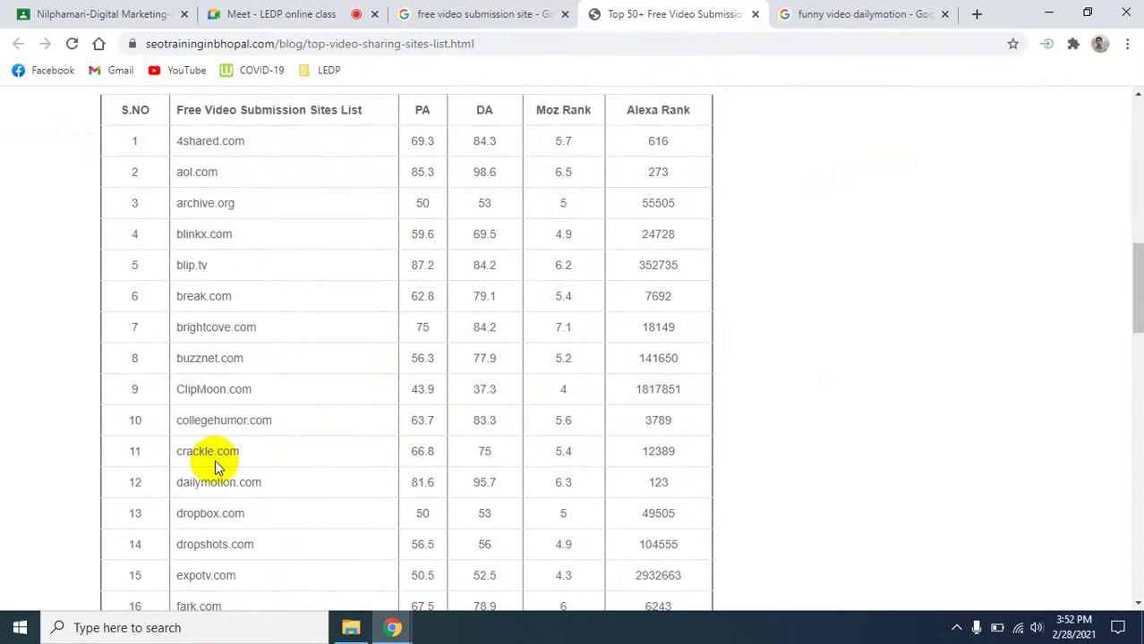
pyautogui.moveTo(170, 483); pyautogui.dragTo(296, 490)
pyautogui.click(311, 482)
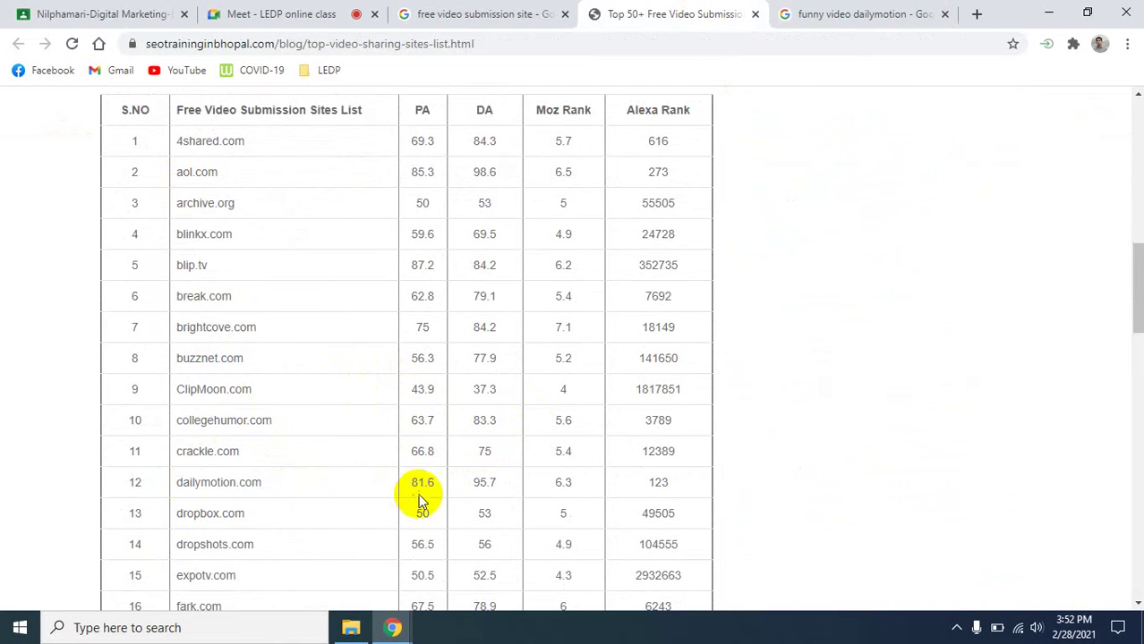
pyautogui.moveTo(413, 491); pyautogui.dragTo(517, 494)
pyautogui.click(499, 490)
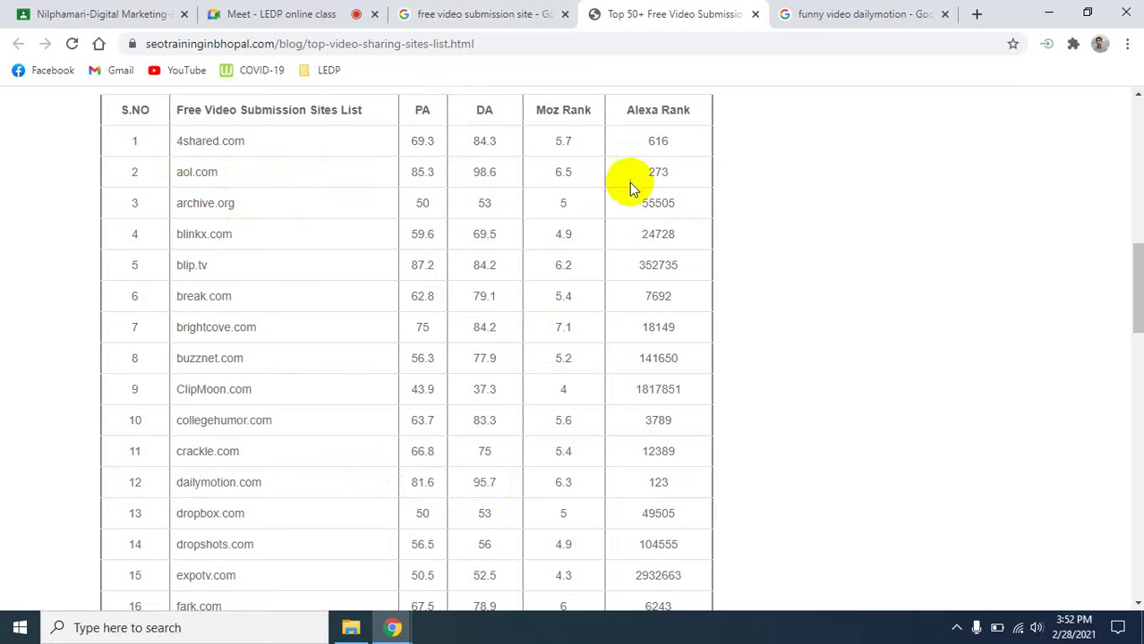
pyautogui.scroll(-1, 528, 478)
pyautogui.scroll(10, 492, 365)
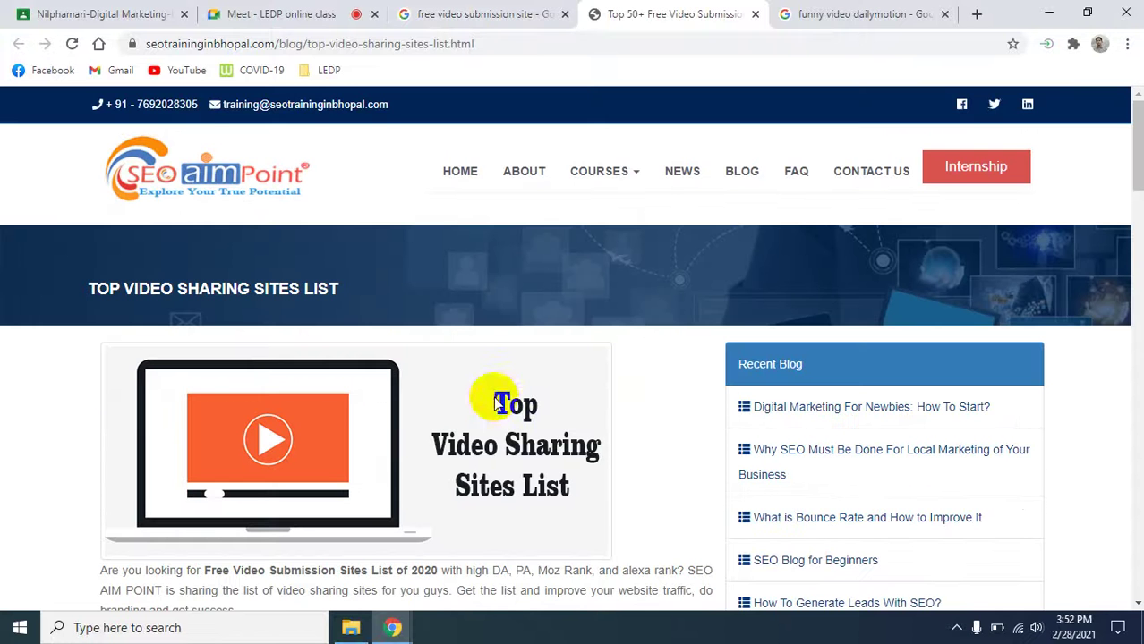
pyautogui.click(816, 14)
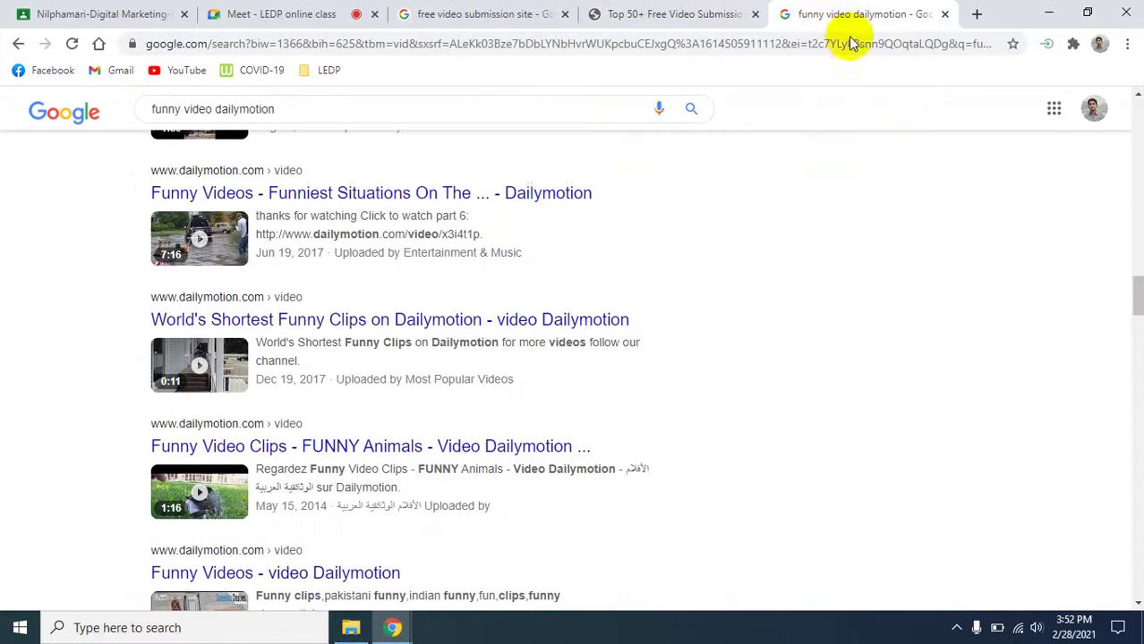
pyautogui.click(702, 7)
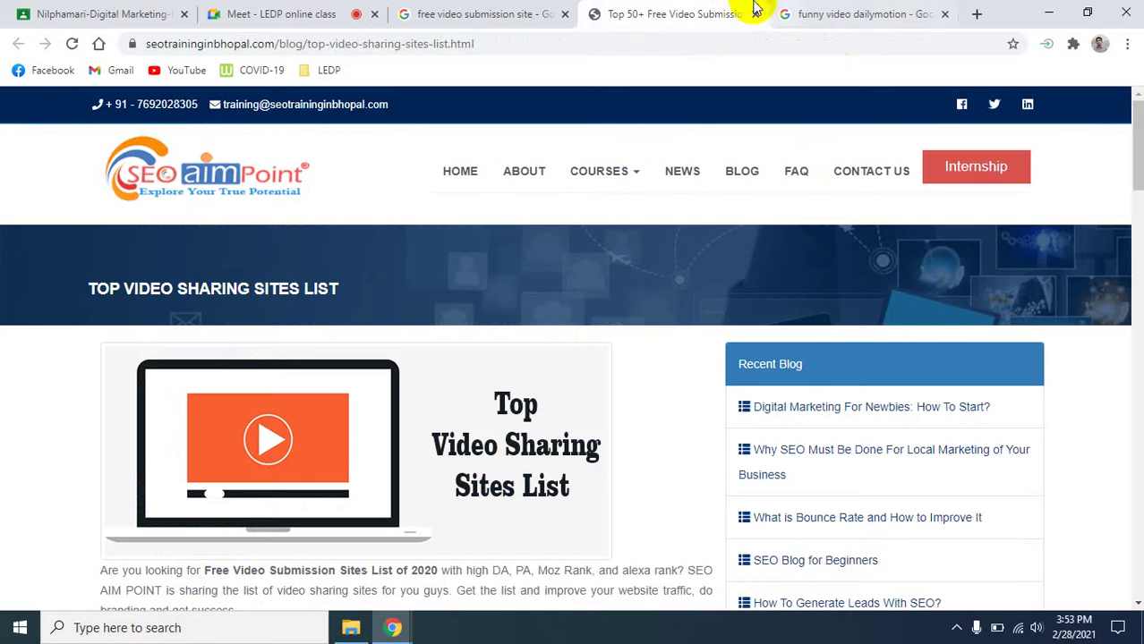
pyautogui.click(855, 14)
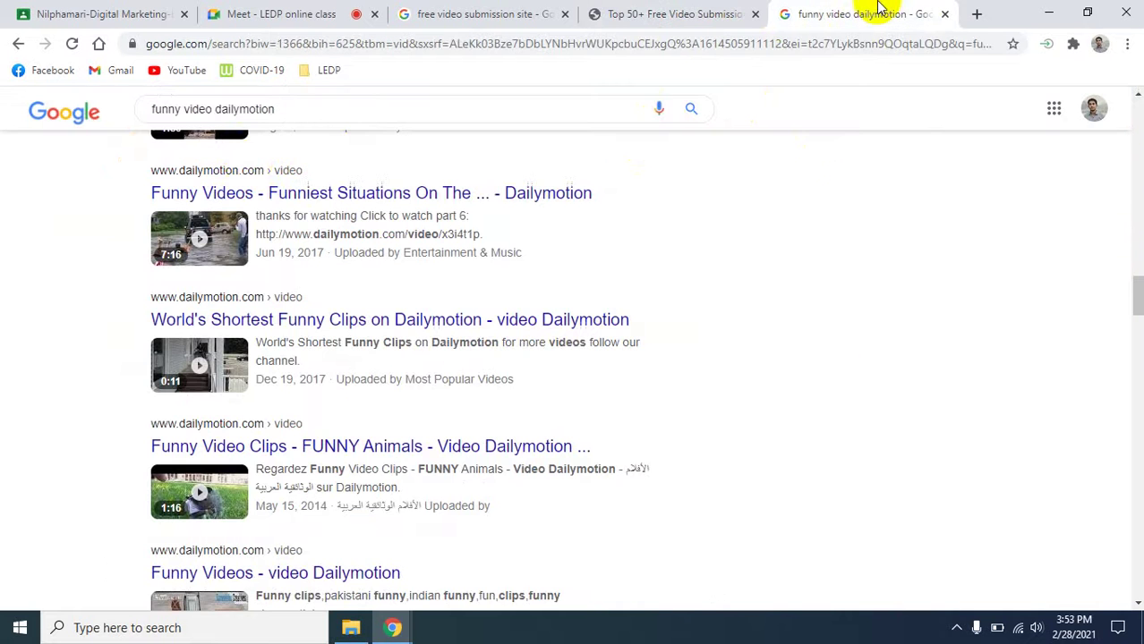
pyautogui.scroll(4, 339, 266)
pyautogui.scroll(15, 327, 313)
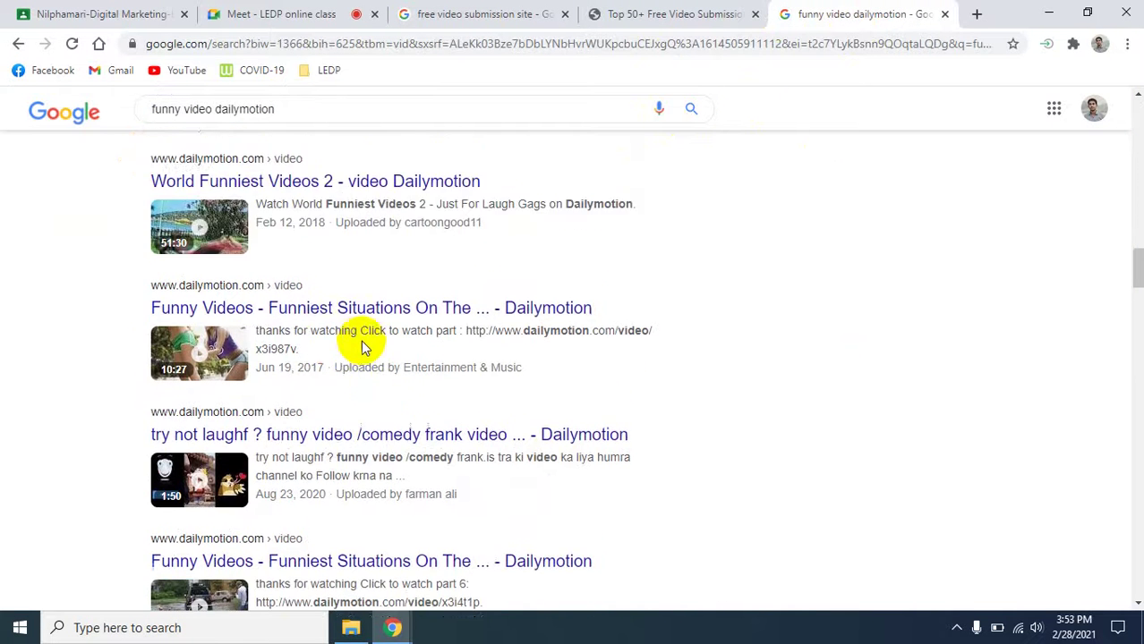
pyautogui.scroll(5, 385, 438)
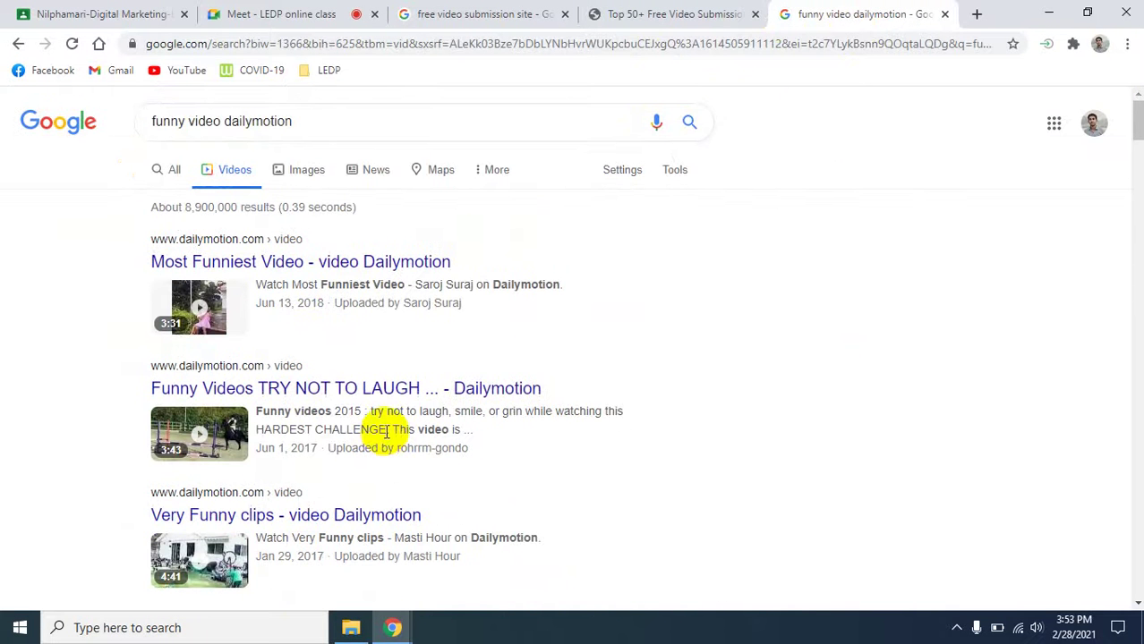
# Step: Search for just 'dailymotion' under All and open dailymotion.com/in in a new tab
pyautogui.click(225, 121)
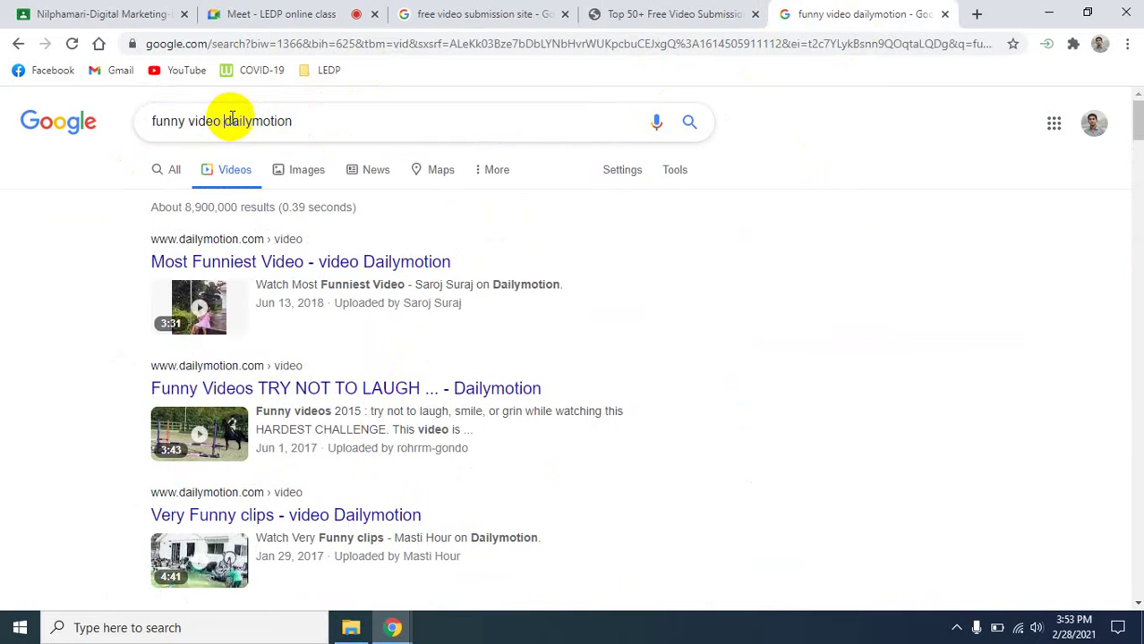
pyautogui.press('BackSpace')
pyautogui.press('BackSpace')
pyautogui.press('BackSpace')
pyautogui.press('BackSpace')
pyautogui.press('BackSpace')
pyautogui.press('BackSpace')
pyautogui.press('BackSpace')
pyautogui.press('BackSpace')
pyautogui.press('BackSpace')
pyautogui.press('BackSpace')
pyautogui.press('BackSpace')
pyautogui.press('BackSpace')
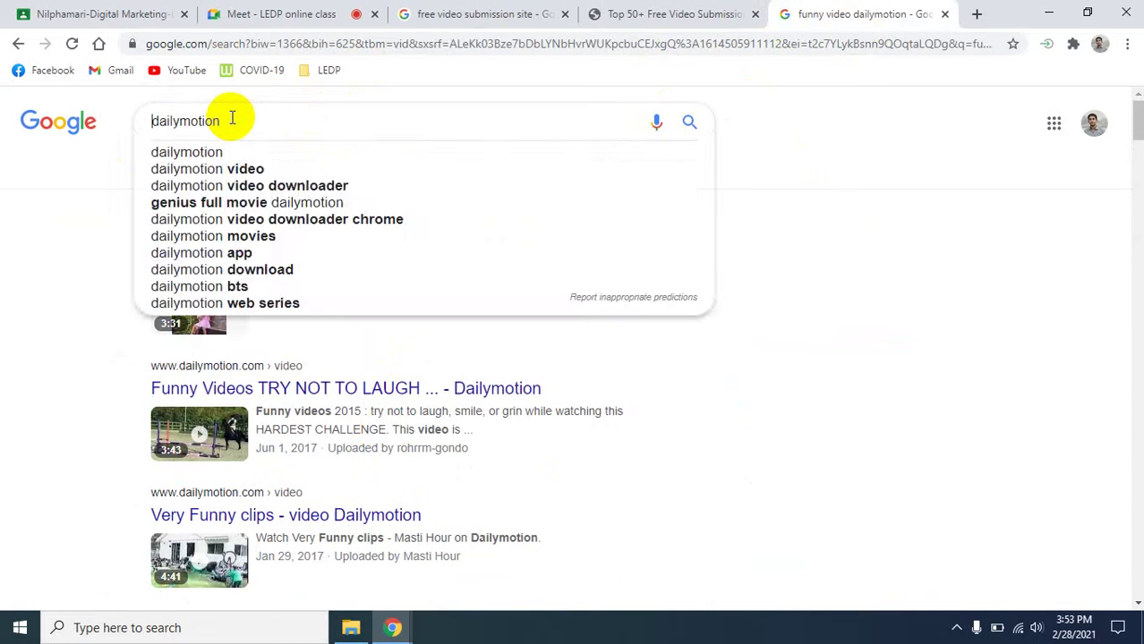
pyautogui.press('Return')
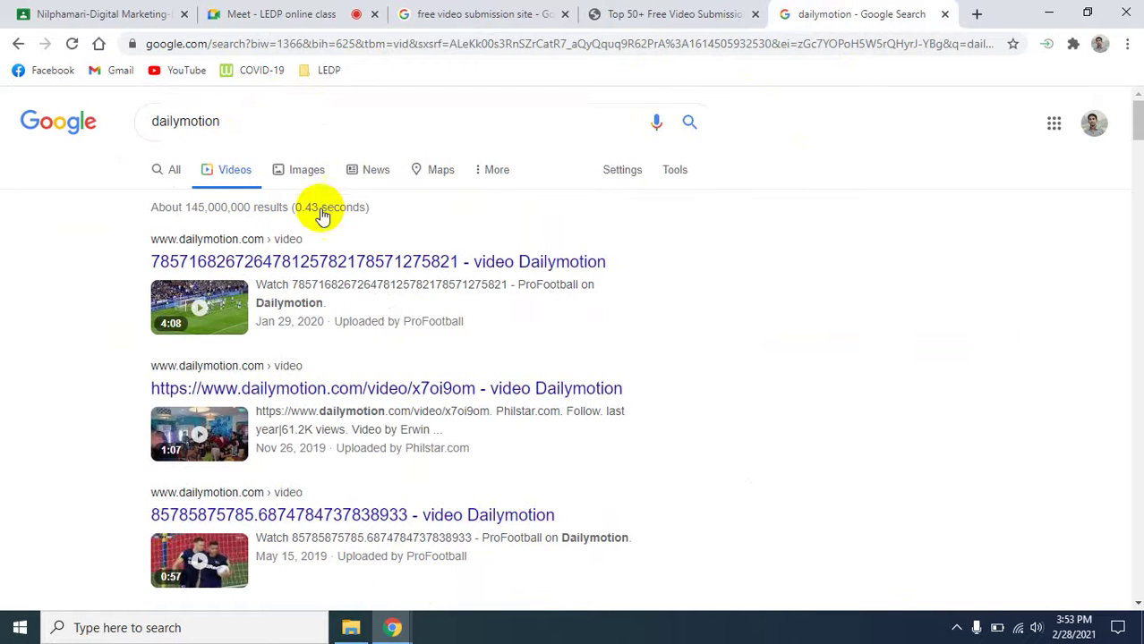
pyautogui.click(171, 177)
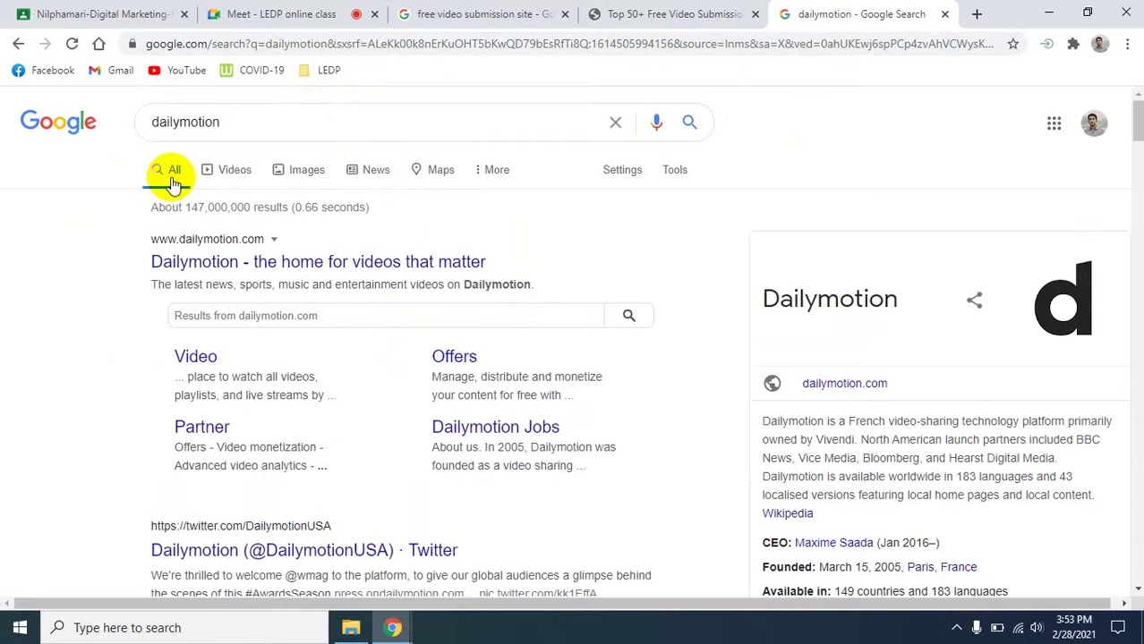
pyautogui.rightClick(235, 264)
pyautogui.click(272, 280)
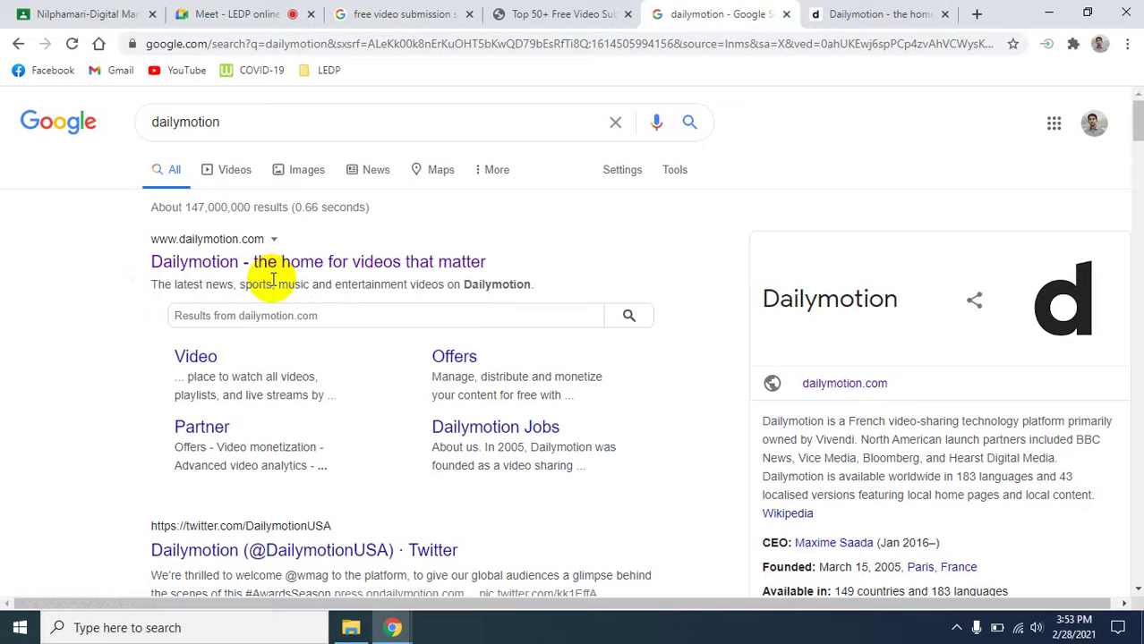
pyautogui.click(895, 13)
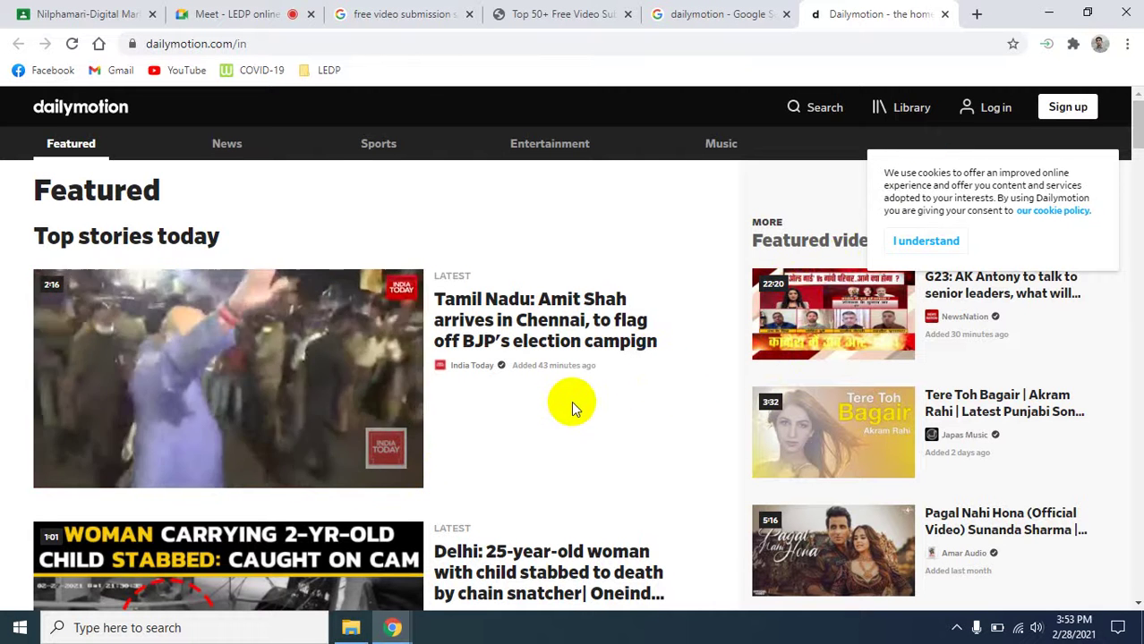
pyautogui.scroll(-3, 394, 458)
pyautogui.scroll(3, 421, 465)
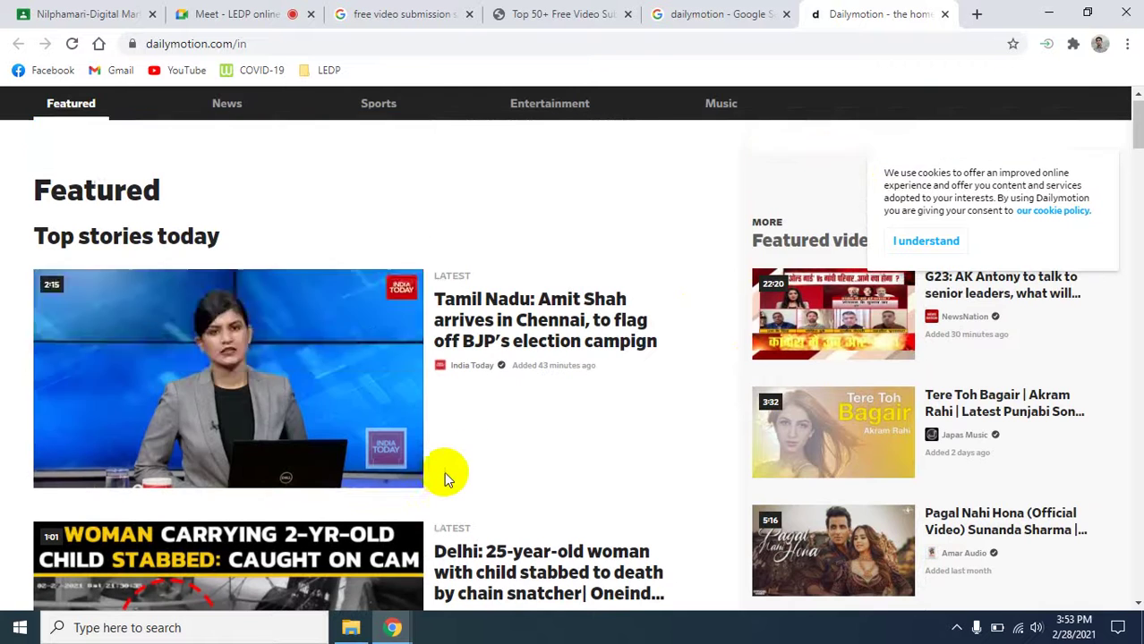
pyautogui.click(153, 371)
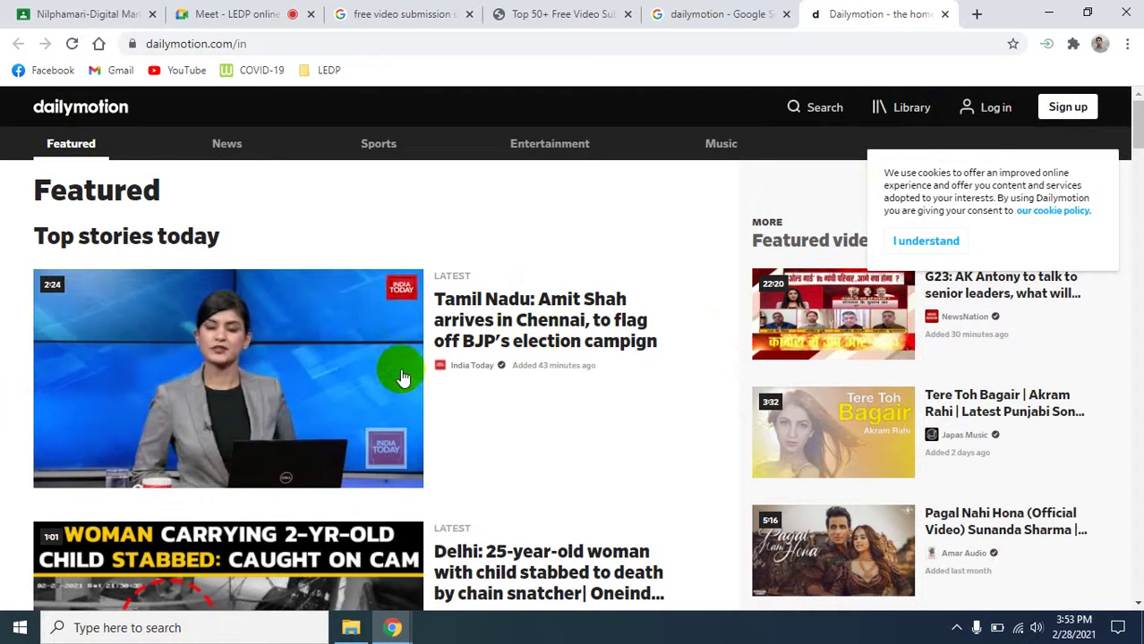
pyautogui.scroll(-1, 563, 401)
pyautogui.scroll(-2, 675, 398)
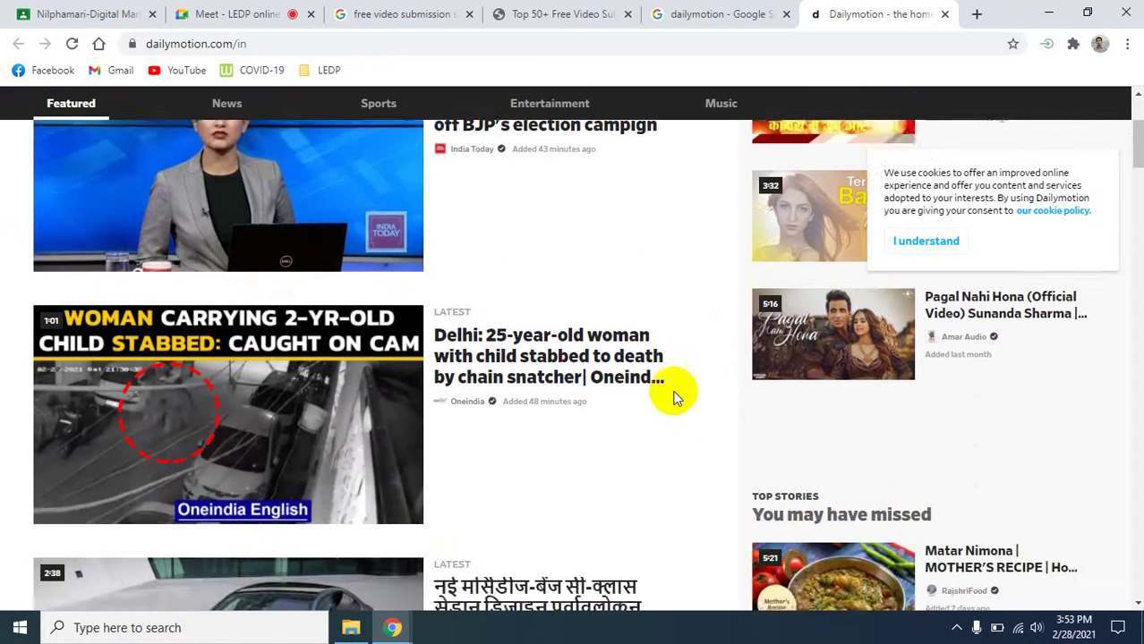
pyautogui.scroll(-3, 676, 399)
pyautogui.scroll(5, 671, 389)
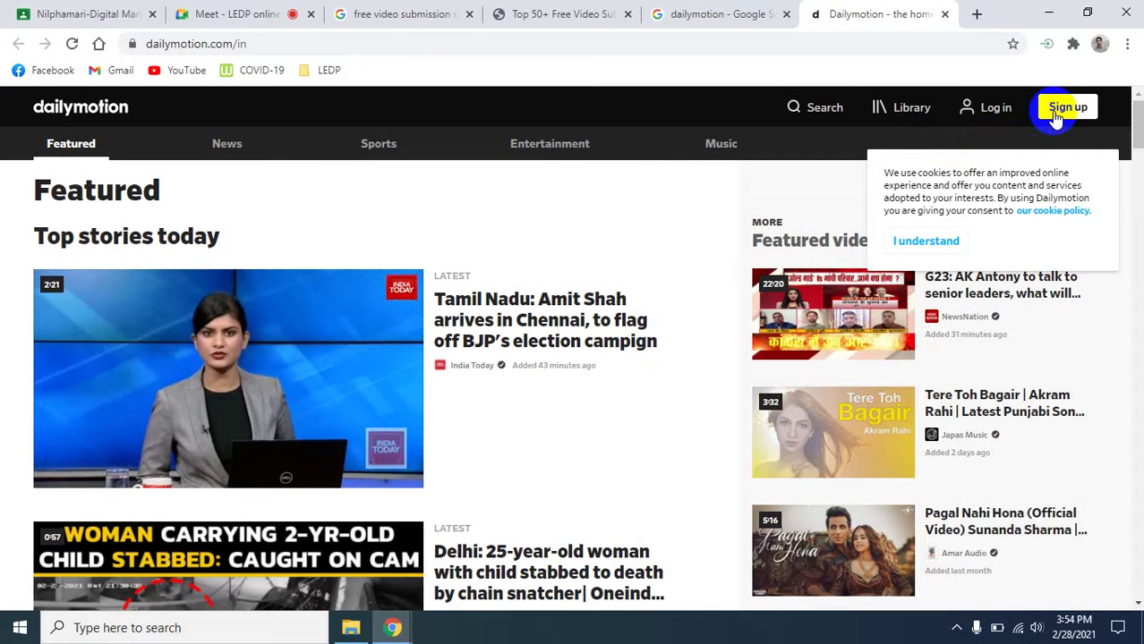
# Step: Sign up to Dailymotion with the second listed Google account
pyautogui.click(1056, 114)
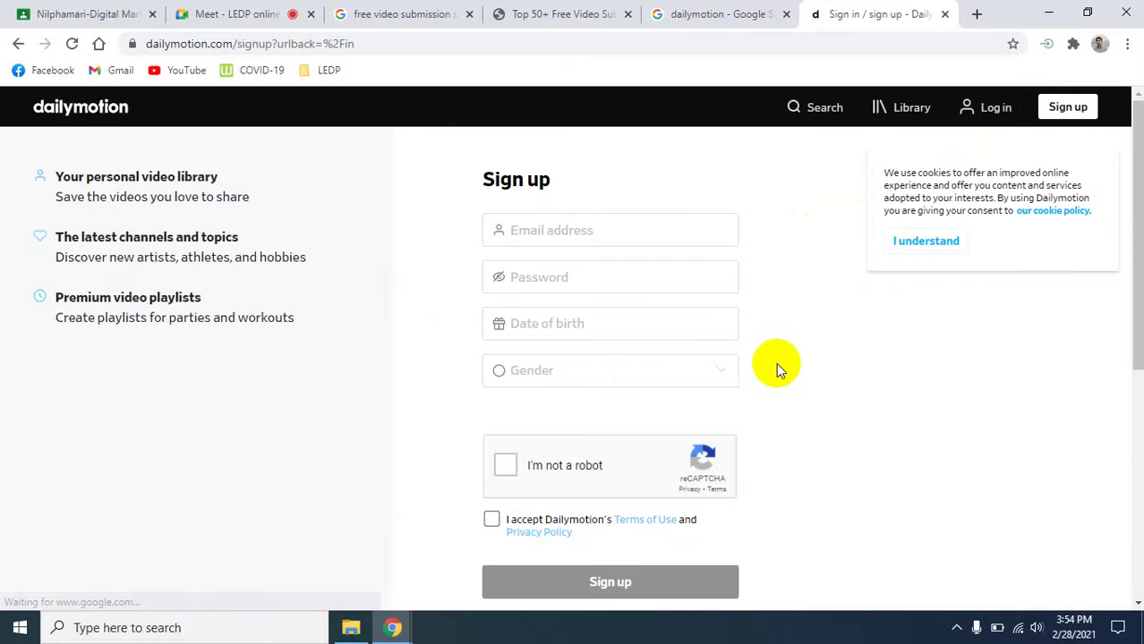
pyautogui.scroll(-3, 776, 363)
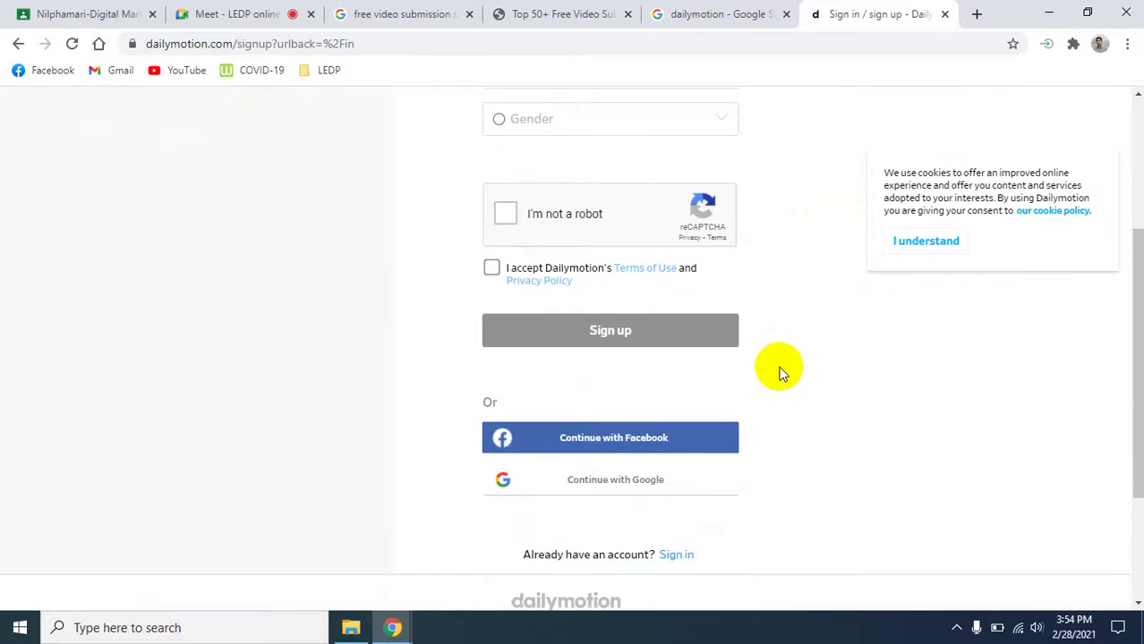
pyautogui.click(614, 481)
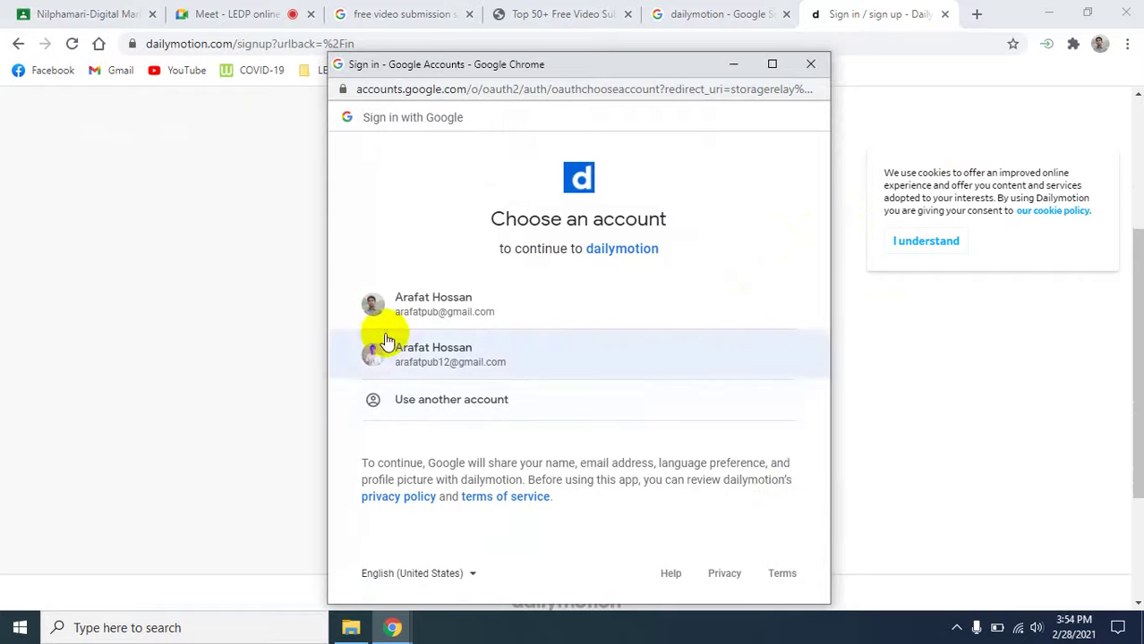
pyautogui.click(387, 341)
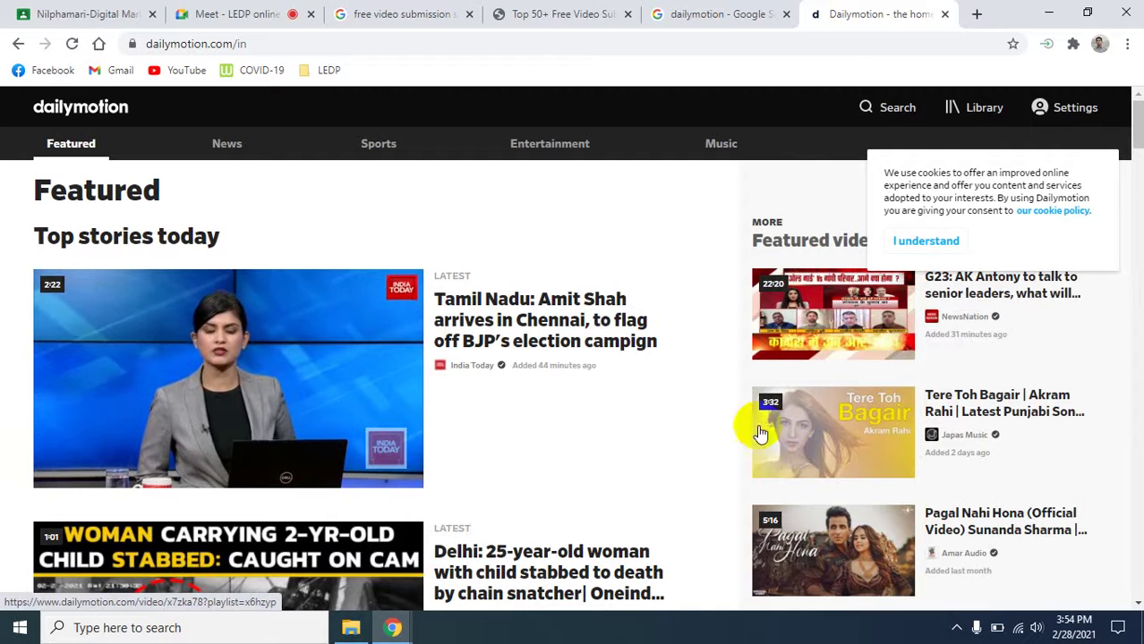
# Step: Accept and dismiss the cookie notice on the Dailymotion home page
pyautogui.click(1078, 109)
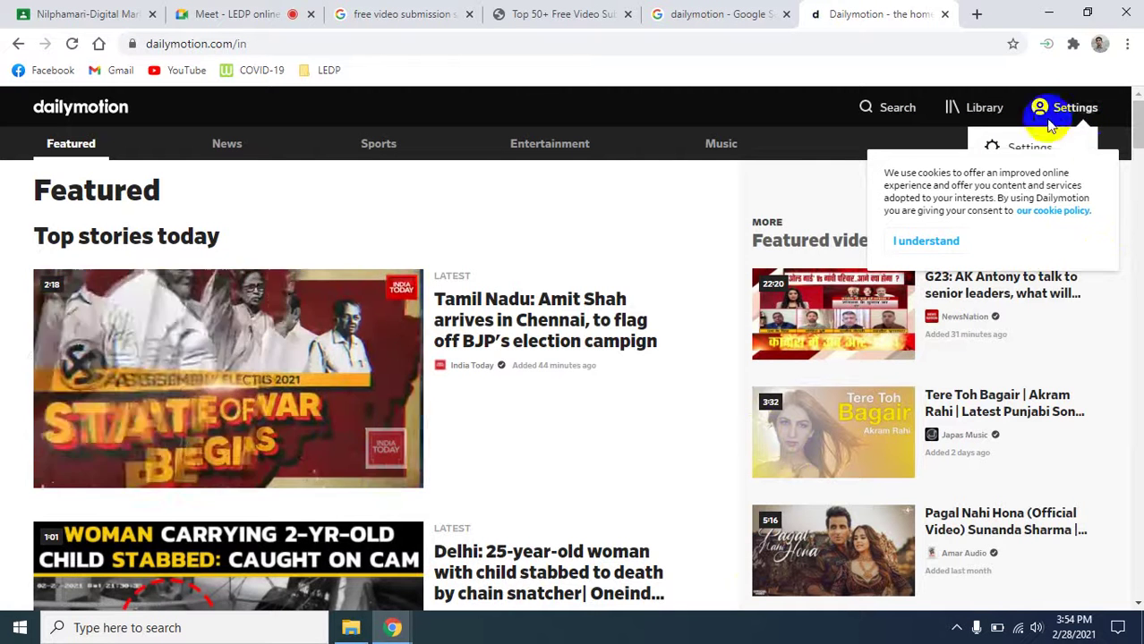
pyautogui.click(933, 241)
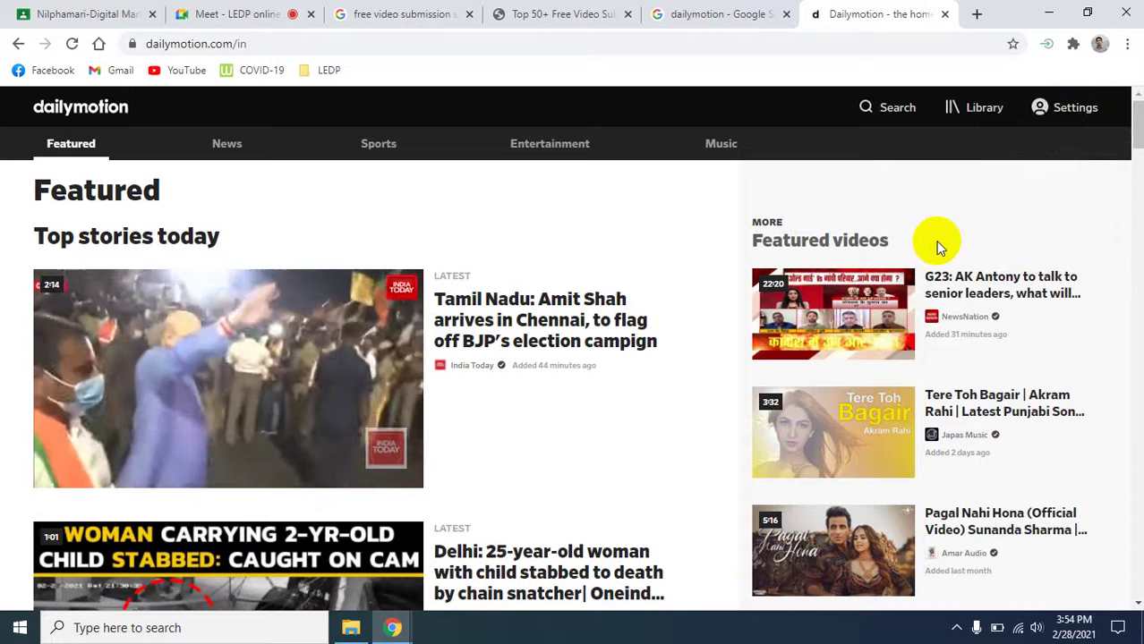
pyautogui.click(1075, 107)
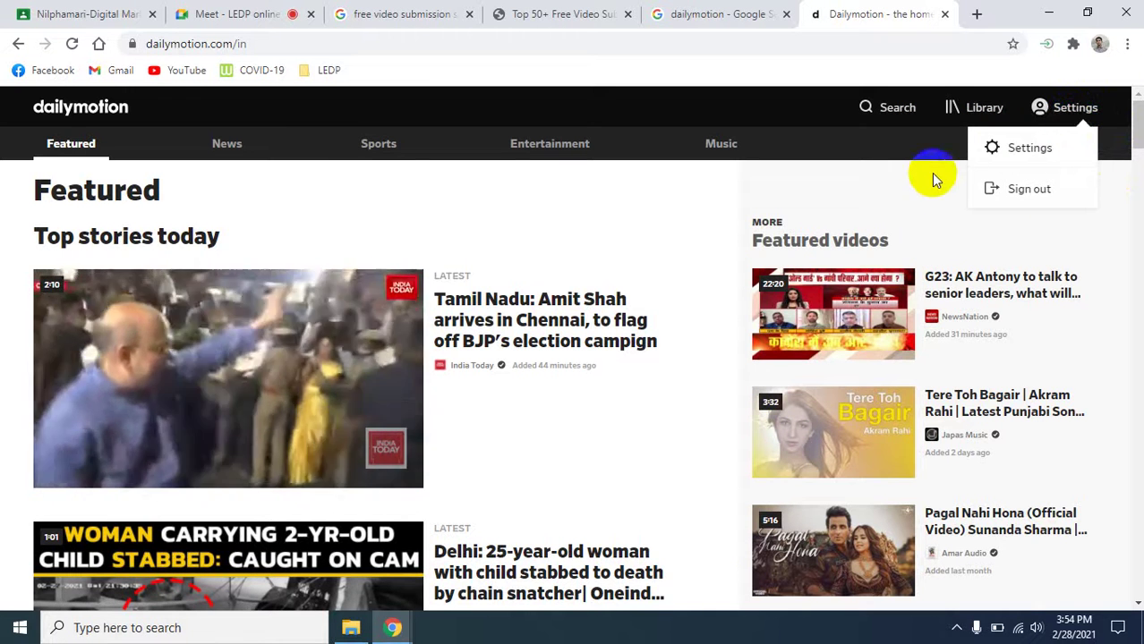
# Step: Go to the account settings' Upload section, which offers uploading via Partner HQ
pyautogui.click(1014, 149)
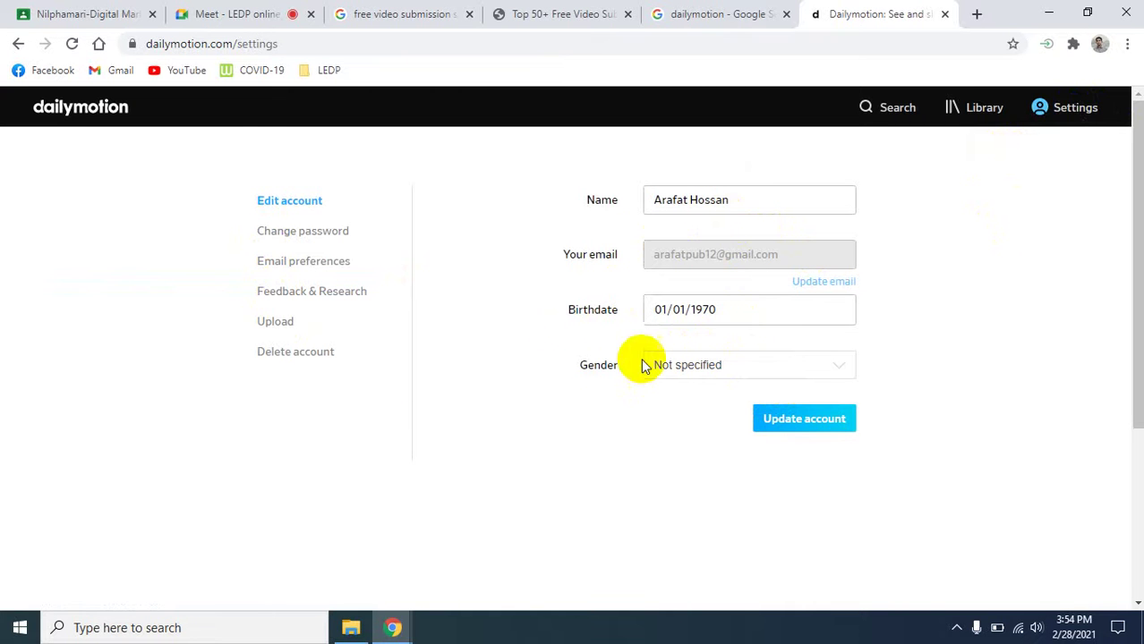
pyautogui.click(1077, 108)
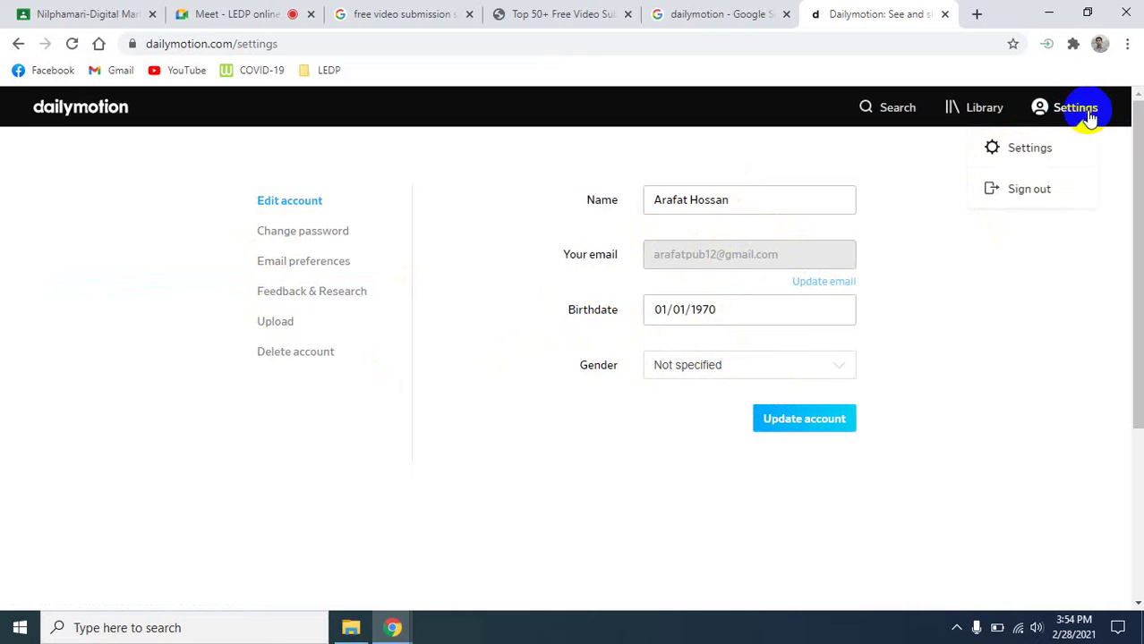
pyautogui.click(1023, 150)
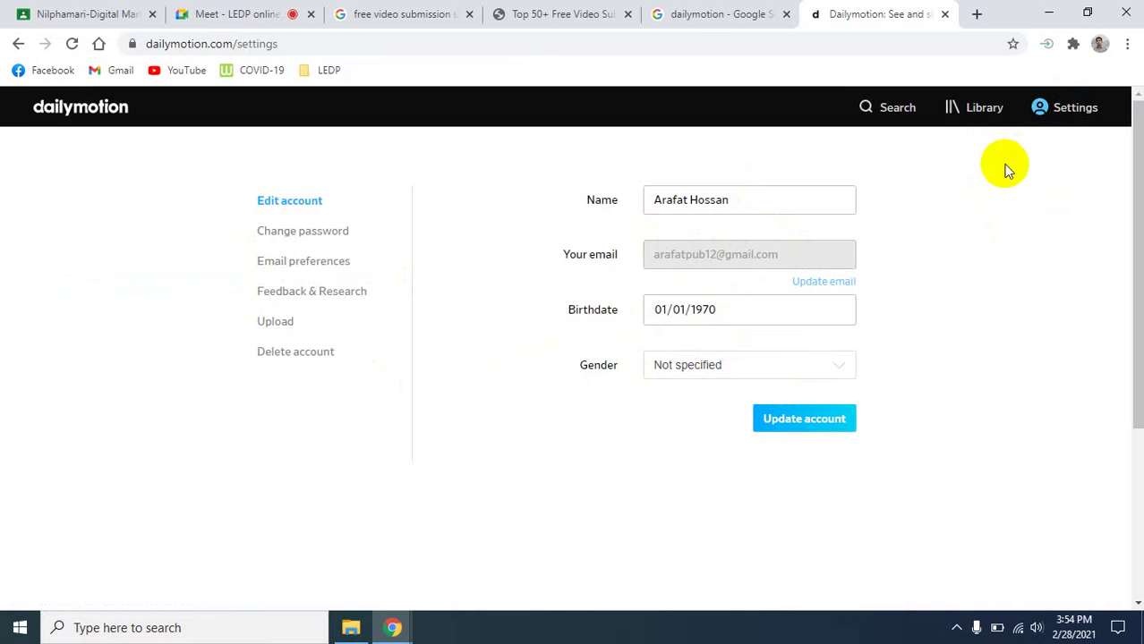
pyautogui.click(277, 324)
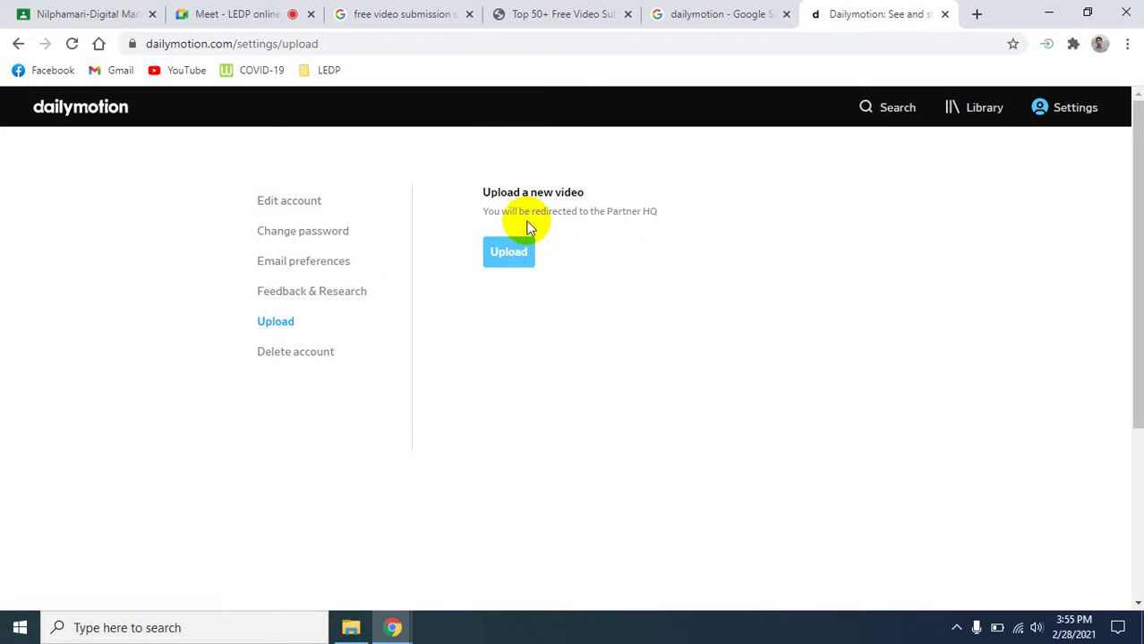
# Step: Minimize Chrome and refresh the desktop
pyautogui.click(1048, 13)
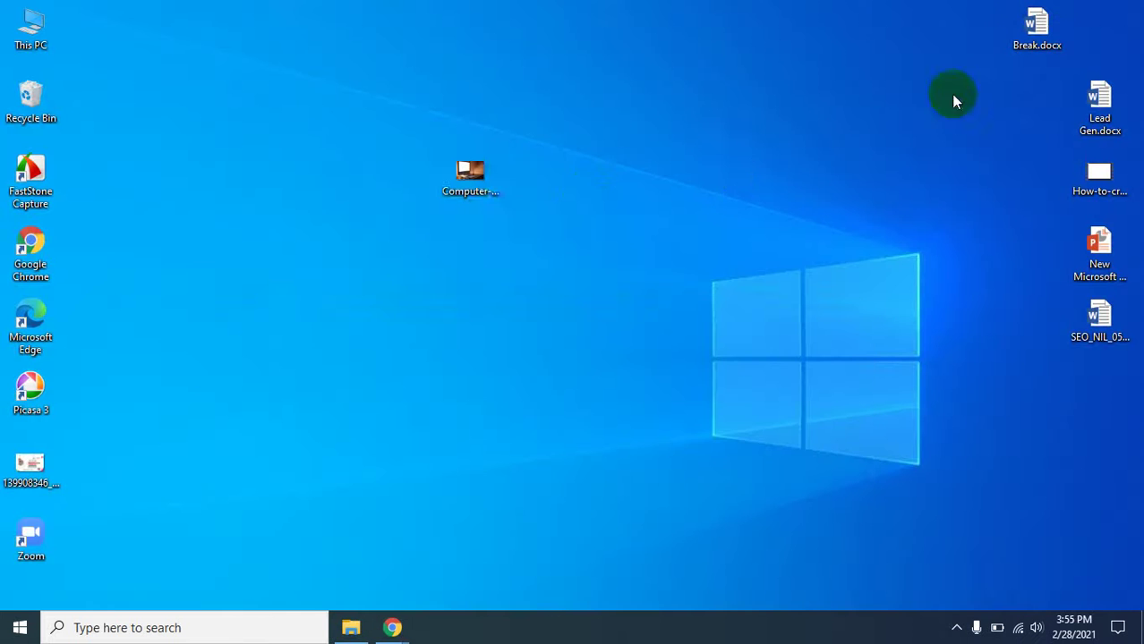
pyautogui.rightClick(743, 183)
pyautogui.click(779, 230)
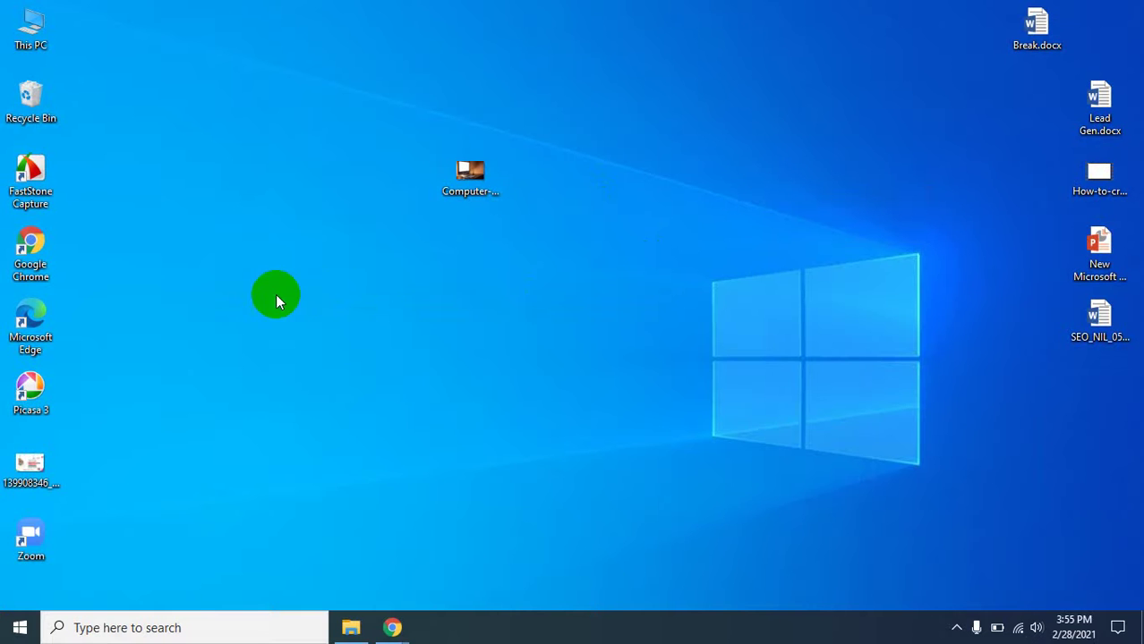
# Step: Open This PC and back out of the .mp4 search to Downloads, showing Untitled design.mp4
pyautogui.doubleClick(35, 34)
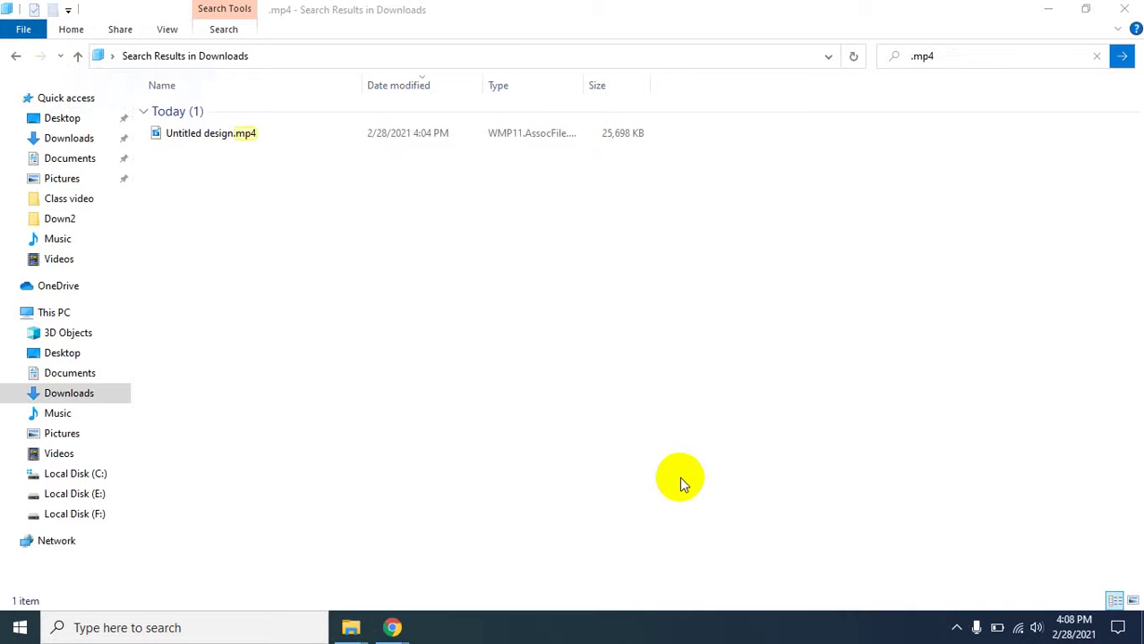
pyautogui.doubleClick(286, 139)
pyautogui.rightClick(285, 139)
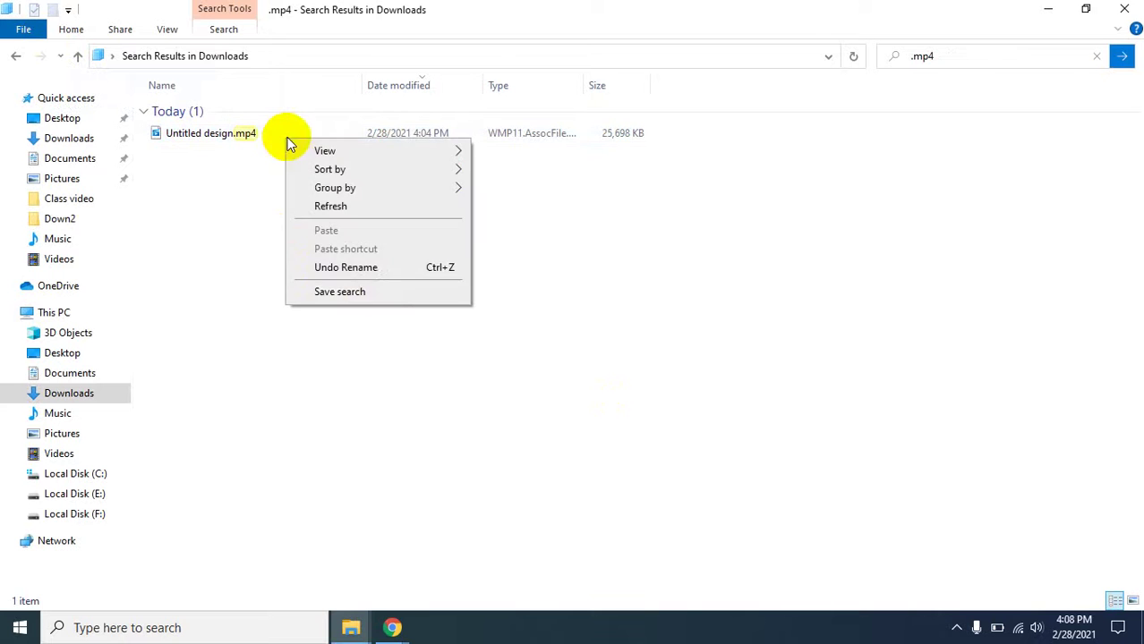
pyautogui.click(560, 310)
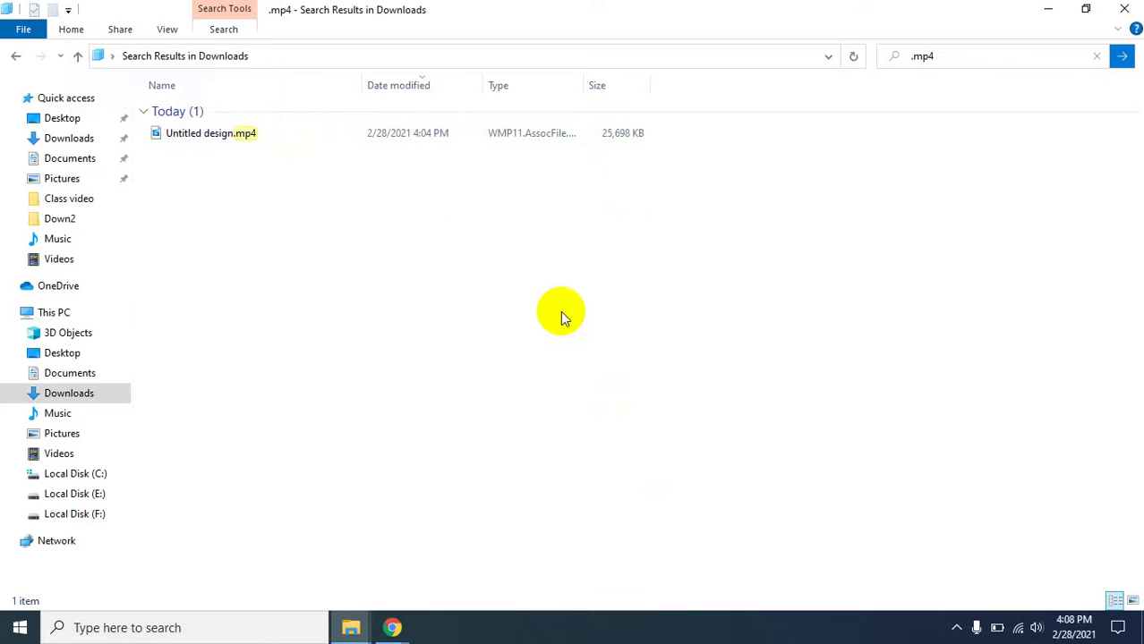
pyautogui.click(16, 56)
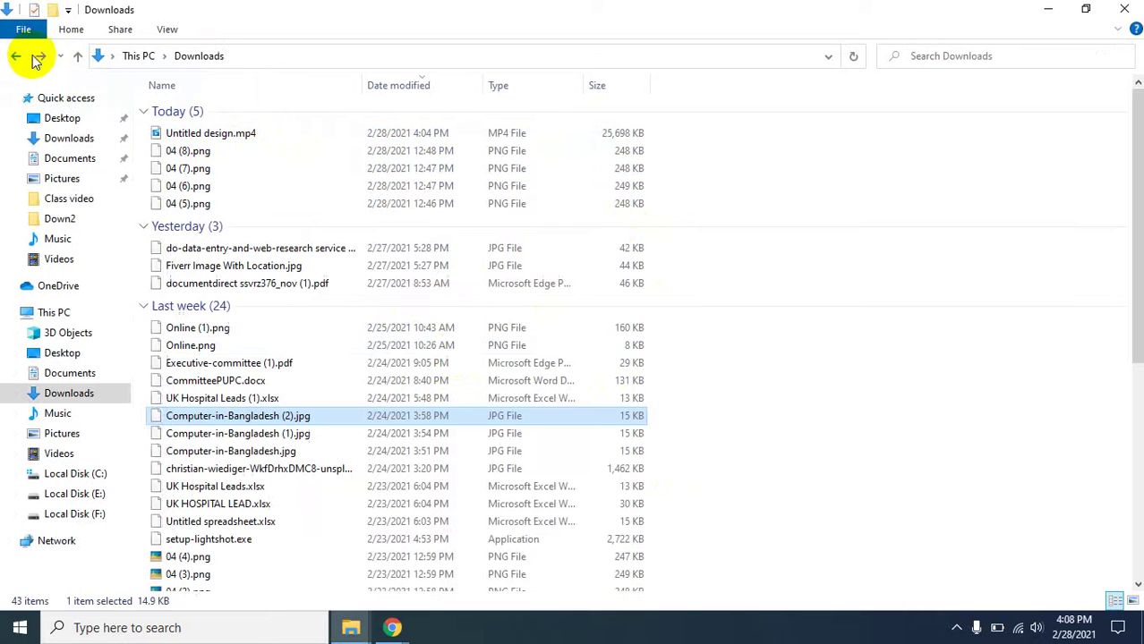
pyautogui.doubleClick(263, 130)
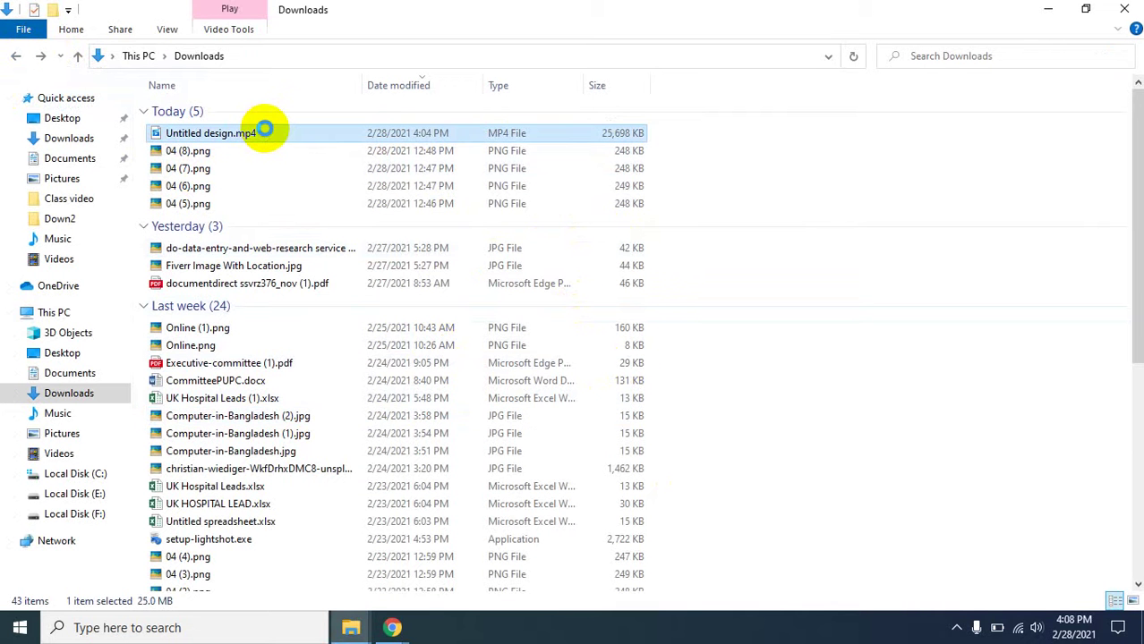
pyautogui.rightClick(272, 134)
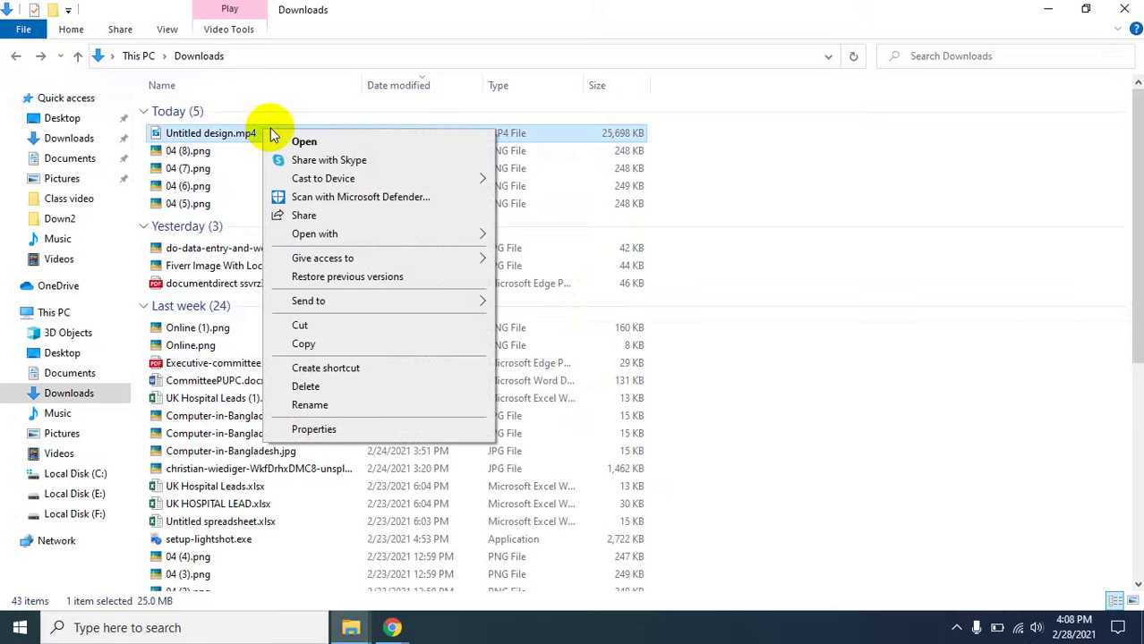
pyautogui.click(318, 431)
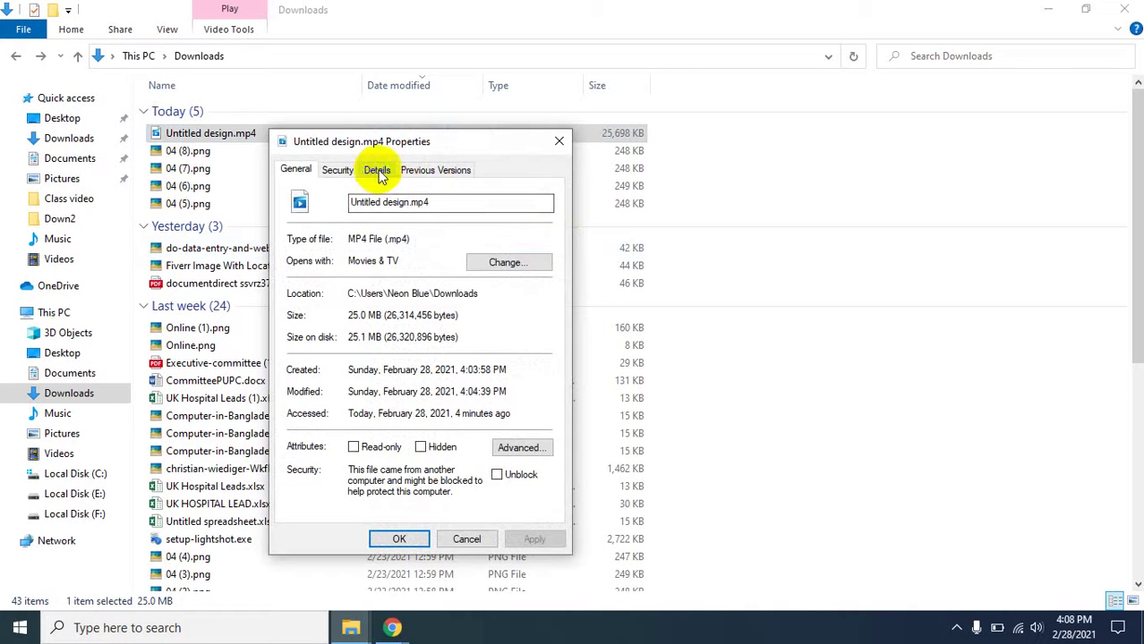
pyautogui.click(377, 170)
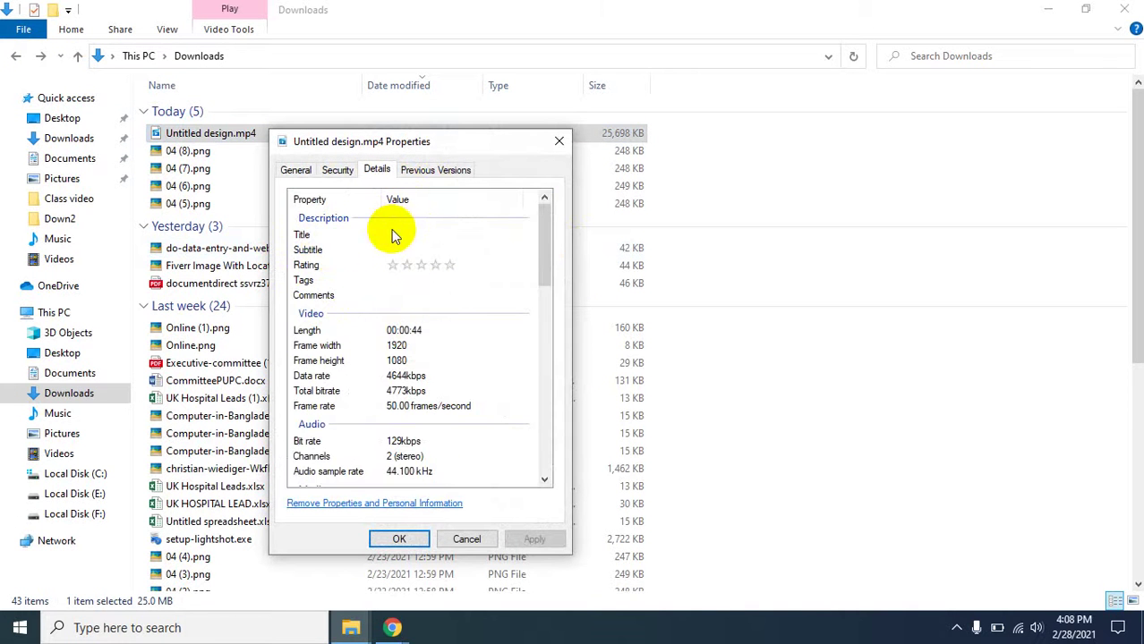
pyautogui.moveTo(391, 231); pyautogui.dragTo(396, 285)
pyautogui.click(490, 376)
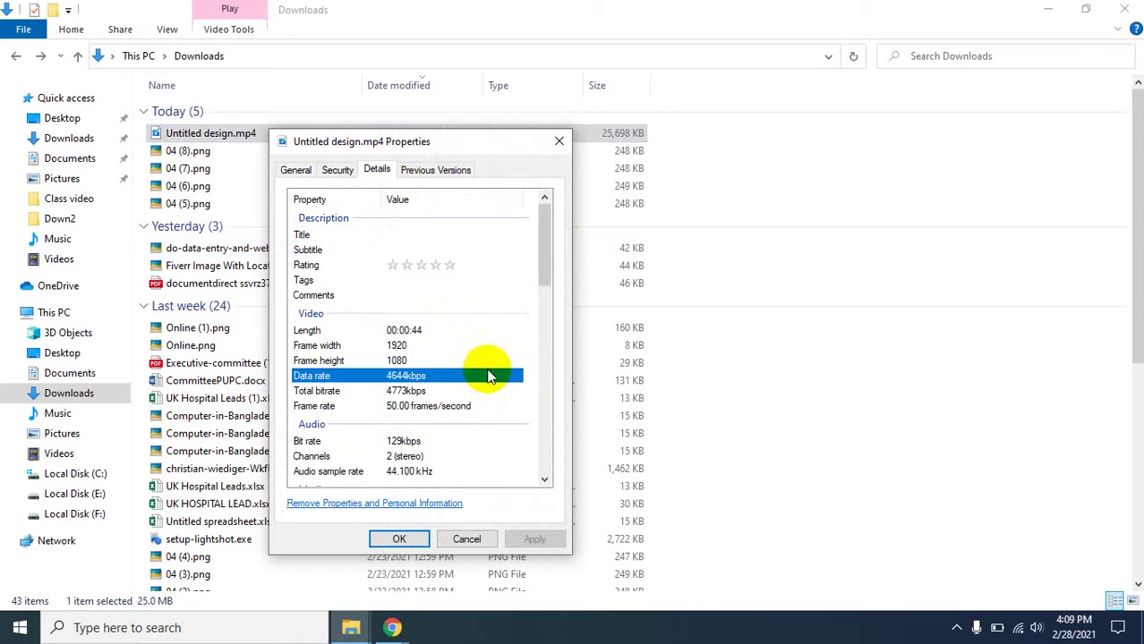
pyautogui.scroll(-3, 474, 374)
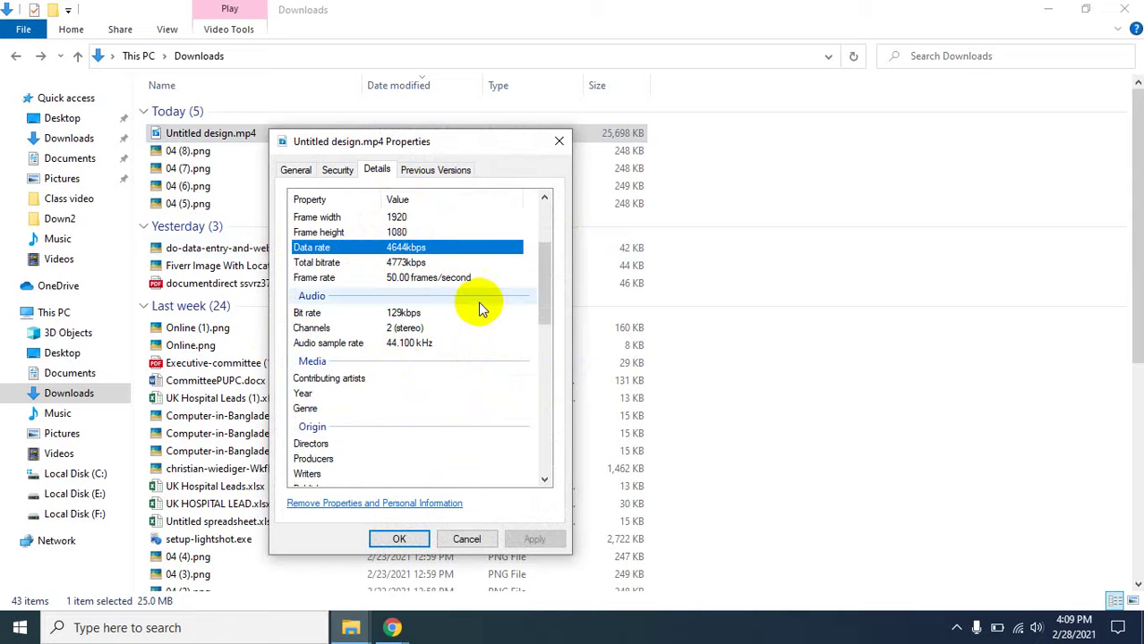
pyautogui.scroll(-6, 477, 304)
pyautogui.scroll(-4, 401, 333)
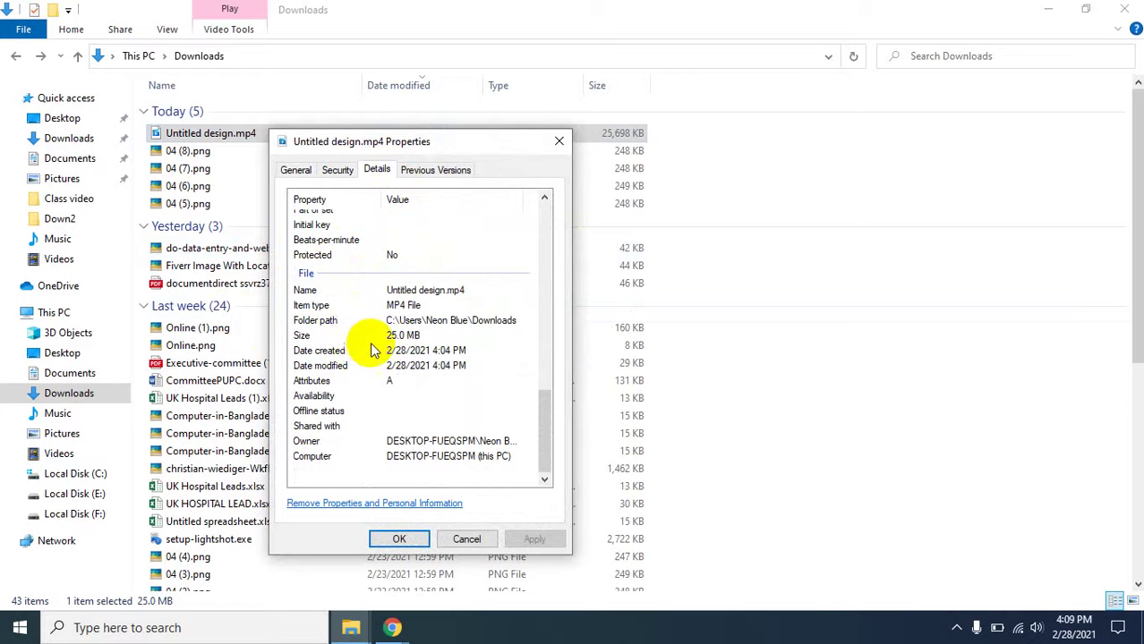
pyautogui.scroll(10, 420, 349)
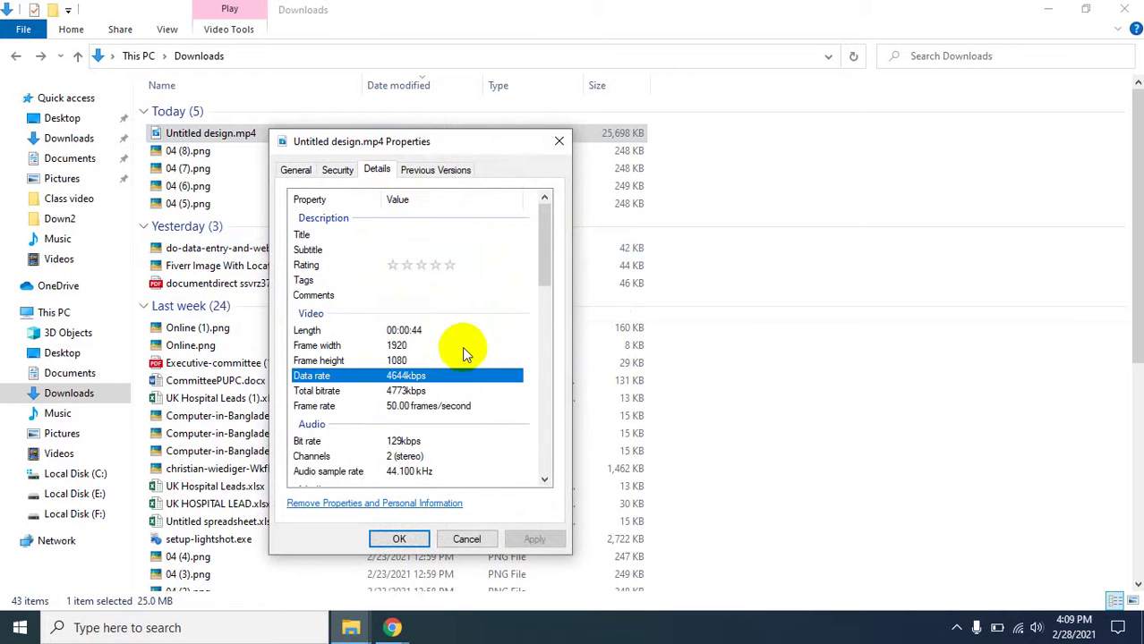
pyautogui.click(399, 540)
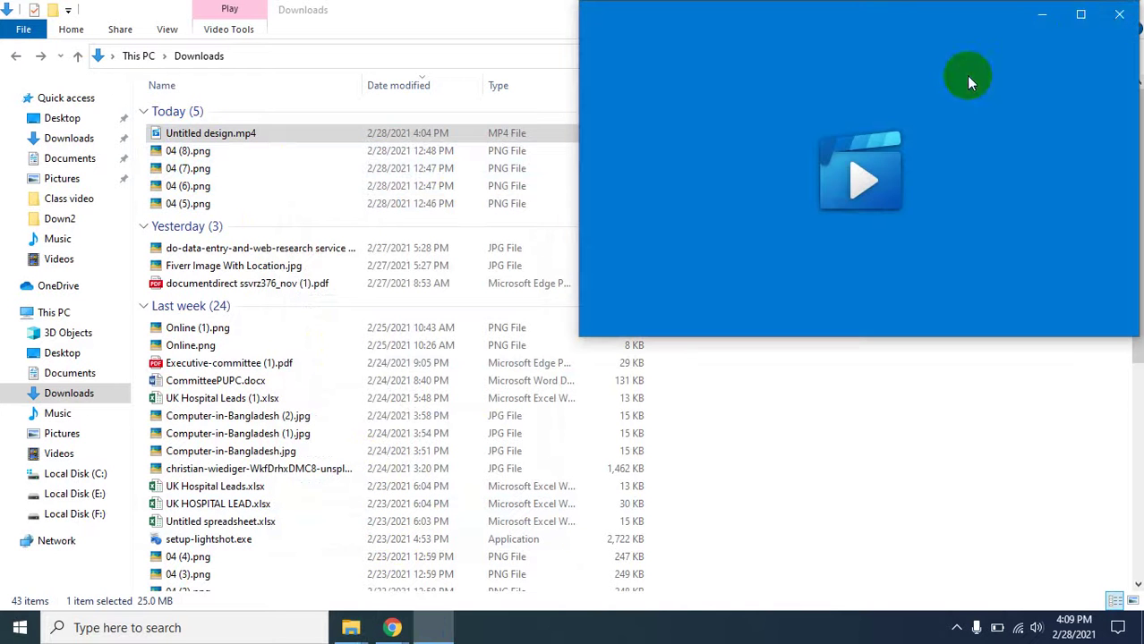
pyautogui.click(1117, 16)
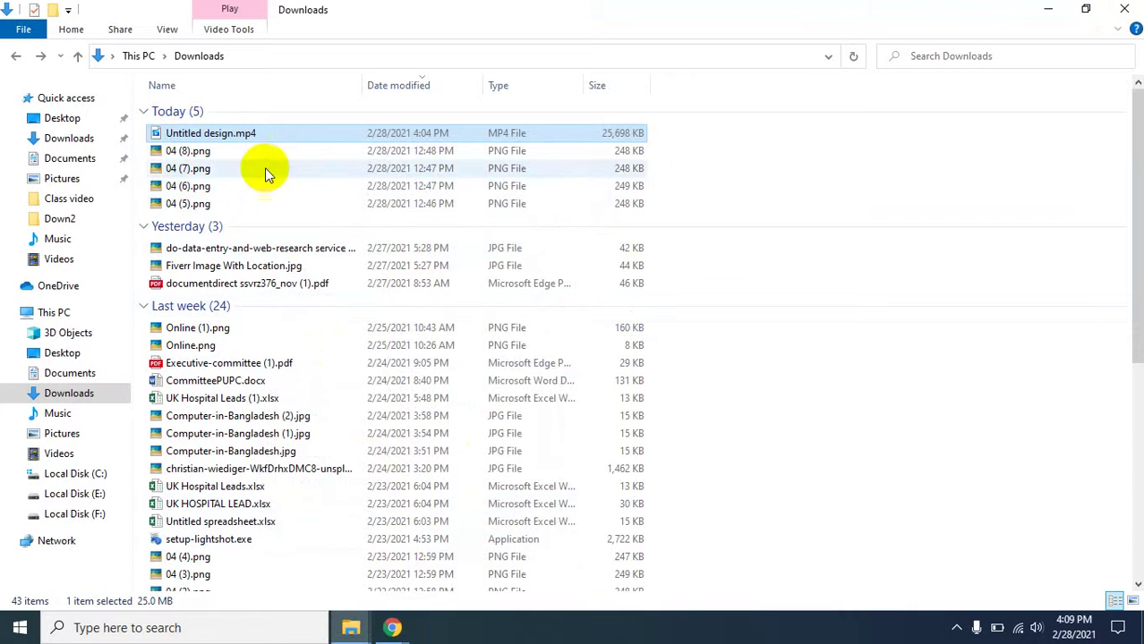
# Step: Rename Untitled design.mp4 in Downloads to Computers-in-Bangladesh
pyautogui.rightClick(229, 133)
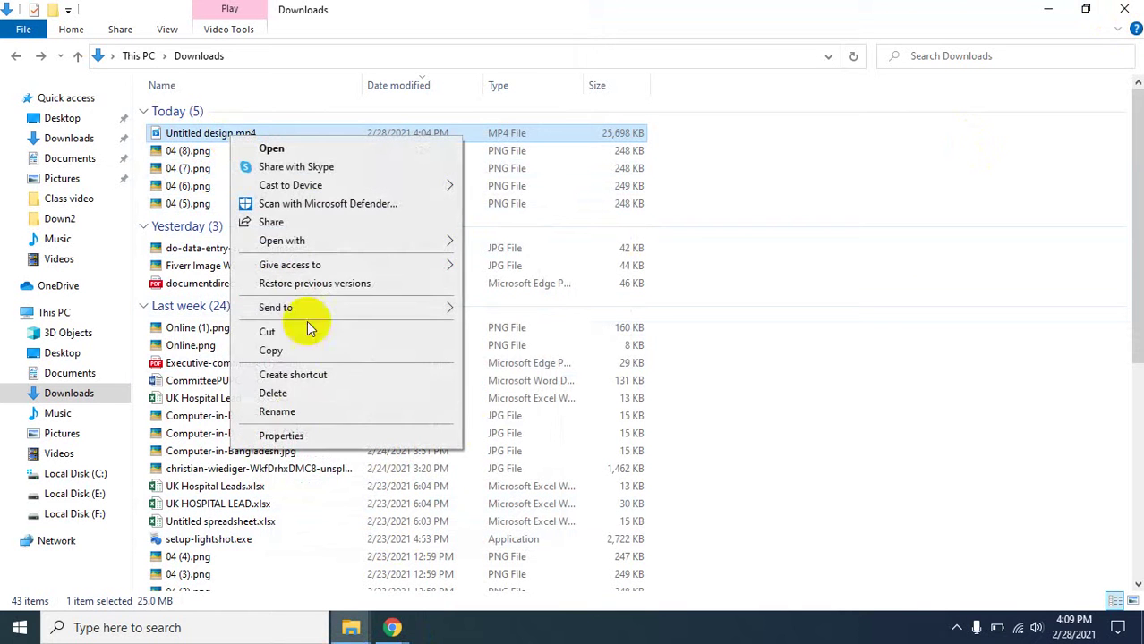
pyautogui.click(301, 411)
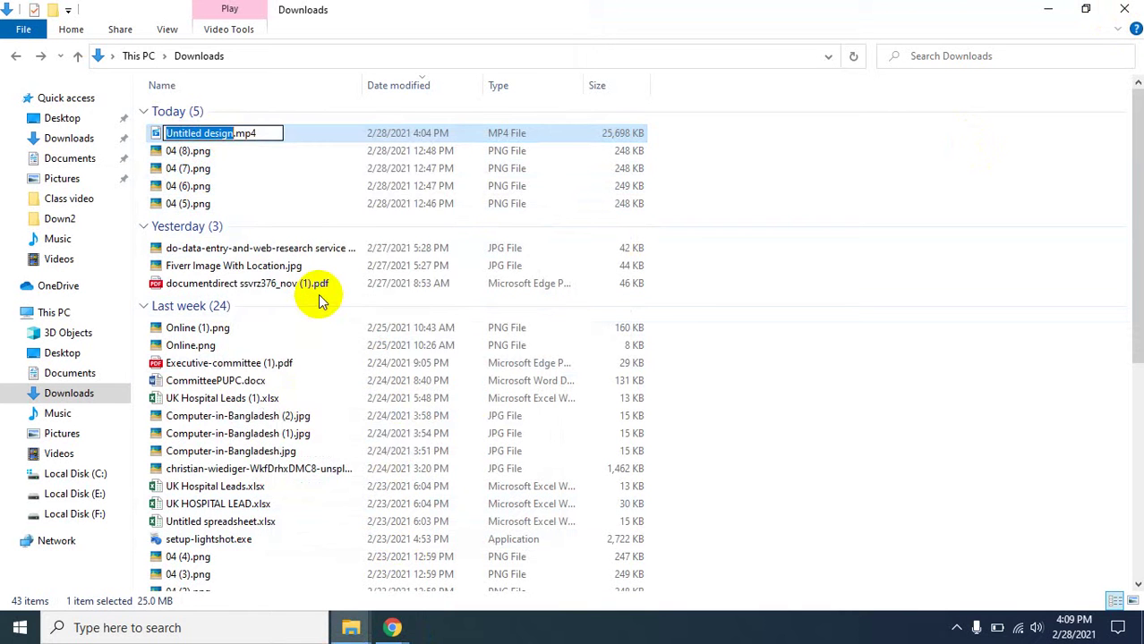
pyautogui.write('Computers-in-Bangladesh')
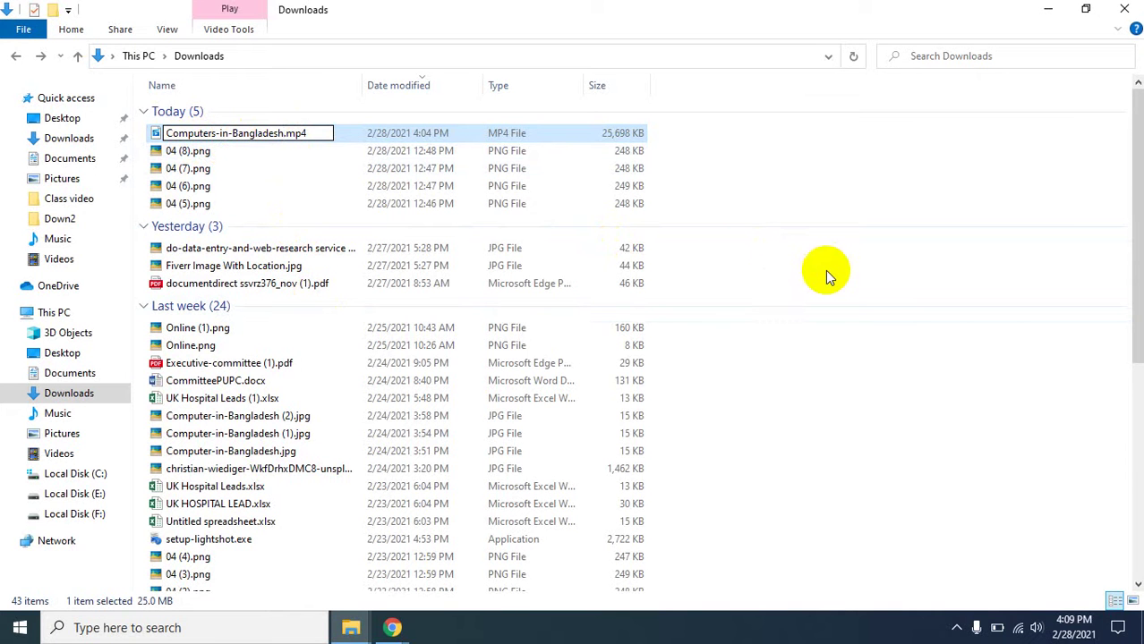
# Step: Back in the browser, search Google for 'computers in bangladesh' in a new tab
pyautogui.click(394, 626)
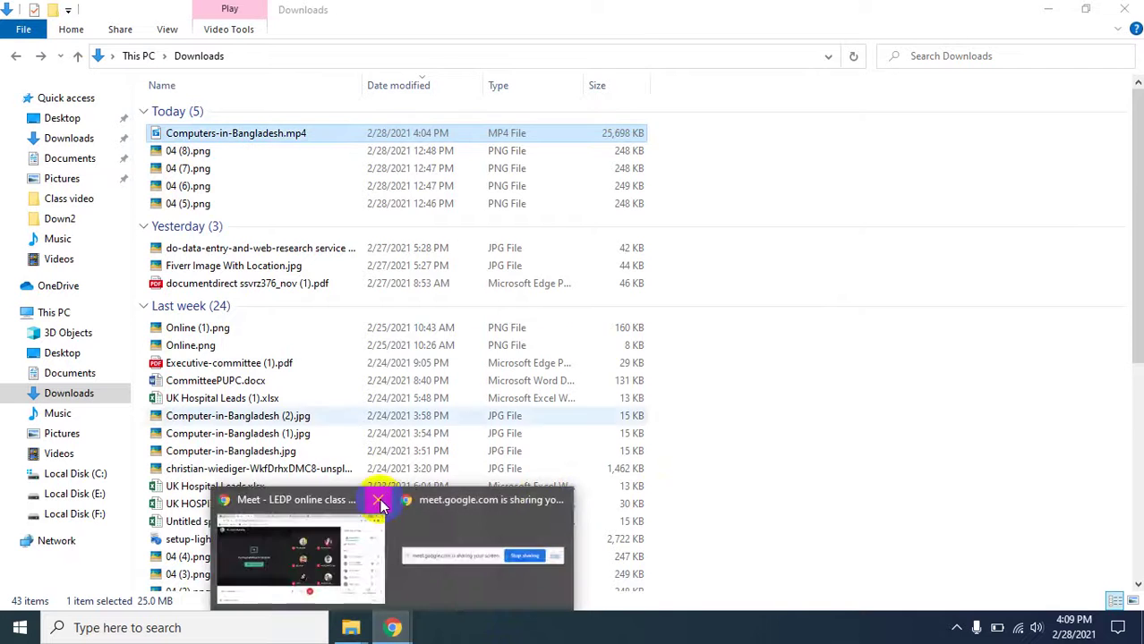
pyautogui.click(426, 492)
pyautogui.click(972, 12)
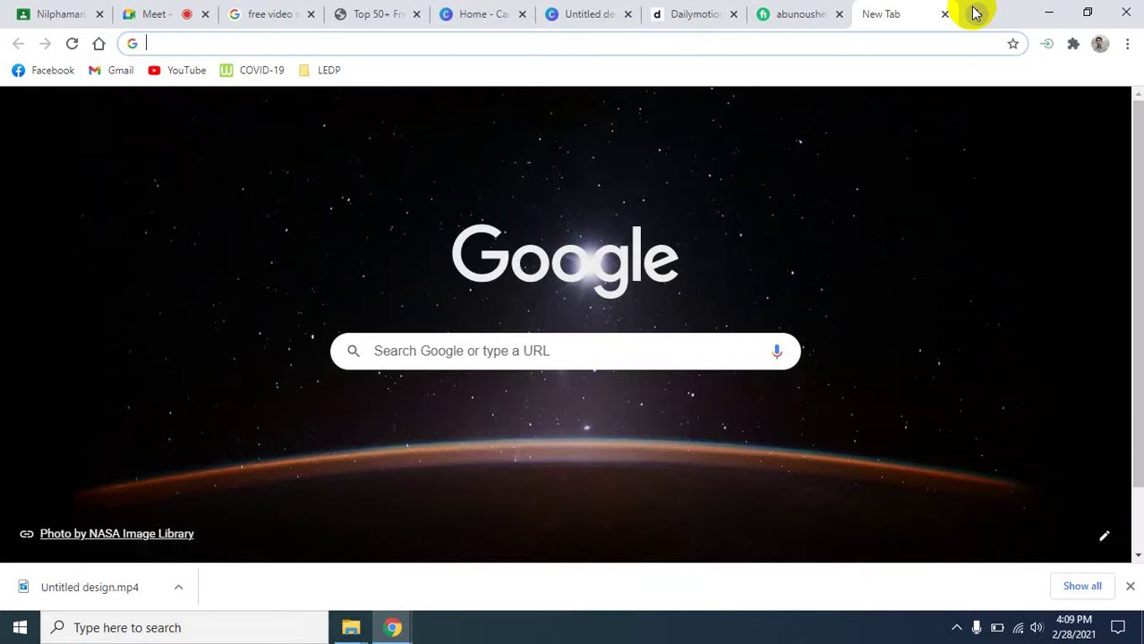
pyautogui.write('comp')
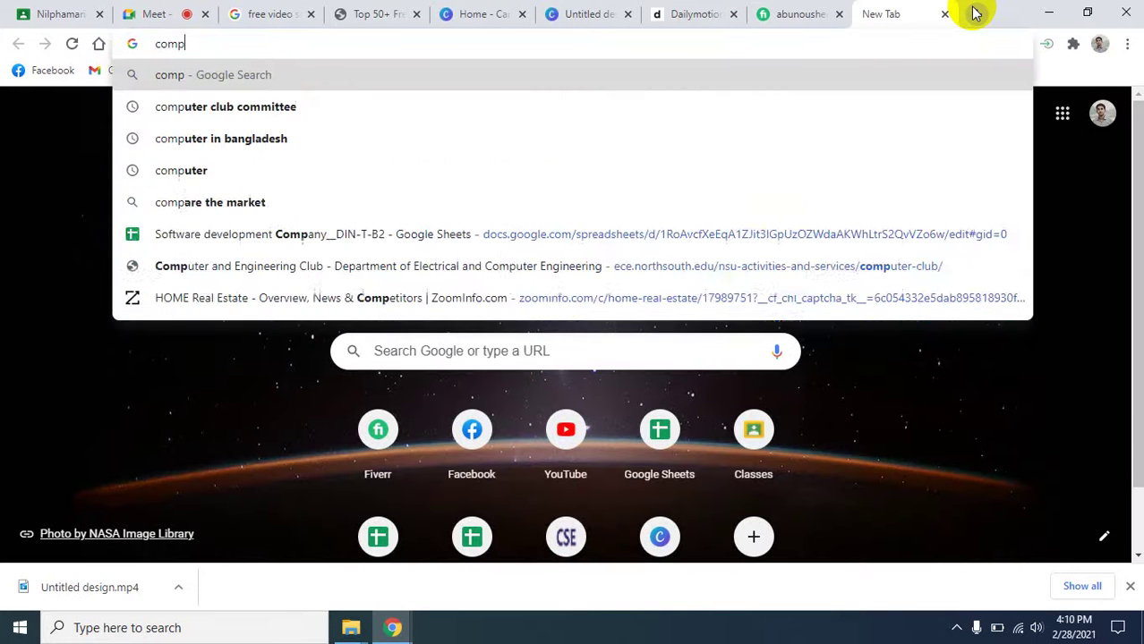
pyautogui.write('uters')
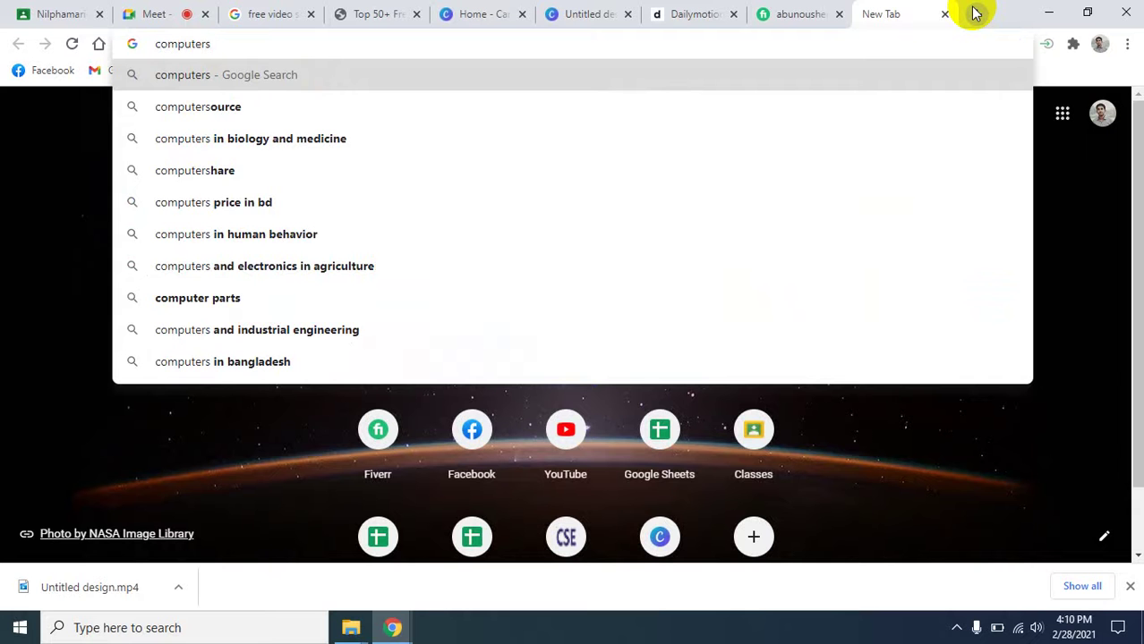
pyautogui.write(' i')
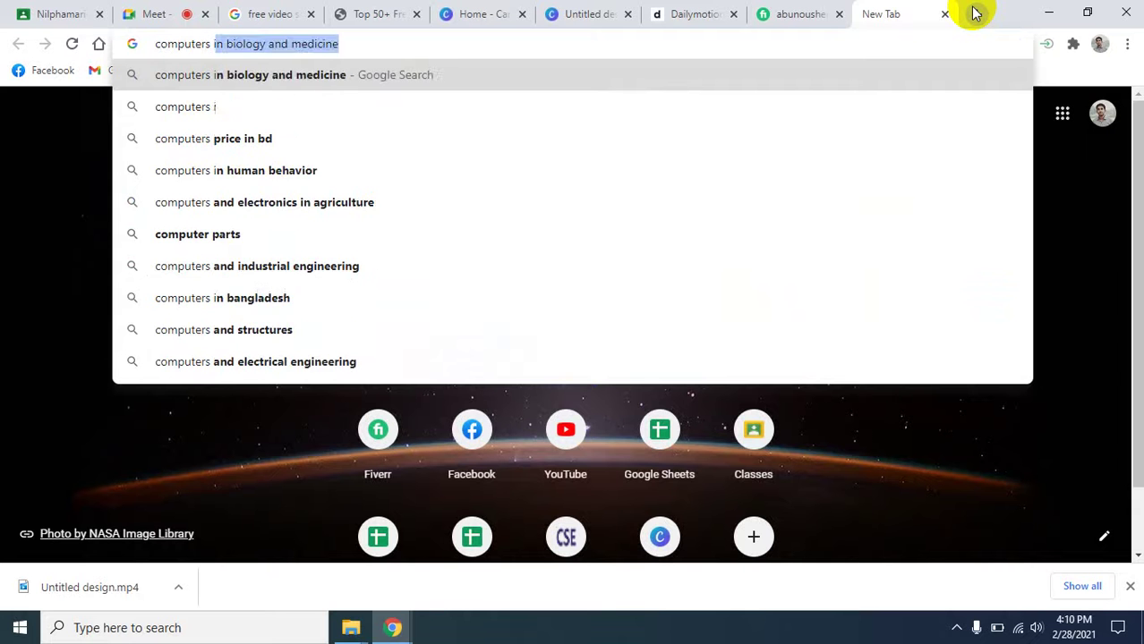
pyautogui.write('n bangladesh')
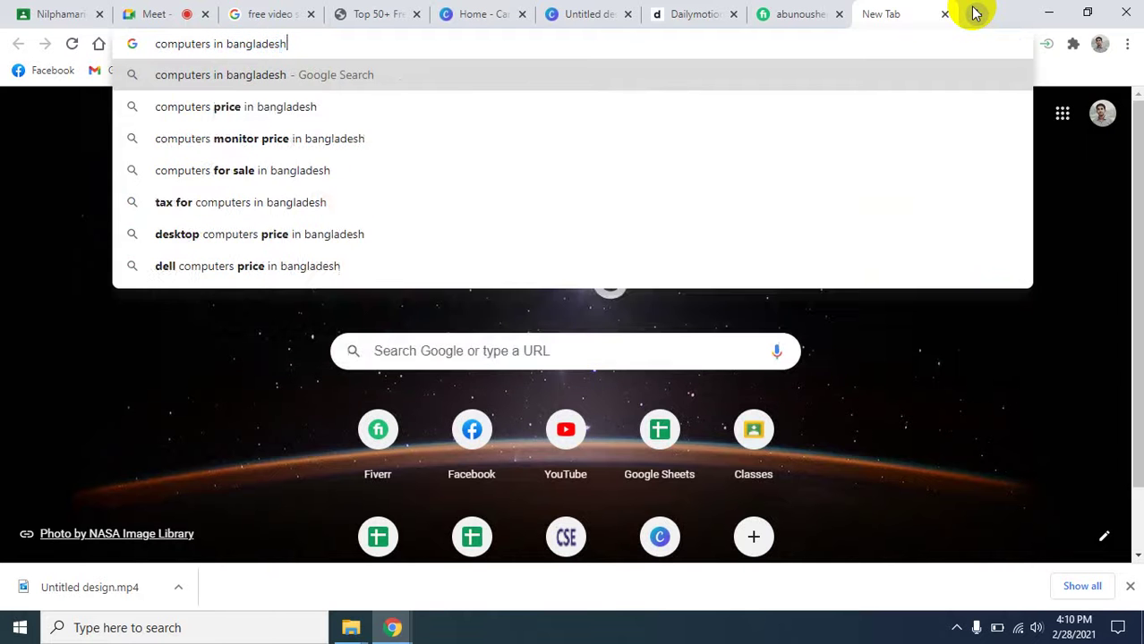
pyautogui.press('Return')
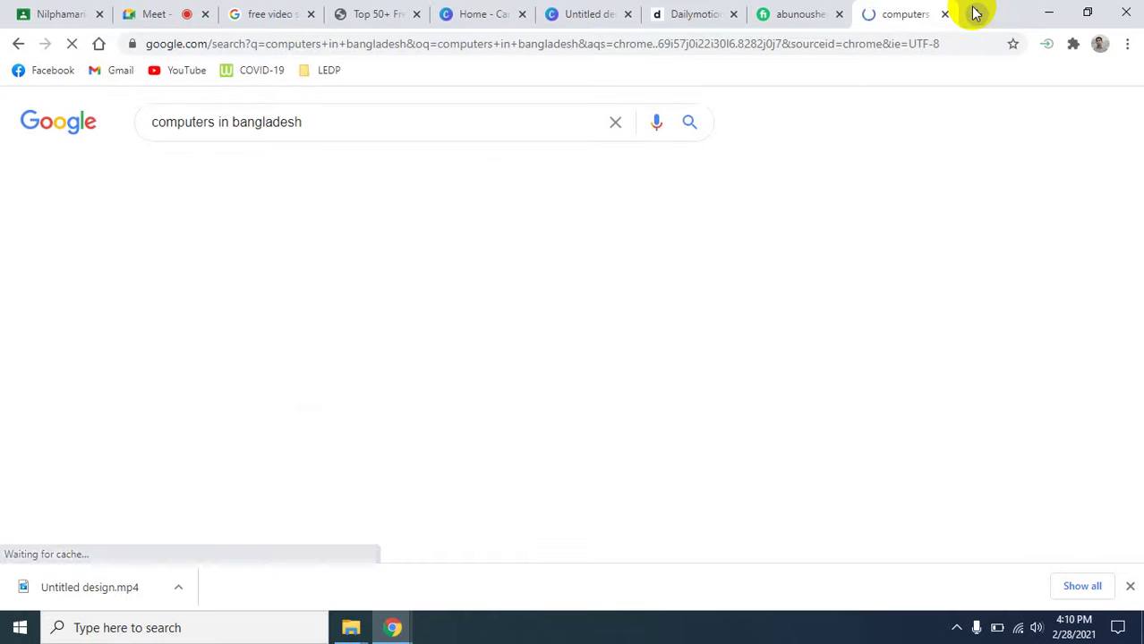
# Step: Change the query to 'computers_in_bangladesh' and rerun the search
pyautogui.click(321, 45)
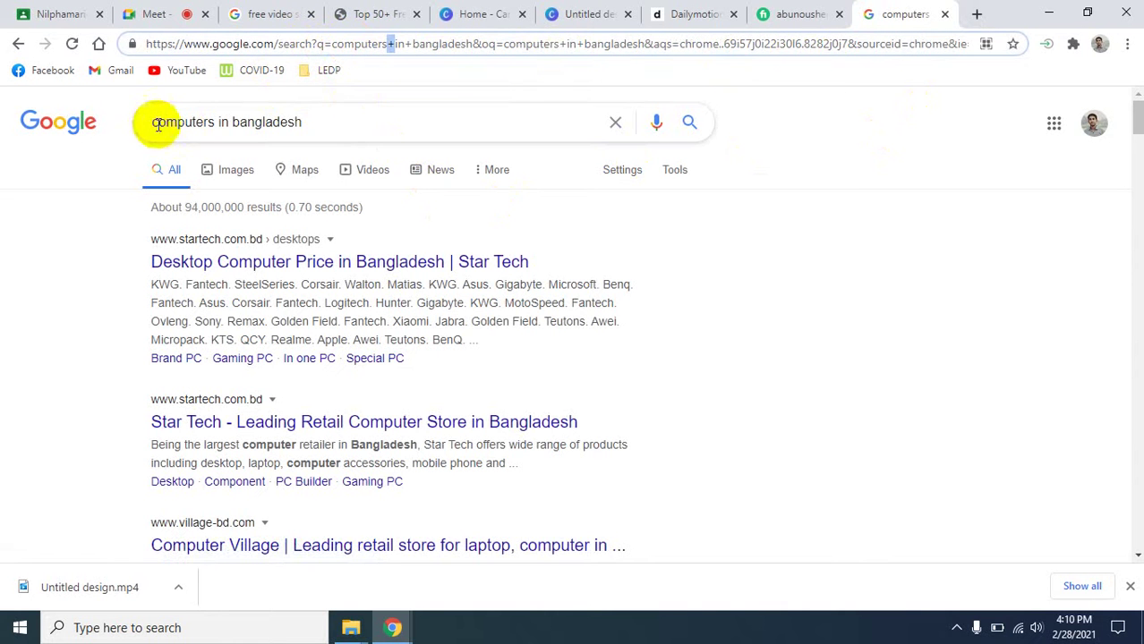
pyautogui.click(217, 122)
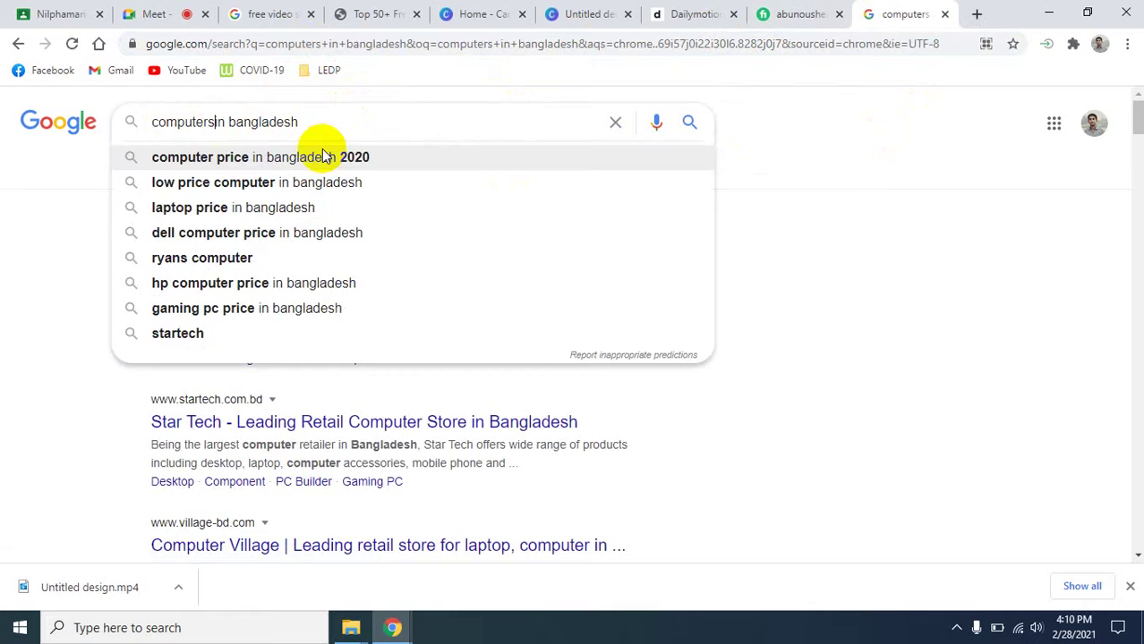
pyautogui.press('BackSpace')
pyautogui.write('+')
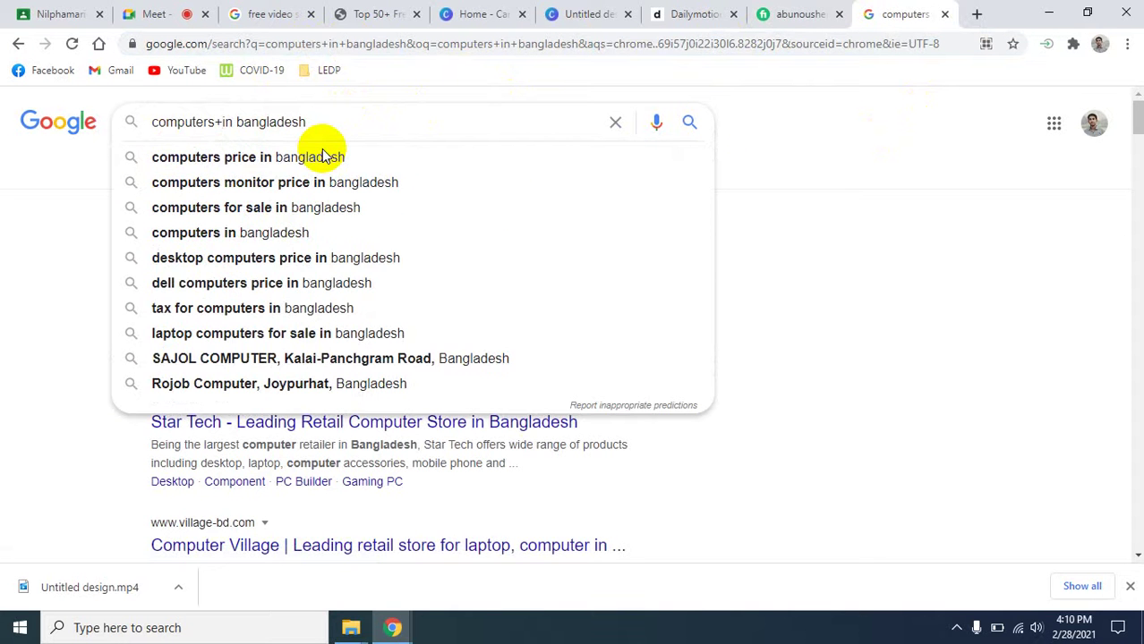
pyautogui.press('BackSpace')
pyautogui.write('_')
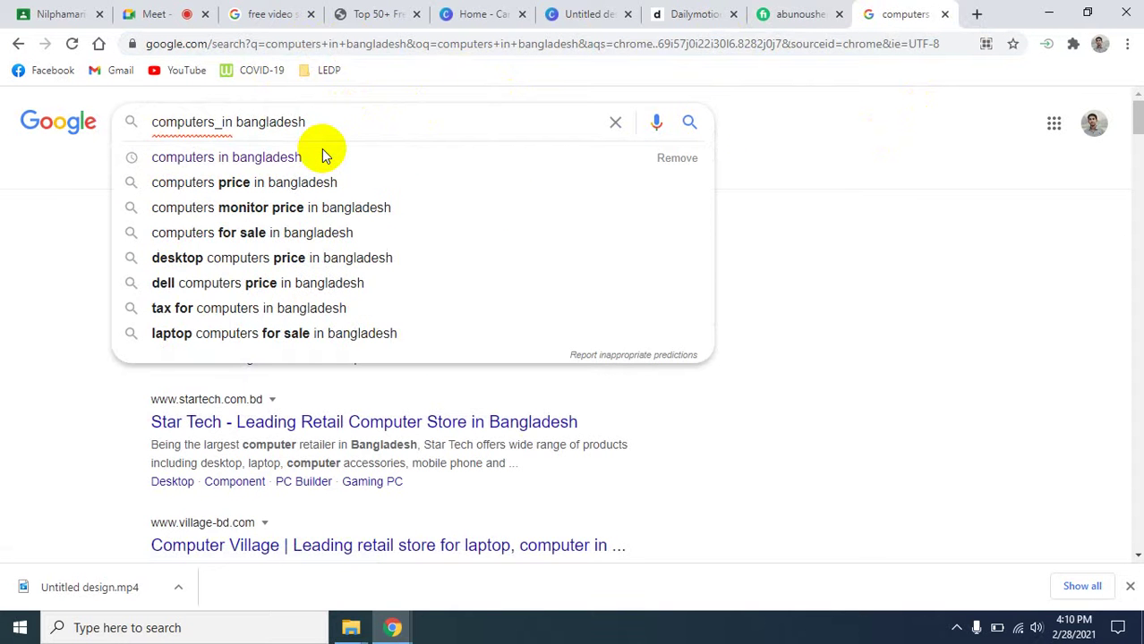
pyautogui.press('Right')
pyautogui.press('Right')
pyautogui.press('Right')
pyautogui.press('BackSpace')
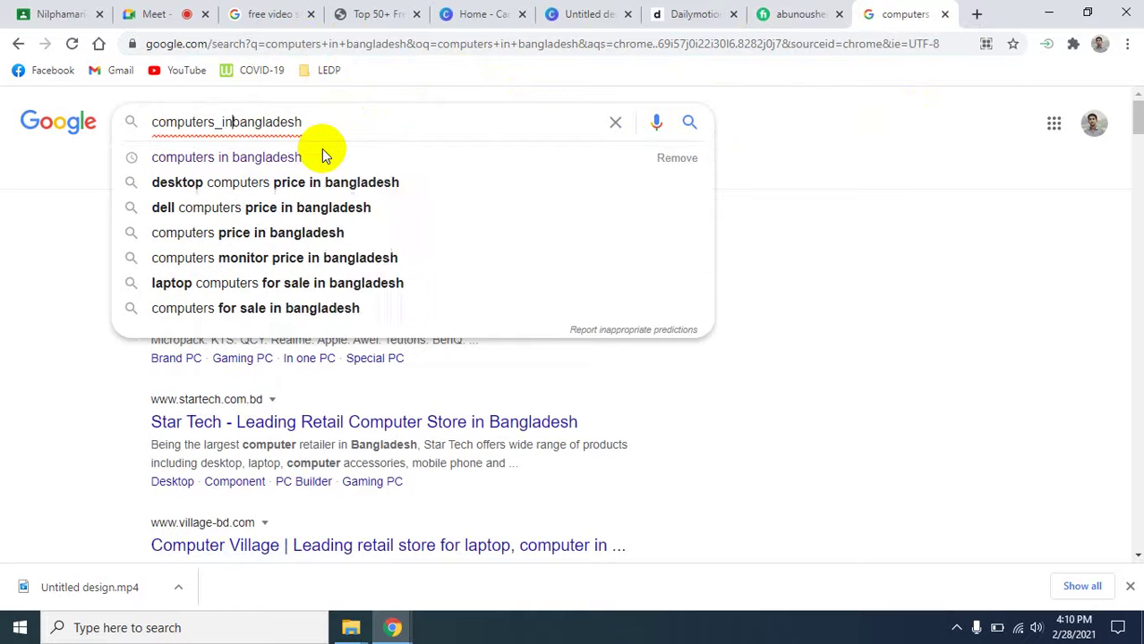
pyautogui.write('_')
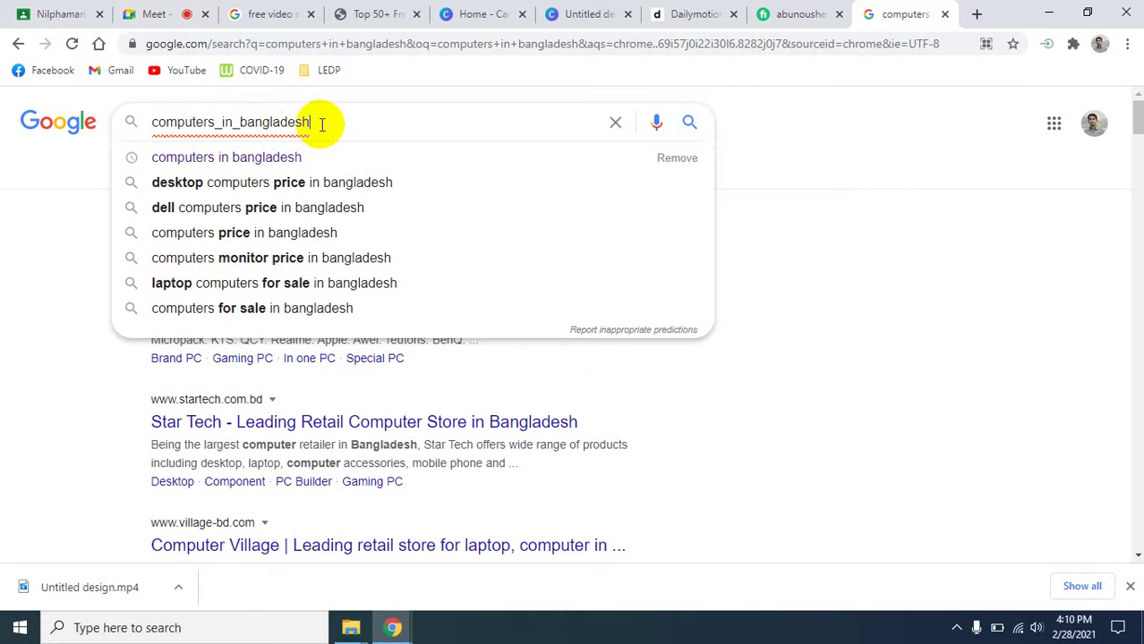
pyautogui.press('Return')
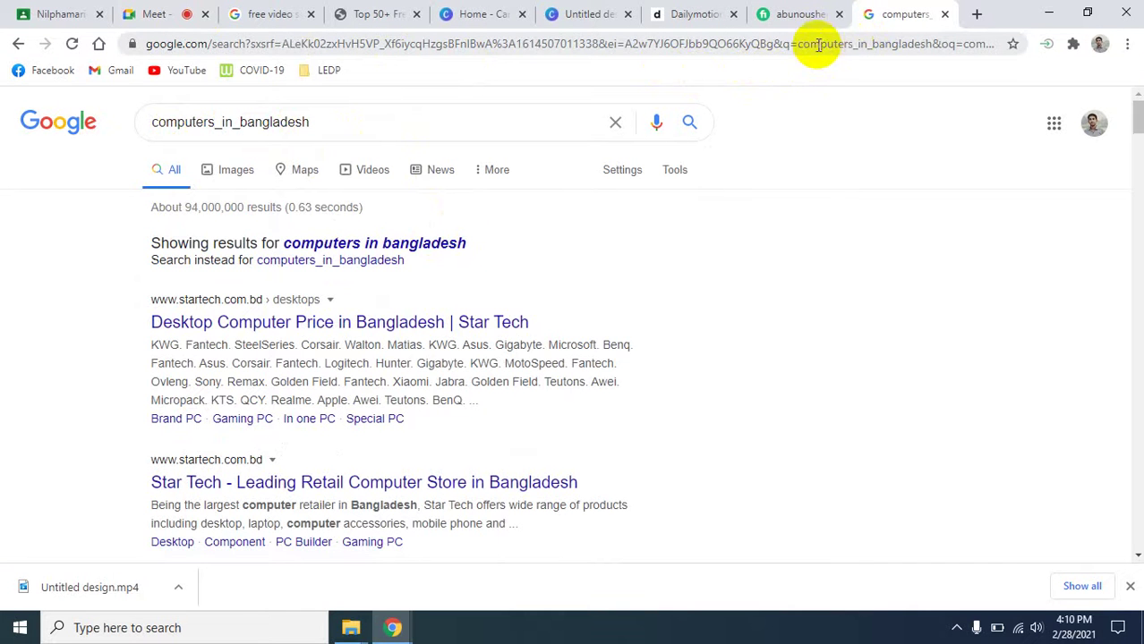
pyautogui.moveTo(799, 44); pyautogui.dragTo(875, 51)
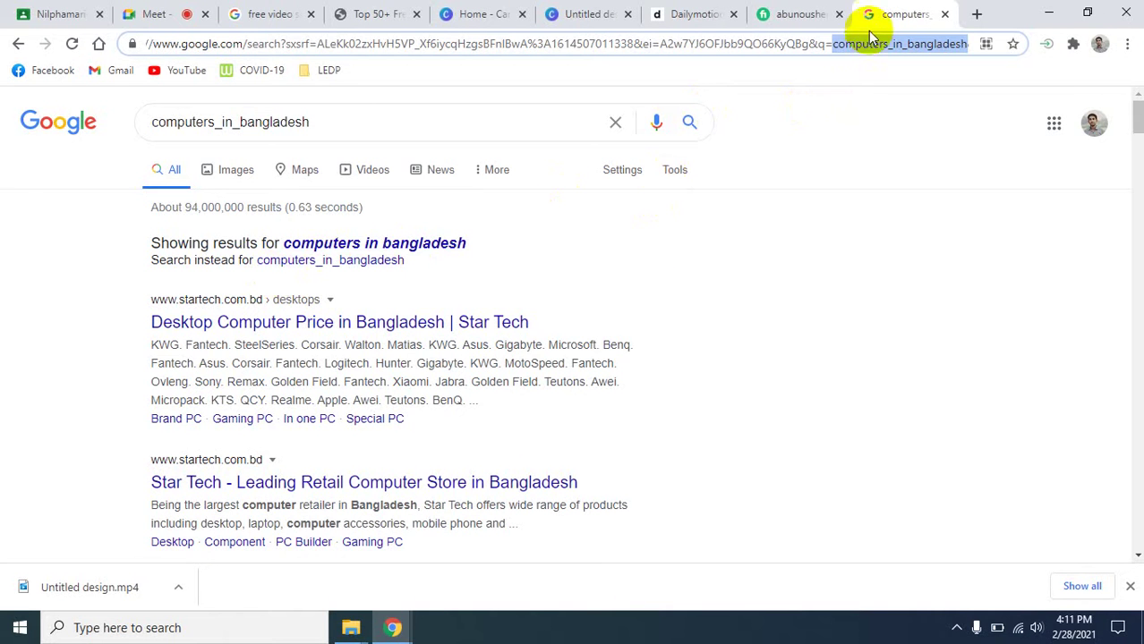
pyautogui.click(351, 627)
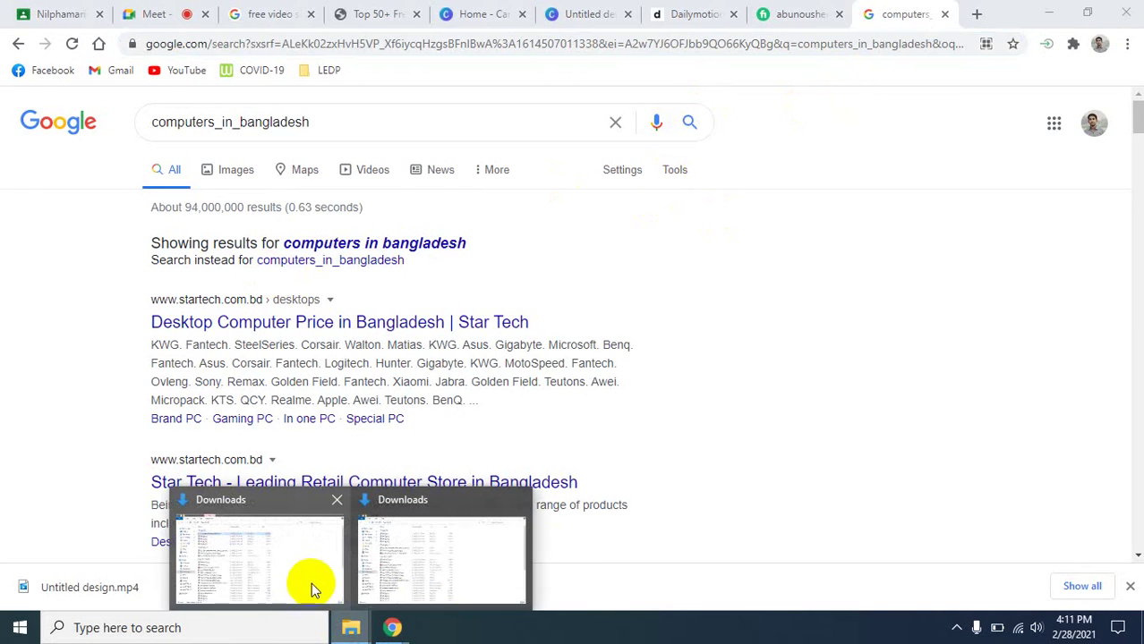
pyautogui.click(430, 565)
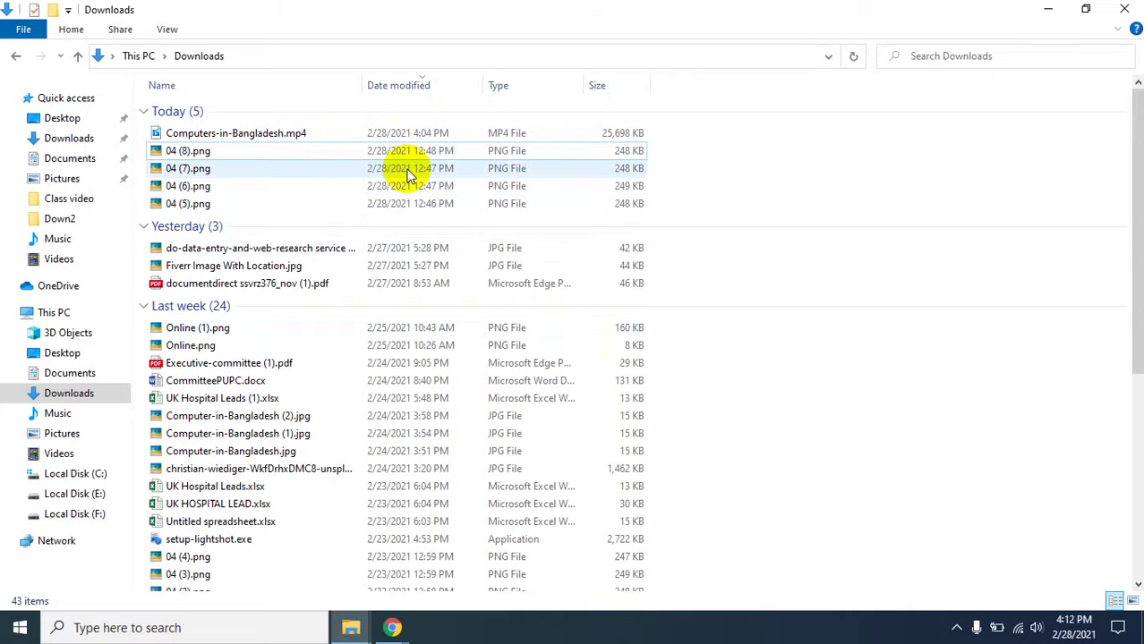
pyautogui.moveTo(393, 629)
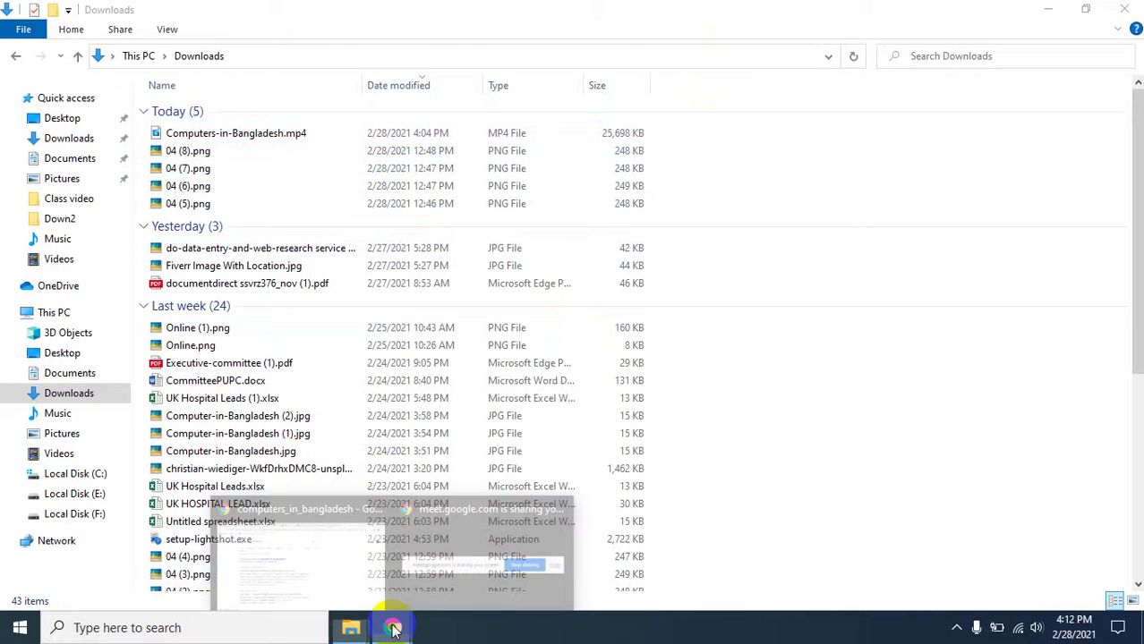
pyautogui.click(360, 563)
# Step: On the Dailymotion tab, start a new upload and bring up the video file chooser
pyautogui.click(705, 18)
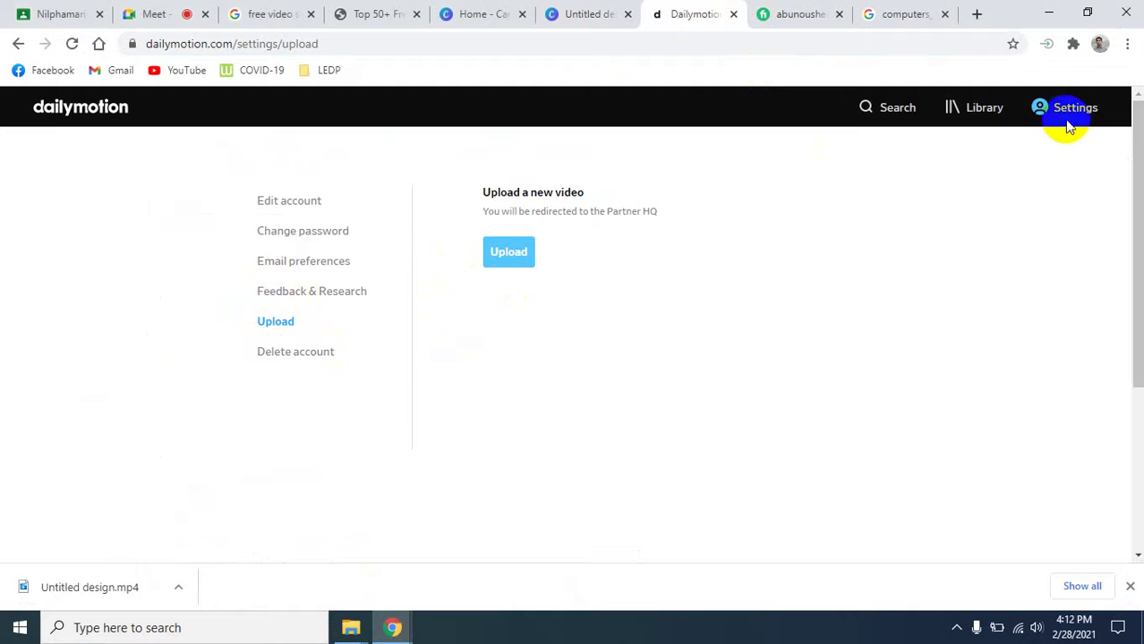
pyautogui.click(508, 257)
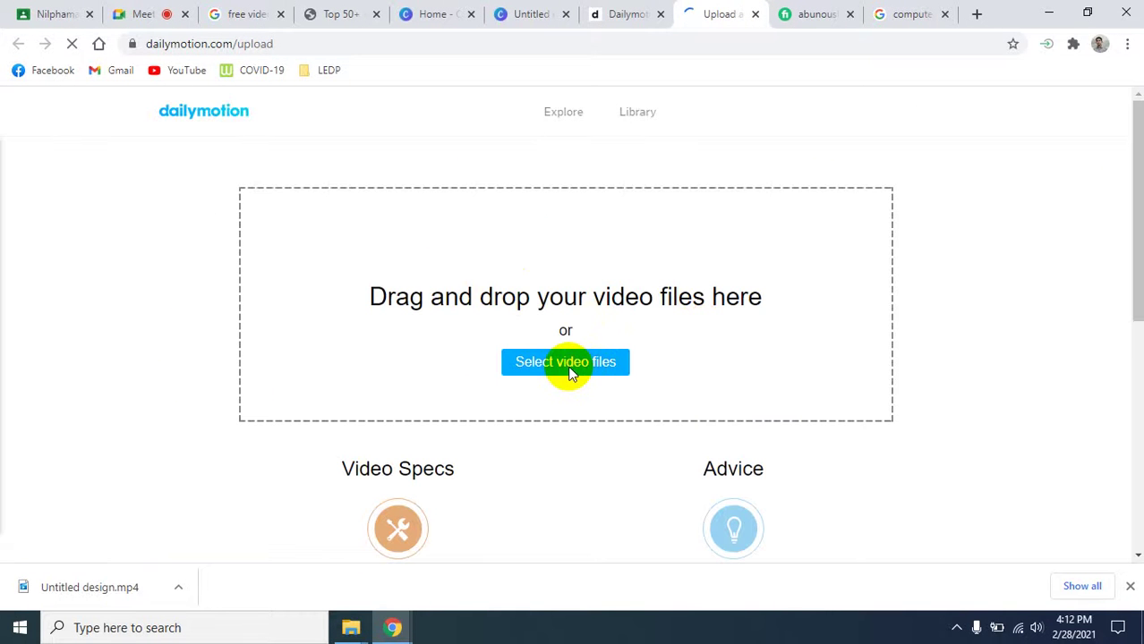
pyautogui.click(571, 367)
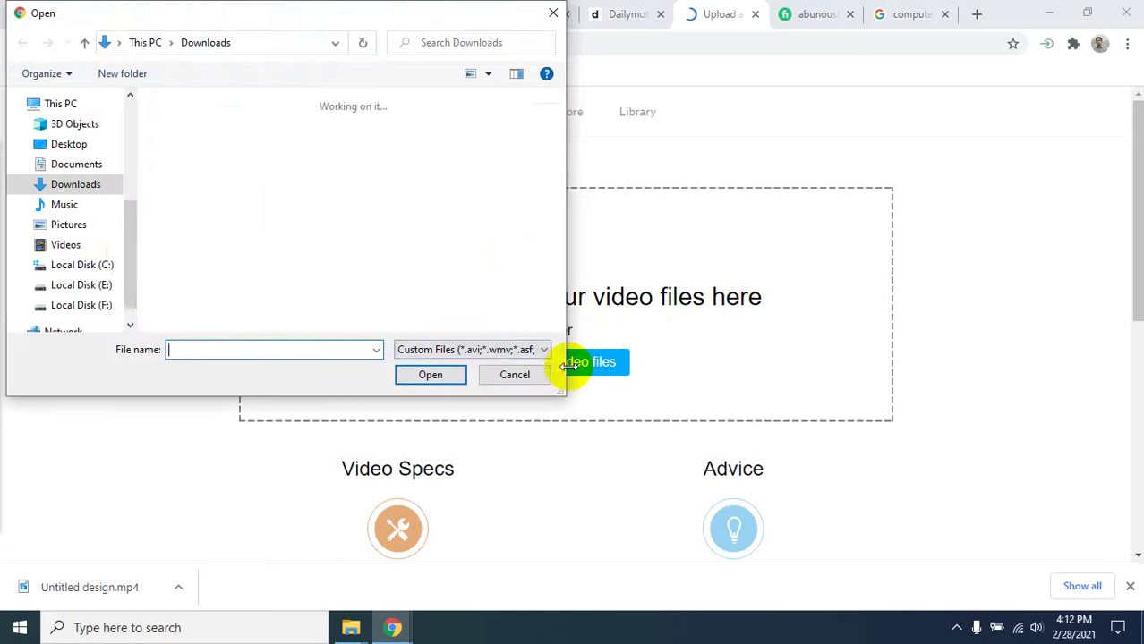
# Step: Choose Computers-in-Bangladesh.mp4 from Downloads as the video to upload
pyautogui.click(228, 235)
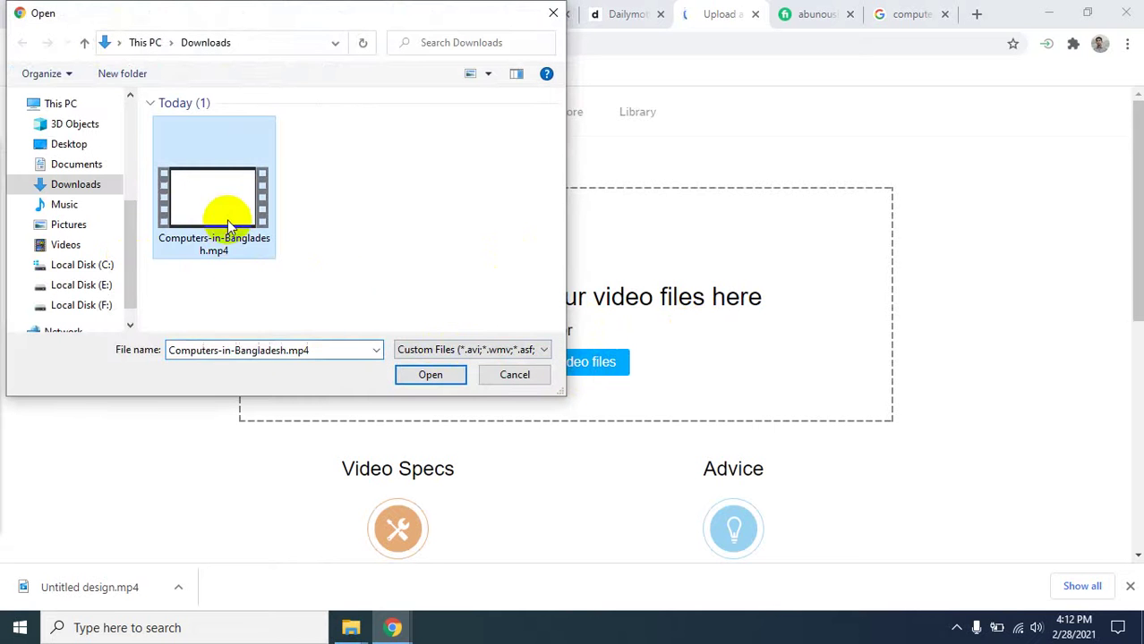
pyautogui.click(432, 381)
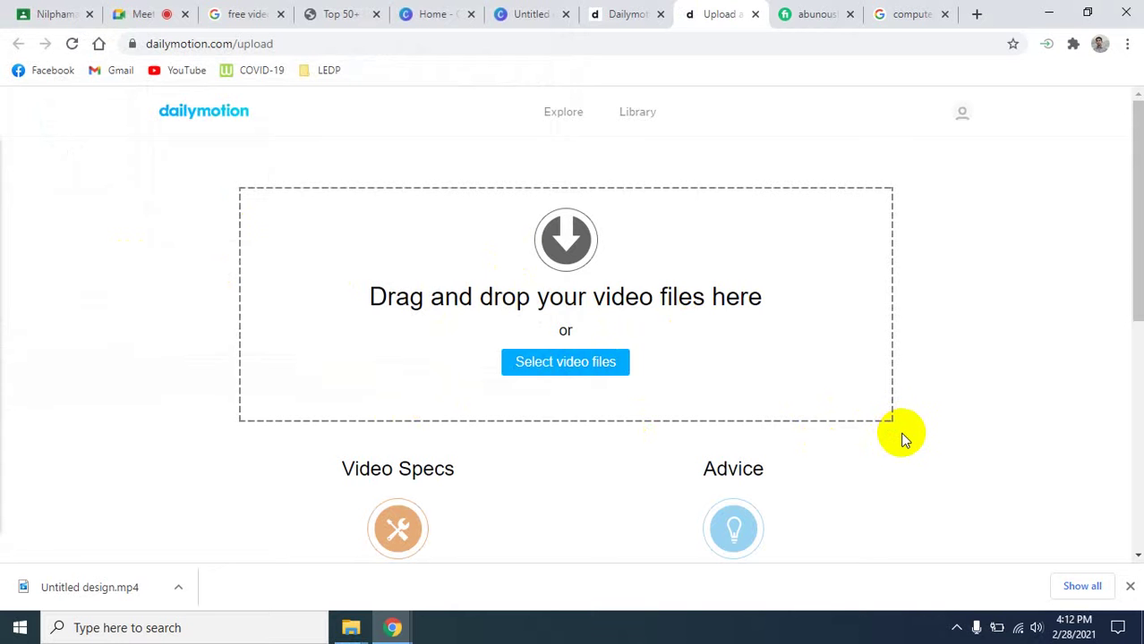
# Step: Scroll the upload page while Computers-in-Bangladesh.mp4 finishes uploading
pyautogui.scroll(-5, 902, 439)
pyautogui.scroll(2, 902, 440)
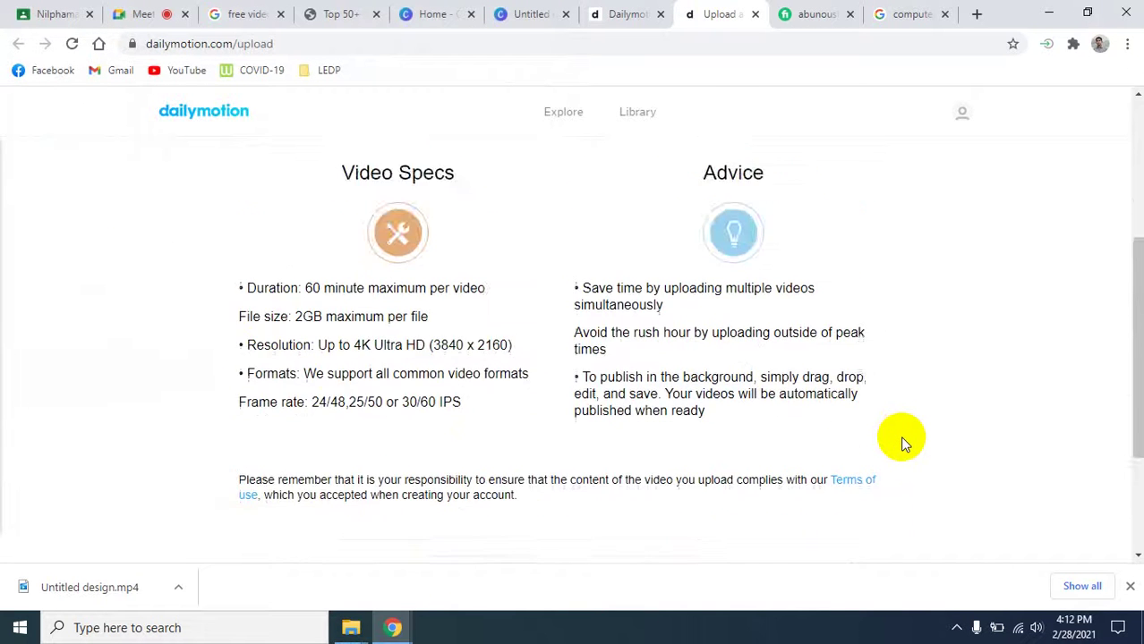
pyautogui.scroll(-3, 902, 441)
pyautogui.scroll(5, 902, 440)
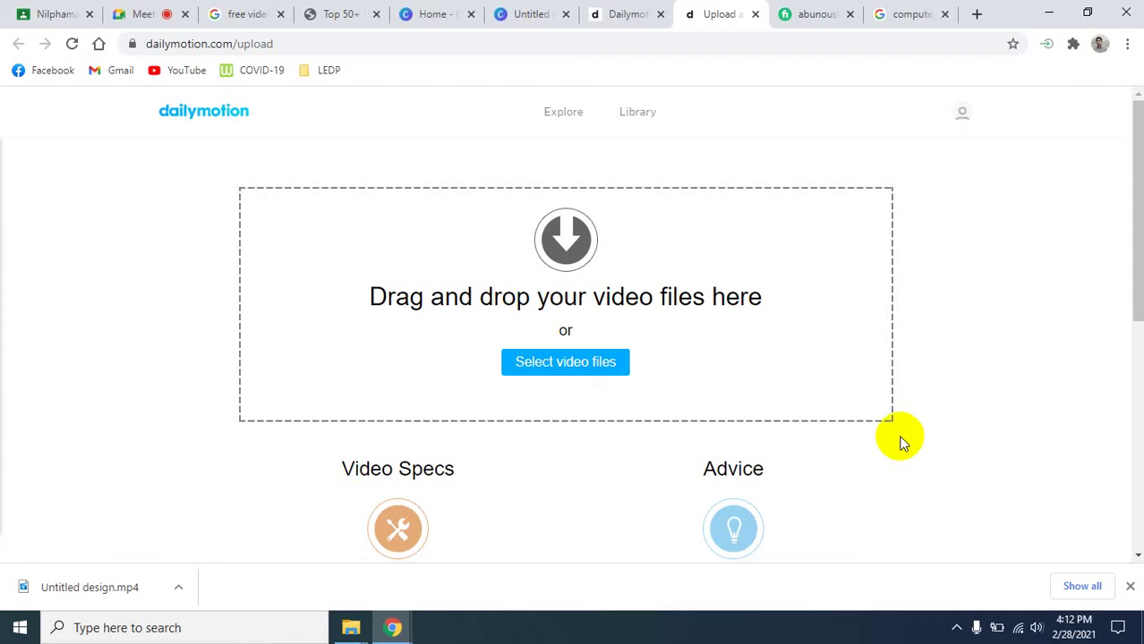
pyautogui.scroll(-2, 902, 441)
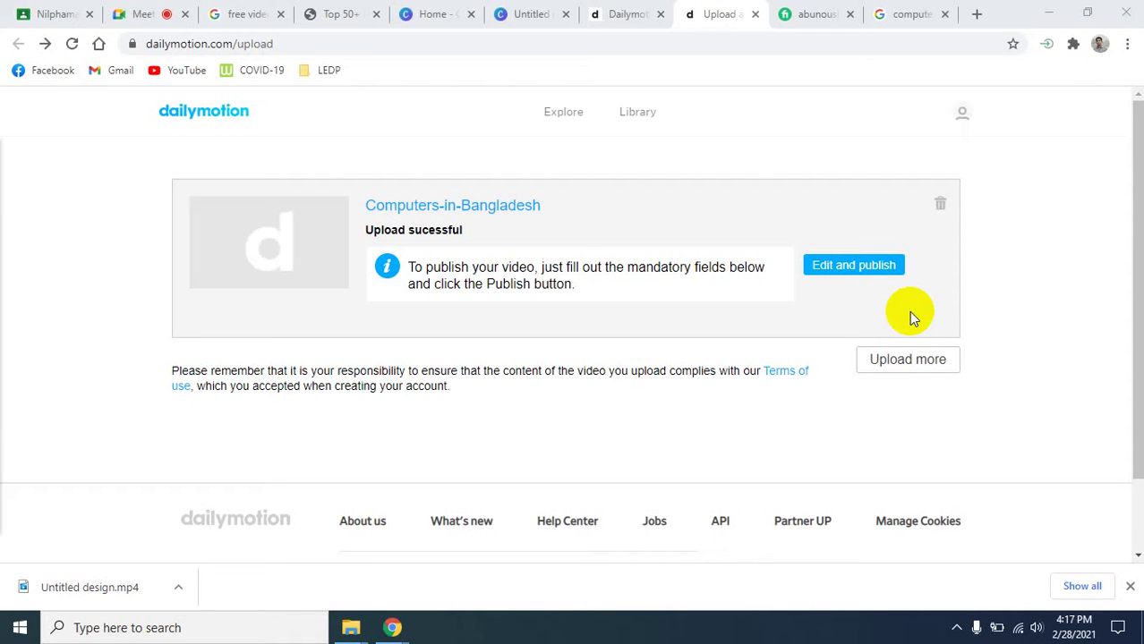
# Step: Open the uploaded Computers-in-Bangladesh video's page via Edit and publish
pyautogui.click(851, 281)
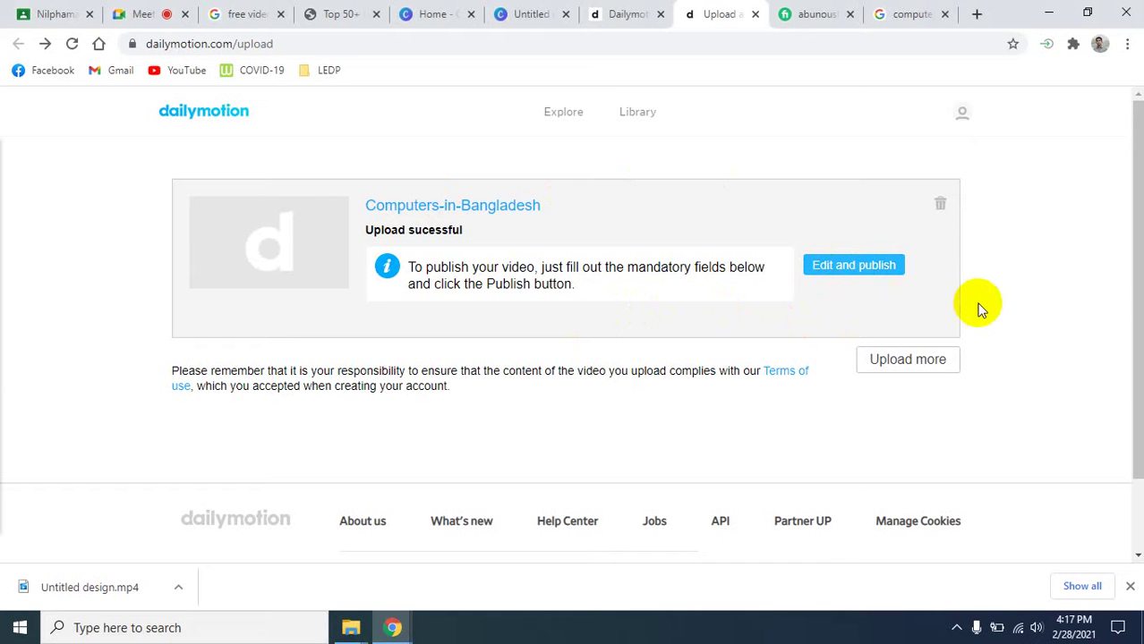
pyautogui.click(847, 269)
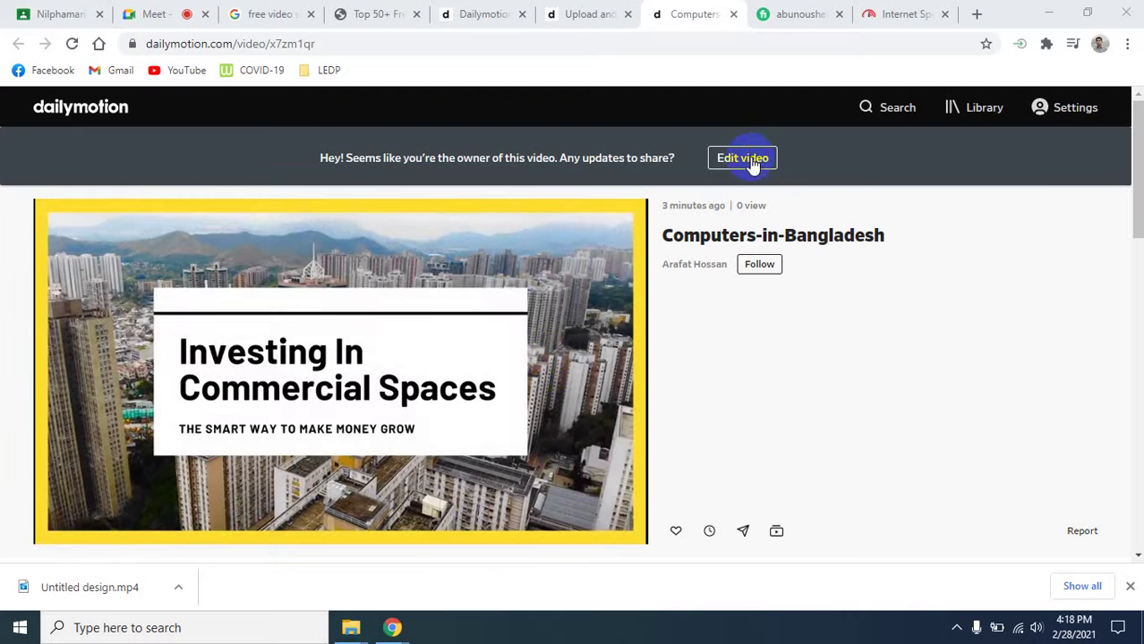
pyautogui.click(748, 159)
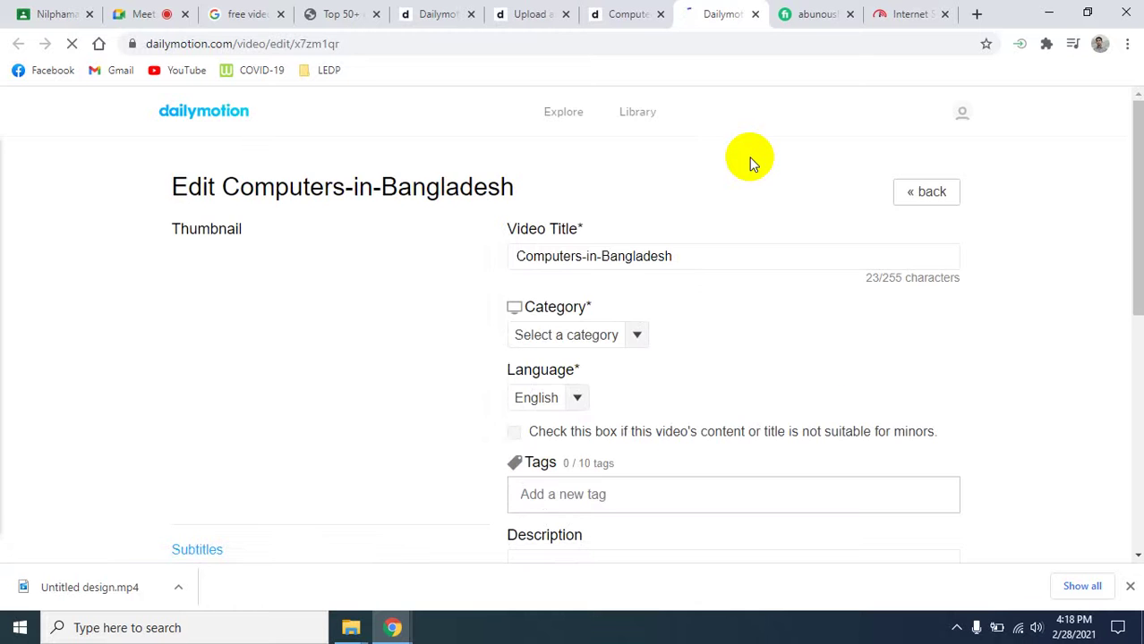
pyautogui.click(614, 13)
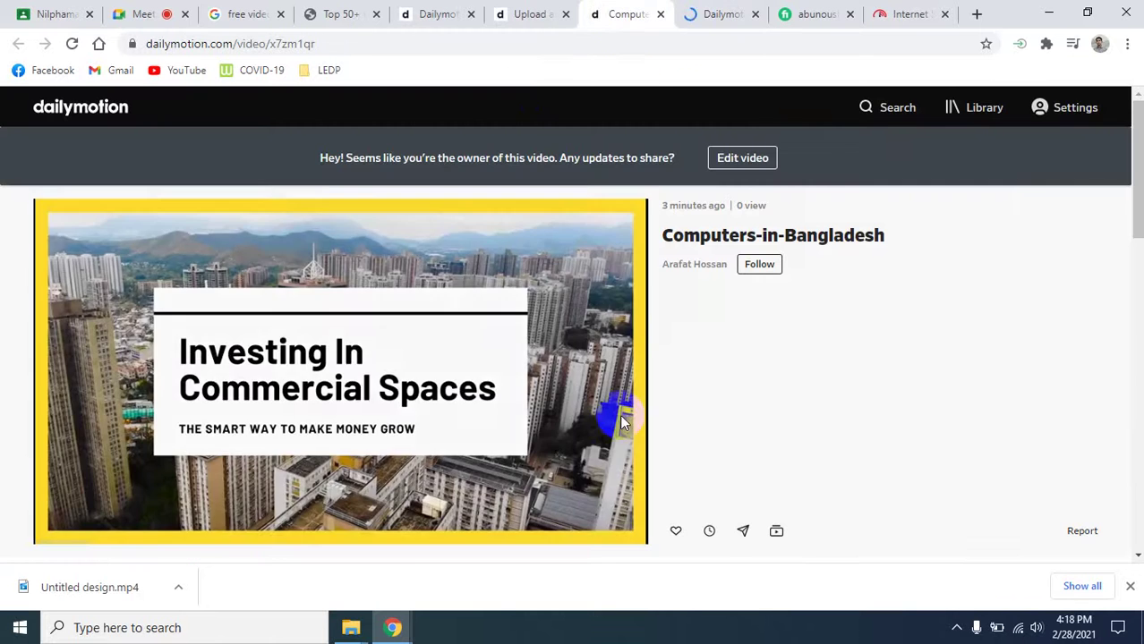
pyautogui.click(541, 14)
pyautogui.click(837, 279)
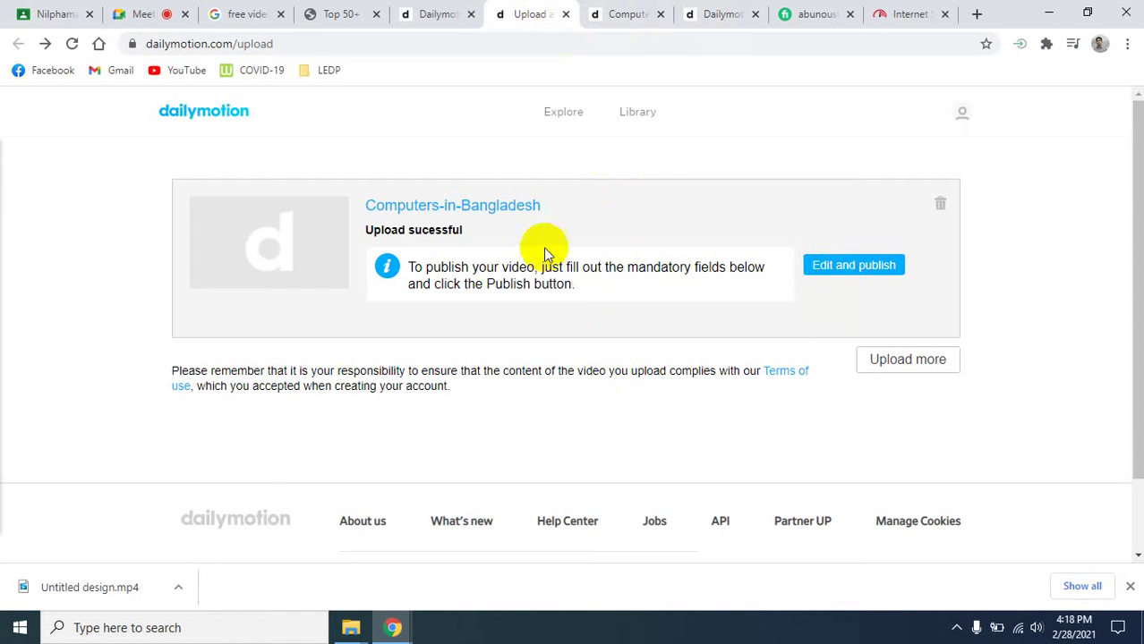
pyautogui.click(448, 211)
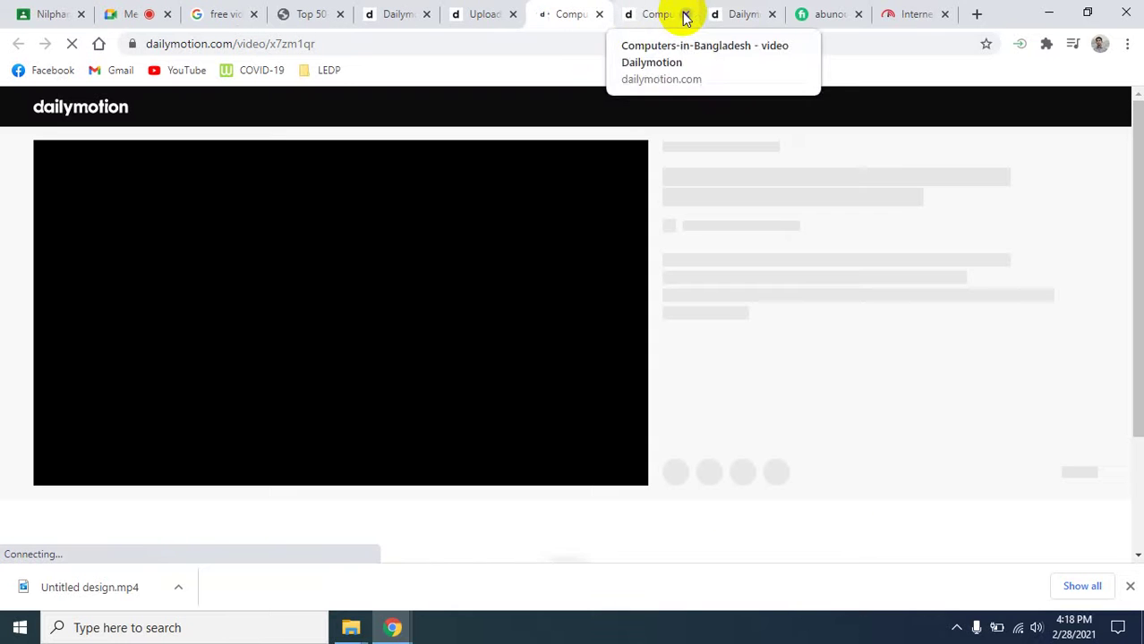
# Step: Close the duplicate tabs and load the video's edit form in another tab
pyautogui.click(684, 15)
pyautogui.click(683, 14)
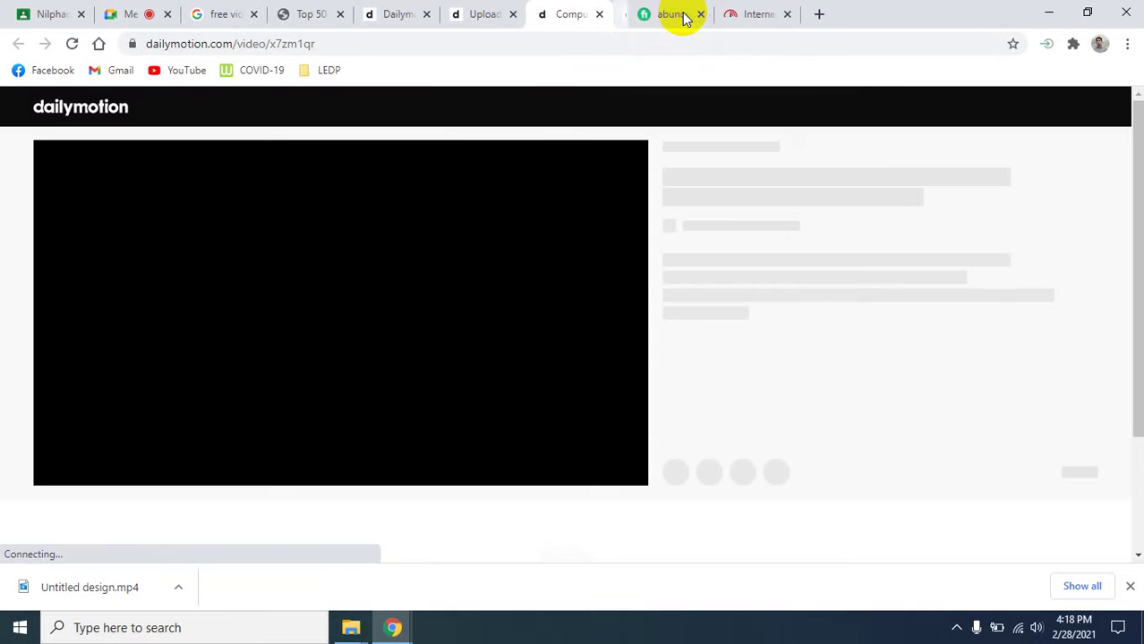
pyautogui.click(398, 294)
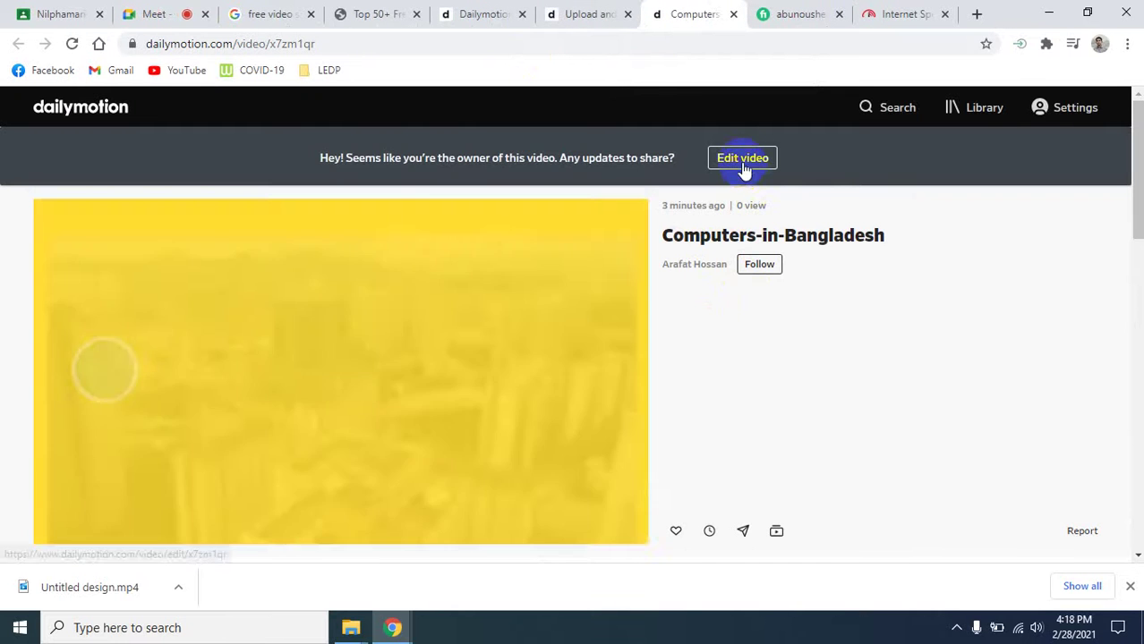
pyautogui.click(742, 161)
pyautogui.click(609, 14)
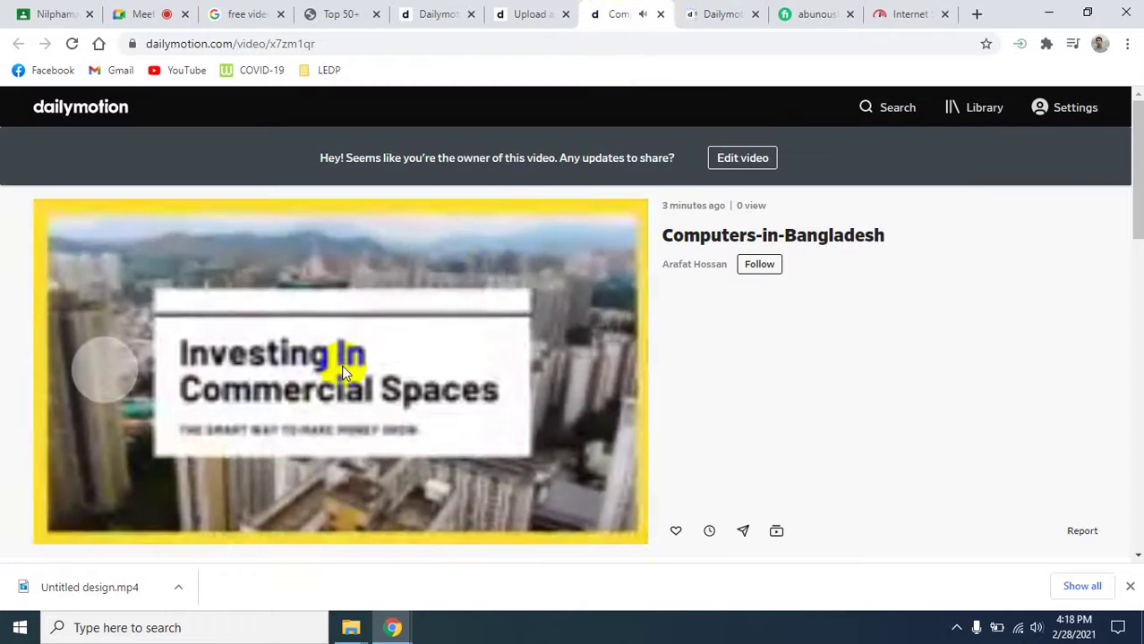
# Step: Switch to the video's edit form and browse the Category list
pyautogui.click(717, 12)
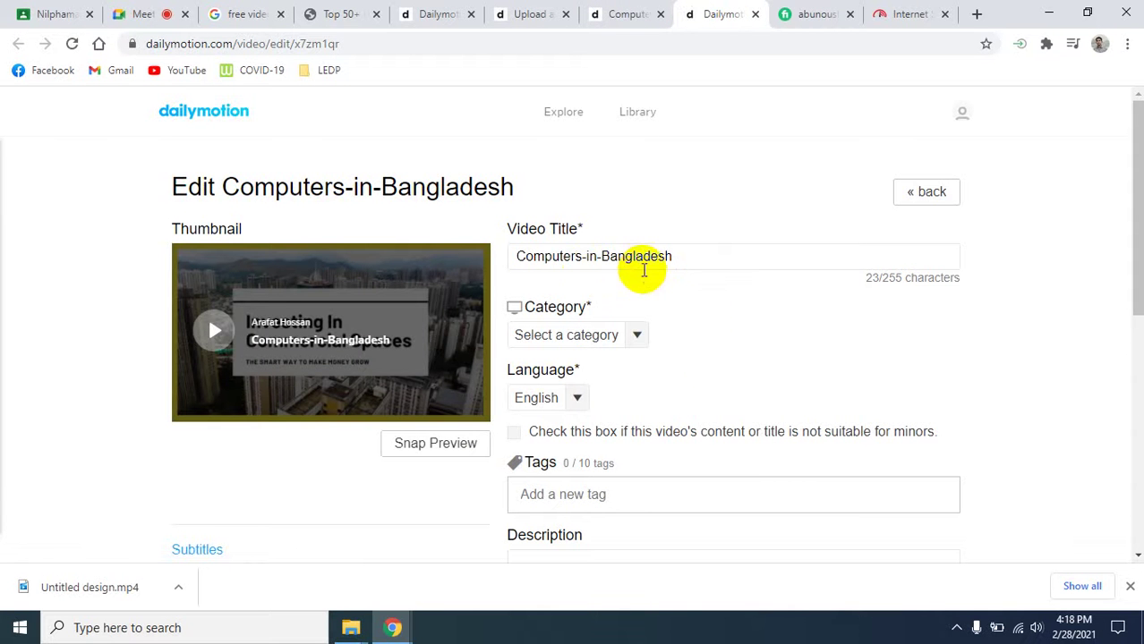
pyautogui.click(682, 259)
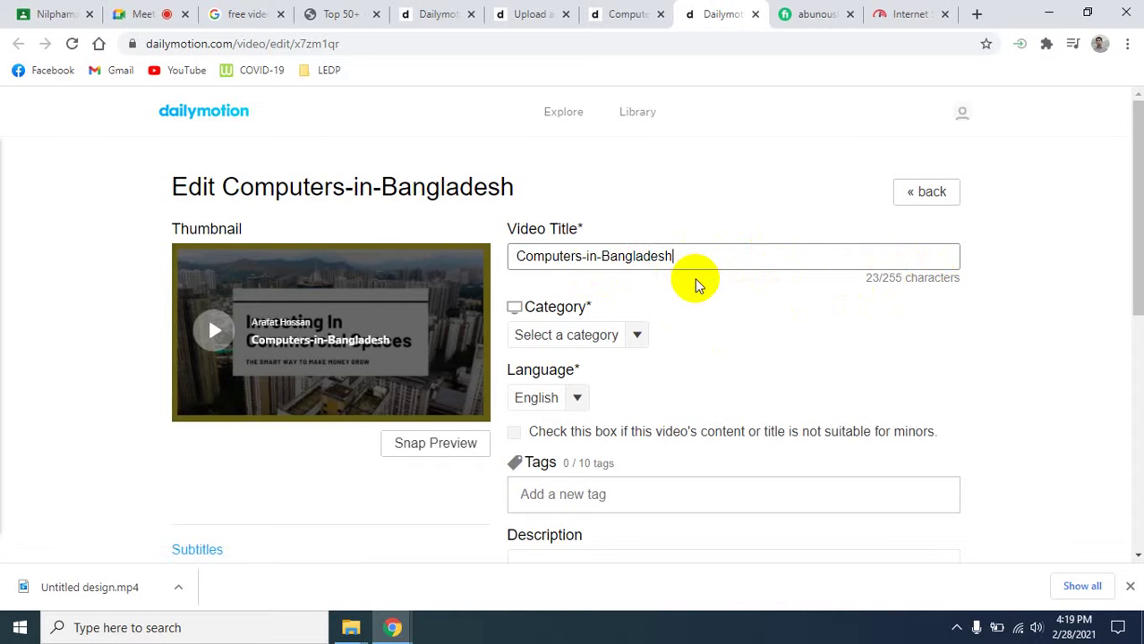
pyautogui.click(639, 336)
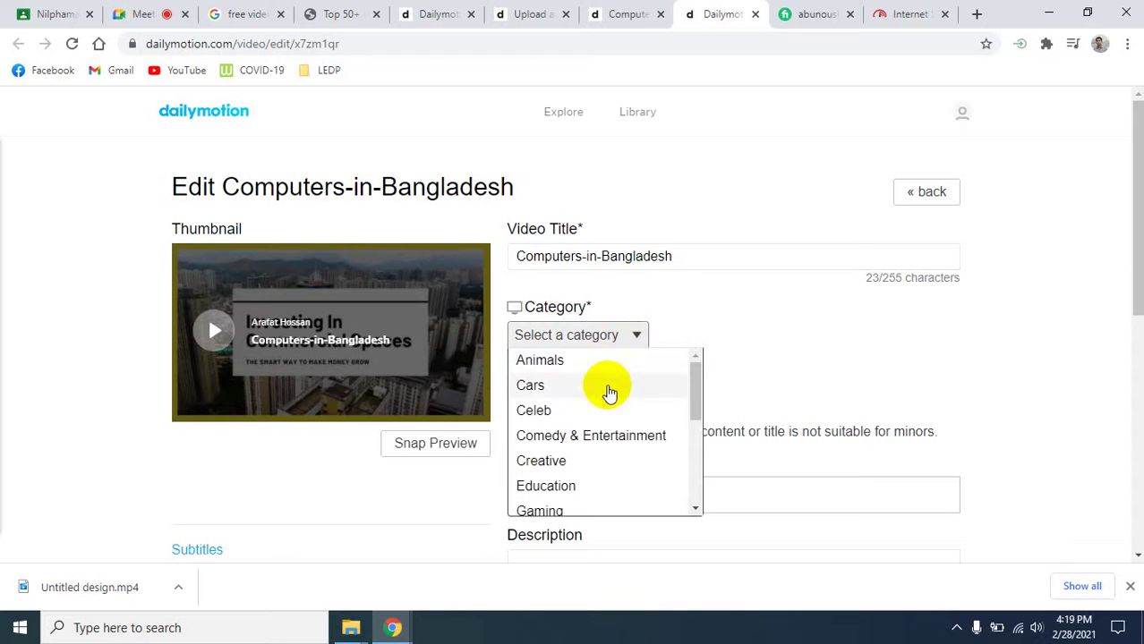
pyautogui.scroll(-1, 612, 417)
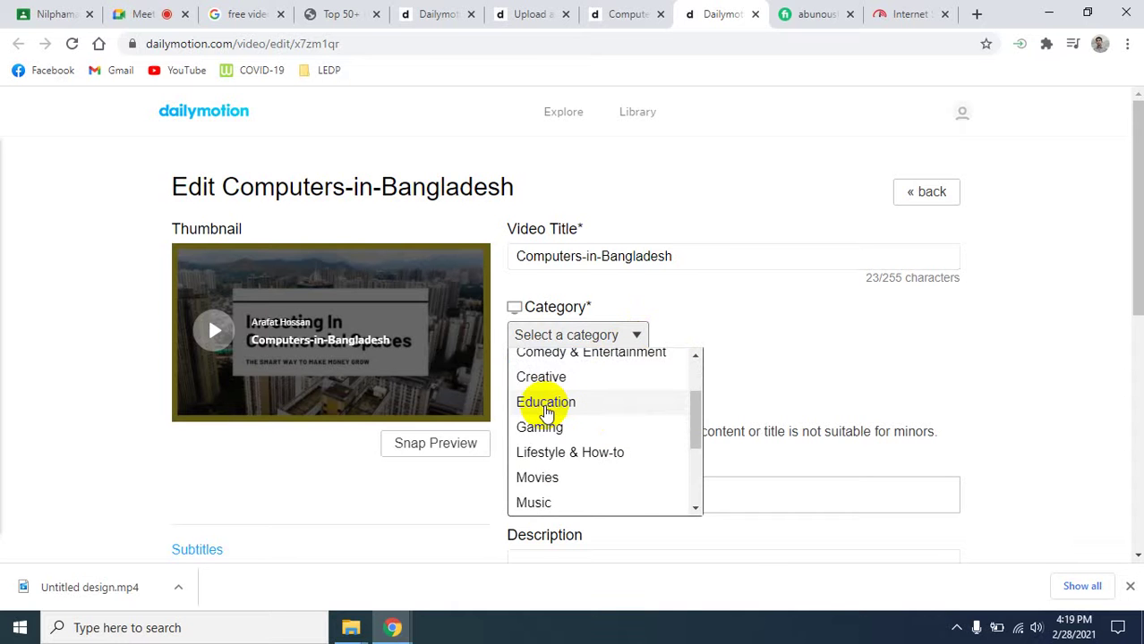
pyautogui.scroll(-1, 547, 411)
pyautogui.scroll(-3, 547, 414)
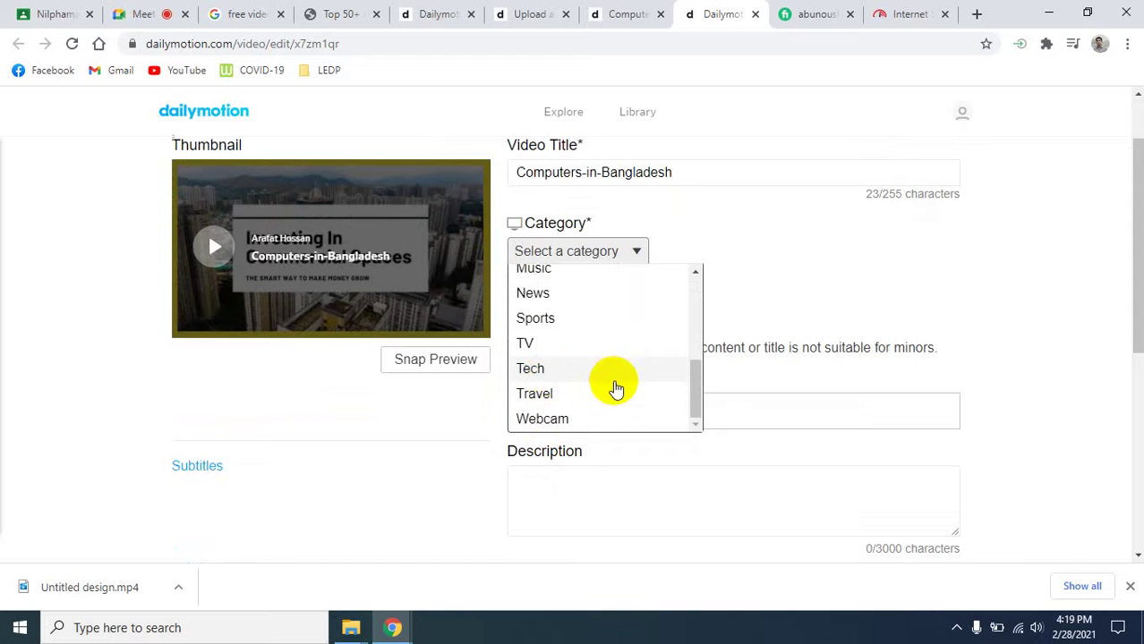
pyautogui.scroll(3, 614, 390)
pyautogui.scroll(-3, 616, 392)
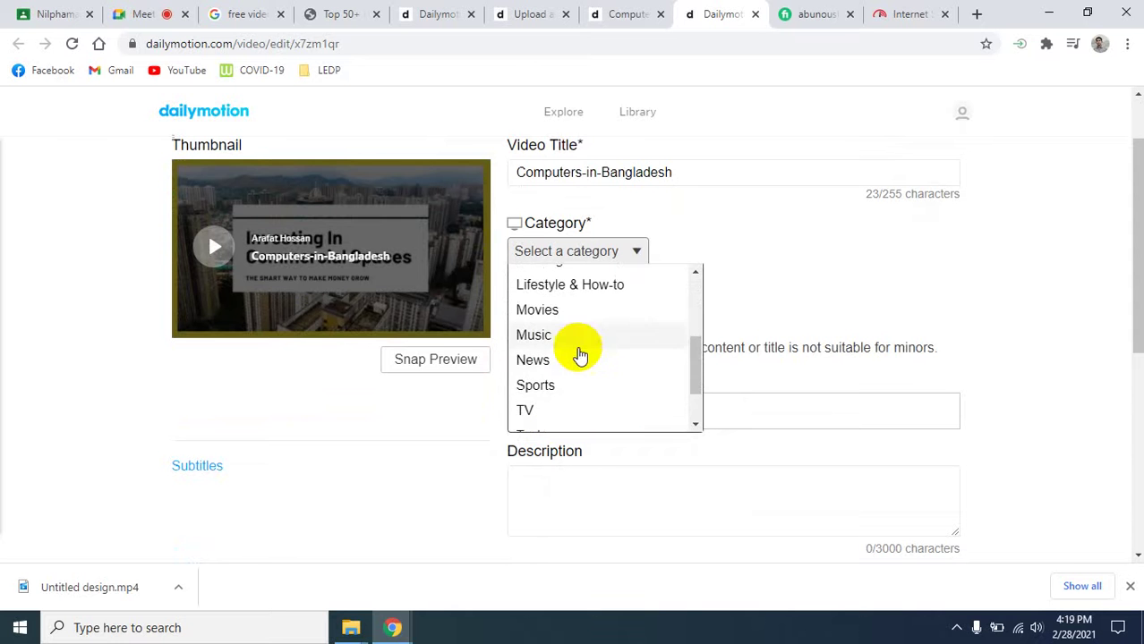
pyautogui.click(881, 256)
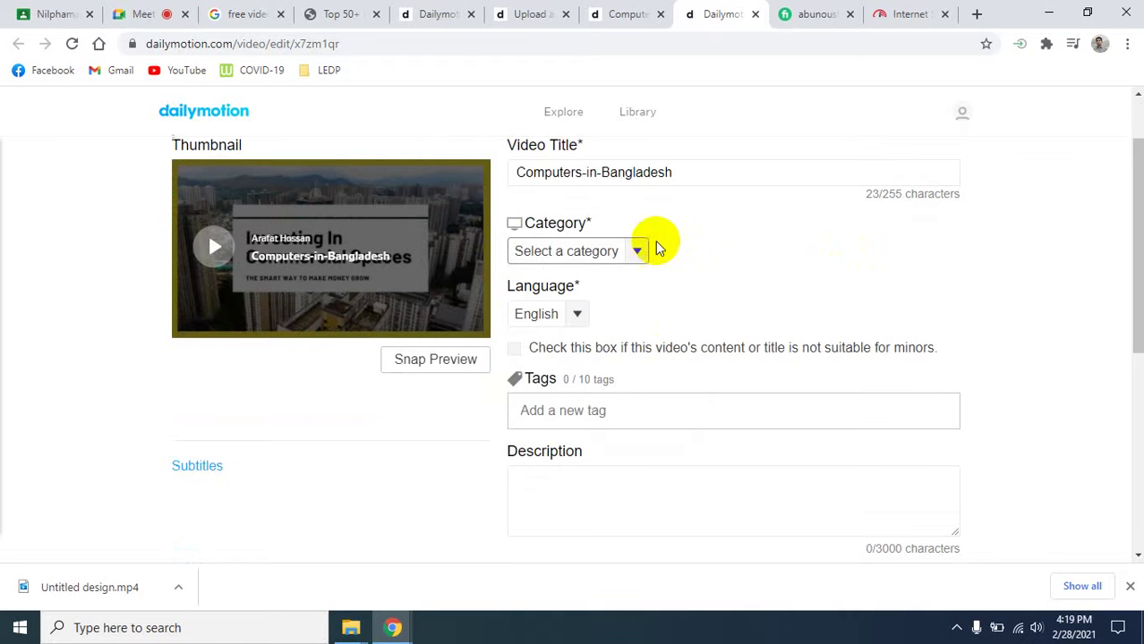
# Step: Set the Category to Education and keep English as the Language
pyautogui.click(640, 250)
pyautogui.scroll(-1, 565, 390)
pyautogui.scroll(-2, 565, 393)
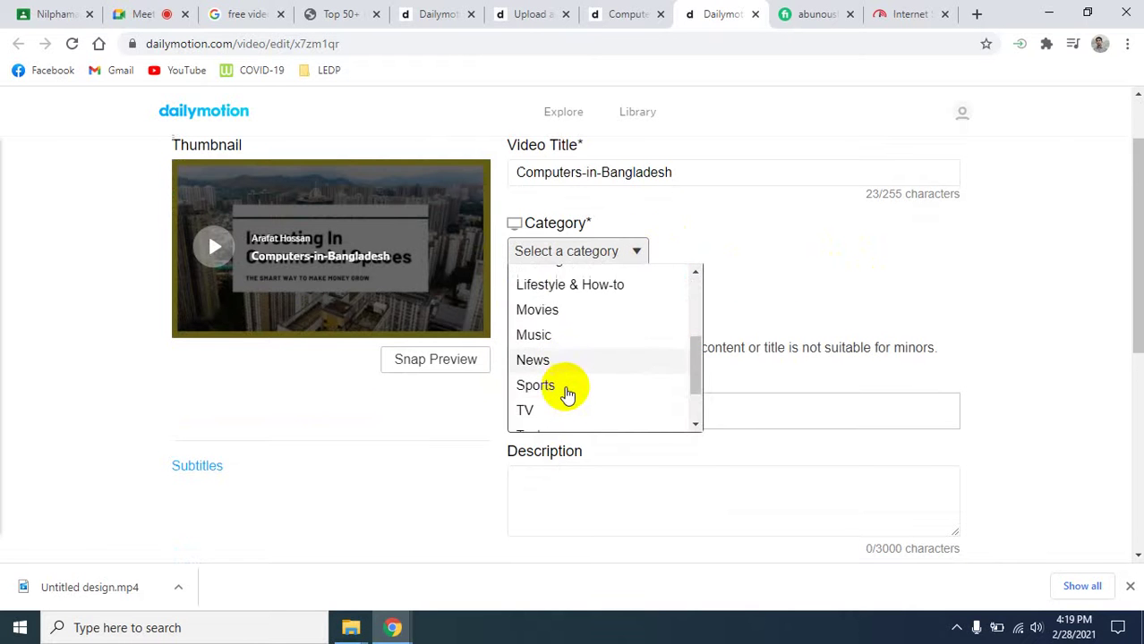
pyautogui.scroll(2, 567, 395)
pyautogui.scroll(3, 567, 393)
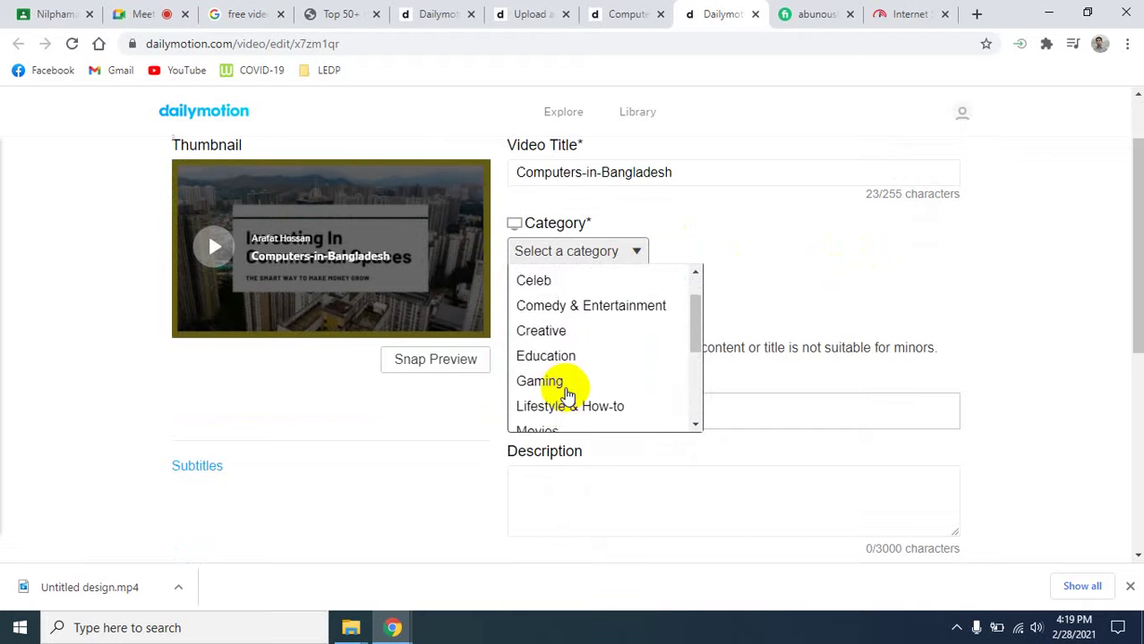
pyautogui.click(549, 402)
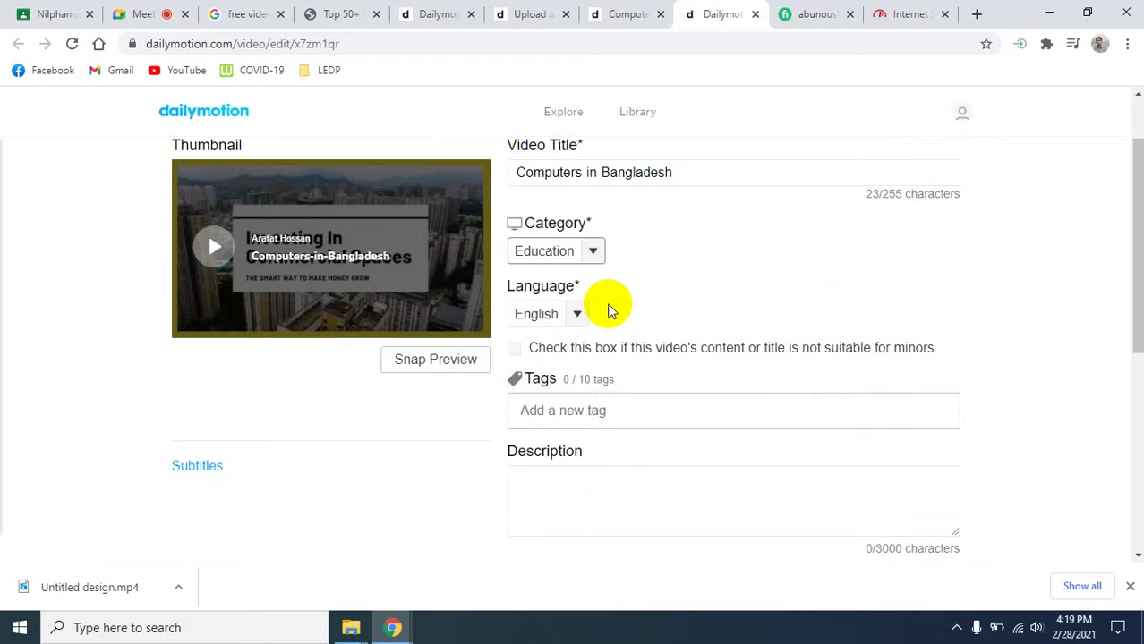
pyautogui.click(577, 316)
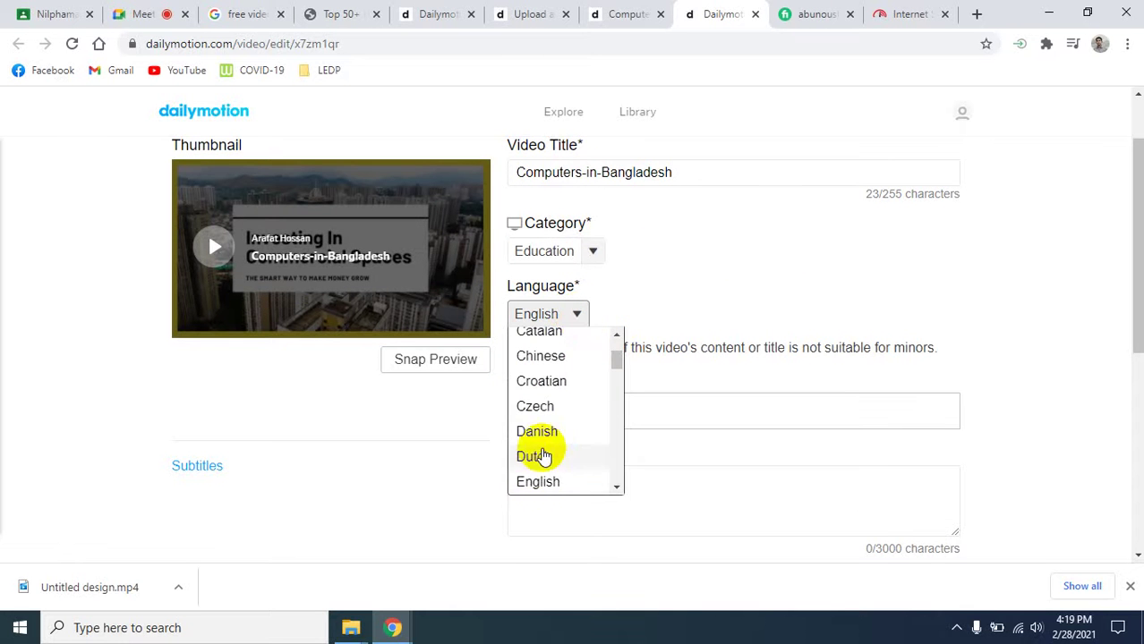
pyautogui.click(541, 483)
pyautogui.scroll(-1, 687, 295)
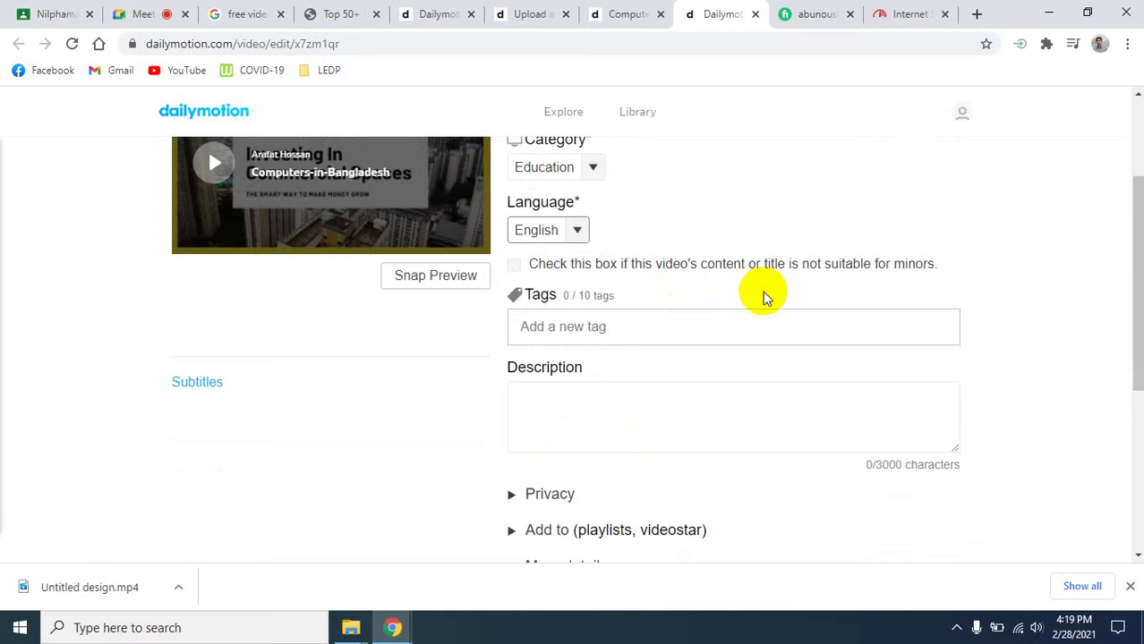
pyautogui.scroll(-1, 762, 303)
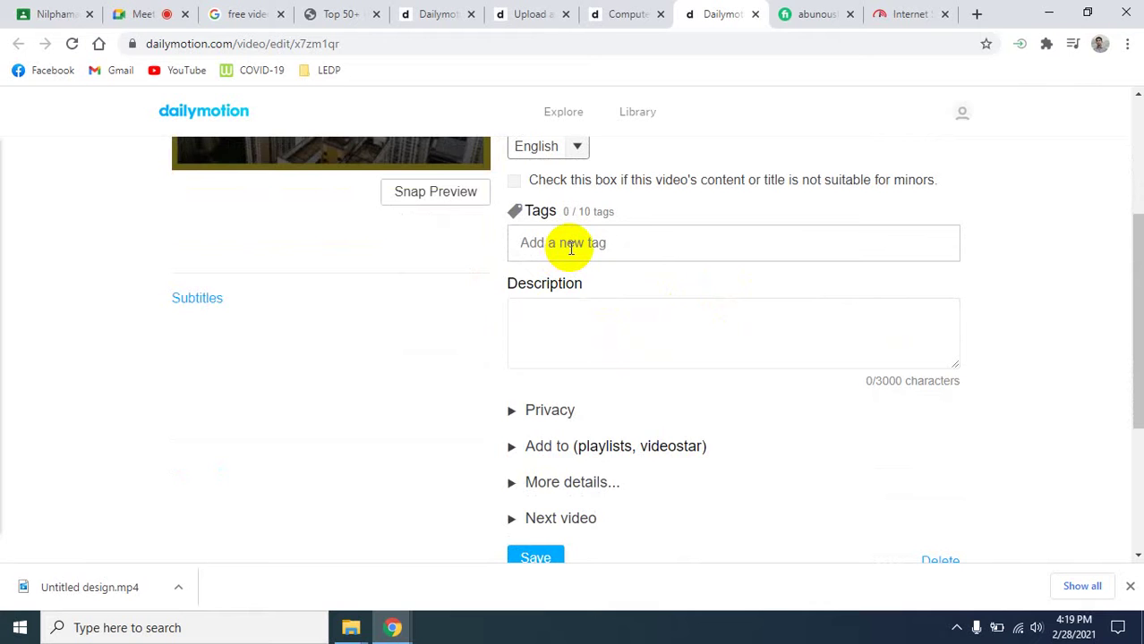
# Step: Add the tags Computer and Computer in Bangladesh, correcting the 'BAngladesh' capitalization
pyautogui.click(571, 248)
pyautogui.write('Computer, Computer in BAngla')
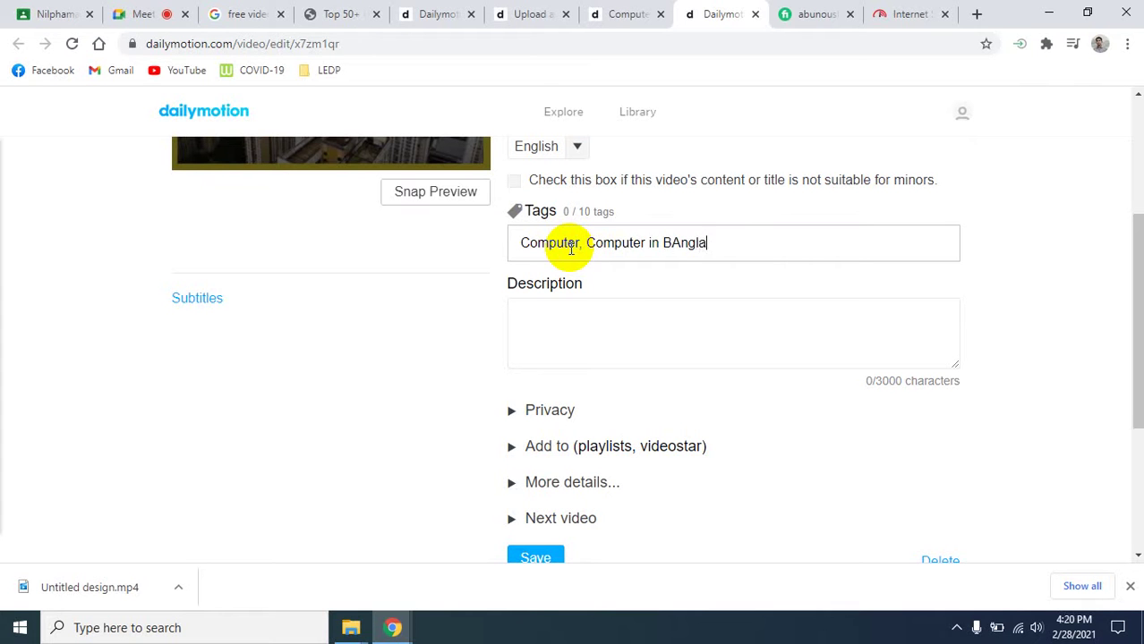
pyautogui.write('des')
pyautogui.press('BackSpace')
pyautogui.write('a')
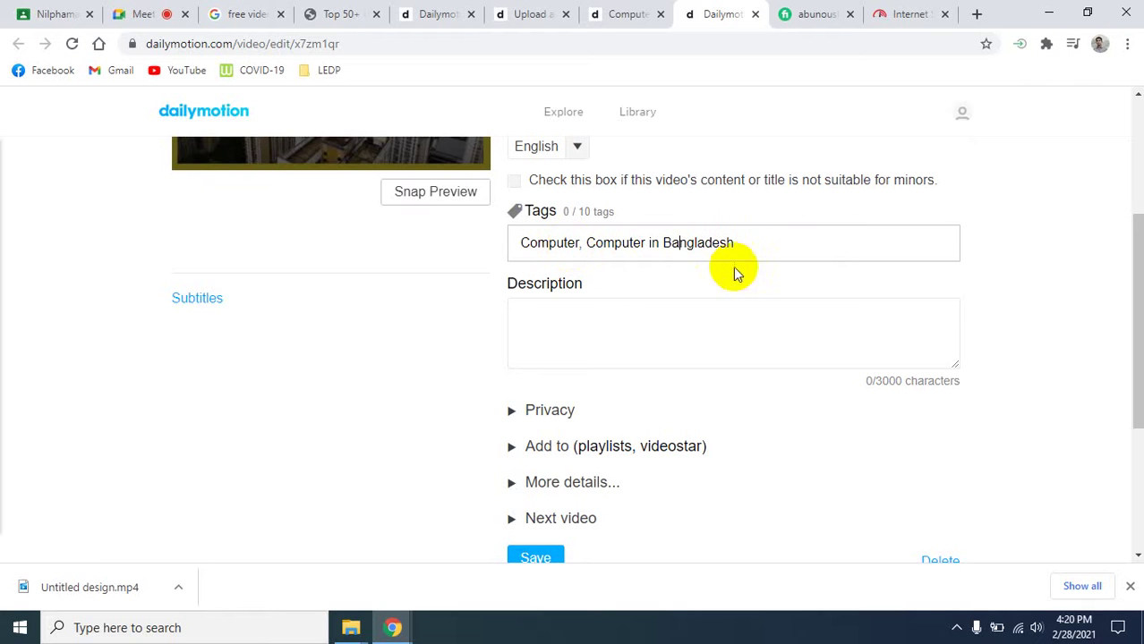
pyautogui.click(747, 246)
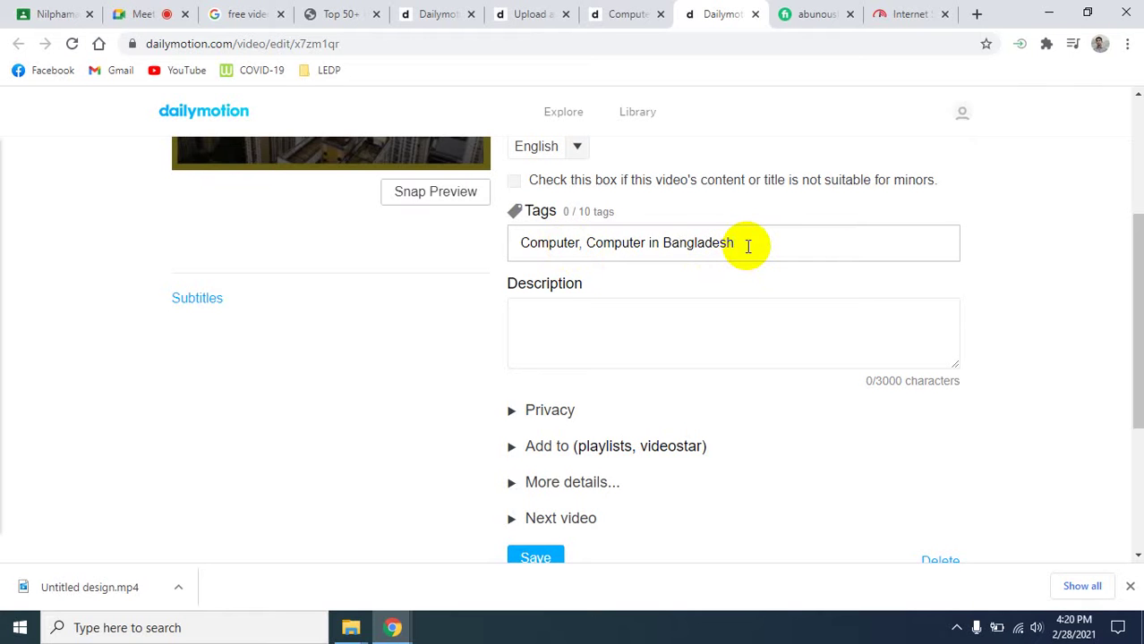
pyautogui.click(605, 328)
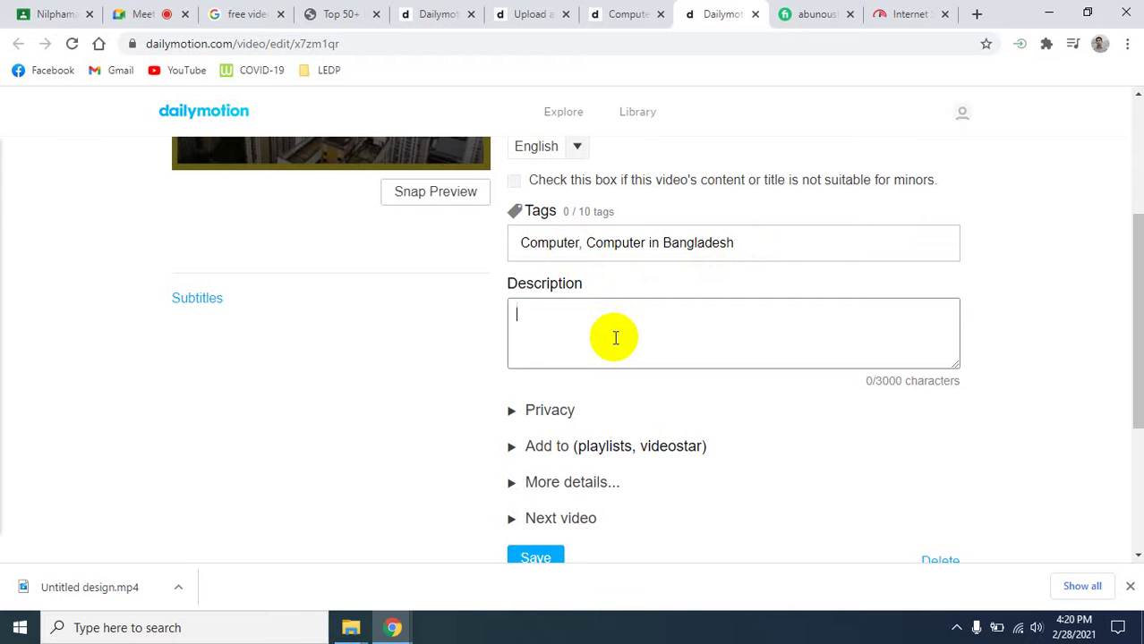
pyautogui.scroll(-2, 616, 336)
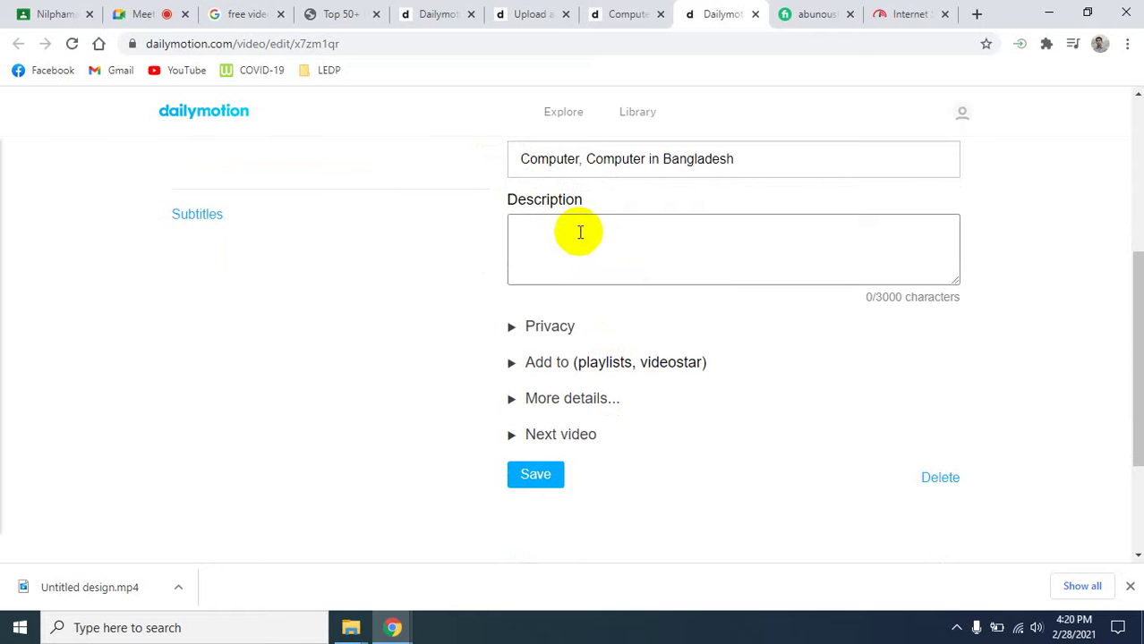
# Step: Load csedoc.blogspot.com and open the Factorial Number Program in Java post in a new tab
pyautogui.click(977, 15)
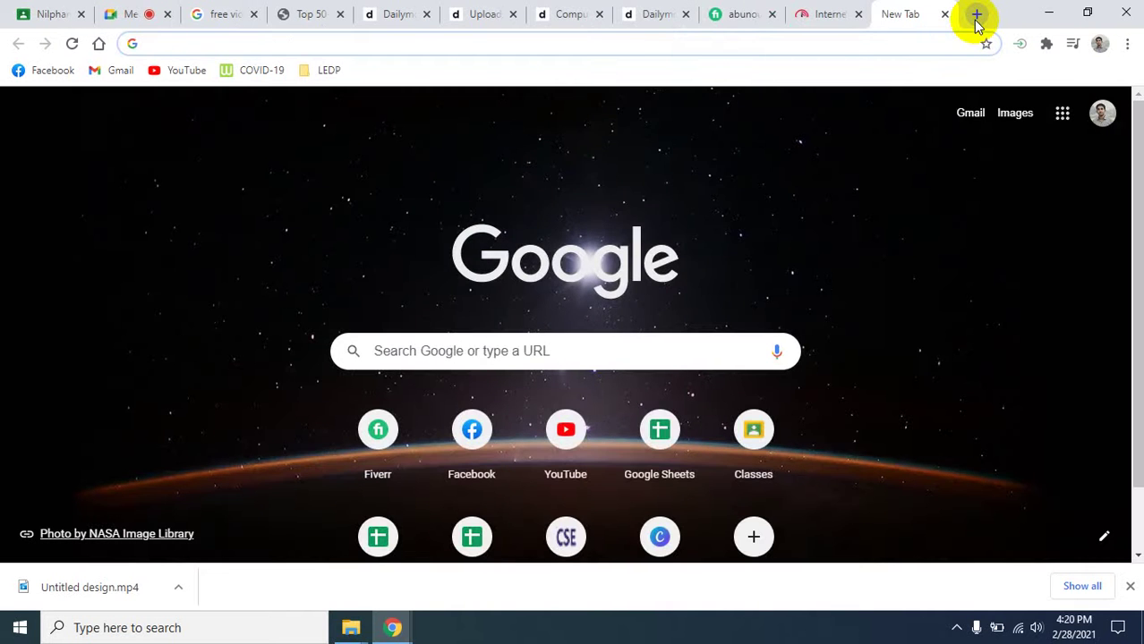
pyautogui.write('csedoc.blogspot.com')
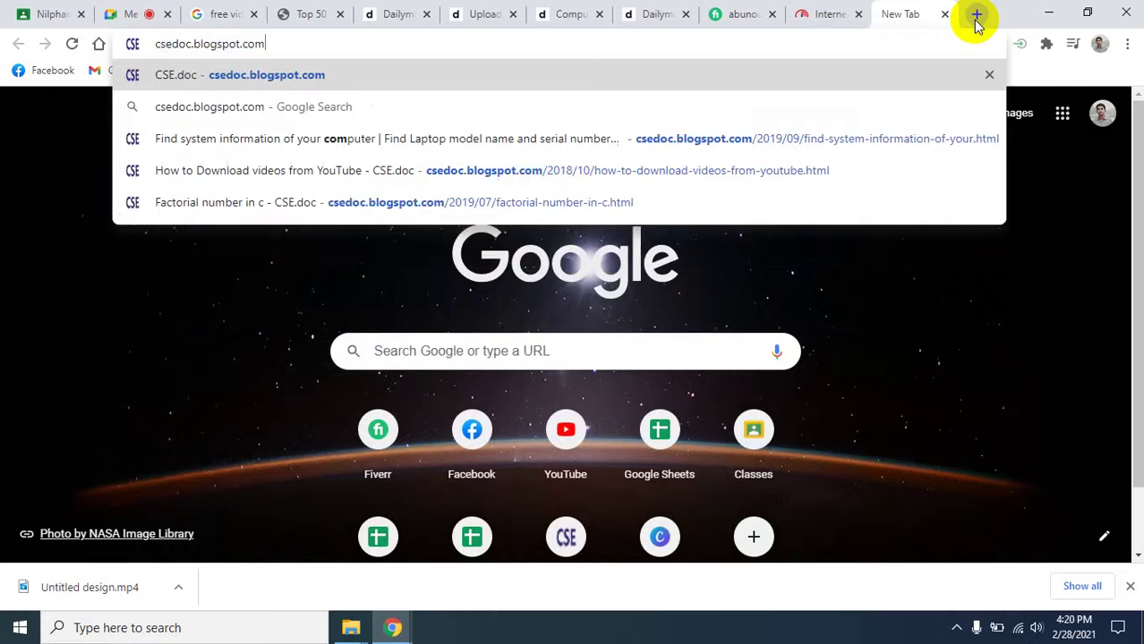
pyautogui.press('Return')
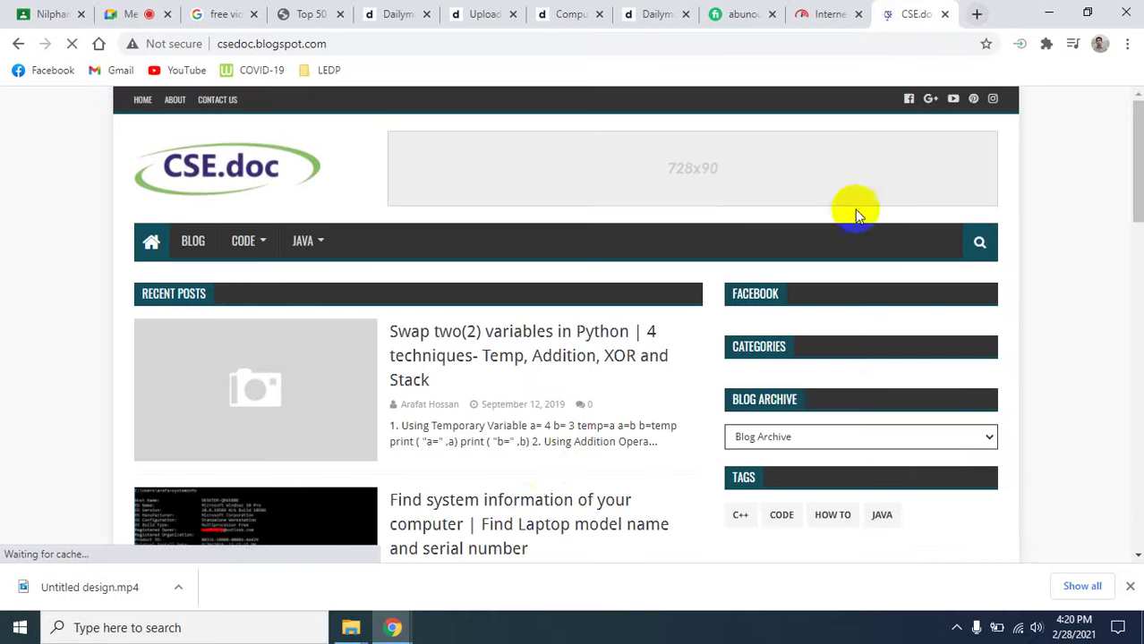
pyautogui.scroll(-10, 546, 468)
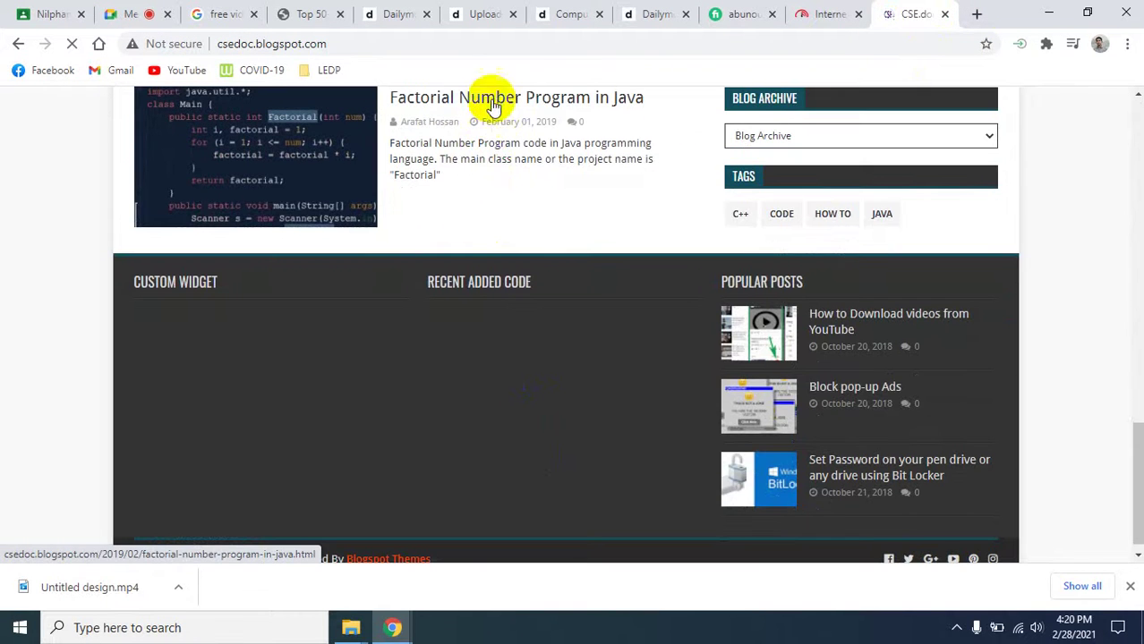
pyautogui.rightClick(495, 94)
pyautogui.click(519, 105)
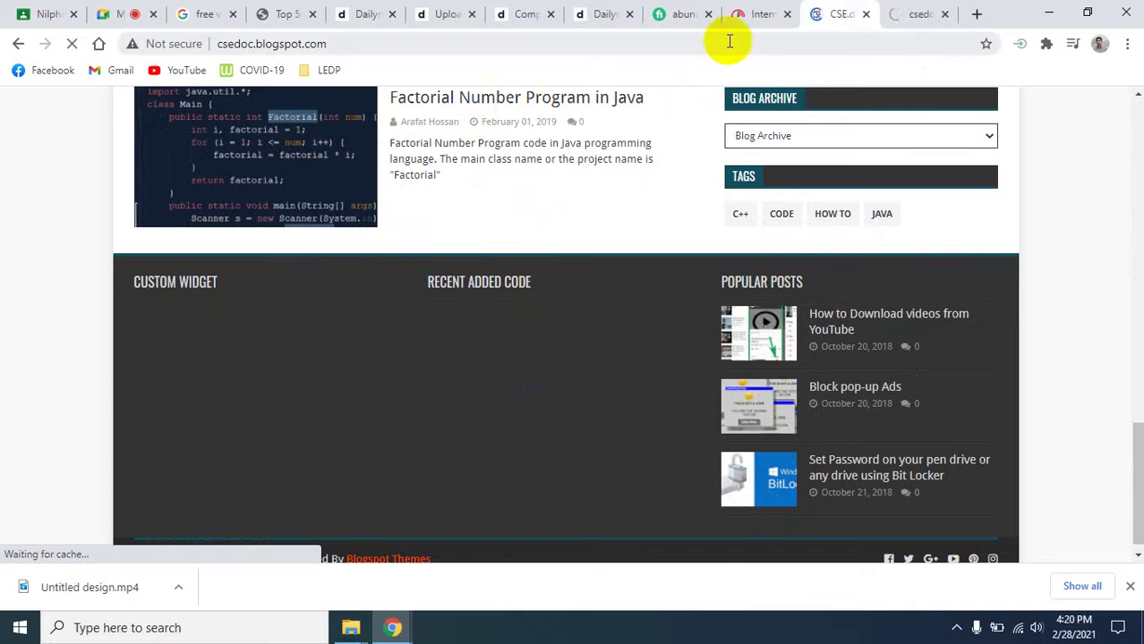
# Step: Copy the Factorial post's intro paragraph and go back to the Dailymotion edit page
pyautogui.click(927, 13)
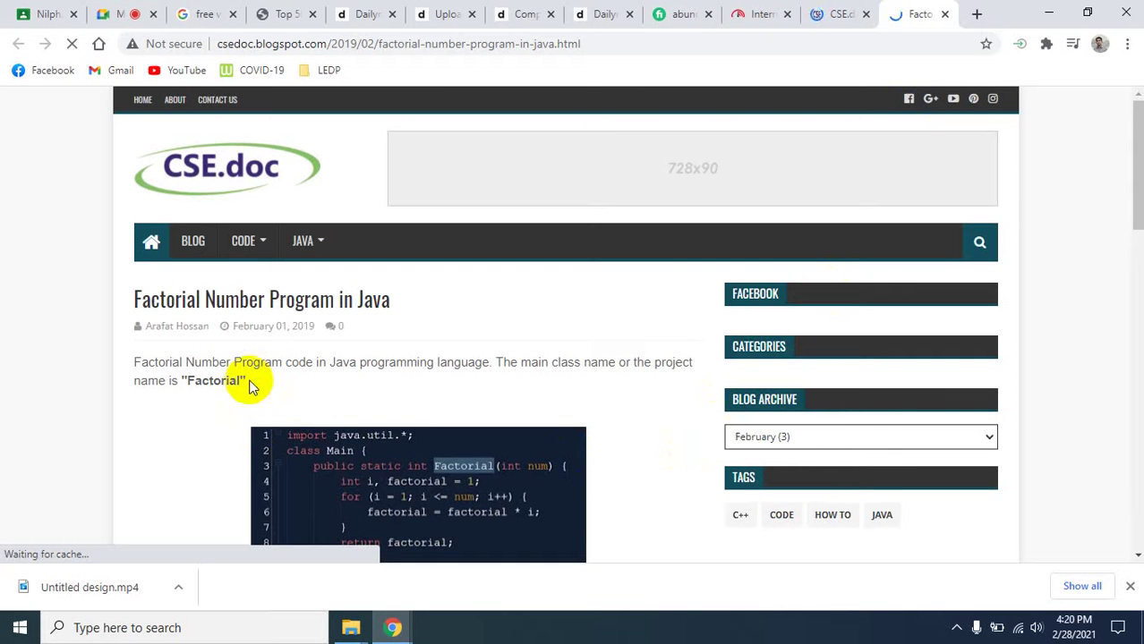
pyautogui.moveTo(251, 383); pyautogui.dragTo(135, 369)
pyautogui.hotkey('ctrl', 'c')
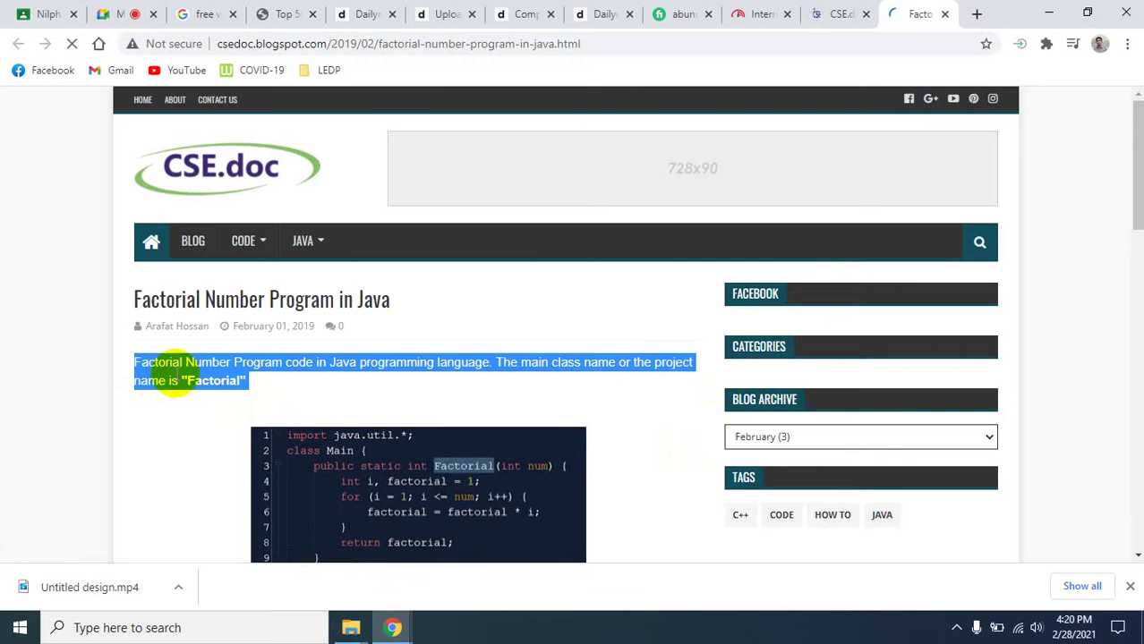
pyautogui.rightClick(199, 382)
pyautogui.click(222, 388)
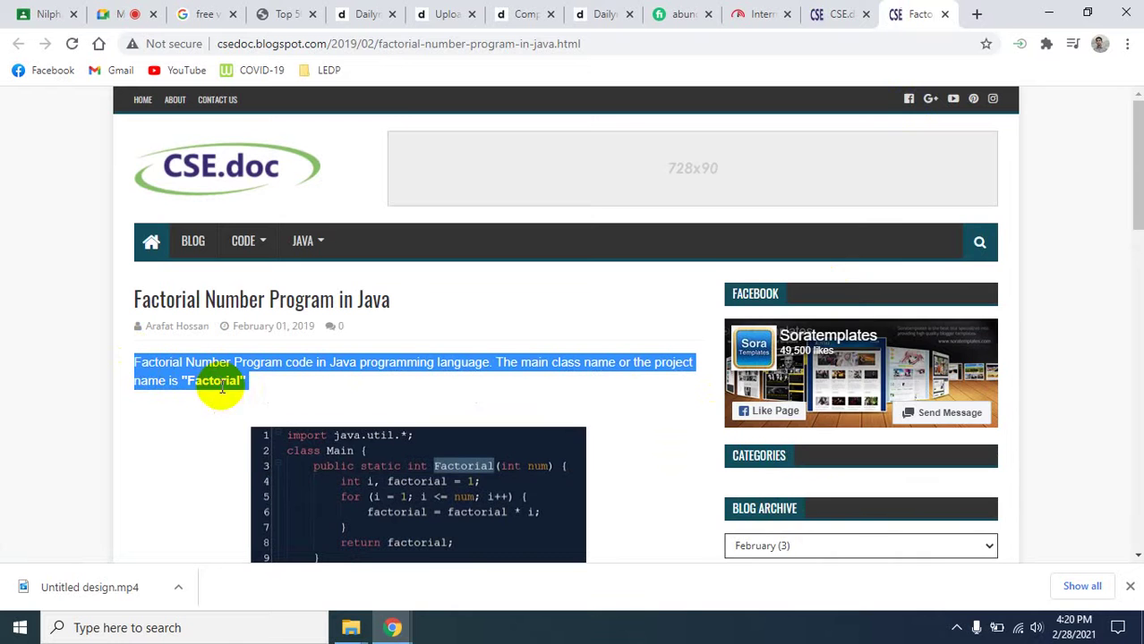
pyautogui.click(836, 11)
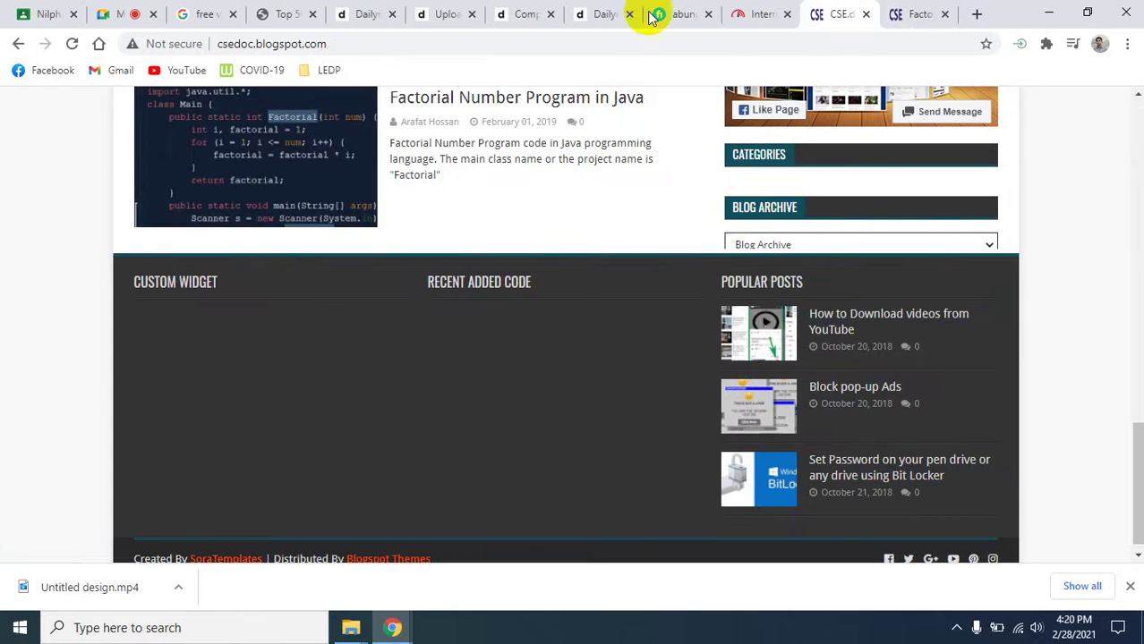
pyautogui.click(605, 16)
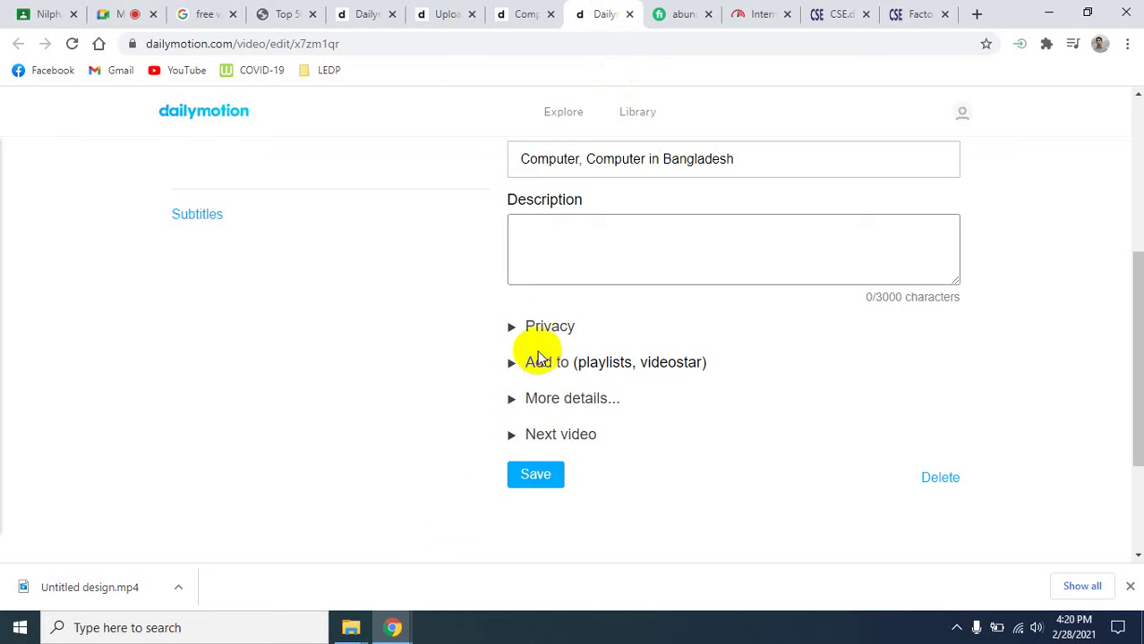
# Step: Paste the copied Factorial intro paragraph into the video description
pyautogui.click(548, 248)
pyautogui.hotkey('ctrl', 'v')
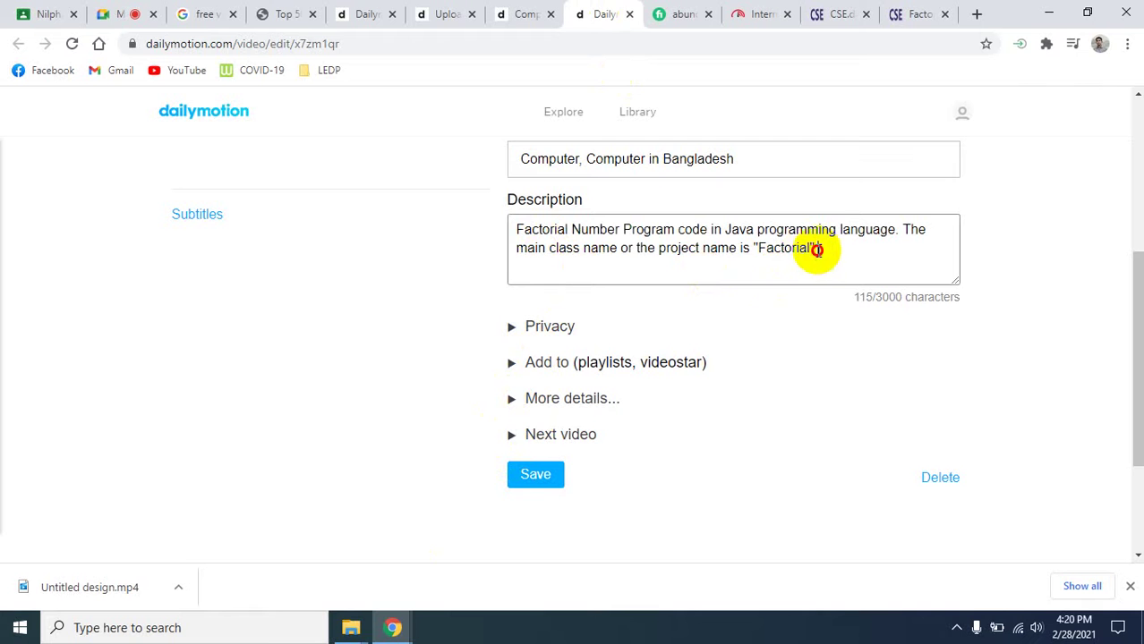
pyautogui.moveTo(816, 248); pyautogui.dragTo(761, 250)
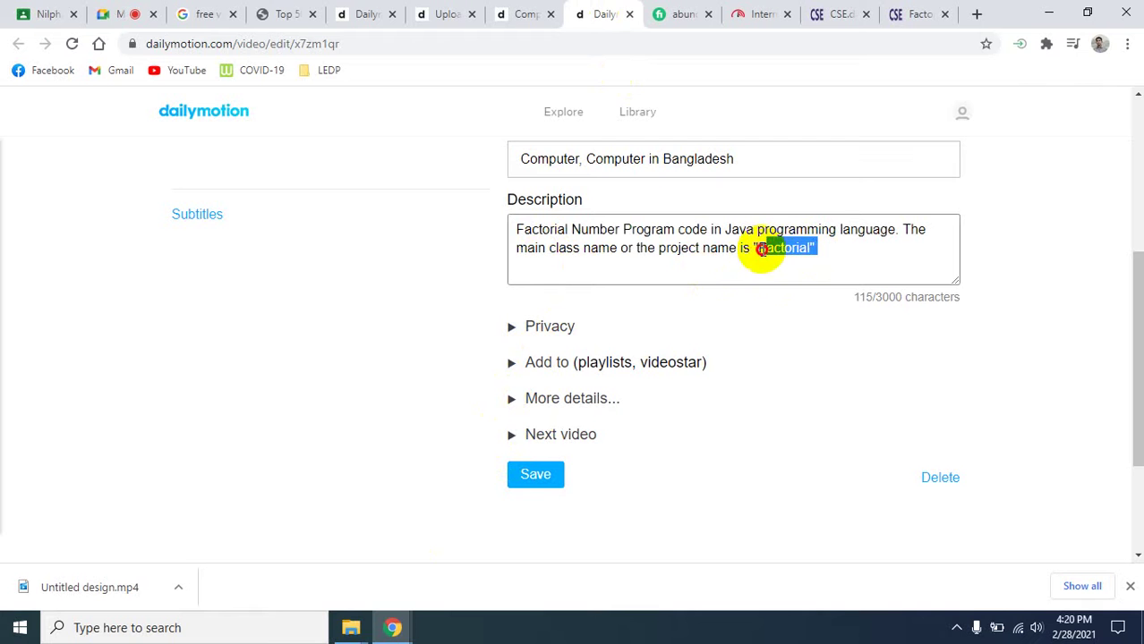
pyautogui.click(829, 250)
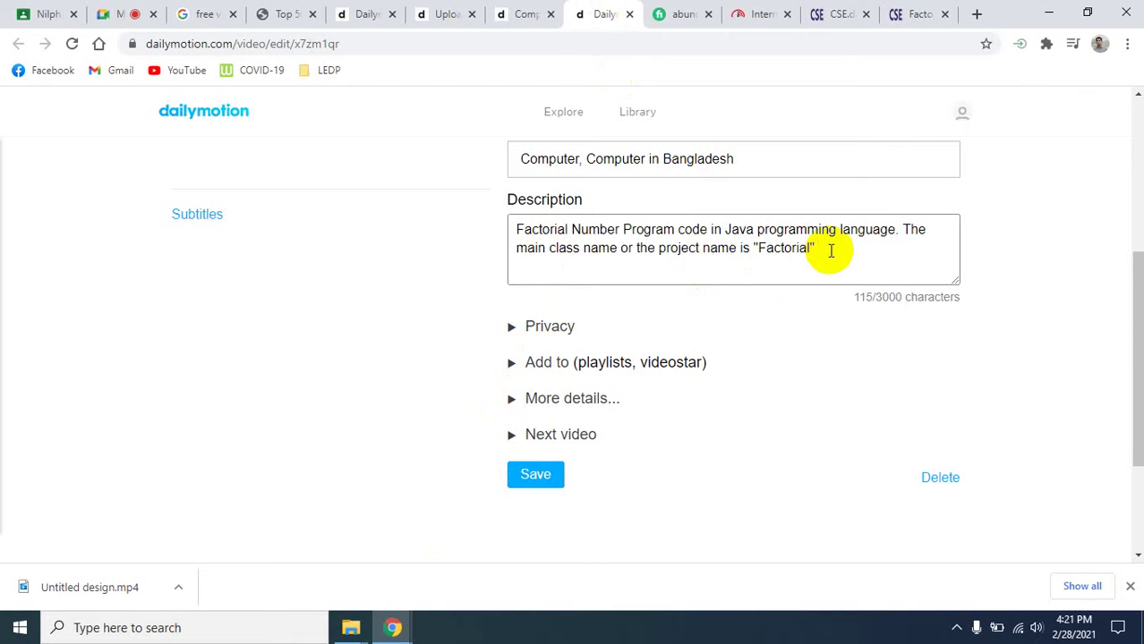
# Step: Copy the Factorial post's web address and append it to the description
pyautogui.click(900, 12)
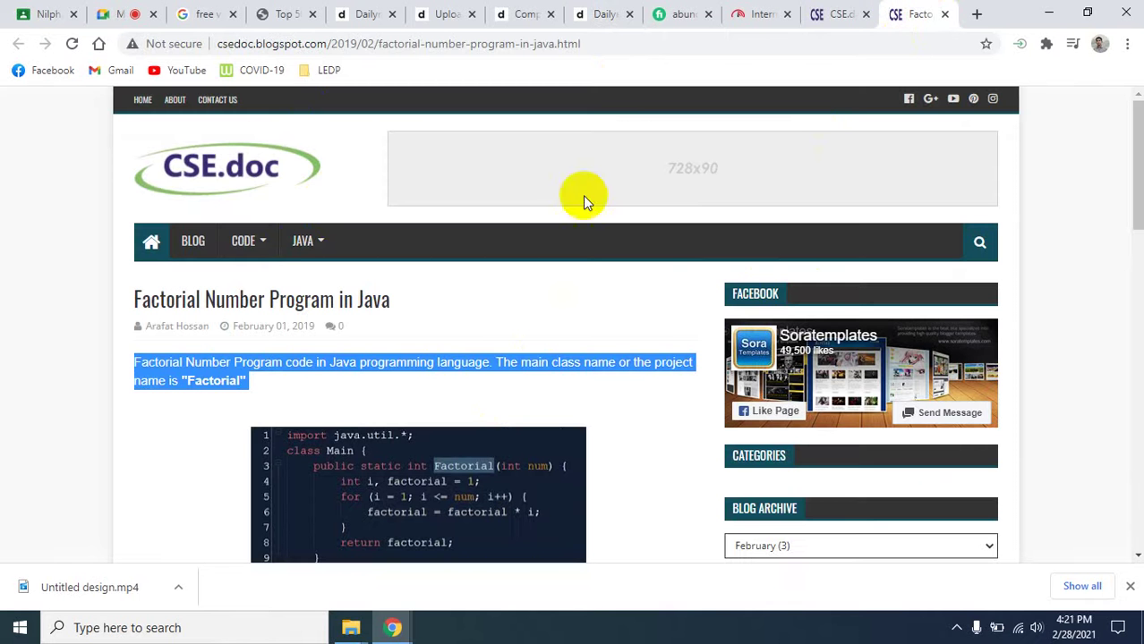
pyautogui.click(587, 44)
pyautogui.hotkey('ctrl', 'c')
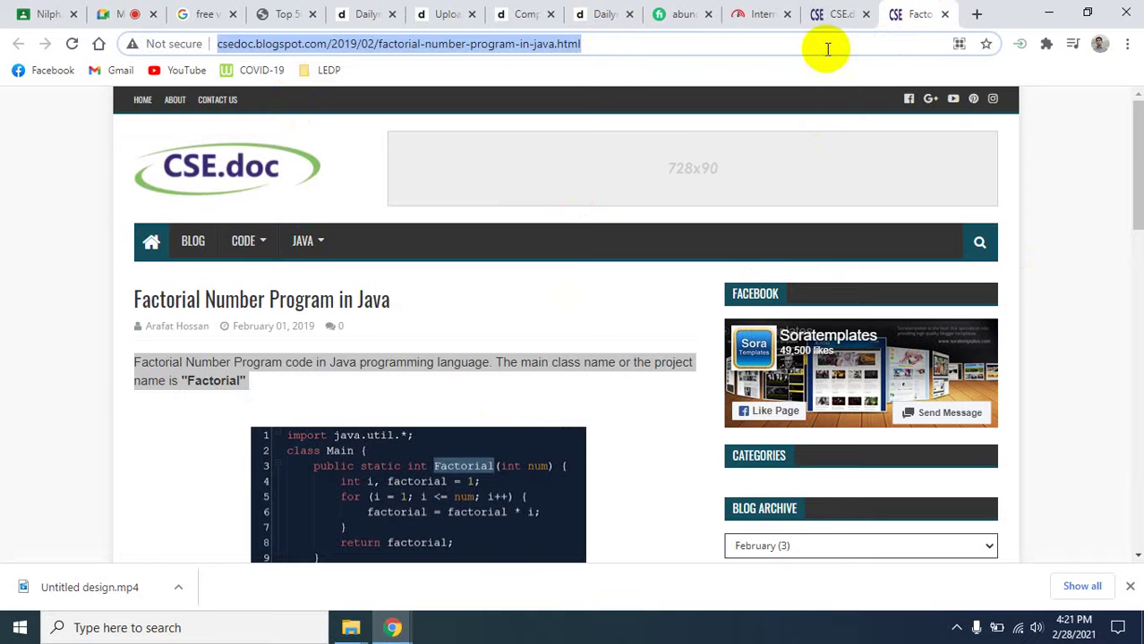
pyautogui.click(822, 16)
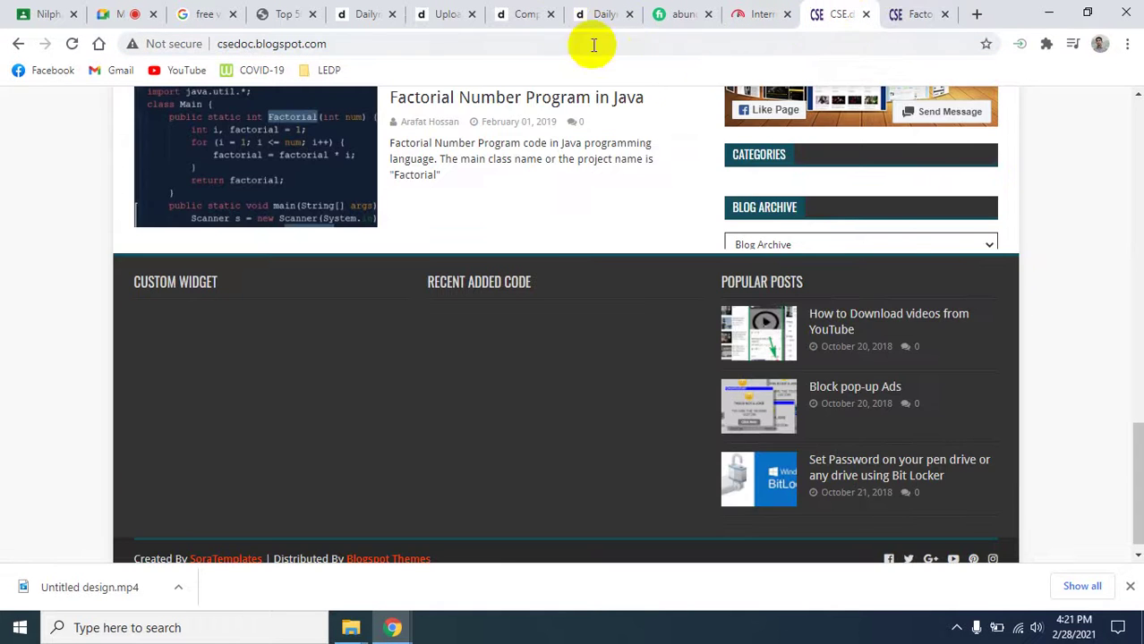
pyautogui.click(605, 16)
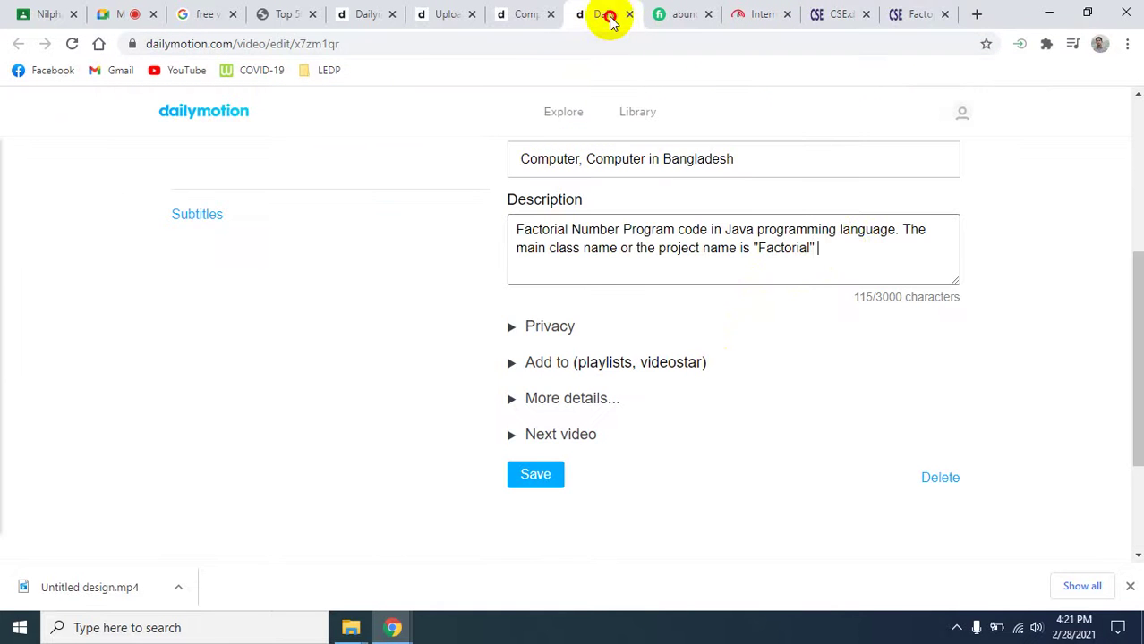
pyautogui.click(844, 250)
pyautogui.hotkey('ctrl', 'v')
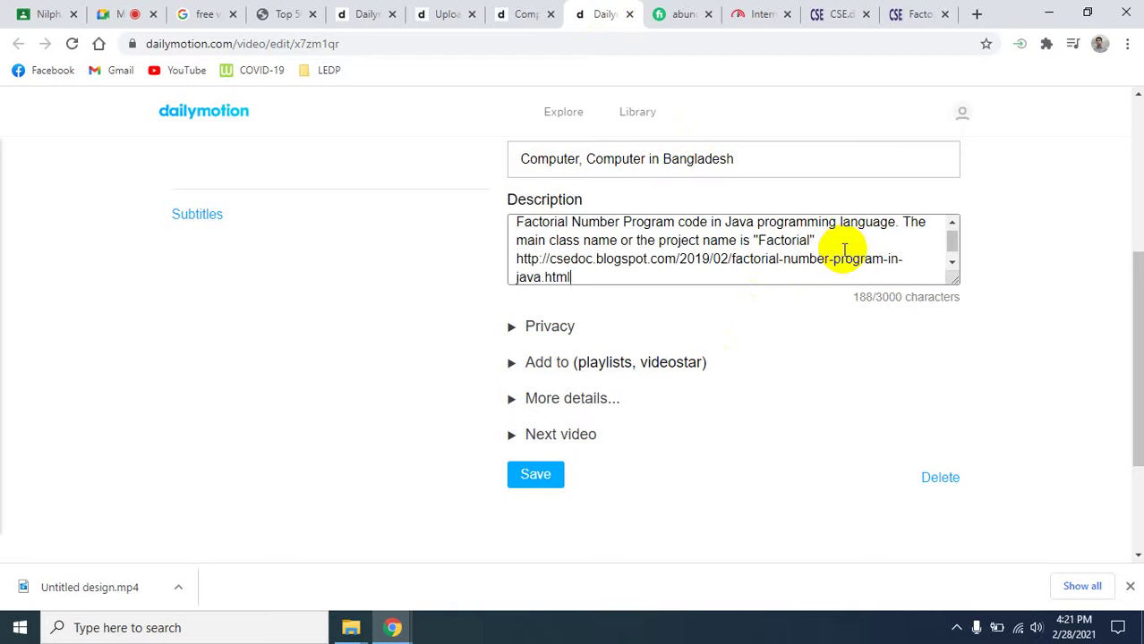
pyautogui.scroll(-1, 577, 268)
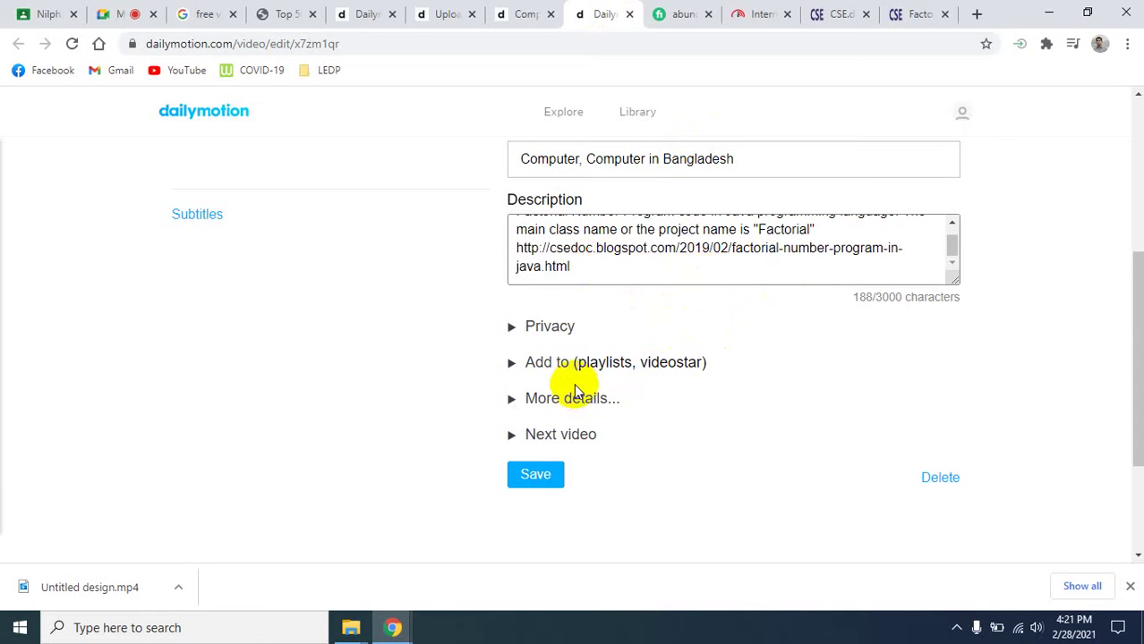
pyautogui.click(526, 399)
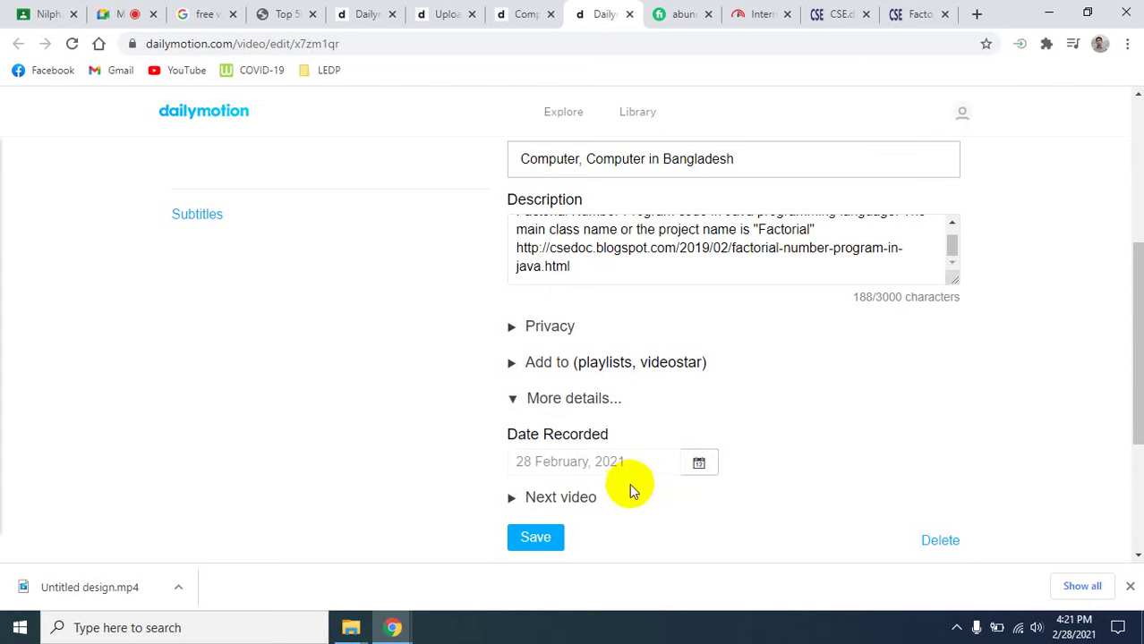
pyautogui.scroll(-2, 650, 518)
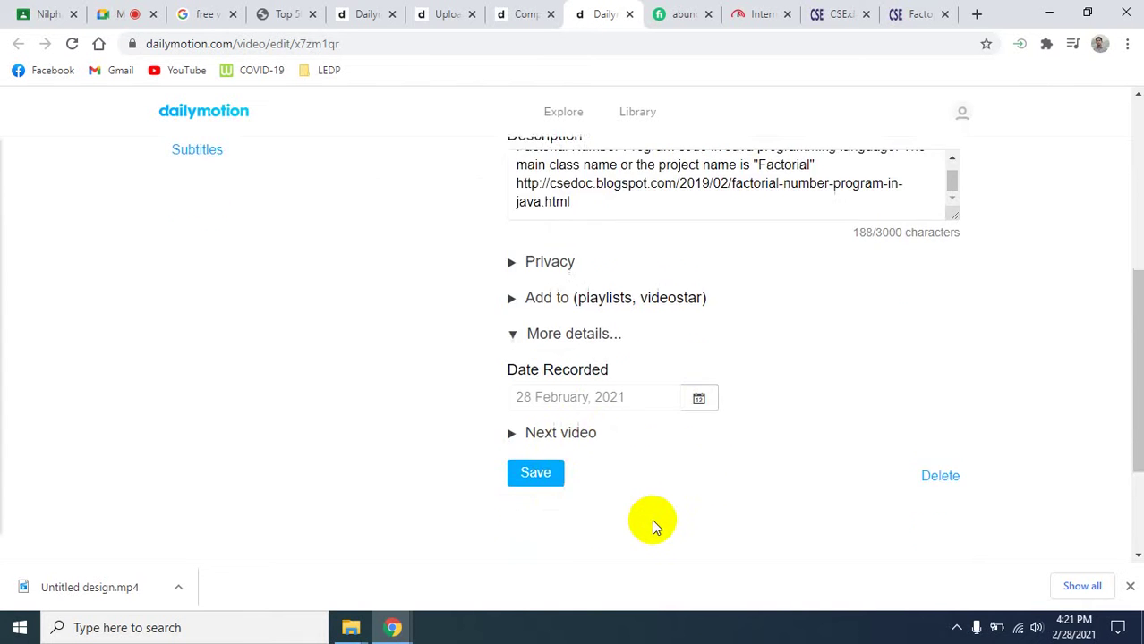
pyautogui.scroll(4, 654, 521)
pyautogui.scroll(1, 653, 522)
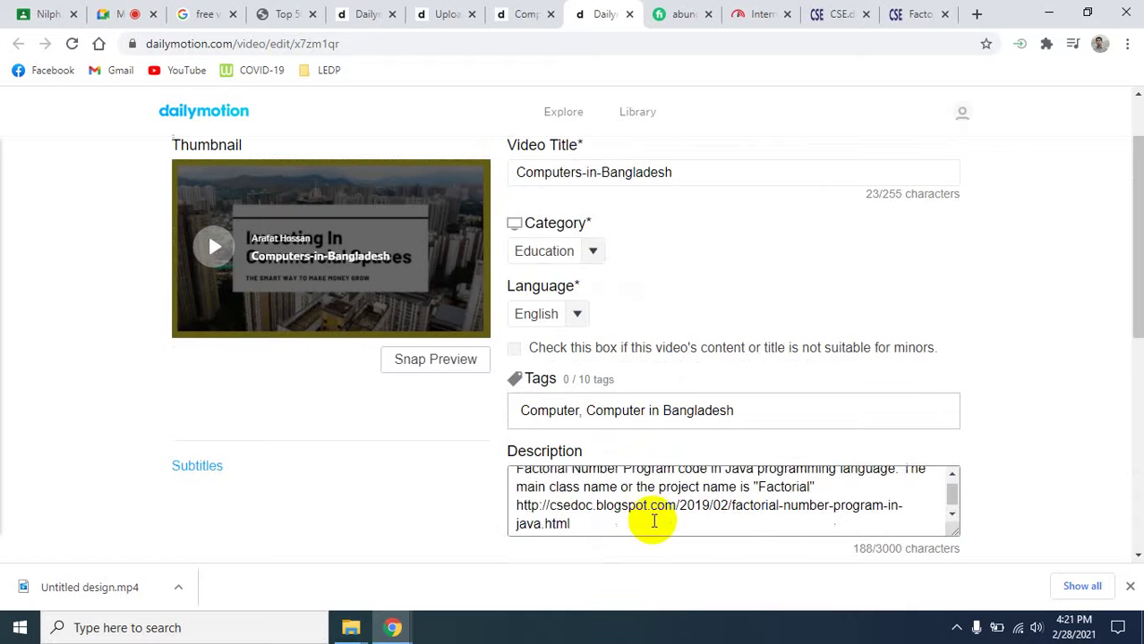
pyautogui.scroll(-3, 804, 519)
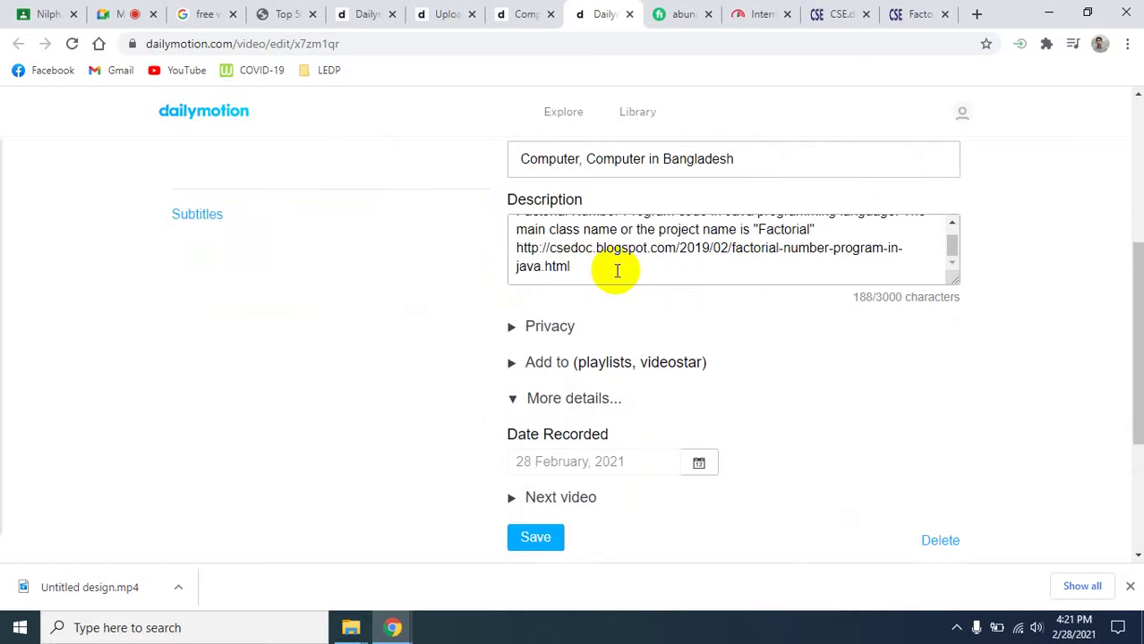
pyautogui.moveTo(595, 265); pyautogui.dragTo(677, 248)
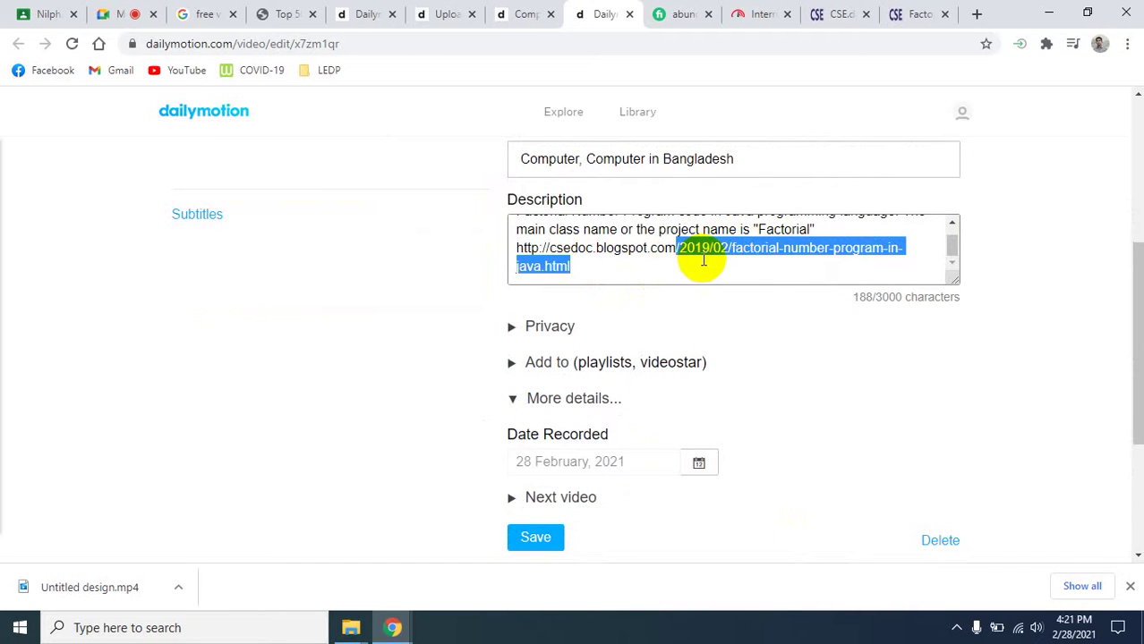
pyautogui.press('BackSpace')
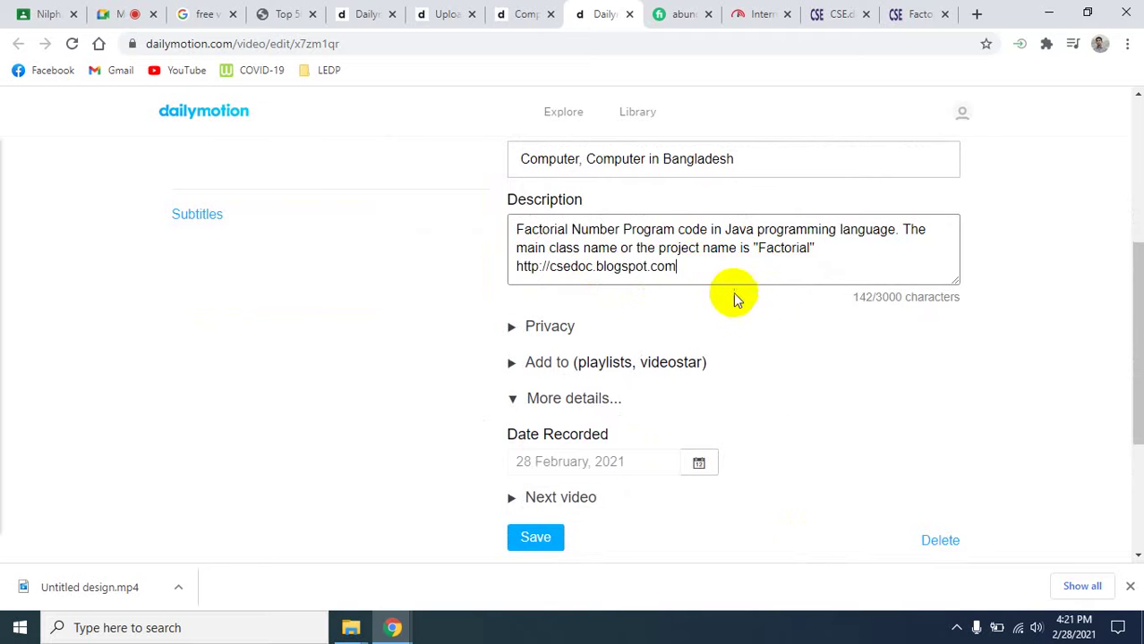
pyautogui.scroll(-2, 735, 296)
# Step: Save the video details and confirm the description kept the short blog link
pyautogui.click(546, 382)
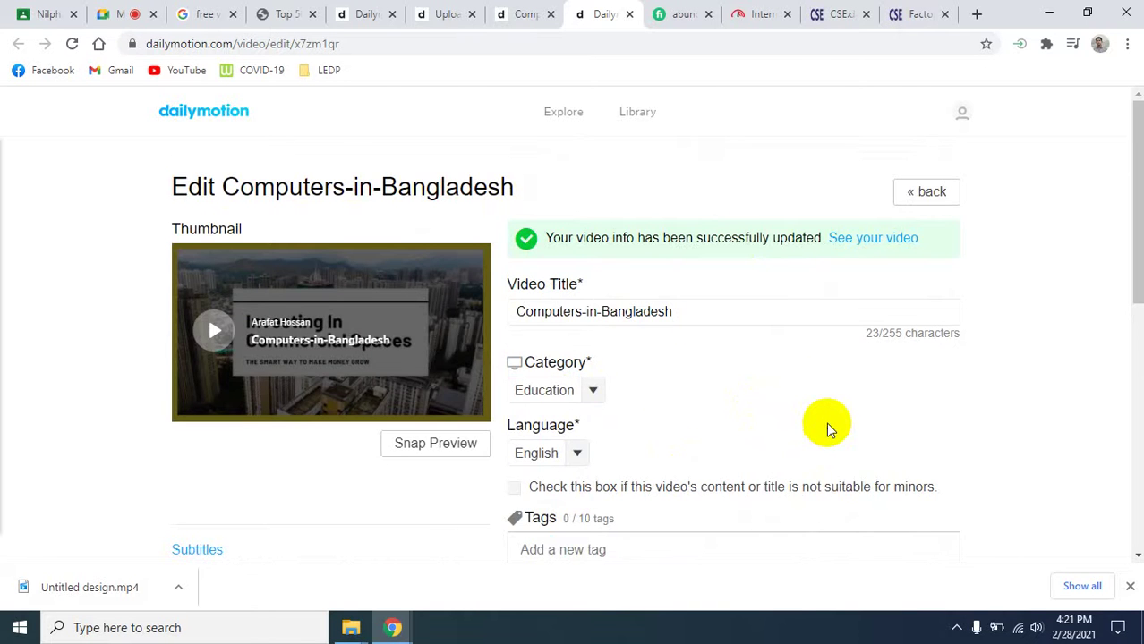
pyautogui.scroll(-3, 824, 428)
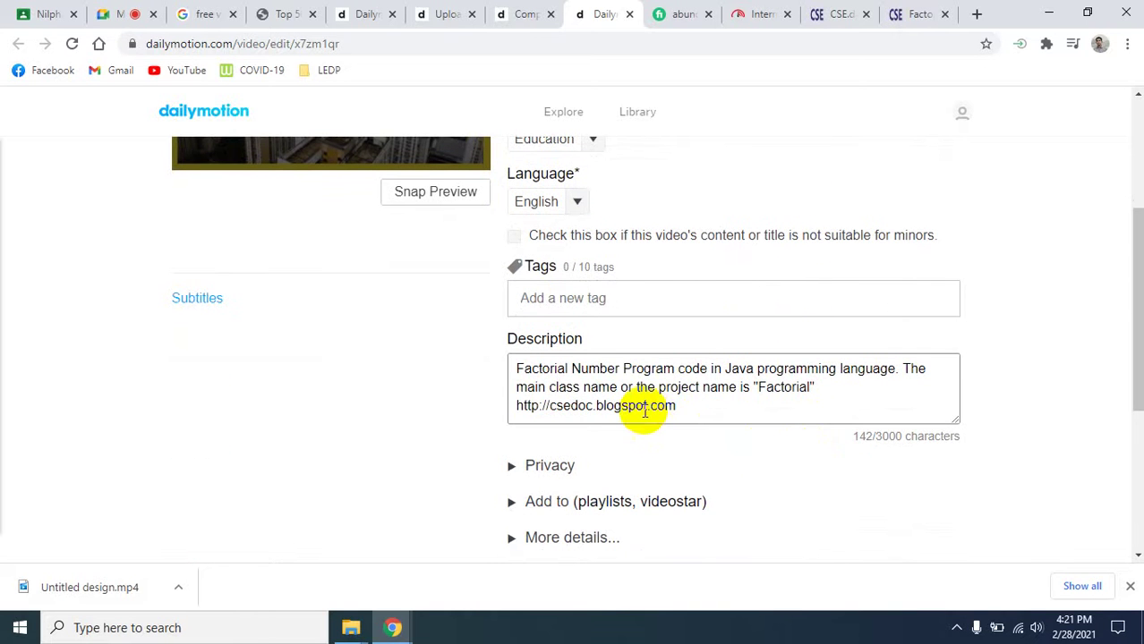
pyautogui.click(691, 407)
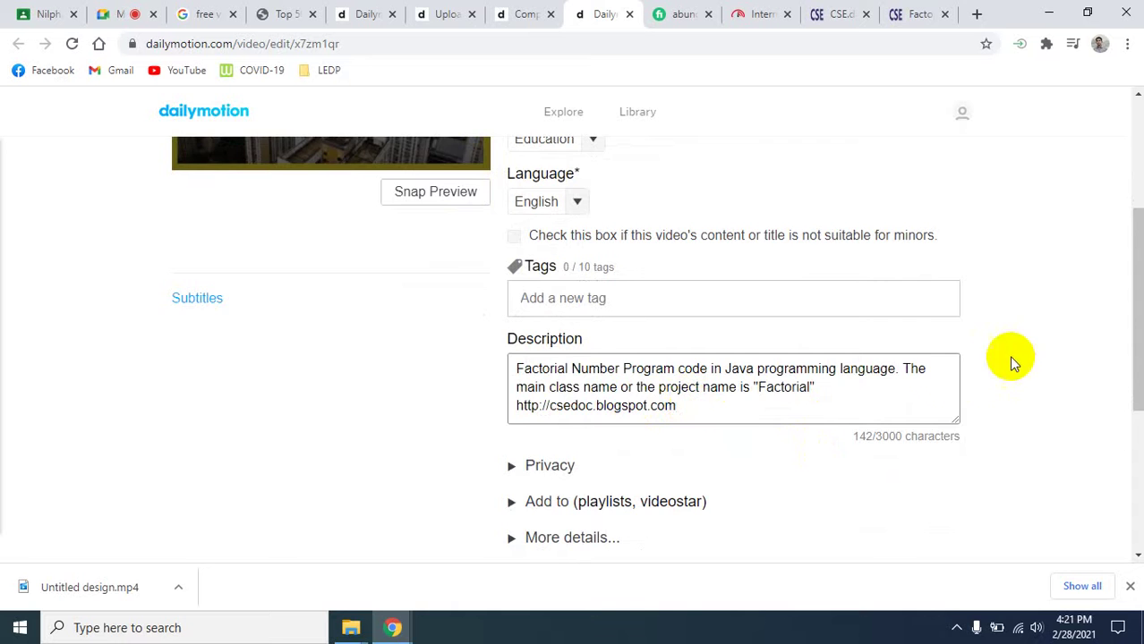
pyautogui.scroll(3, 1012, 357)
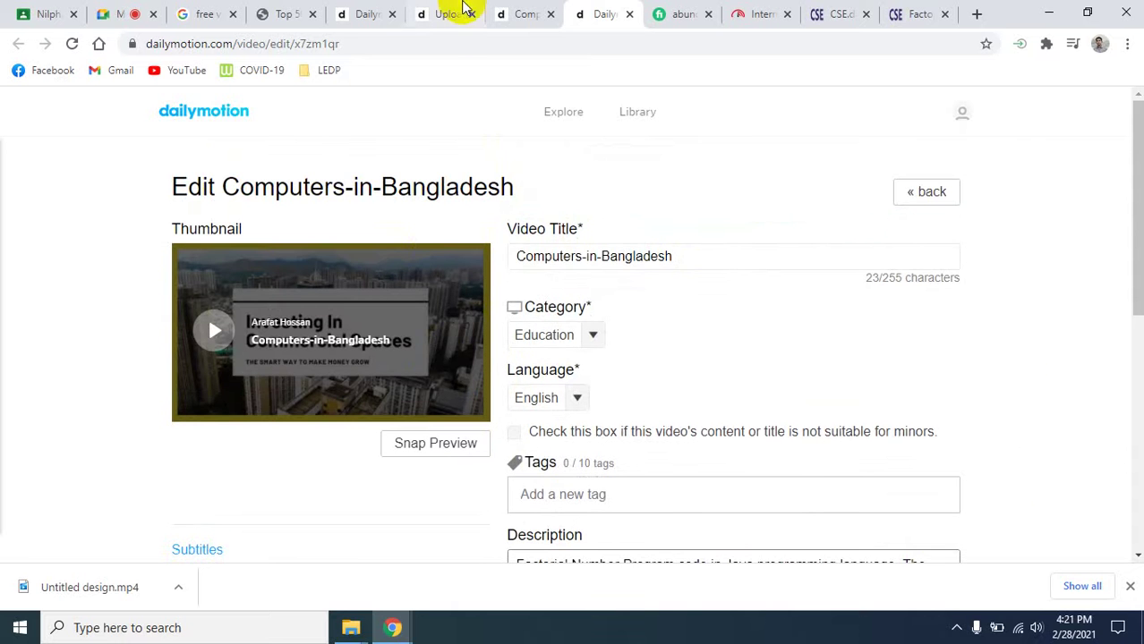
# Step: Reload the Computers-in-Bangladesh watch page, check the new description, and select the video title
pyautogui.click(524, 13)
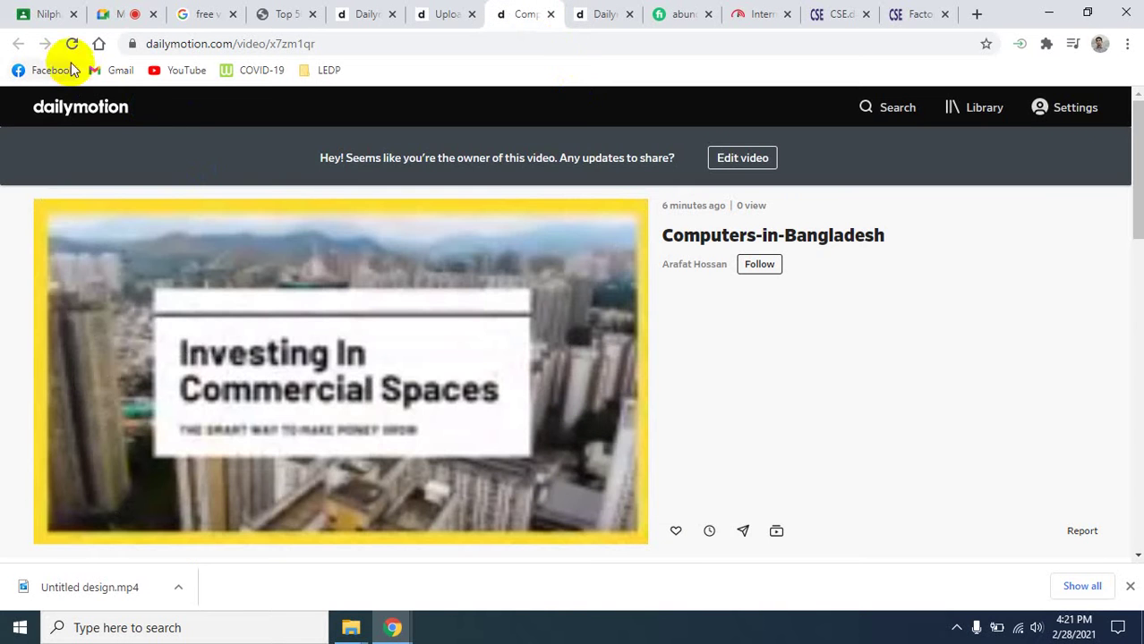
pyautogui.click(72, 43)
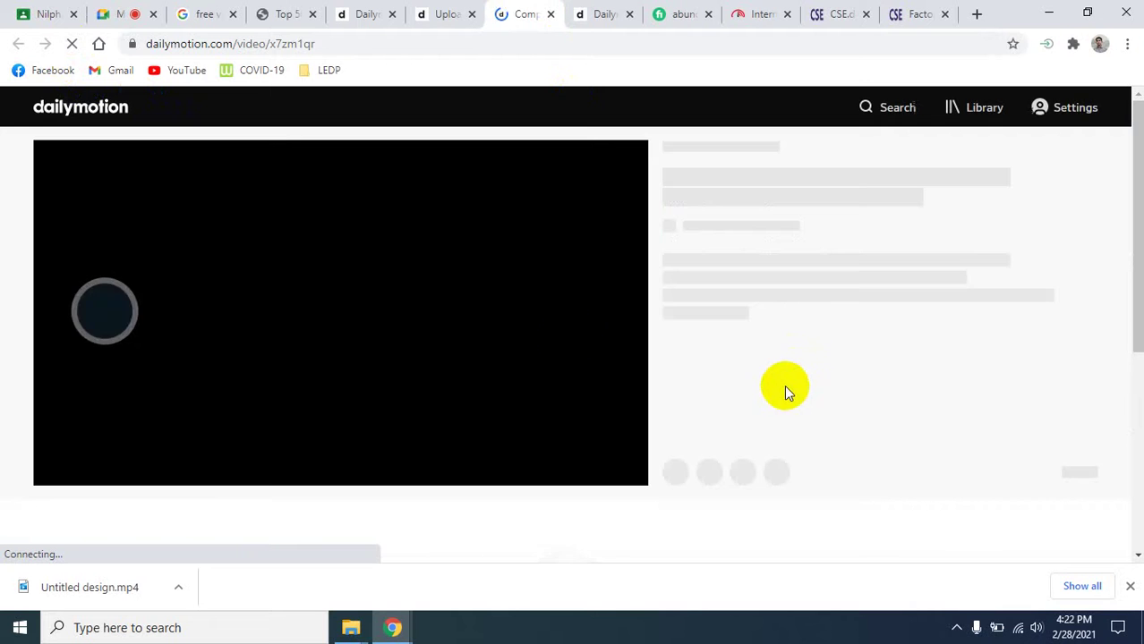
pyautogui.click(112, 349)
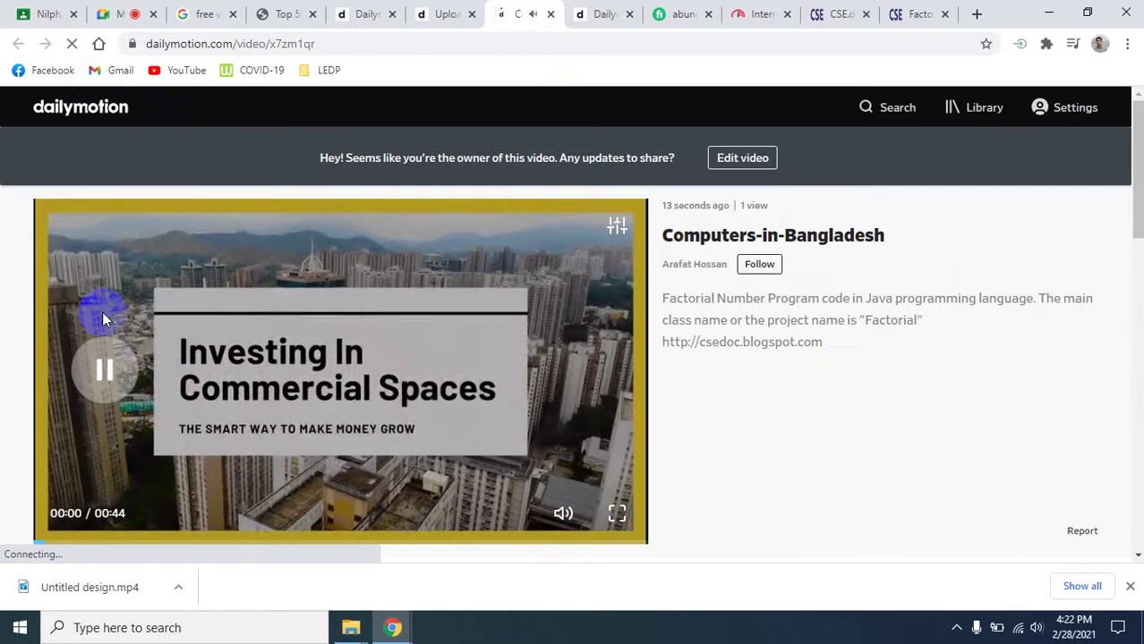
pyautogui.click(327, 436)
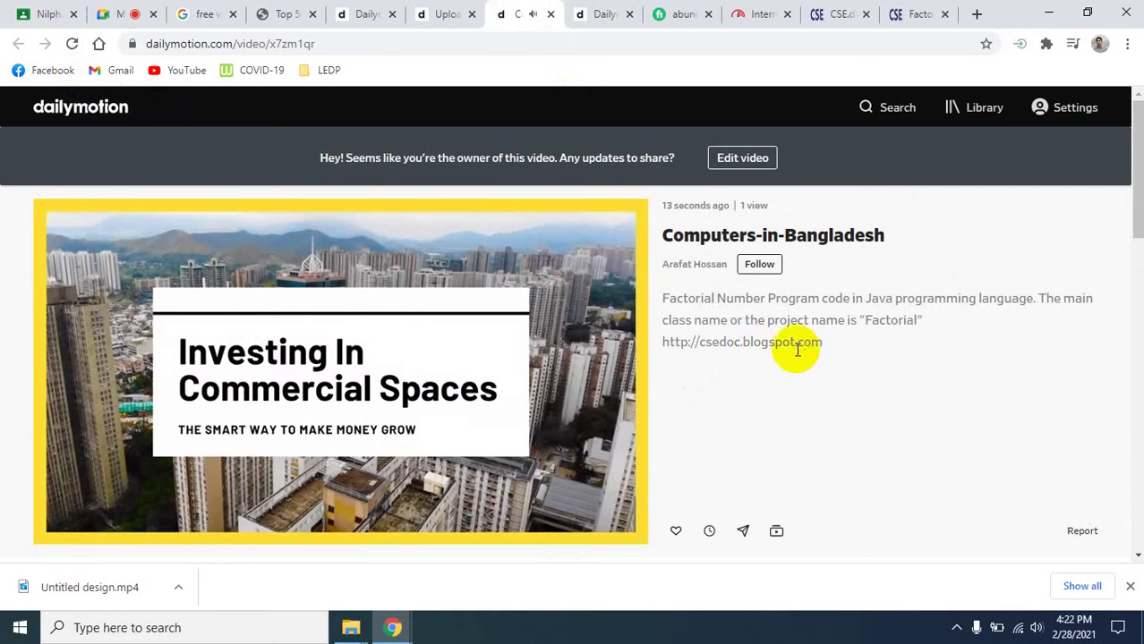
pyautogui.click(825, 344)
pyautogui.moveTo(825, 344); pyautogui.dragTo(668, 350)
pyautogui.click(746, 377)
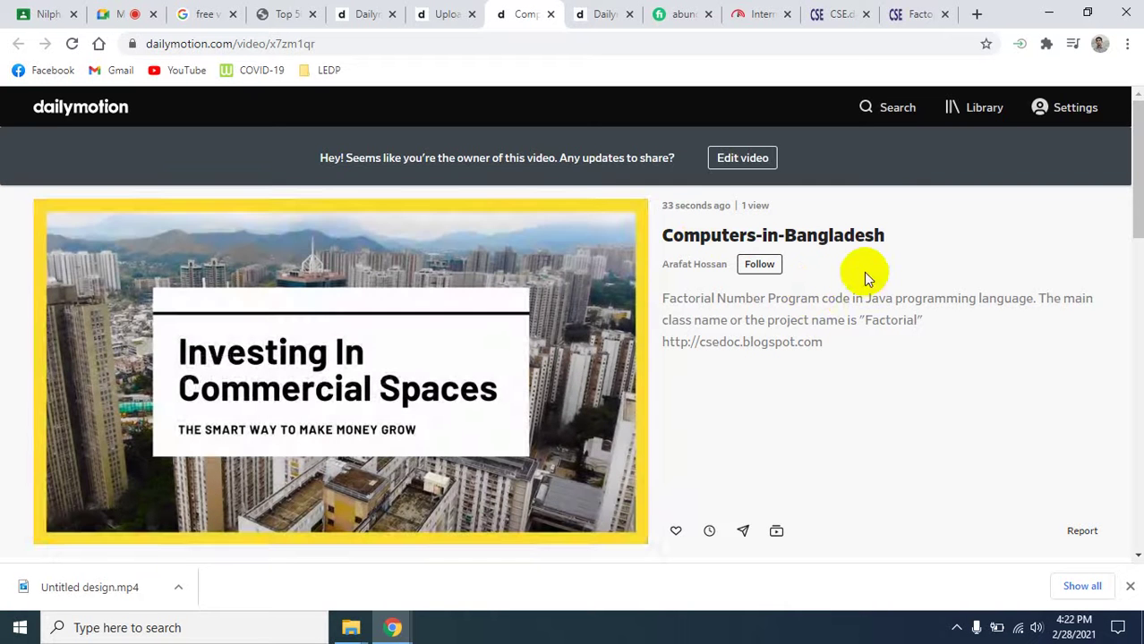
pyautogui.click(608, 403)
pyautogui.moveTo(886, 236); pyautogui.dragTo(660, 237)
pyautogui.hotkey('ctrl', 'c')
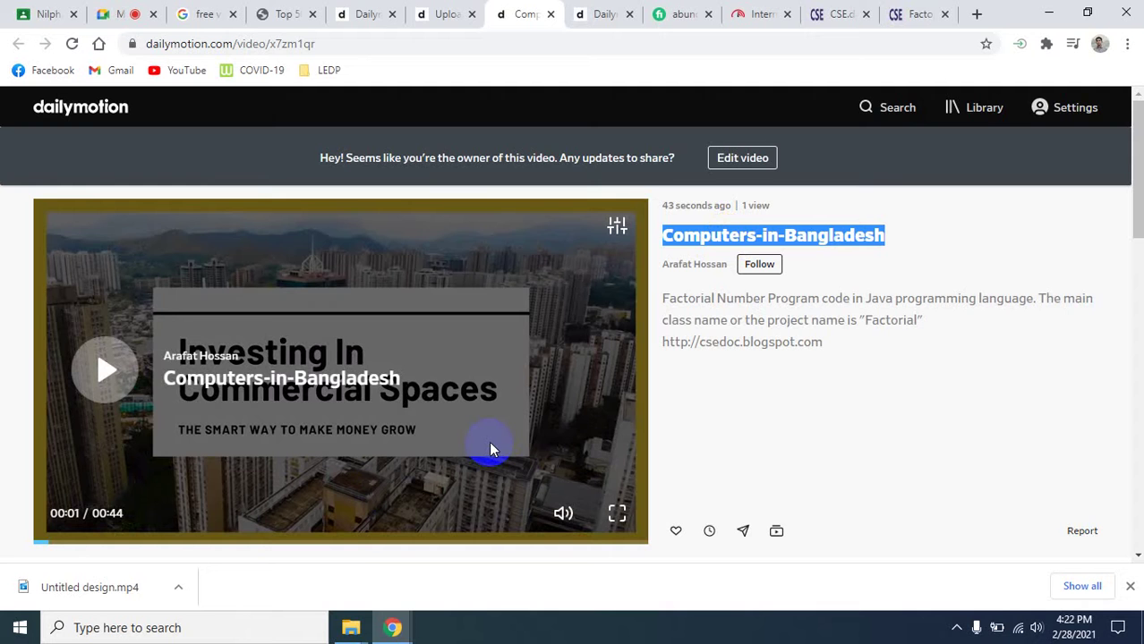
# Step: Search Google Videos for Computers-in-Bangladesh, browse the results, then switch to the Factorial post
pyautogui.click(977, 15)
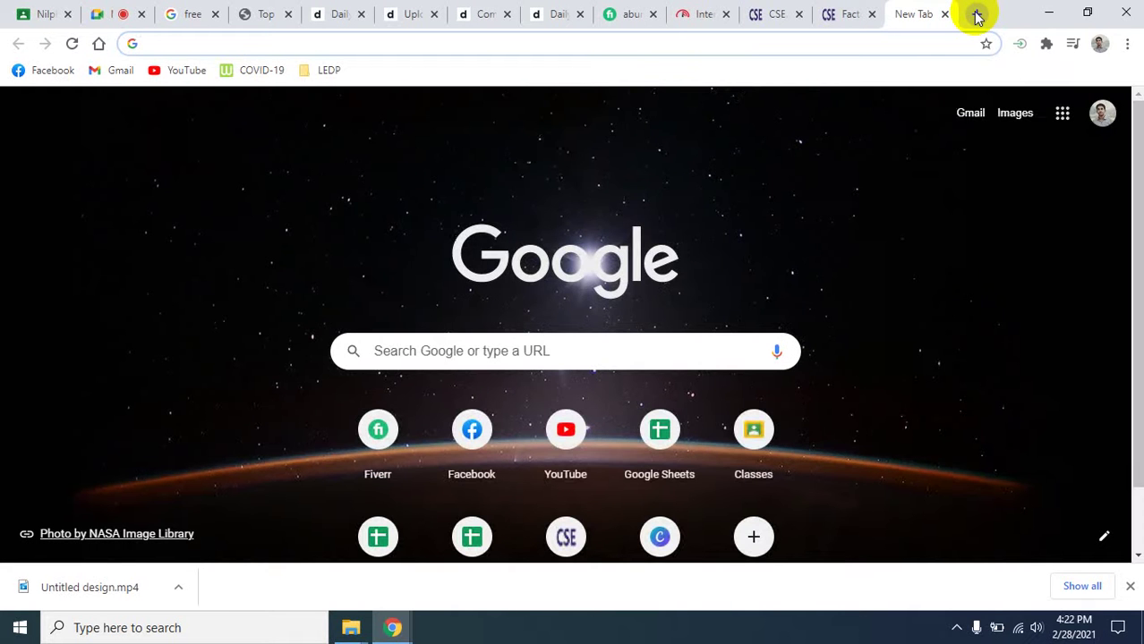
pyautogui.hotkey('ctrl', 'v')
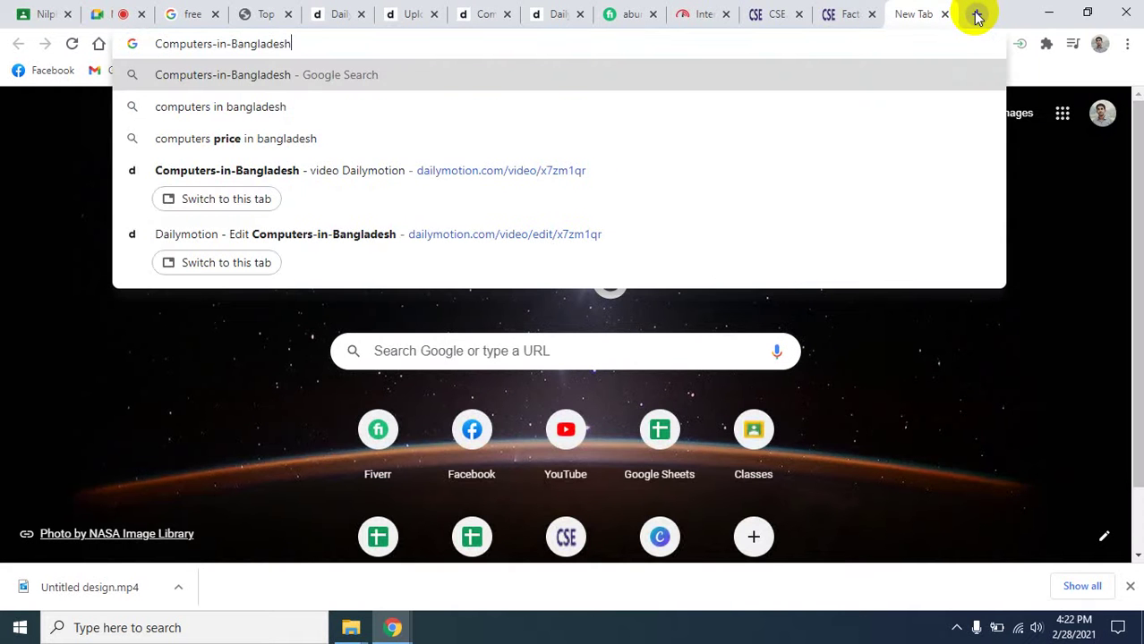
pyautogui.press('Return')
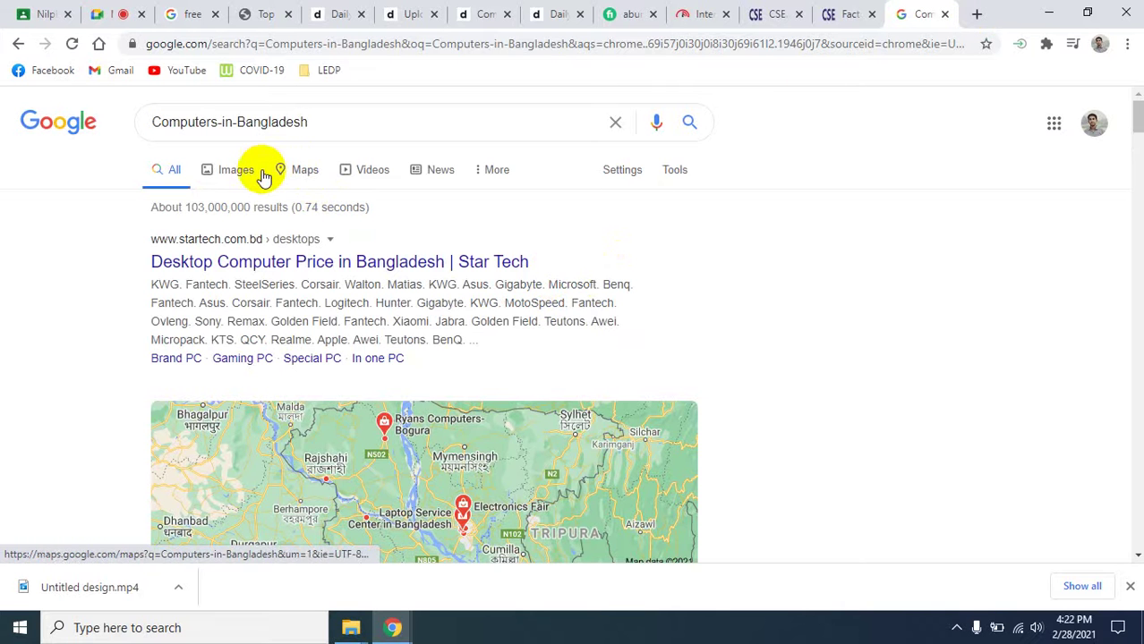
pyautogui.click(372, 169)
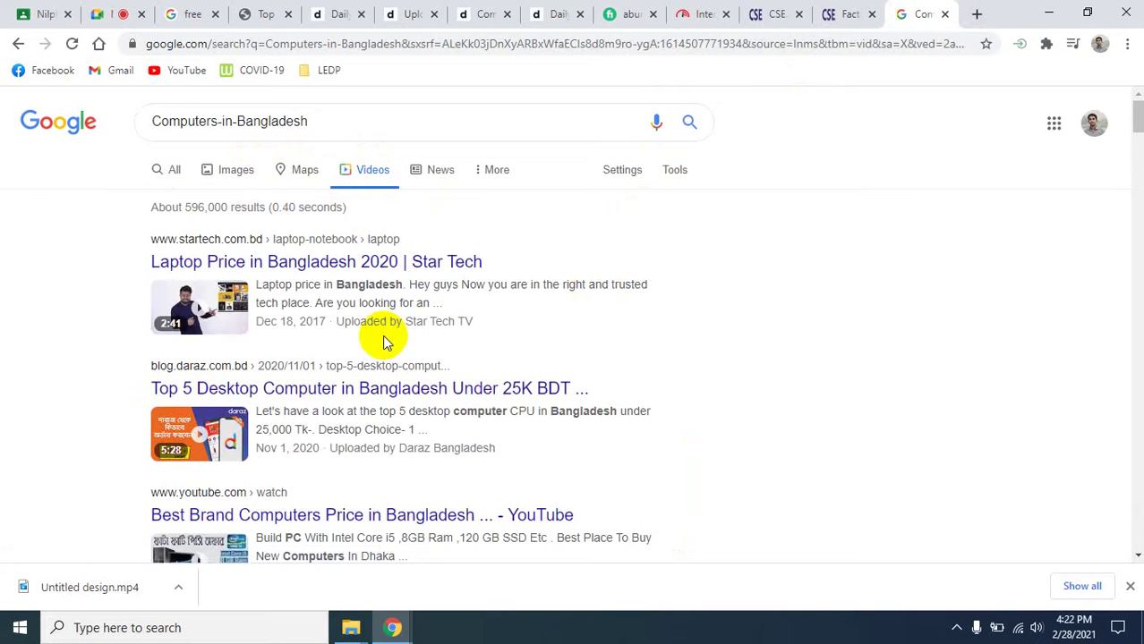
pyautogui.scroll(-5, 630, 463)
pyautogui.scroll(4, 627, 450)
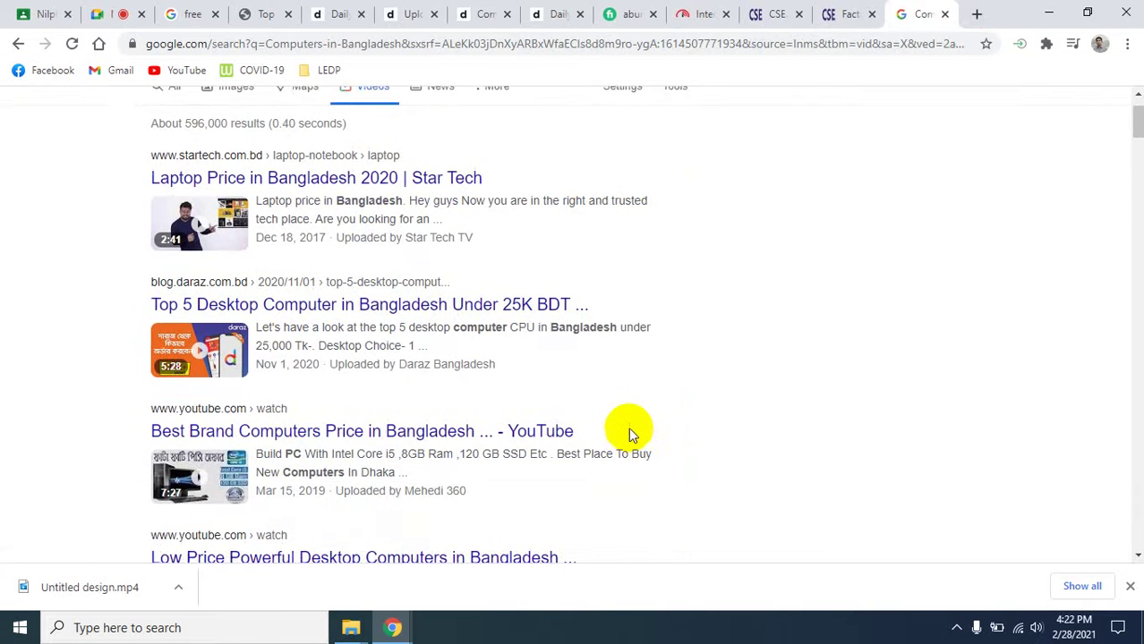
pyautogui.scroll(-12, 631, 419)
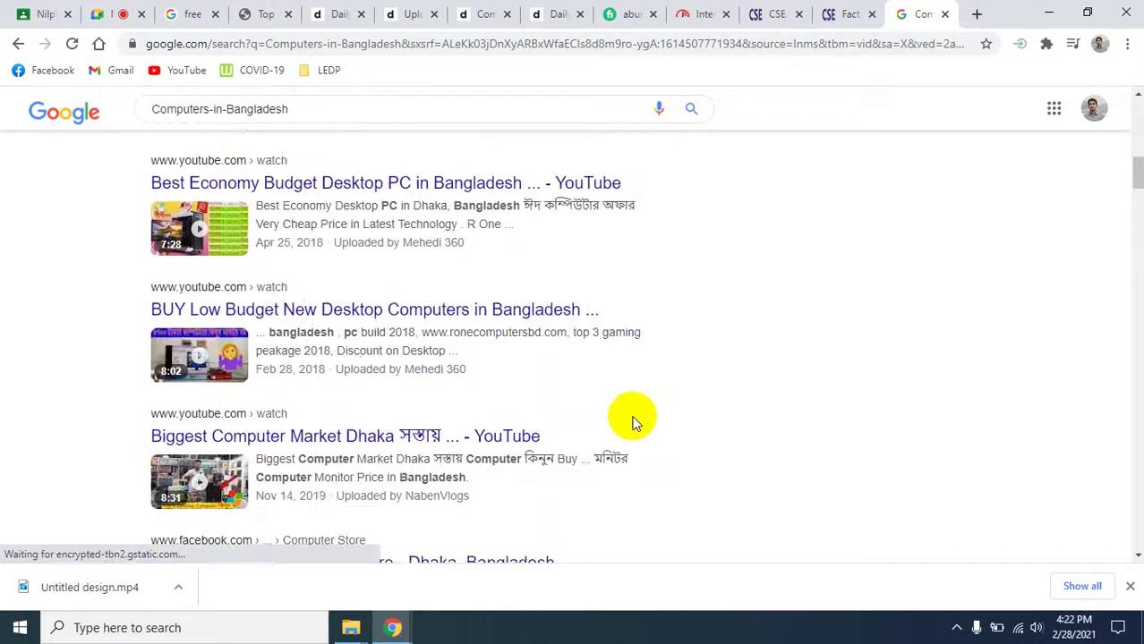
pyautogui.scroll(-10, 634, 419)
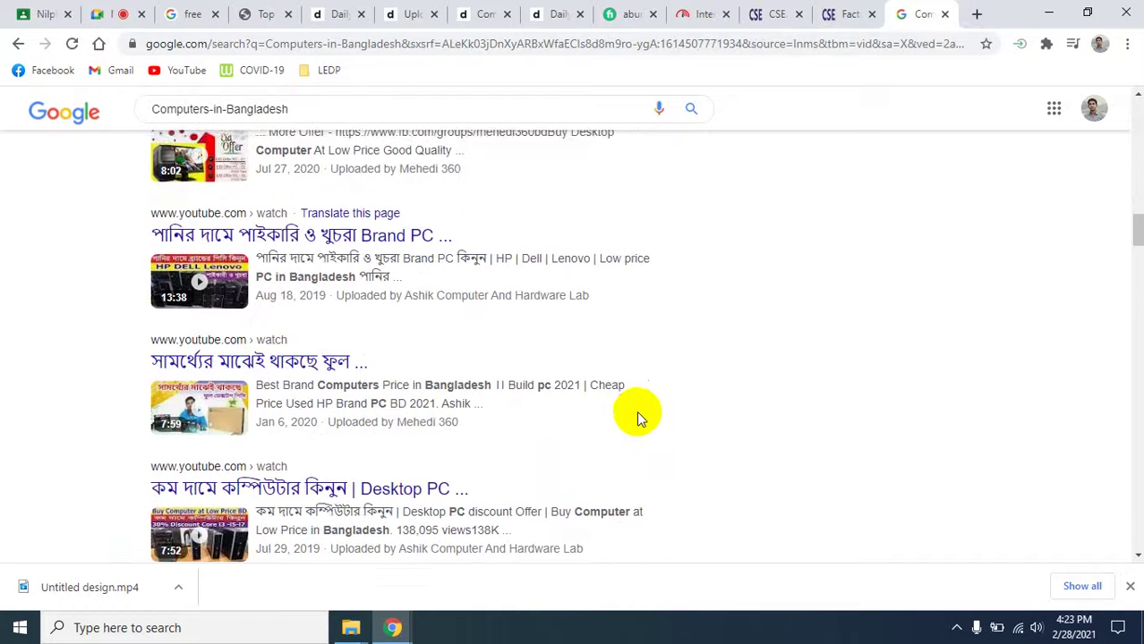
pyautogui.scroll(15, 647, 418)
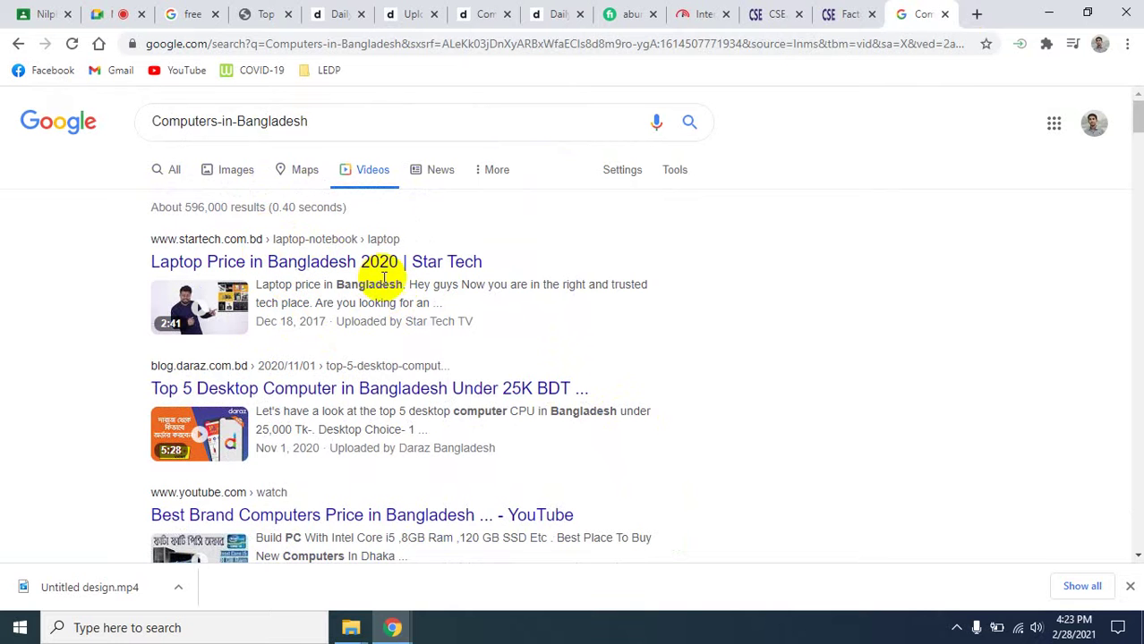
pyautogui.click(832, 18)
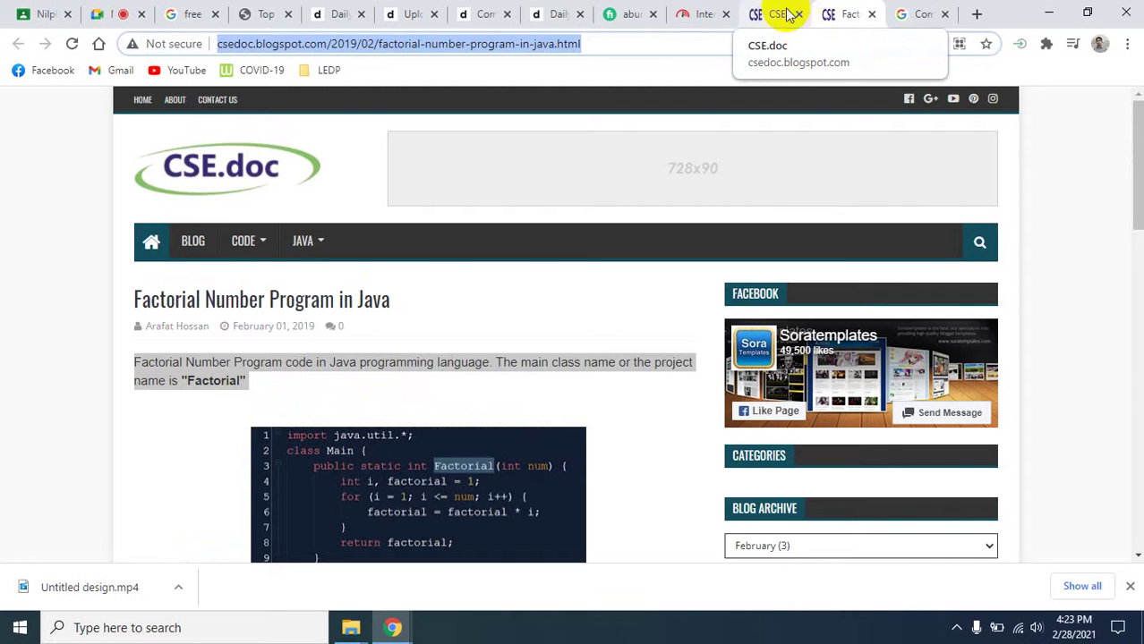
# Step: Close the Dailymotion, Fiverr, CSE.doc and Factorial tabs, choosing Leave, and return to the LEDP Meet call
pyautogui.click(361, 15)
pyautogui.click(361, 15)
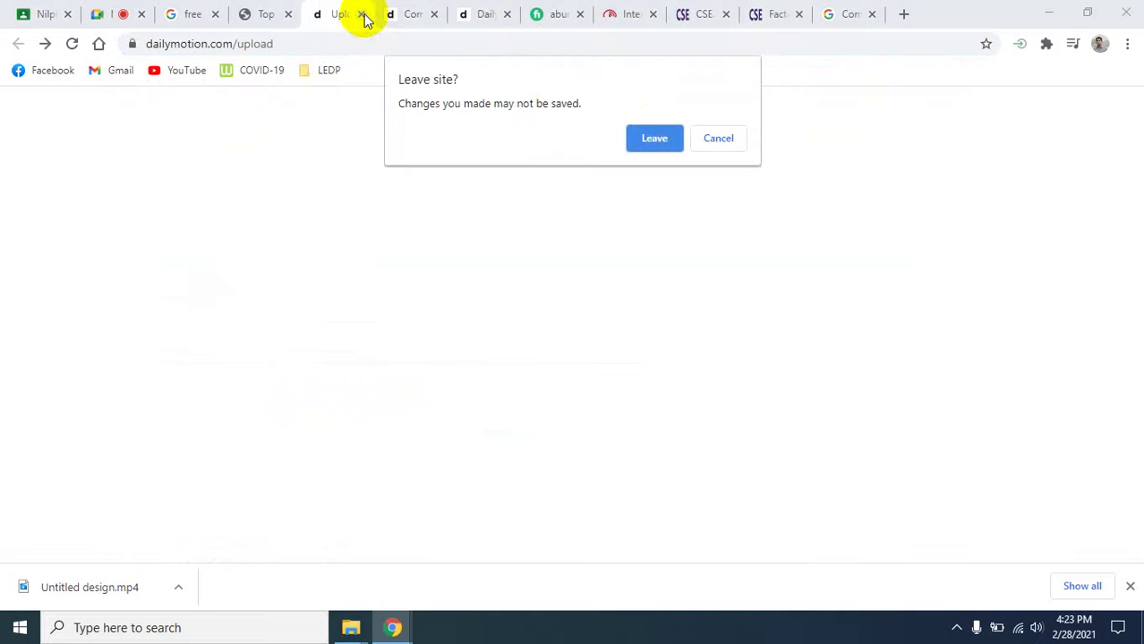
pyautogui.click(655, 138)
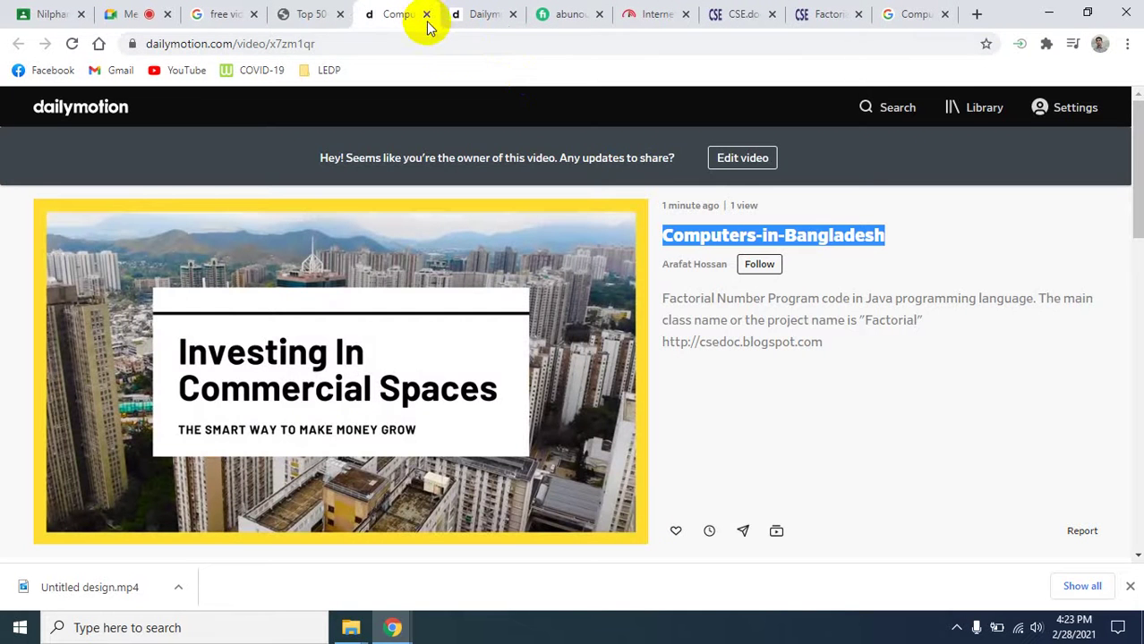
pyautogui.click(426, 14)
pyautogui.click(427, 14)
pyautogui.click(427, 15)
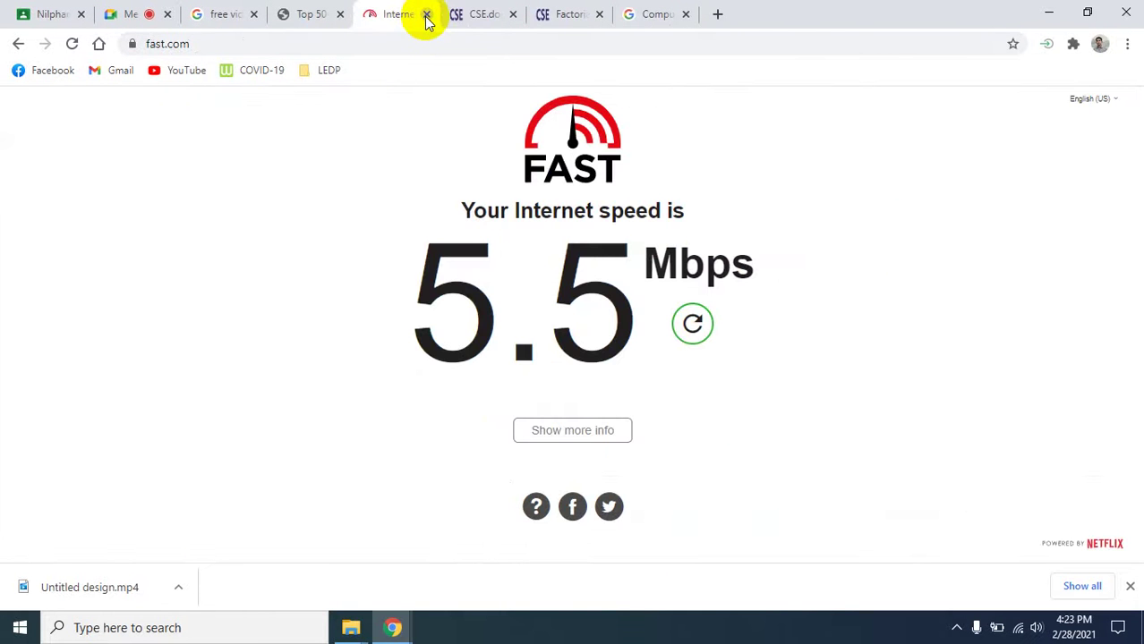
pyautogui.click(512, 16)
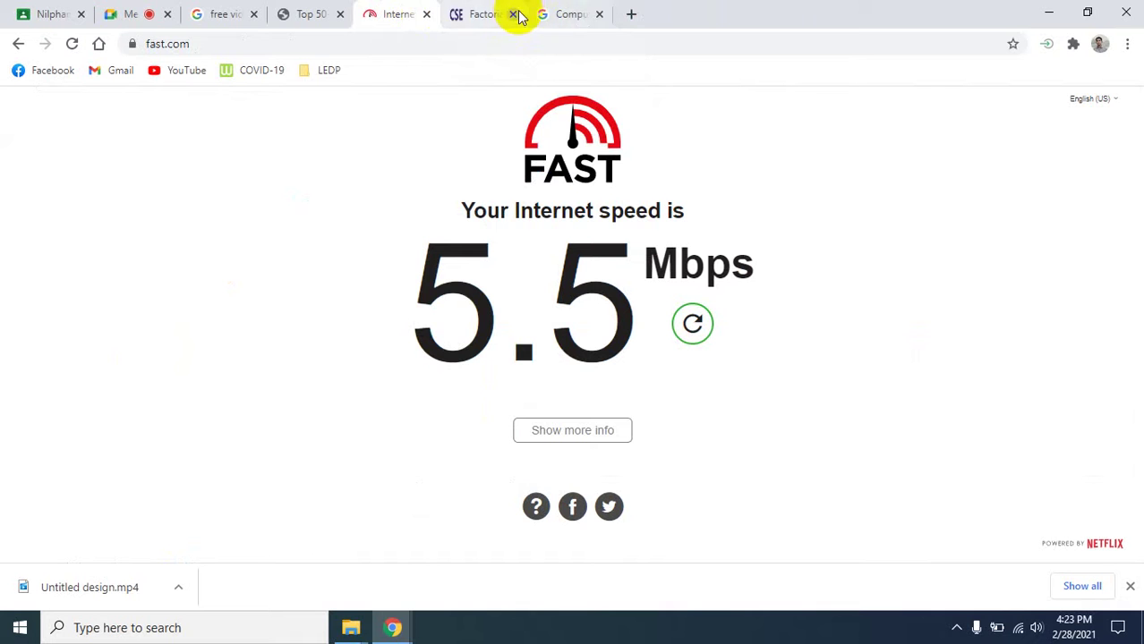
pyautogui.click(512, 14)
pyautogui.click(287, 16)
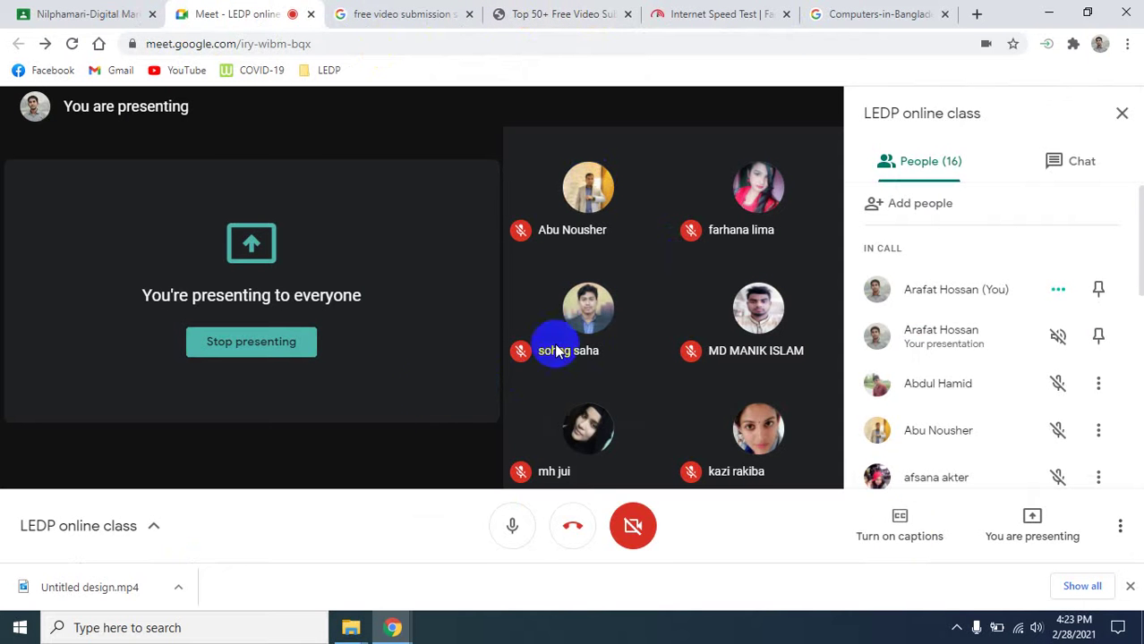
# Step: Dismiss Chrome's download bar and keep presenting in the LEDP online class call
pyautogui.click(1131, 588)
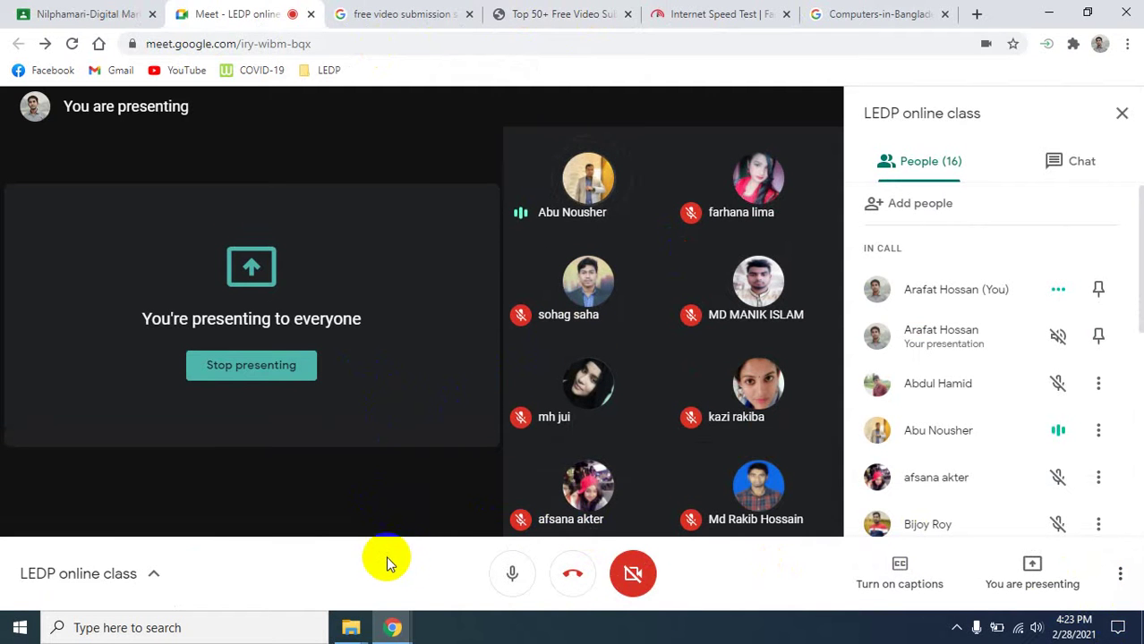
pyautogui.click(366, 525)
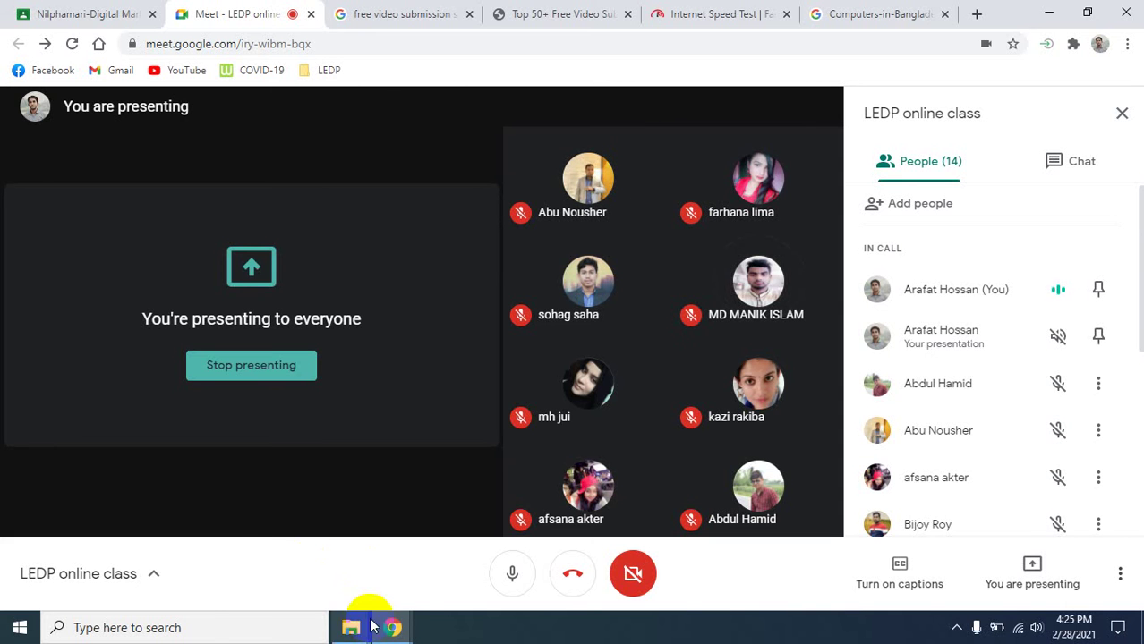
pyautogui.moveTo(409, 620)
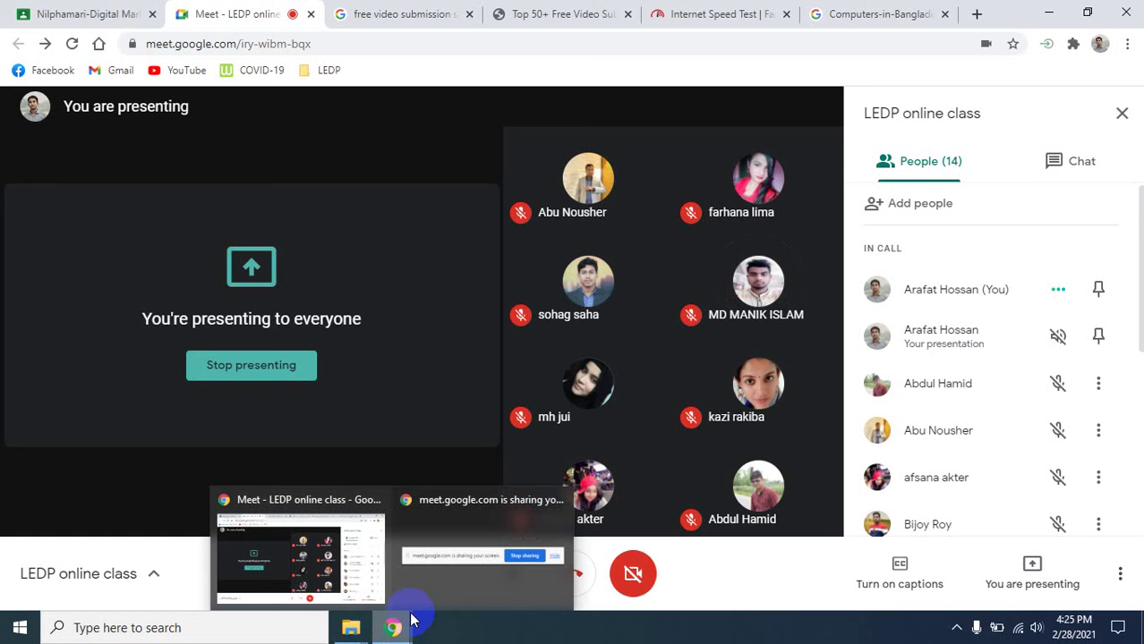